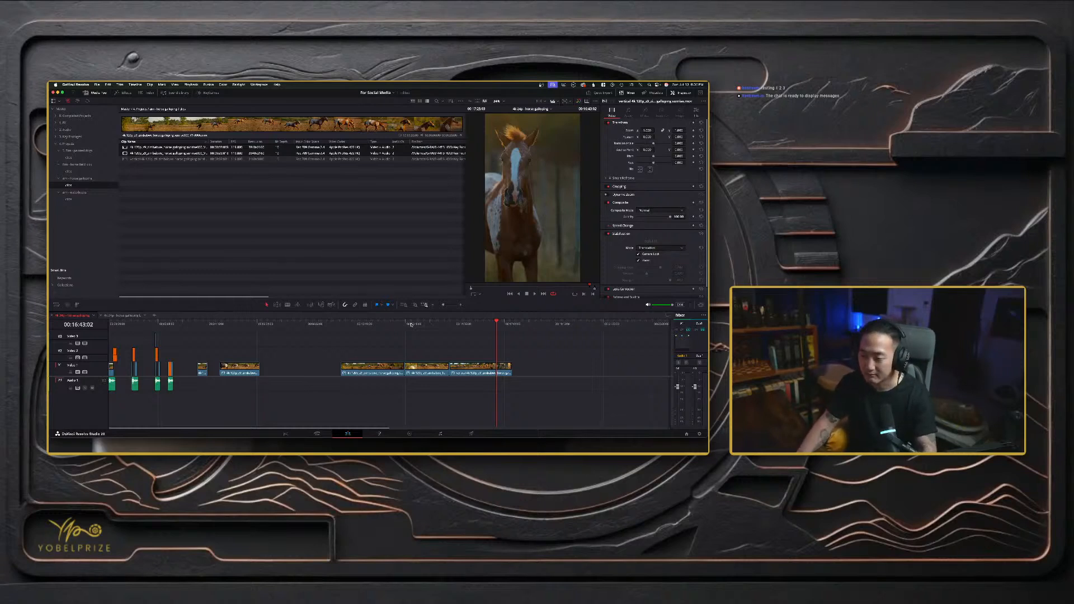
- Scrub through the vertical horse clips near the end of the timeline to review the reframed shots
left_click_drag(413, 323, 434, 322)
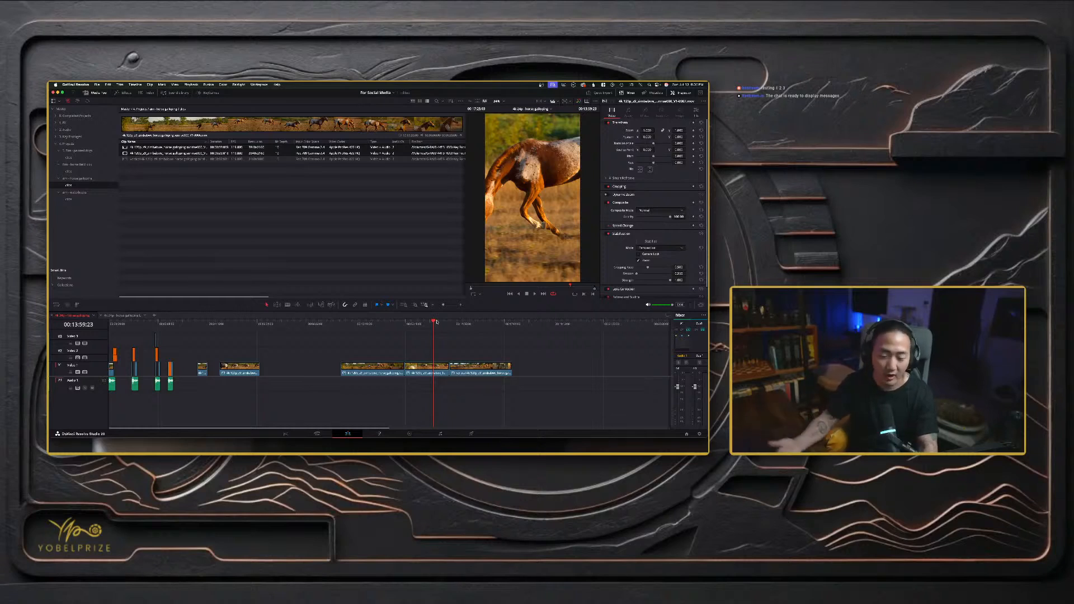
left_click(437, 322)
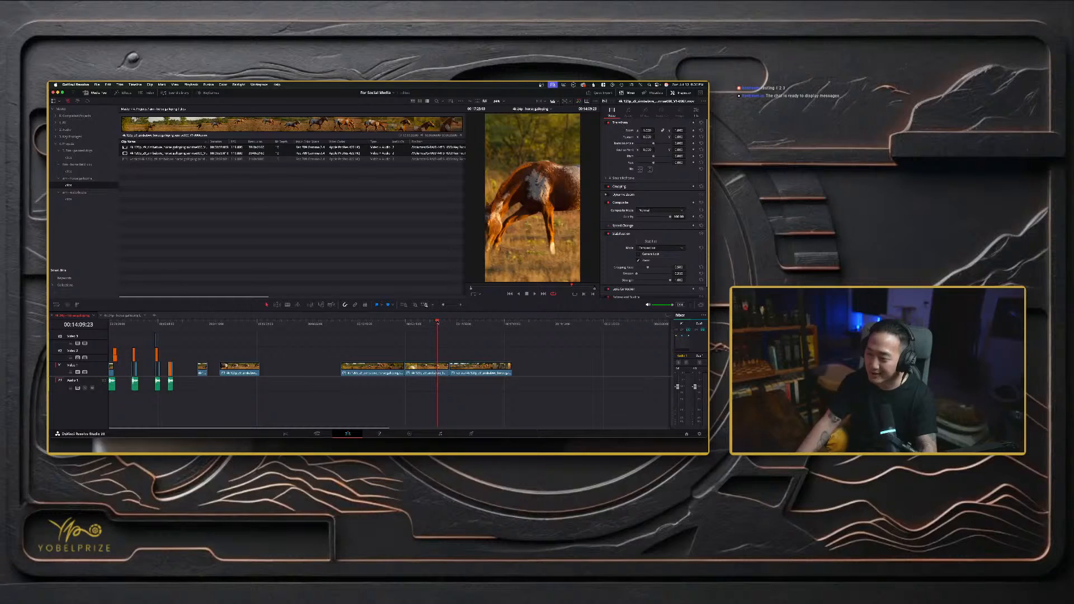
left_click_drag(442, 323, 486, 326)
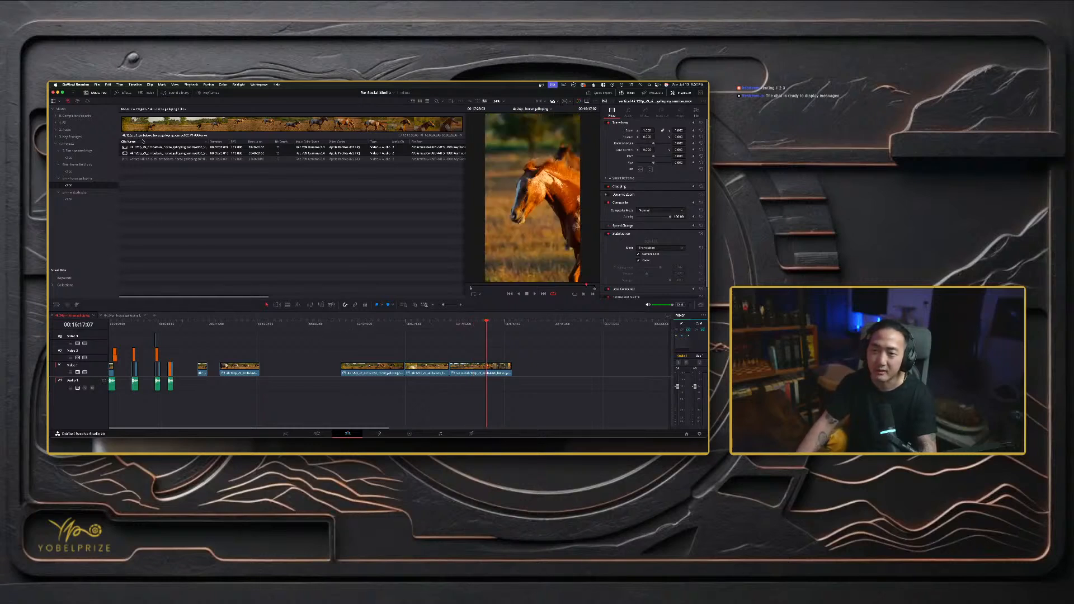
- Open the Mongolia 1 project from the Youtube Projects folder of the local project library
left_click(97, 85)
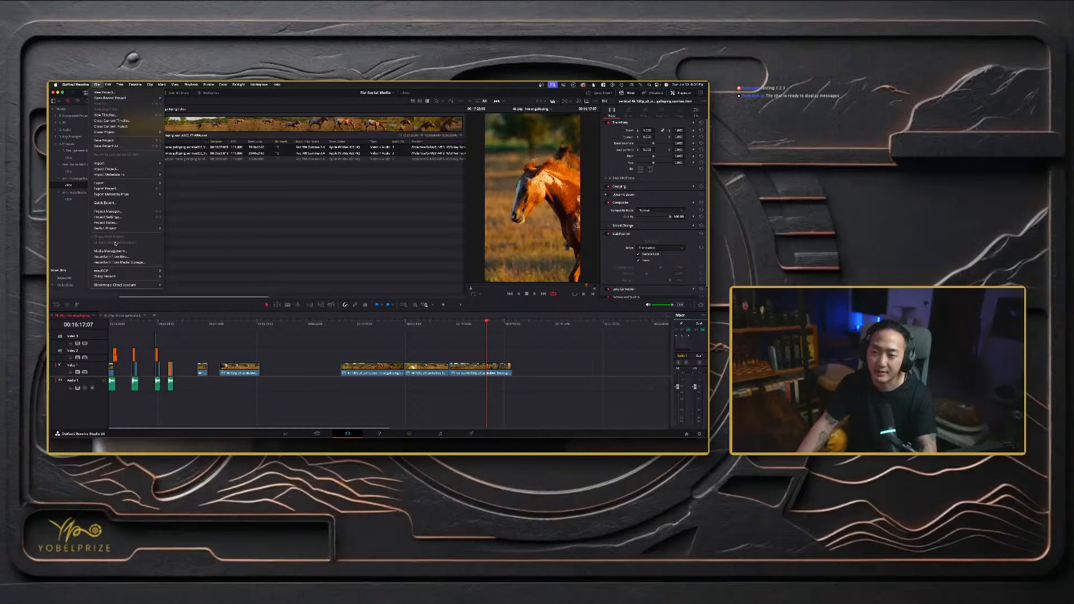
left_click(119, 212)
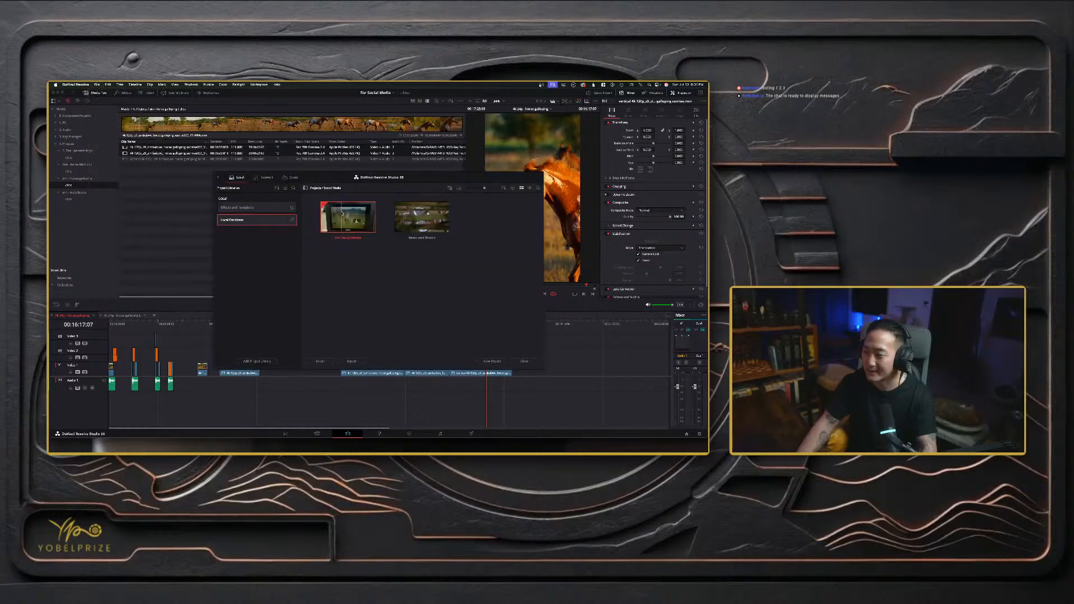
left_click(315, 188)
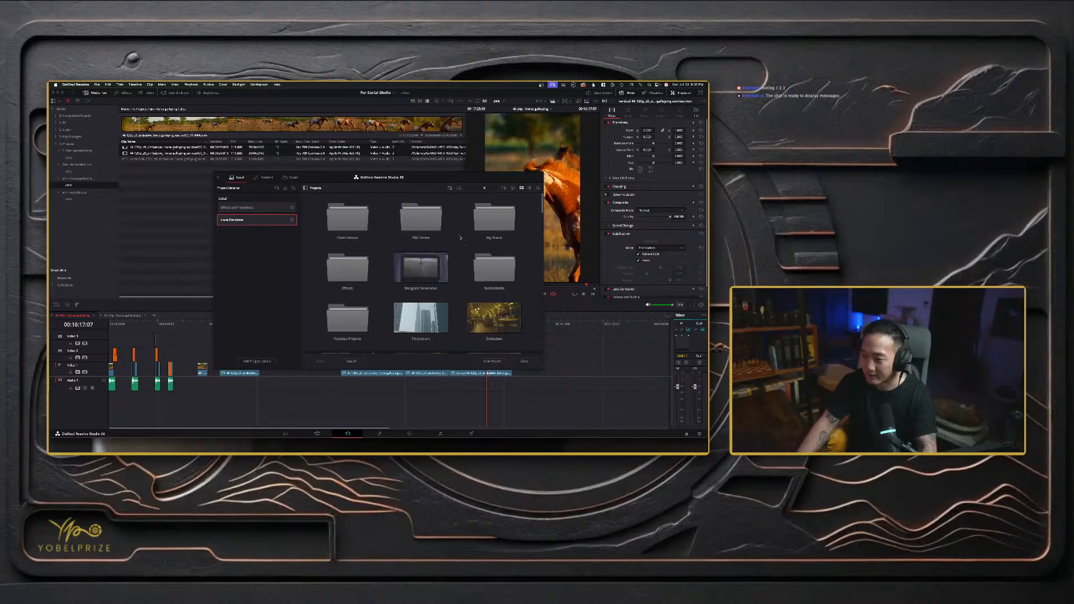
double_click(347, 319)
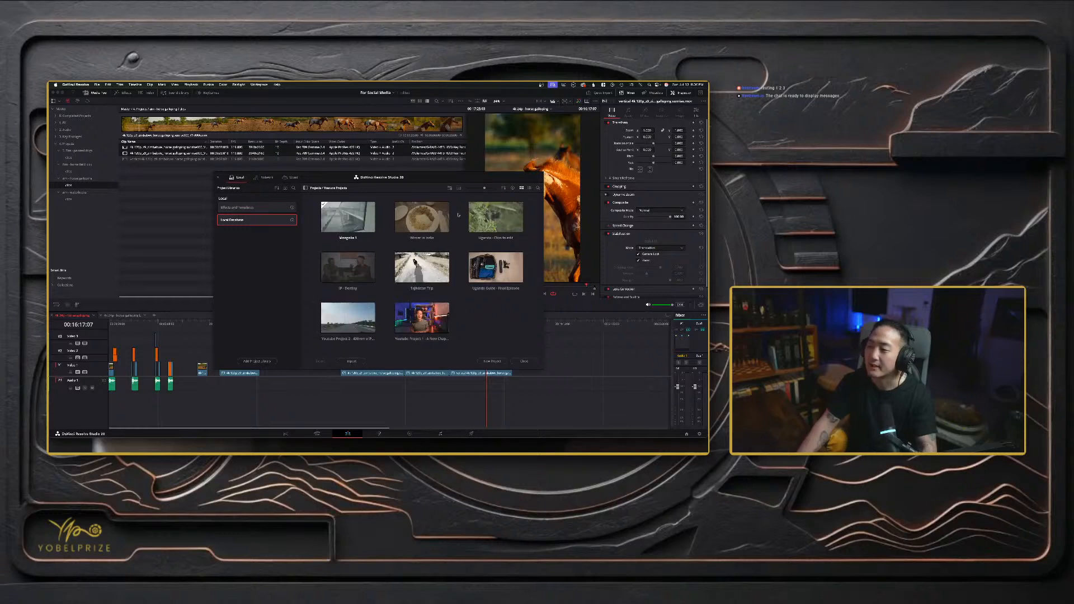
left_click(351, 218)
double_click(351, 218)
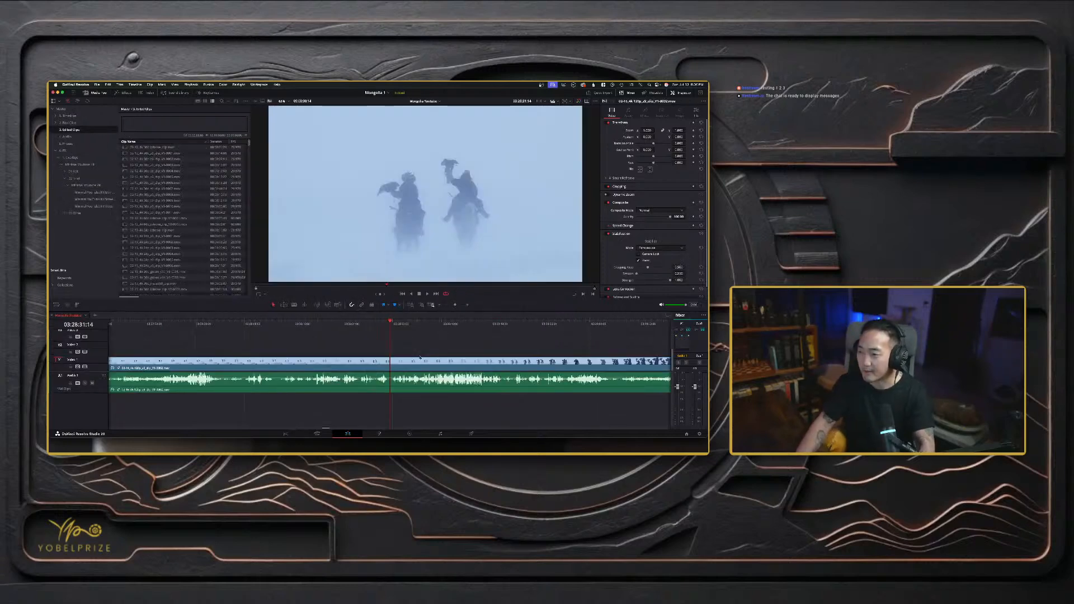
- Examine the full extent of the Mongolia timeline, then scrub through its opening shots from the start
scroll(277, 366, "down", 10)
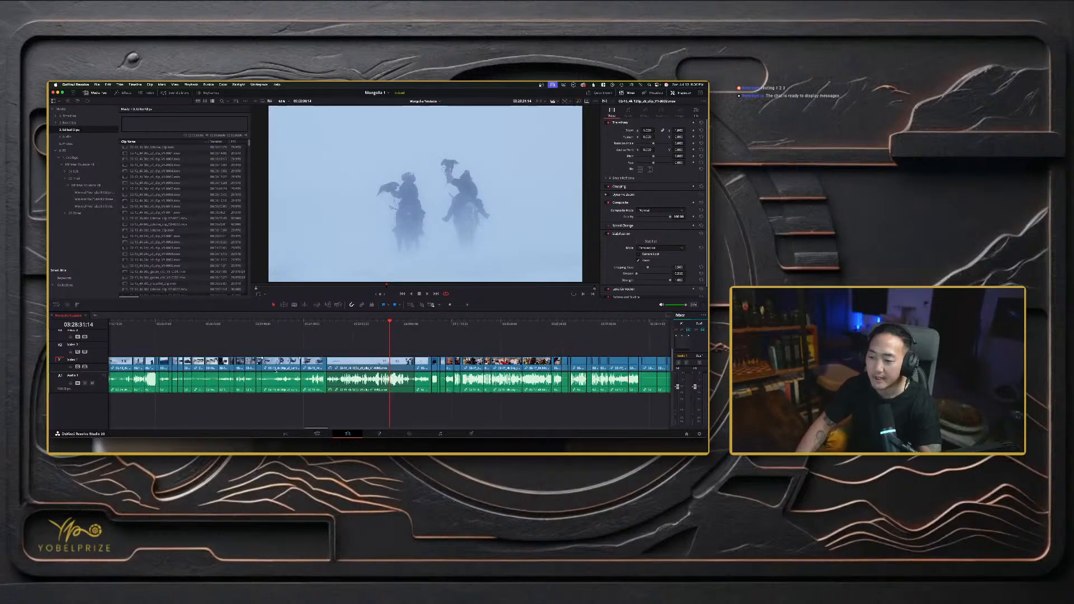
scroll(291, 339, "down", 5)
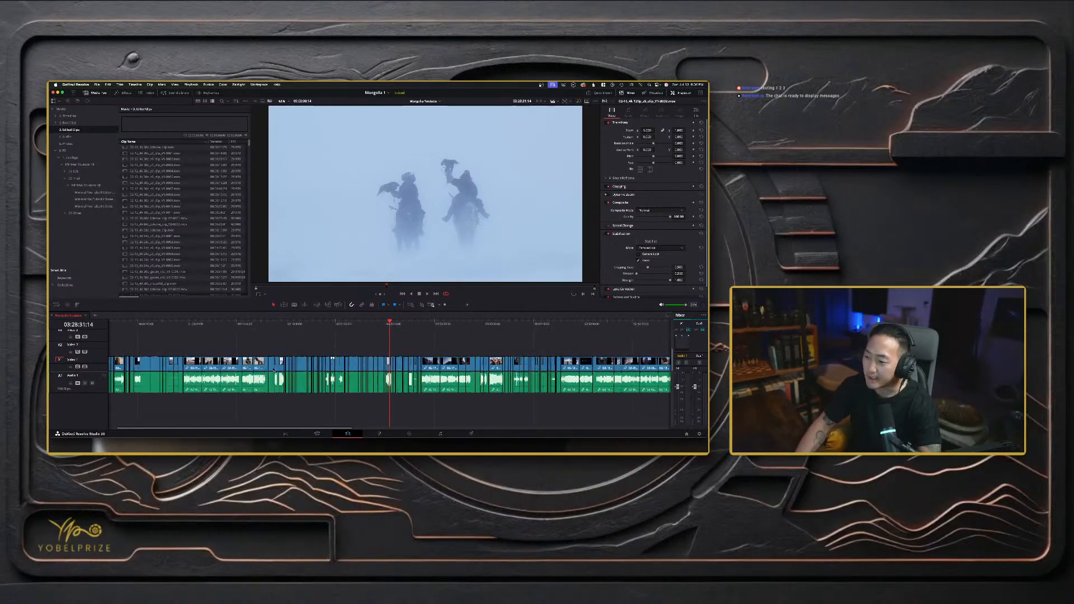
left_click(486, 323)
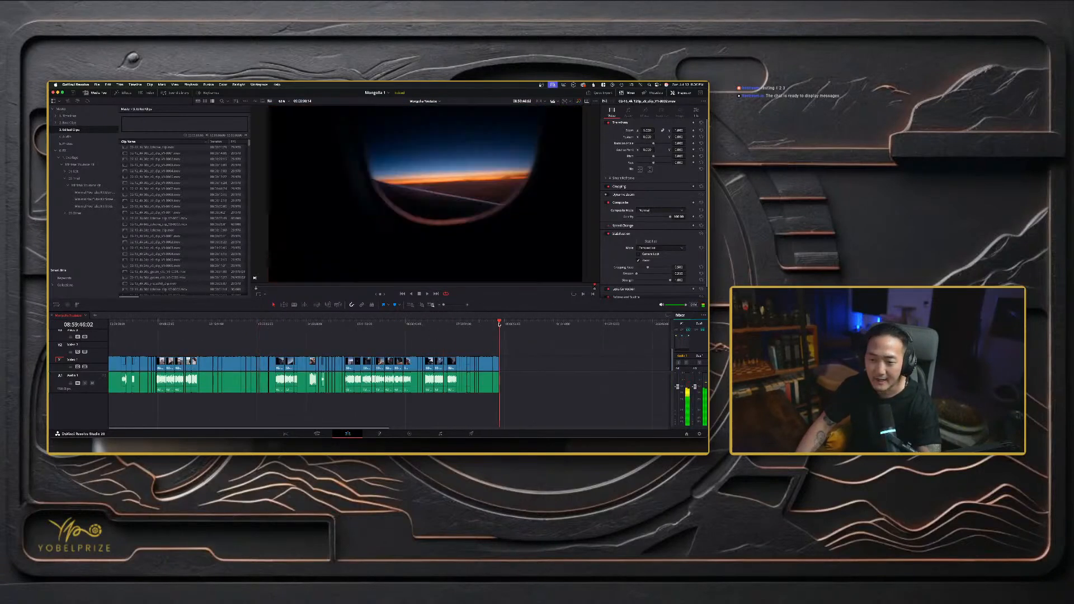
left_click(160, 324)
key("Home")
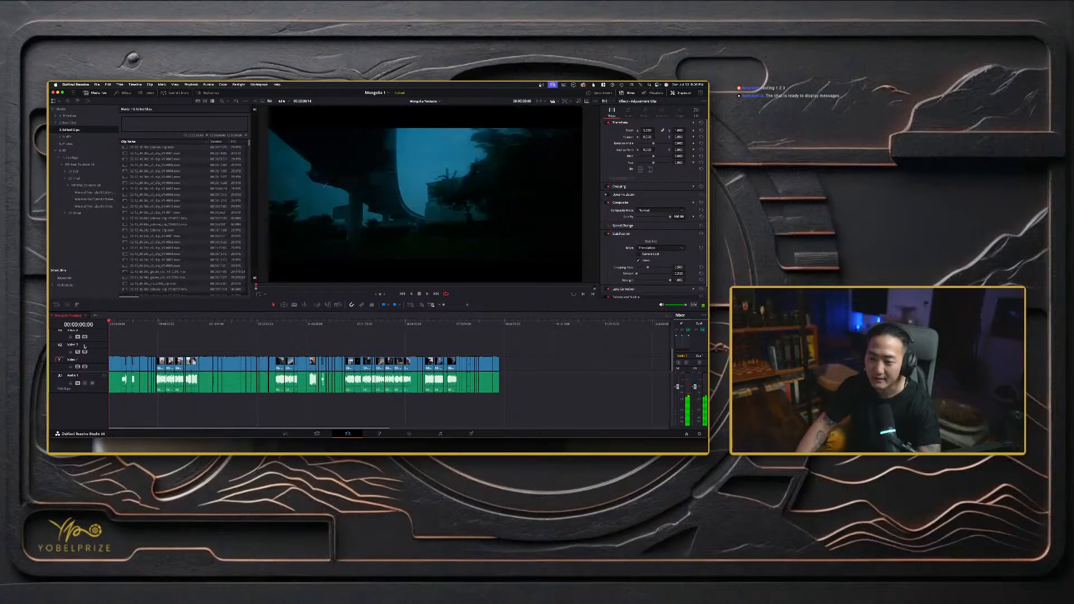
scroll(167, 347, "up", 4)
scroll(187, 353, "up", 3)
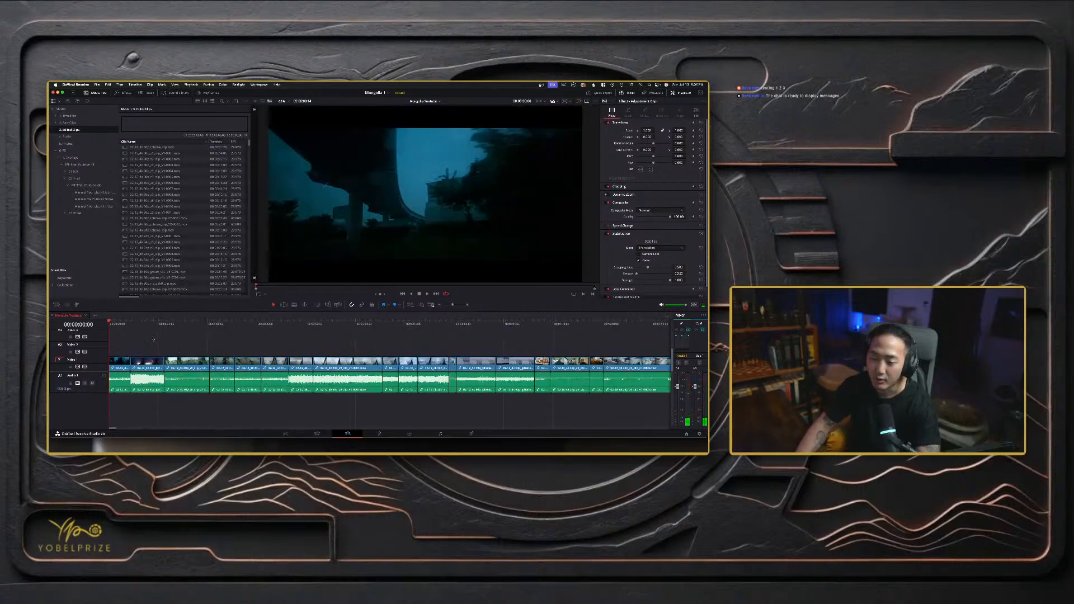
left_click_drag(117, 325, 144, 325)
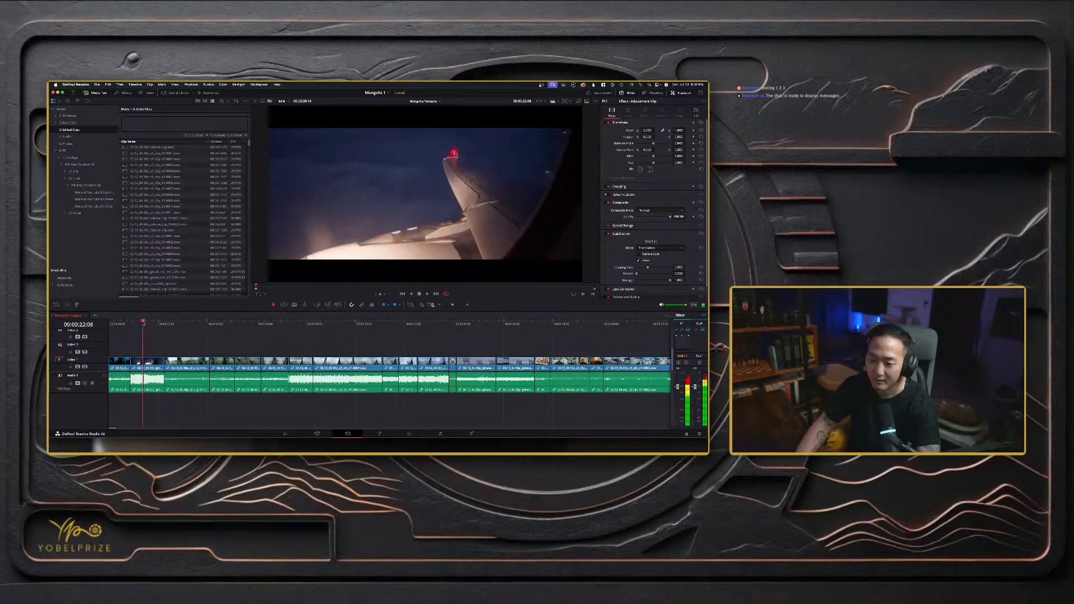
left_click(115, 324)
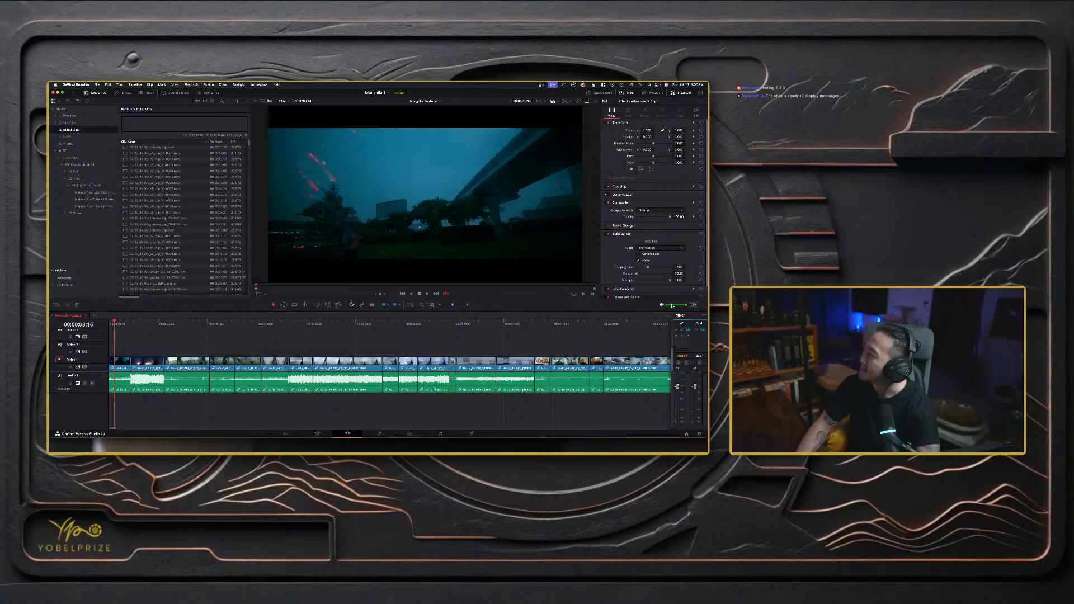
- Lower the monitoring volume and play the opening shot until the INDIA title appears
left_click(672, 306)
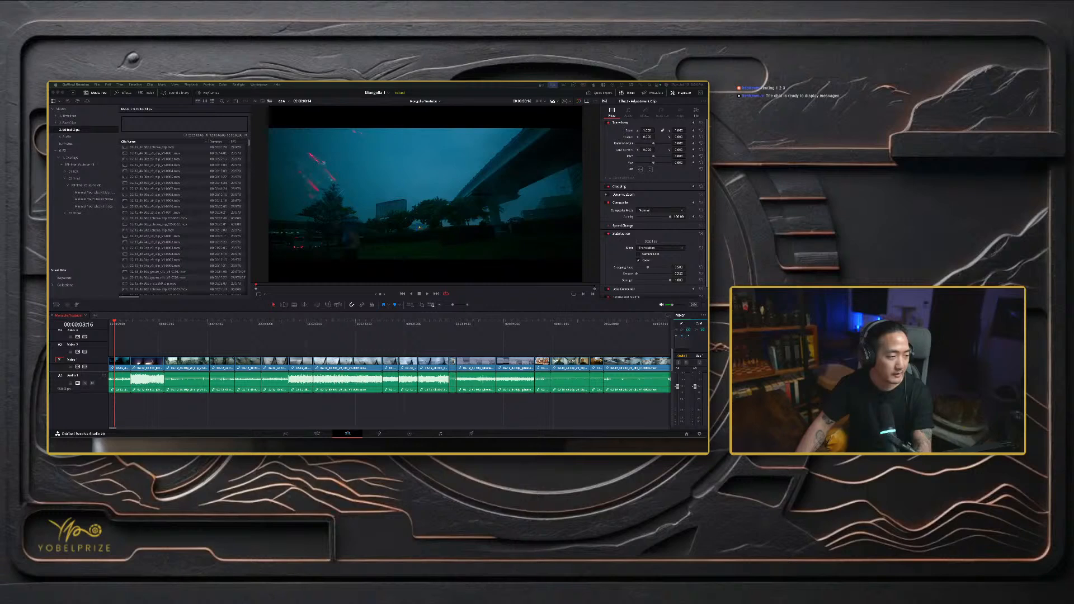
mouse_move(116, 323)
left_mouse_down()
mouse_move(126, 323)
mouse_move(109, 323)
left_mouse_up()
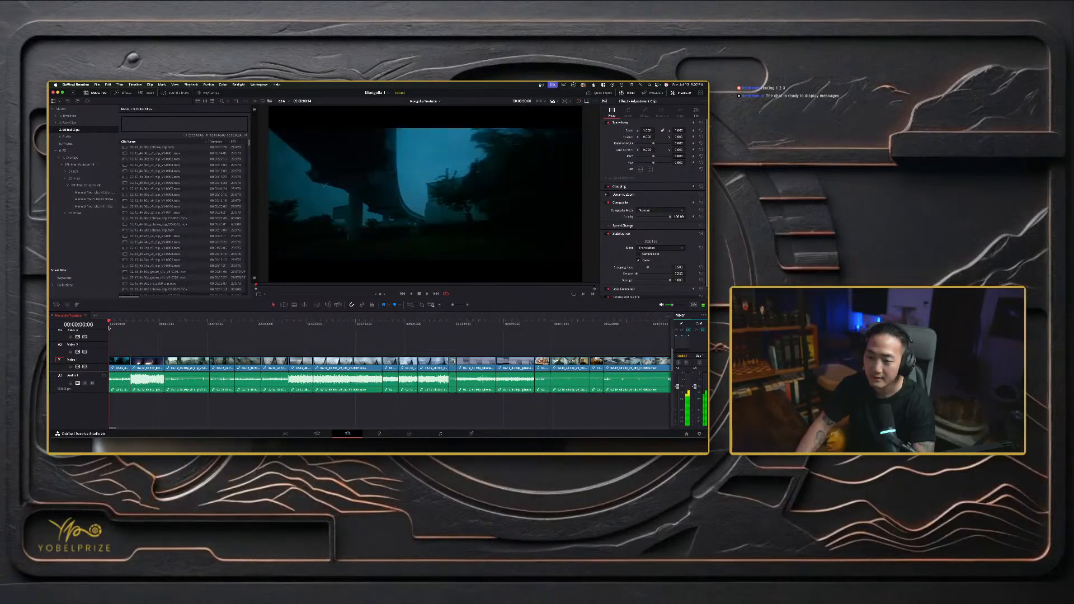
scroll(141, 346, "up", 5)
left_click(128, 342)
left_click(114, 325)
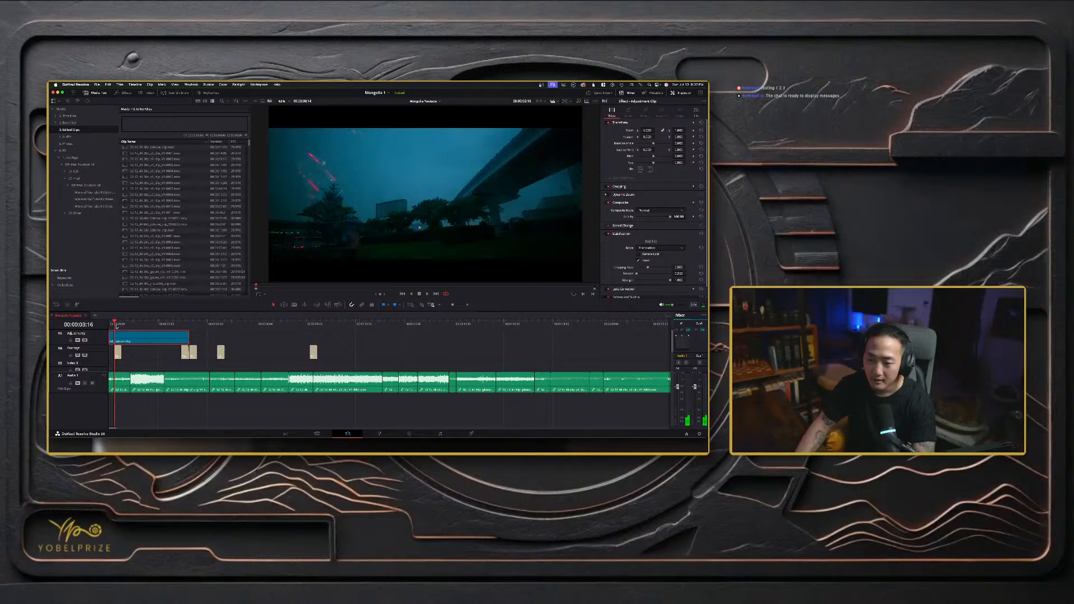
key("space")
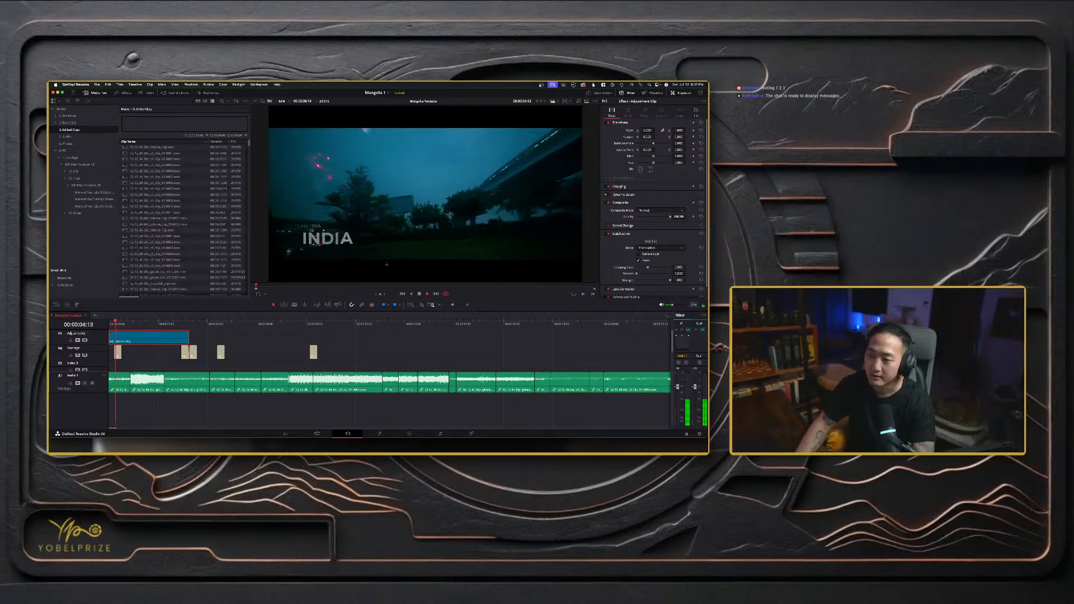
key("space")
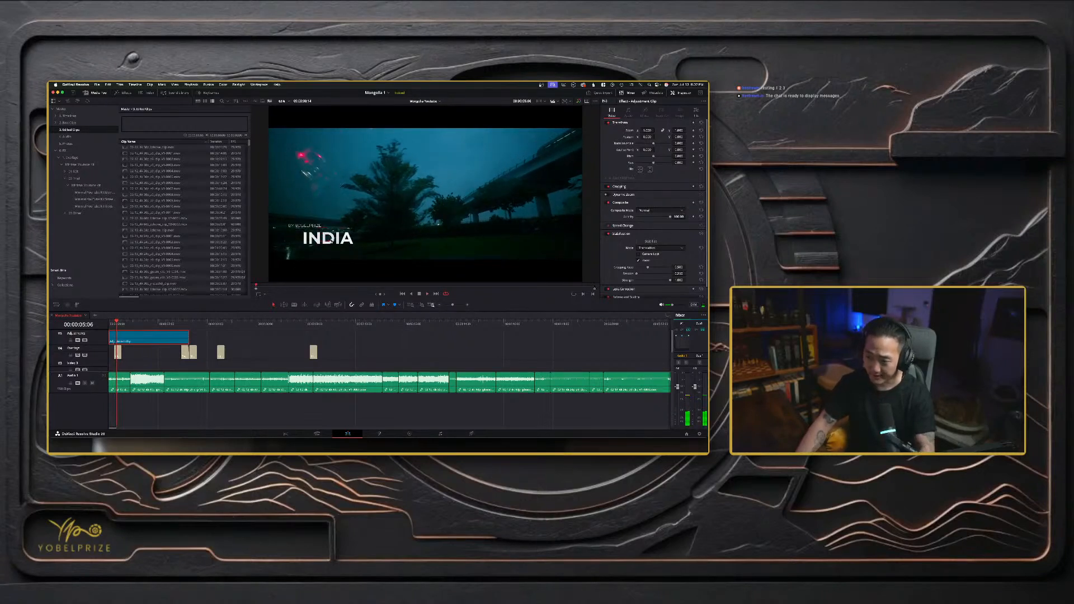
- Replace the opening title's main text with MONGOLIA and shift its layout center slightly to the right
left_click(121, 351)
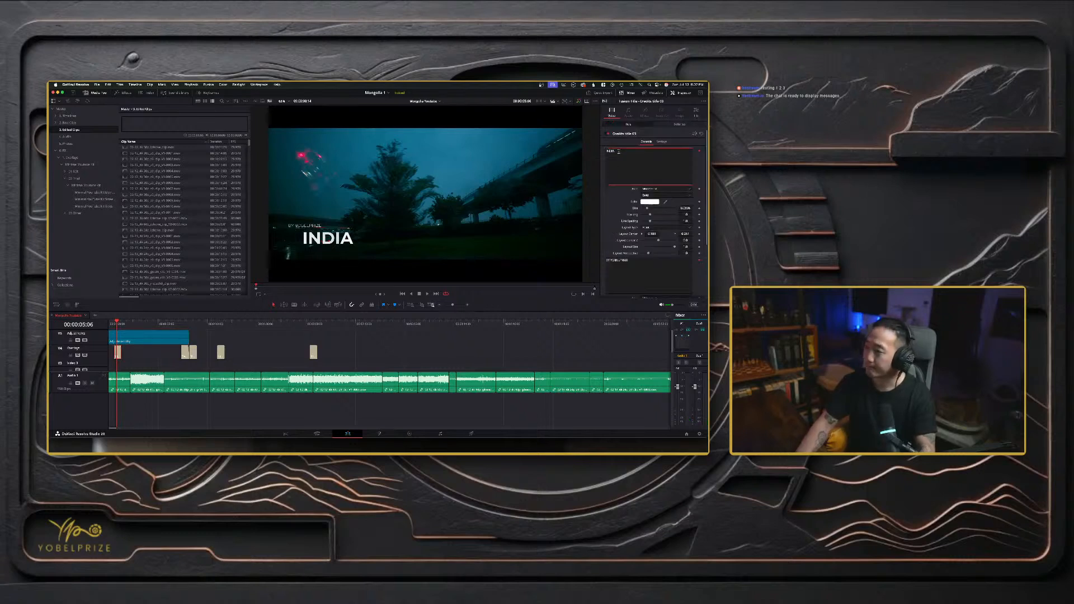
type("MON")
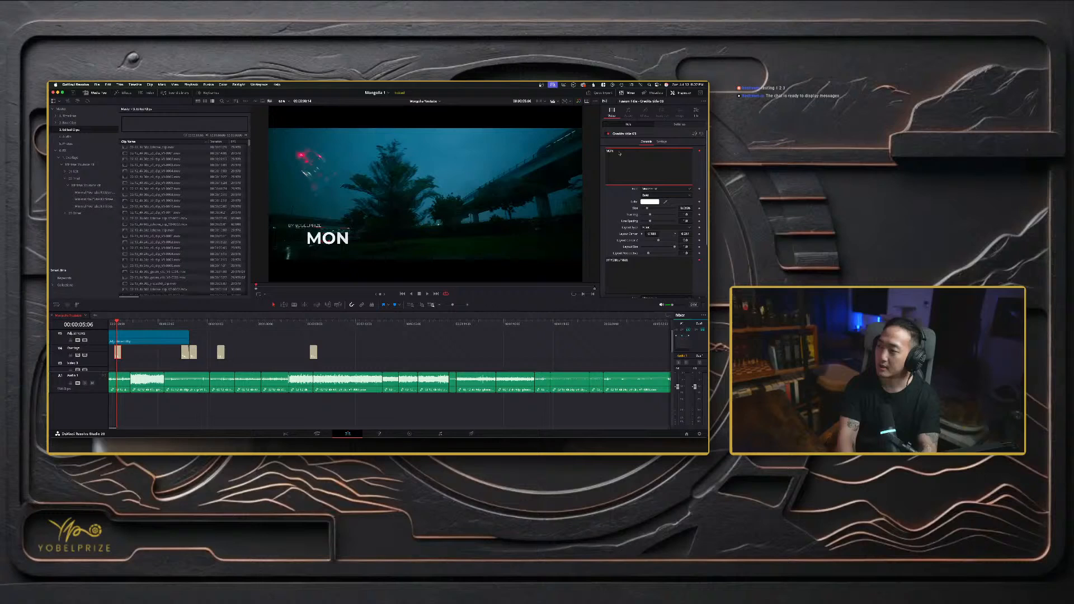
type("GOLIA")
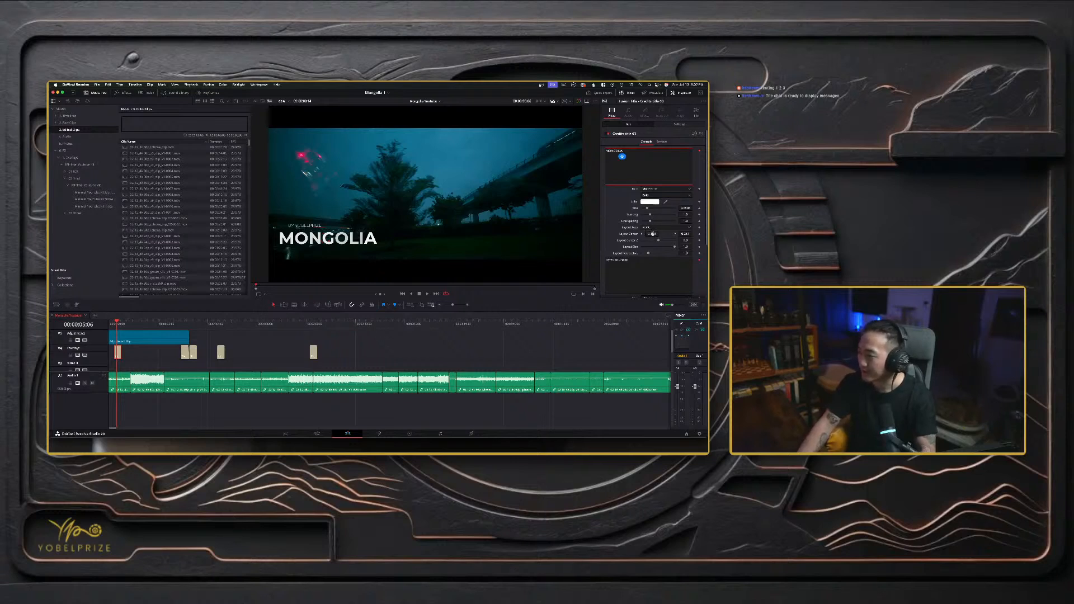
left_click_drag(652, 234, 660, 234)
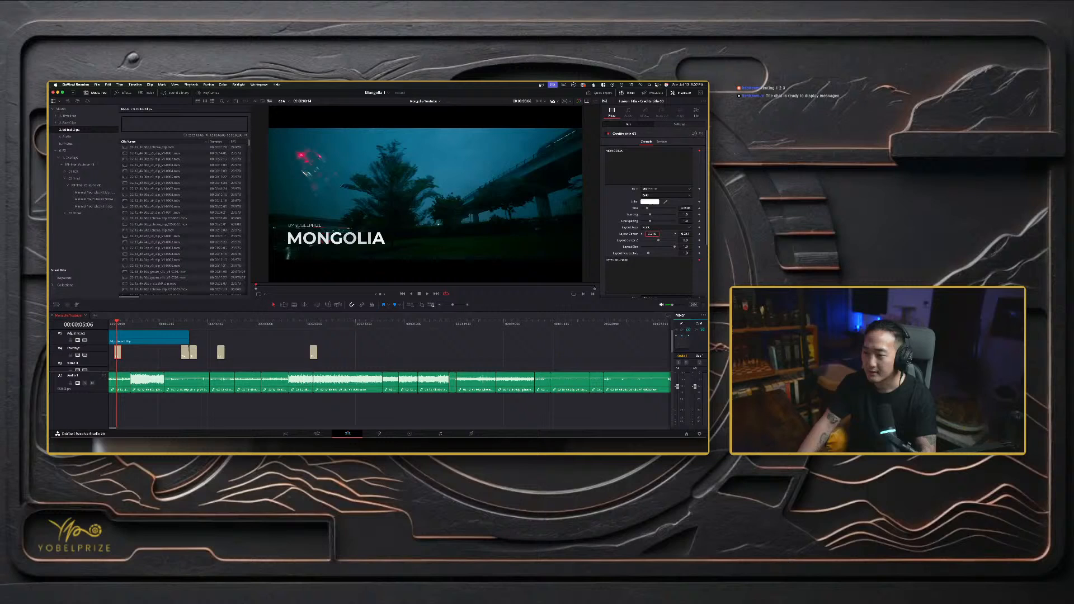
left_click(154, 353)
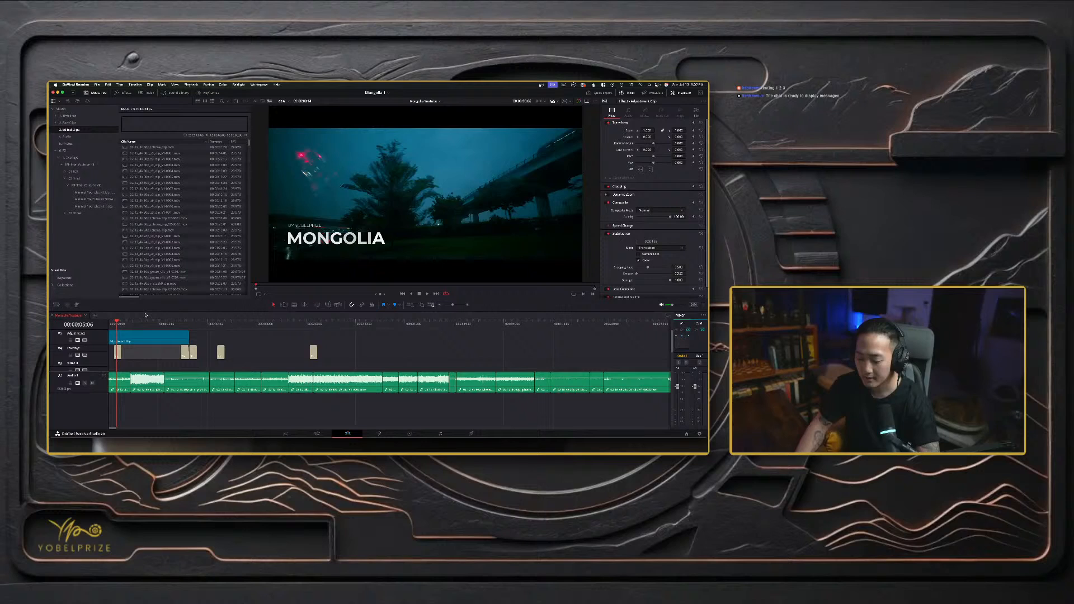
- Play the first moments of the Mongolia timeline from its start
left_click(114, 324)
key("Home")
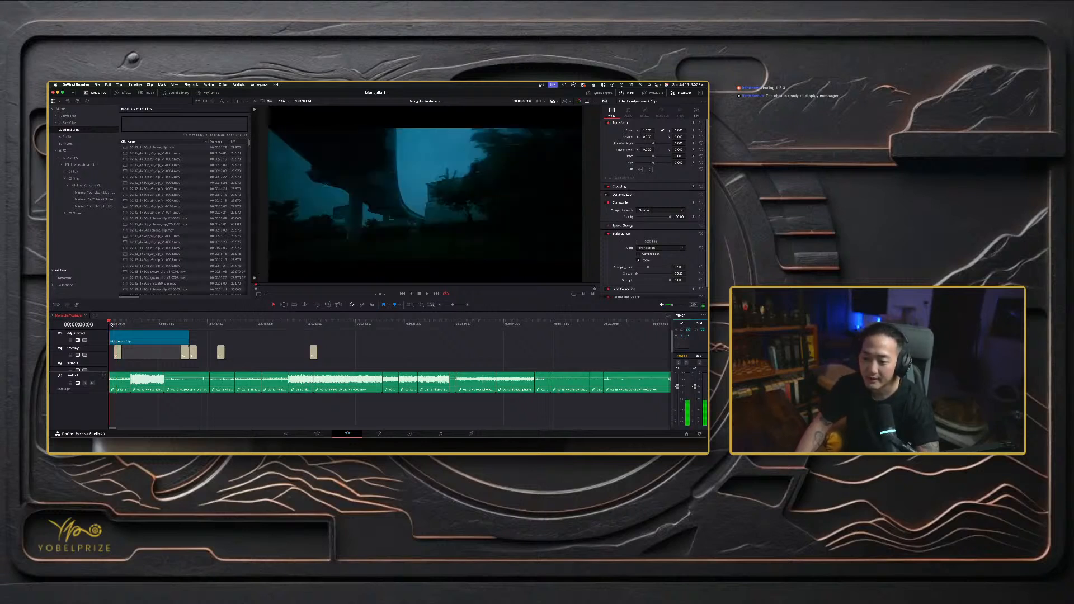
key("space")
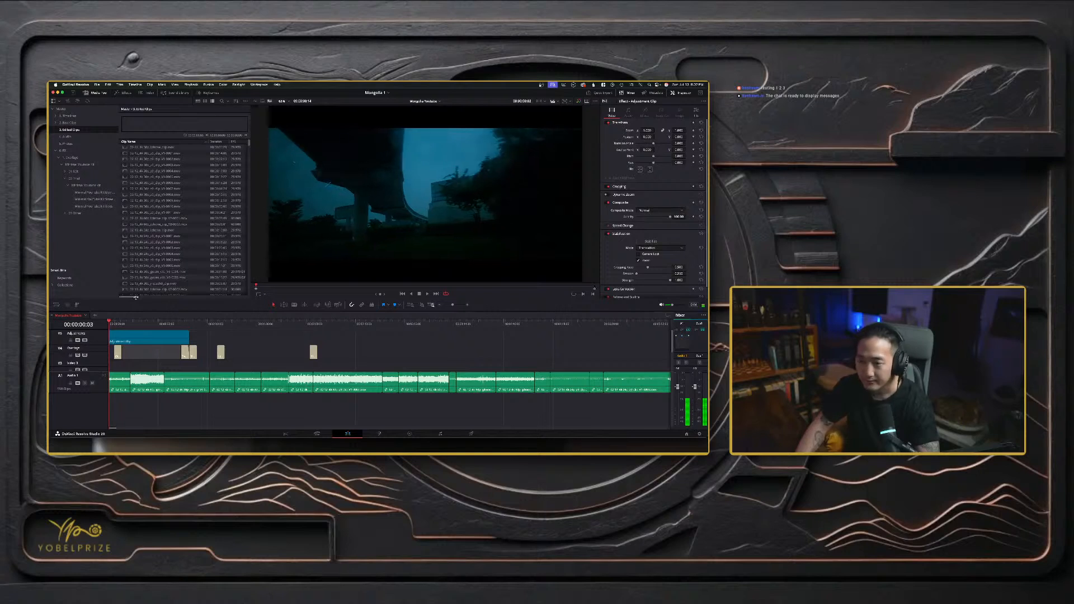
key("space")
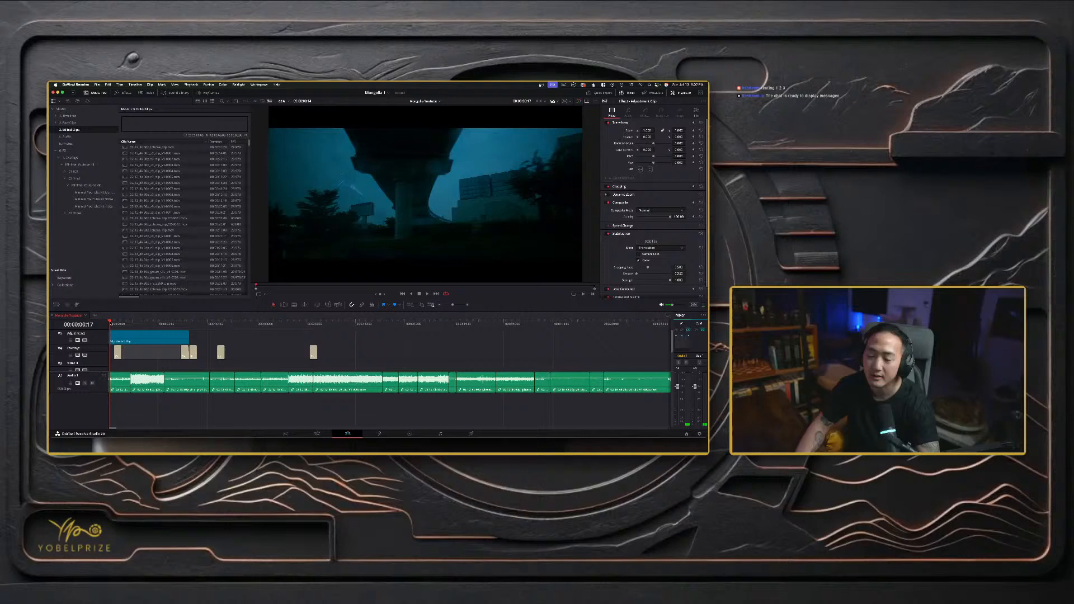
- Inspect the clips around 13 minutes and the opening section, then survey the whole Mongolia timeline
key("ctrl+minus")
key("ctrl+minus")
key("ctrl+minus")
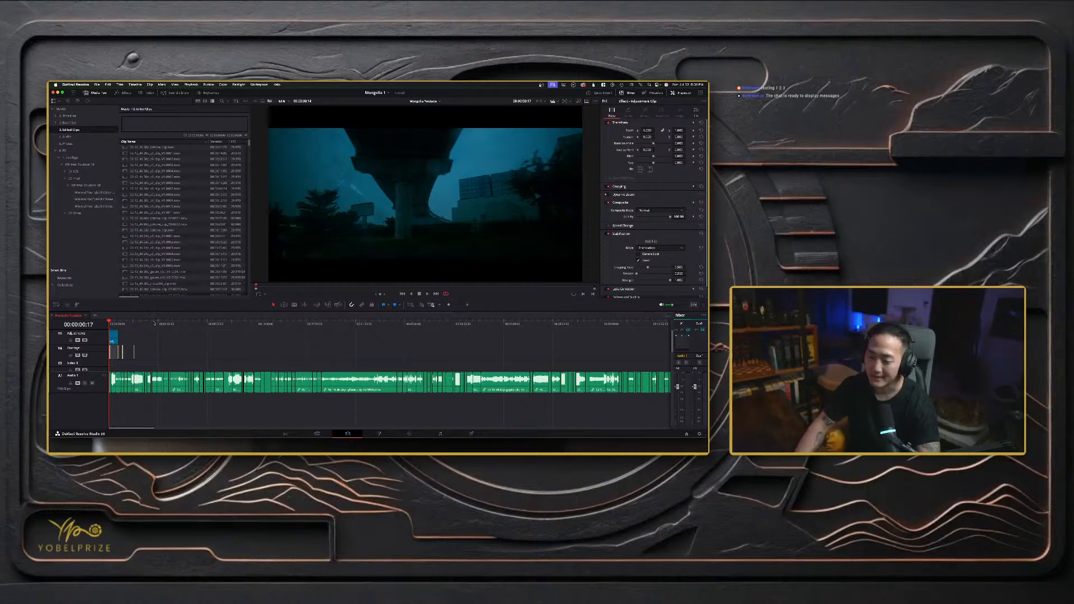
left_click(262, 325)
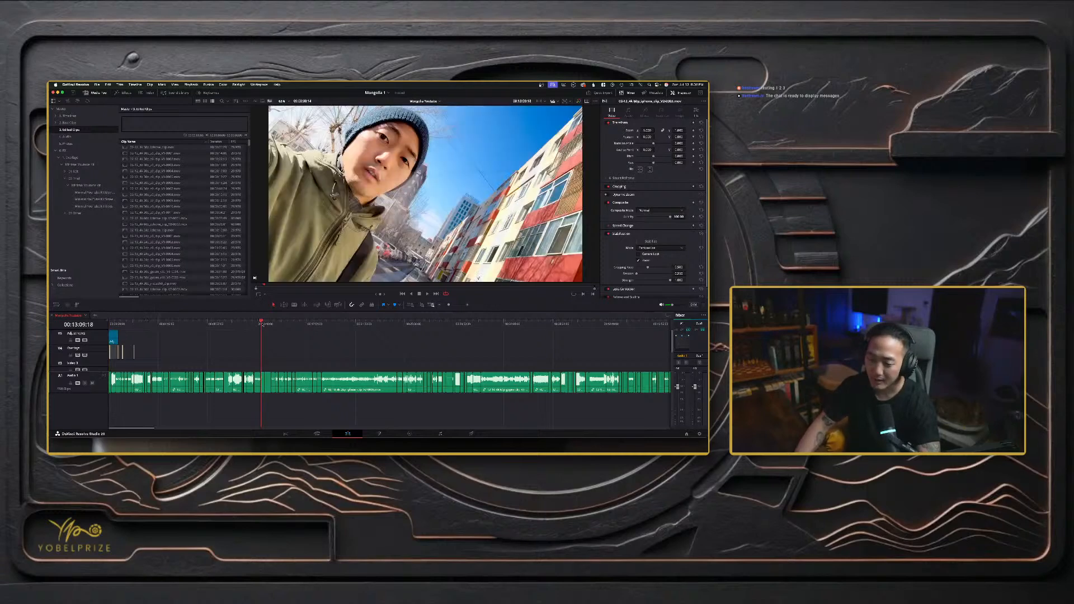
left_click(116, 323)
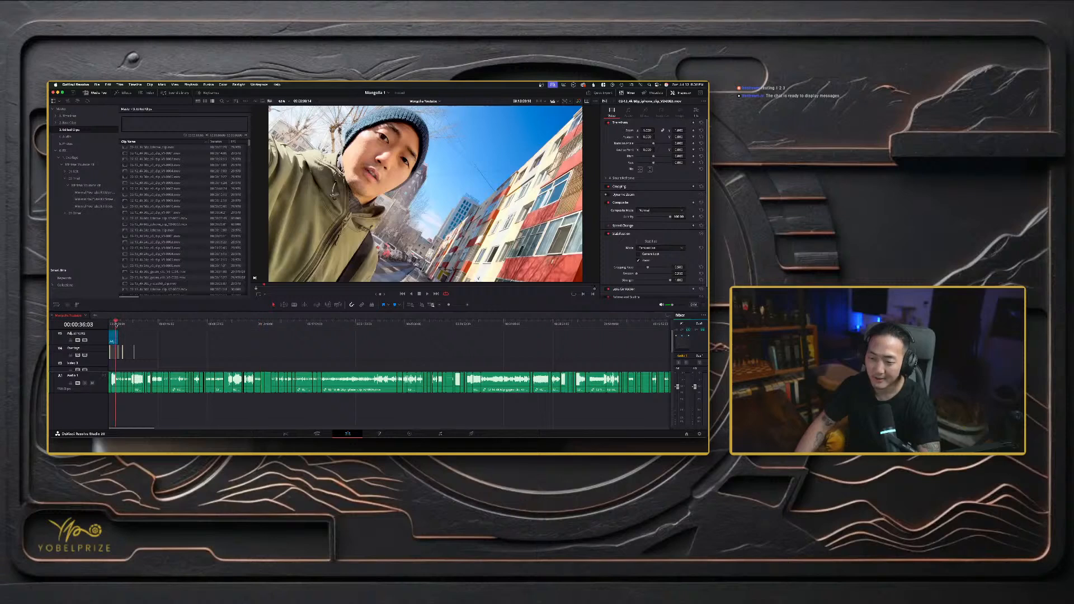
left_click_drag(115, 324, 104, 323)
left_click(118, 323)
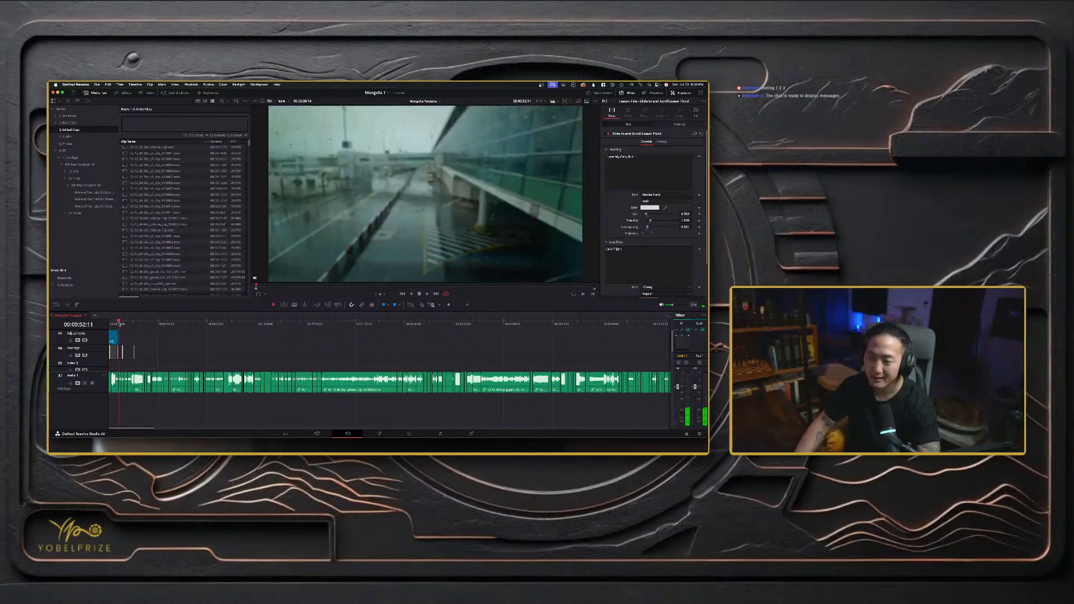
scroll(186, 342, "up", 5)
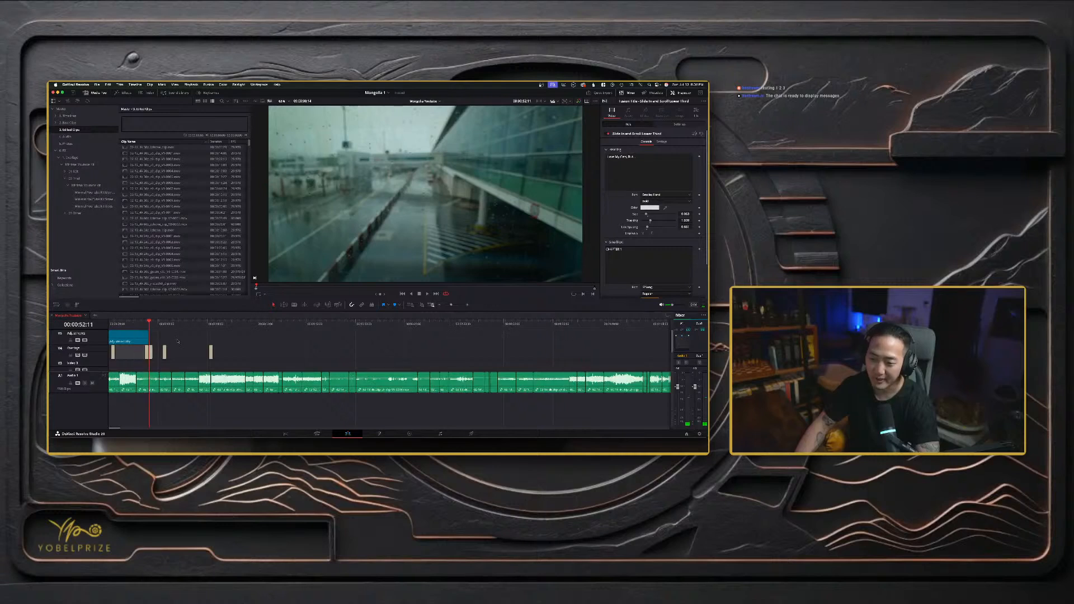
scroll(213, 356, "down", 6)
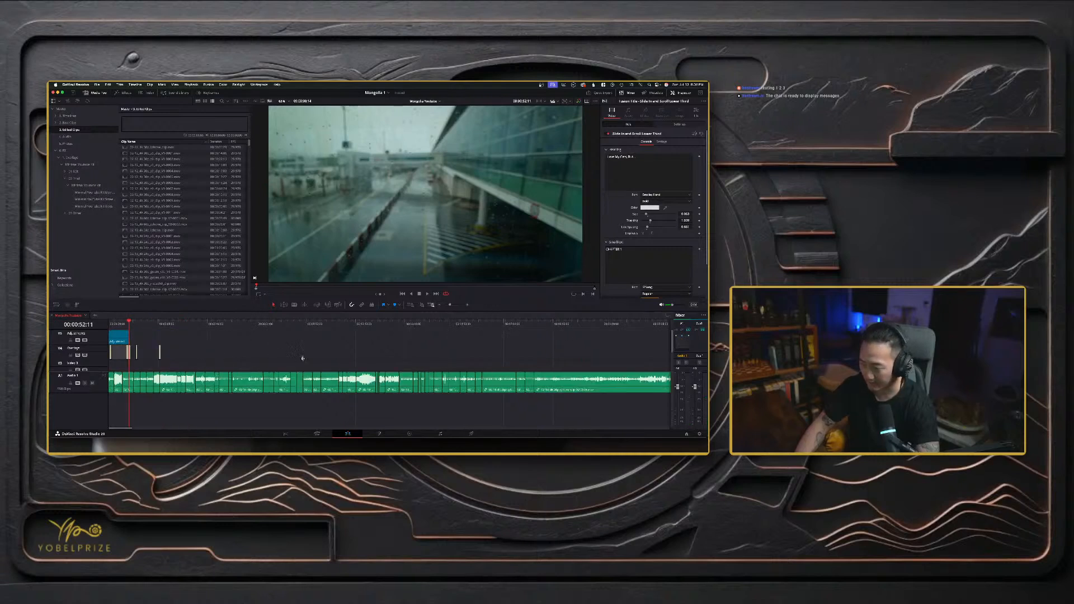
scroll(503, 365, "down", 2)
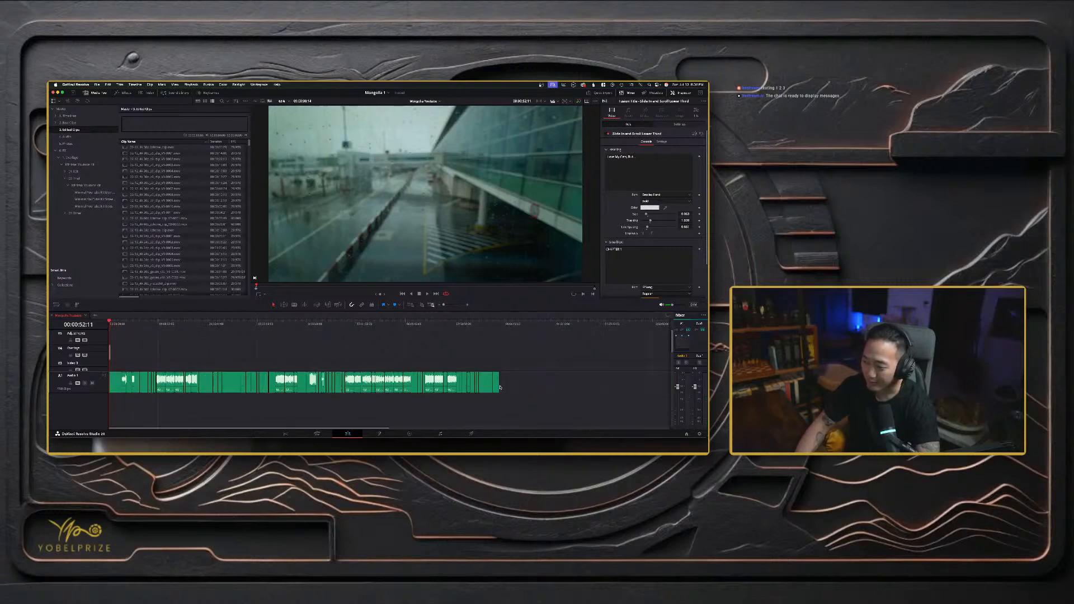
- Select every clip on the timeline and shift them all later to start at about 2:10, opening a gap at the beginning
left_click_drag(539, 385, 109, 369)
scroll(136, 358, "down", 3)
left_click_drag(574, 356, 87, 404)
scroll(129, 369, "up", 5)
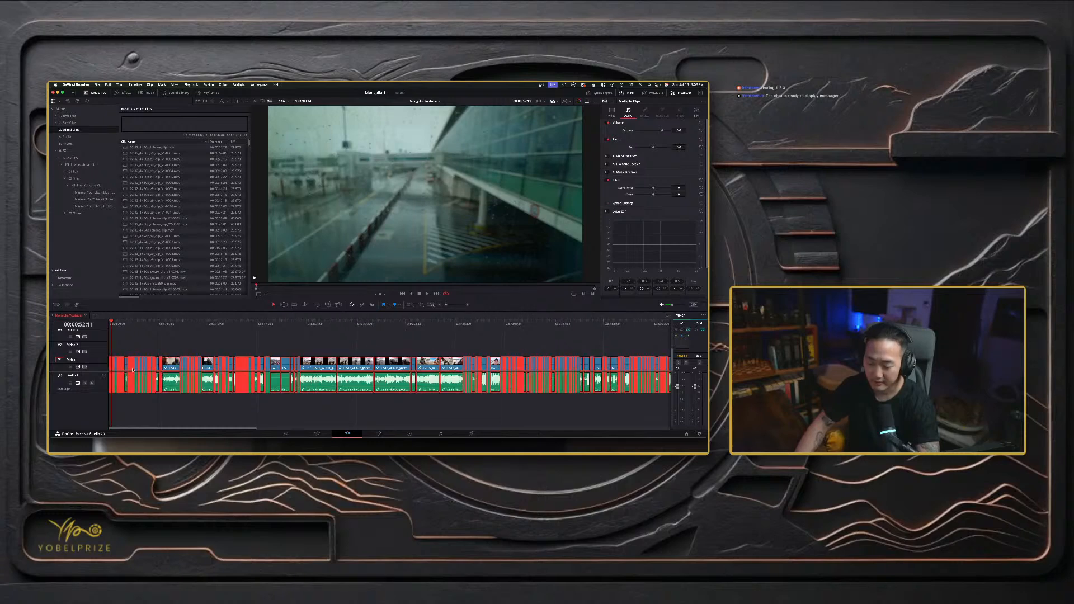
left_click_drag(177, 364, 202, 364)
mouse_move(124, 323)
left_mouse_down()
mouse_move(99, 325)
mouse_move(135, 326)
left_mouse_up()
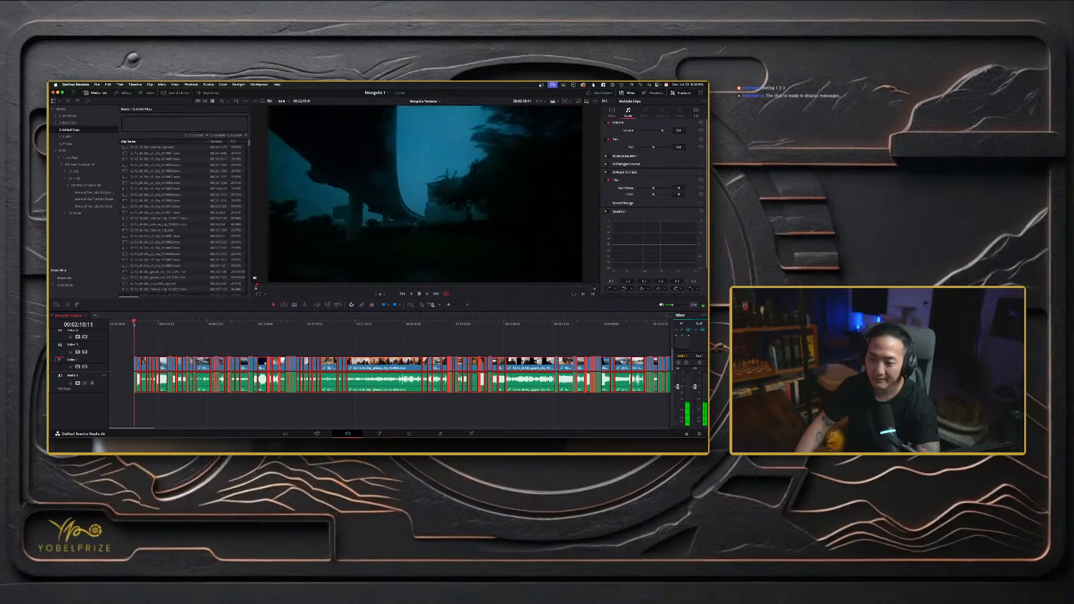
left_click(245, 342)
- Review the night road, airplane wing and jet bridge clips that begin the shifted footage
key("super+equal")
key("super+equal")
key("super+equal")
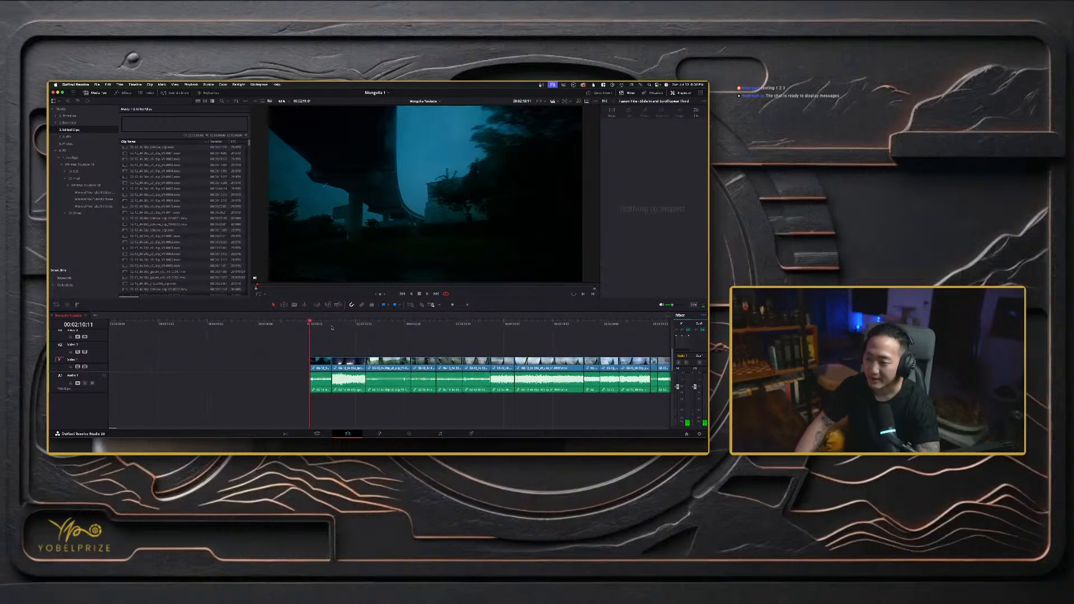
left_click(345, 324)
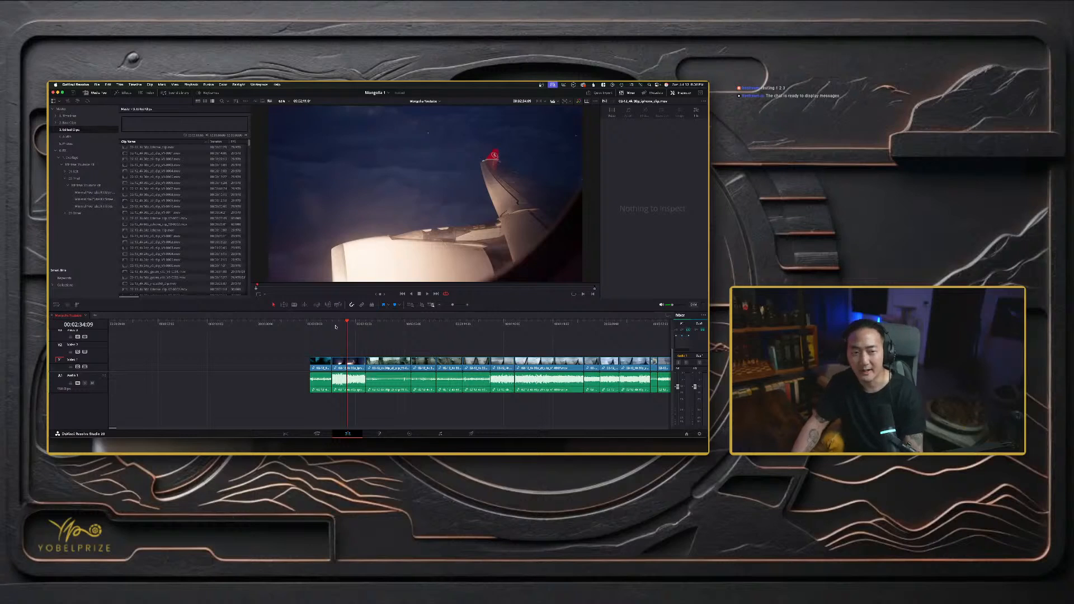
left_click(336, 326)
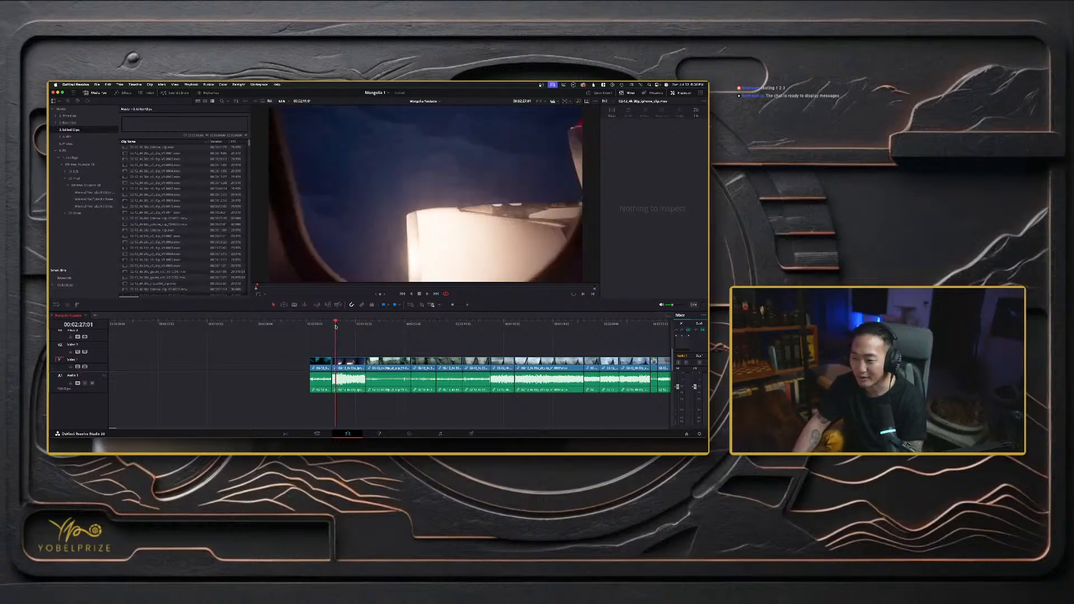
left_click_drag(340, 327, 343, 324)
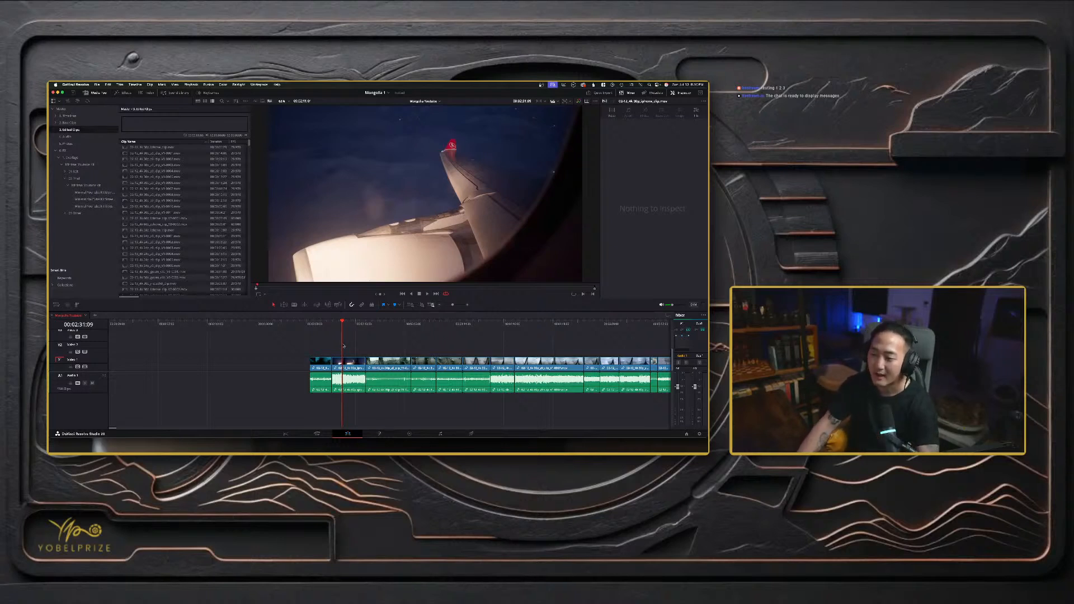
key("space")
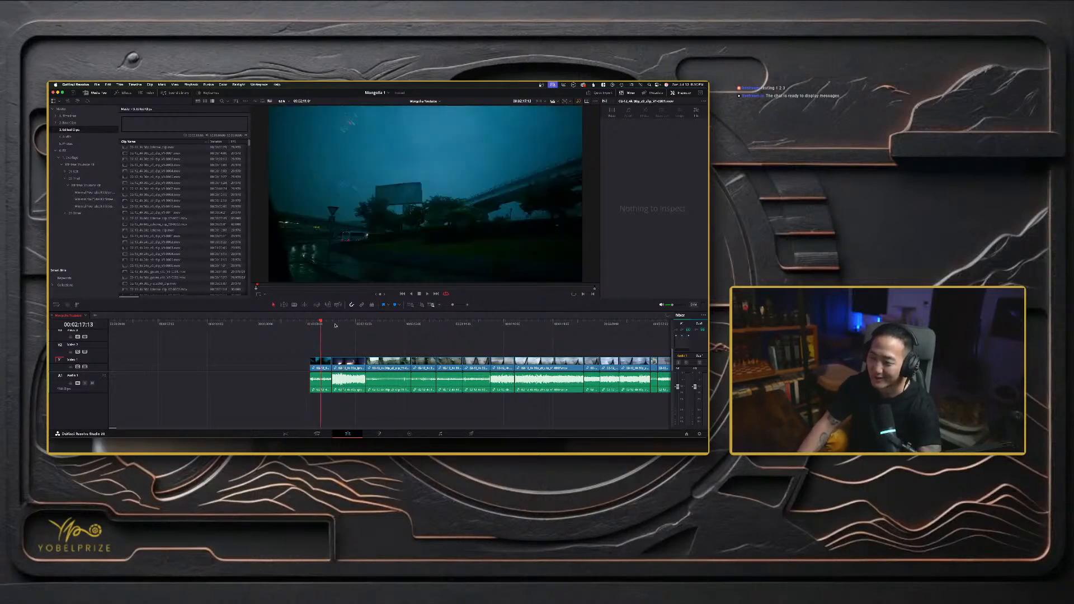
left_click(360, 326)
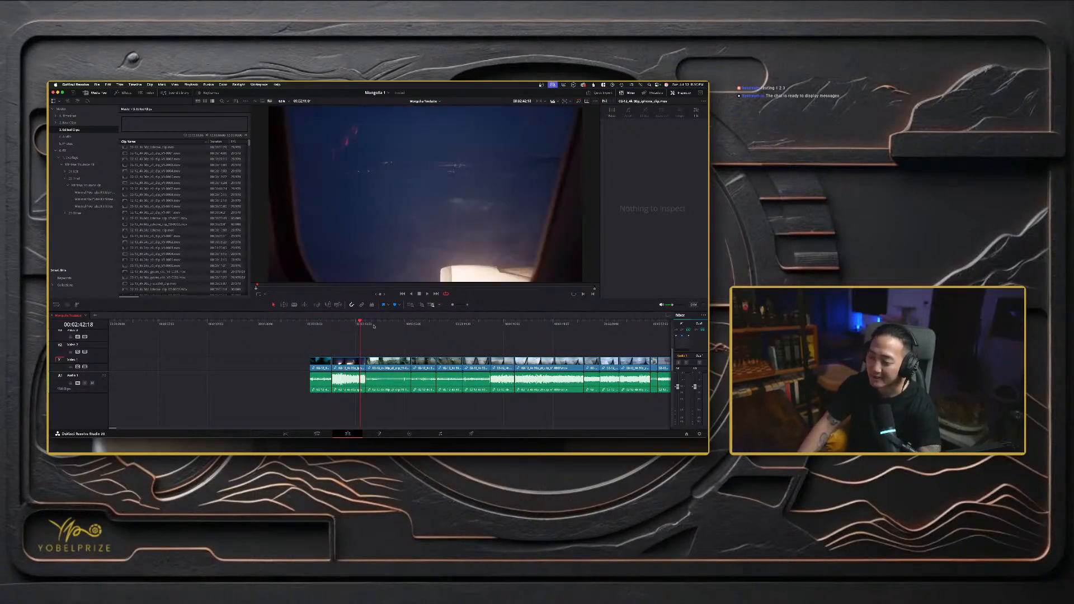
left_click_drag(373, 326, 412, 324)
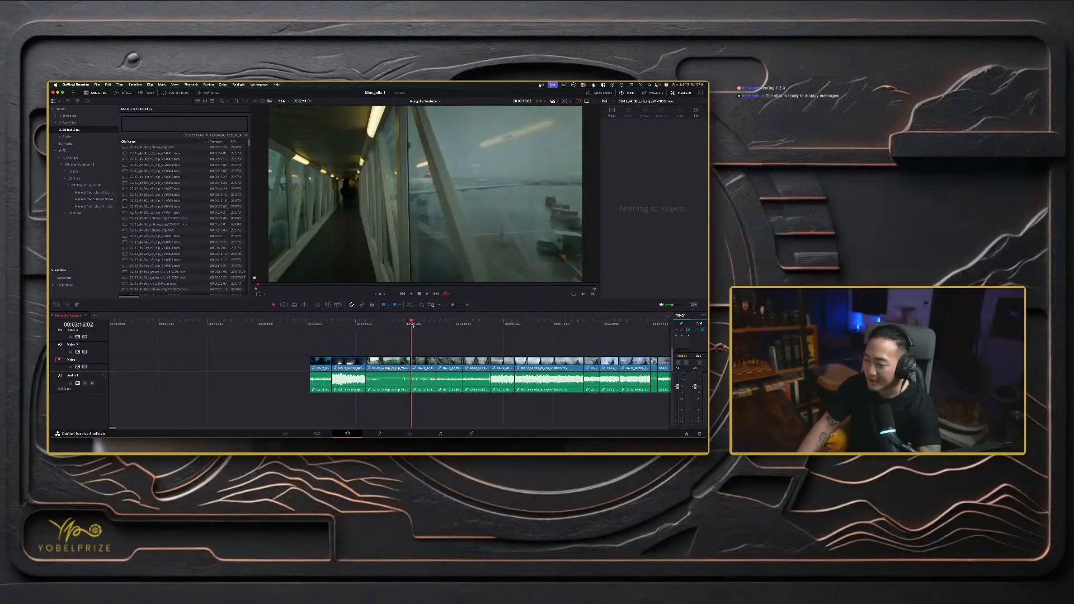
left_click(356, 326)
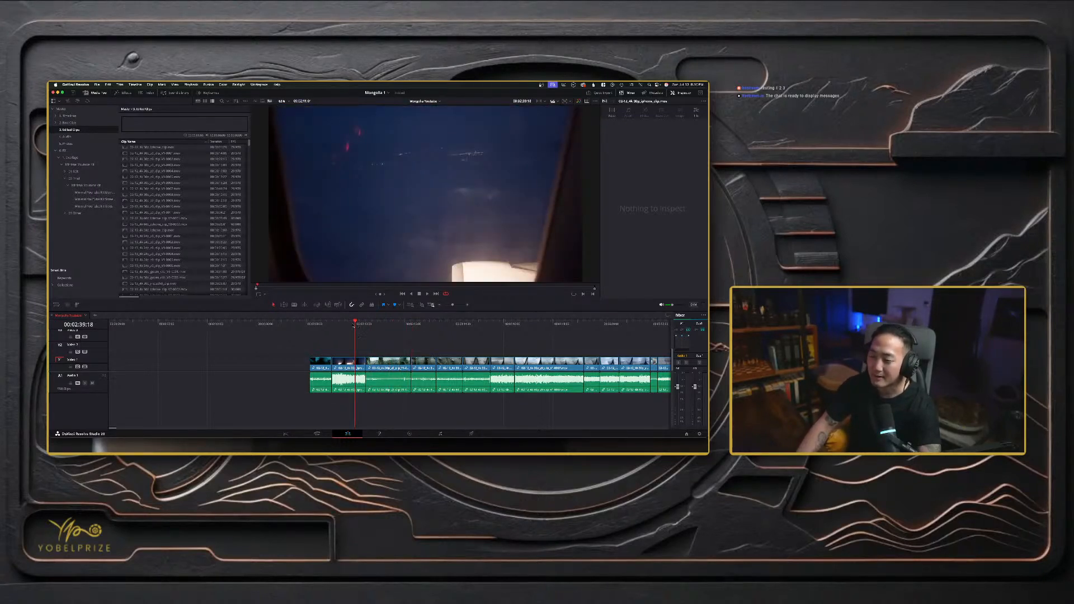
left_click(348, 325)
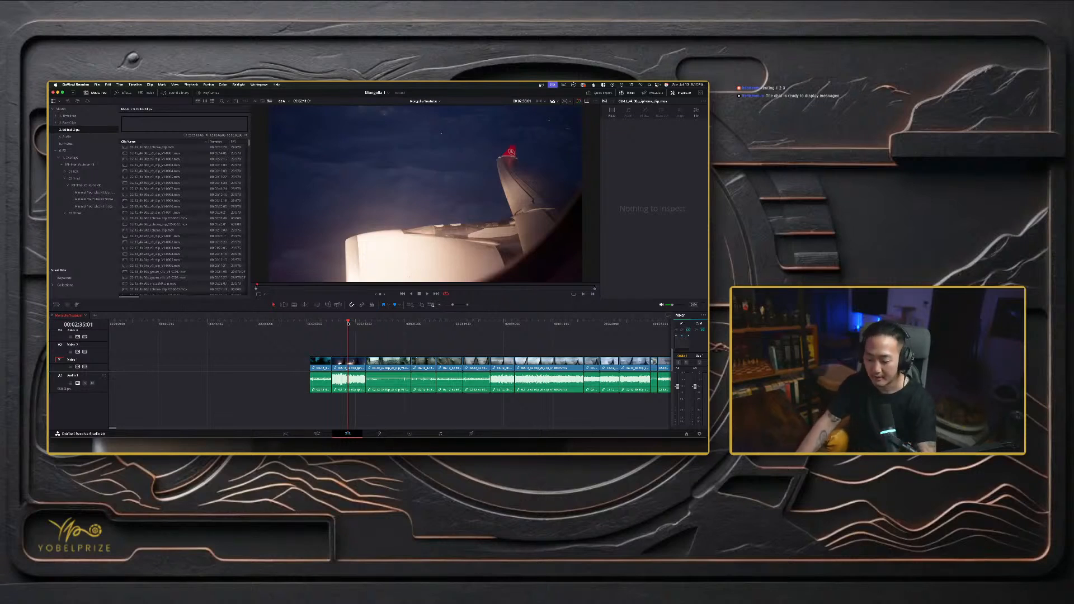
- Play the first clip under the CHAPTER 2 title and move that title earlier, among the other title clips
left_click_drag(348, 323, 311, 326)
left_click(318, 324)
key("space")
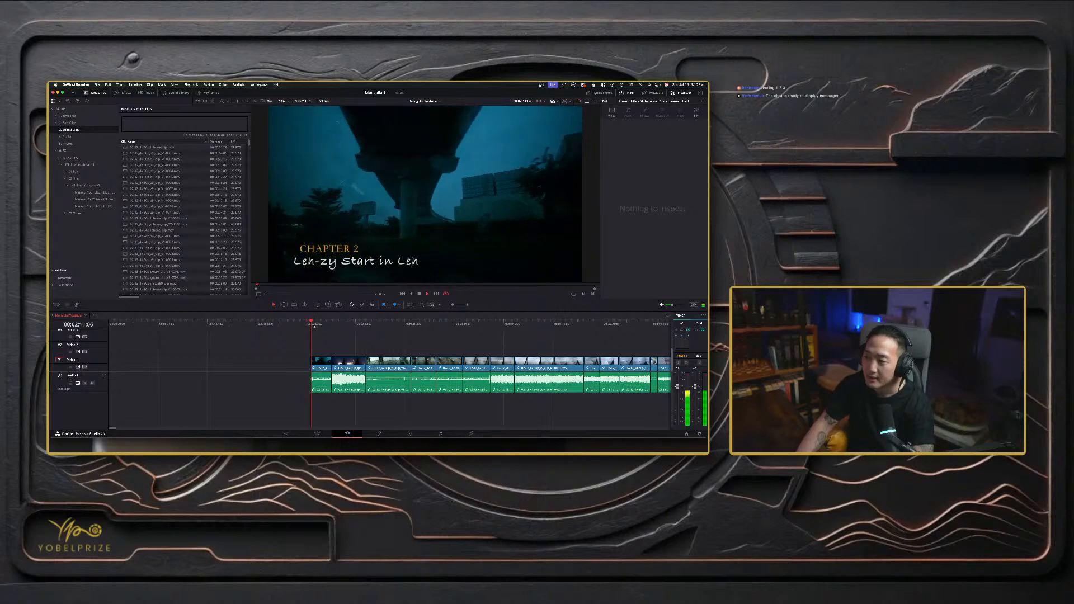
scroll(318, 339, "up", 3)
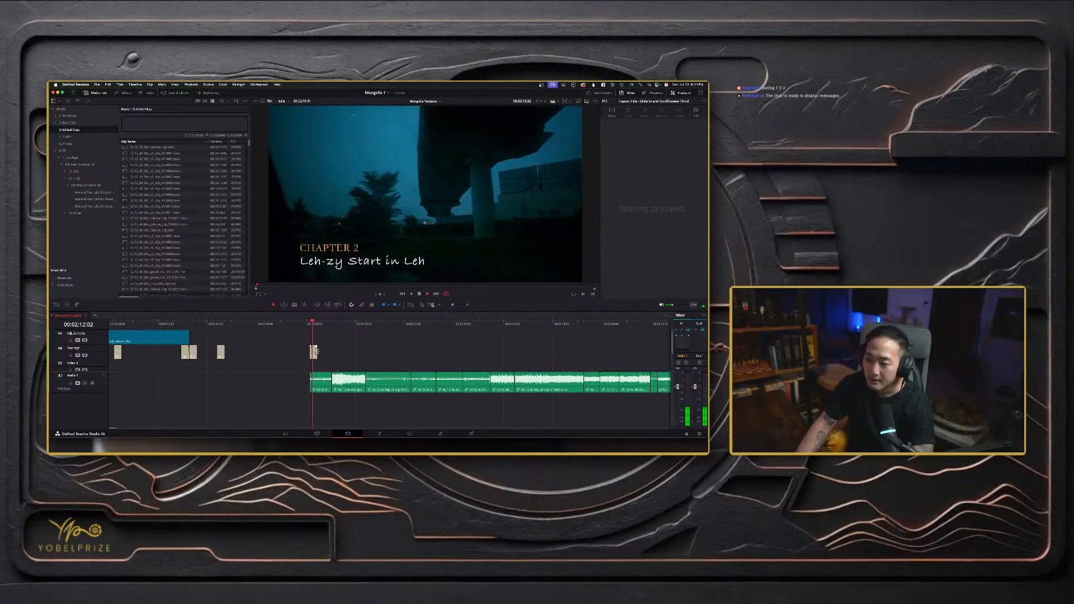
left_click(314, 352)
left_click_drag(314, 352, 205, 353)
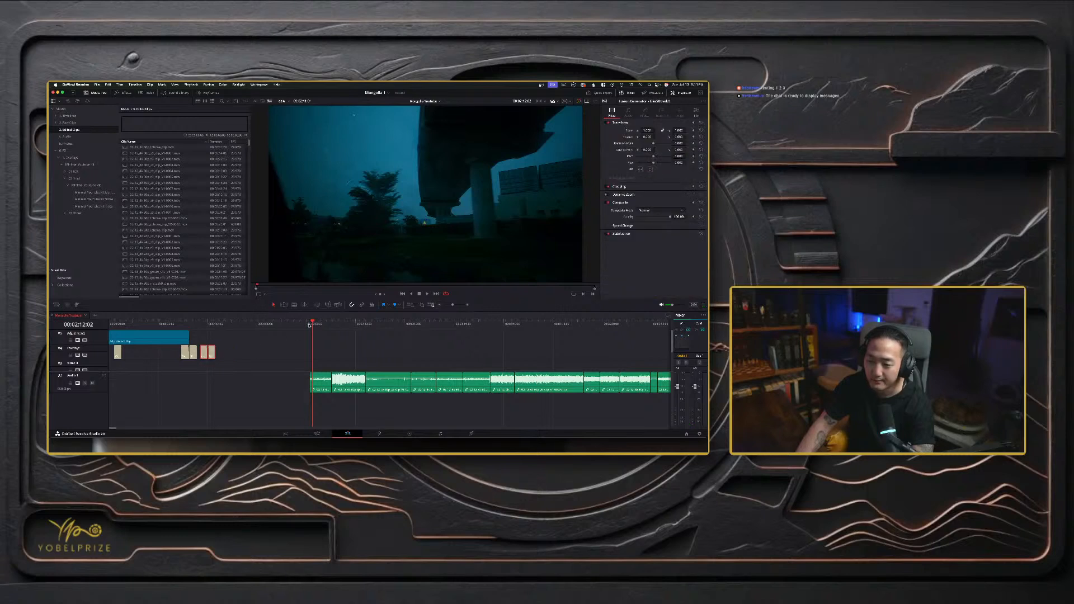
- Play the night road clip and scrub ahead into the night airplane wing clip
key("Up")
key("super+=")
key("space")
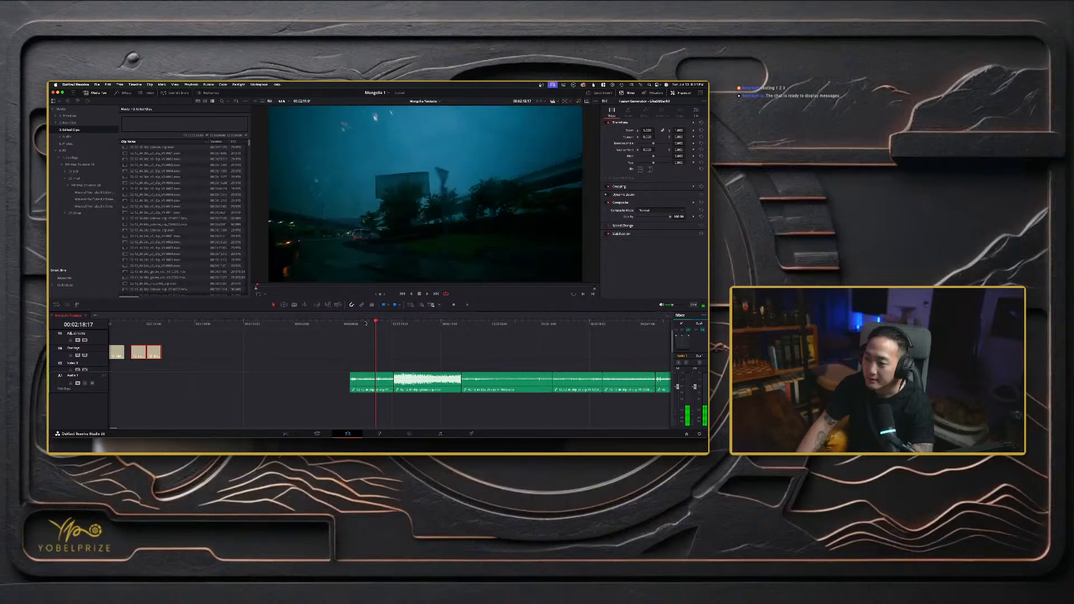
left_click_drag(389, 322, 413, 322)
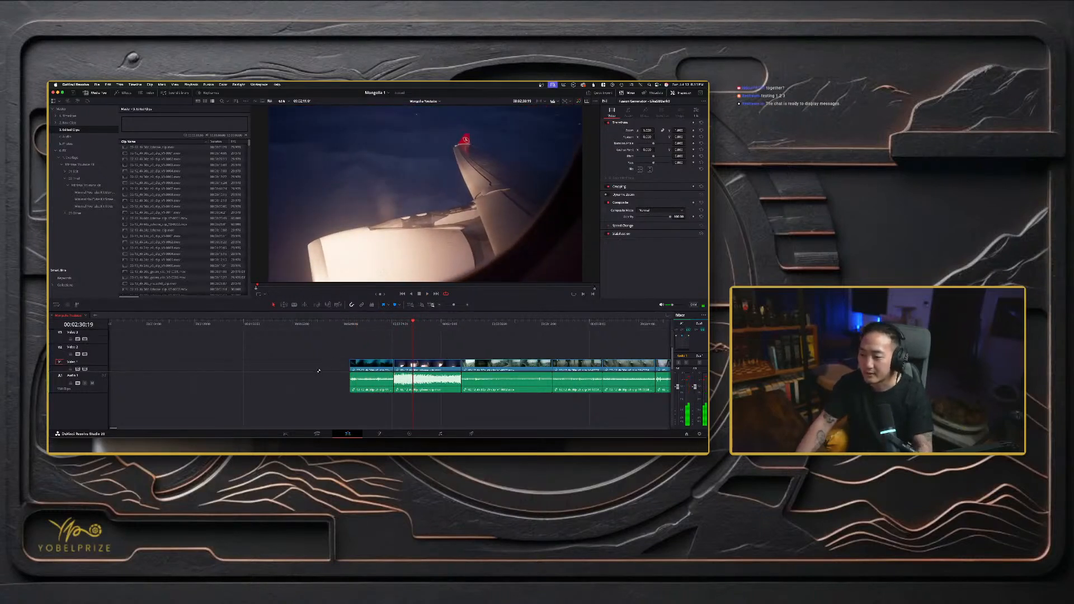
- Enlarge the video track area, turn on linked selection, and move the night airplane wing clip with its audio ahead of the night road clip
left_click_drag(316, 372, 316, 394)
scroll(368, 379, "up", 5)
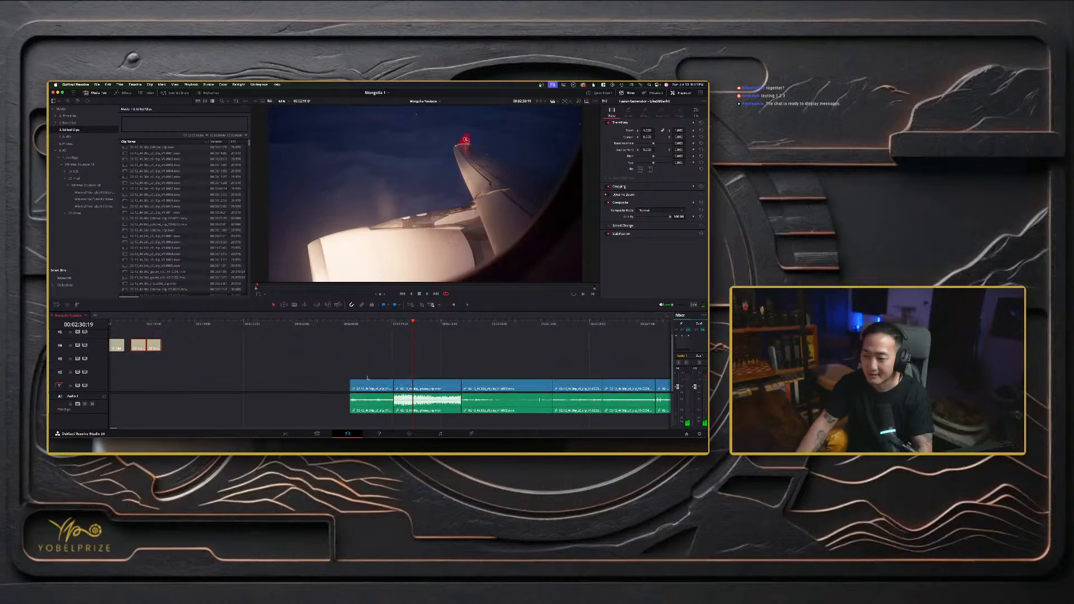
left_click(410, 362)
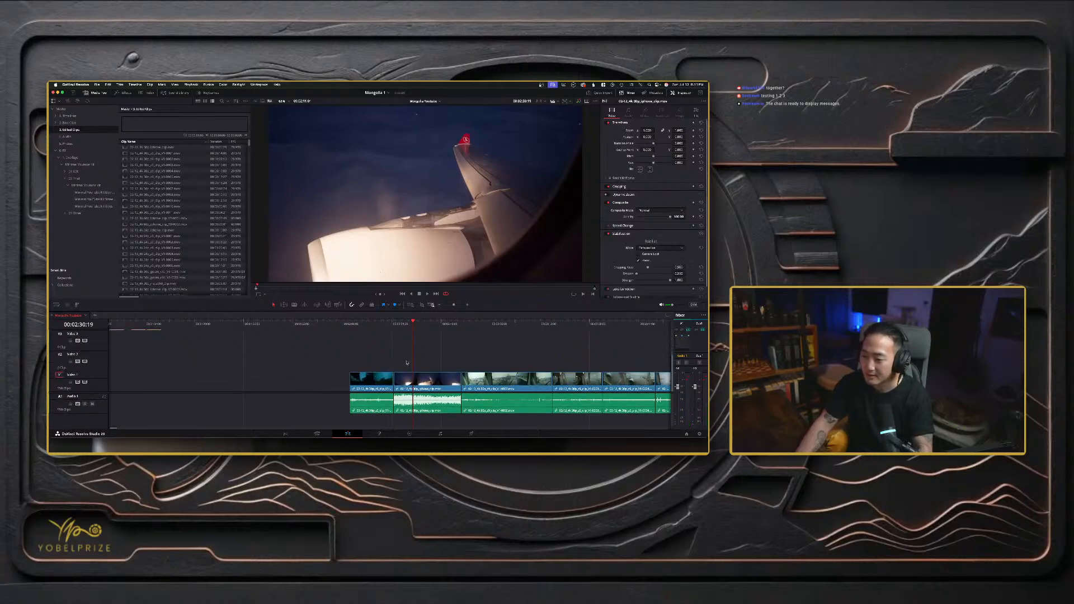
key("Up")
left_click_drag(410, 379, 290, 364)
key("super+z")
left_click(362, 305)
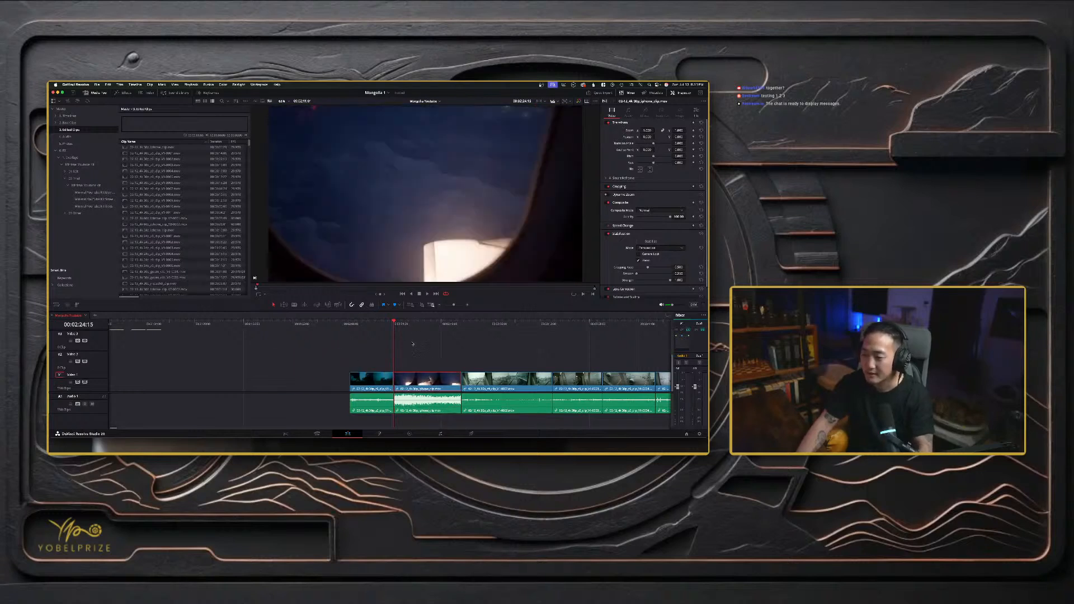
left_click_drag(427, 381, 284, 385)
left_click_drag(254, 323, 277, 328)
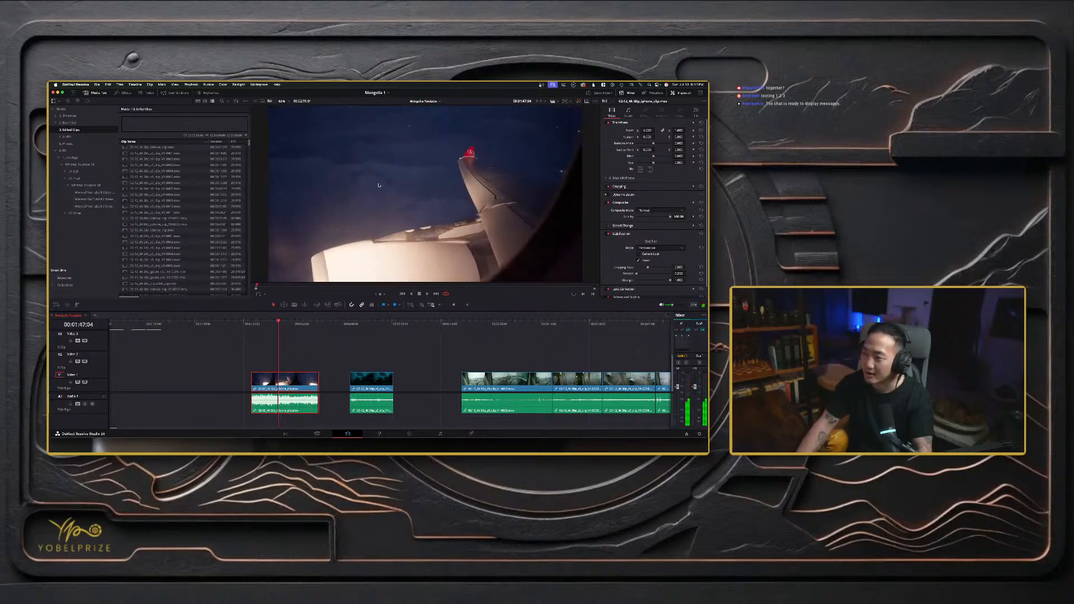
- Move the rainy terminal clip and the two following airport clips with their audio into the gap, directly before the night wing clip
left_click(462, 330)
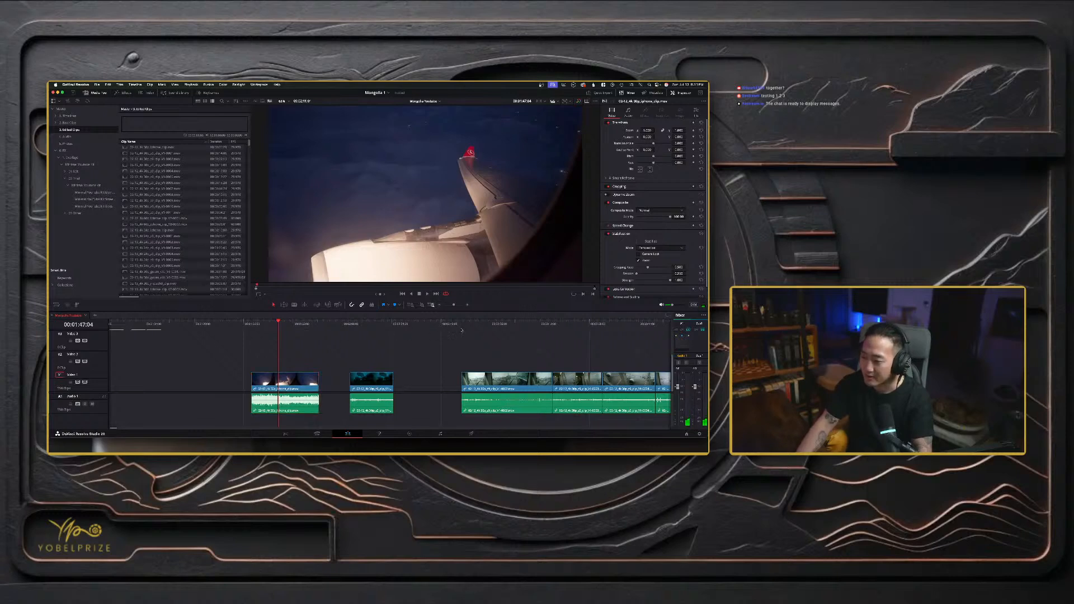
left_click_drag(462, 327, 506, 330)
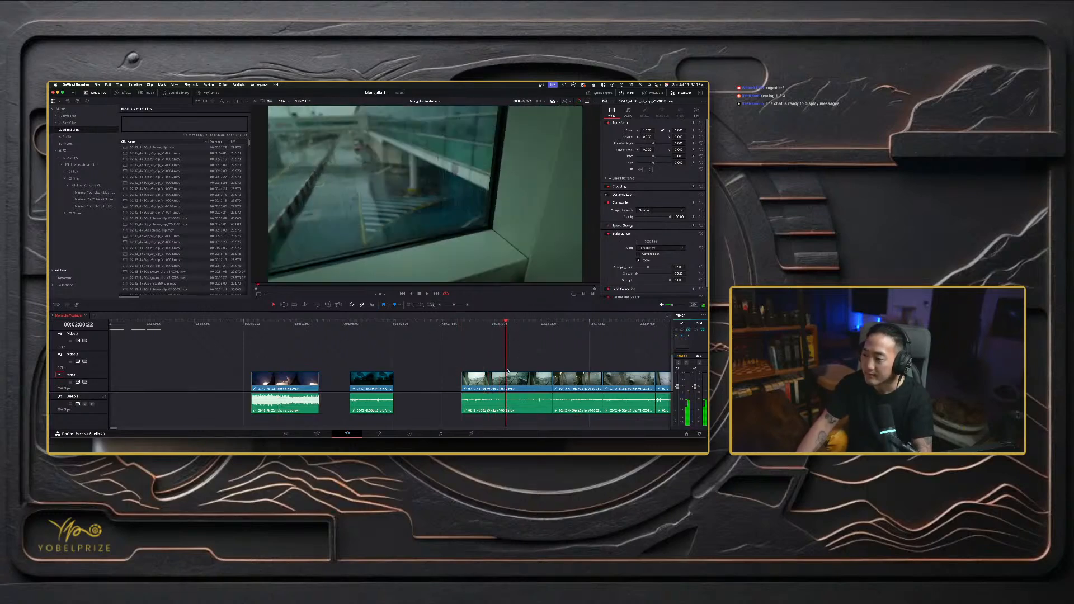
left_click_drag(494, 385, 193, 385)
left_click_drag(561, 333, 571, 333)
key("super+minus")
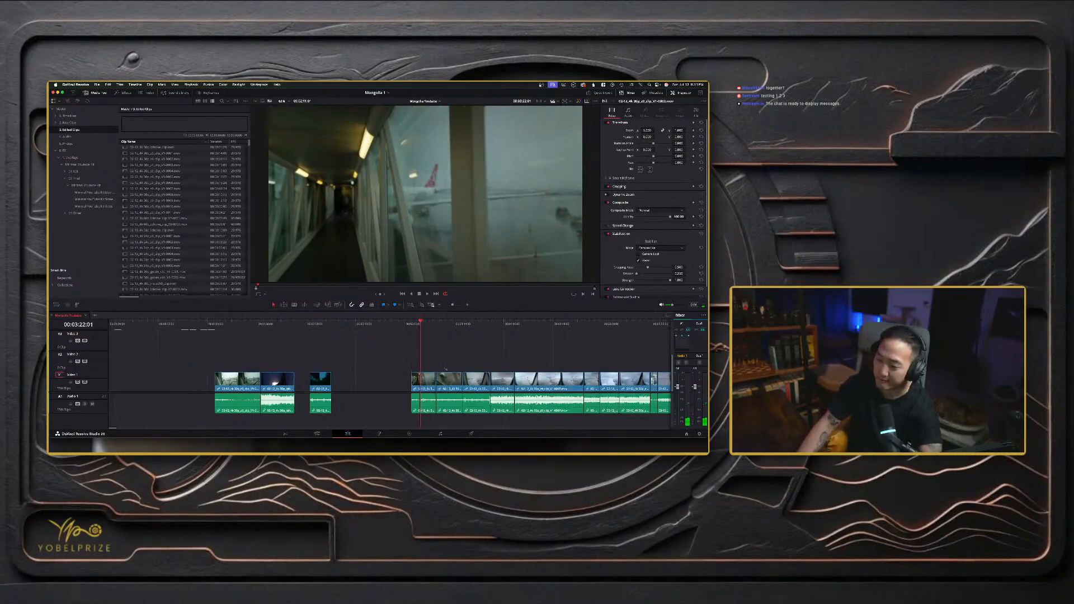
left_click_drag(421, 383, 207, 381)
left_click_drag(436, 369, 172, 380)
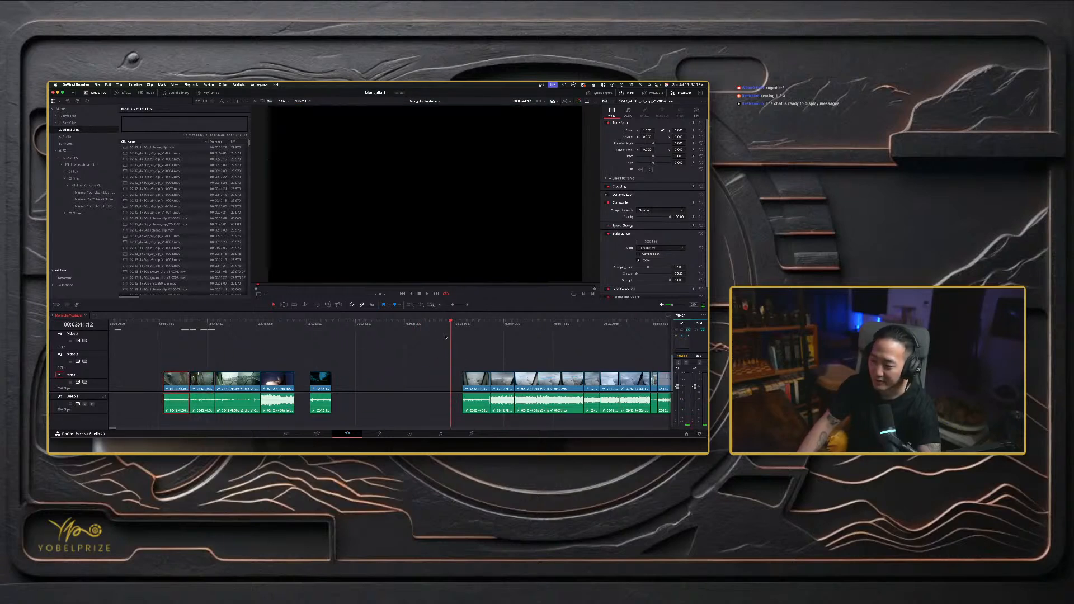
- Shift the five separated clips later and arrange the terminal, jet bridge and engine clips in that order on the track above
left_click_drag(450, 324, 471, 330)
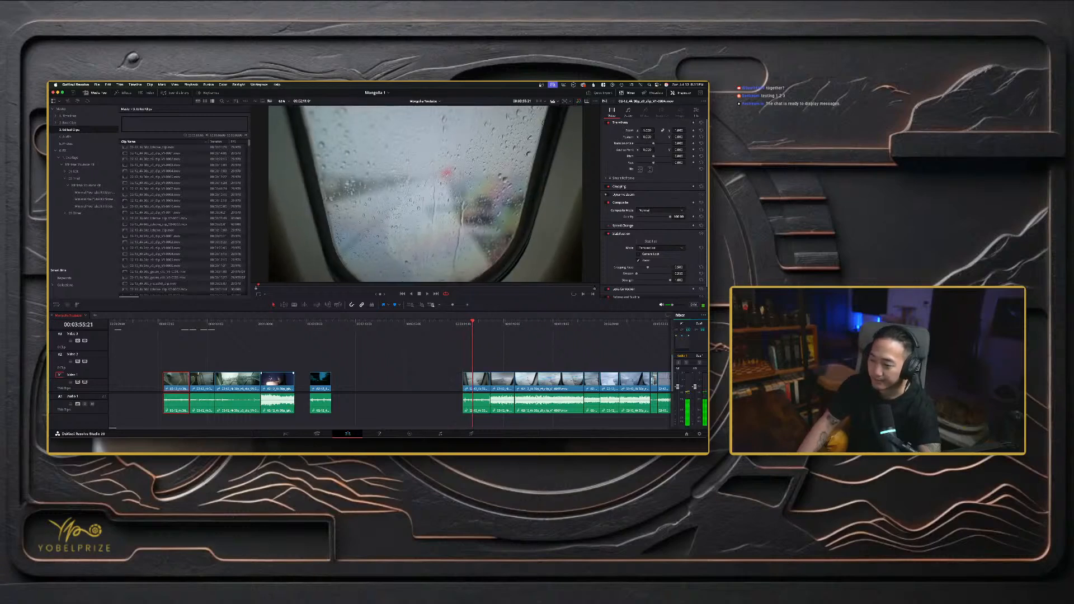
left_click(176, 325)
left_click_drag(176, 325, 207, 325)
left_click_drag(393, 367, 134, 413)
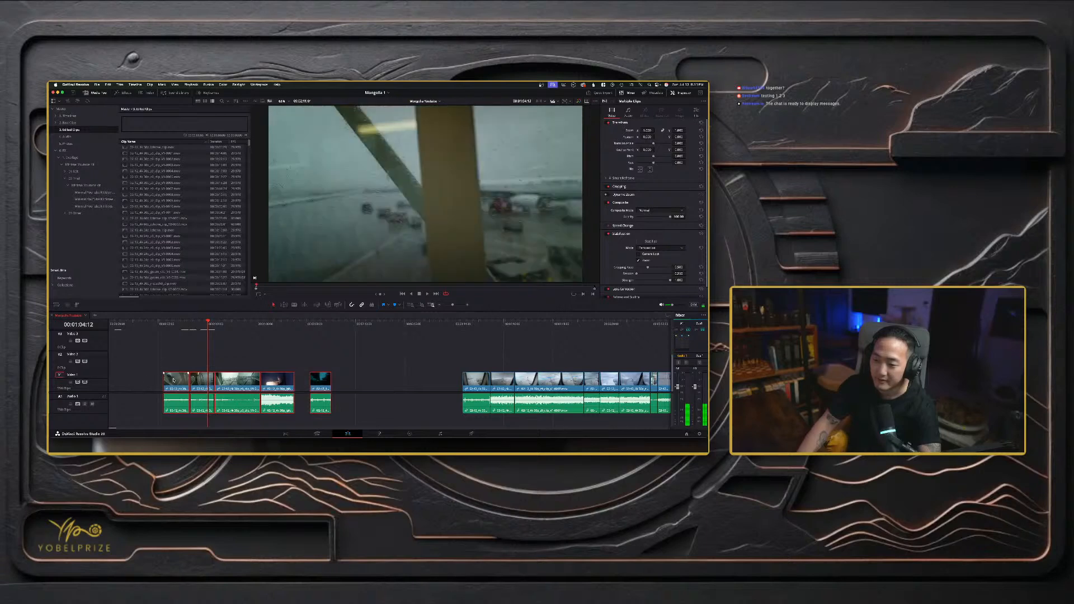
left_click_drag(174, 377, 245, 369)
left_click(341, 362)
left_click(324, 324)
left_click_drag(281, 325, 317, 328)
mouse_move(306, 383)
left_mouse_down()
mouse_move(282, 368)
mouse_move(323, 381)
mouse_move(312, 364)
left_mouse_up()
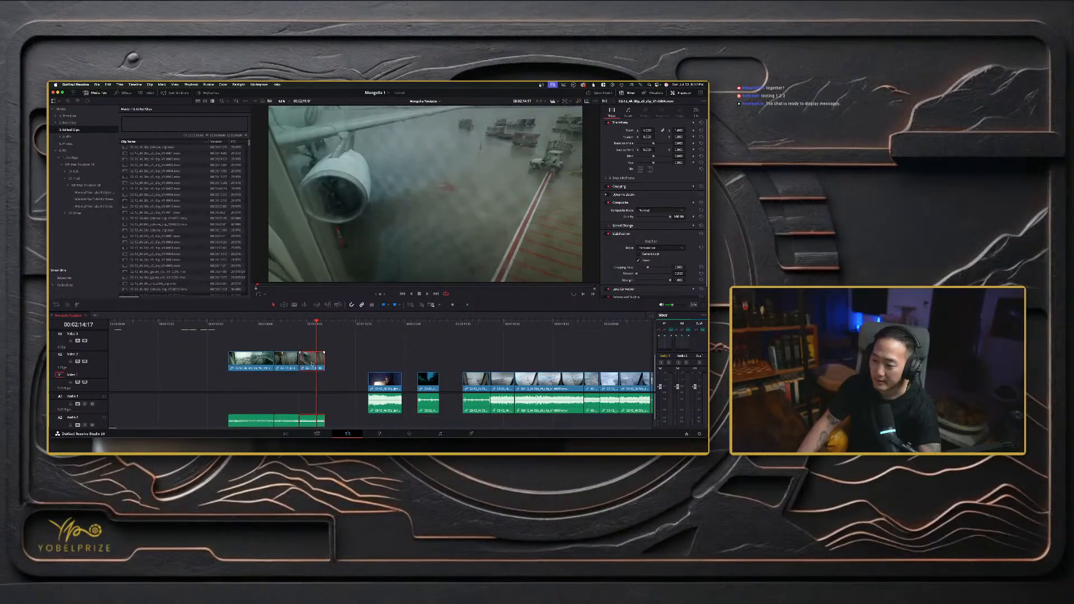
- Close the gap between the night wing and night road clips, and append the rainy cabin window clip to the upper-track airport sequence
left_click_drag(462, 324, 468, 324)
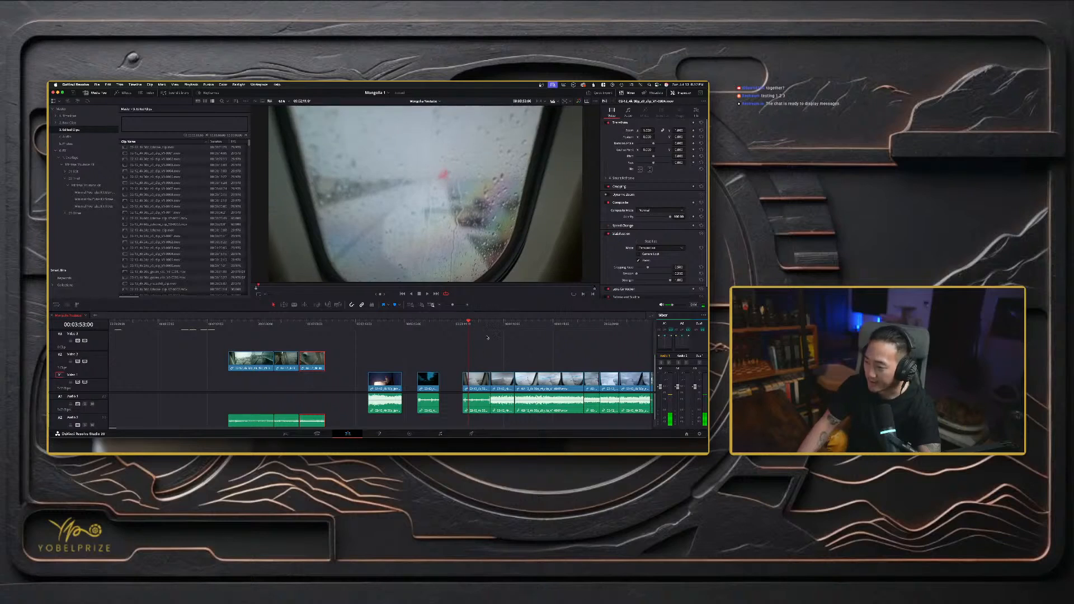
left_click_drag(386, 381, 402, 381)
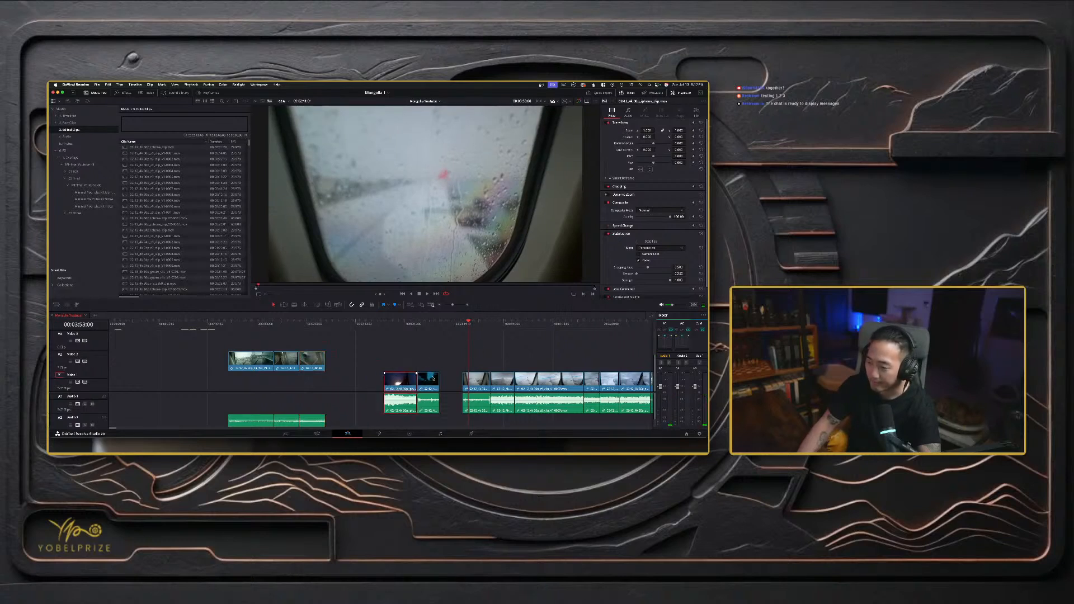
left_click_drag(480, 382, 343, 362)
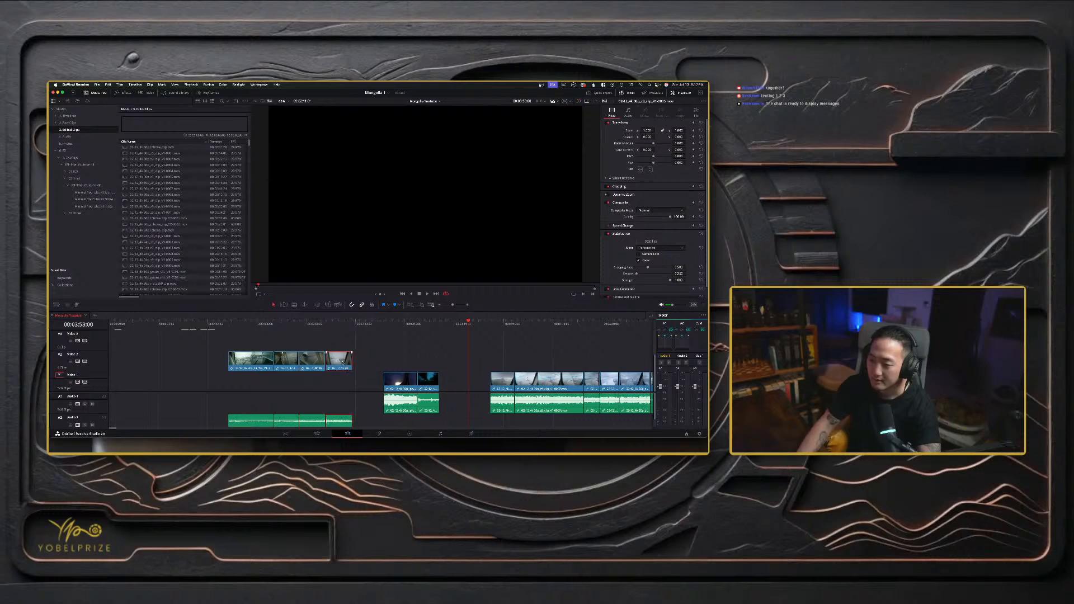
- Check the cloudy wing clip that follows and append it to the end of the upper-track sequence
left_click_drag(327, 324, 348, 324)
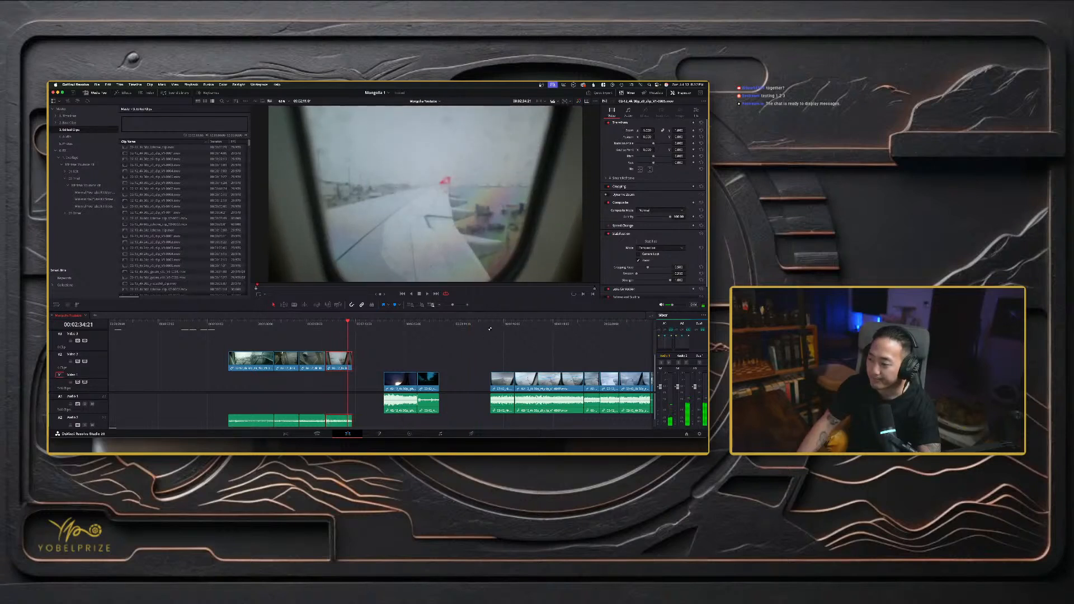
left_click_drag(489, 325, 501, 324)
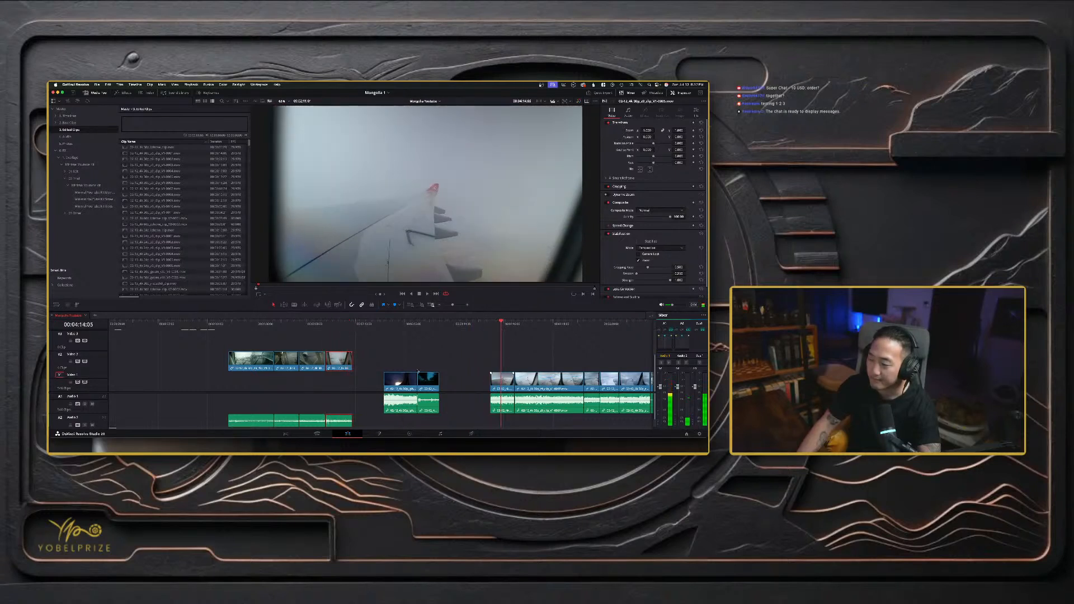
left_click_drag(502, 381, 367, 371)
- Check the flight clip at about 4:47 and scrub through the rearranged airport-to-takeoff sequence to its end
left_click(553, 342)
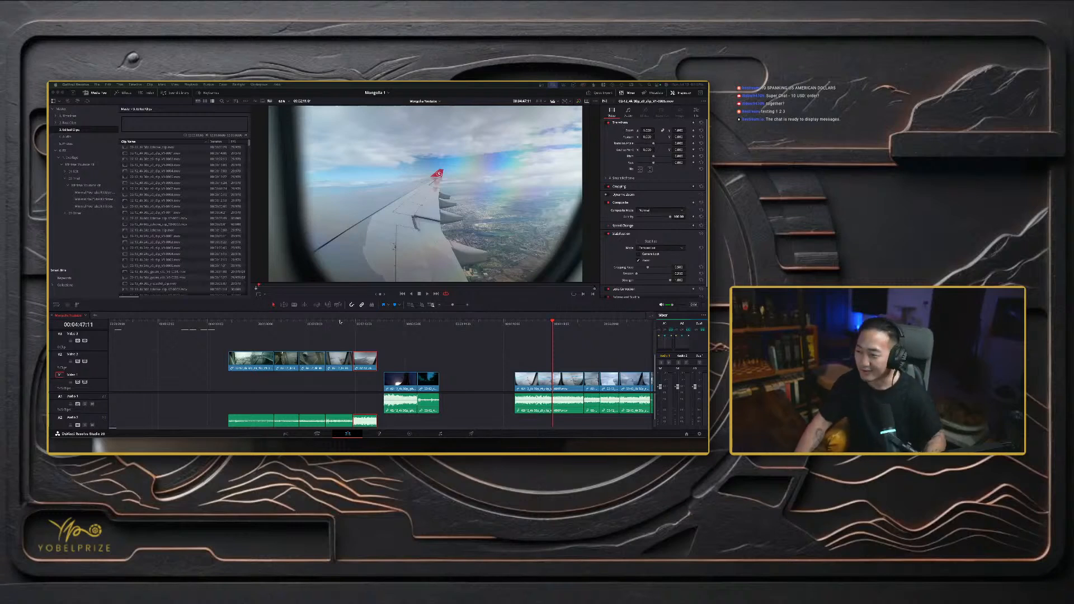
left_click_drag(236, 329, 353, 330)
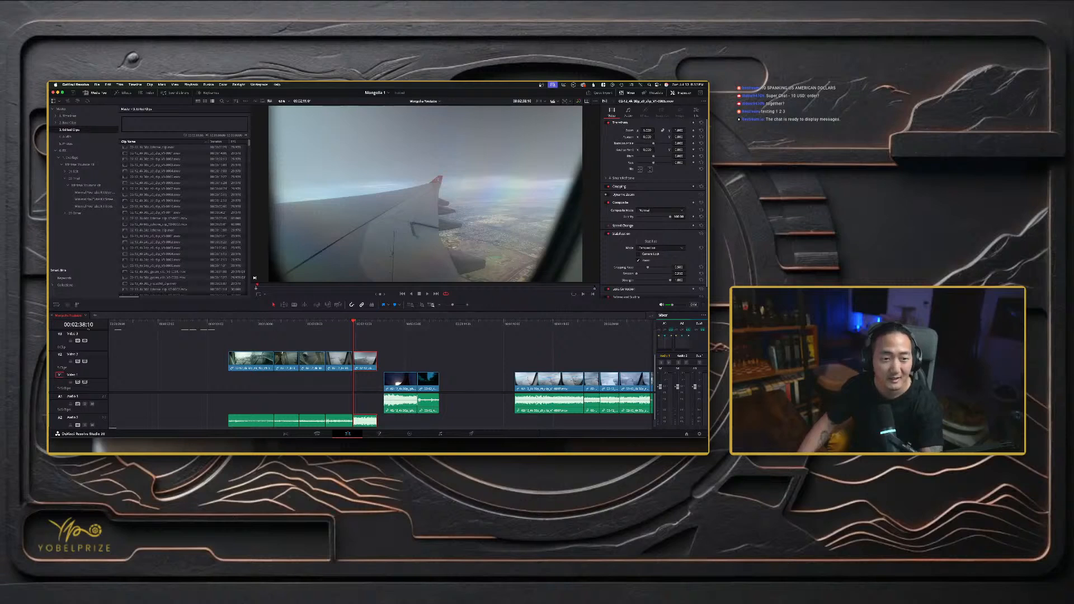
left_click(379, 362)
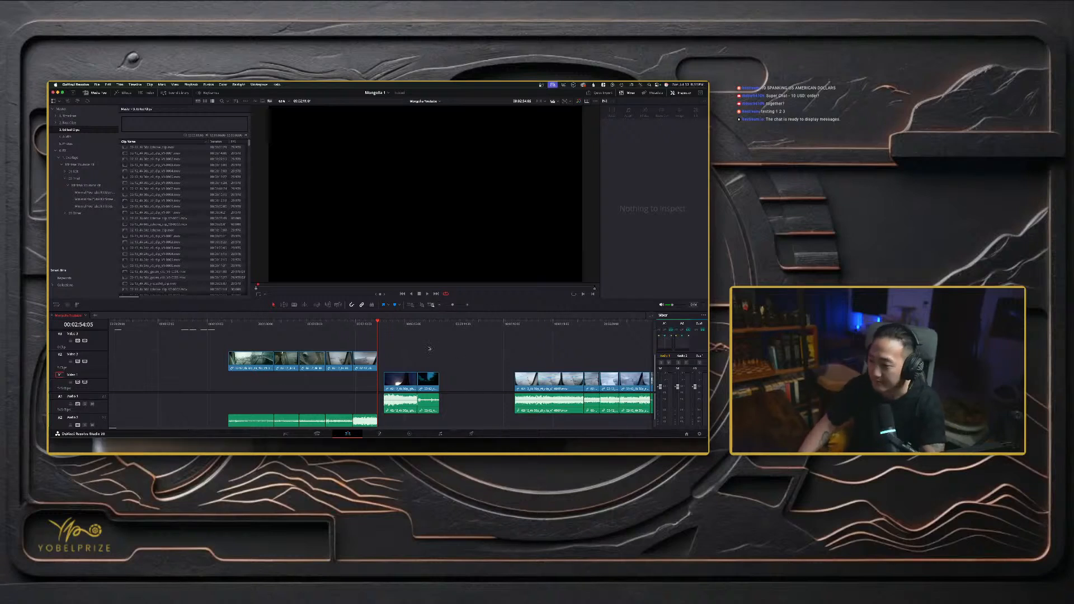
- Try the night wing clip on the upper track after the airport sequence and scrub through it
left_click_drag(378, 322, 380, 323)
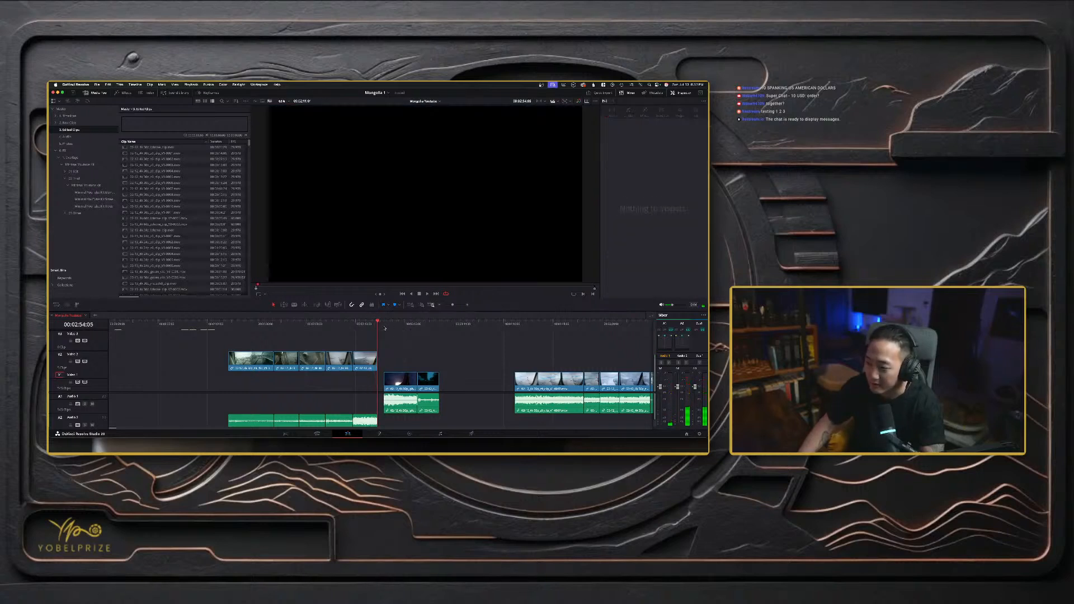
left_click(384, 325)
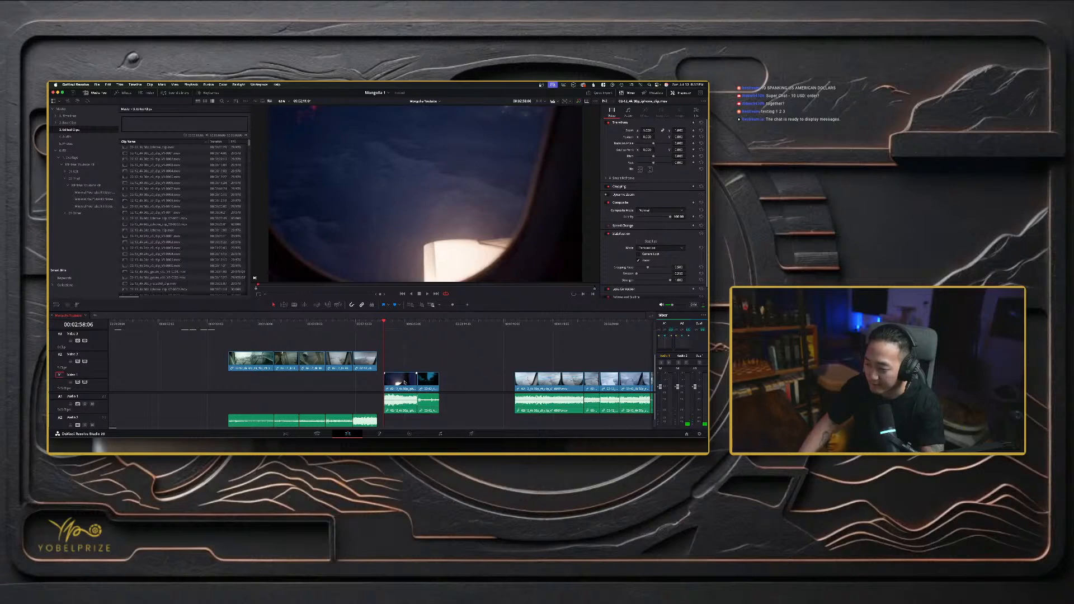
left_click_drag(401, 380, 402, 364)
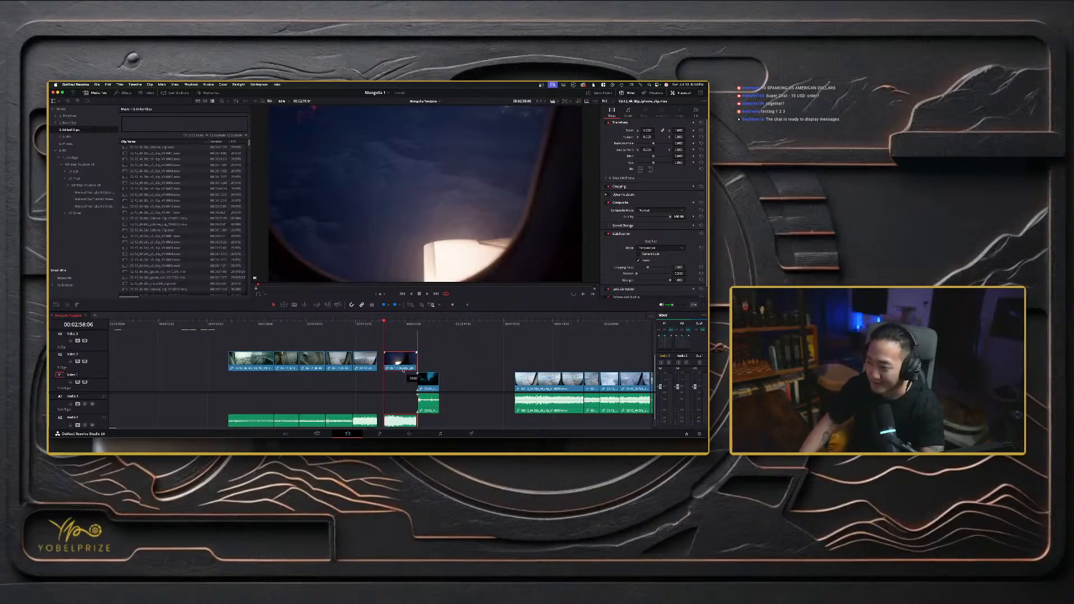
left_click_drag(384, 324, 406, 323)
- Append the daylight wing clip at about 4:31 to the upper-track sequence, and set the night wing and road clips later on the lower track
left_click(523, 323)
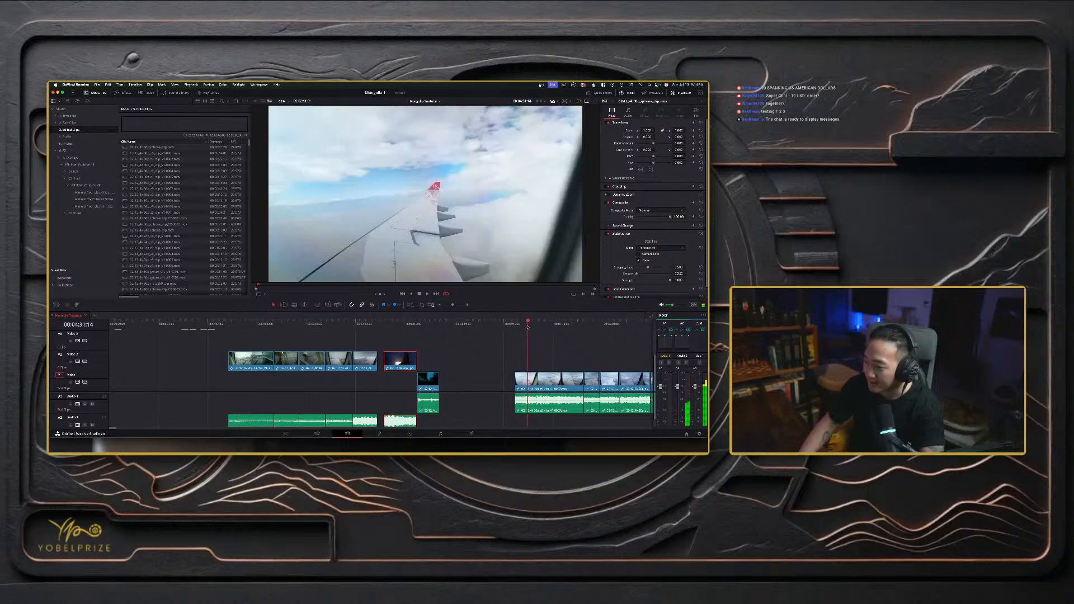
left_click_drag(545, 382, 477, 360)
mouse_move(410, 369)
left_mouse_down()
mouse_move(410, 381)
mouse_move(434, 381)
mouse_move(410, 382)
left_mouse_up()
left_click_drag(409, 382, 541, 382)
left_click_drag(480, 362, 412, 362)
- Check the wing clips from about 5:07 and append those three to the upper-track sequence ahead of the night clips
left_click(583, 324)
scroll(560, 358, "right", 5)
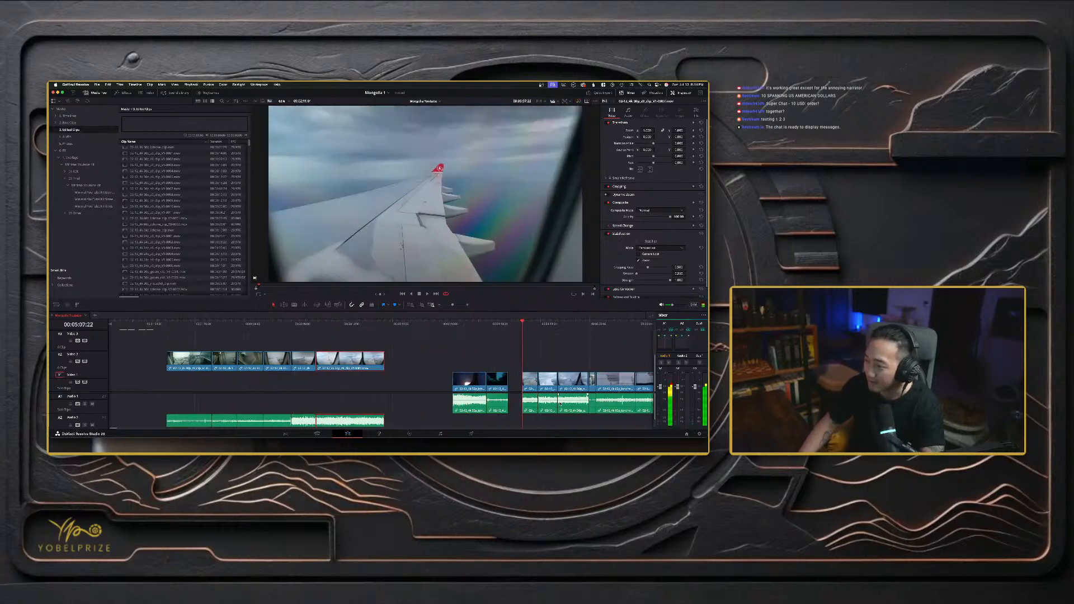
left_click(456, 324)
left_click_drag(456, 324, 483, 383)
left_click_drag(483, 383, 348, 358)
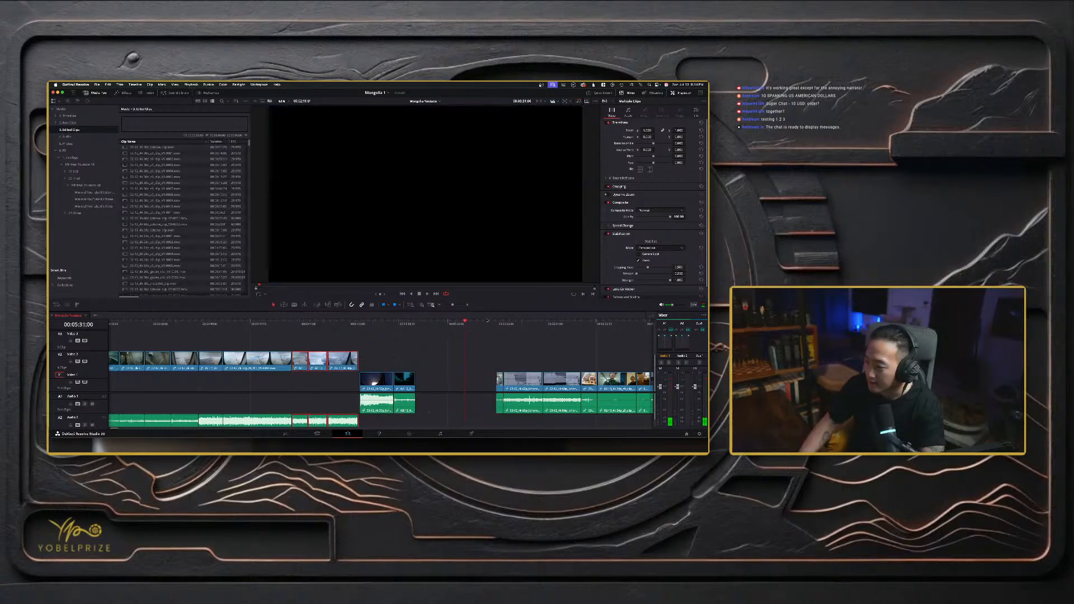
- Check the terminal walkway clip at about 5:51 and place it on the lower track just past the wing sequence, with the night clips later
mouse_move(495, 323)
left_mouse_down()
mouse_move(524, 328)
mouse_move(496, 329)
left_mouse_up()
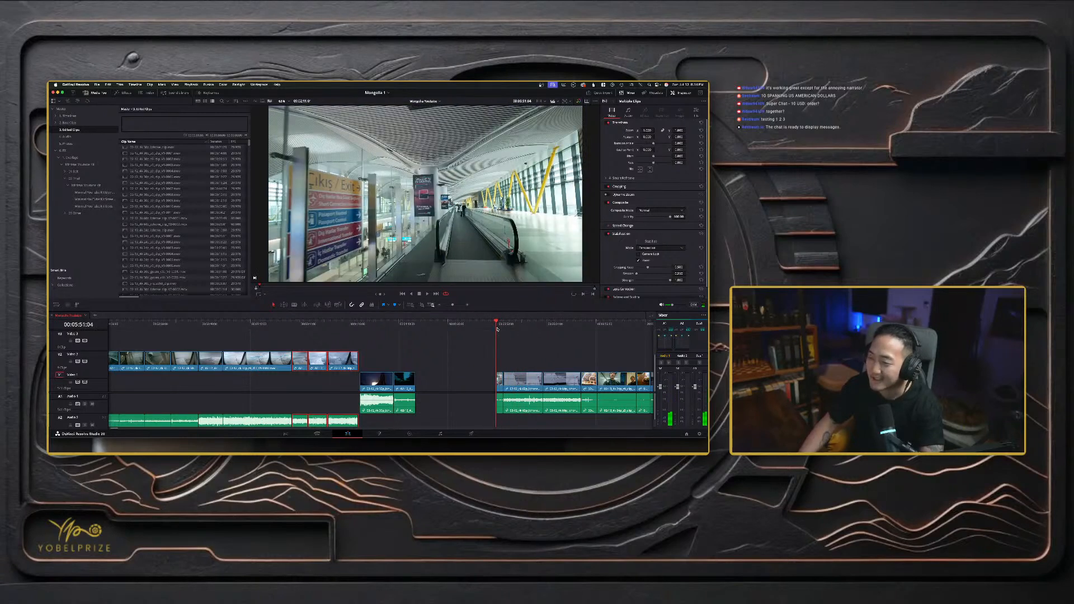
left_click(393, 372)
left_click_drag(393, 373, 361, 382)
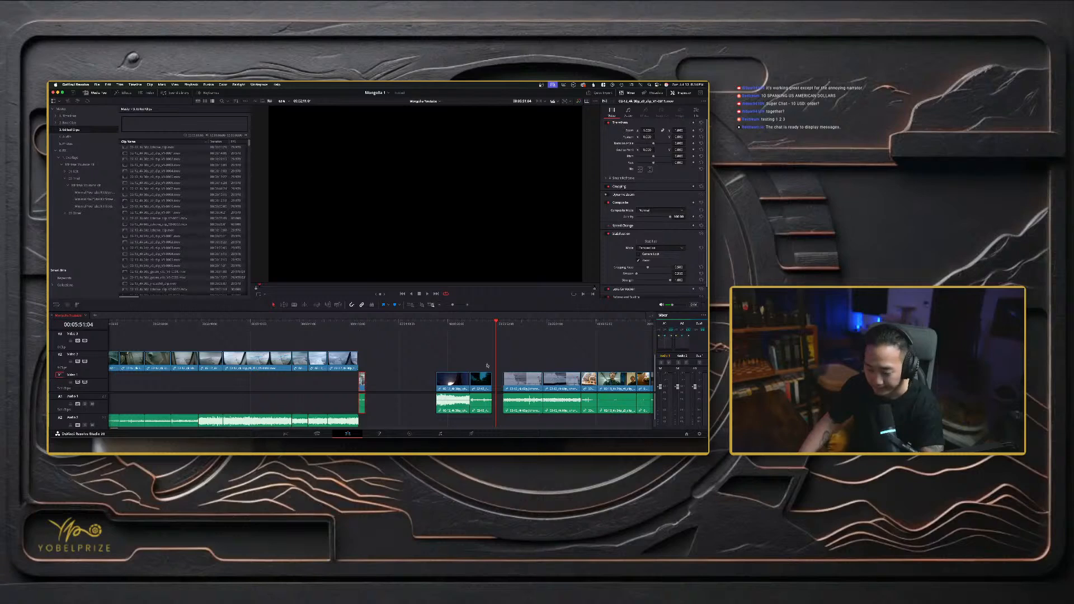
- Move the red wingtip clips at about 6:32 to the upper track after the wing sequence, with the terminal walkway clip right behind them
left_click_drag(507, 323, 560, 323)
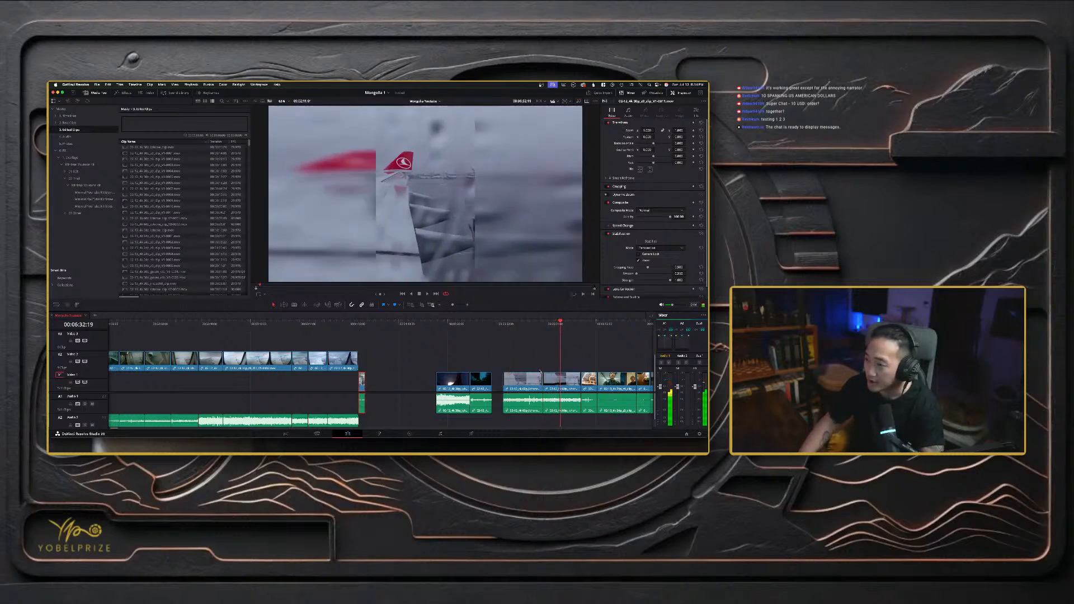
left_click_drag(516, 366, 548, 382)
left_click_drag(576, 377, 438, 356)
left_click_drag(486, 383, 522, 383)
left_click_drag(357, 380, 443, 381)
left_click(445, 324)
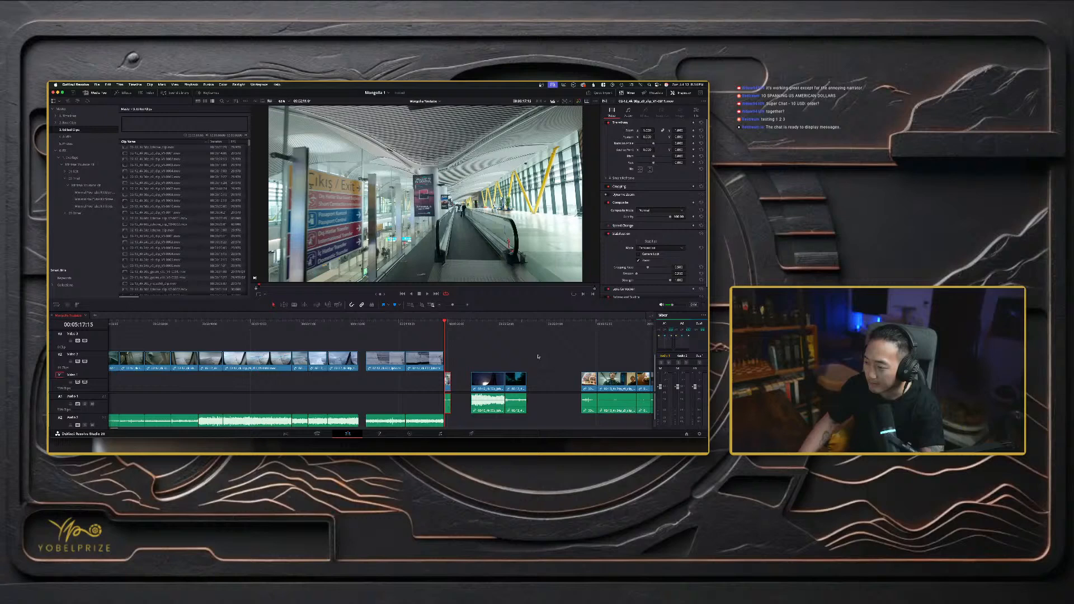
- Close the gap before the red wingtip clips and shift the terminal walkway clip to follow them
left_click(575, 329)
left_click_drag(430, 335, 396, 360)
left_click_drag(431, 366, 440, 382)
left_click(453, 351)
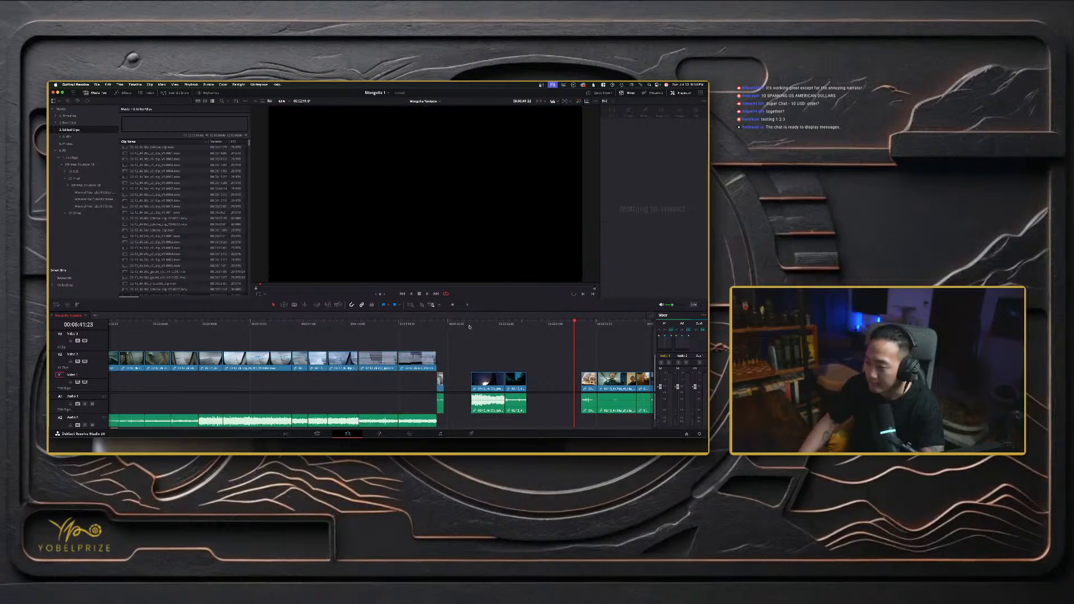
- Append the night wing clip to the upper-track sequence and move the terminal walkway clip right behind it
left_click_drag(470, 327, 490, 334)
left_click_drag(440, 382, 471, 383)
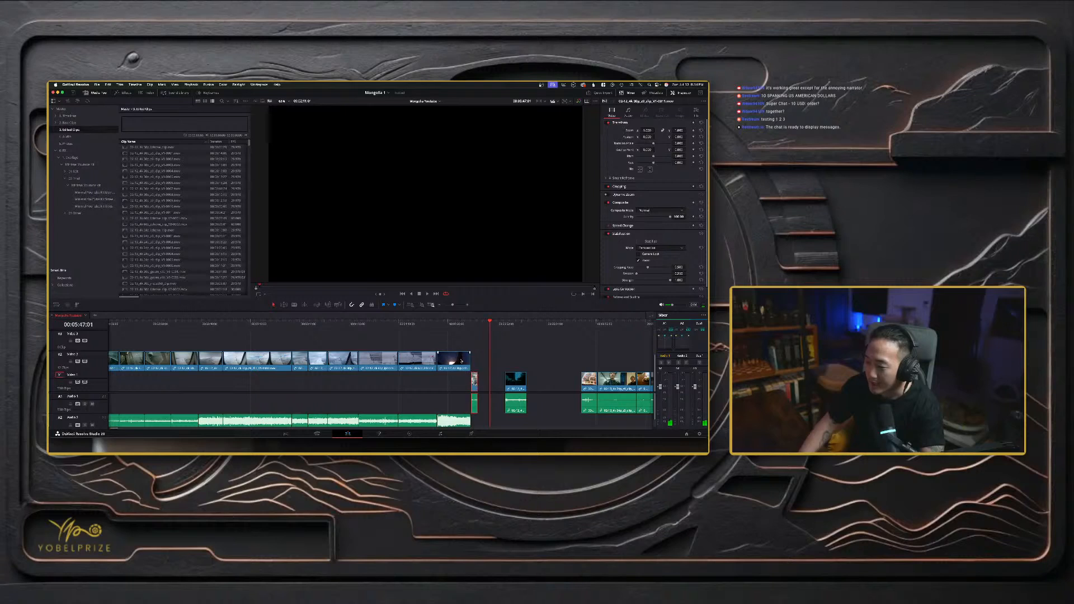
left_click_drag(447, 340, 486, 402)
left_click_drag(450, 368, 457, 367)
- Check the night road clip and the restaurant menu clip at about 6:46, and place the menu clip right after the night road clip
key("super+minus")
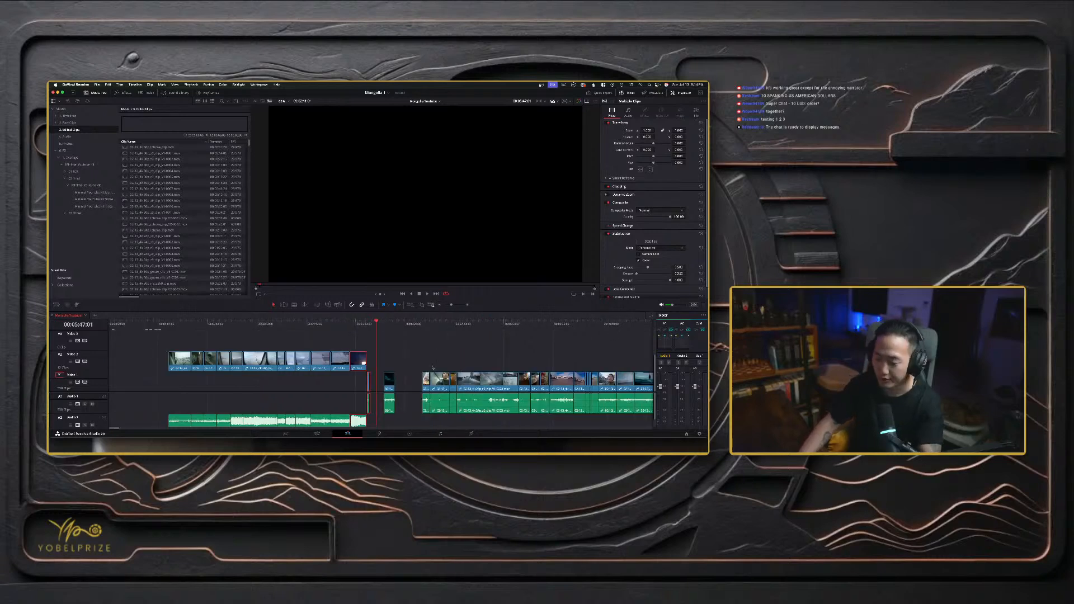
key("super+minus")
left_click_drag(143, 326, 246, 328)
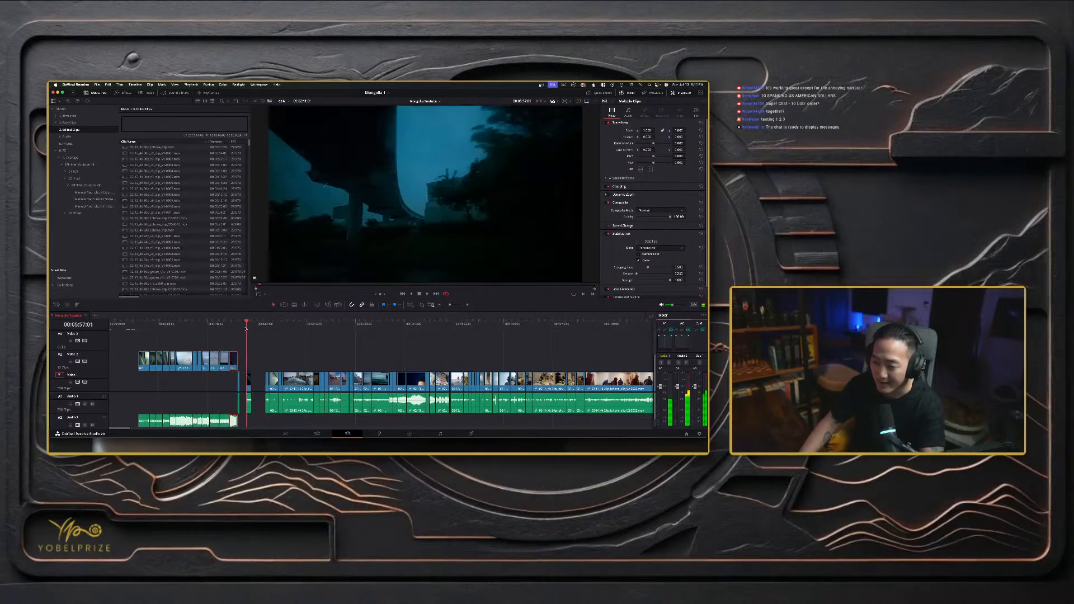
key("super+equal")
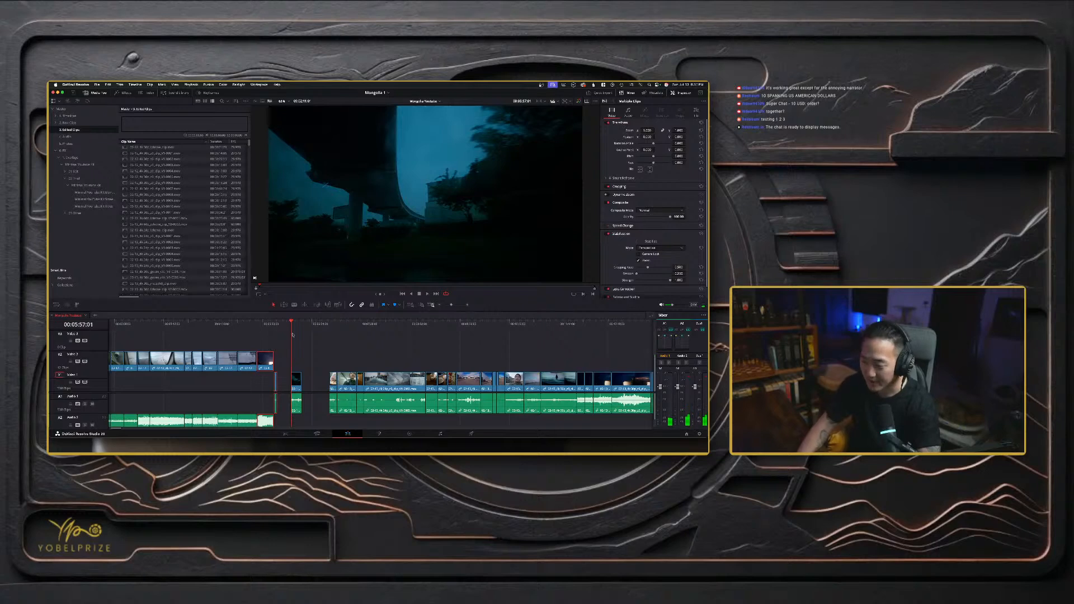
left_click(297, 327)
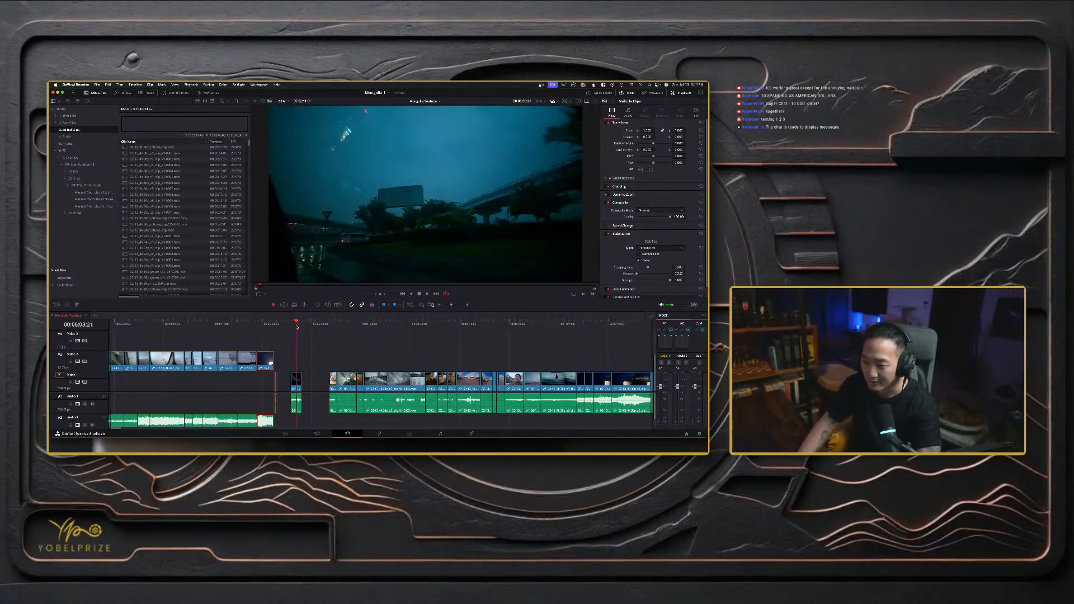
left_click(330, 327)
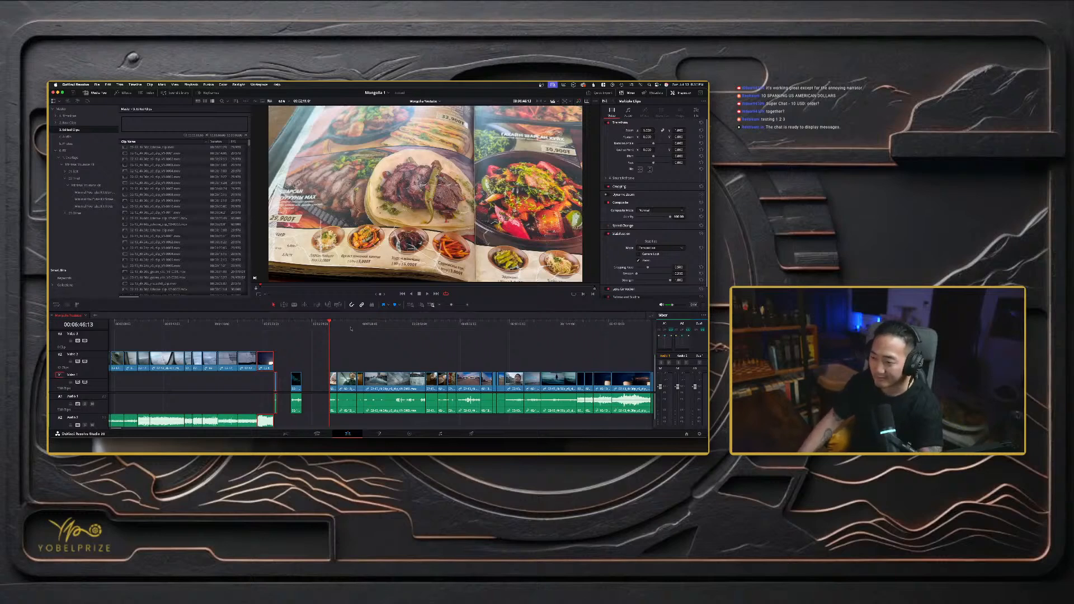
key("space")
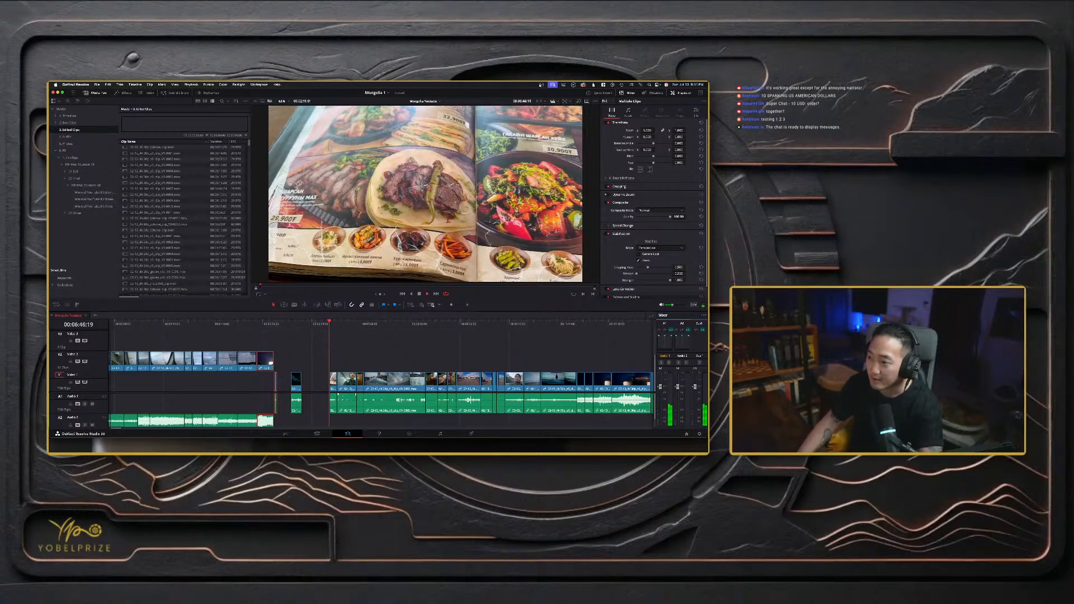
left_click_drag(335, 382, 310, 386)
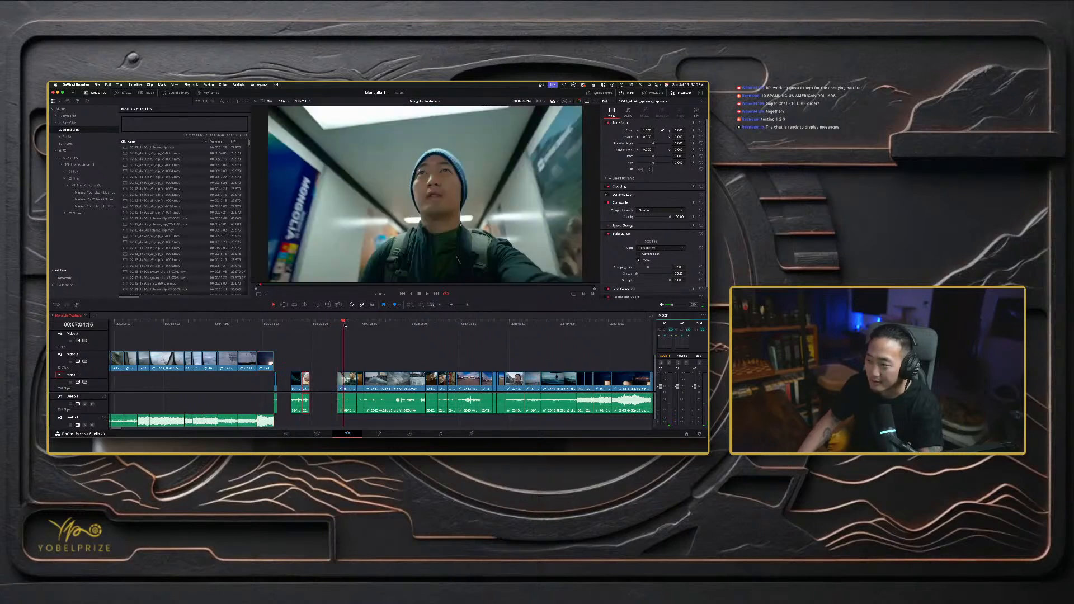
- Place the arrival selfie clips on the upper track after the terminal walkway clip, ahead of the night road and menu clips, and review them
left_click_drag(345, 382, 315, 383)
left_click(284, 325)
key("space")
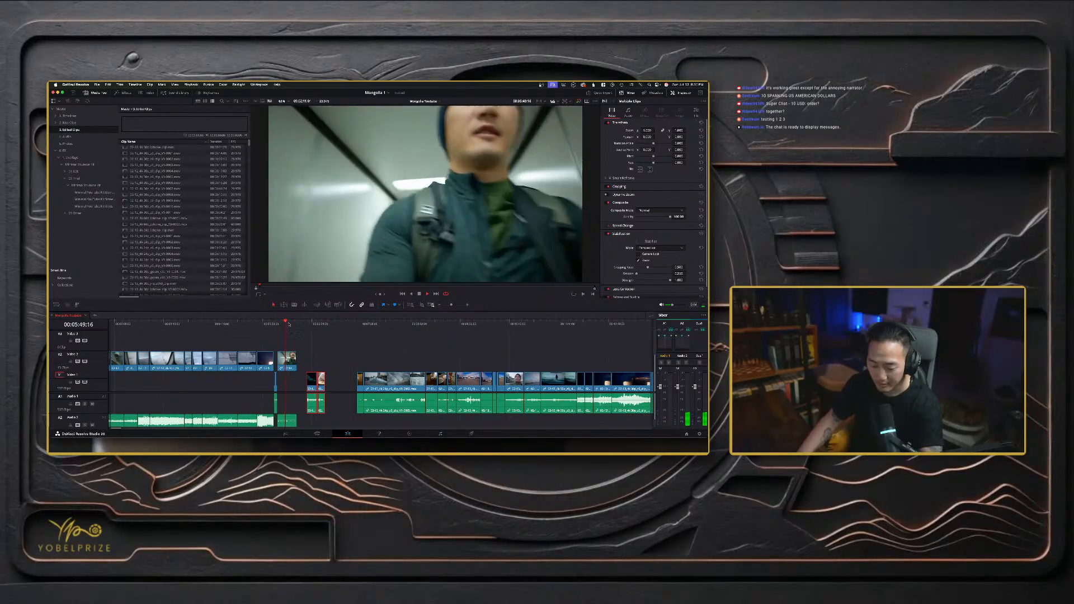
key("super+equal")
key("super+equal")
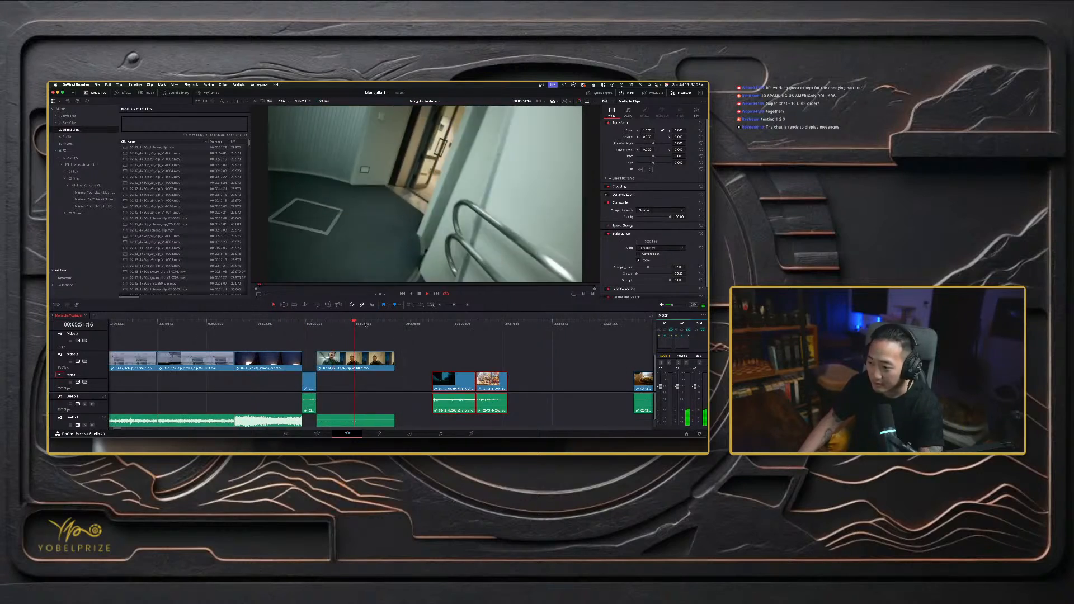
left_click(363, 325)
left_click(376, 325)
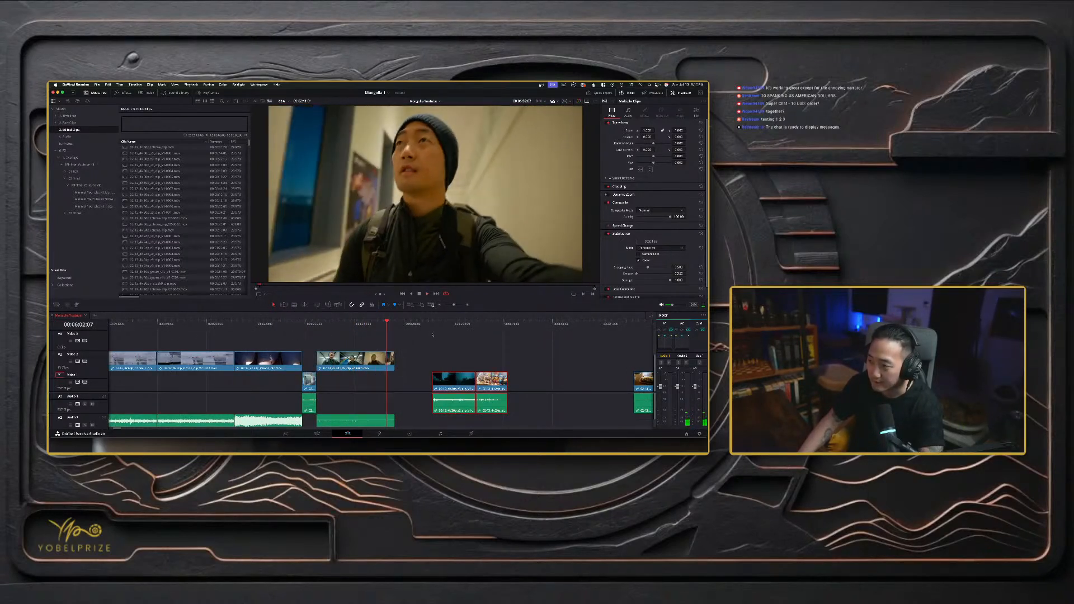
- Place the food dish clip at about 7:22 after the restaurant menu clip and check the ice sculpture clip that follows
key("super+minus")
key("super+minus")
key("super+minus")
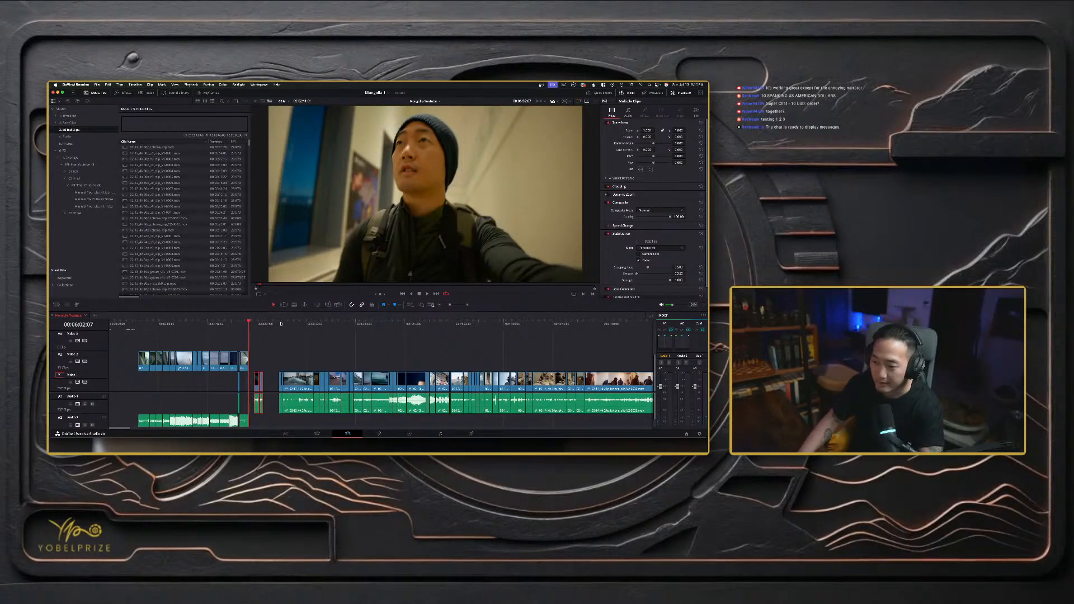
left_click(280, 323)
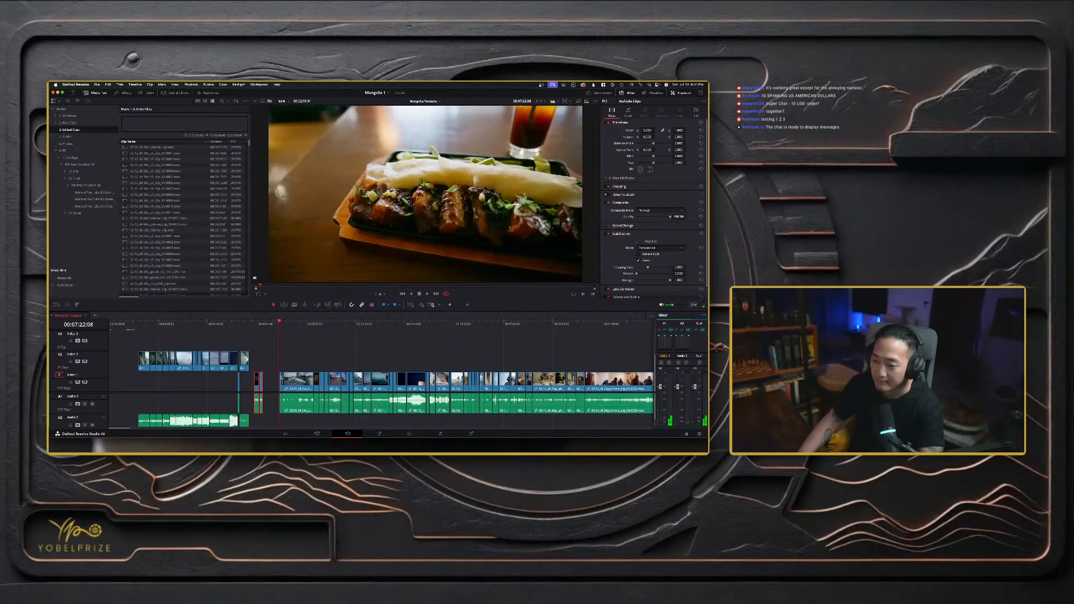
left_click_drag(281, 377, 265, 378)
left_click(287, 323)
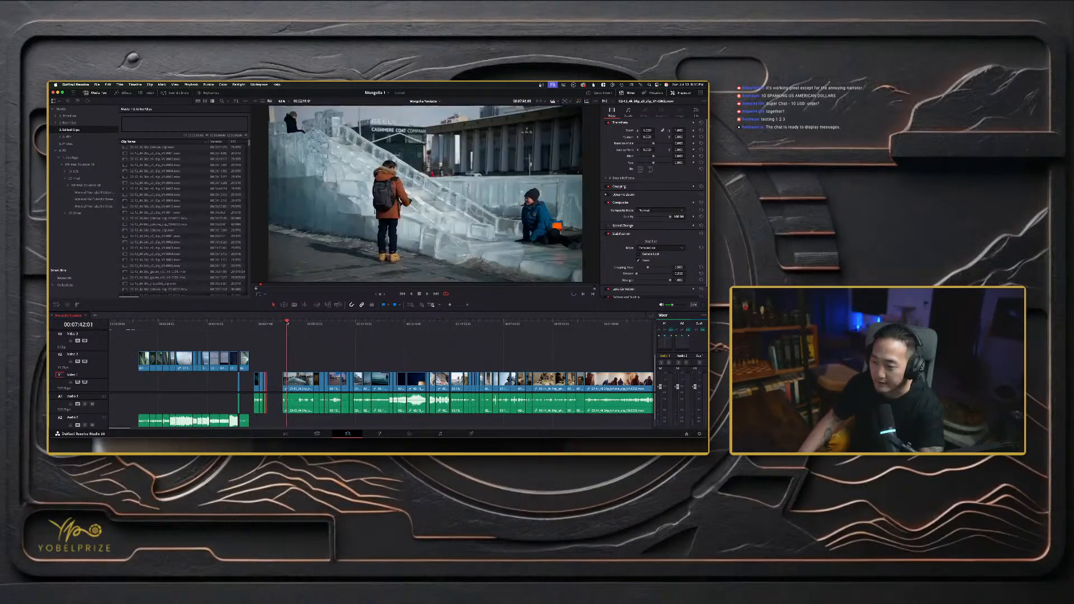
mouse_move(287, 323)
left_mouse_down()
mouse_move(296, 322)
mouse_move(285, 324)
left_mouse_up()
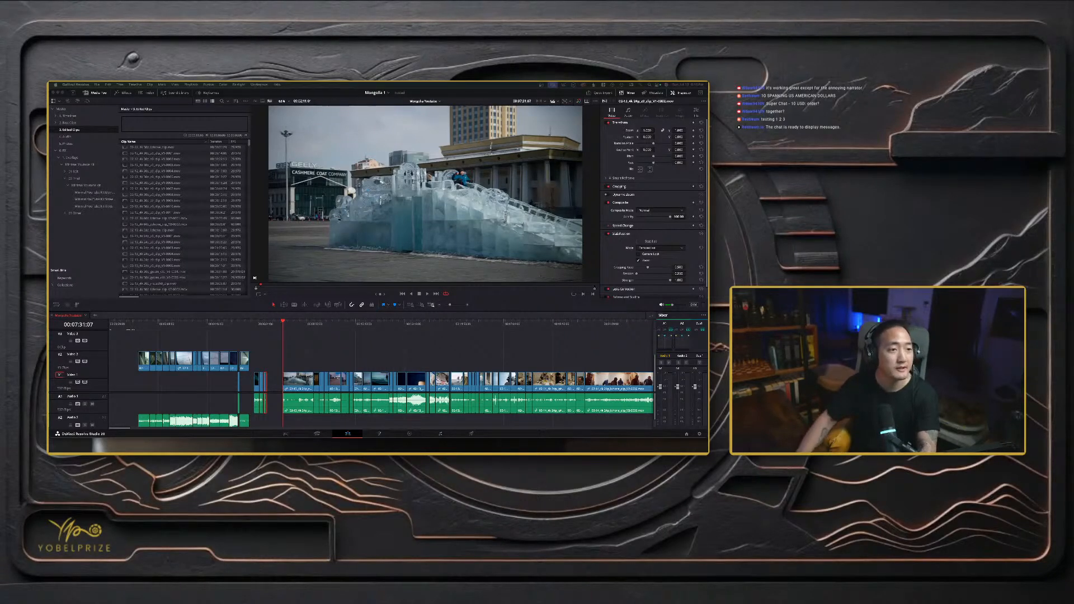
- Switch to the Chrome browser, maximize its window and search Google for "olgii"
left_click_drag(50, 116, 226, 106)
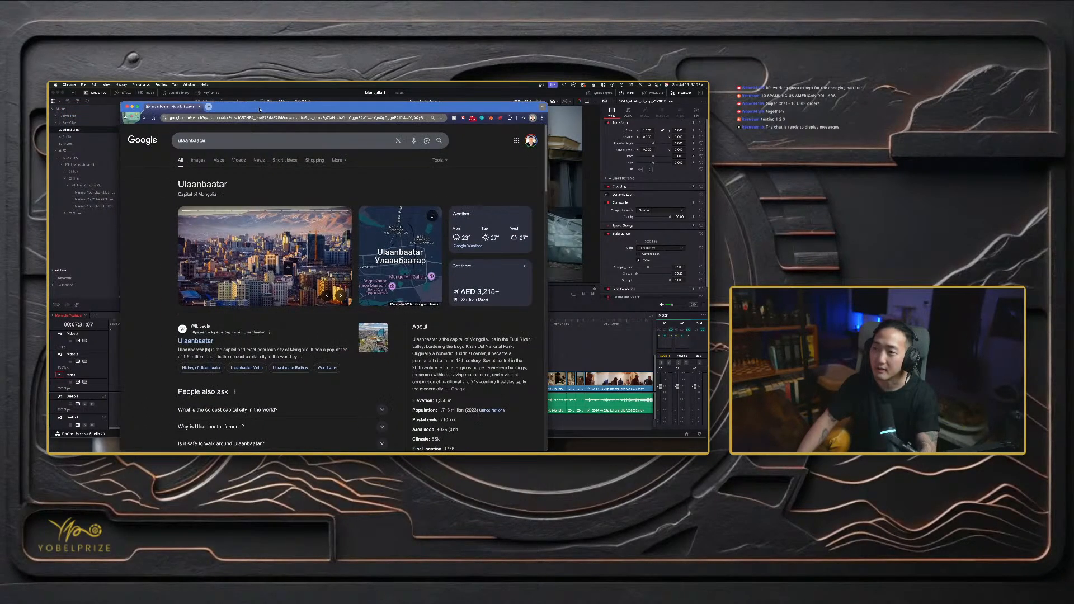
double_click(227, 106)
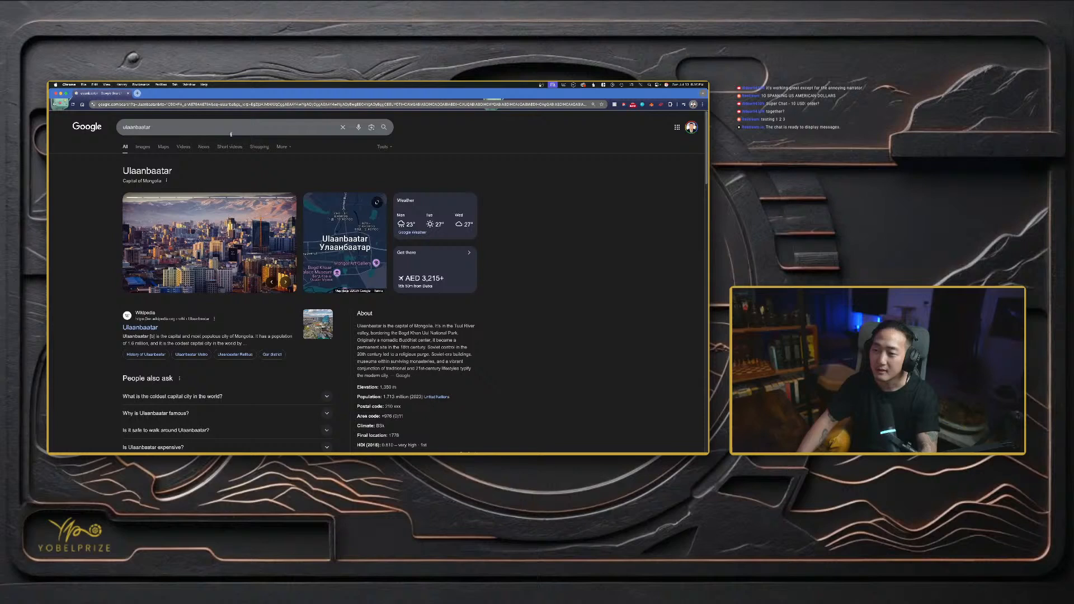
left_click(167, 125)
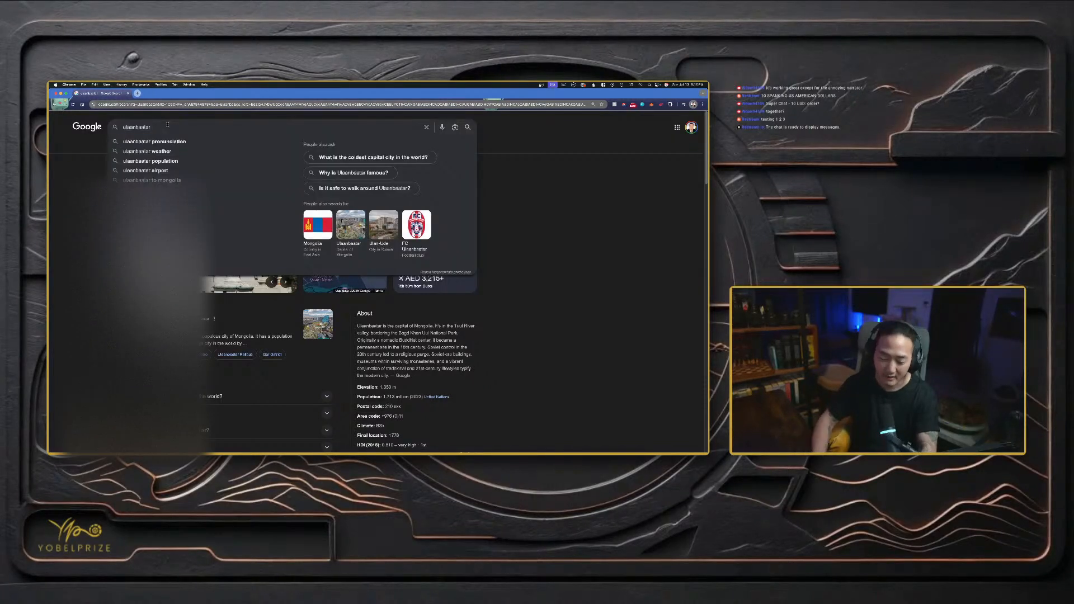
key("super+a")
type("olg")
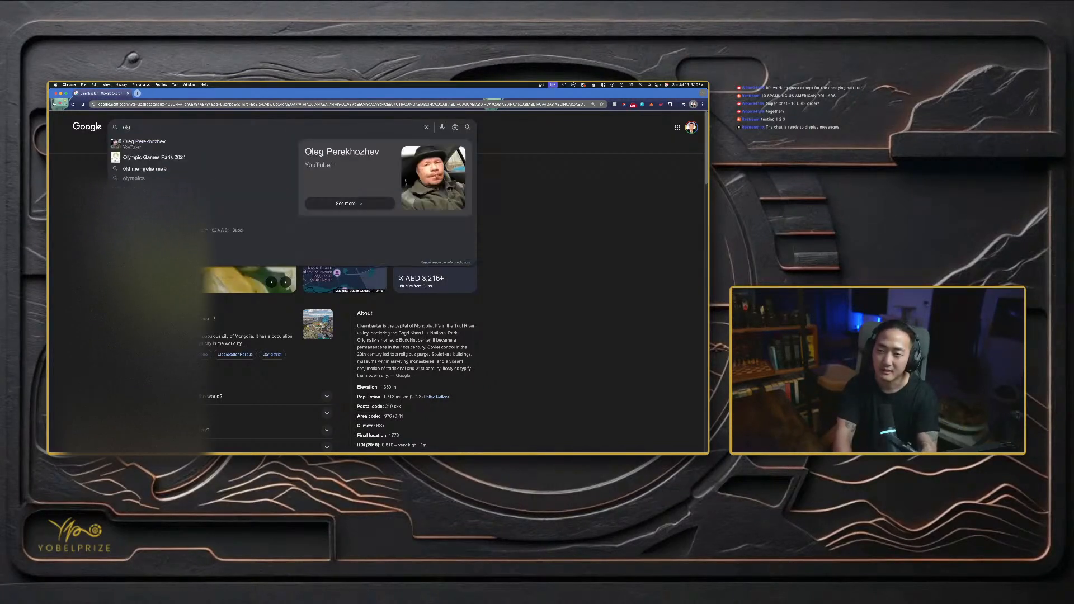
type("i")
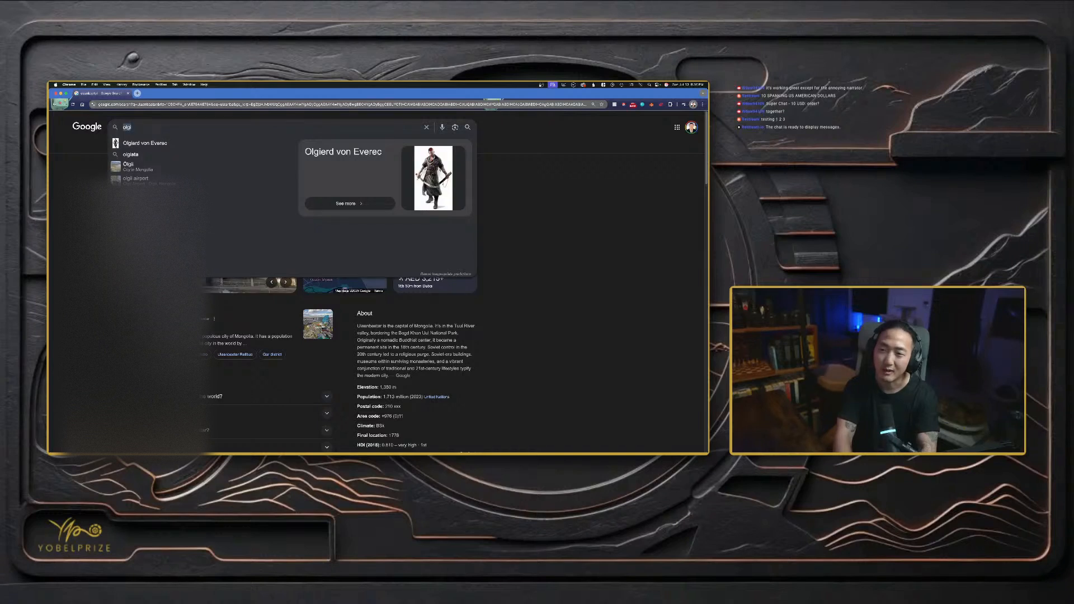
key("BackSpace")
type("ii")
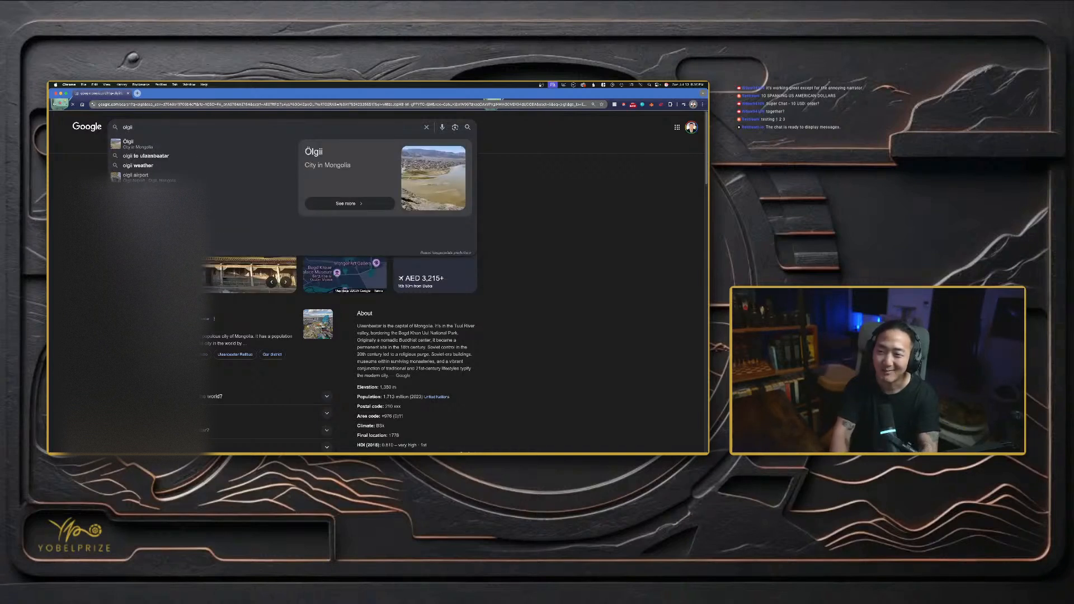
key("Return")
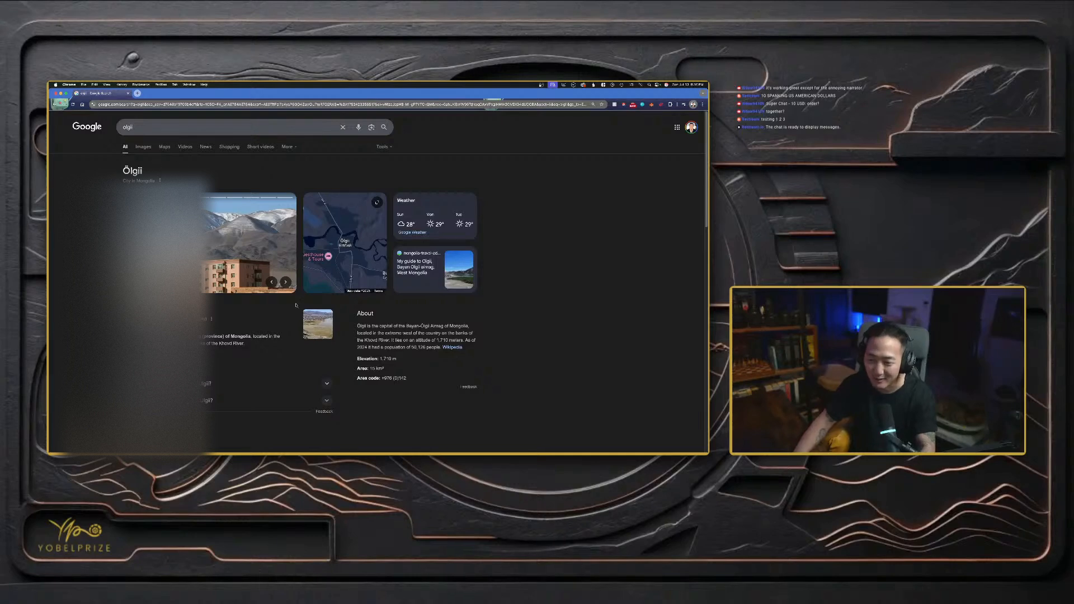
key("ctrl+t")
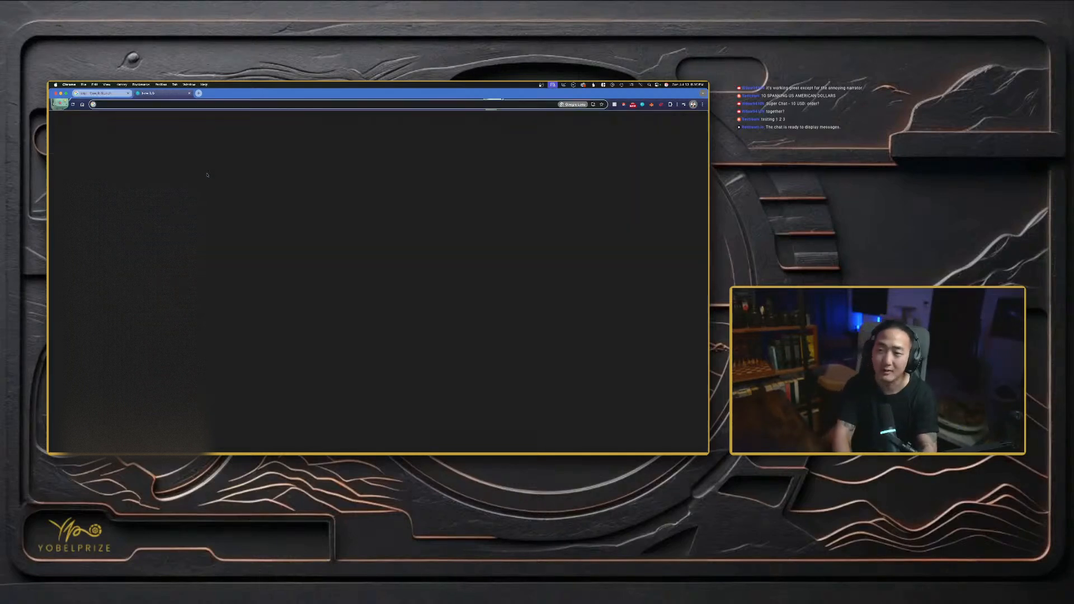
type("maps.google.com")
key("Return")
key("ctrl+w")
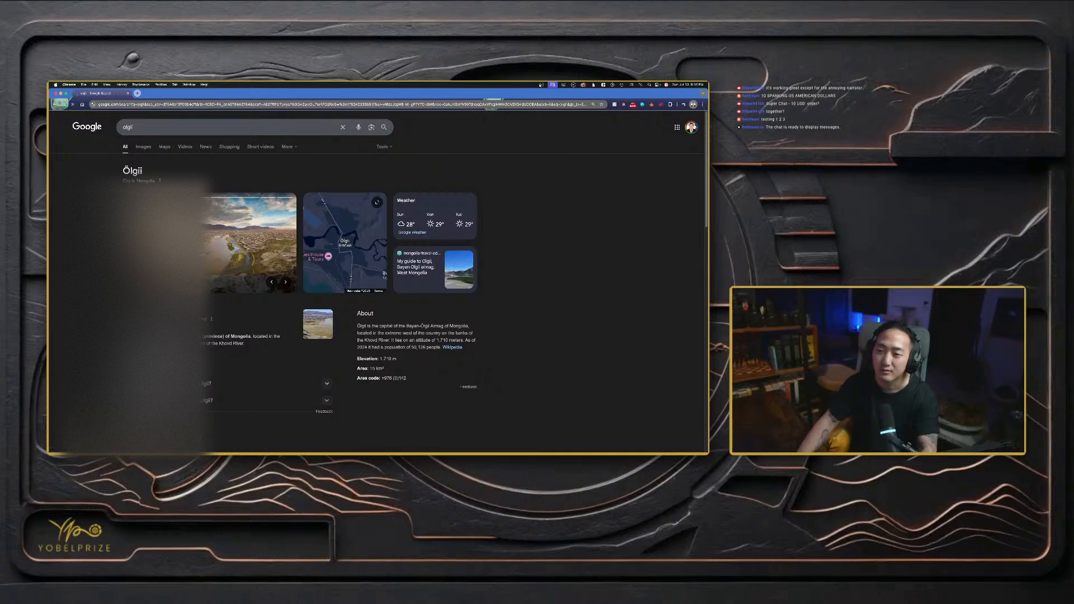
- Open the map of Ölgii, get driving directions from Ulaanbaatar, and view the whole route across Mongolia
left_click(165, 149)
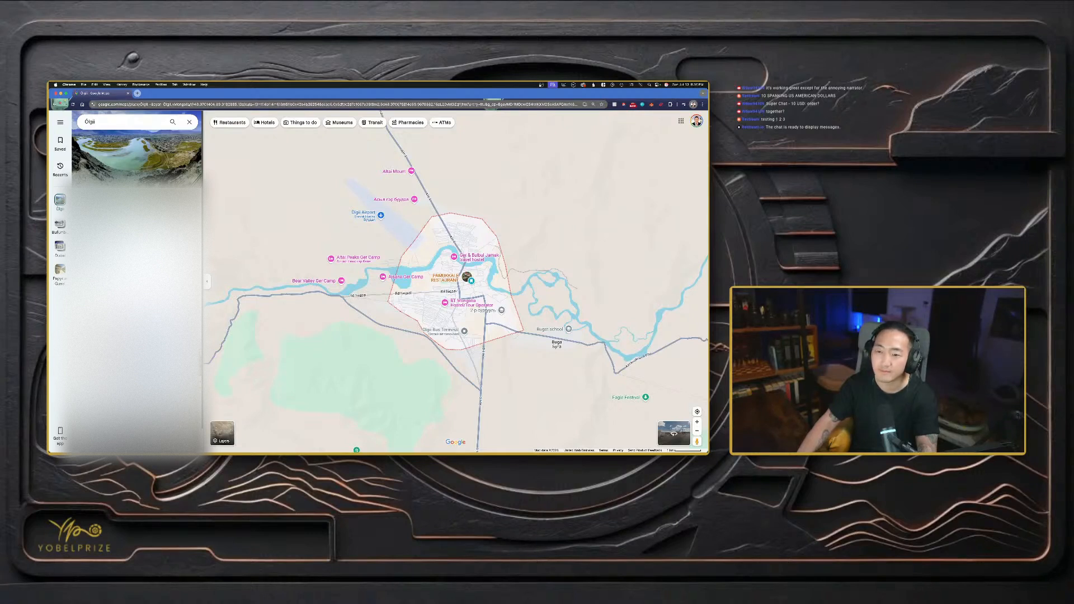
left_click(87, 232)
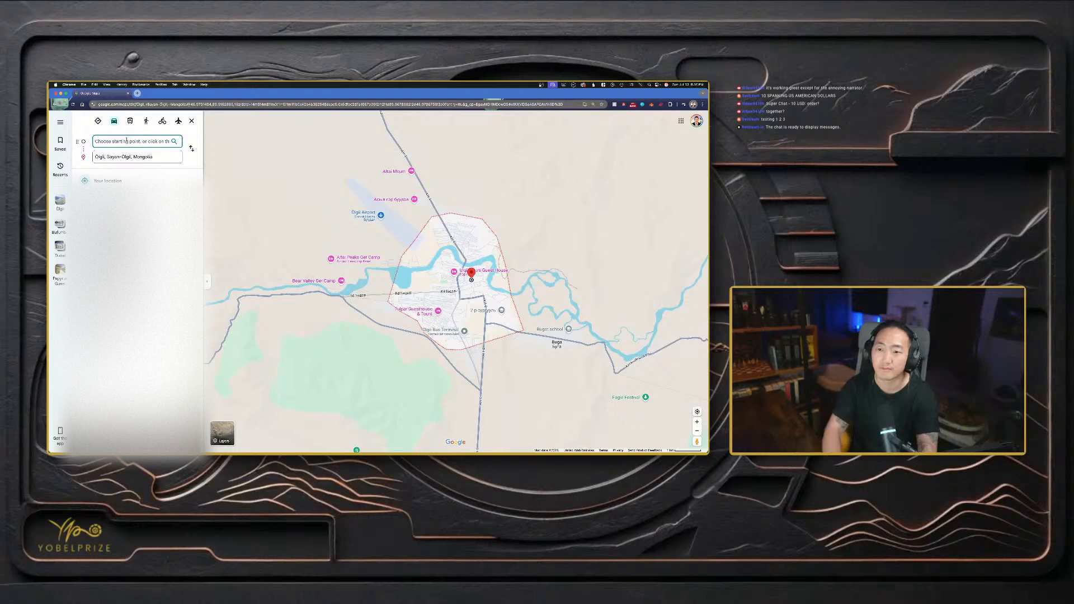
type("ulg")
type("n")
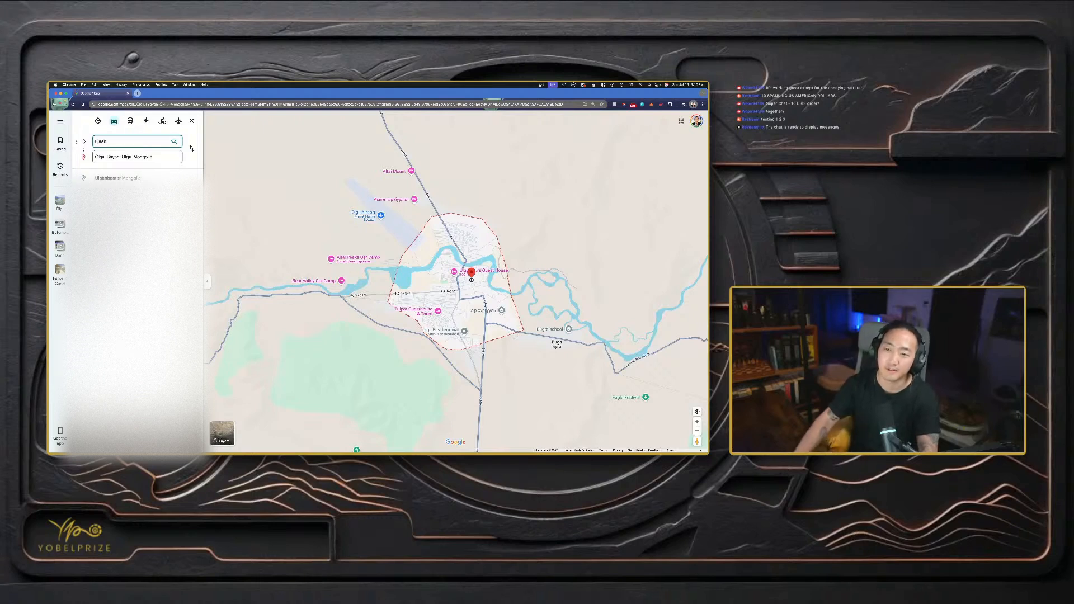
left_click(117, 177)
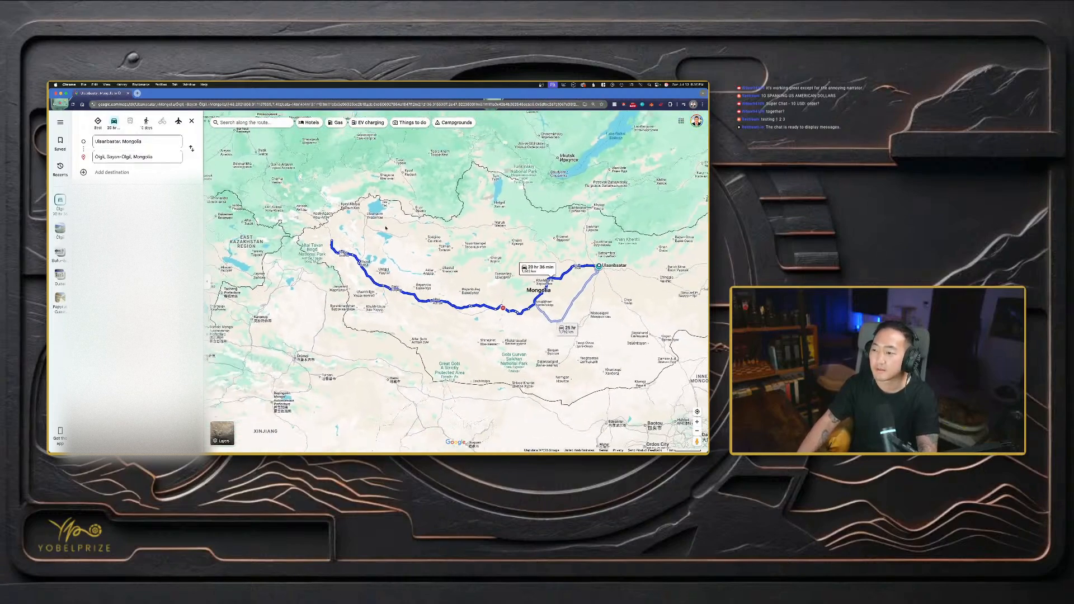
left_click_drag(470, 256, 413, 275)
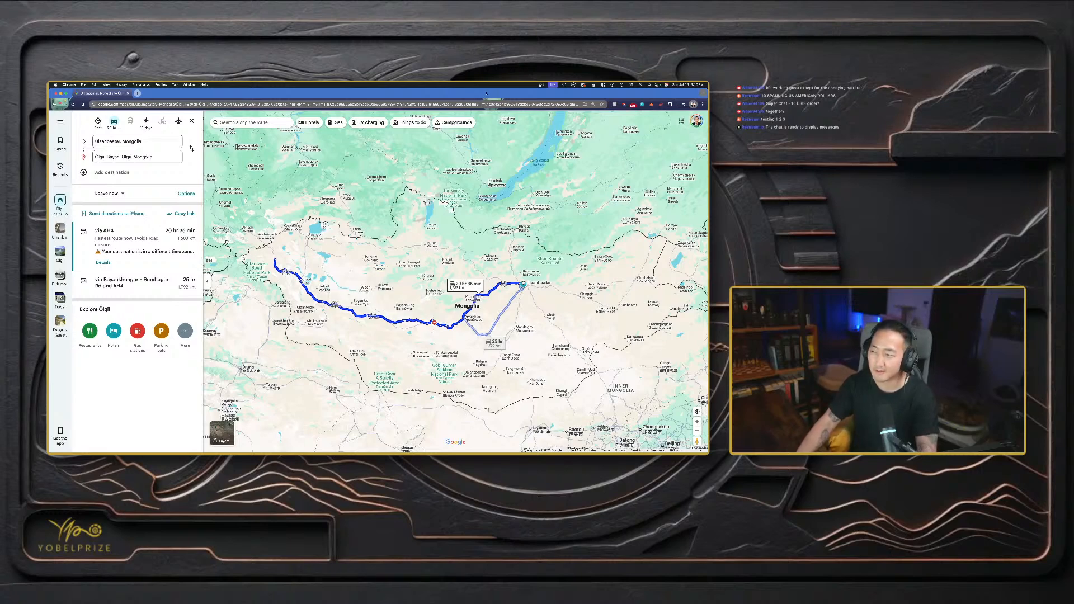
- Switch back to DaVinci Resolve and review the ice sculpture slide clip between about 7:31 and 7:59
key("super+Tab")
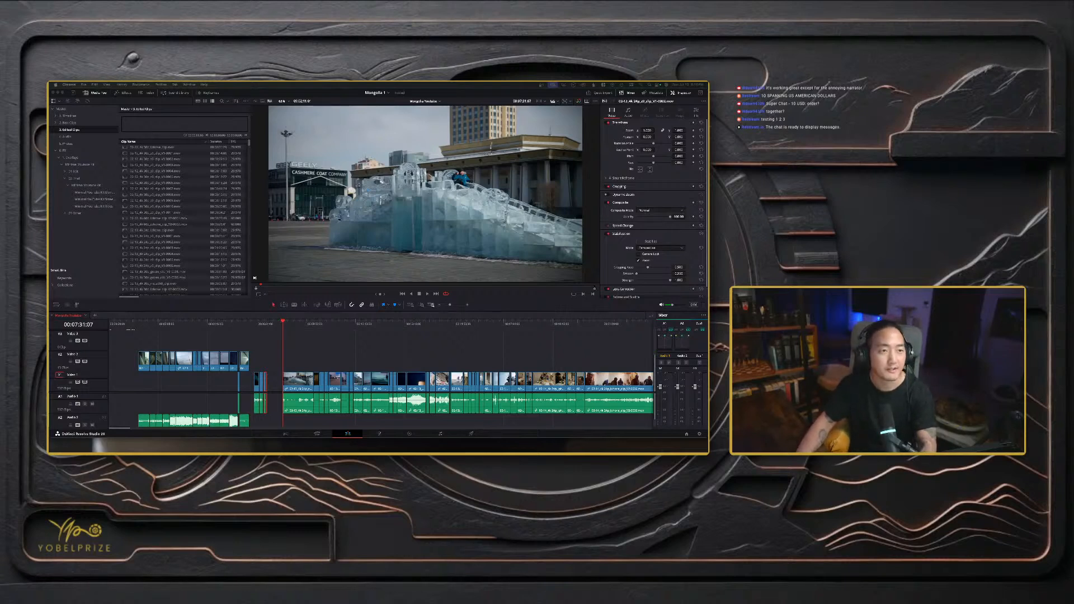
left_click(284, 323)
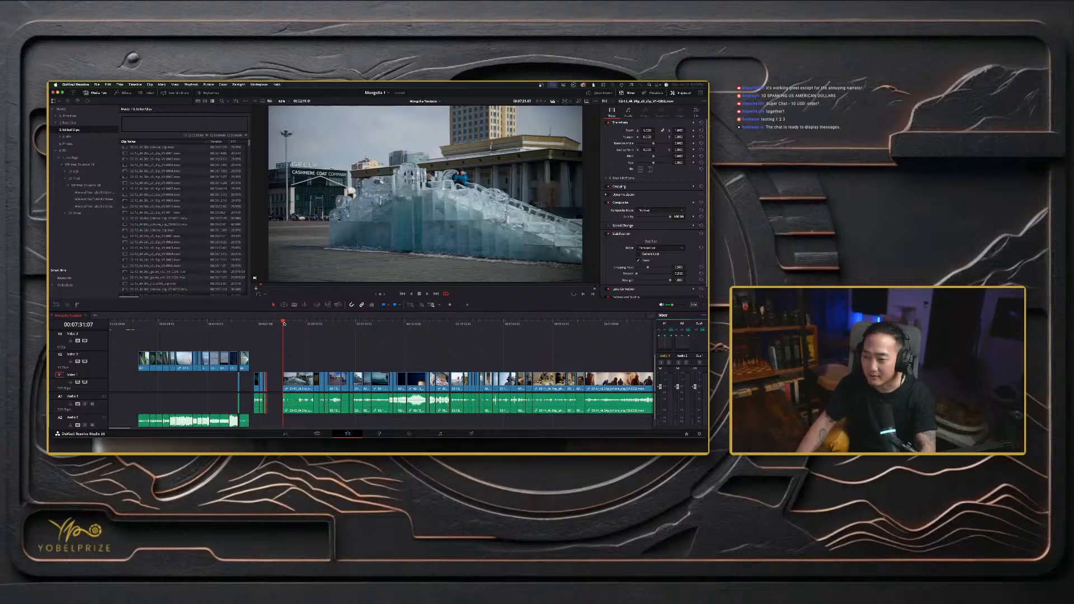
left_click_drag(284, 324, 293, 323)
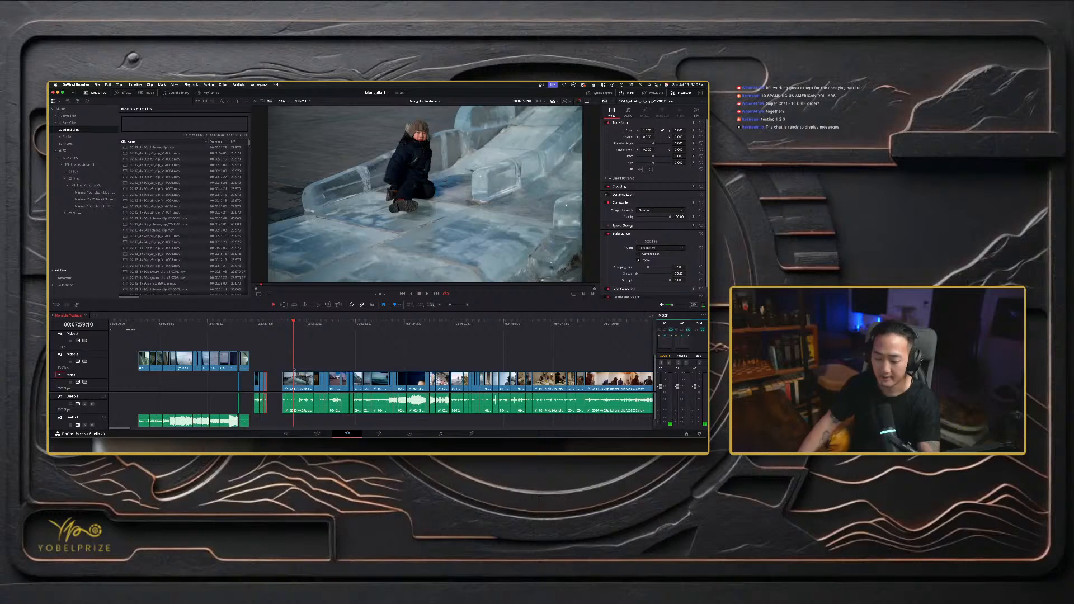
key("super+equal")
key("super+equal")
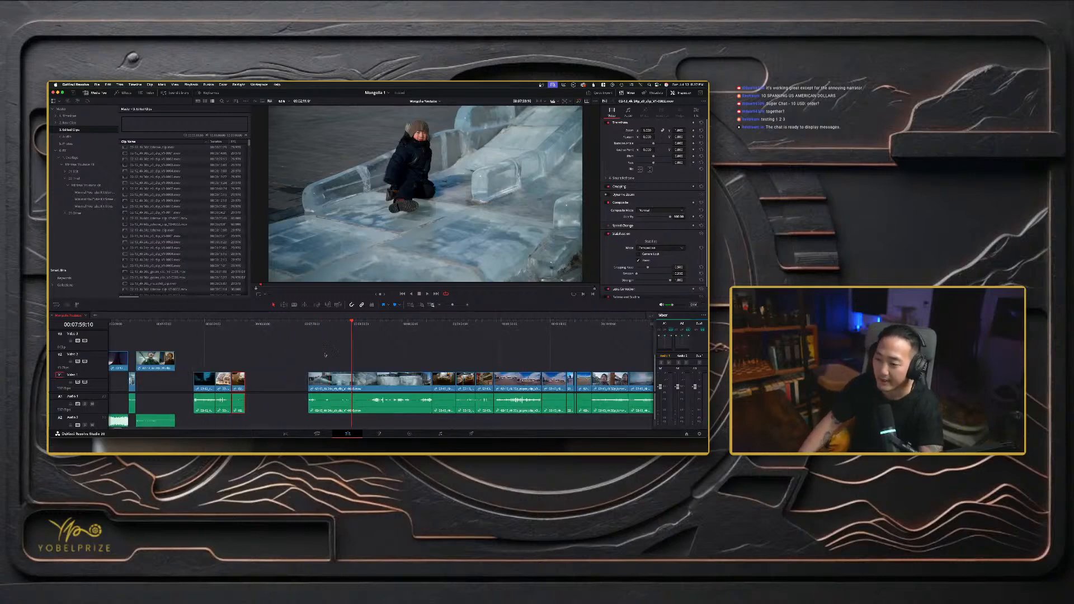
left_click(323, 323)
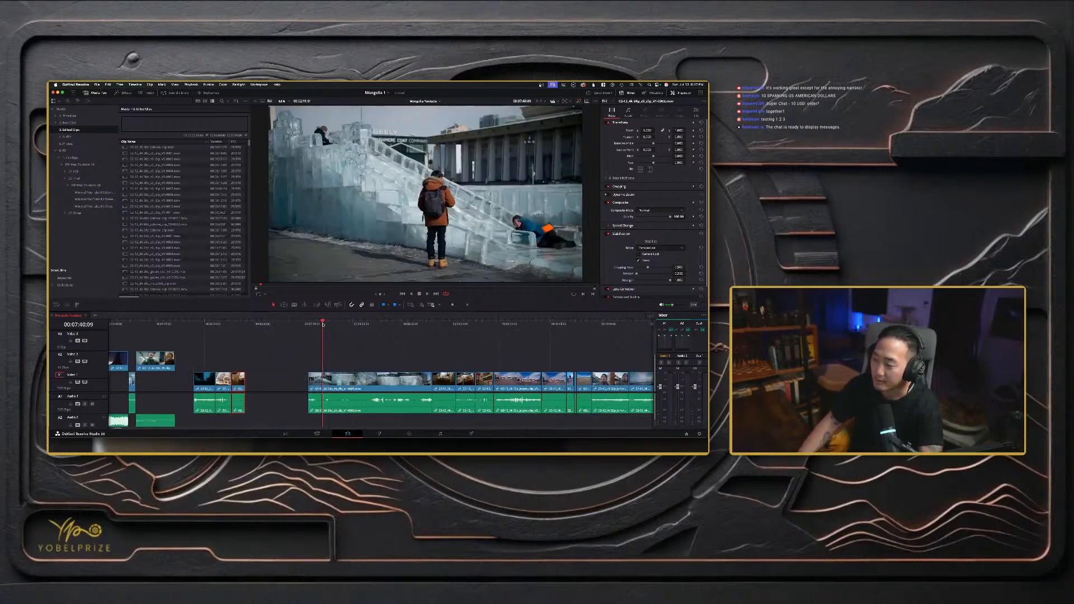
left_click_drag(323, 323, 330, 324)
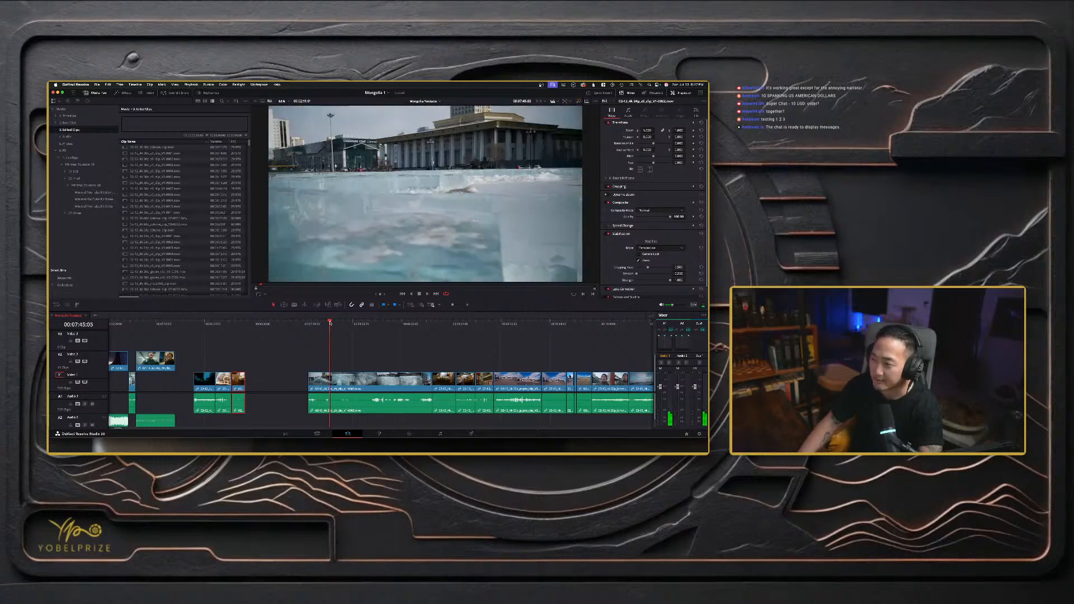
- Check the food dish clip against the start of the ice sculpture clip, and review the ice clip through to about 8:37
left_click(235, 329)
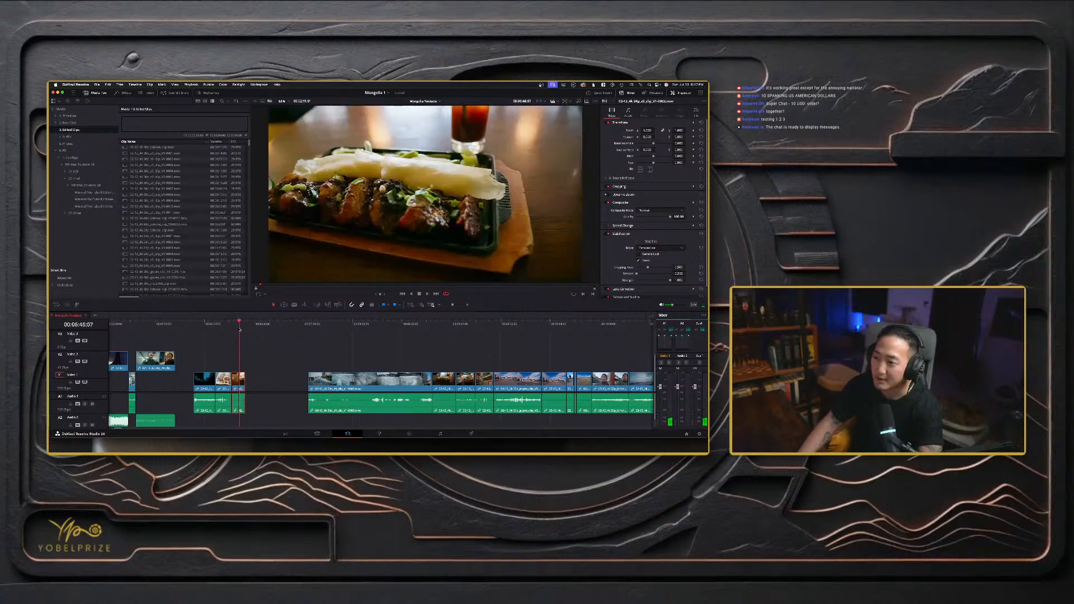
mouse_move(302, 323)
left_mouse_down()
mouse_move(329, 321)
mouse_move(312, 323)
left_mouse_up()
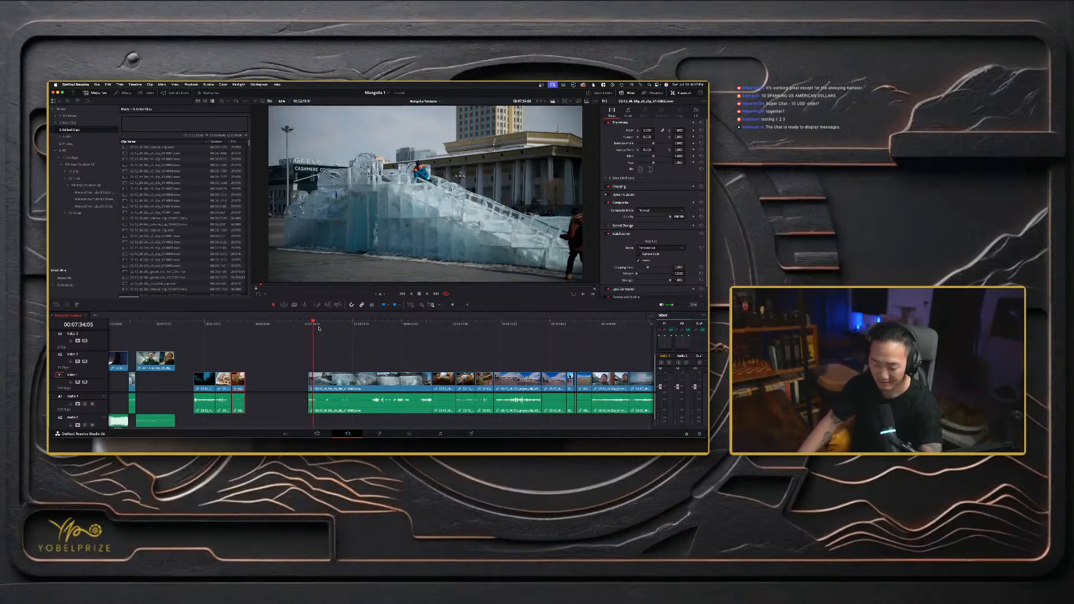
key("super+equal")
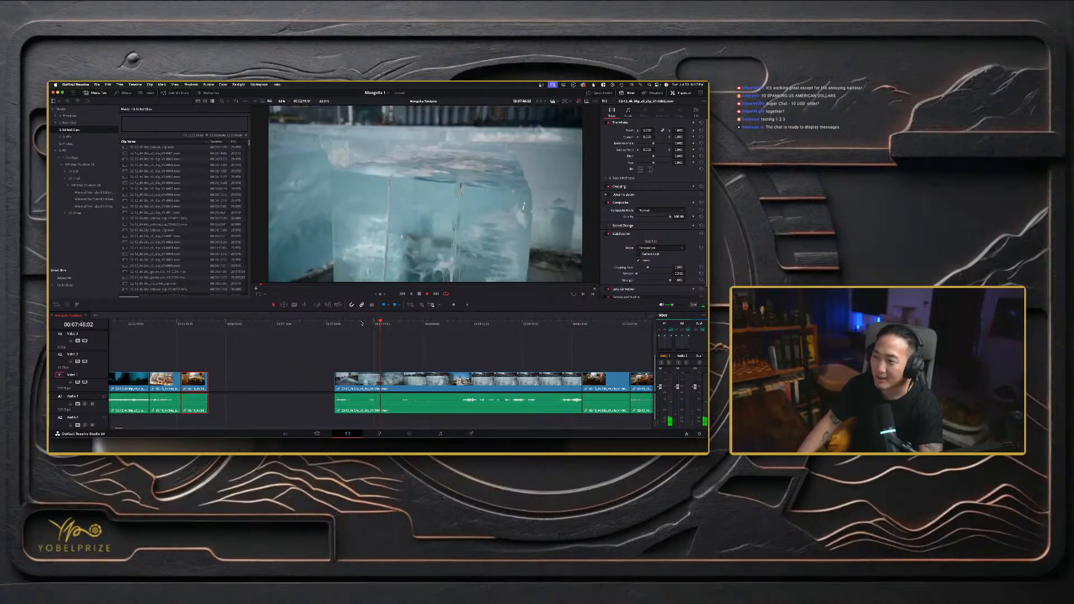
left_click_drag(361, 323, 414, 320)
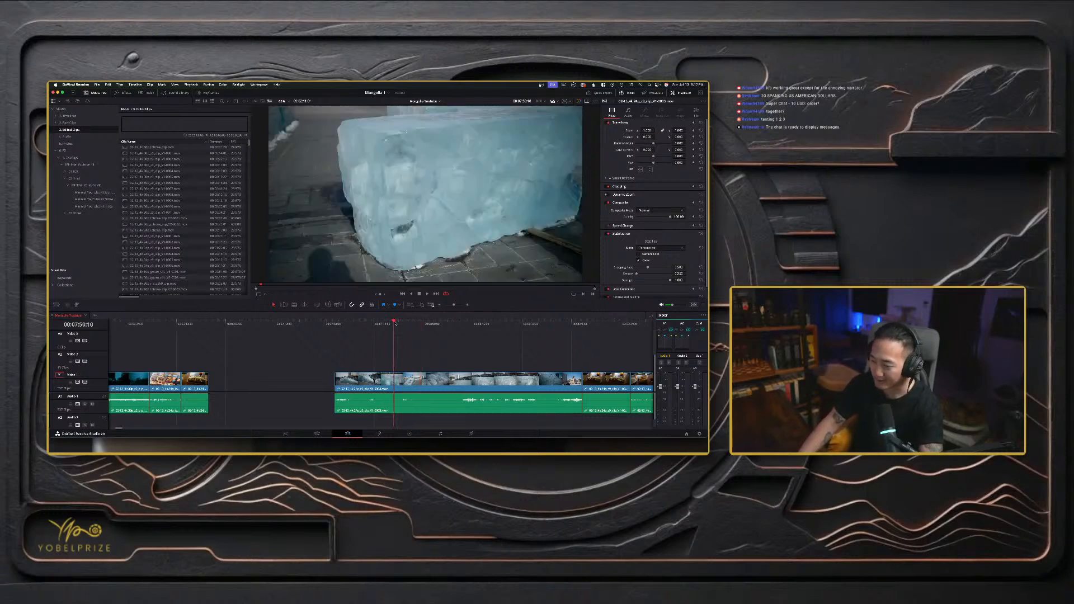
mouse_move(398, 326)
left_mouse_down()
mouse_move(428, 327)
mouse_move(372, 326)
mouse_move(537, 325)
left_mouse_up()
- Move the ice sculpture clip right after the food dish clip and check the Modern Nomads restaurant clips at about 9:24
left_click(415, 383)
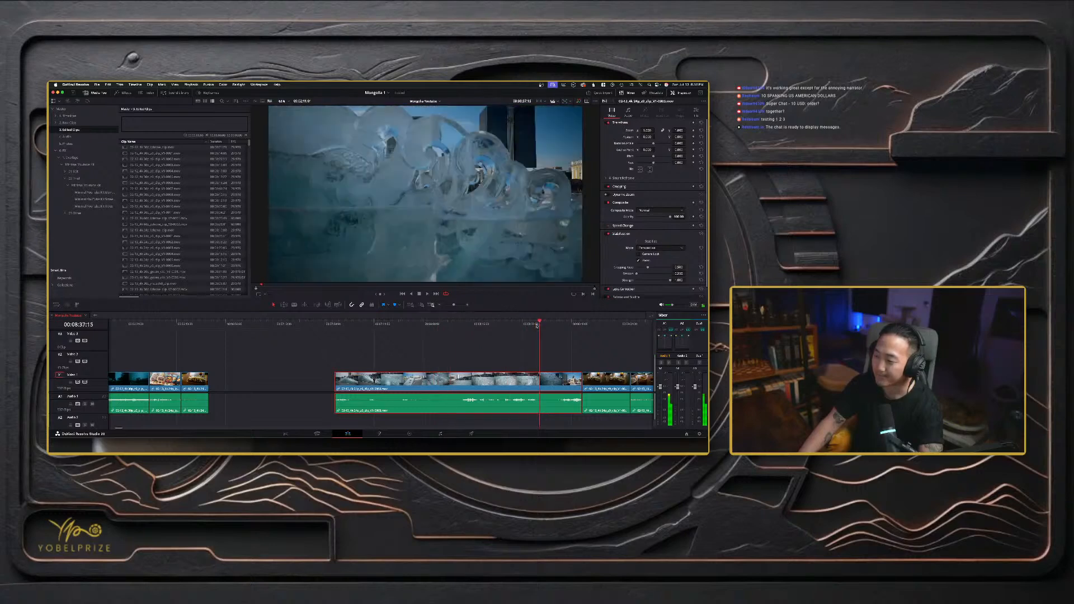
left_click_drag(424, 380, 297, 380)
scroll(394, 344, "right", 5)
left_click_drag(419, 327, 530, 330)
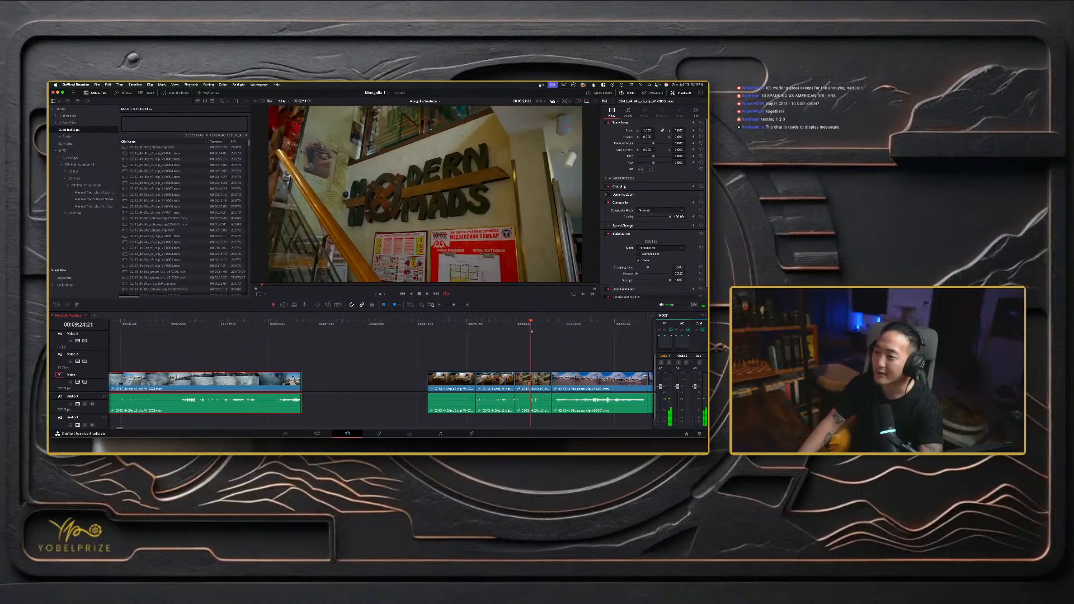
- Move the menu and food dish clips past the ice sculpture clip to sit directly before the Modern Nomads restaurant clips
left_click_drag(439, 350, 513, 382)
scroll(354, 385, "left", 5)
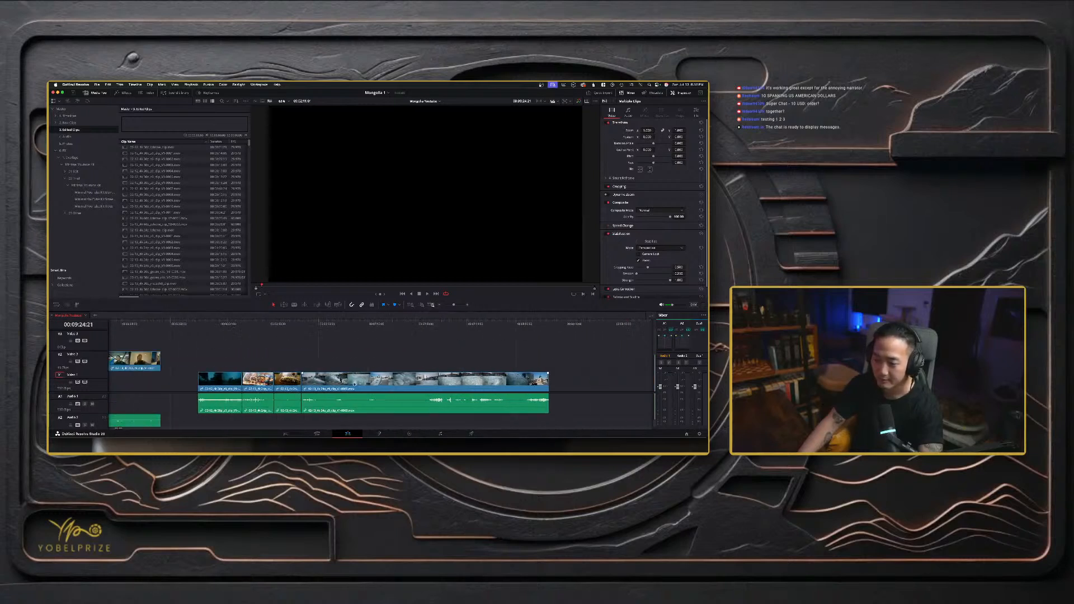
left_click_drag(280, 377, 546, 363)
scroll(504, 371, "right", 3)
left_click_drag(414, 362, 499, 381)
- Place the ice sculpture clip right after the night road clip and delete the gap between it and the restaurant clips
scroll(386, 389, "left", 1)
scroll(386, 388, "left", 2)
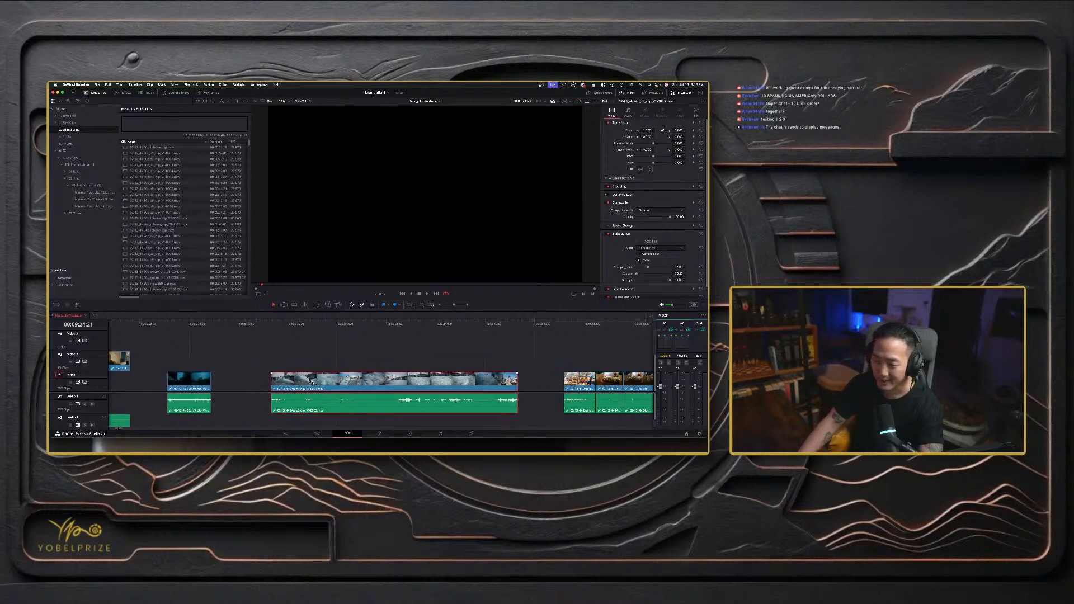
left_click_drag(316, 384, 257, 383)
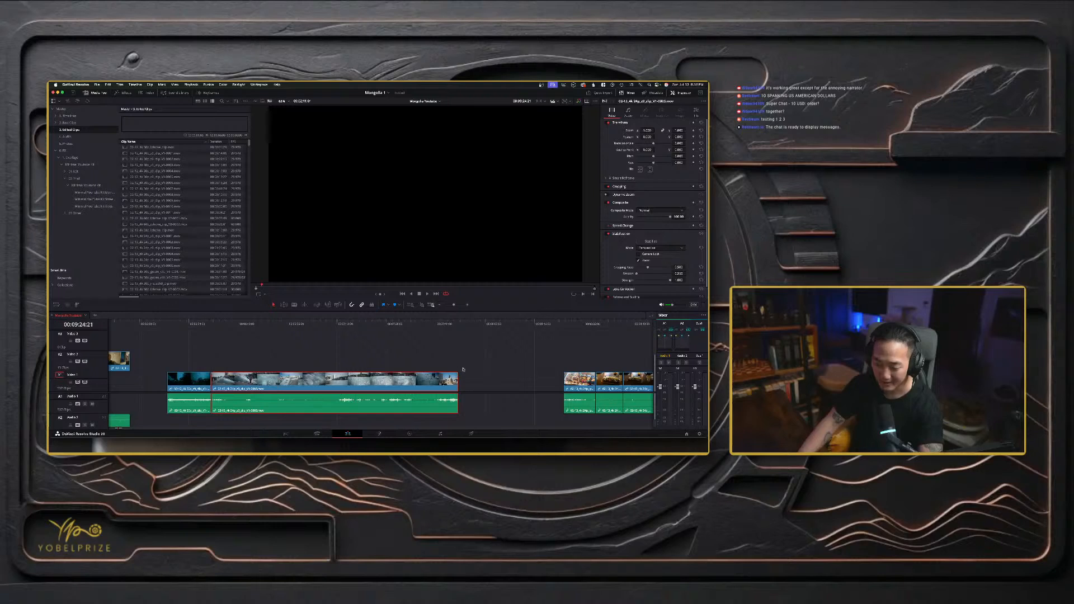
left_click(501, 382)
key("Delete")
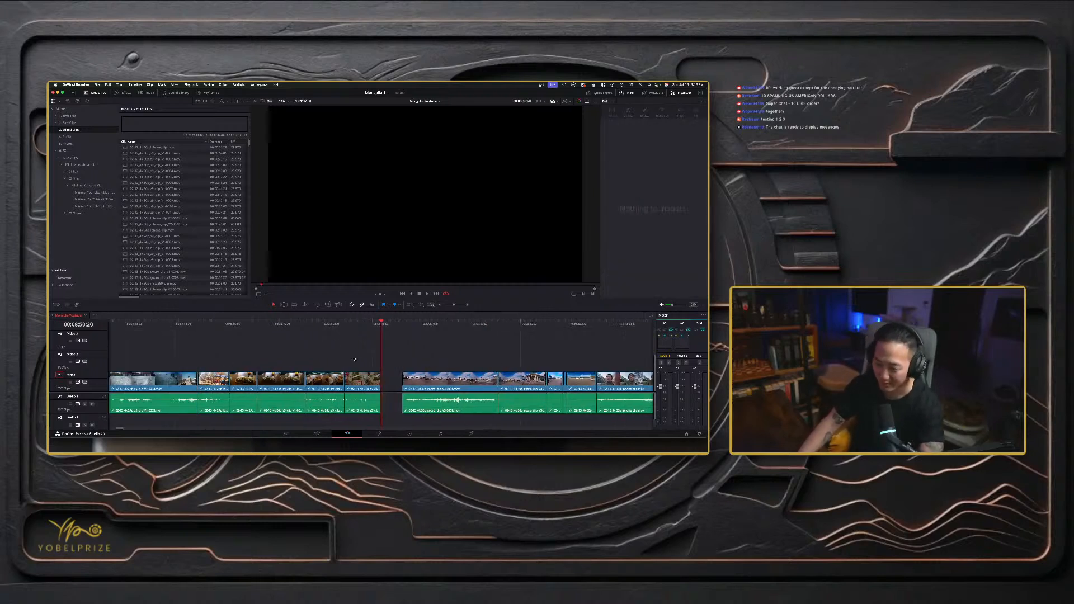
- Check the government palace square clip, and move all the restaurant clips onto the upper track further down the timeline
left_click_drag(394, 325, 467, 324)
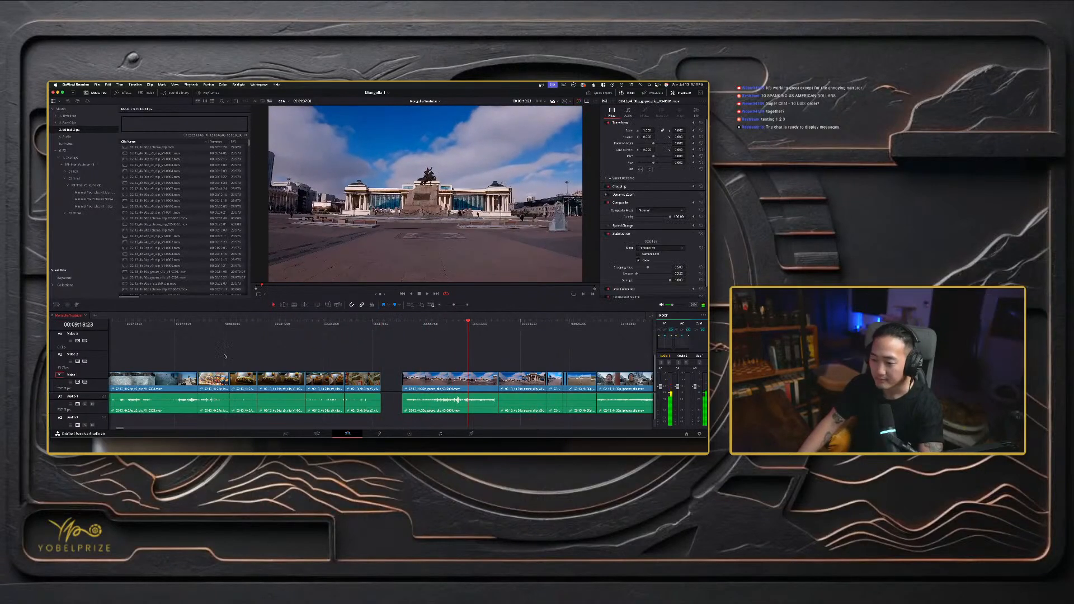
left_click_drag(210, 359, 497, 361)
key("super+minus")
key("super+minus")
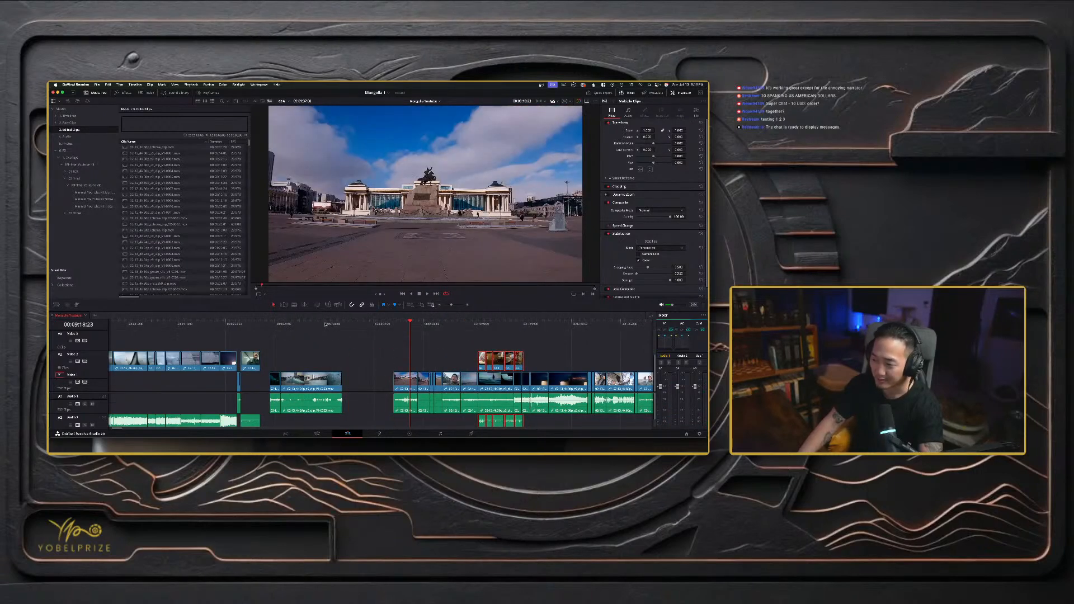
- Place the government palace square clip and the square and statue clips that follow it right after the ice sculpture clip
left_click_drag(325, 324, 339, 327)
left_click_drag(408, 382, 356, 383)
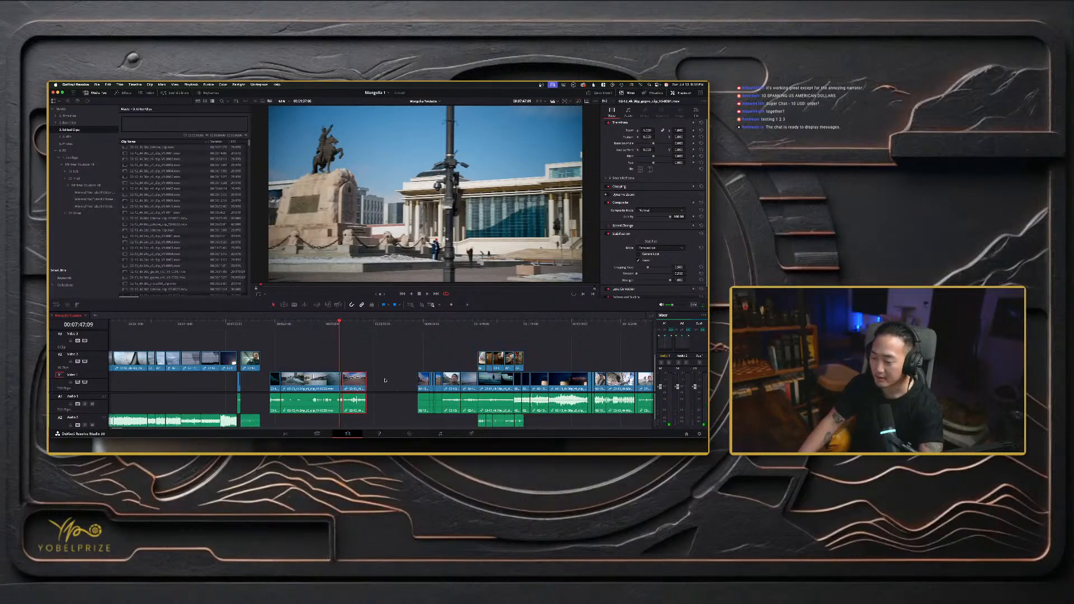
left_click_drag(410, 362, 439, 383)
left_click(426, 324)
left_click_drag(425, 324, 437, 329)
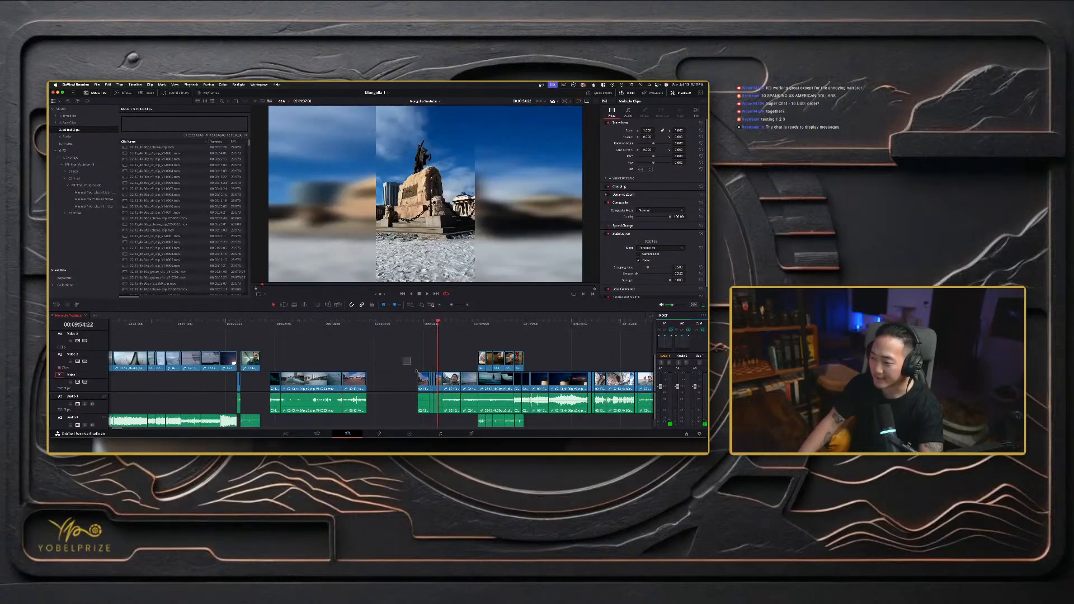
left_click_drag(437, 384, 390, 384)
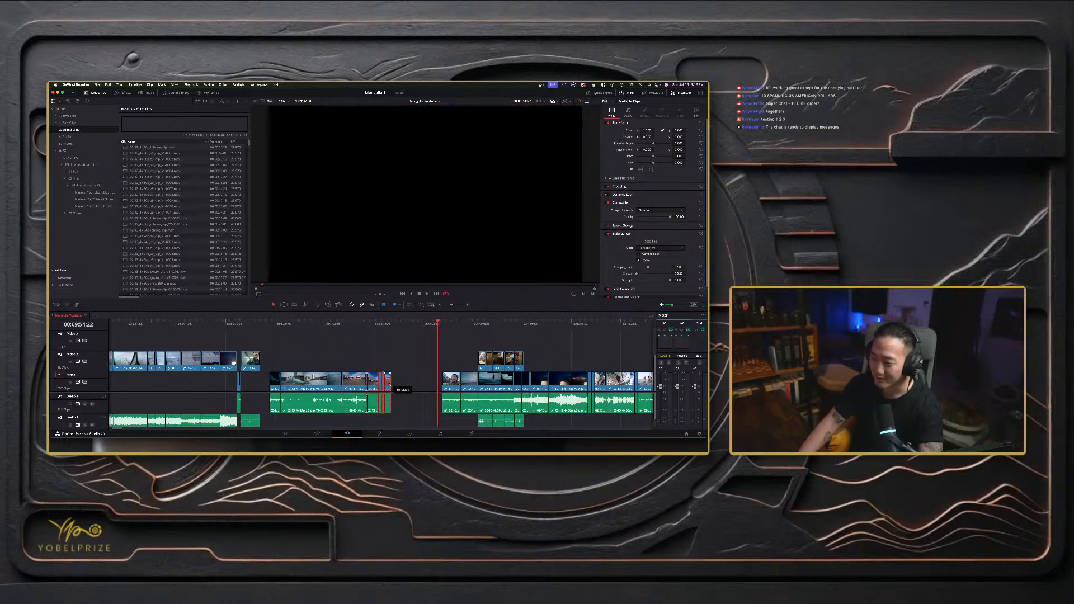
- Review the relocated square and statue clips from about 8:18 to 8:48
left_click(363, 325)
key("super+equal")
key("super+equal")
key("super+equal")
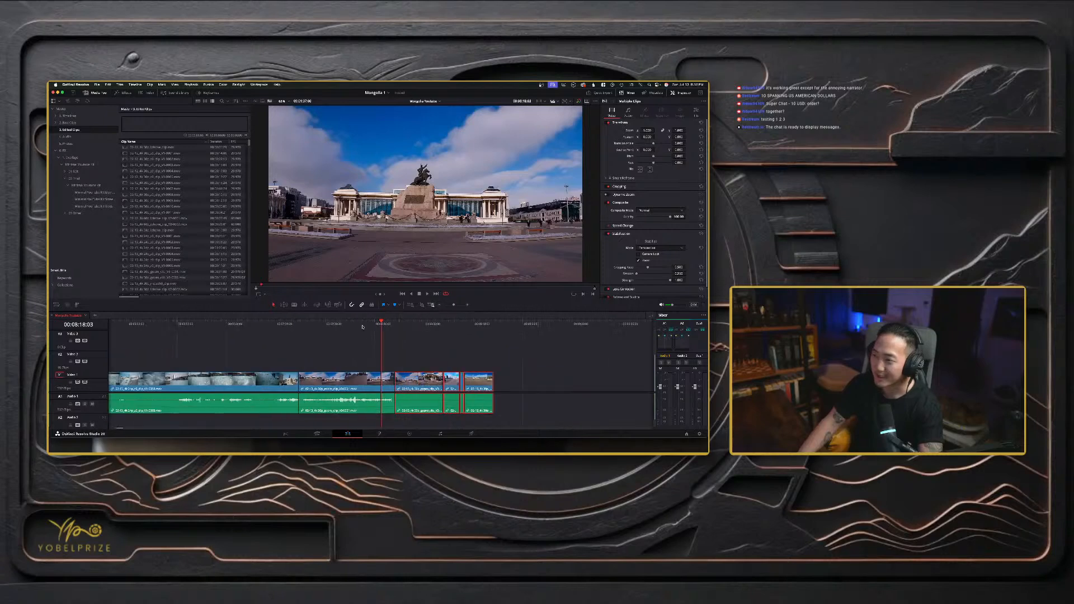
left_click_drag(359, 326, 447, 327)
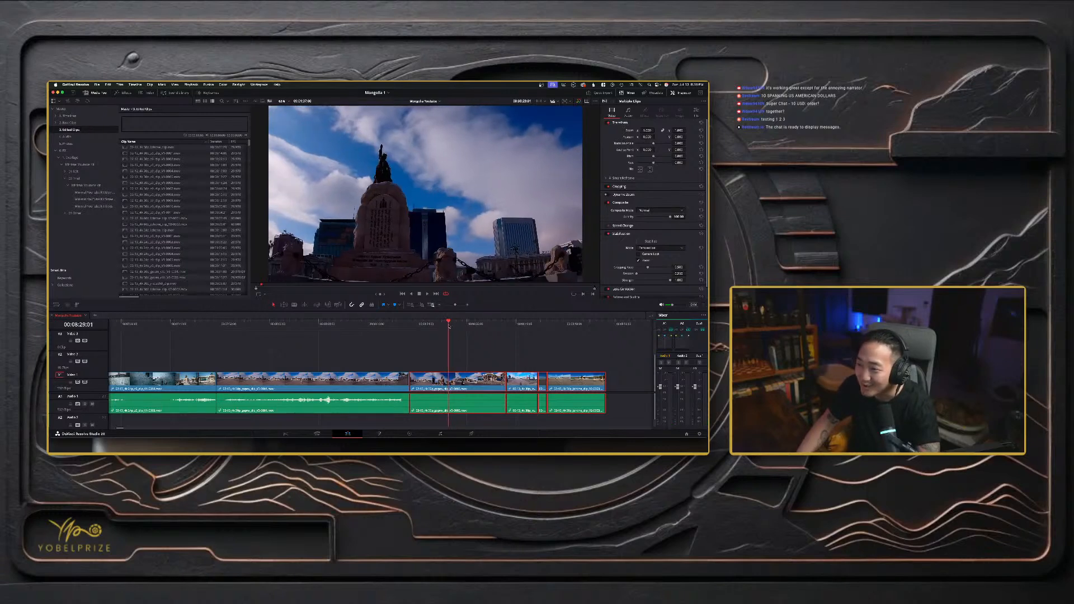
left_click_drag(472, 331, 484, 336)
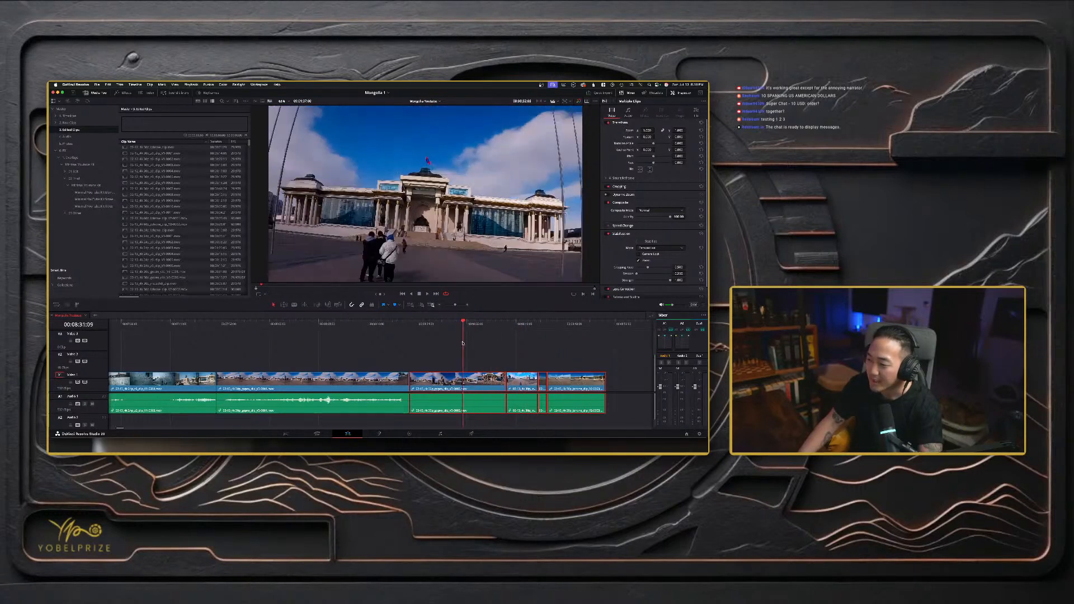
scroll(411, 340, "right", 2)
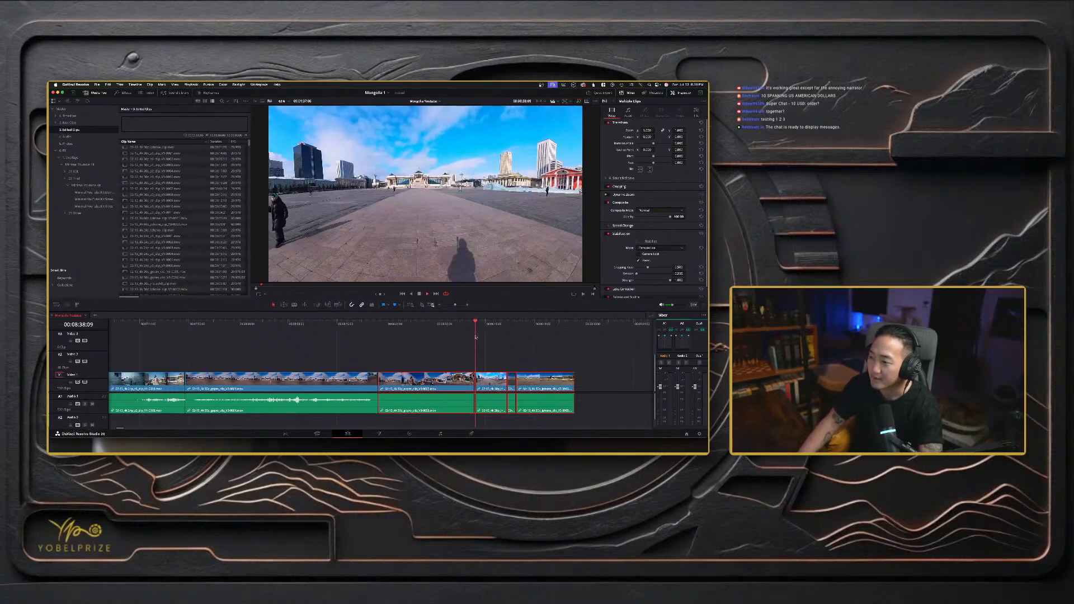
key("super+equal")
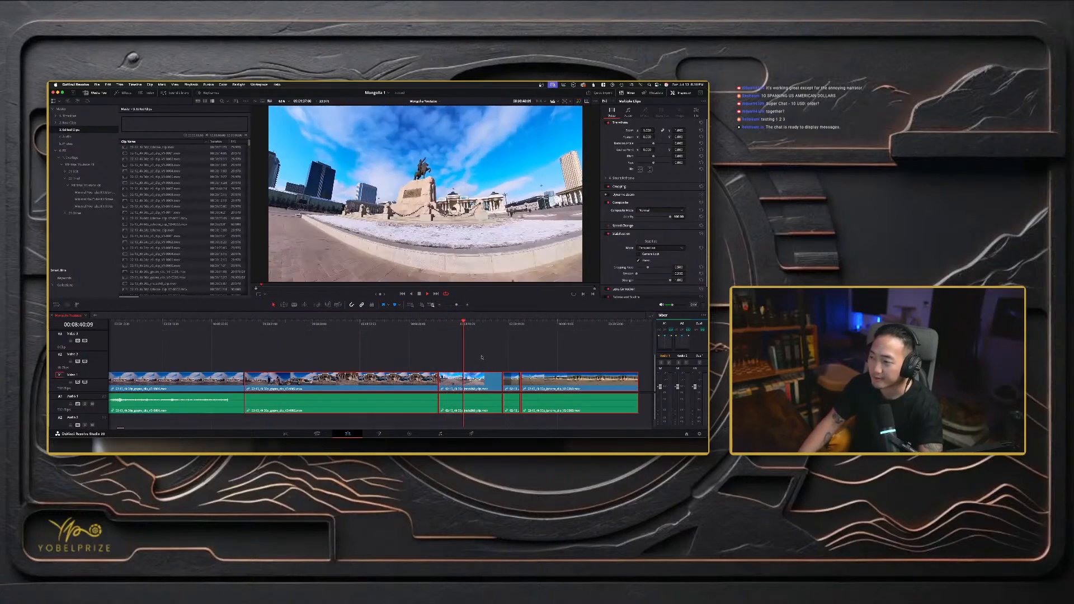
key("super+minus")
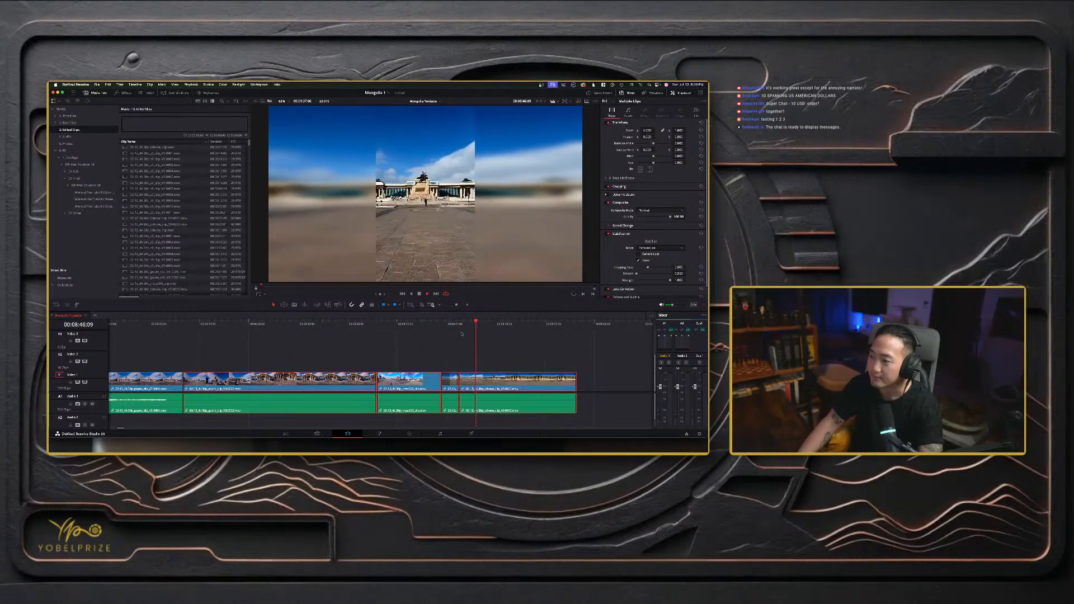
key("super+minus")
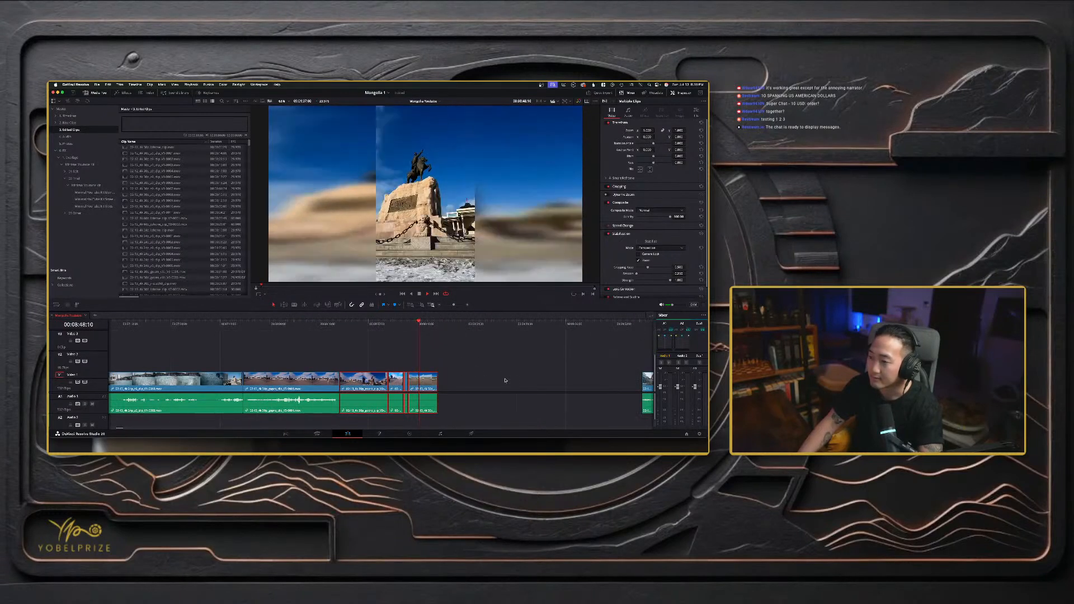
- Move the selfie clip by the snowy hedge so it directly follows the square and statue clips on the main track
left_click(502, 381)
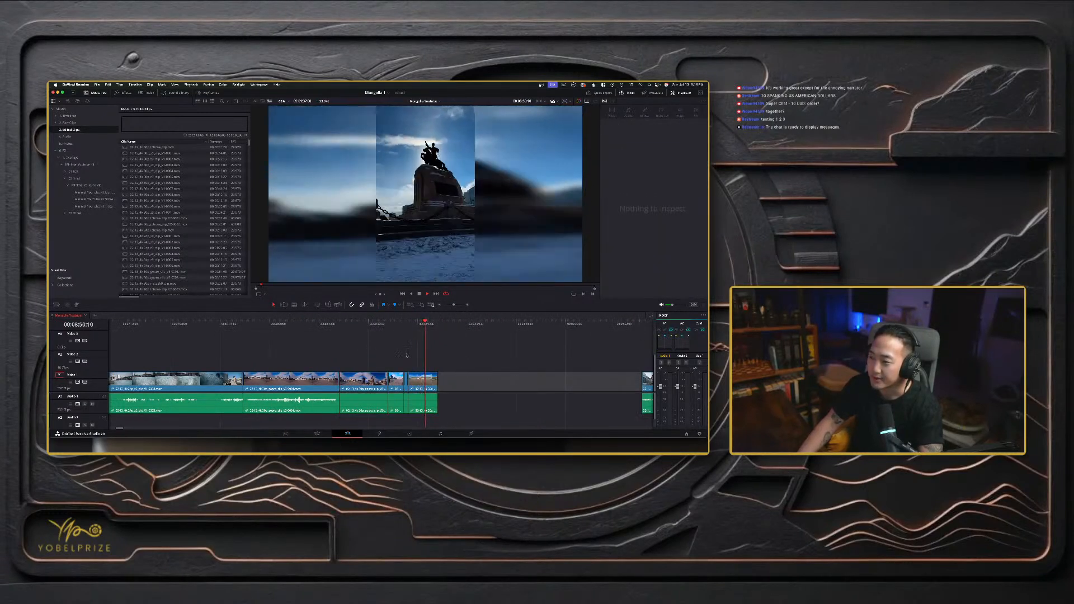
key("super+minus")
key("space")
mouse_move(512, 325)
left_mouse_down()
mouse_move(557, 326)
mouse_move(531, 326)
left_mouse_up()
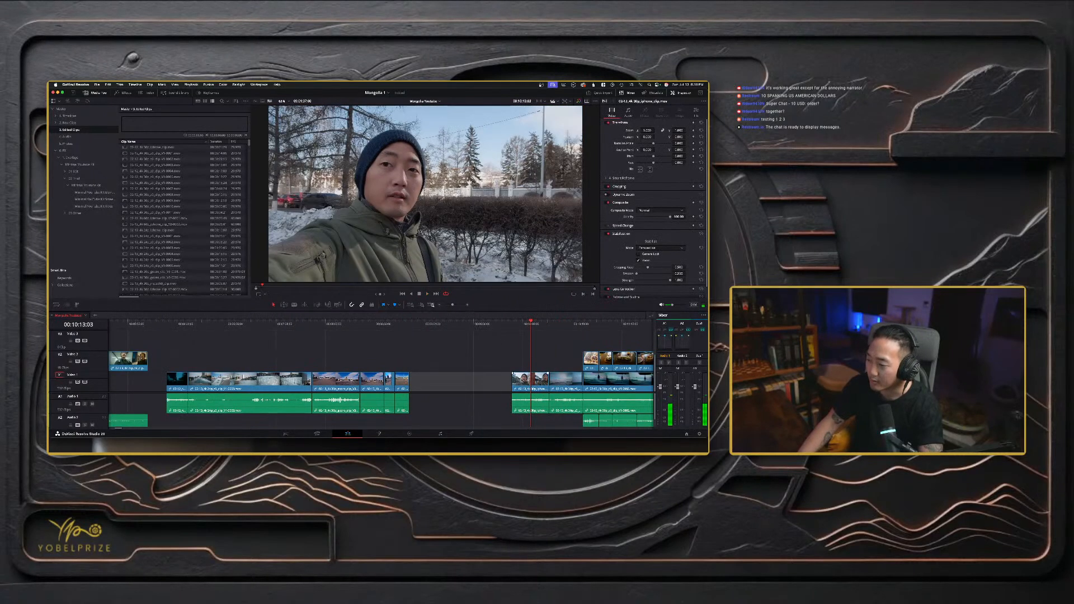
left_click_drag(531, 381, 439, 380)
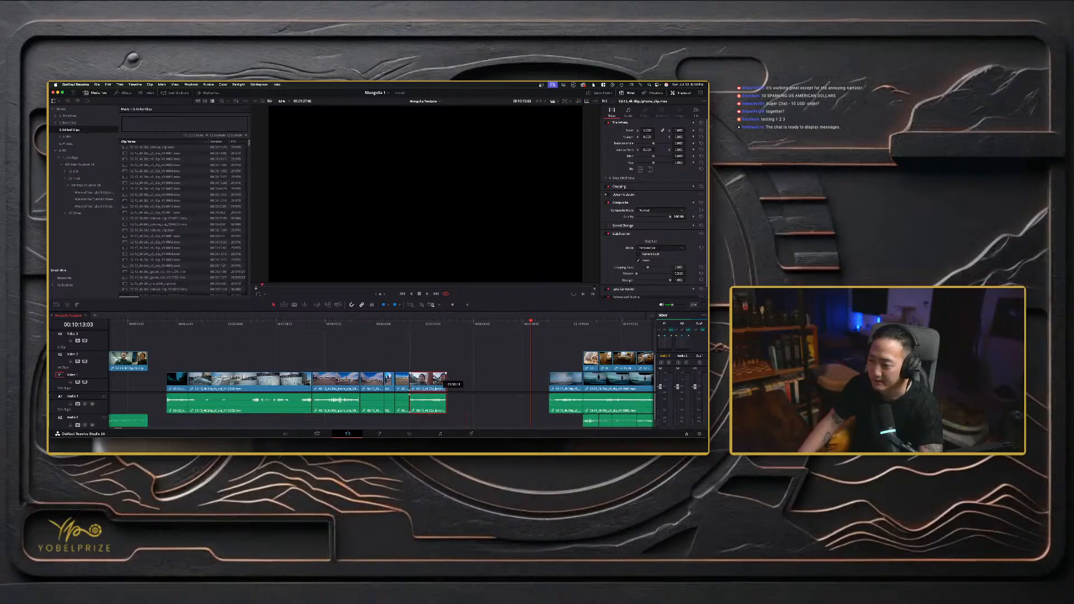
- Place the snowy mountain car-window clip on the main track directly before the night road clip, shifting the clips after it along
left_click_drag(116, 329, 143, 328)
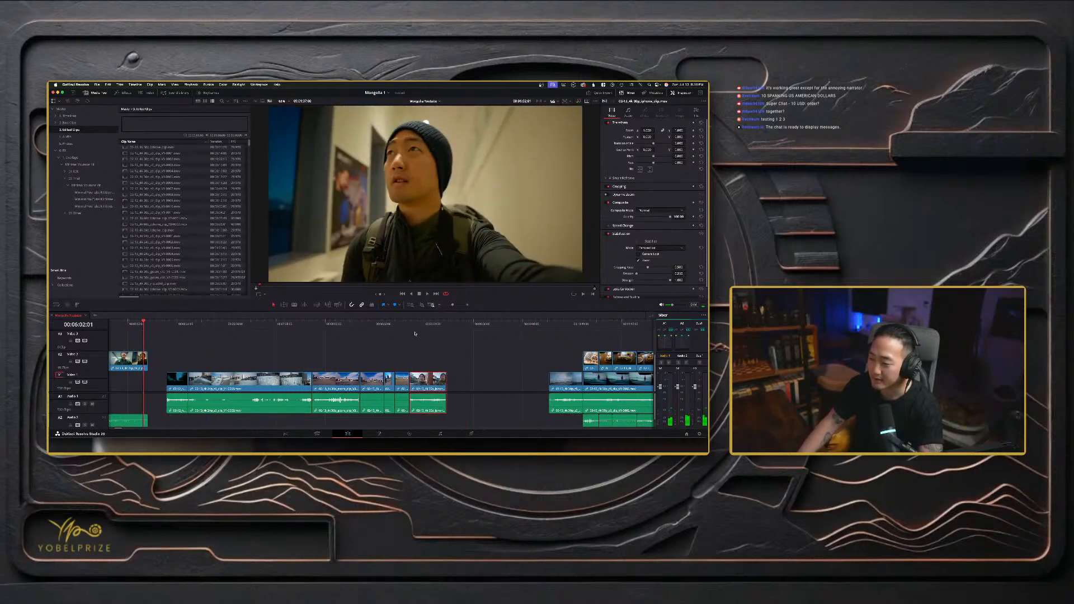
left_click(447, 330)
left_click_drag(561, 327, 568, 338)
left_click_drag(561, 383, 162, 358)
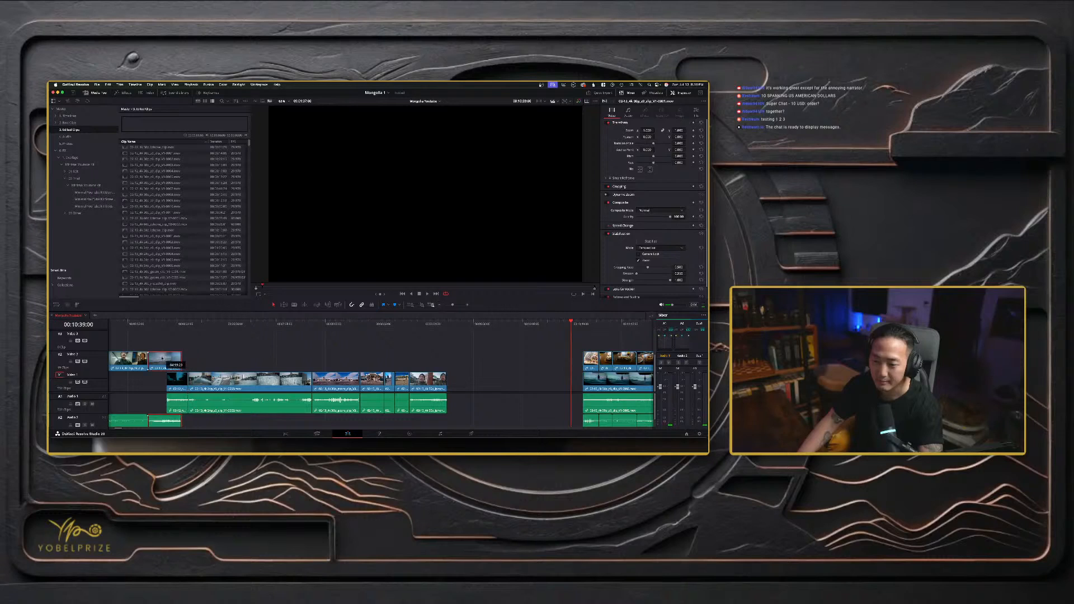
left_click_drag(507, 385, 173, 386)
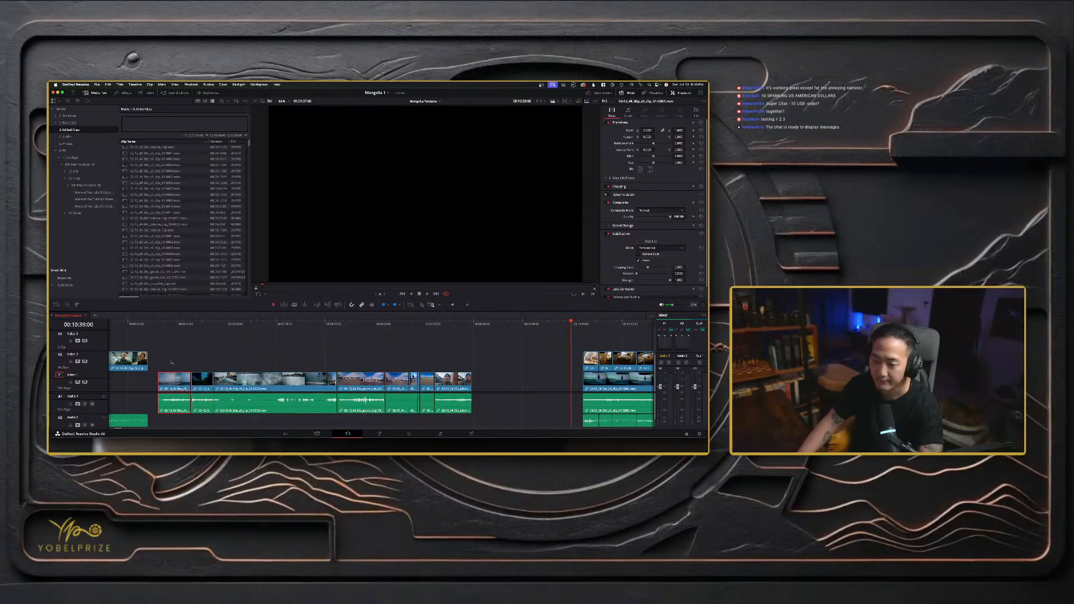
- Review the relocated snowy mountain clip from about 6:15 to 6:29
left_click(160, 324)
left_click_drag(160, 325, 179, 325)
key("space")
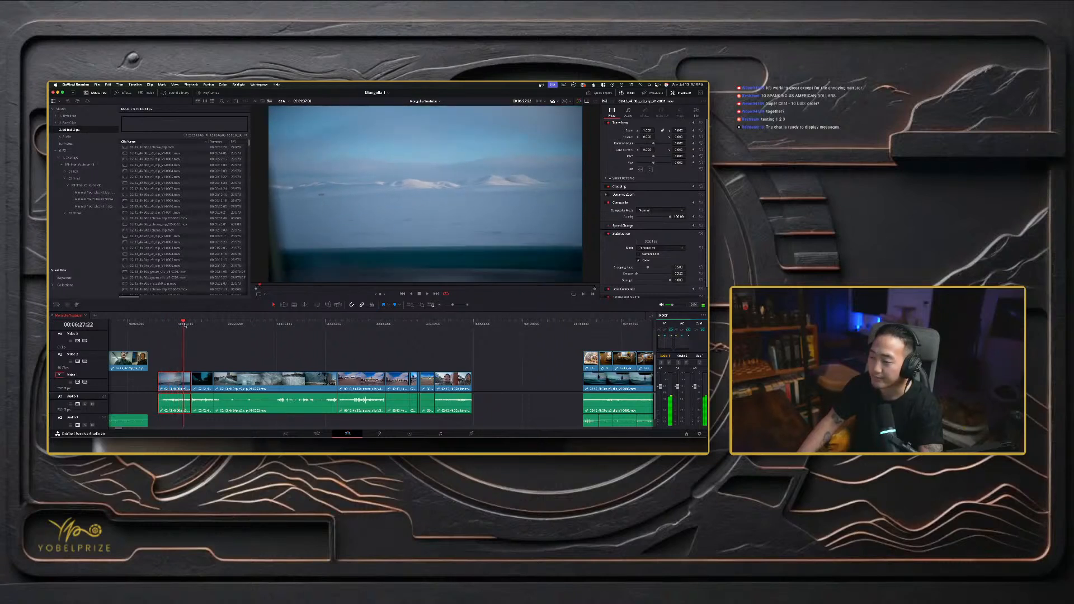
key("space")
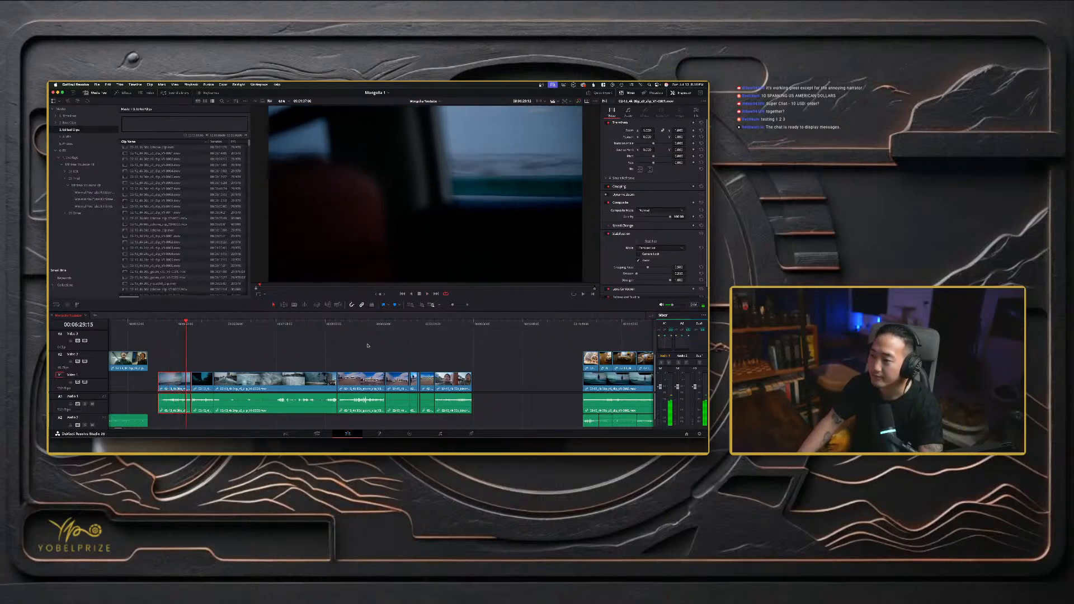
left_click(167, 326)
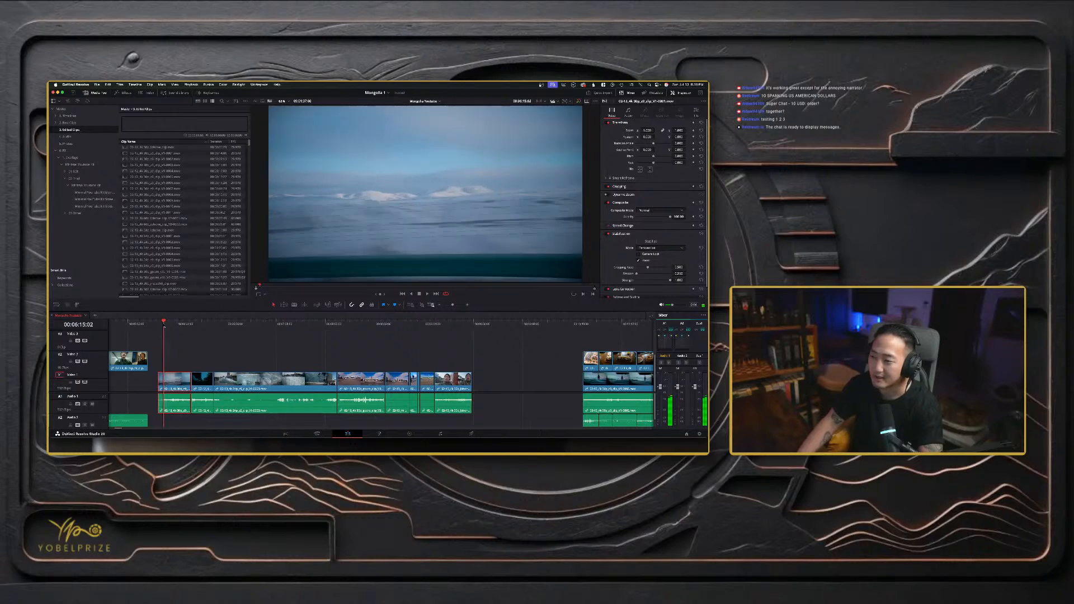
left_click_drag(167, 325, 178, 327)
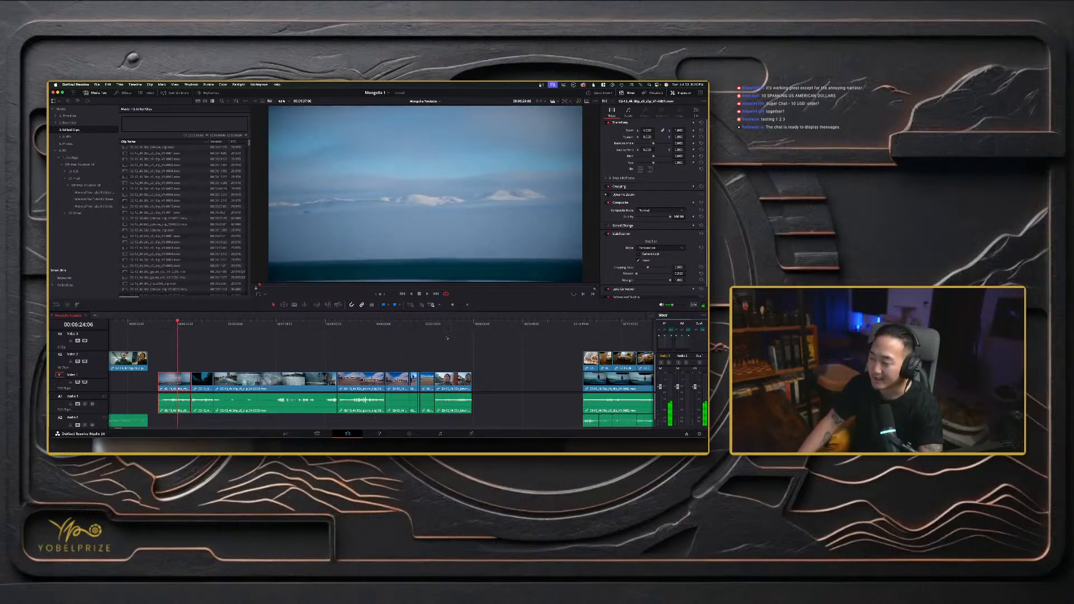
- Move all the restaurant clips on the upper track back so they start right after the selfie clip
scroll(500, 346, "right", 5)
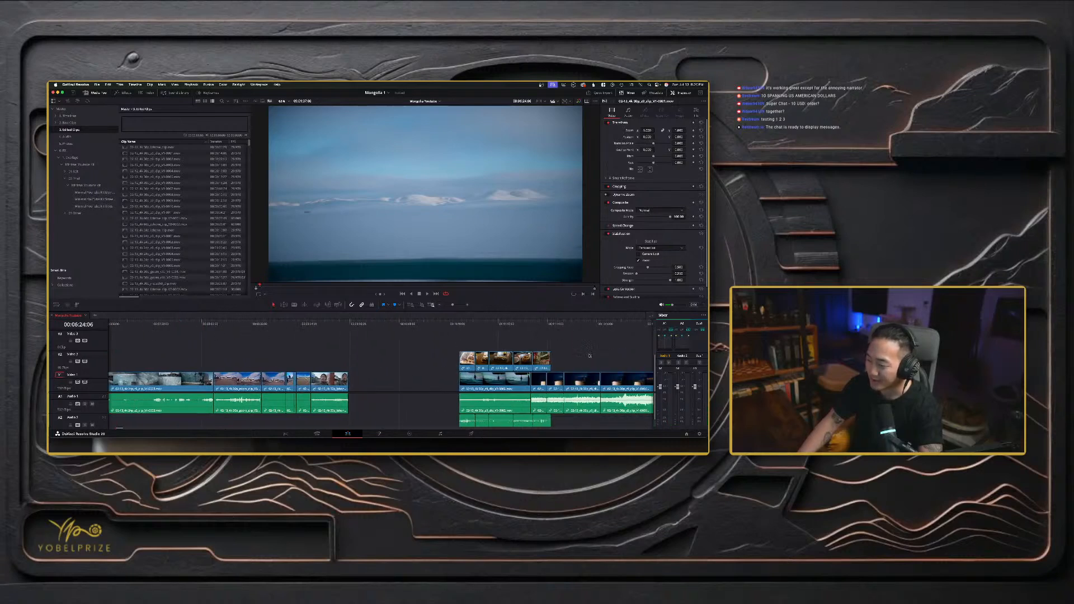
left_click_drag(587, 354, 451, 366)
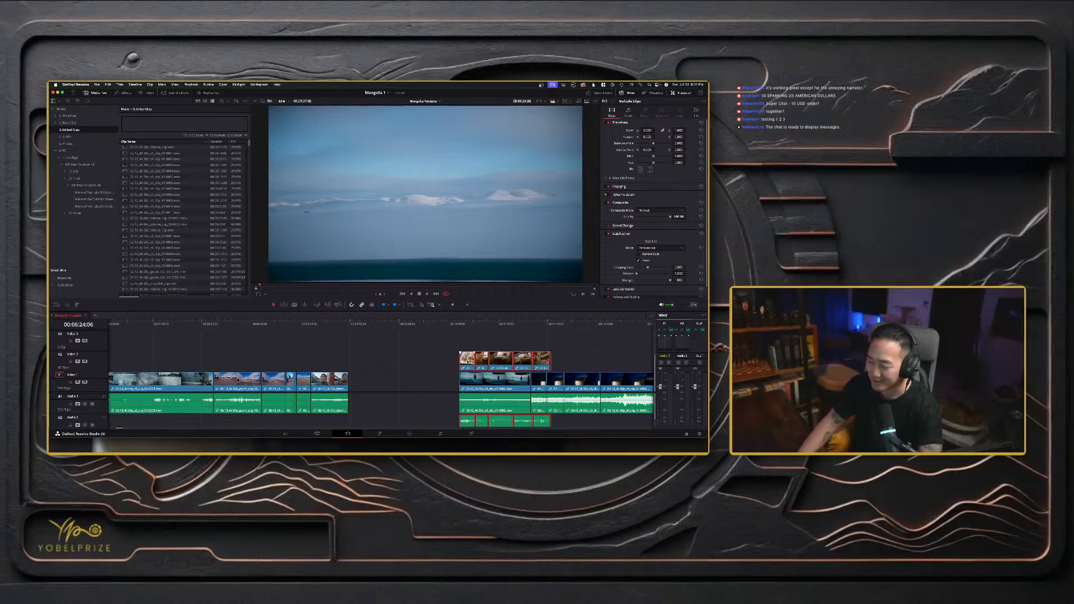
left_click_drag(470, 362, 358, 363)
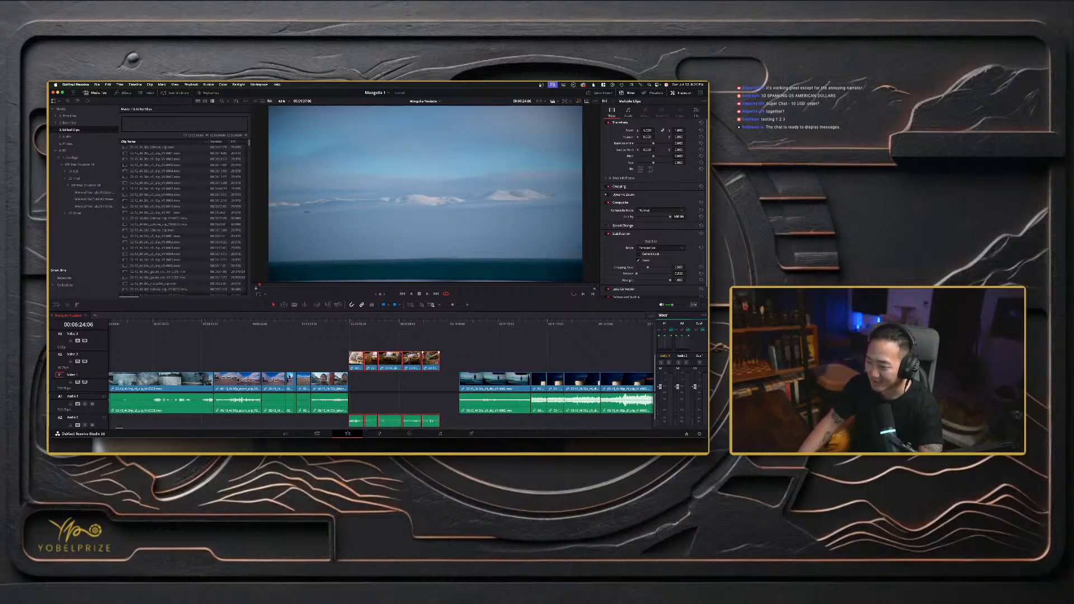
- Shift the arrival and city clips later and place the daytime highway driving clip right after the snowy mountain clip on the main track
left_click(459, 328)
mouse_move(471, 329)
left_mouse_down()
mouse_move(523, 328)
mouse_move(391, 327)
mouse_move(488, 329)
left_mouse_up()
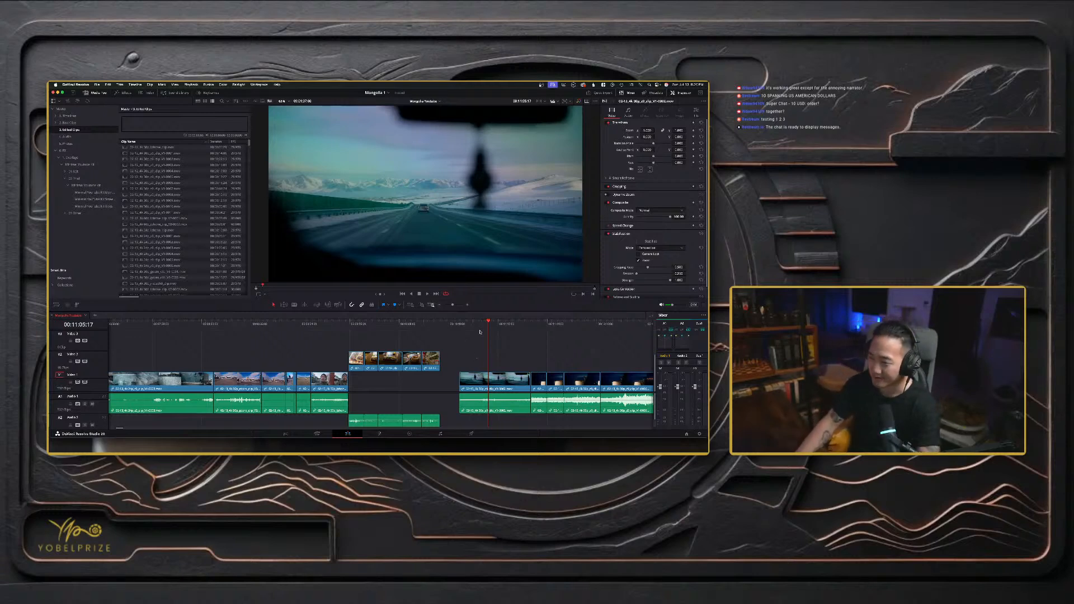
left_click(463, 324)
scroll(468, 335, "left", 3)
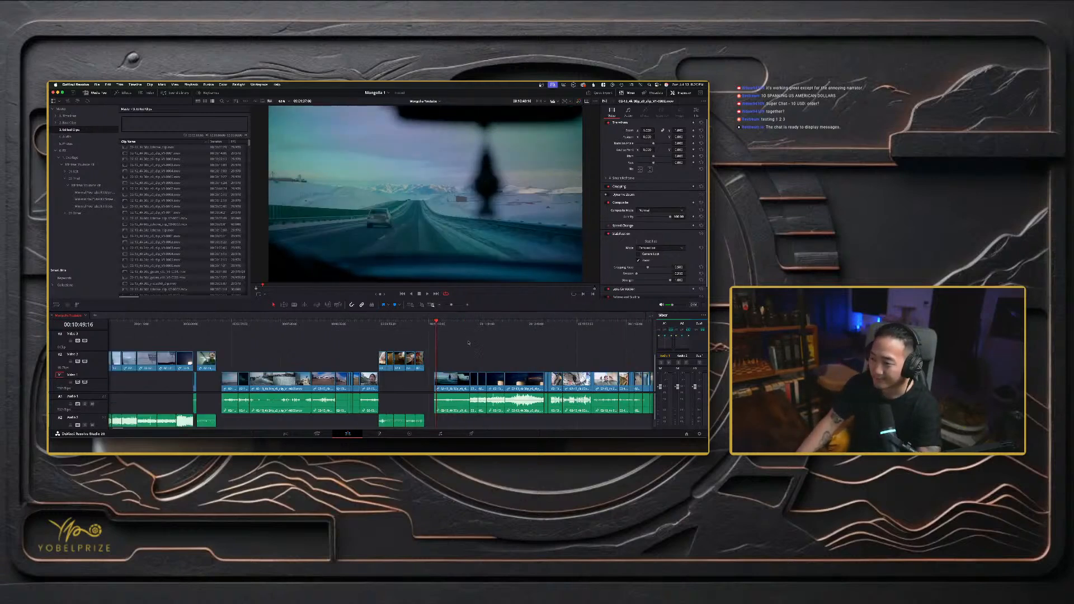
left_click(523, 324)
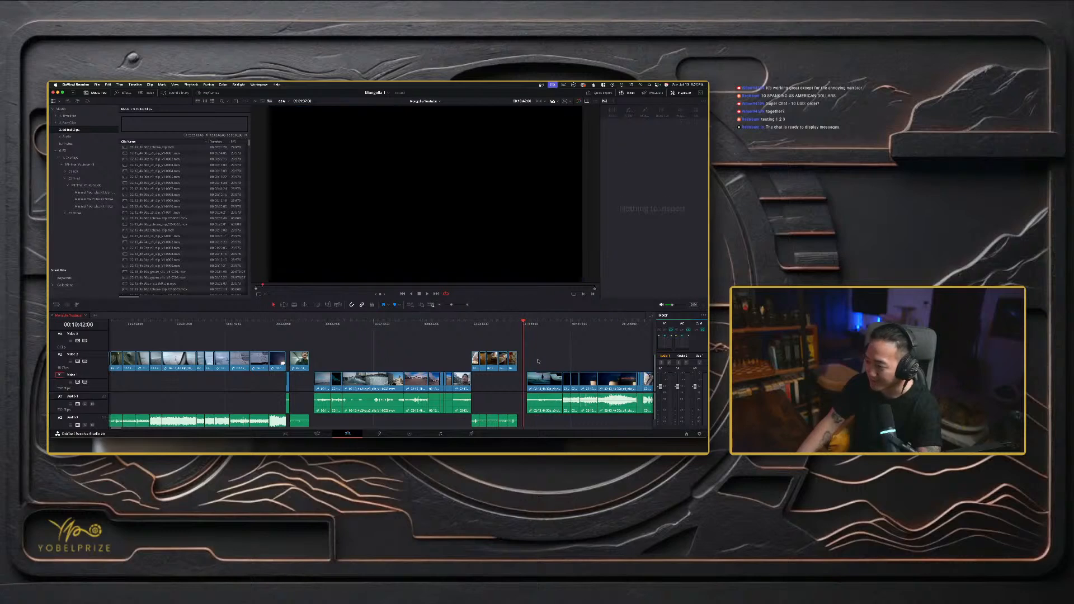
left_click(542, 377)
left_click_drag(541, 378, 346, 358)
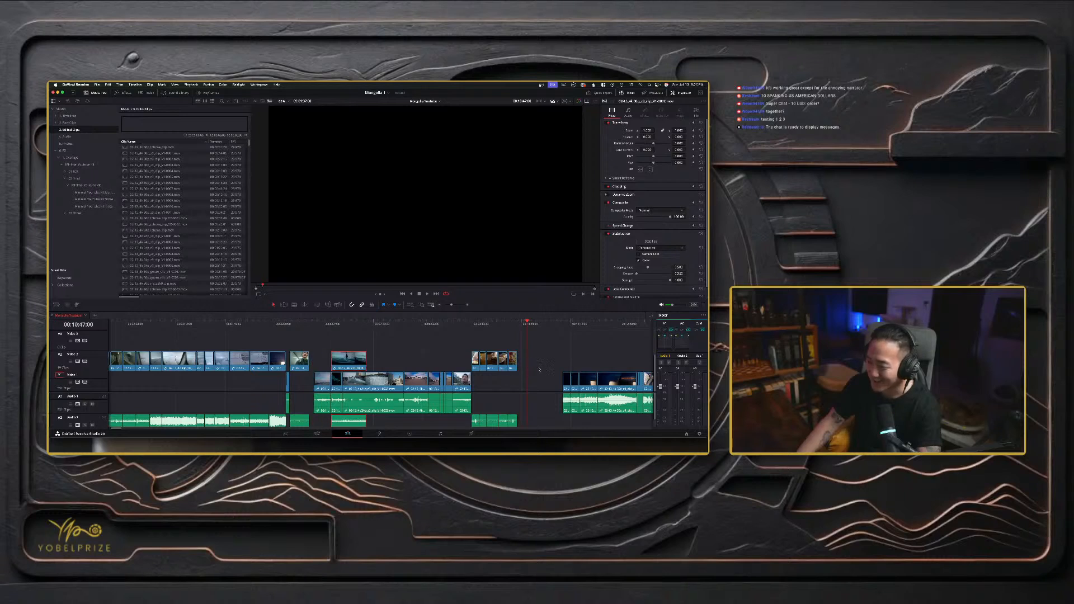
left_click_drag(445, 385, 369, 386)
left_click_drag(457, 335, 529, 362)
left_click_drag(348, 360, 348, 382)
- Preview the relocated highway driving clip full screen
left_click(343, 328)
left_click_drag(343, 327, 345, 330)
key("ctrl+f")
key("space")
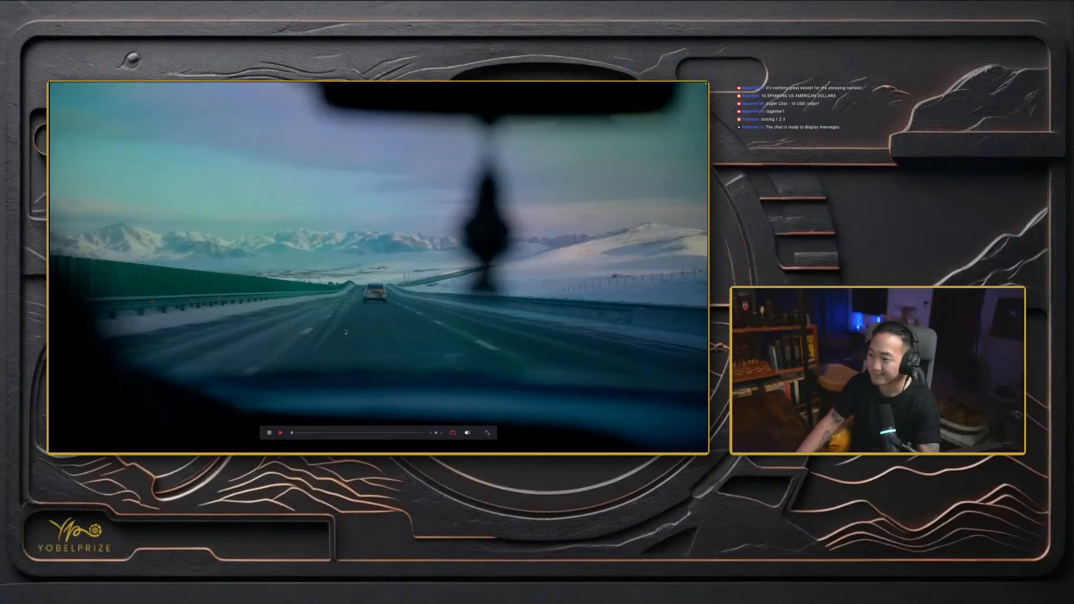
key("Escape")
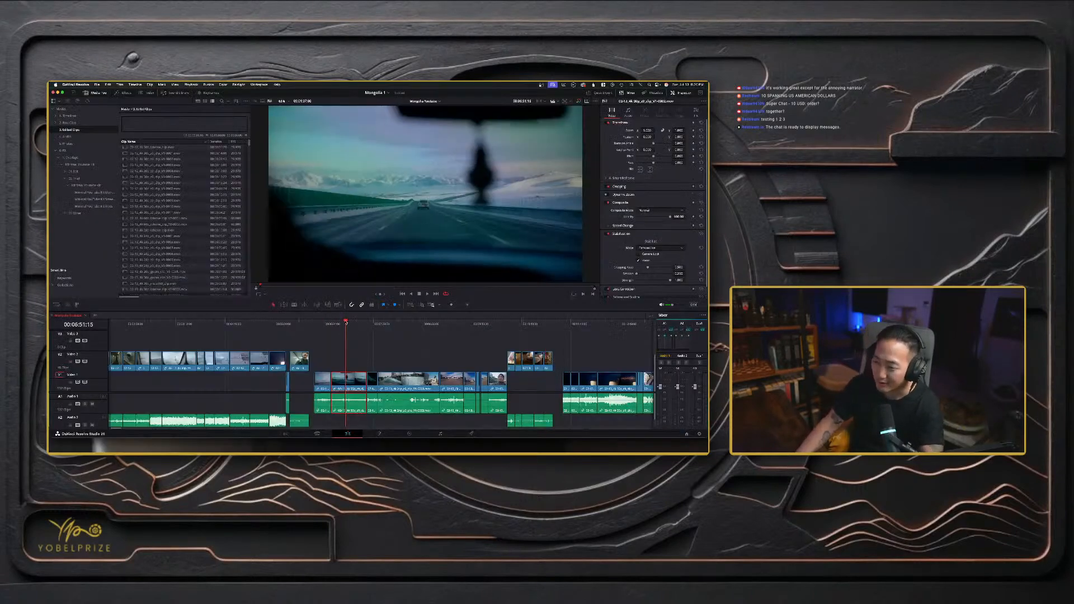
- Stabilize the highway driving clip in Translation mode and play the sequence full screen through to the night road clip
left_click(650, 242)
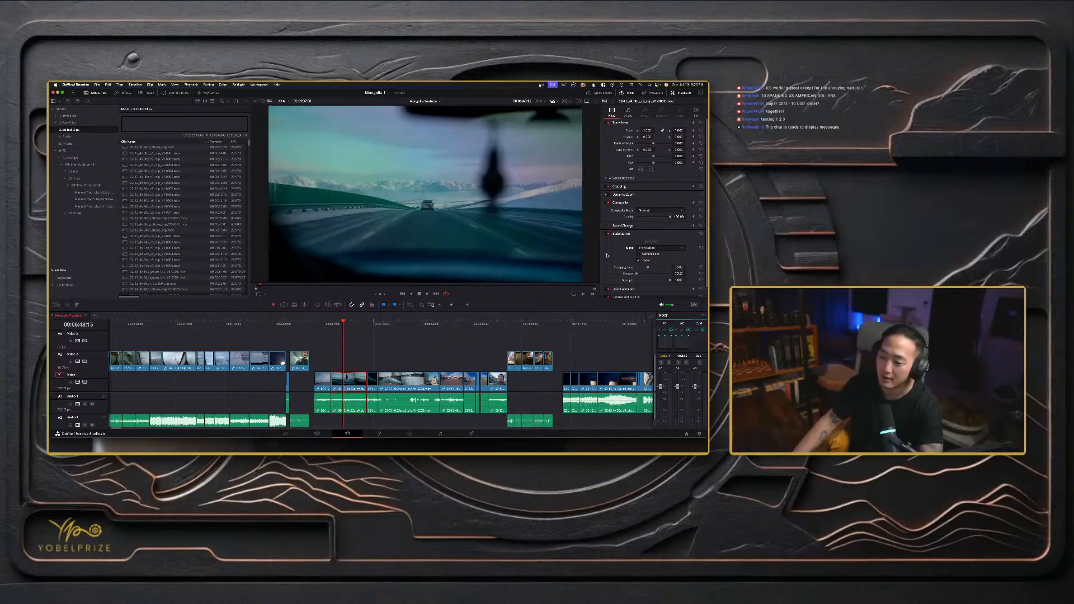
key("super+f")
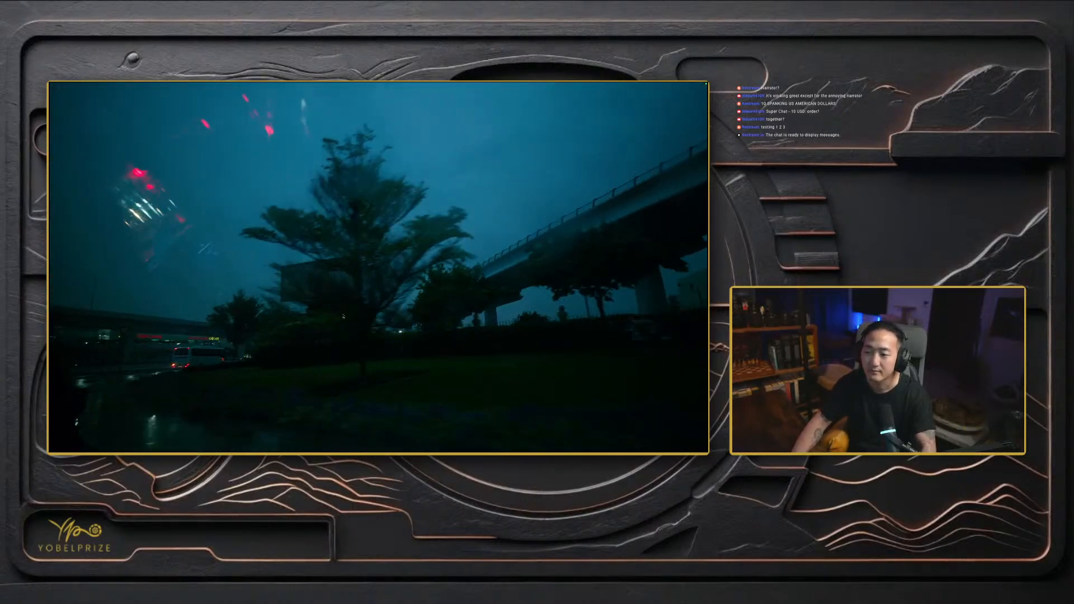
key("Escape")
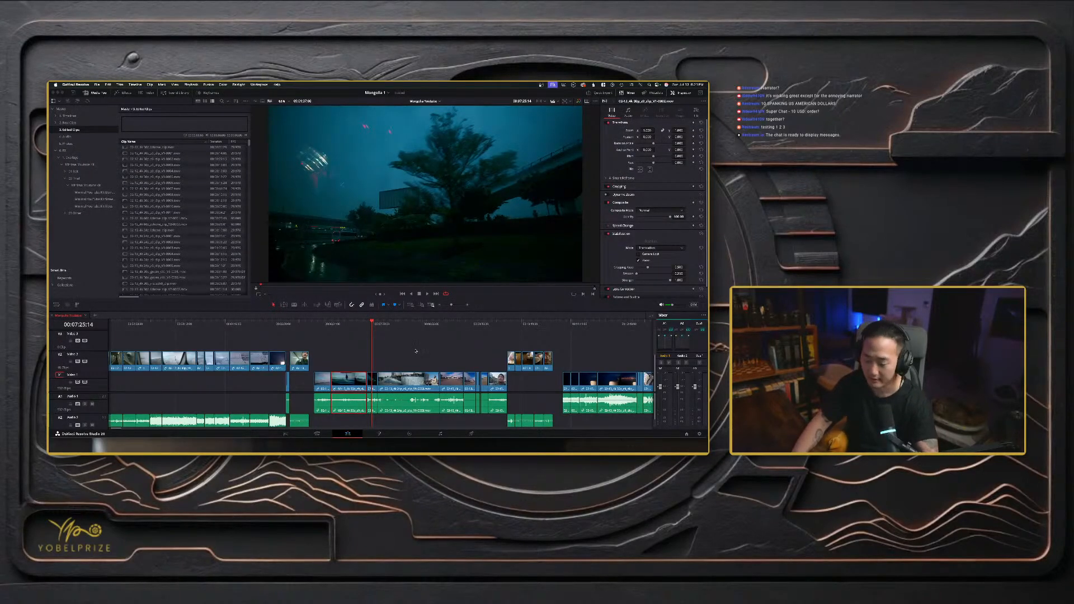
- Check the airplane wing clip, and skim the whole timeline from the highway drive to the final snowy steppe footage
key("super+minus")
left_click(376, 323)
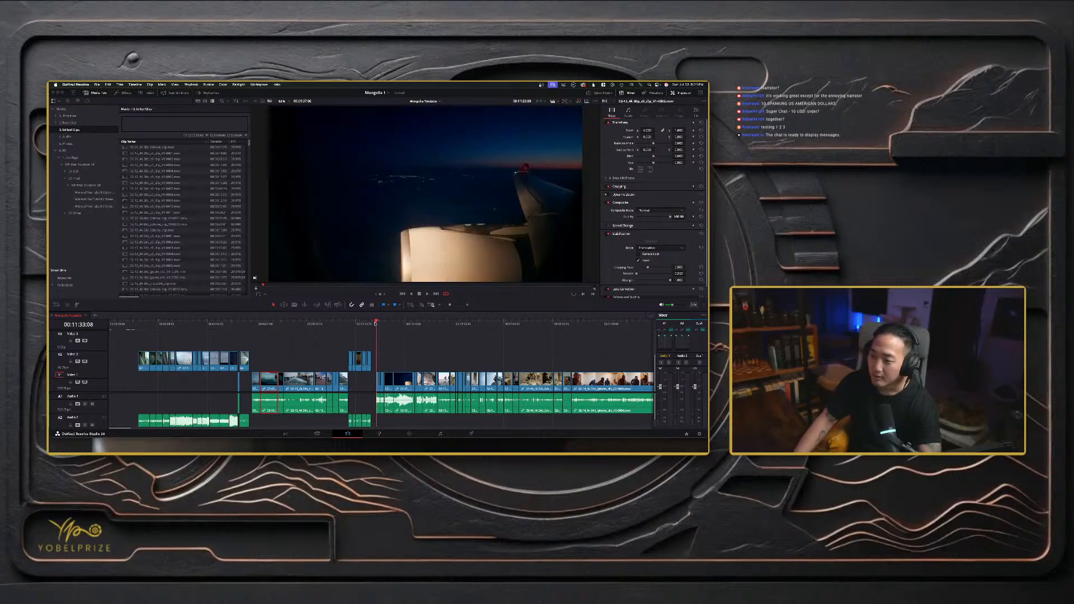
left_click(379, 323)
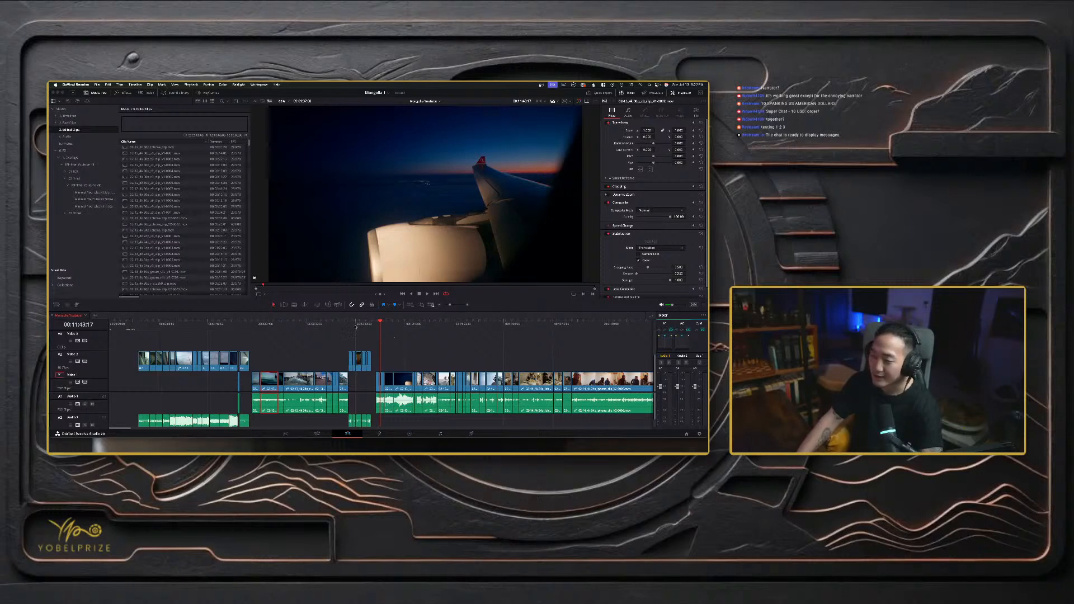
left_click(270, 324)
scroll(168, 335, "down", 6)
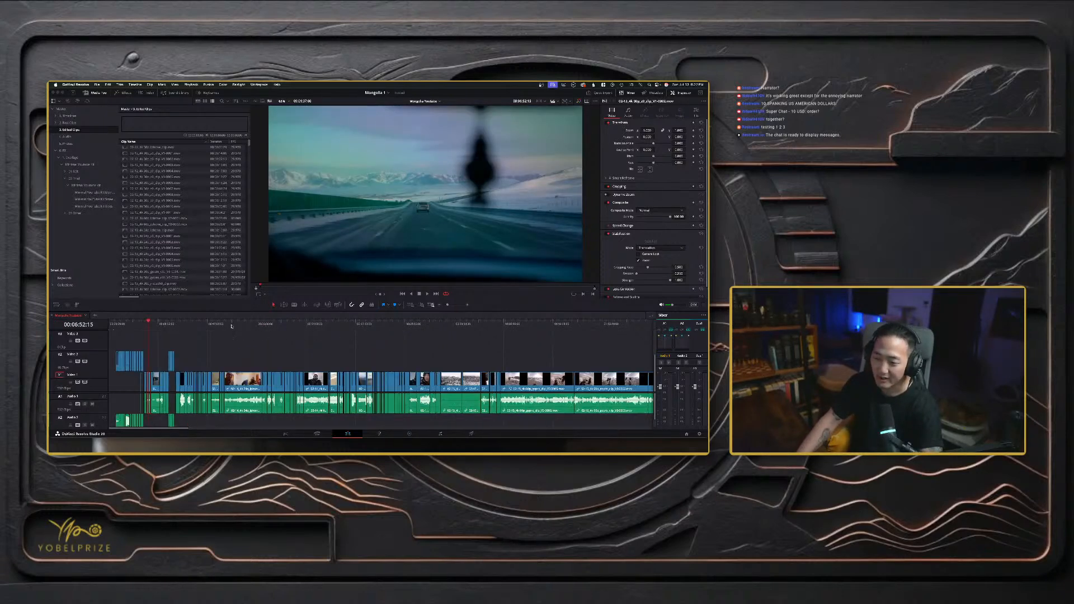
key("super+minus")
left_click_drag(156, 326, 508, 332)
key("super+minus")
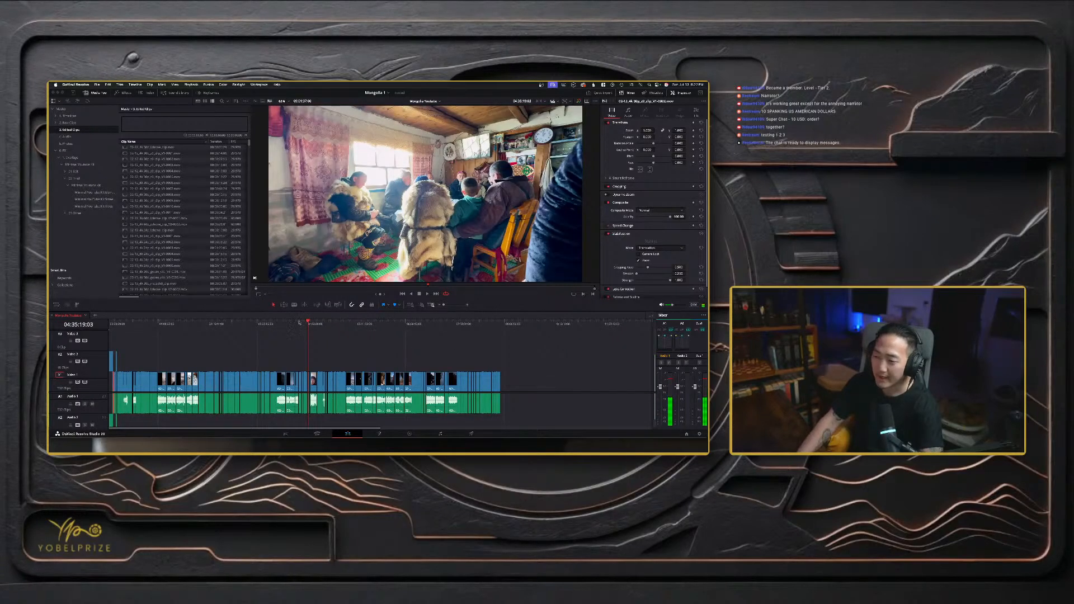
left_click_drag(300, 323, 487, 326)
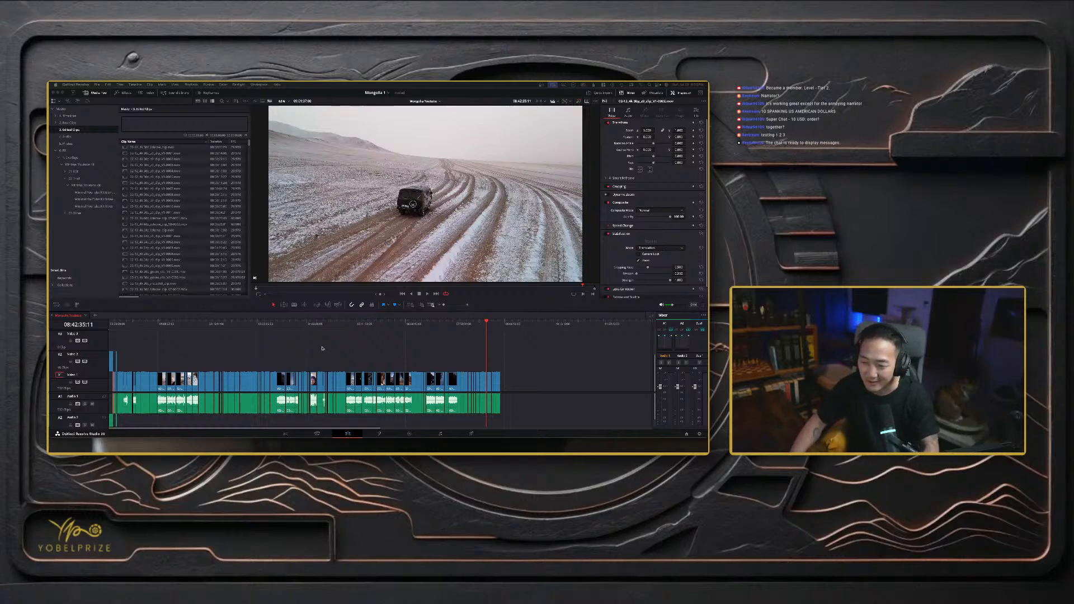
left_click_drag(317, 324, 114, 323)
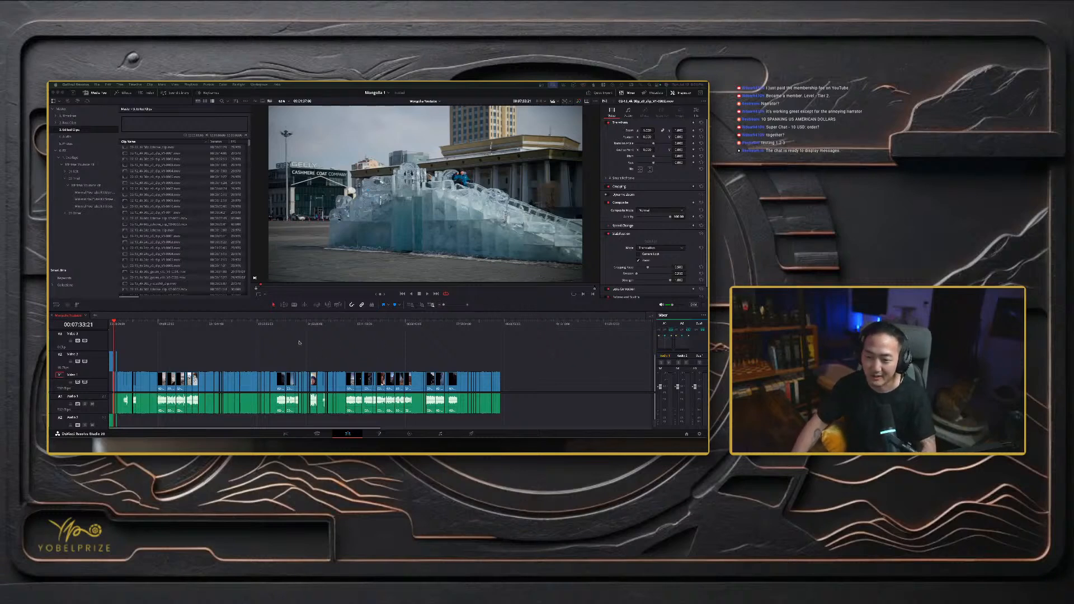
- Skim the footage from the airplane wing clip at about 11:43 to the group meal clip at about 18:06
left_click(120, 324)
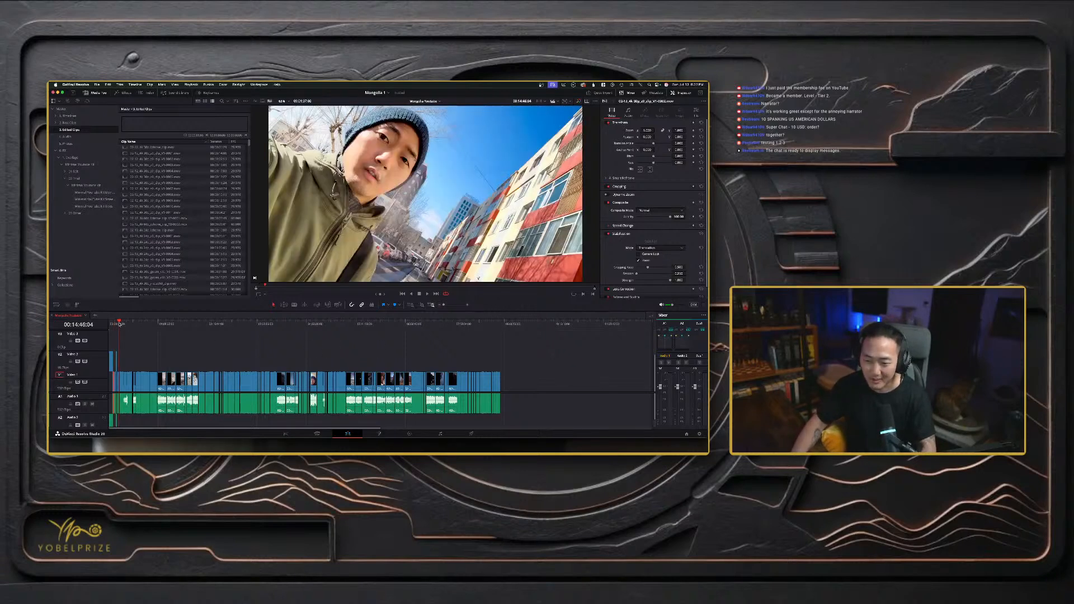
left_click(346, 359)
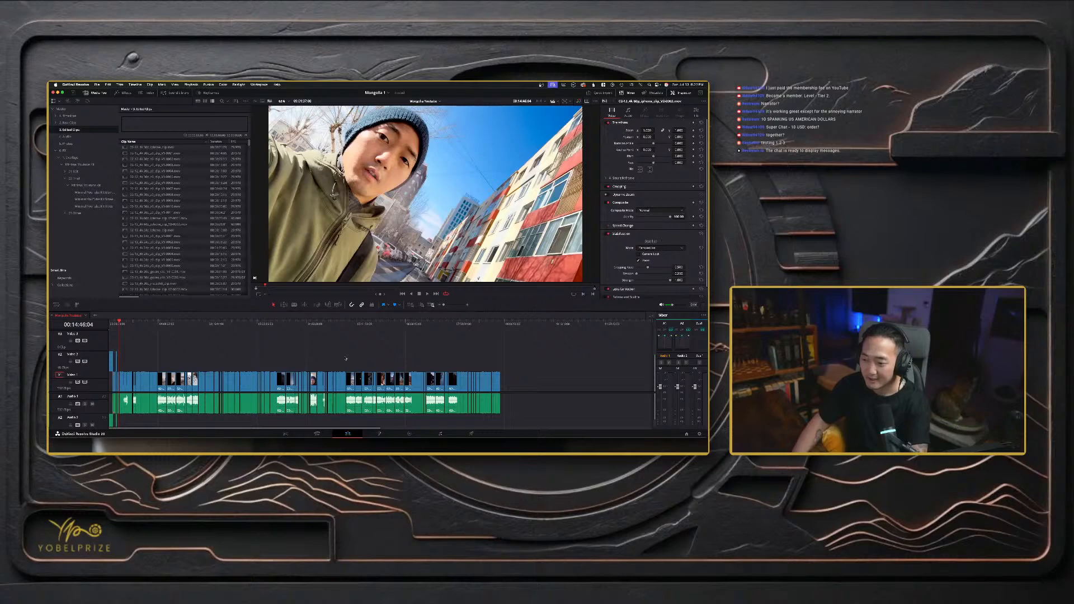
scroll(346, 359, "up", 6)
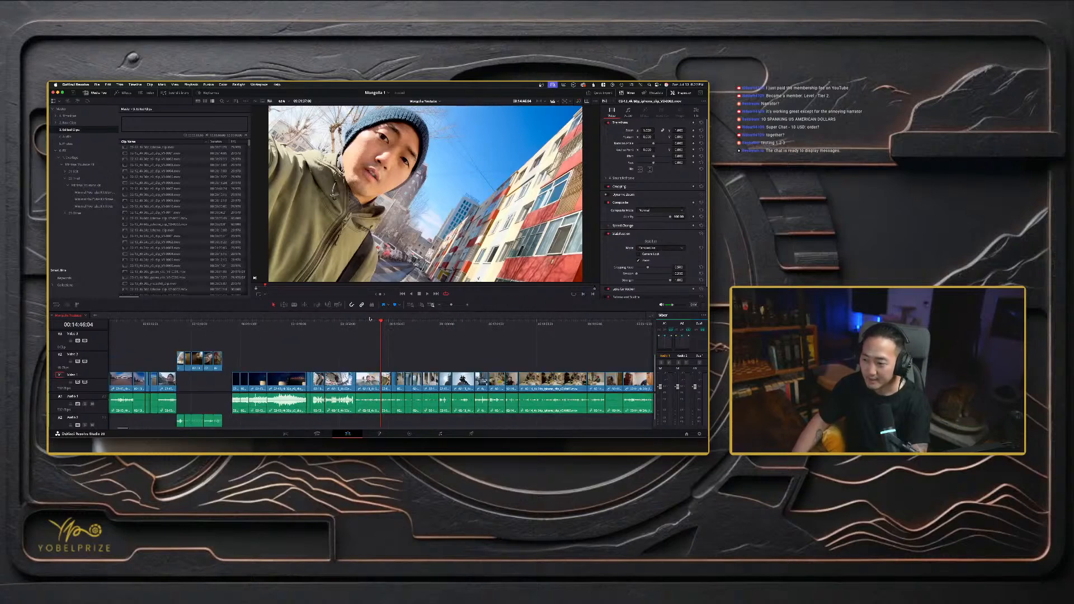
left_click(240, 324)
key("space")
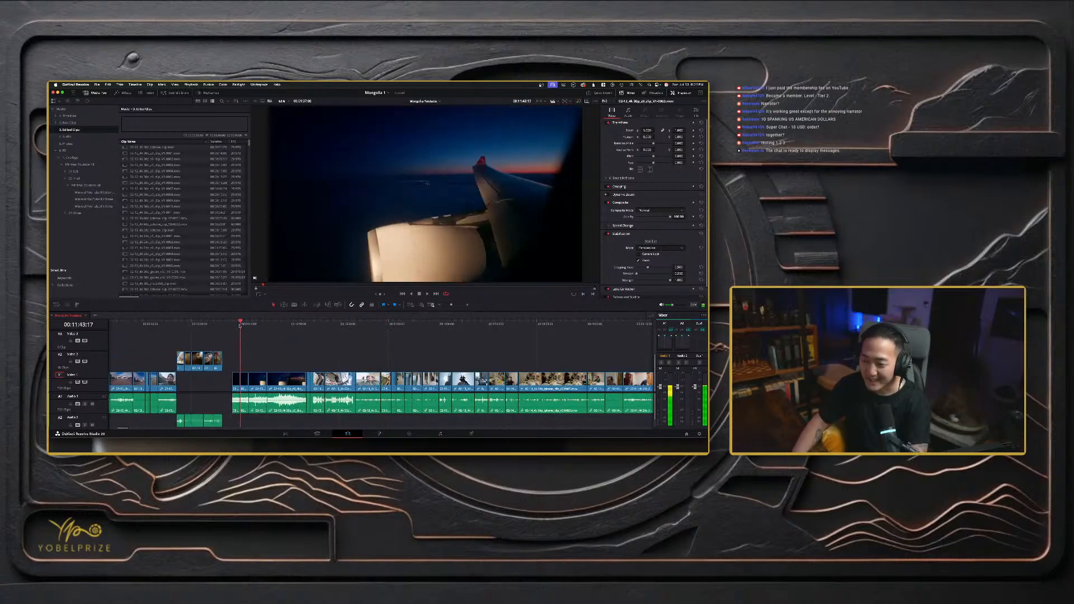
left_click_drag(240, 324, 489, 325)
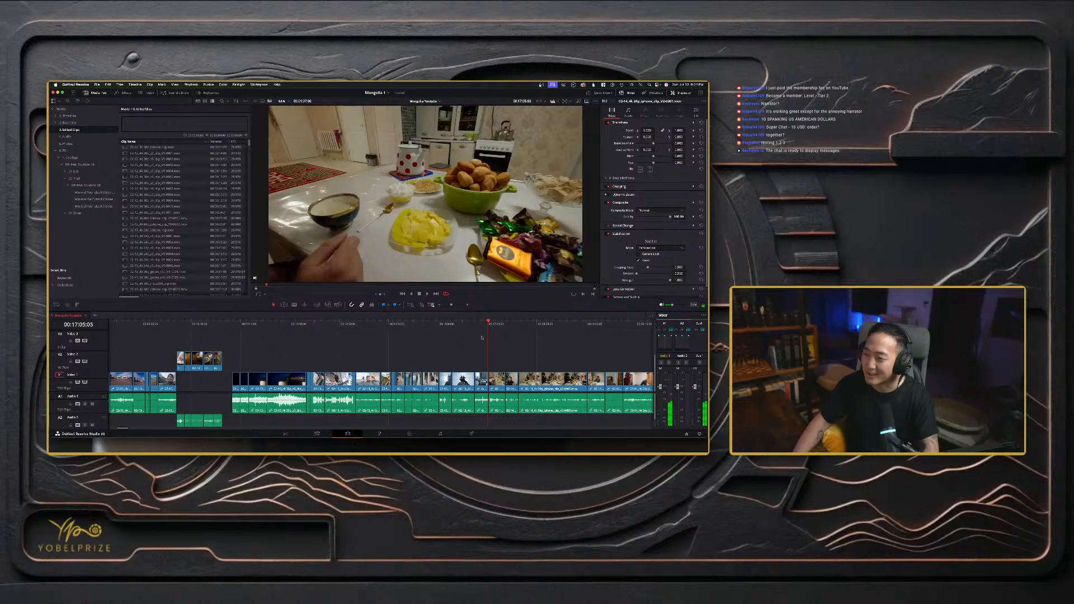
scroll(481, 337, "right", 5)
left_click_drag(404, 329, 443, 323)
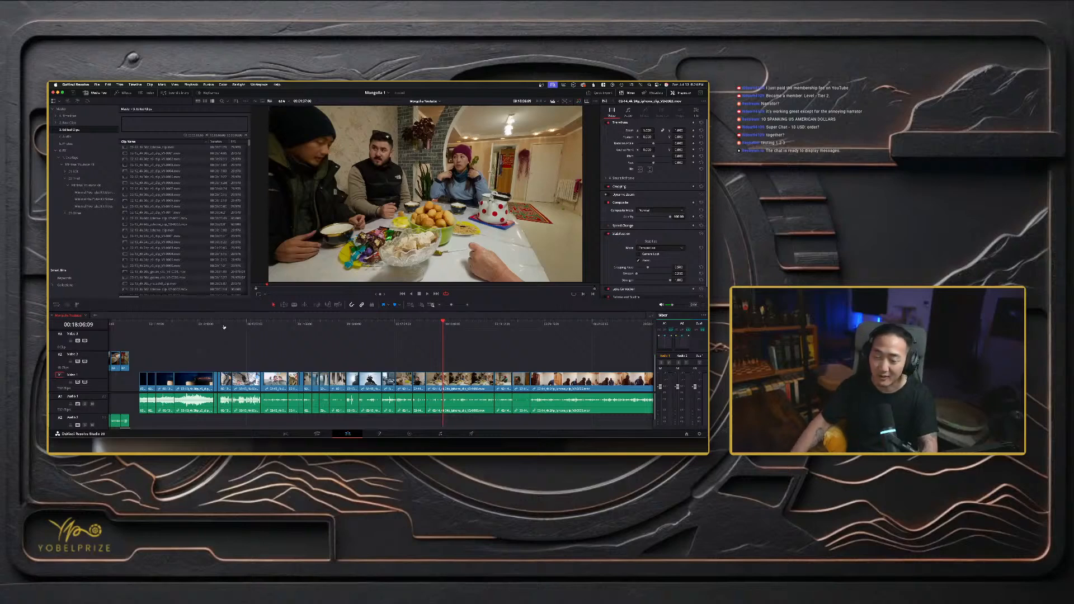
key("super+Tab")
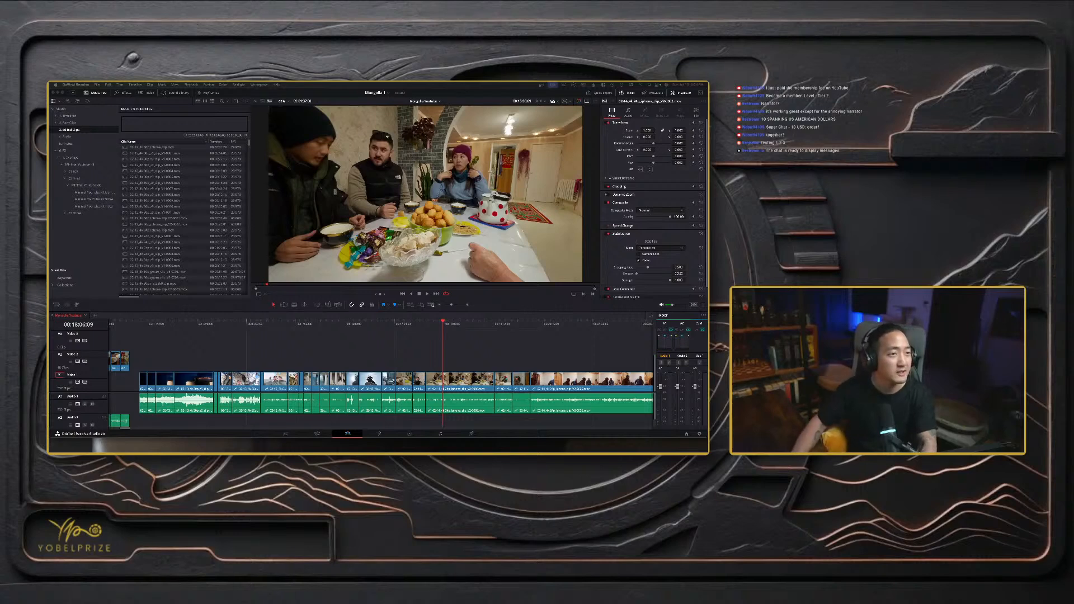
- Switch to Chrome, display the "mongolia reindeer tribe" Google results in English, and show the image results
left_click_drag(50, 150, 446, 140)
double_click(446, 140)
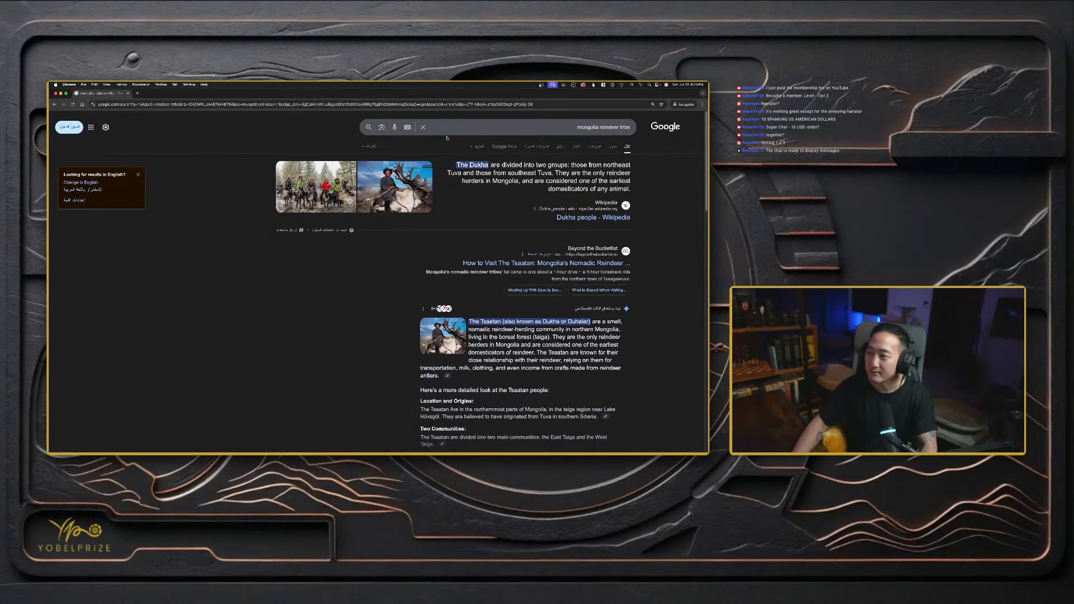
left_click(99, 183)
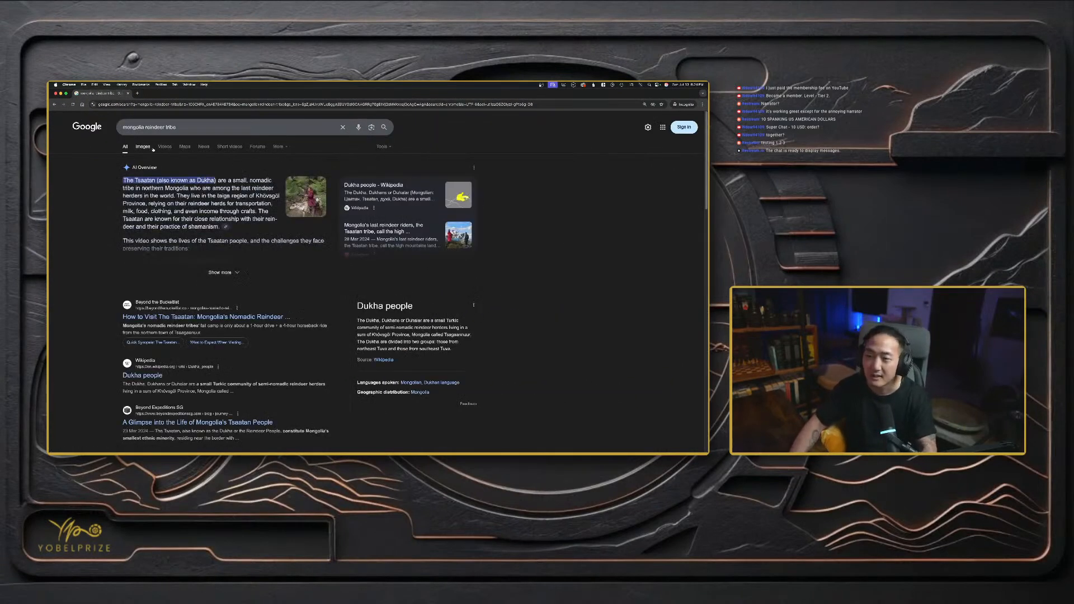
left_click(143, 146)
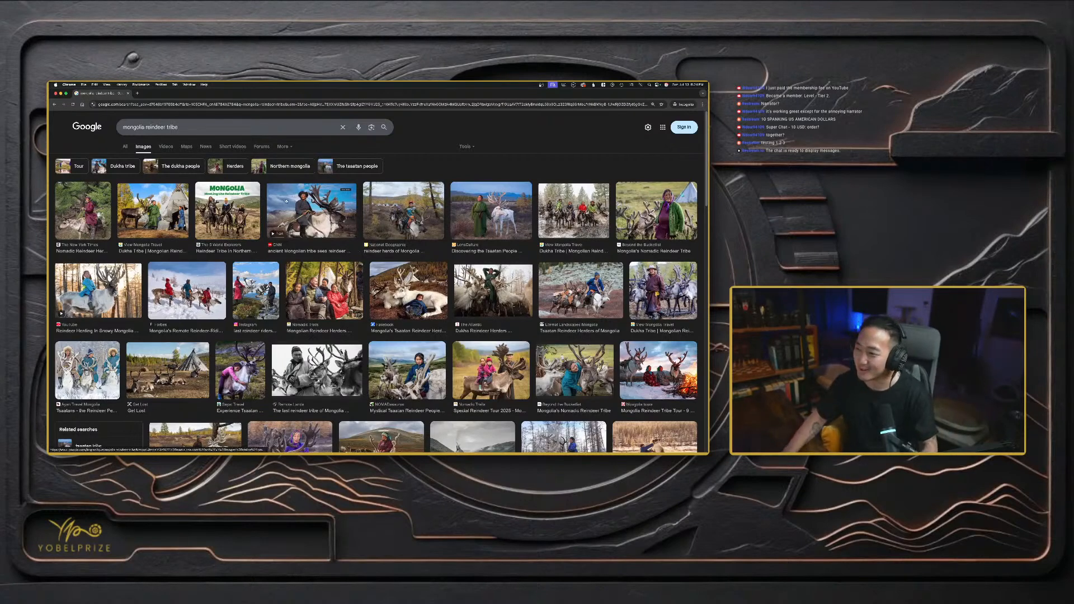
- Enlarge the reindeer herder photos from LensCulture, YouTube, Beyond the Bucketlist, Nomadic Trails, Facebook and The Atlantic one after another
left_click(494, 222)
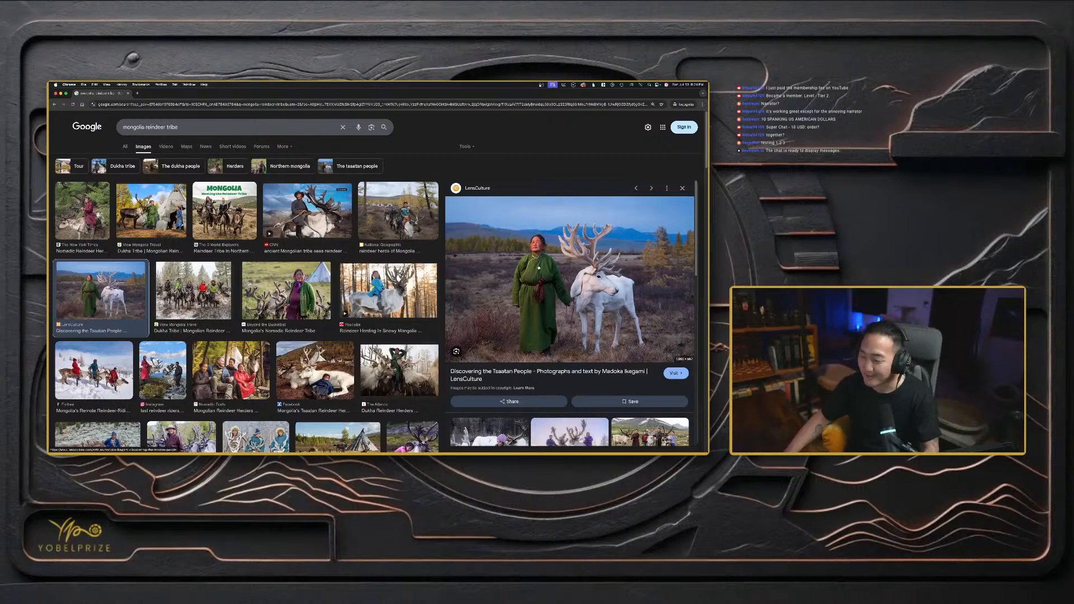
left_click(415, 287)
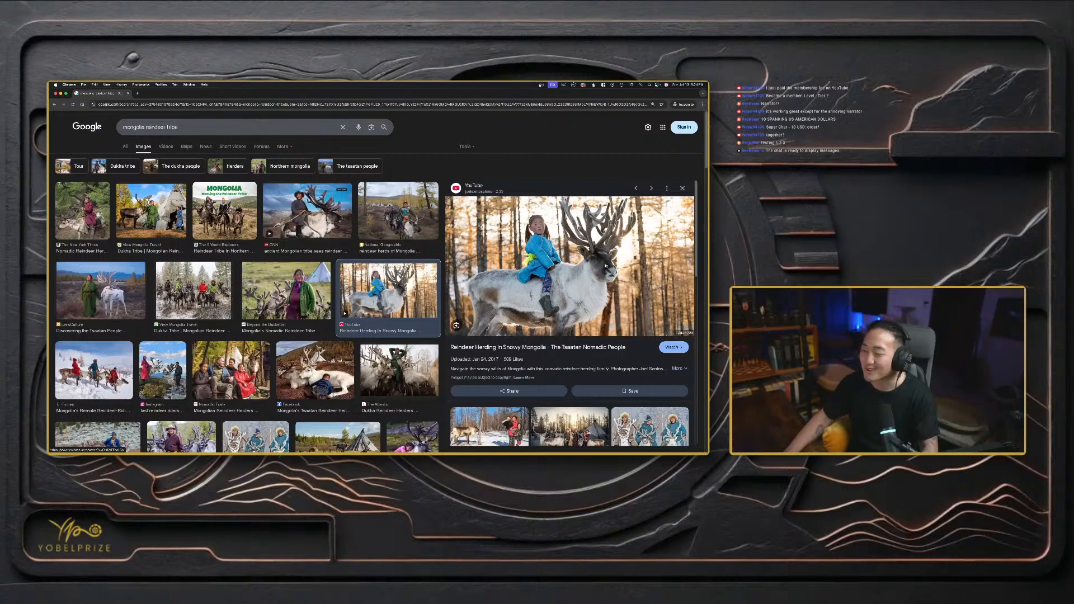
left_click(291, 284)
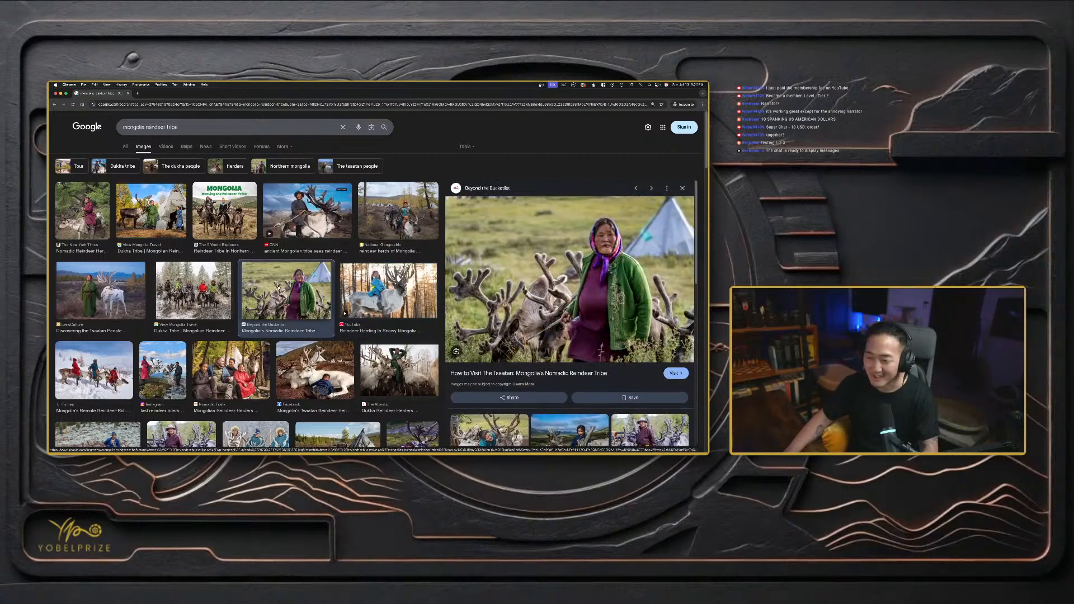
left_click(231, 370)
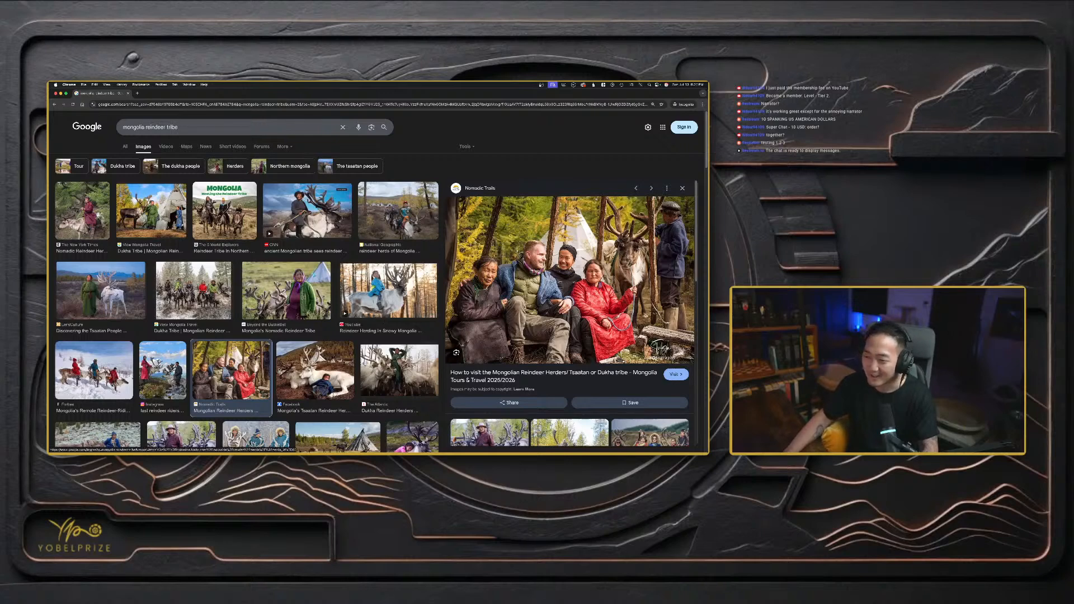
left_click(347, 367)
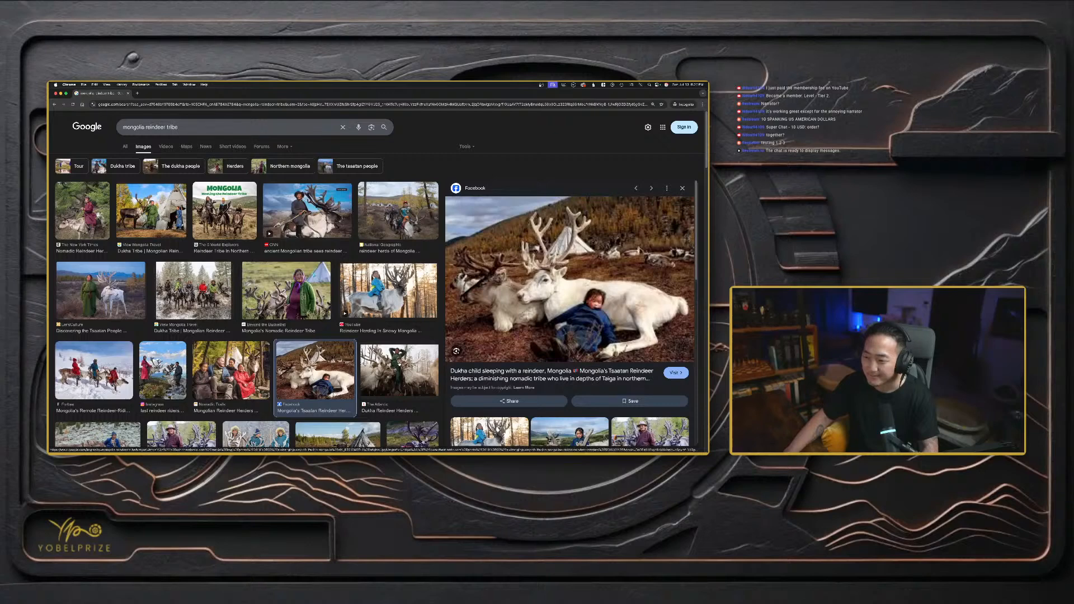
left_click(392, 369)
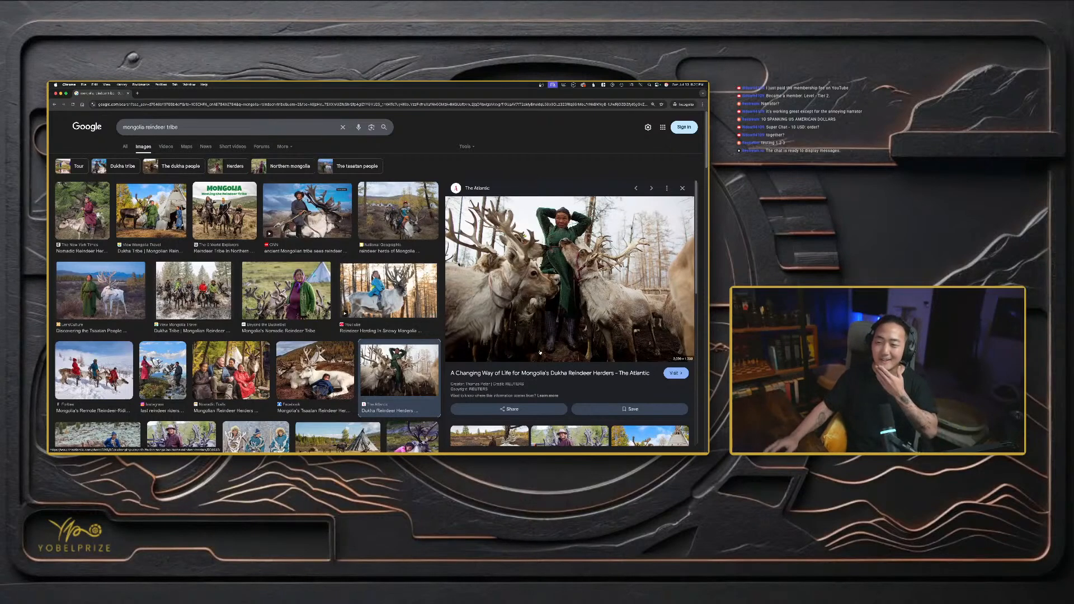
- Browse further reindeer tribe photos, from the National Geographic picture to the Nomadic Trails rider with giant antlers, and close the search page
left_click(389, 203)
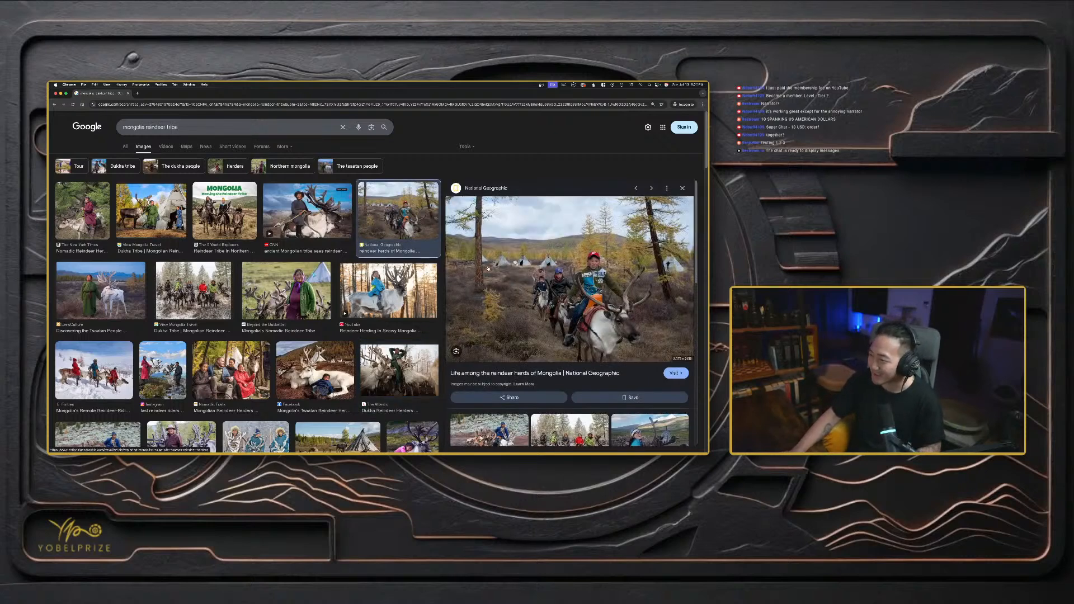
left_click(389, 289)
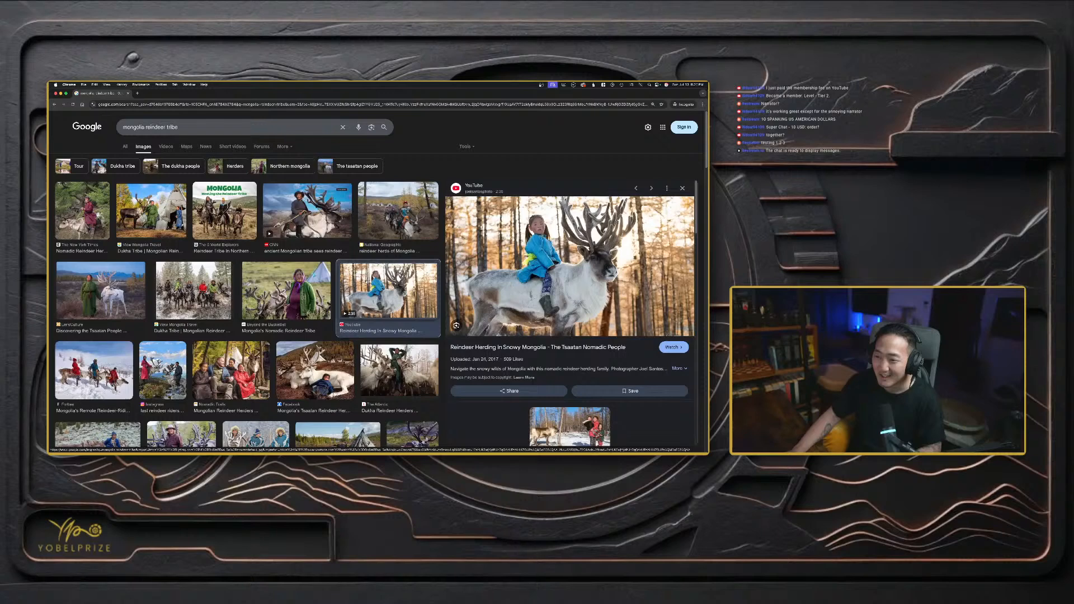
scroll(358, 296, "down", 4)
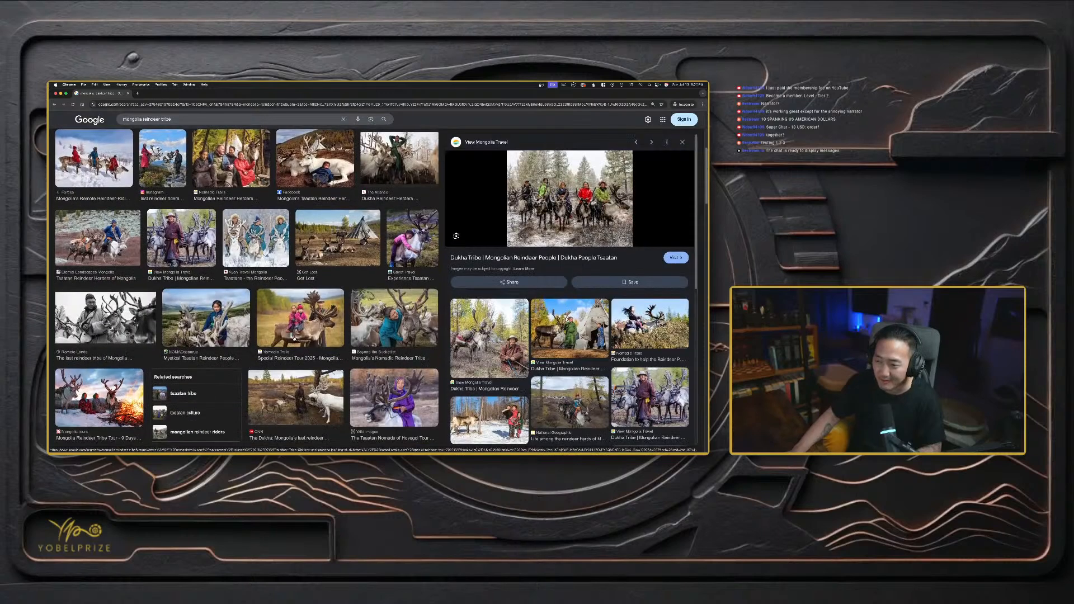
left_click(294, 335)
scroll(306, 338, "down", 3)
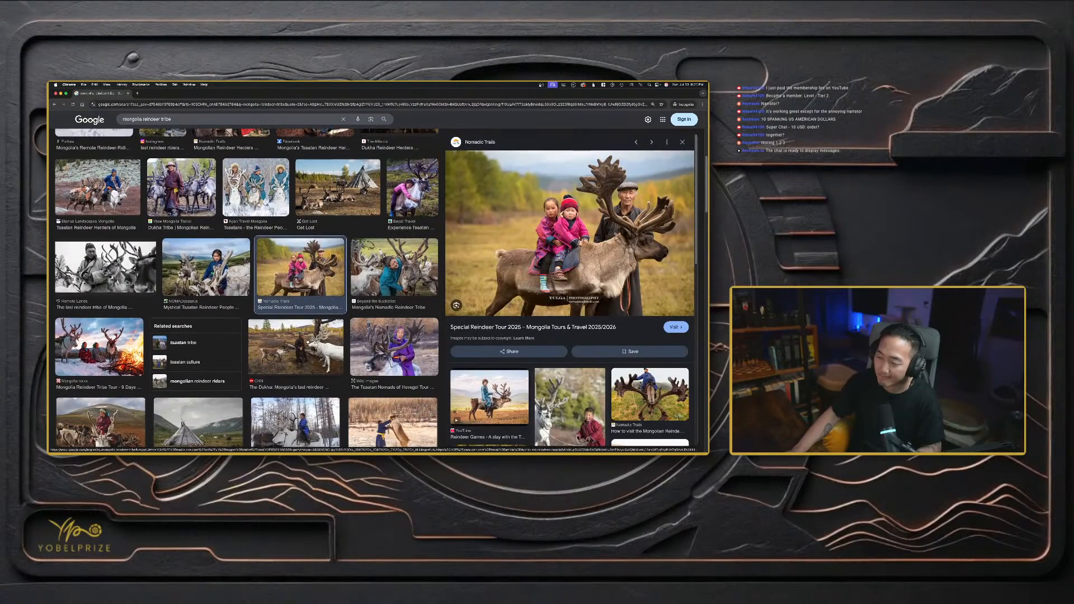
left_click(425, 329)
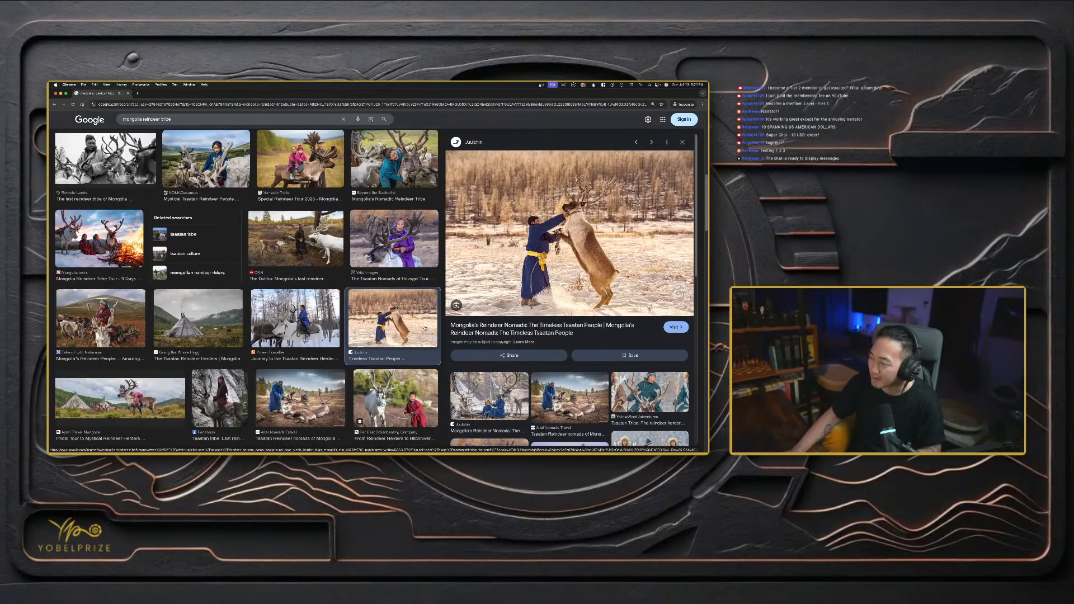
scroll(424, 329, "down", 2)
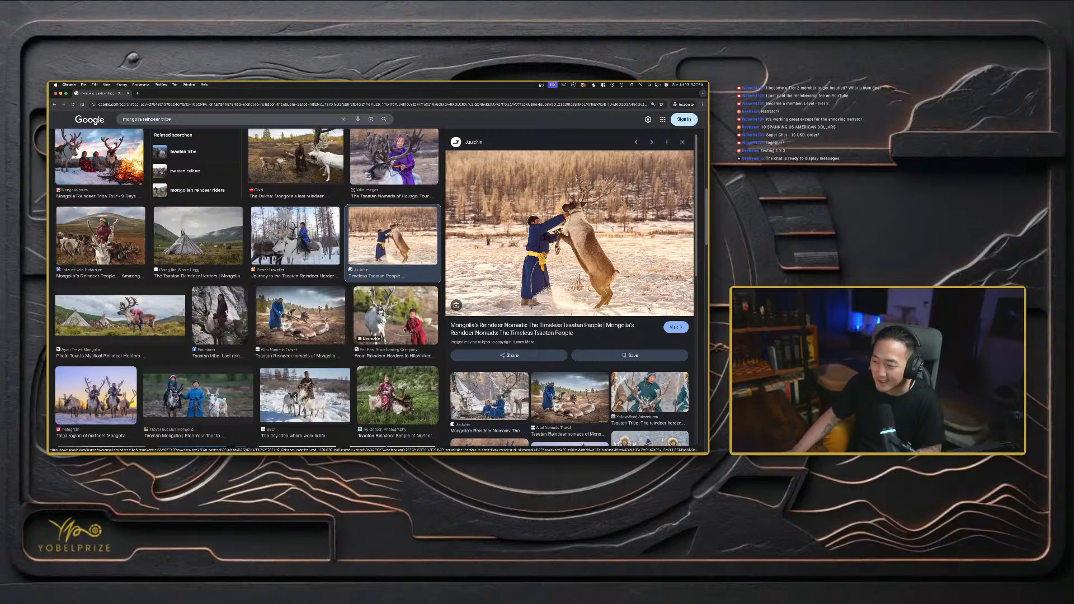
scroll(386, 316, "down", 2)
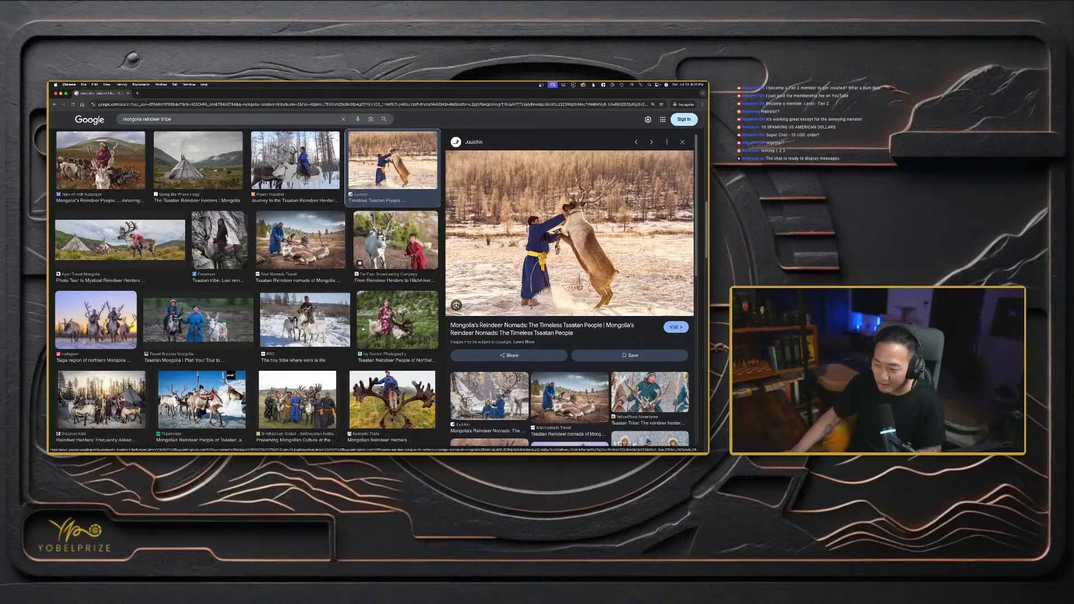
left_click(391, 400)
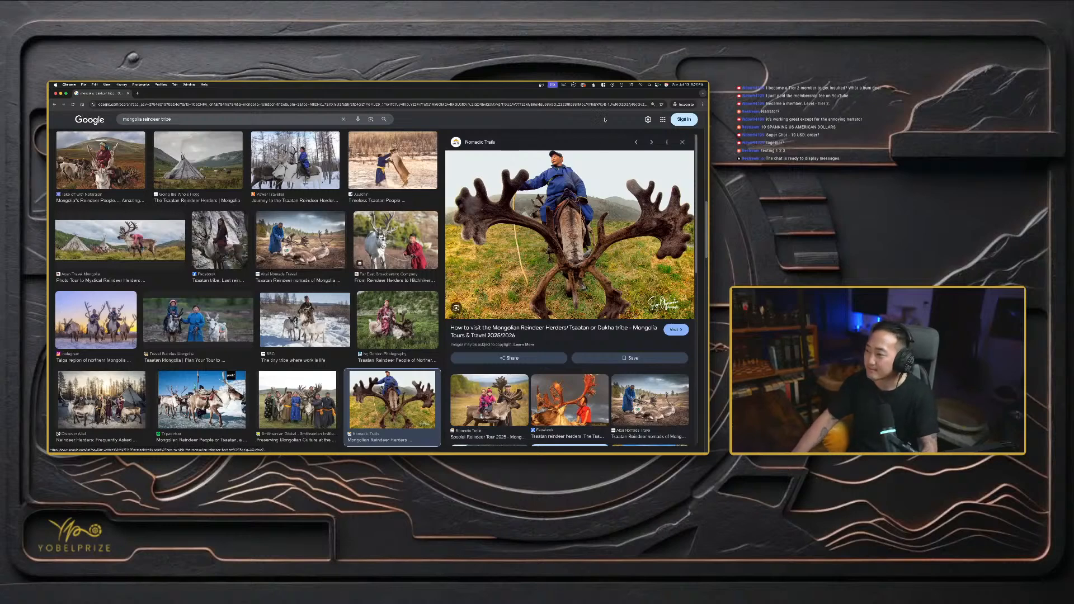
key("super+w")
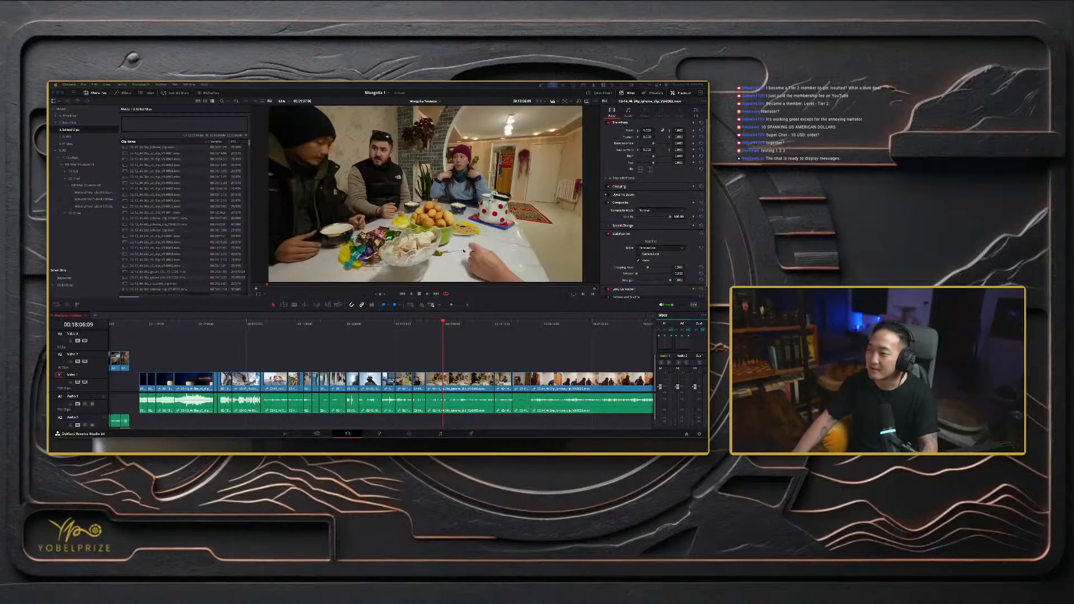
- Skim the timeline from the first group meal at about 17:44 to the family dinner at about 26:17
left_click(426, 325)
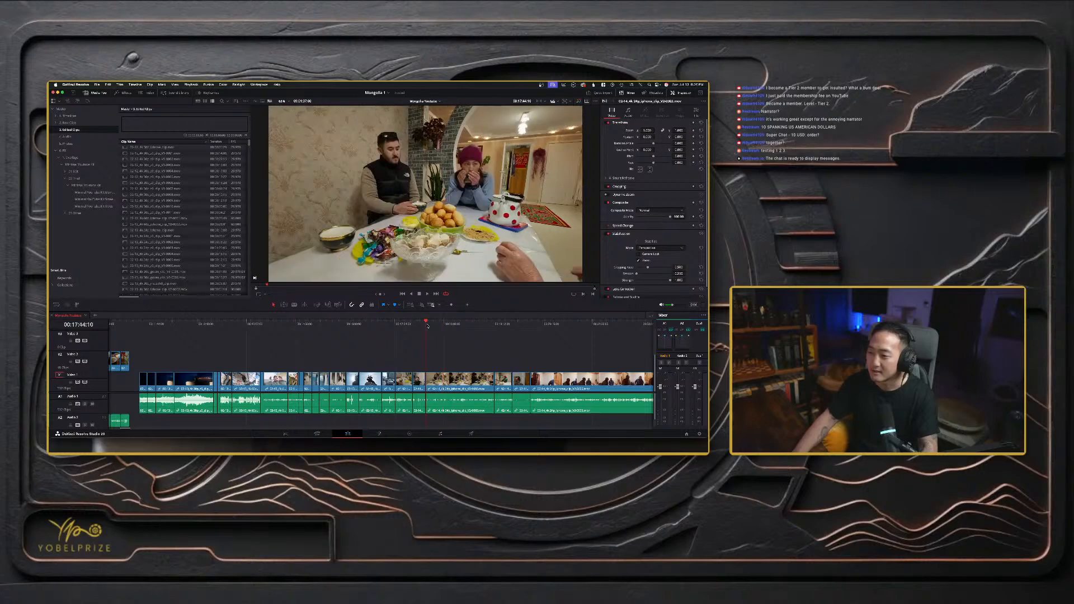
key("super+minus")
left_click_drag(430, 323, 425, 322)
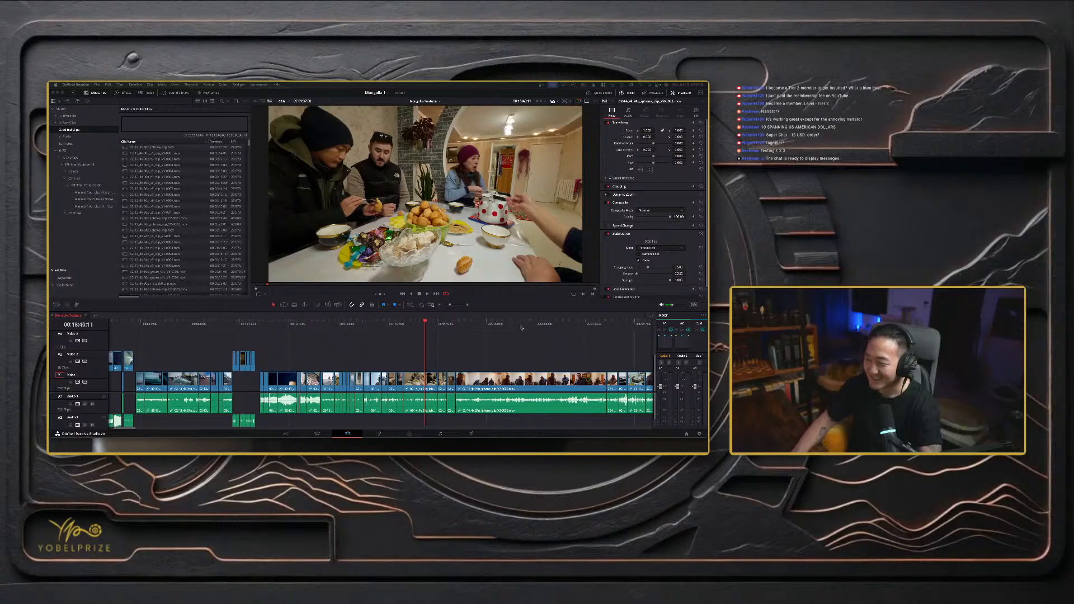
left_click_drag(427, 327, 602, 323)
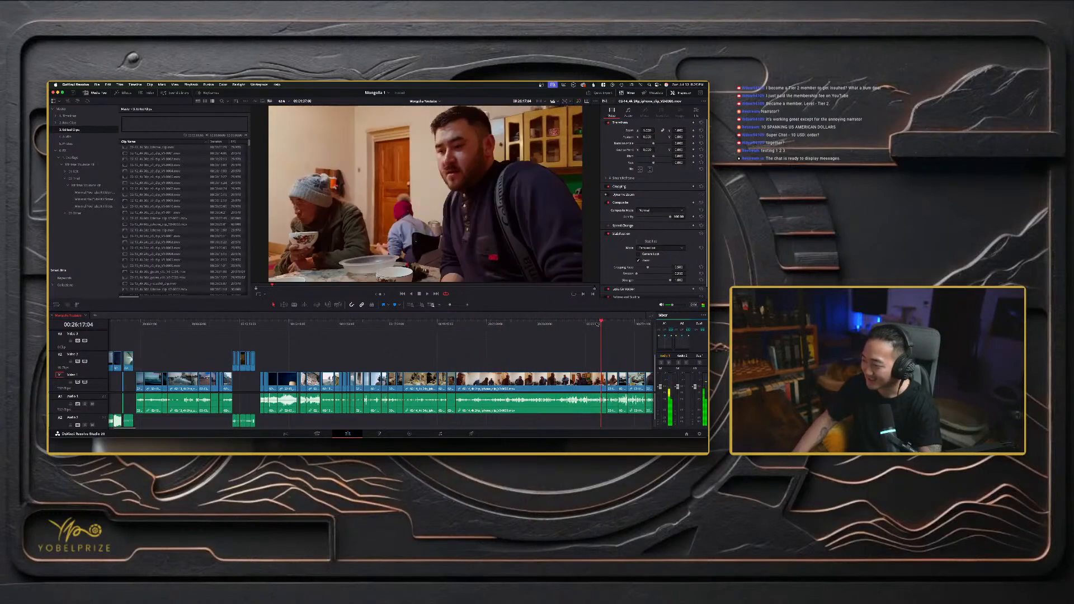
scroll(570, 347, "right", 4)
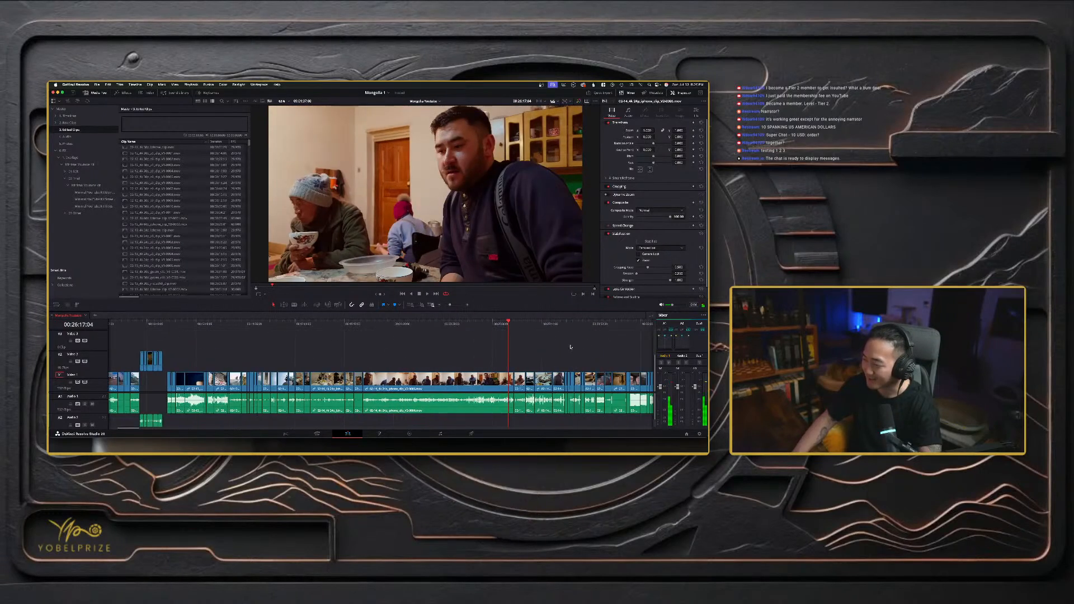
- Play and review the family dinner, car camera gear and meat platter clips between about 26:46 and 27:35
left_click(520, 323)
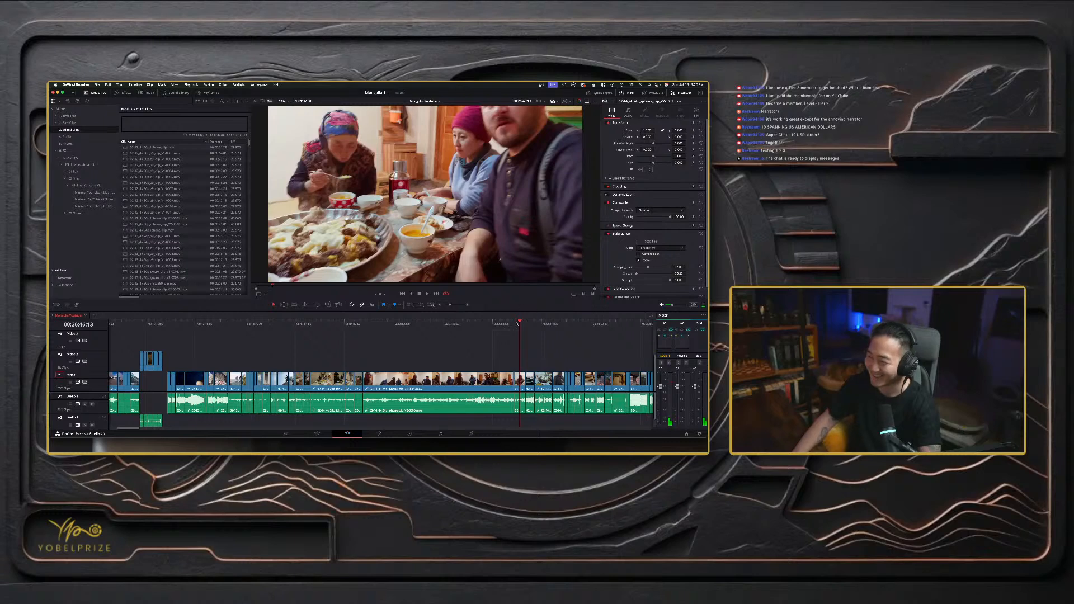
left_click_drag(517, 329, 532, 325)
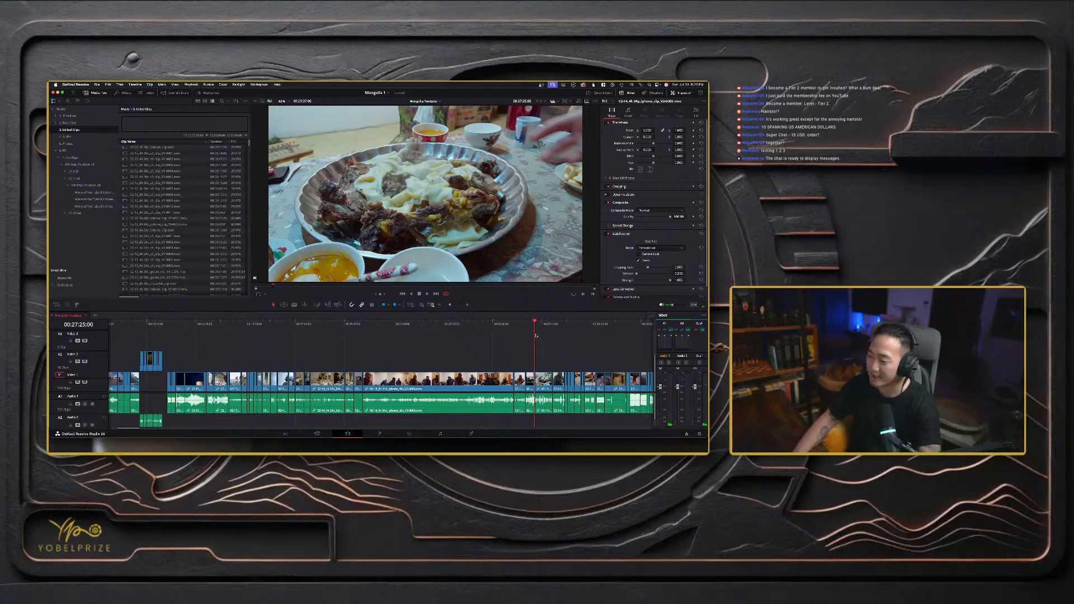
key("space")
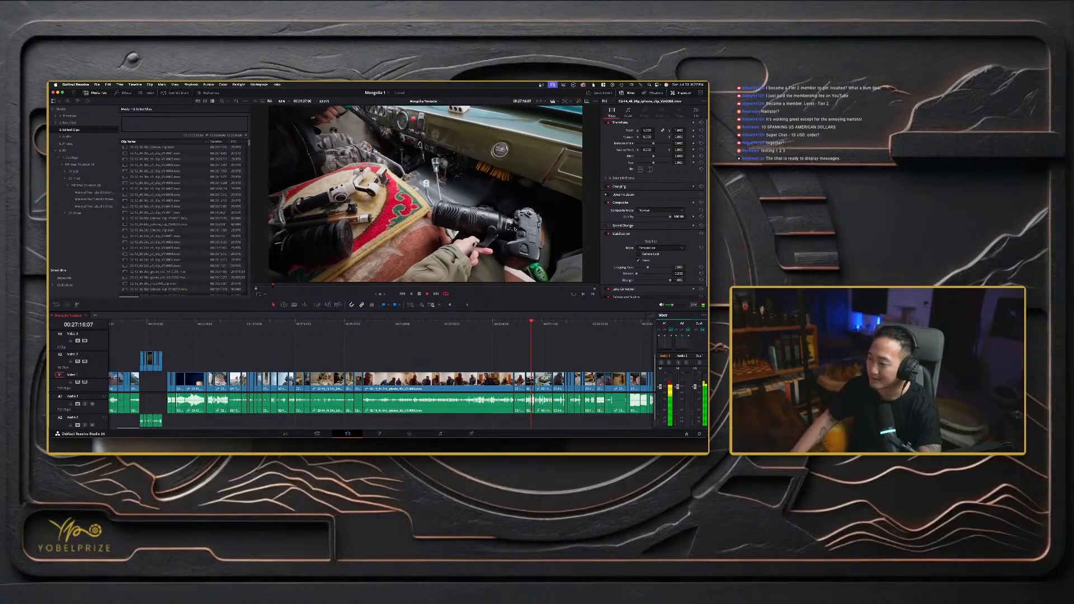
left_click(539, 325)
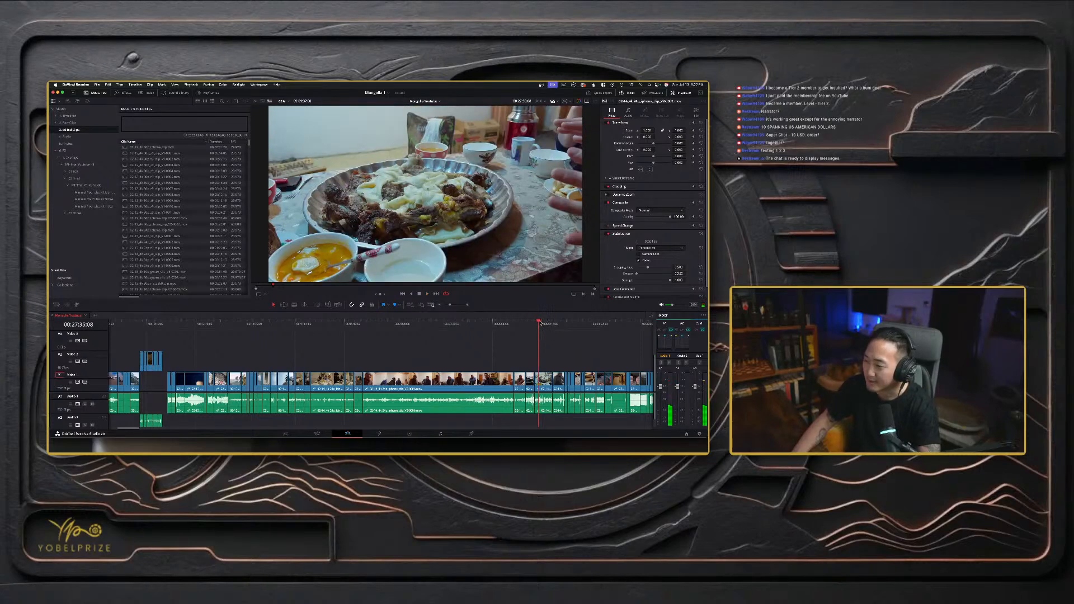
left_click_drag(541, 323, 538, 322)
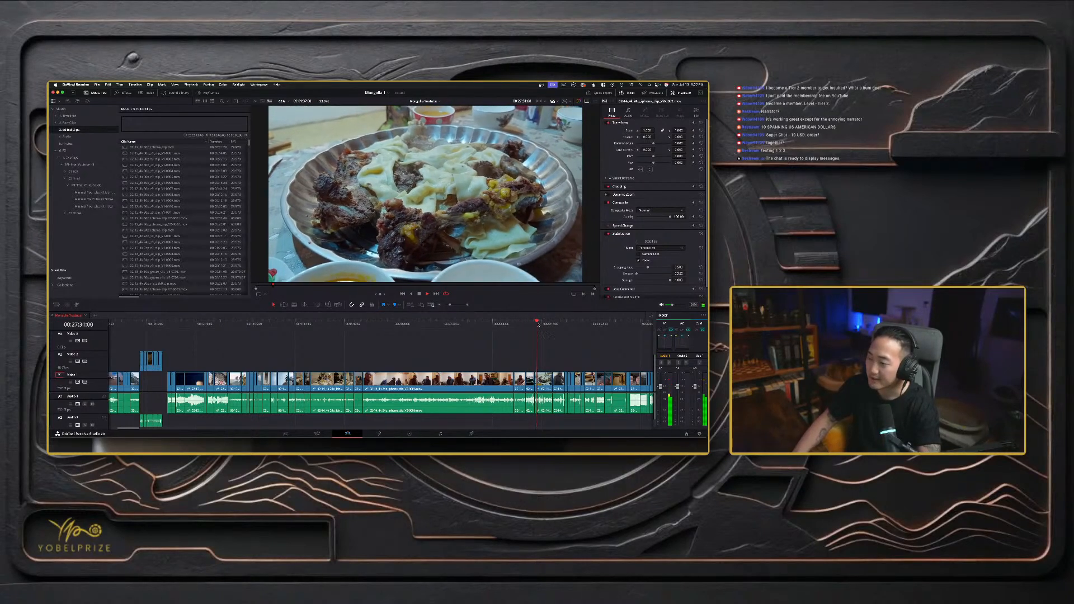
- Skim the dinner footage from the elderly couple at about 28:21 to the vertical meat-serving clip at about 29:54
scroll(538, 325, "up", 4)
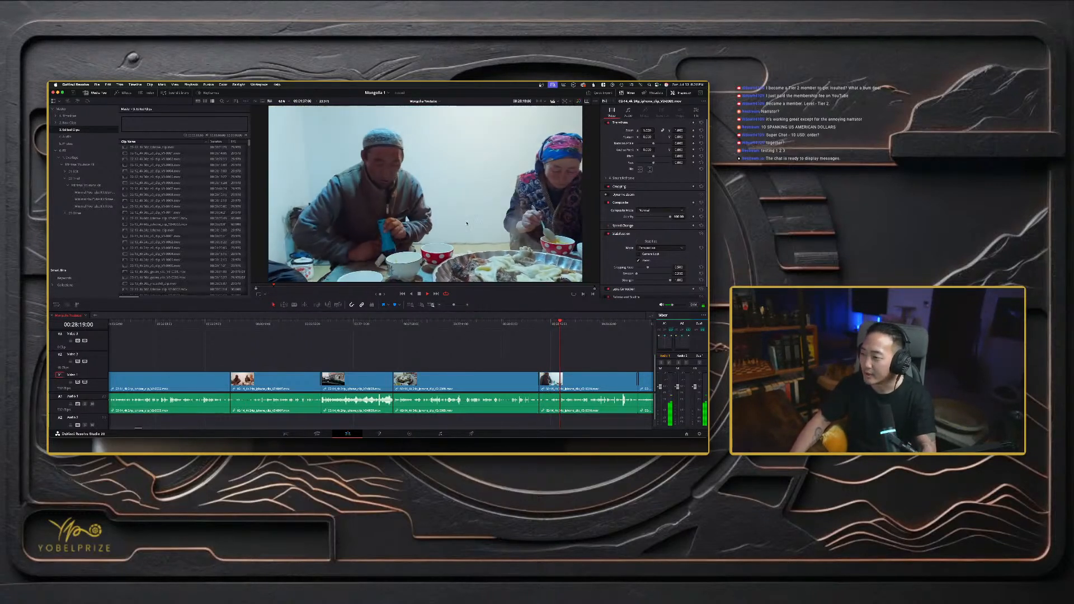
scroll(599, 345, "right", 5)
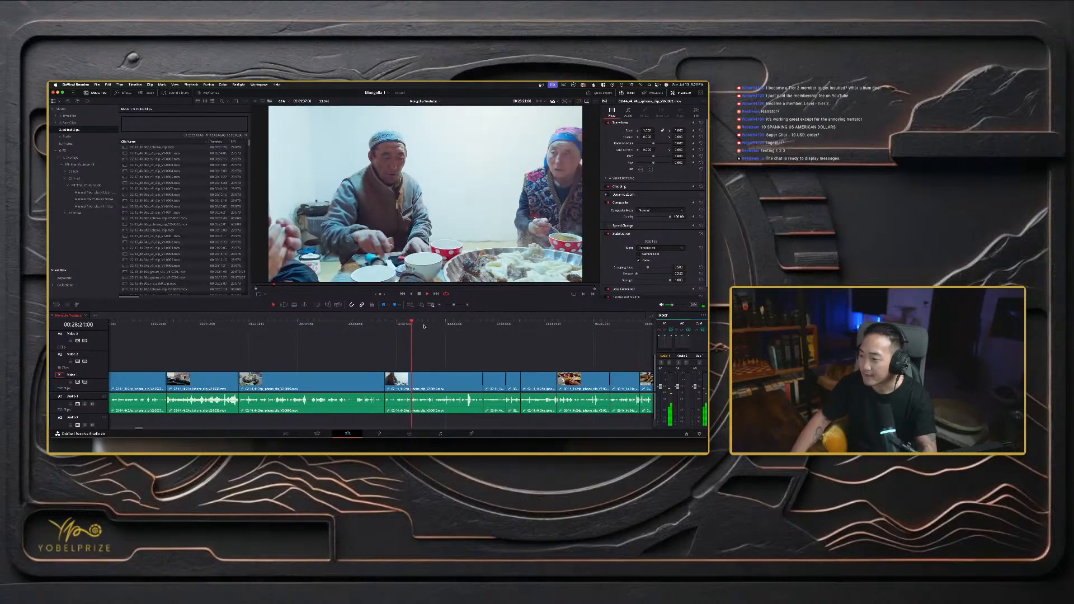
left_click_drag(429, 326, 588, 323)
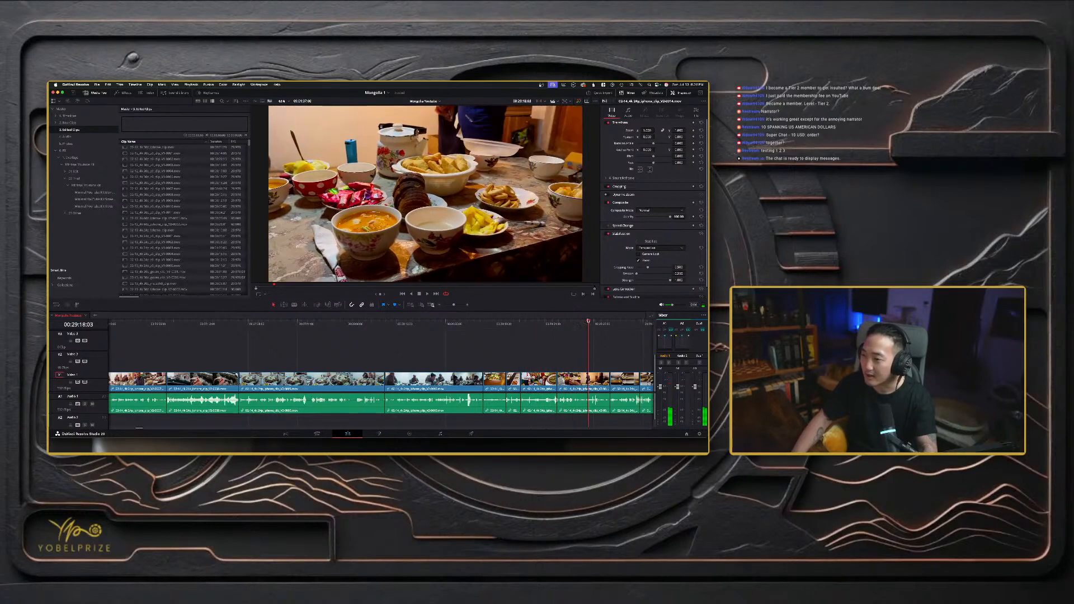
scroll(525, 345, "right", 3)
left_click_drag(497, 331, 607, 324)
scroll(527, 351, "right", 4)
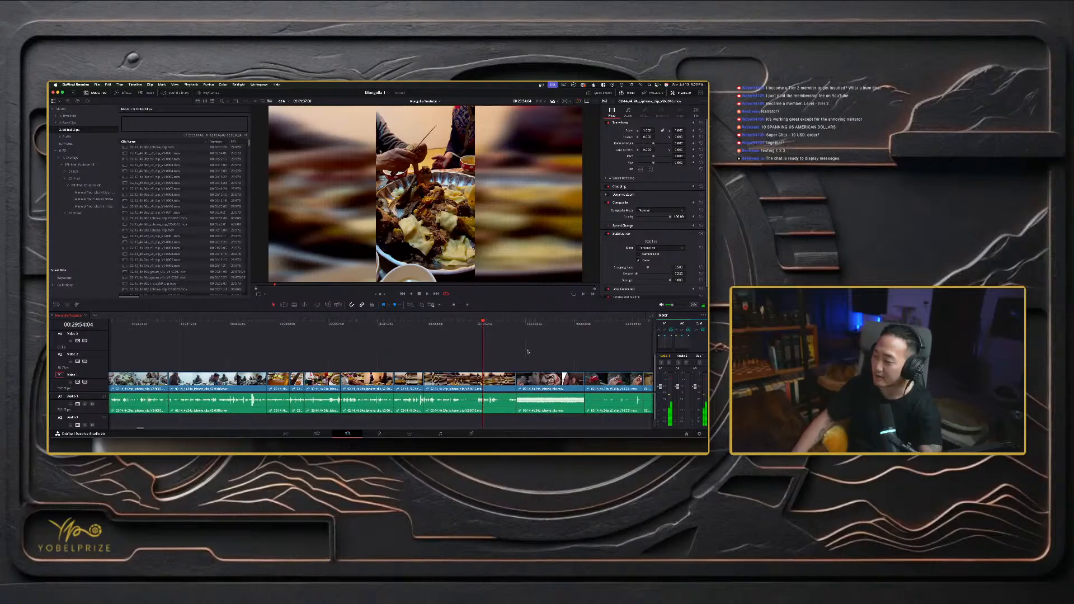
- Skim back past the elderly couple's dinner clip and return the playhead to the first meal's table shot at about 17:05
left_click_drag(494, 327, 192, 340)
scroll(229, 342, "left", 9)
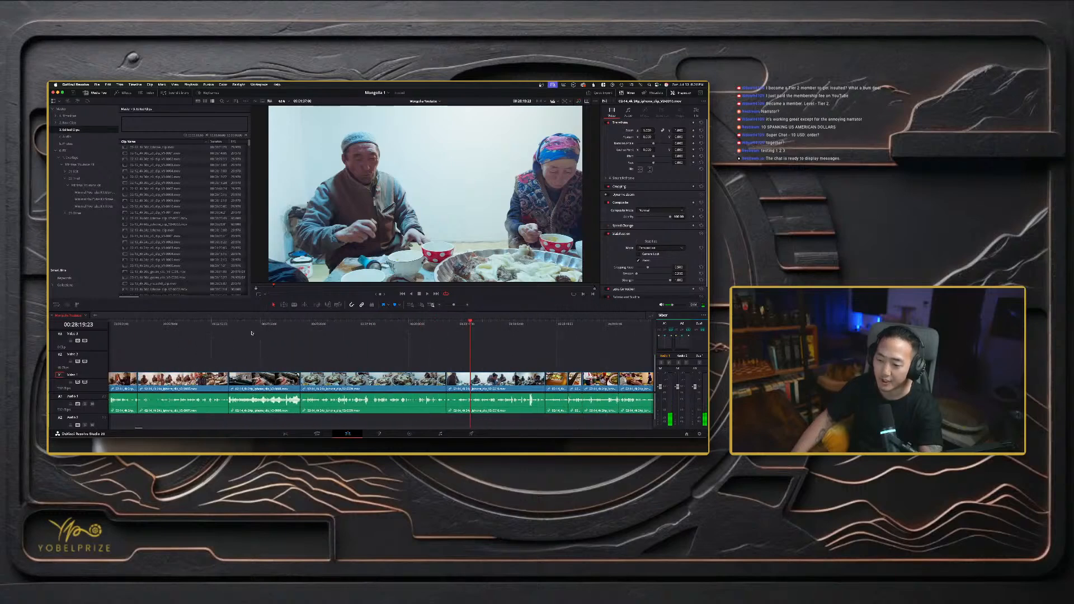
scroll(251, 333, "down", 5)
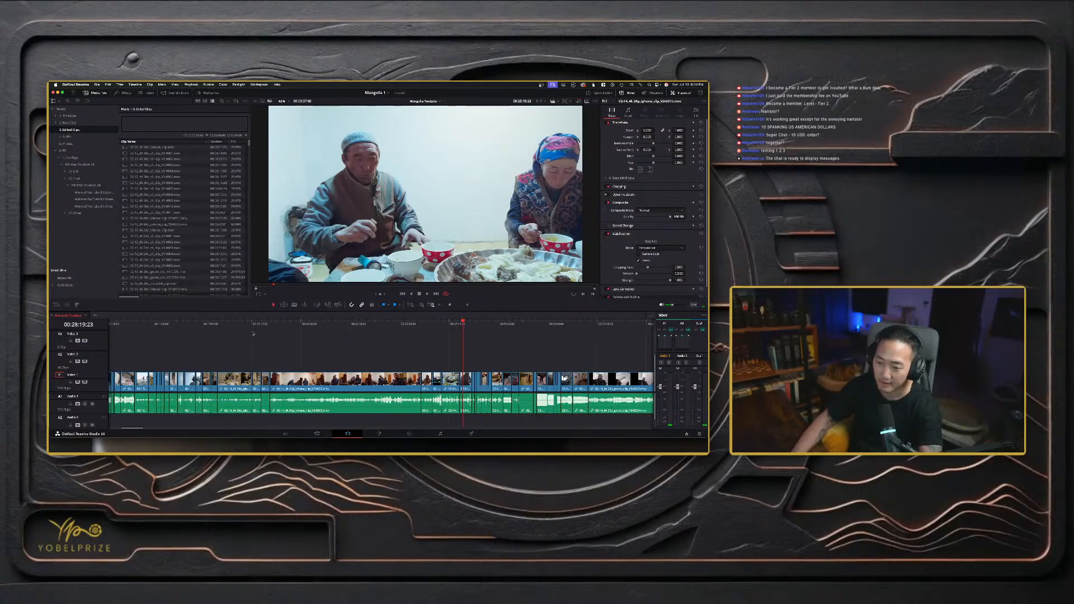
scroll(253, 334, "left", 4)
left_click_drag(345, 327, 326, 327)
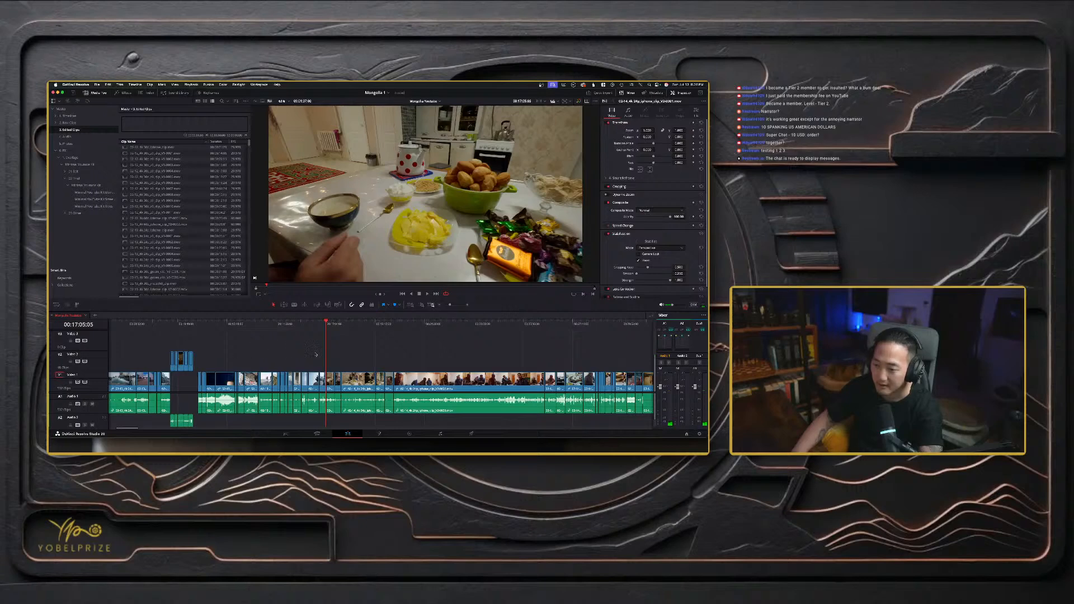
left_click(319, 326)
left_click(326, 326)
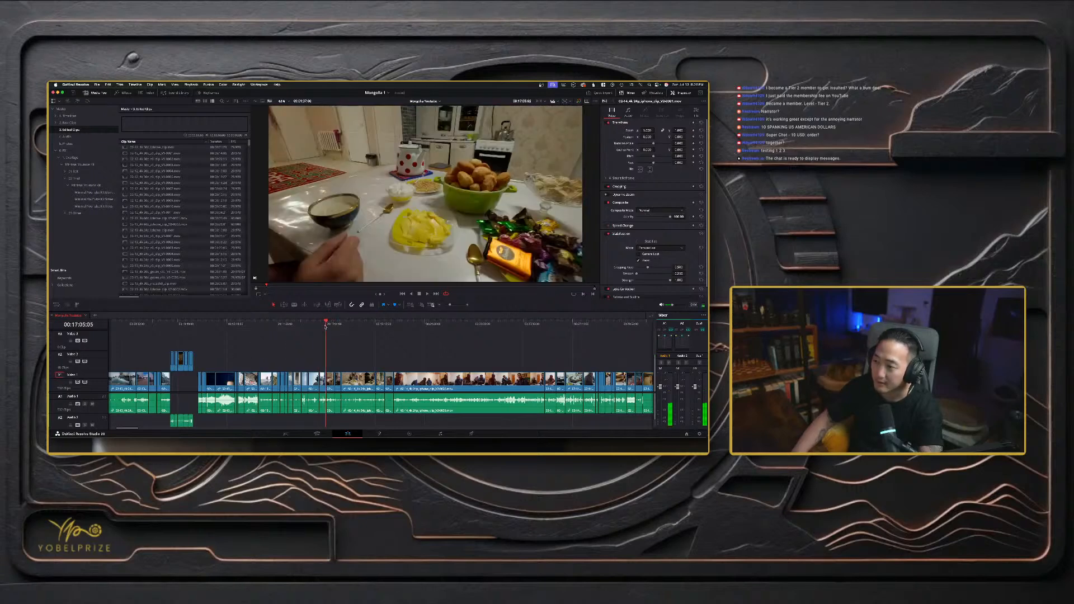
- Assign the Orange clip color to all travel and city clips from about 6:11 up to the first group meal
left_click(320, 327)
left_click_drag(319, 328, 304, 372)
left_click_drag(208, 382, 136, 390)
scroll(223, 386, "left", 5)
right_click(298, 385)
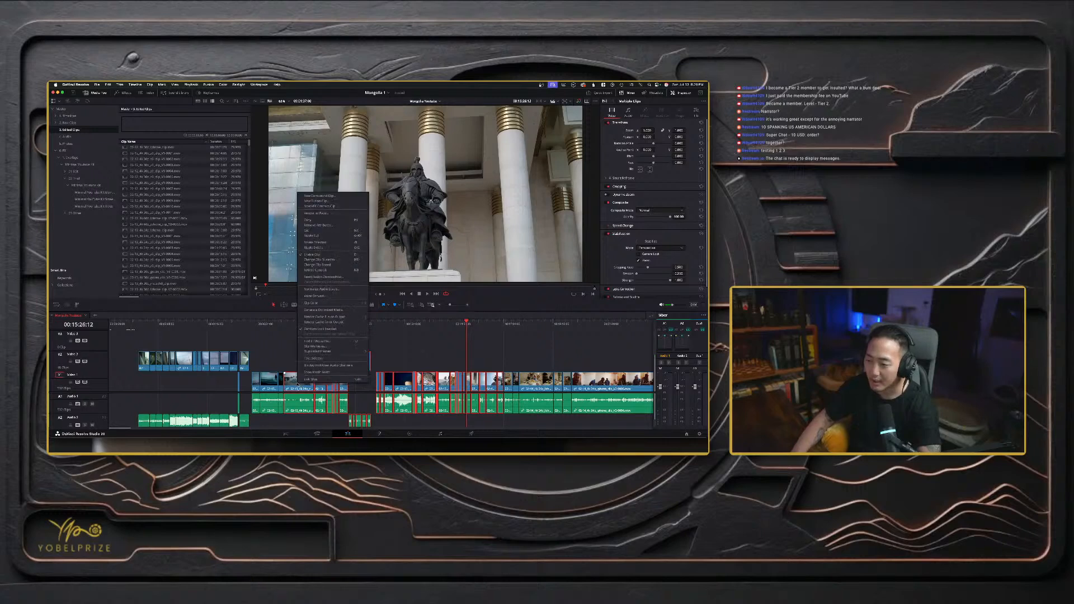
mouse_move(335, 302)
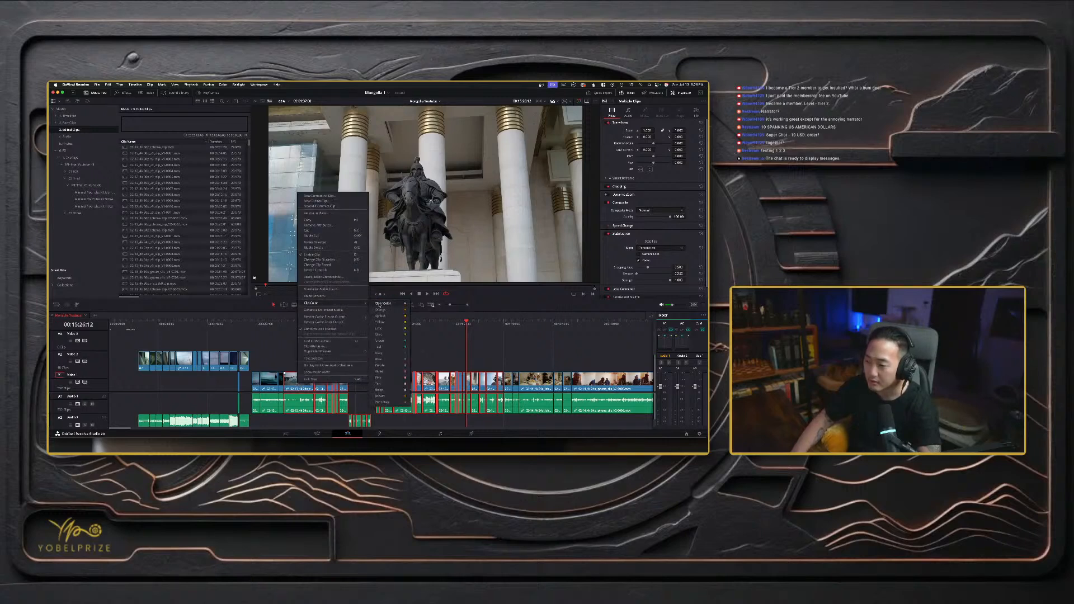
left_click(379, 309)
mouse_move(250, 323)
left_mouse_down()
mouse_move(261, 326)
mouse_move(240, 332)
mouse_move(237, 323)
mouse_move(252, 325)
left_mouse_up()
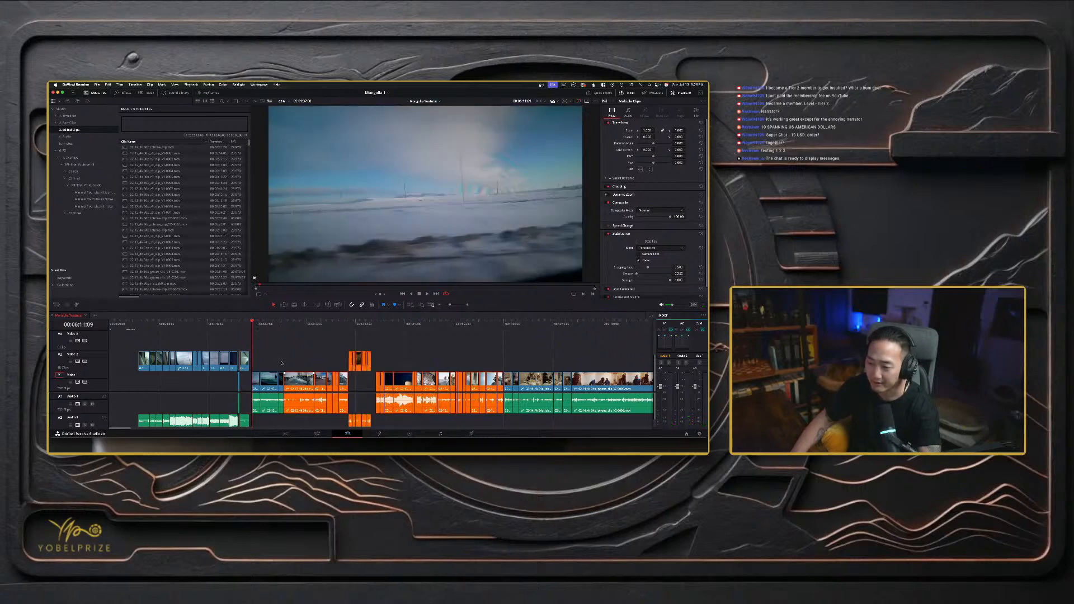
right_click(259, 378)
mouse_move(279, 298)
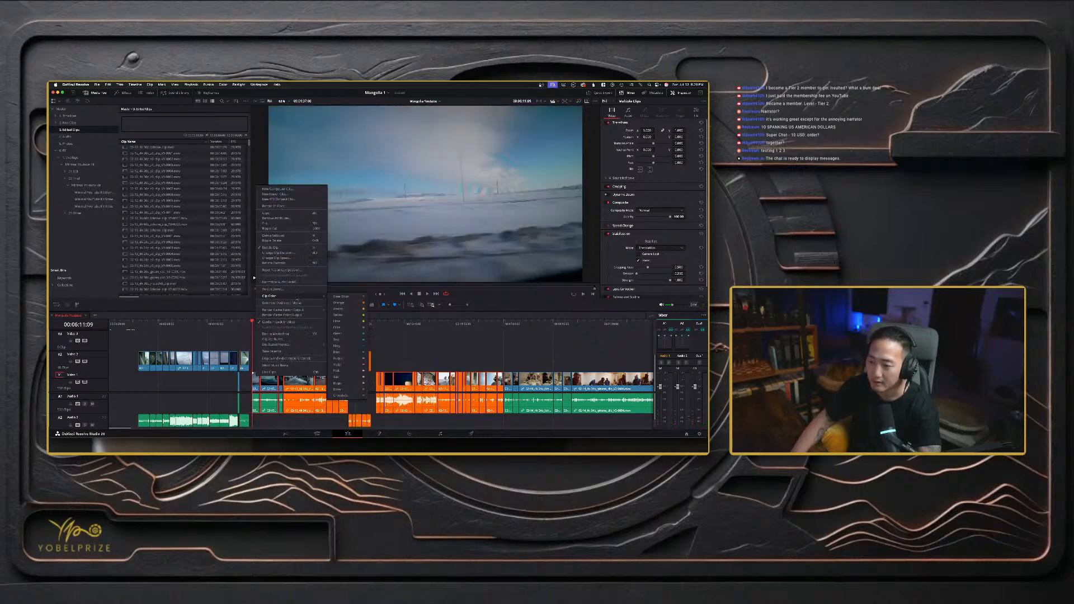
left_click(339, 302)
- Move the orange Video 2 clips down into the gap on Video 1 and ripple delete the leftover gap
left_click_drag(396, 348, 368, 379)
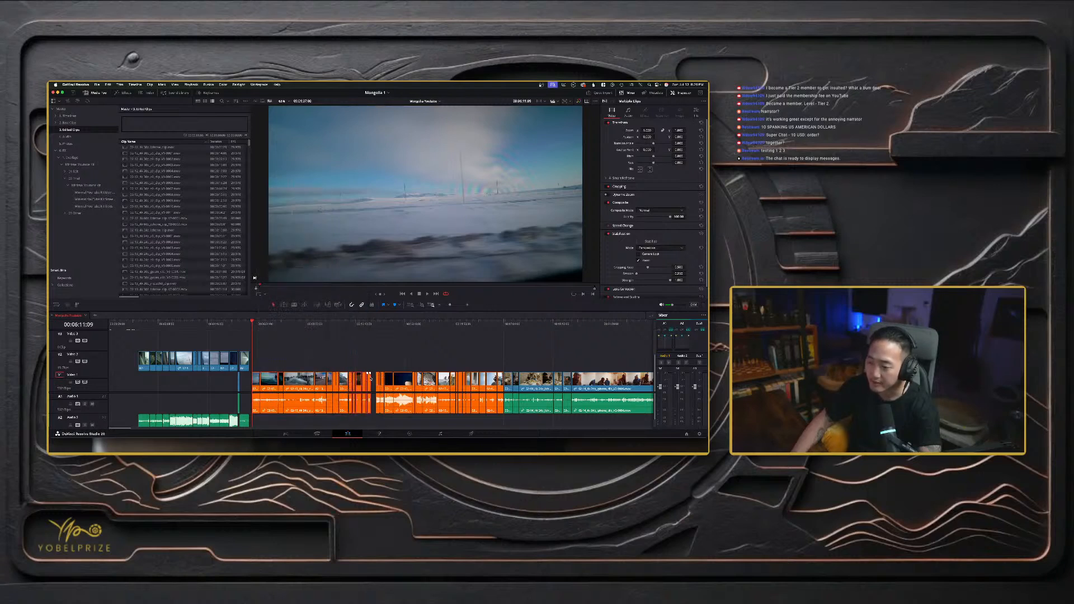
left_click(373, 376)
key("Delete")
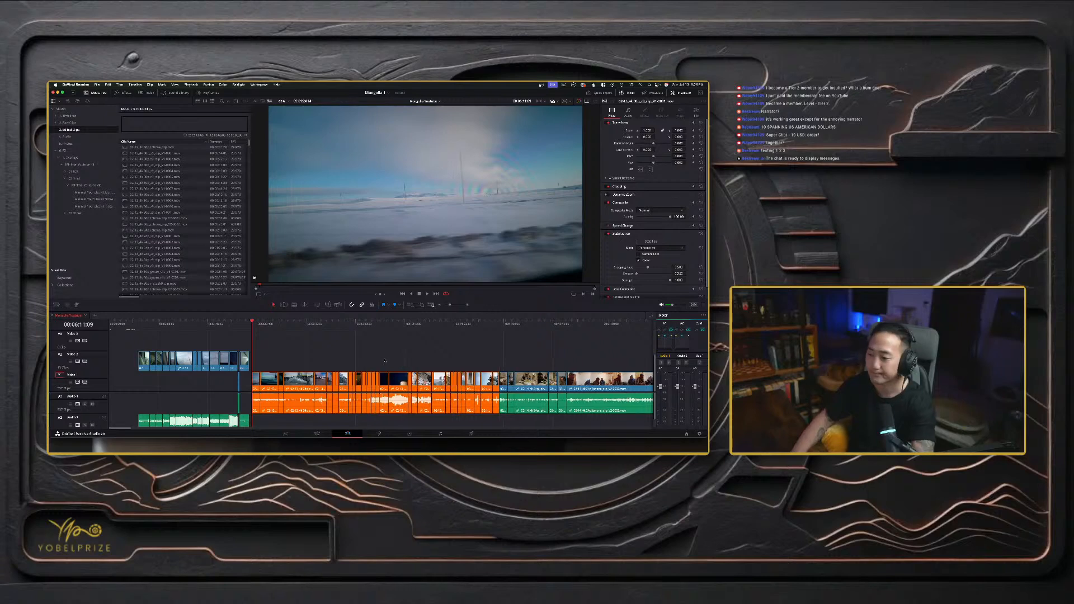
- Skim from the restaurant menu at about 28:39 to the airplane stairs at about 32:11 and play on to the bus selfie
scroll(386, 361, "right", 5)
left_click_drag(345, 329, 619, 323)
scroll(537, 351, "right", 5)
scroll(537, 351, "right", 3)
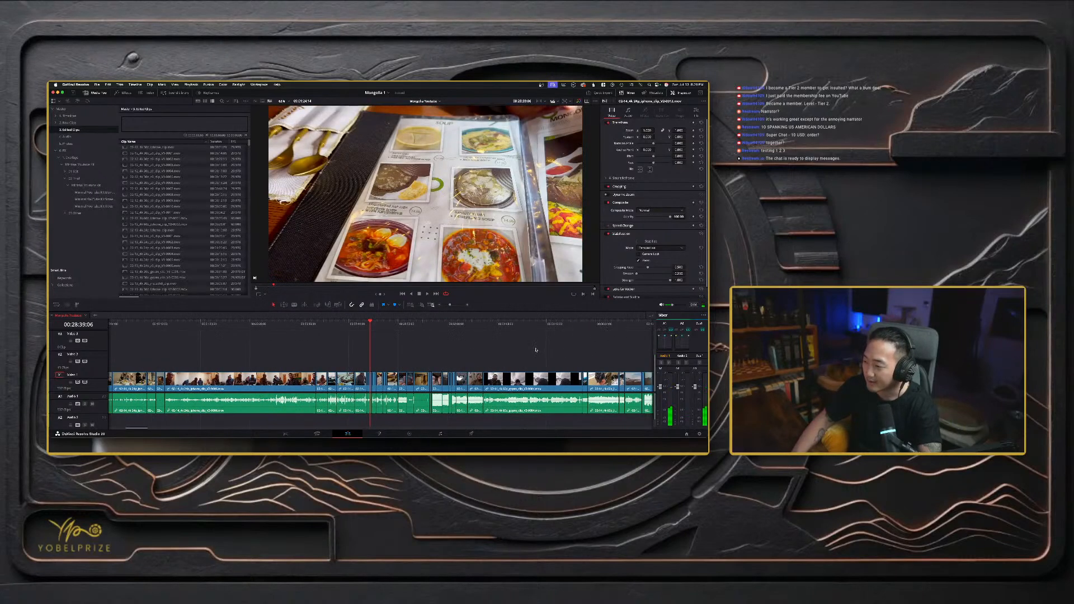
mouse_move(465, 328)
left_mouse_down()
mouse_move(405, 327)
mouse_move(460, 325)
left_mouse_up()
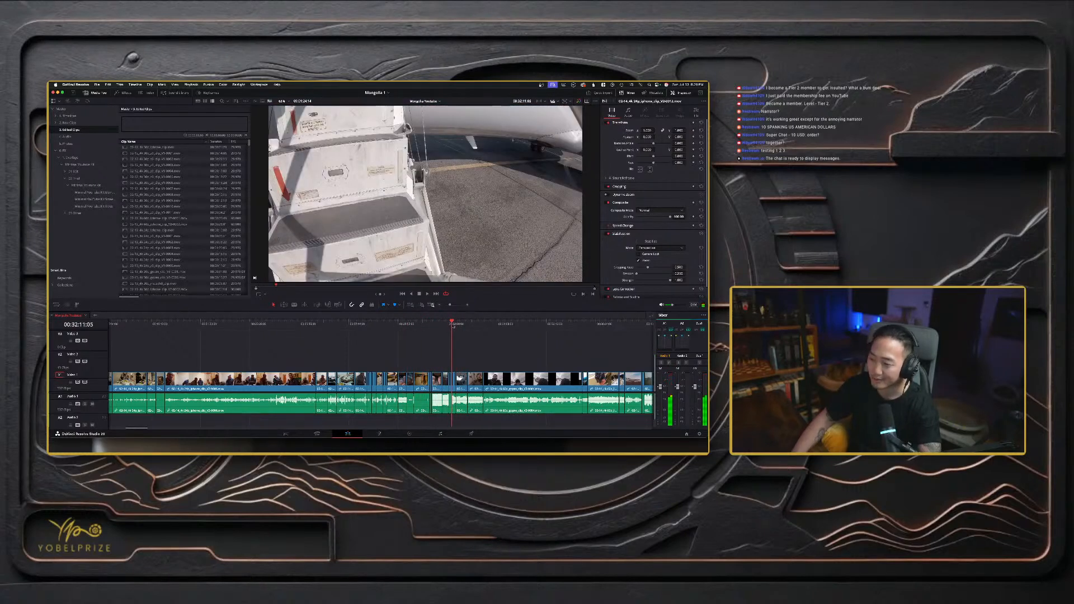
scroll(460, 328, "up", 2)
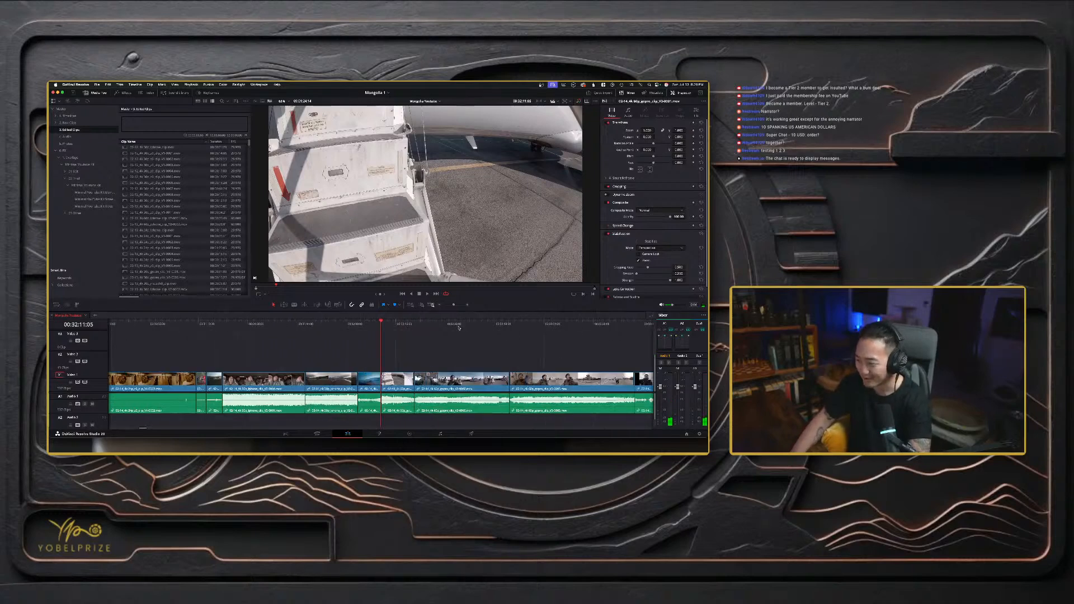
mouse_move(363, 328)
left_mouse_down()
mouse_move(394, 326)
mouse_move(384, 330)
left_mouse_up()
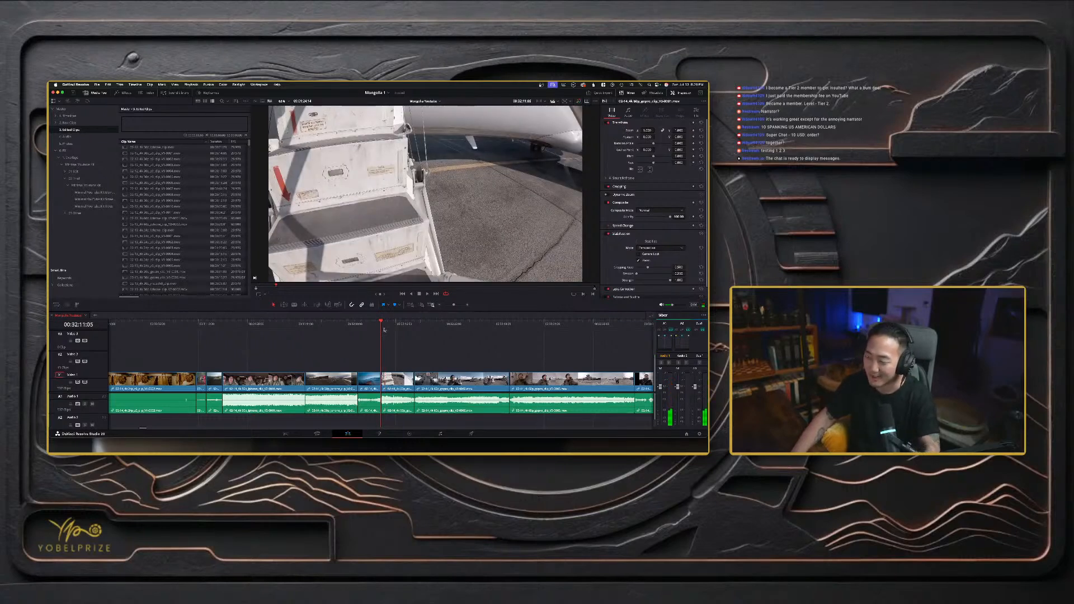
key("space")
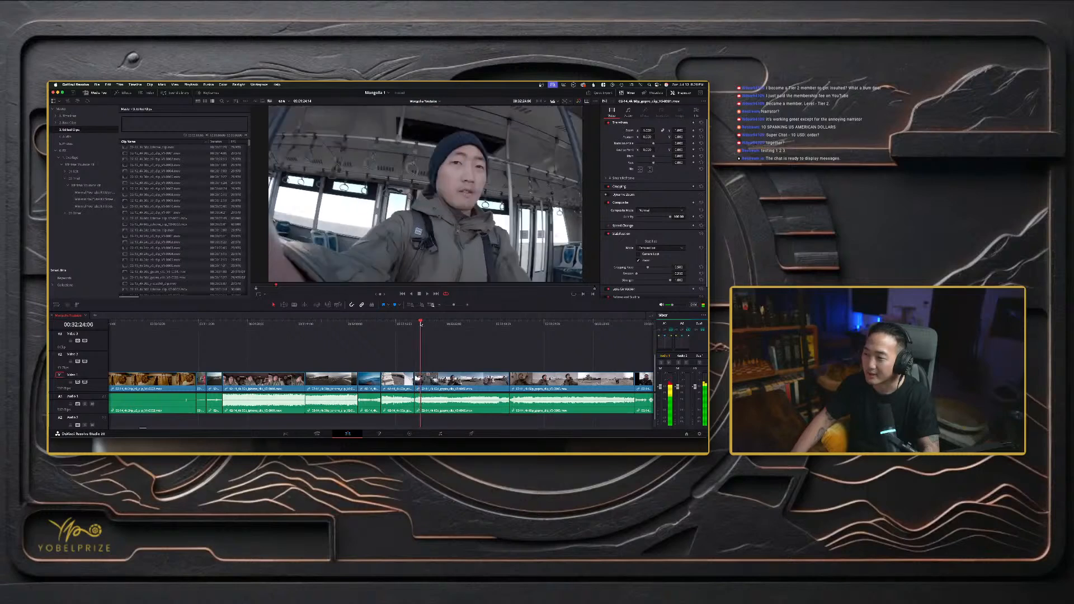
- Move the airplane exit clip from about 32:11 to Video 2, directly after the orange clips
mouse_move(406, 327)
left_mouse_down()
mouse_move(431, 327)
mouse_move(395, 328)
mouse_move(406, 329)
left_mouse_up()
key("super+minus")
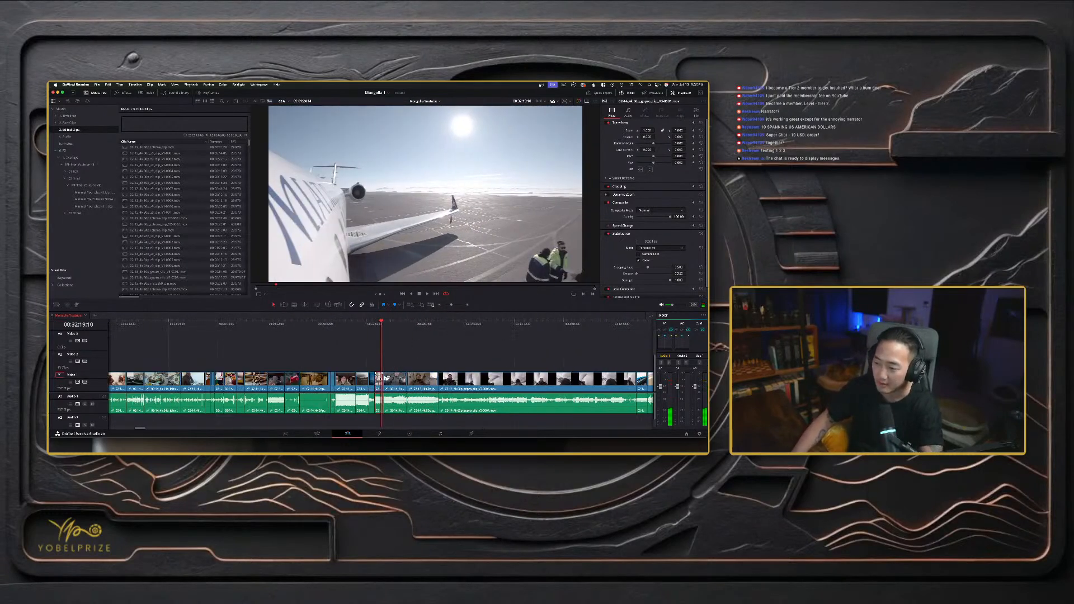
scroll(280, 363, "left", 6)
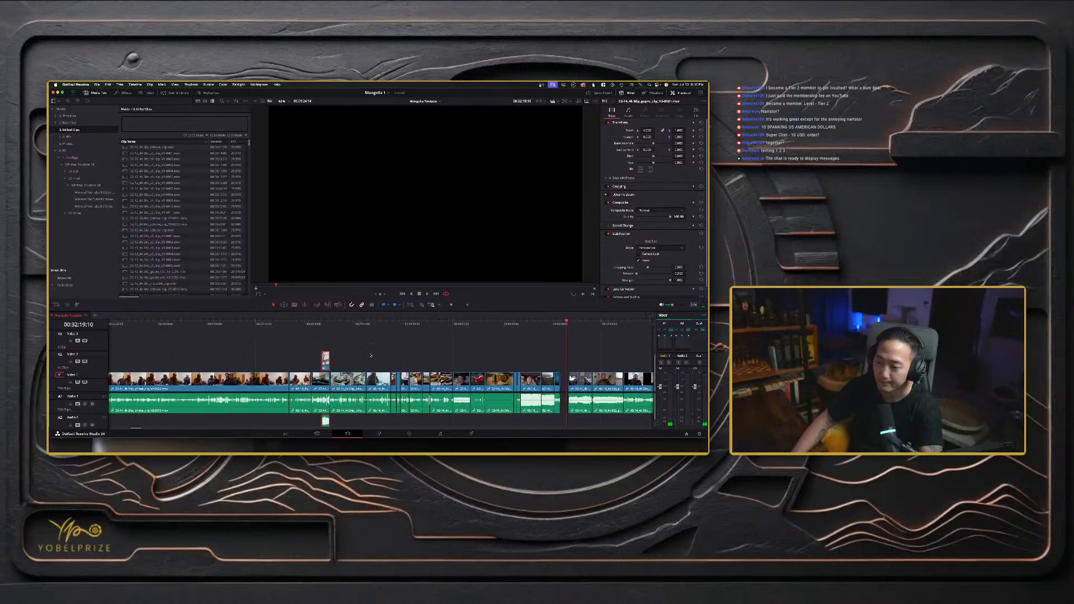
key("super+minus")
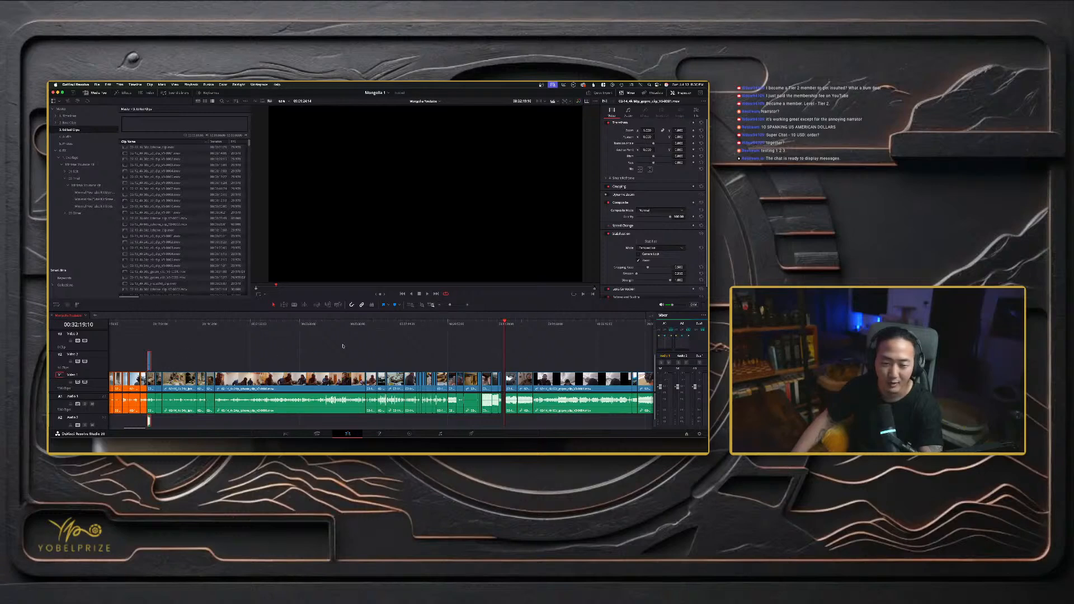
- Check the bus selfie clip starting at about 32:22 and lift it from Video 1 to Video 2
left_click(508, 326)
key("super+equal")
key("super+equal")
key("super+equal")
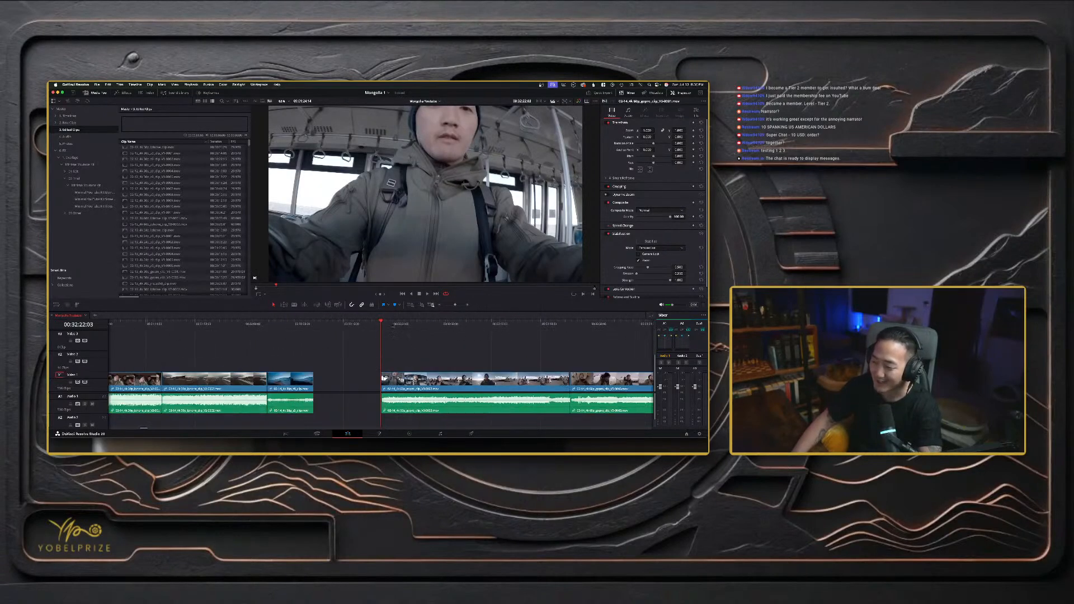
left_click(416, 323)
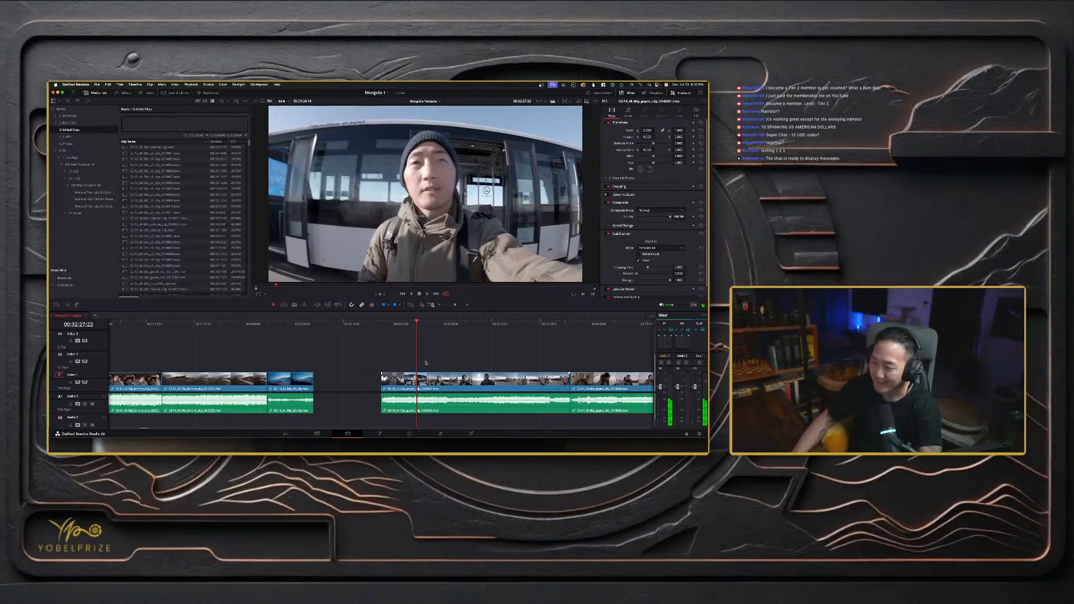
left_click_drag(425, 380, 420, 361)
key("super+minus")
key("super+minus")
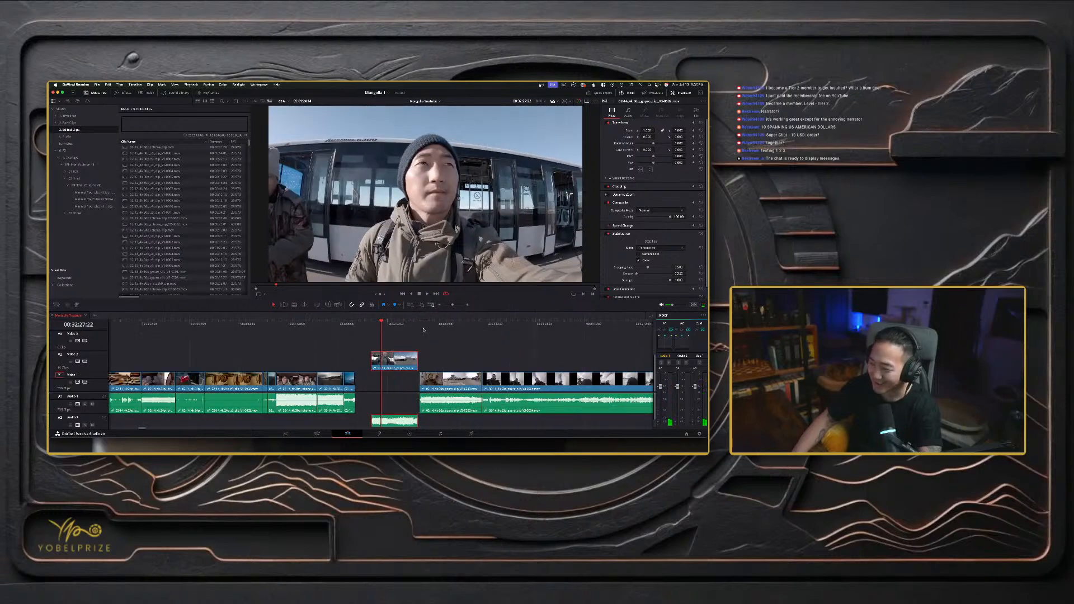
- Review the airport arrival clip starting at about 32:52 and move it to Video 2 above the family dinner footage
left_click_drag(424, 325, 464, 324)
scroll(462, 356, "left", 3)
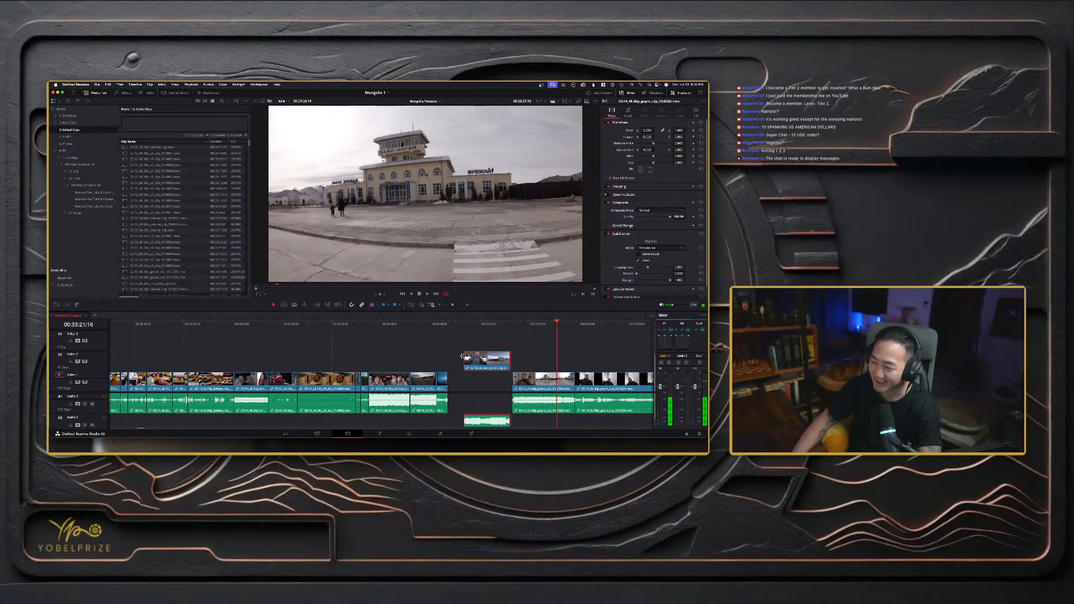
key("super+minus")
left_click(476, 325)
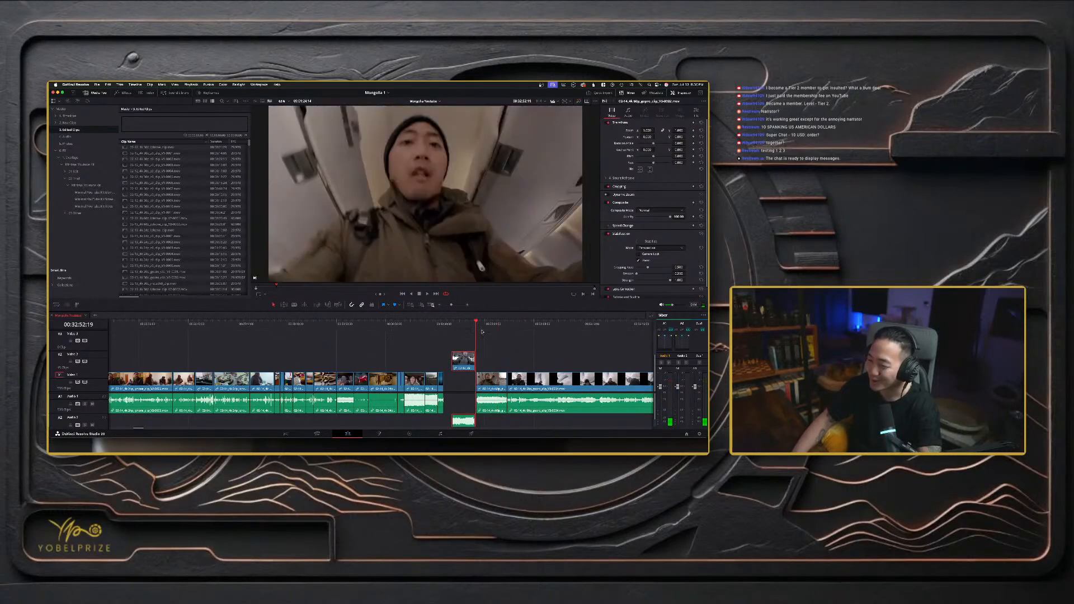
key("super+minus")
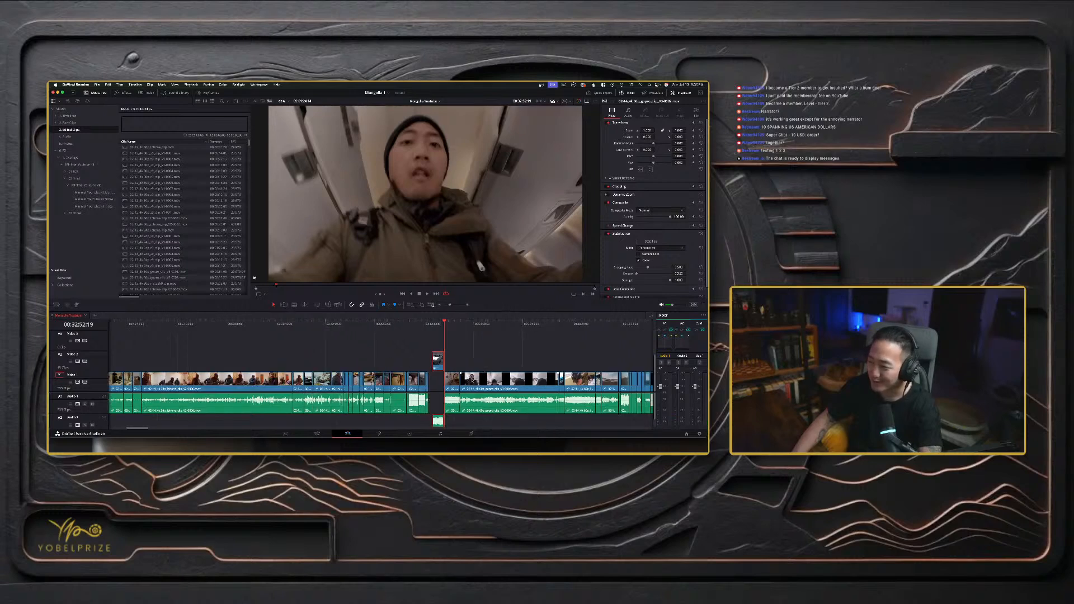
left_click_drag(452, 382, 213, 365)
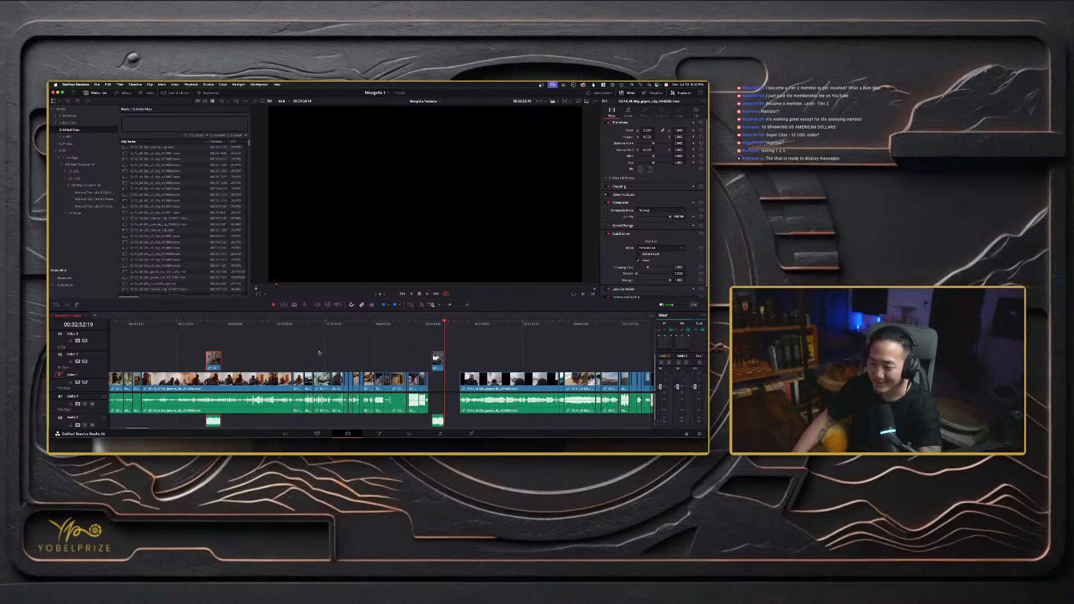
- Split the bus selfie clip at about 32:36 and move both pieces on Video 2 back to about 21:05
left_click_drag(428, 324, 439, 324)
key("super+b")
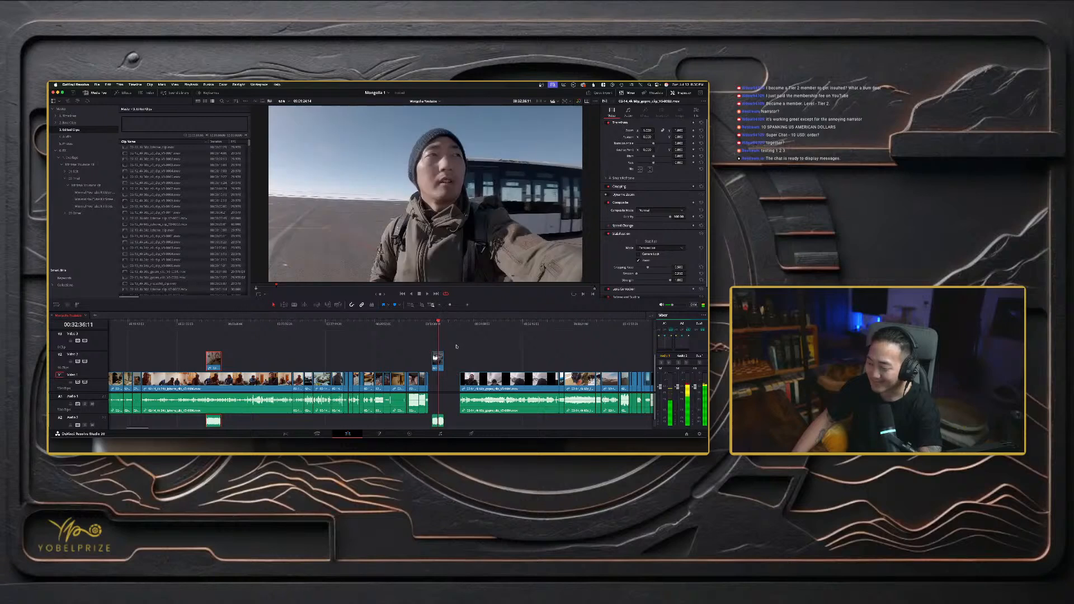
scroll(505, 347, "left", 3)
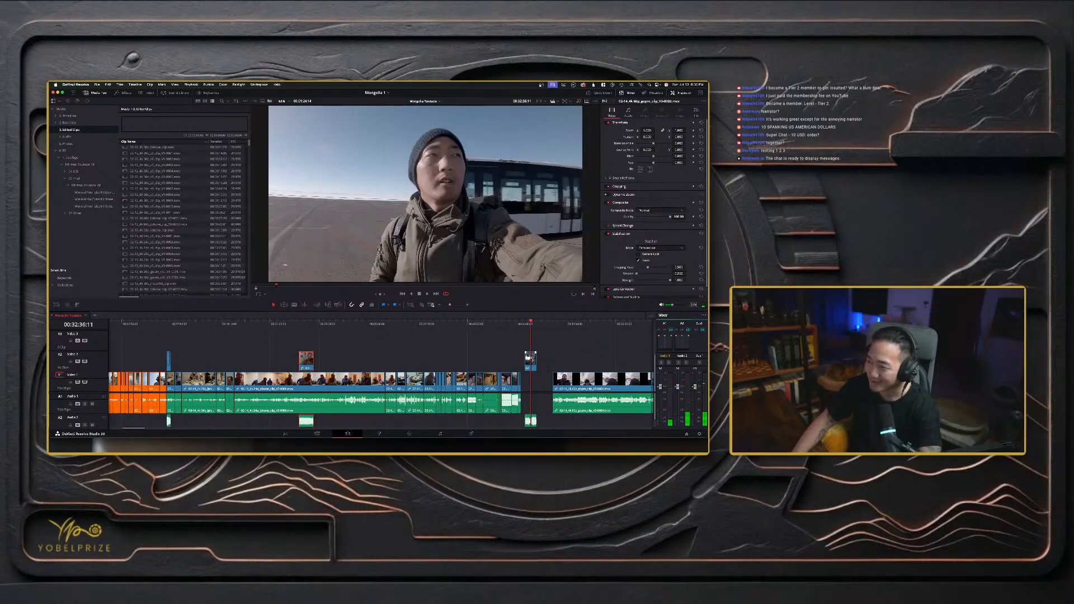
left_click_drag(528, 358, 312, 326)
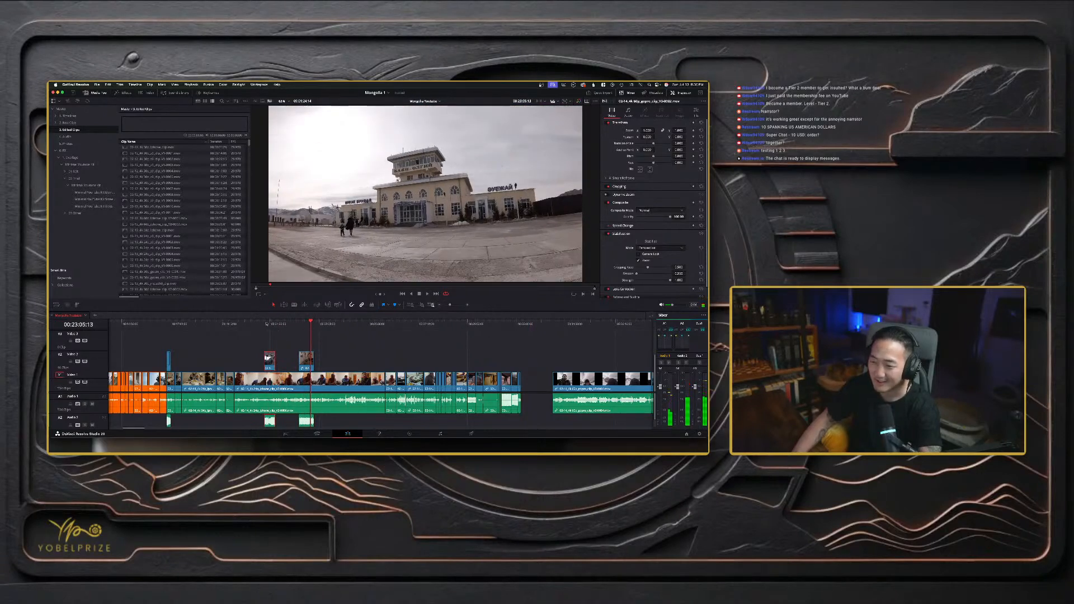
- Place the airport arrival clip directly after the airplane exit clip on Video 2, followed by the bus selfie pieces
left_click(267, 323)
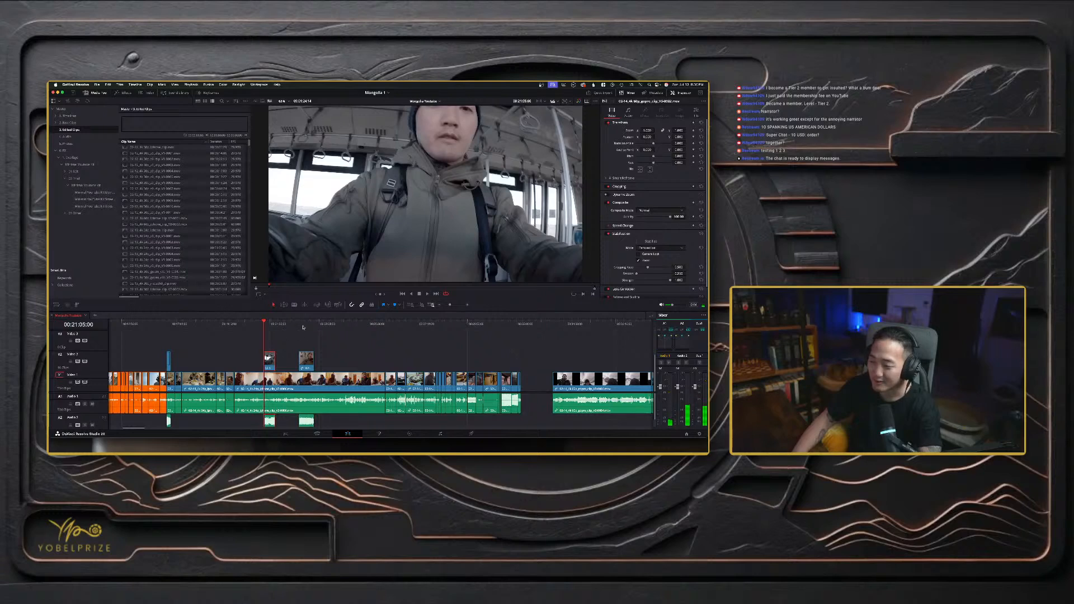
left_click_drag(301, 326, 180, 361)
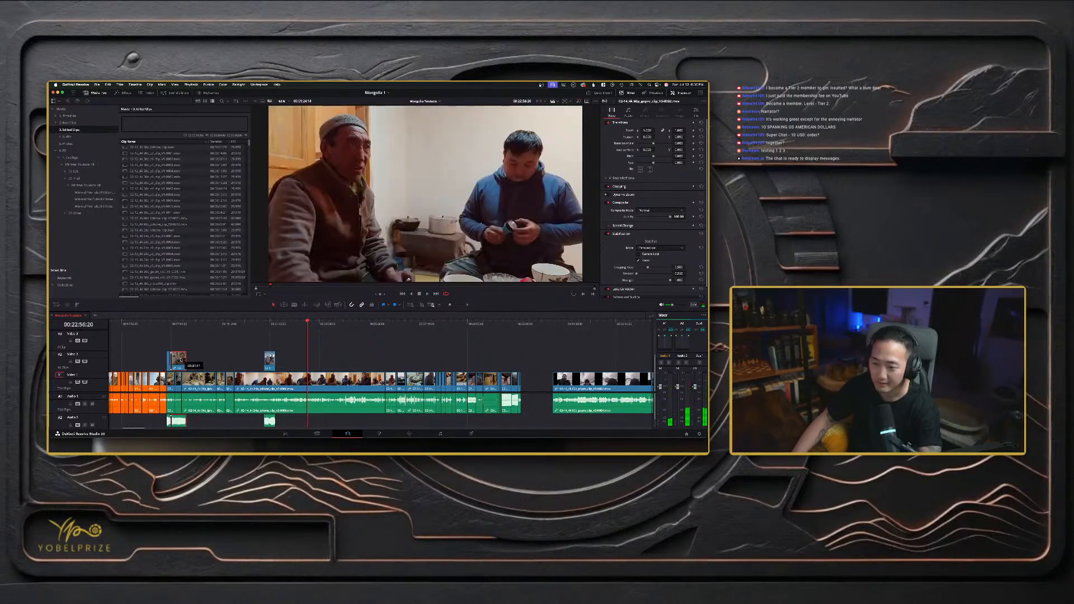
left_click_drag(270, 359, 202, 362)
- Select the Video 1 clips from the first meal up to the gap and shift them later to close it
key("super+minus")
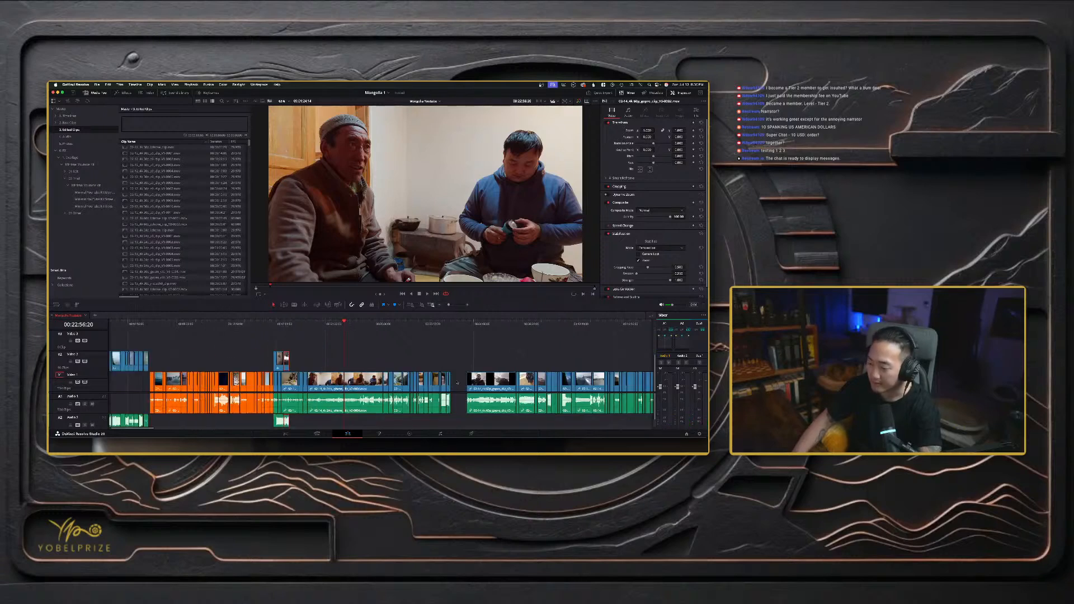
left_click_drag(457, 384, 296, 382)
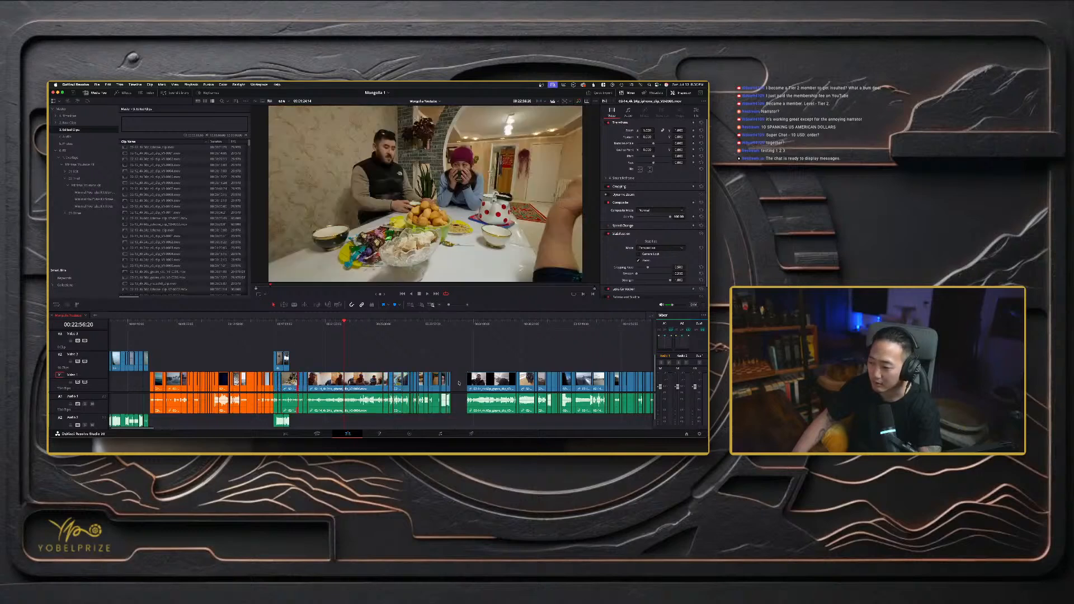
left_click_drag(459, 383, 322, 385)
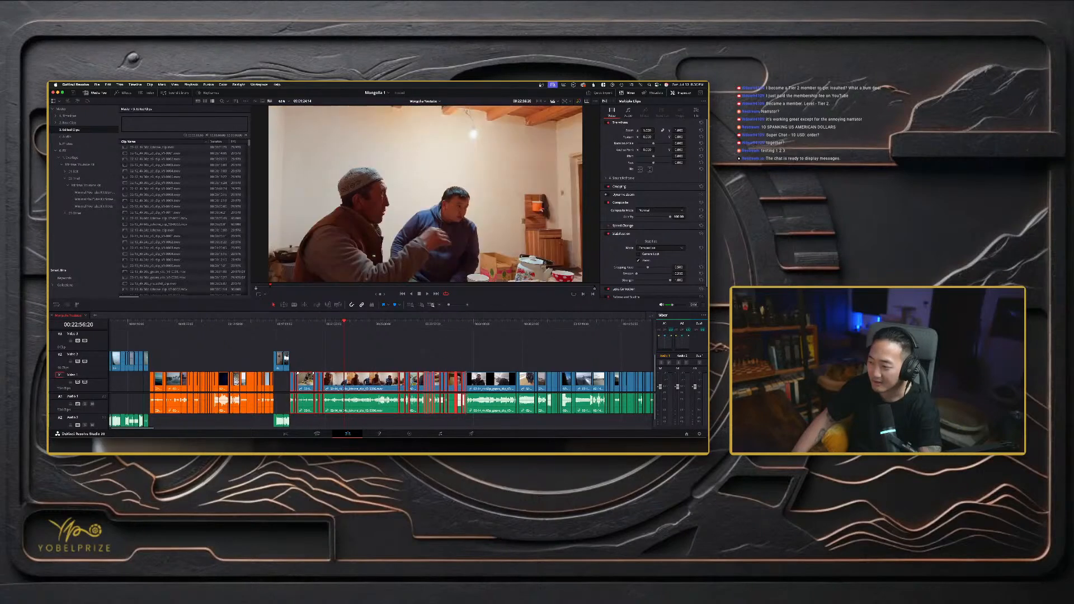
- Play and skim the rearranged airplane exit, airport arrival and bus selfie clips from about 16:53 to 17:59
left_click(274, 324)
key("space")
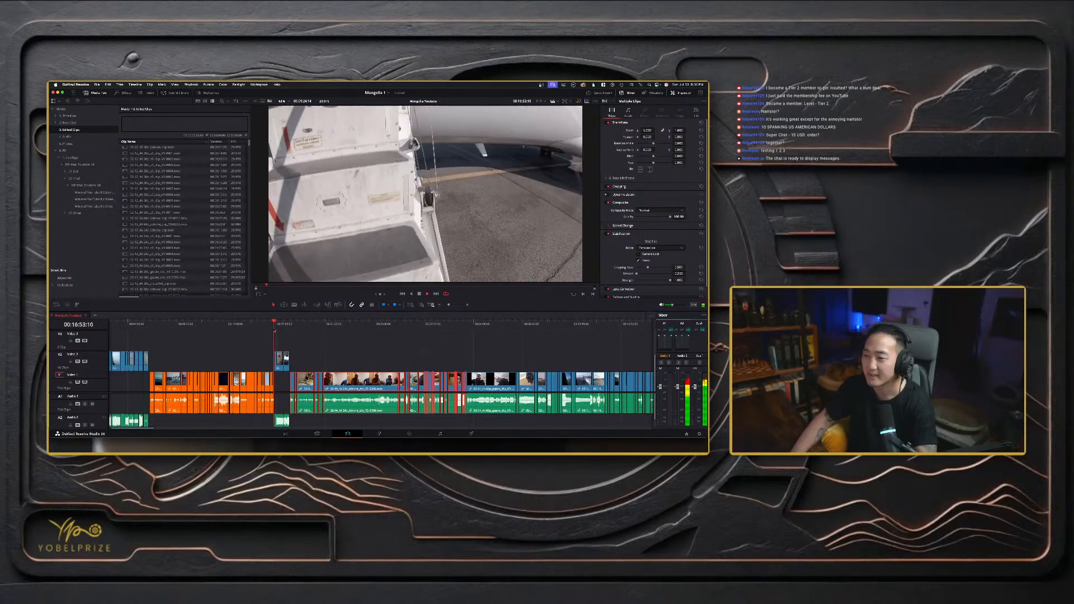
scroll(457, 384, "up", 3)
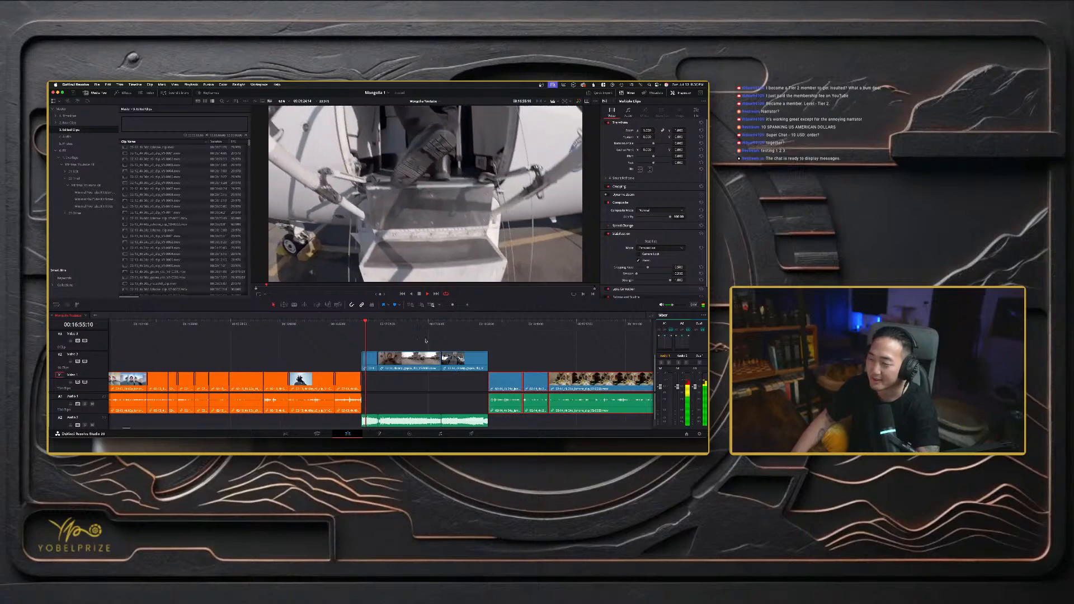
left_click(378, 324)
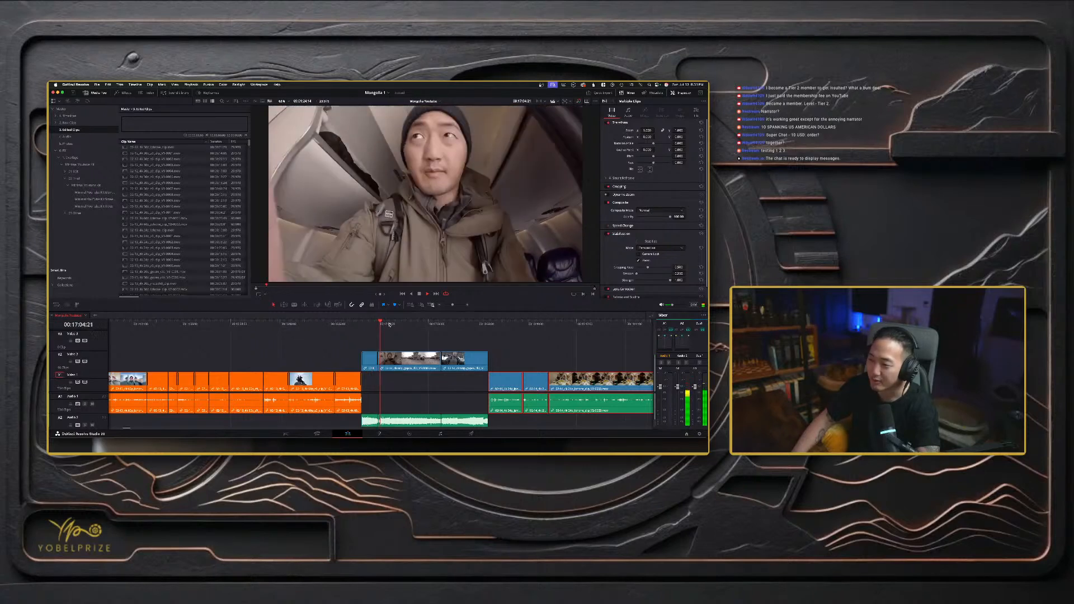
left_click(402, 324)
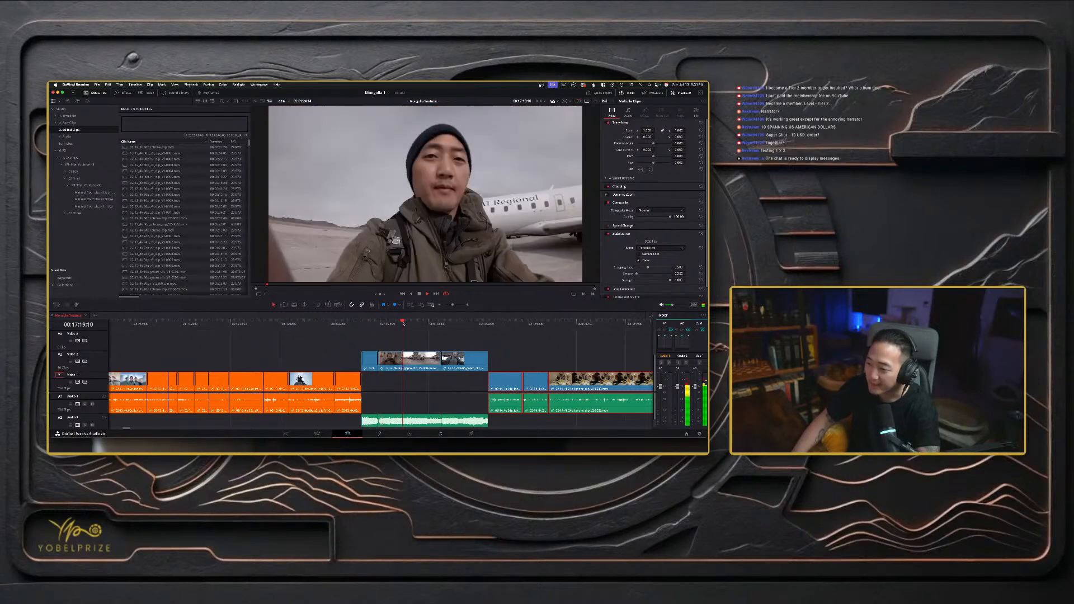
left_click(389, 324)
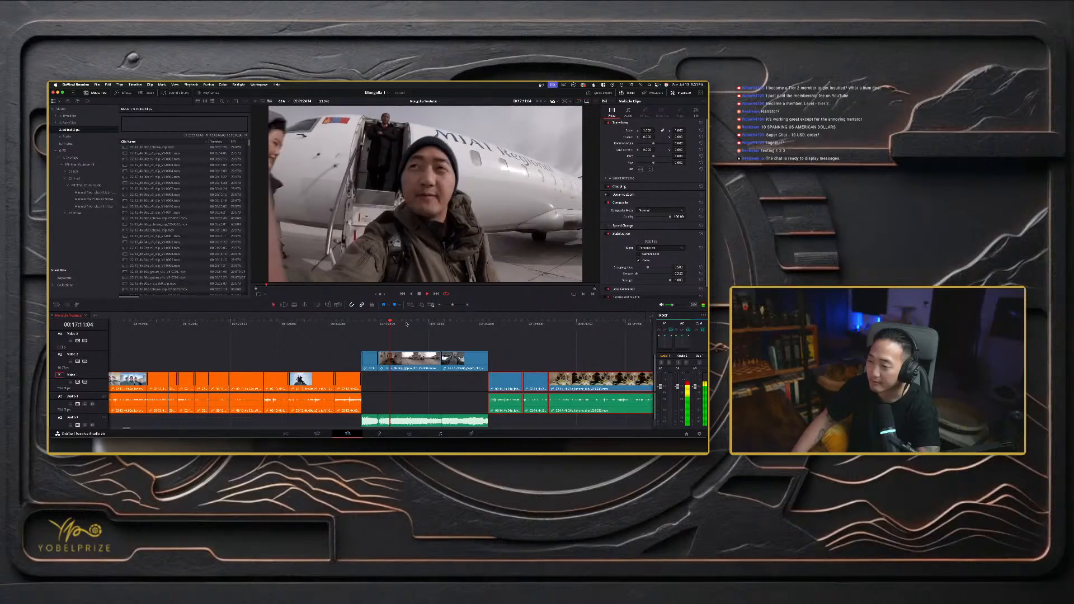
left_click(441, 324)
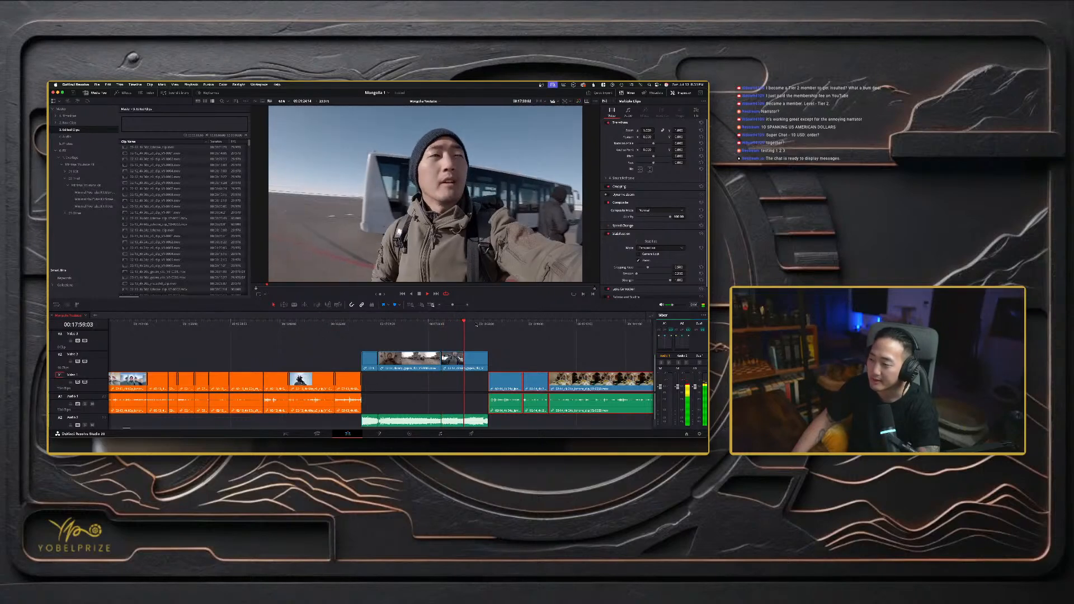
- Reorder the airport clips on Video 2 so both bus selfie pieces come before the airplane exit and airport arrival clips
left_click(475, 324)
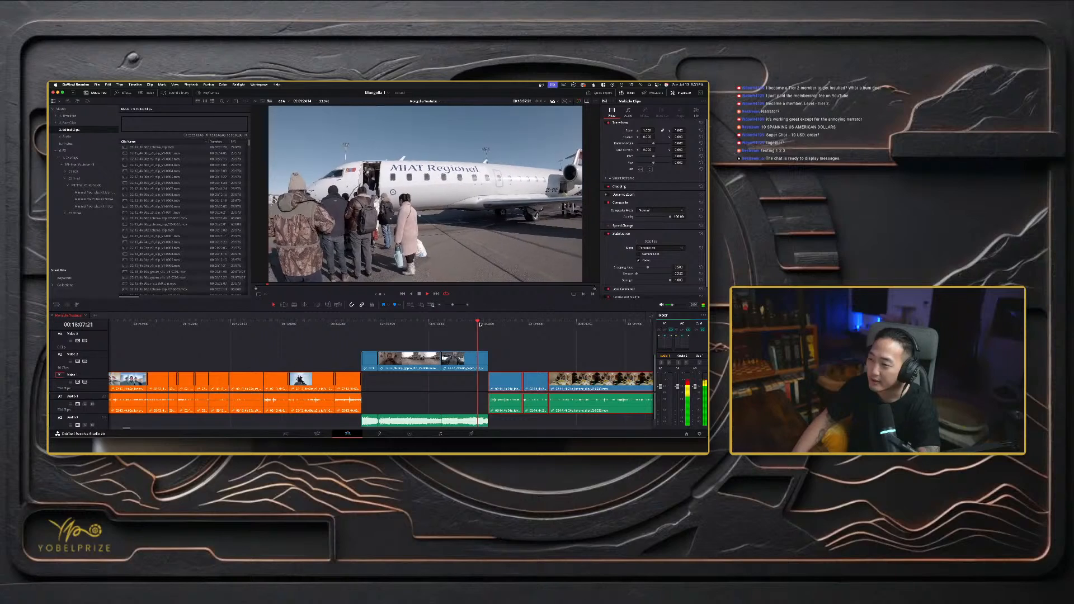
left_click_drag(465, 360, 410, 359)
left_click_drag(412, 359, 459, 360)
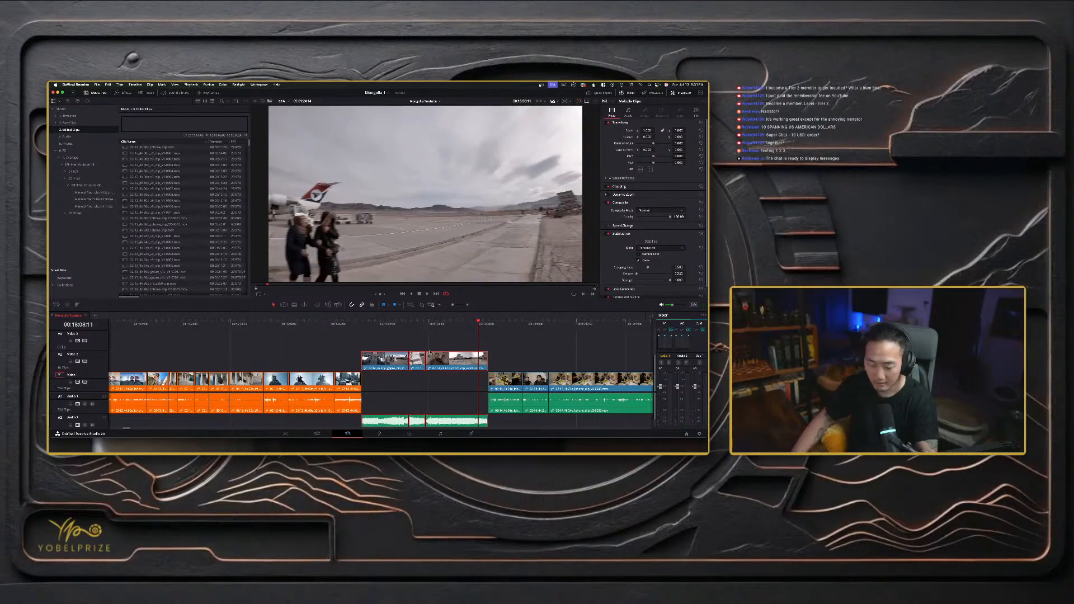
- Find the van selfie and road clips on Video 1 and play them from about 32:42 to 33:12
key("super+minus")
key("super+minus")
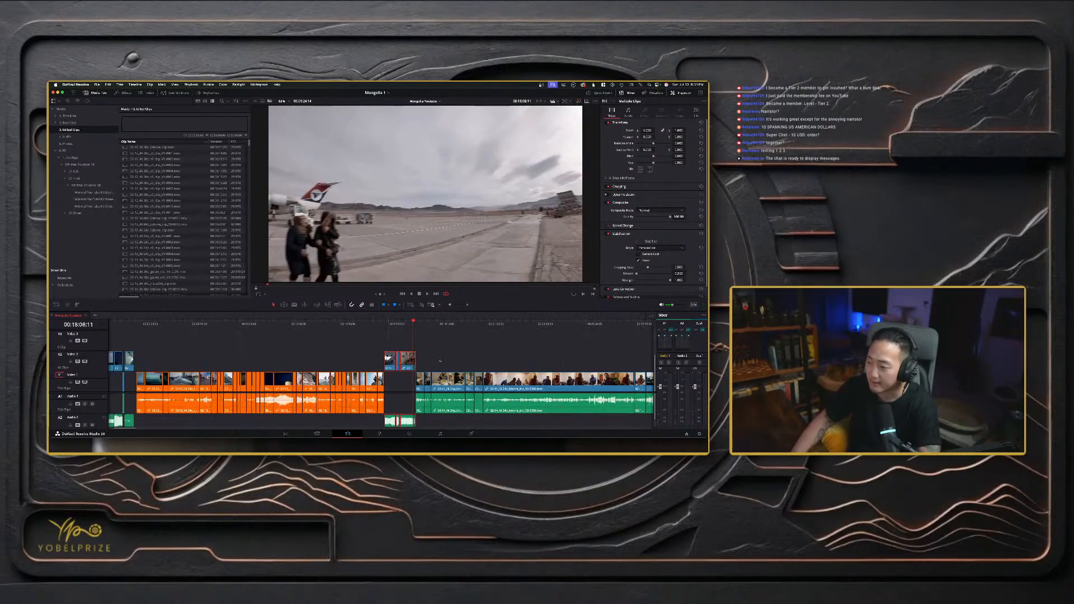
scroll(439, 358, "right", 4)
scroll(438, 358, "right", 3)
left_click_drag(358, 325, 413, 325)
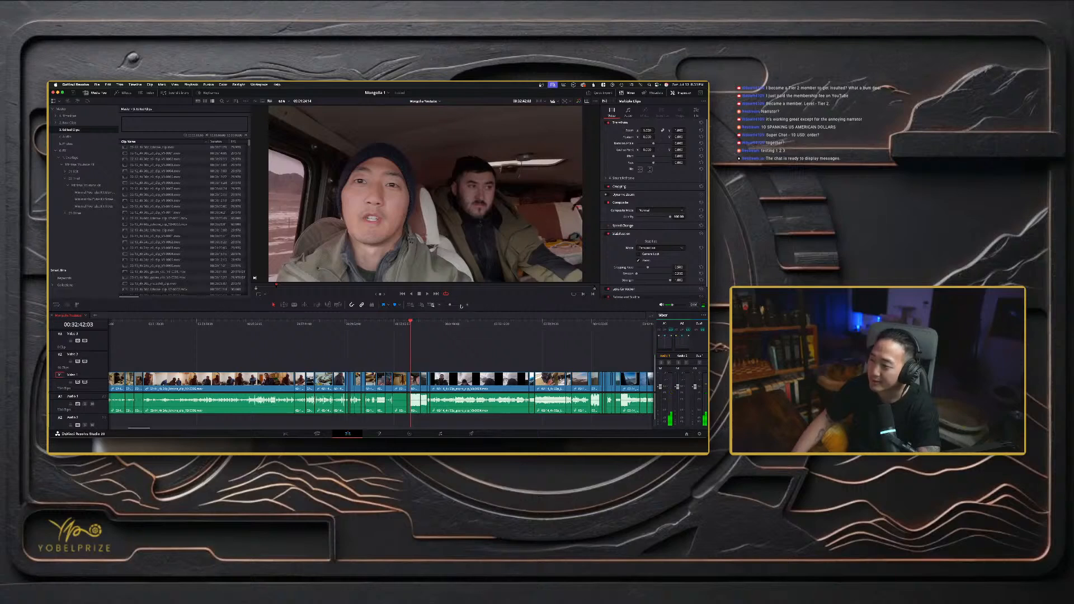
scroll(428, 354, "up", 4)
key("space")
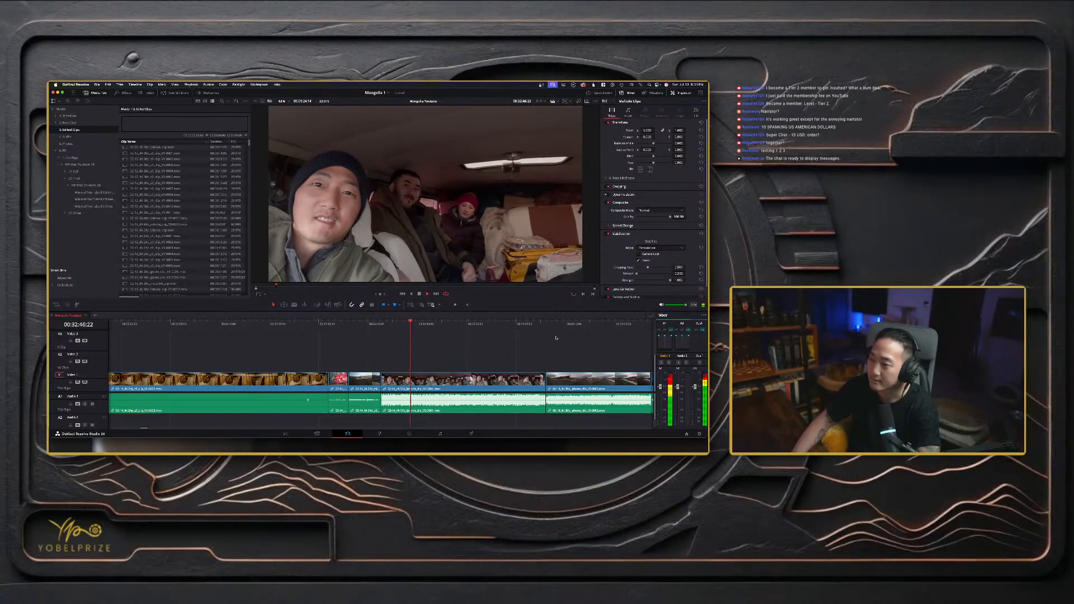
key("super+minus")
key("super+minus")
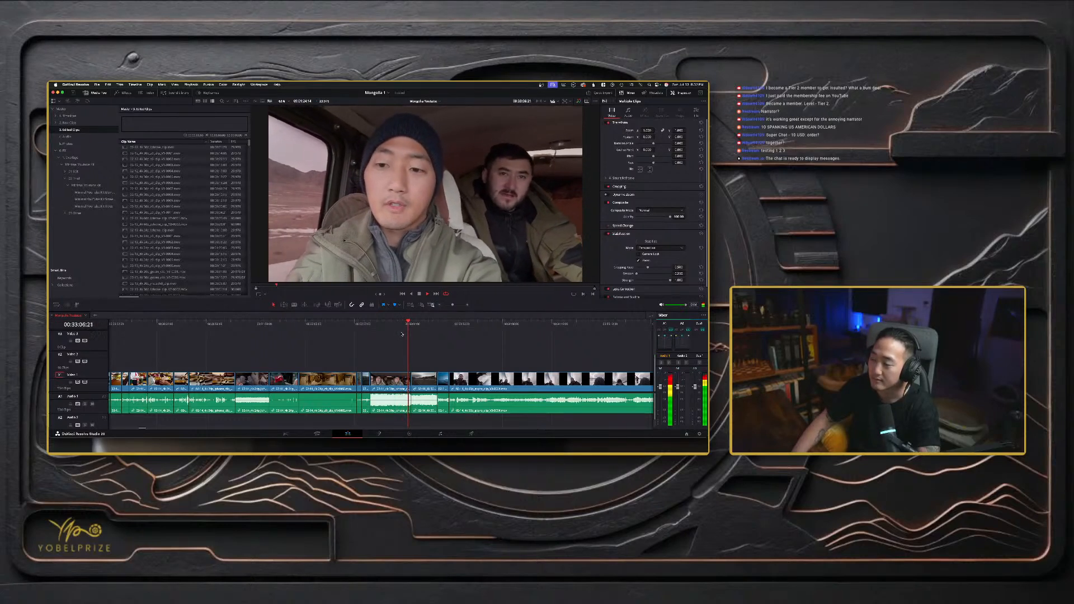
key("super+minus")
key("super+minus")
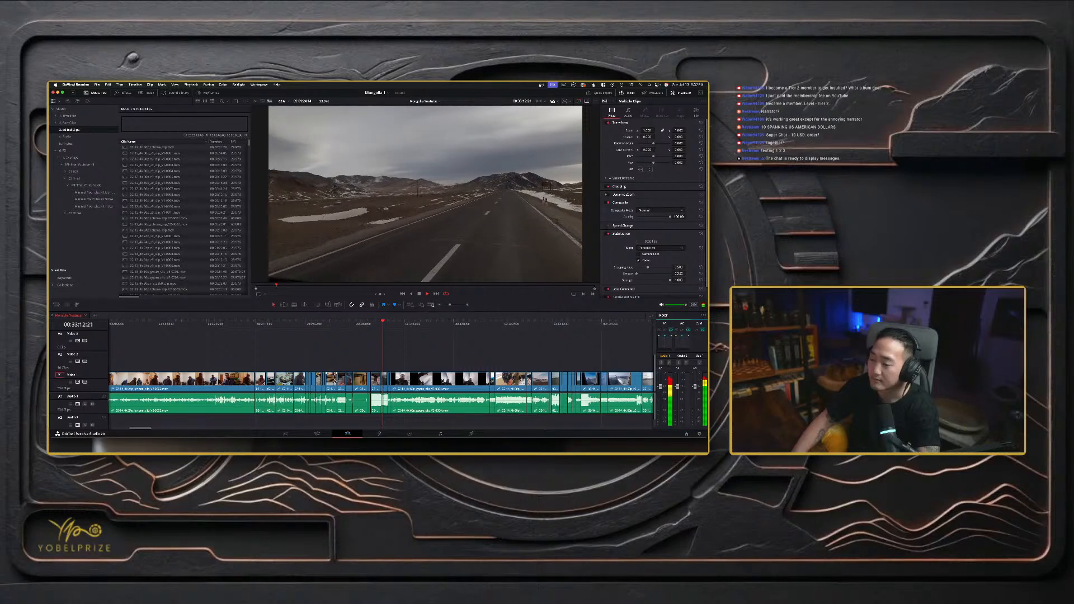
- Move the van selfie and road clips from about 32:42 to Video 2, directly after the airport arrival clip
left_click(370, 324)
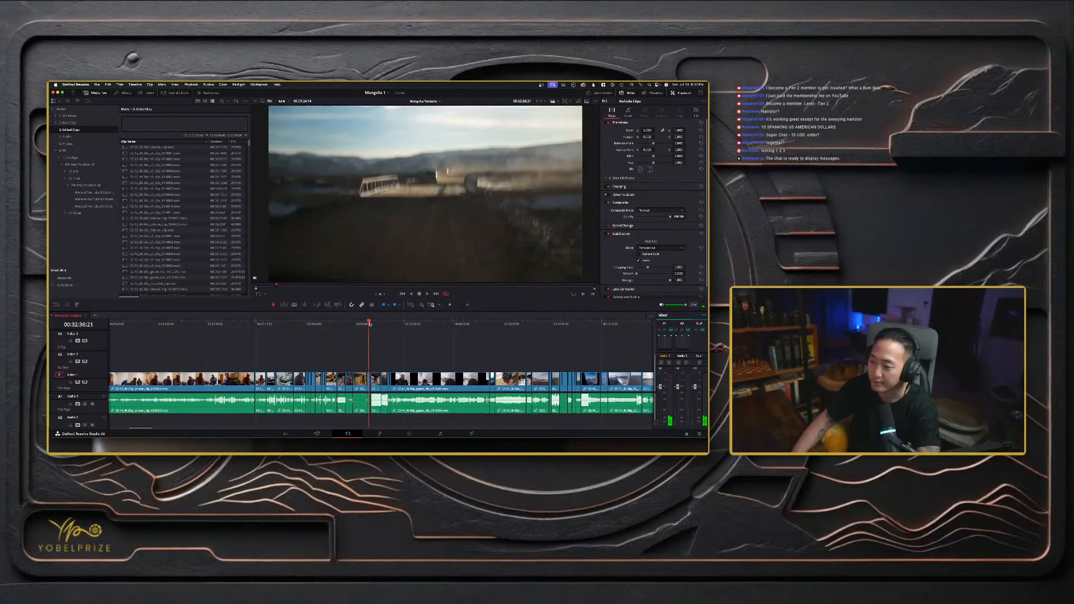
left_click(371, 324)
left_click_drag(379, 360, 144, 367)
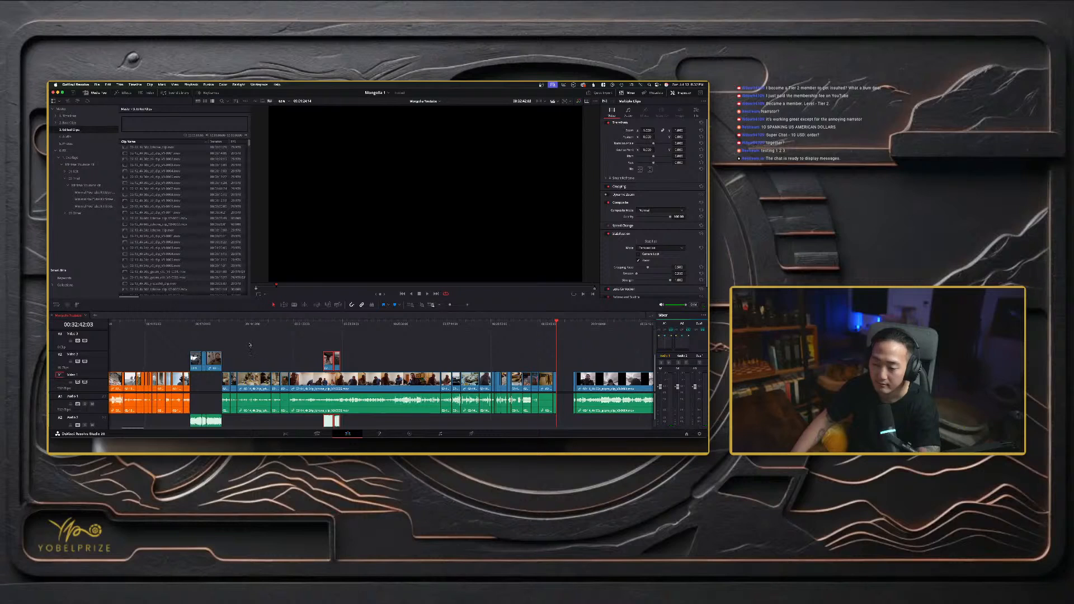
left_click_drag(327, 362, 225, 367)
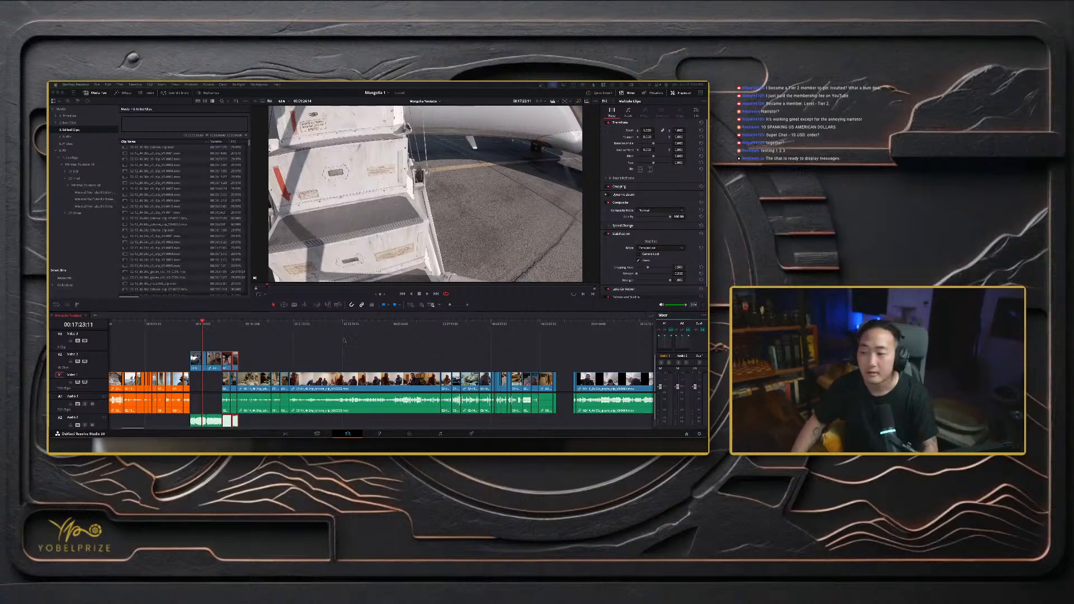
- Skim the airport clips on Video 2 and play the start of the moved van selfie clip at about 18:15
left_click(195, 328)
left_click_drag(195, 328, 222, 329)
key("space")
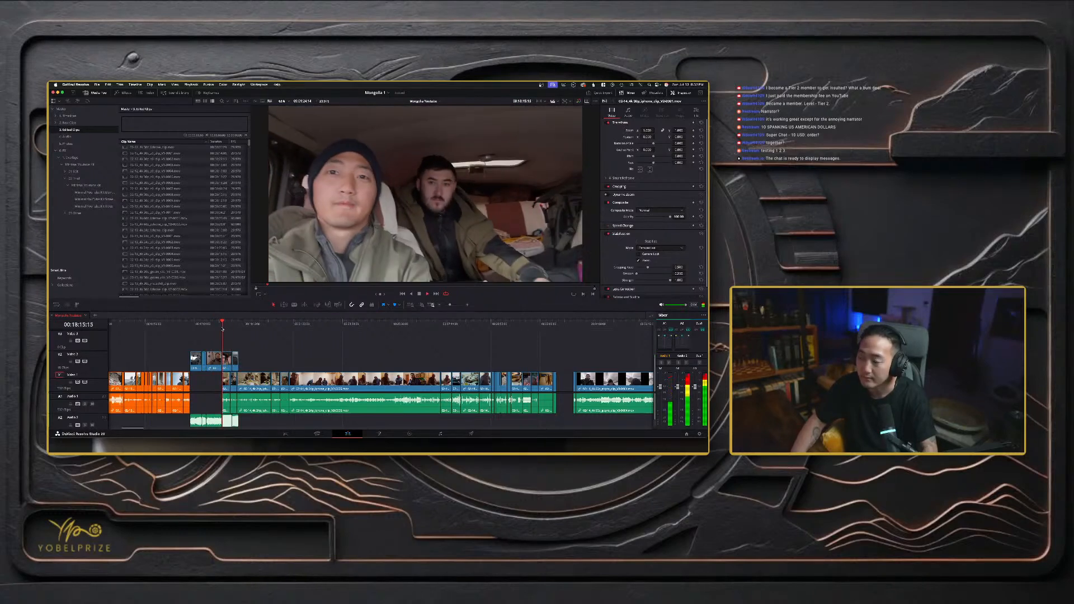
- Skim the Video 1 clips from about 33:20 to 37:59, examining the van interior footage that follows the vertical selfie clip
left_click(553, 326)
left_click_drag(553, 326, 574, 330)
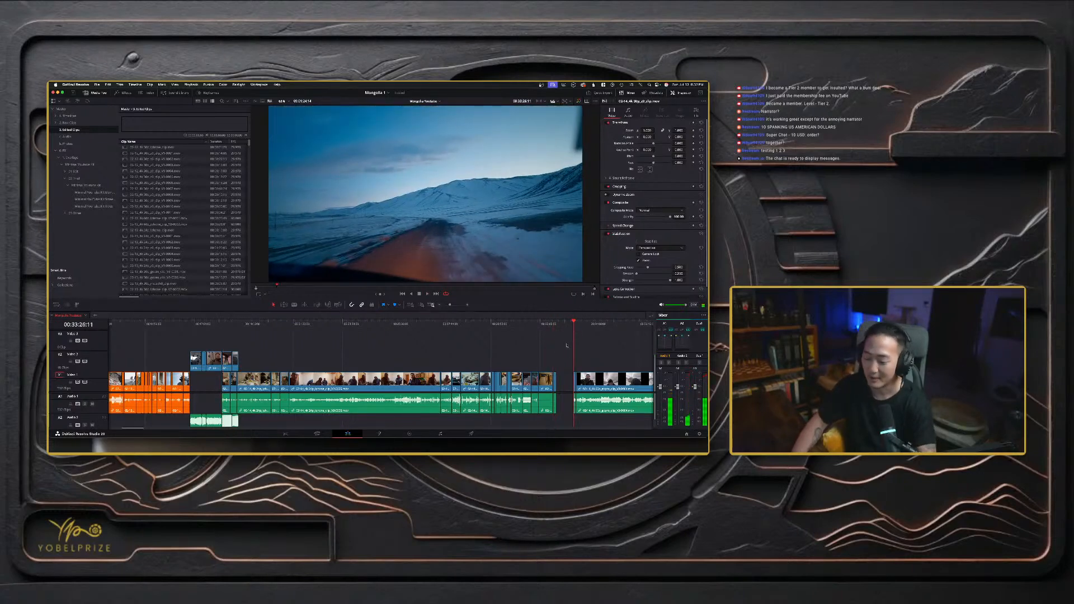
scroll(421, 347, "right", 5)
left_click(432, 326)
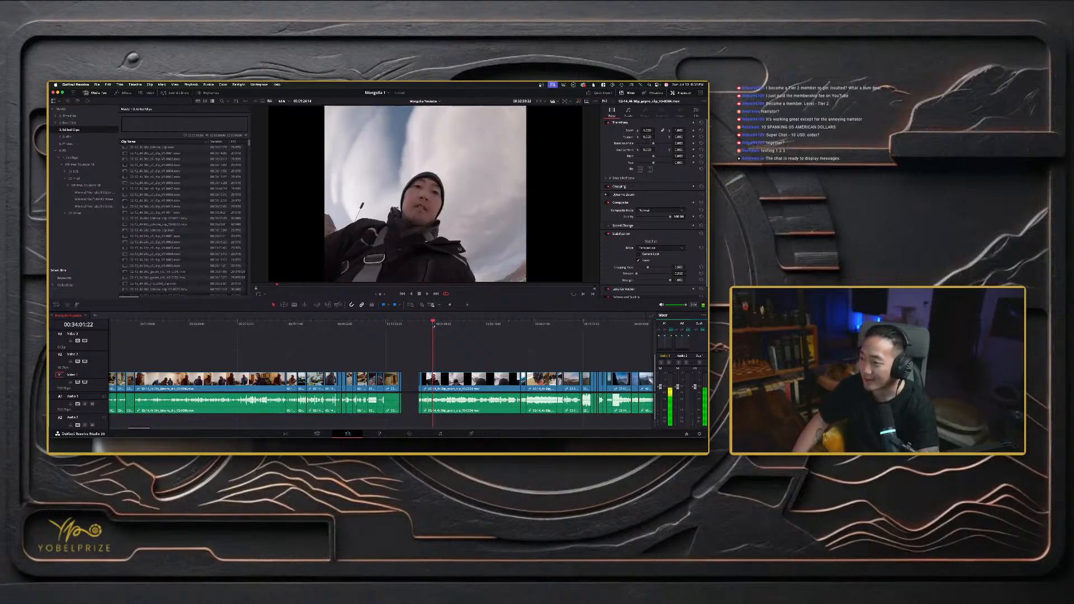
left_click_drag(498, 325, 521, 325)
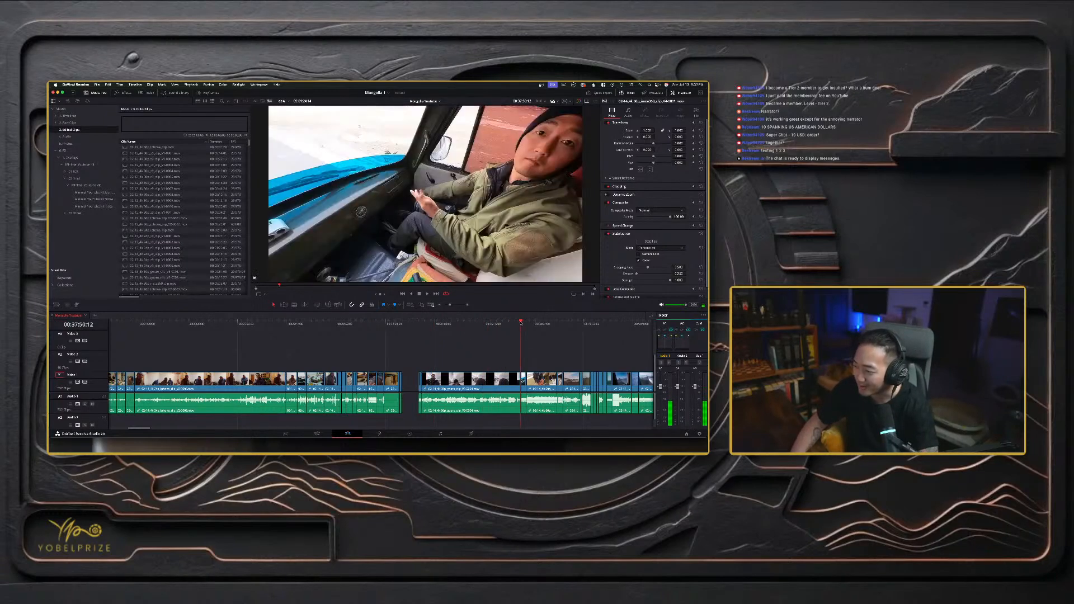
key("super+equal")
scroll(520, 325, "up", 2)
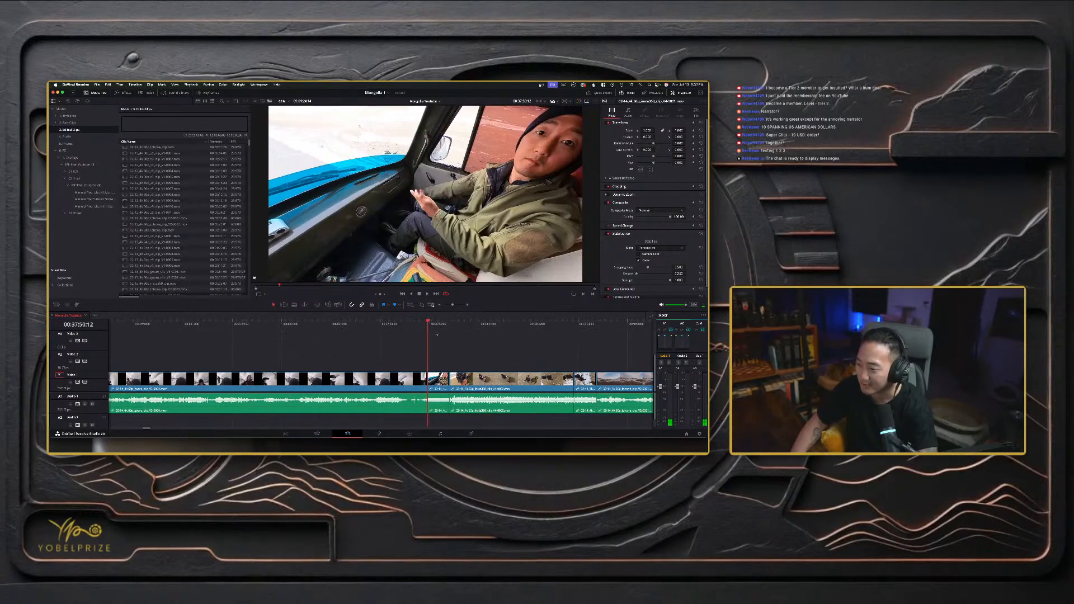
scroll(434, 331, "up", 2)
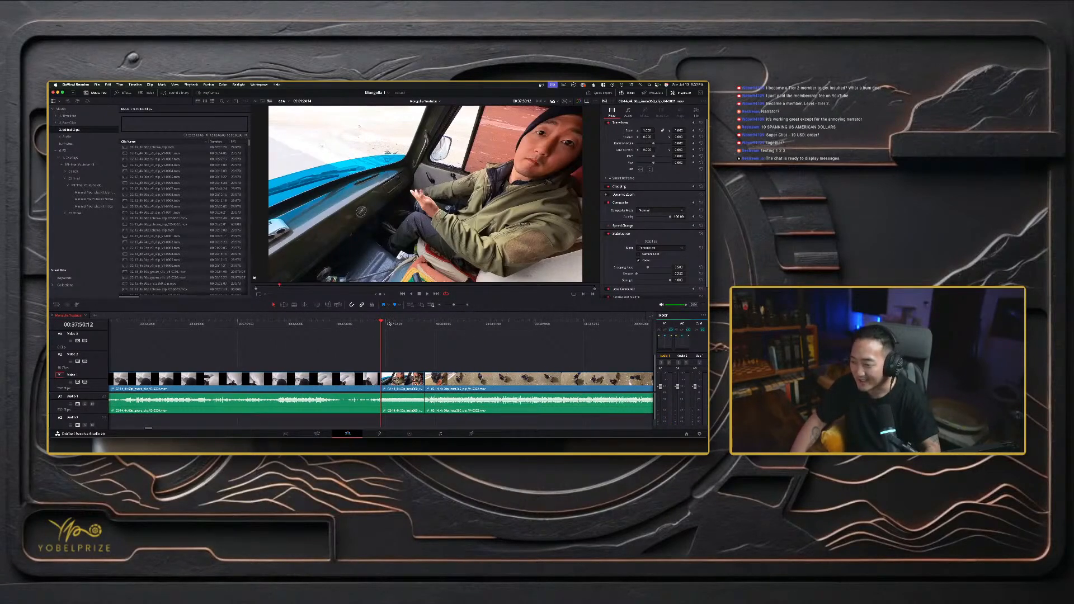
left_click(390, 324)
left_click_drag(390, 324, 410, 324)
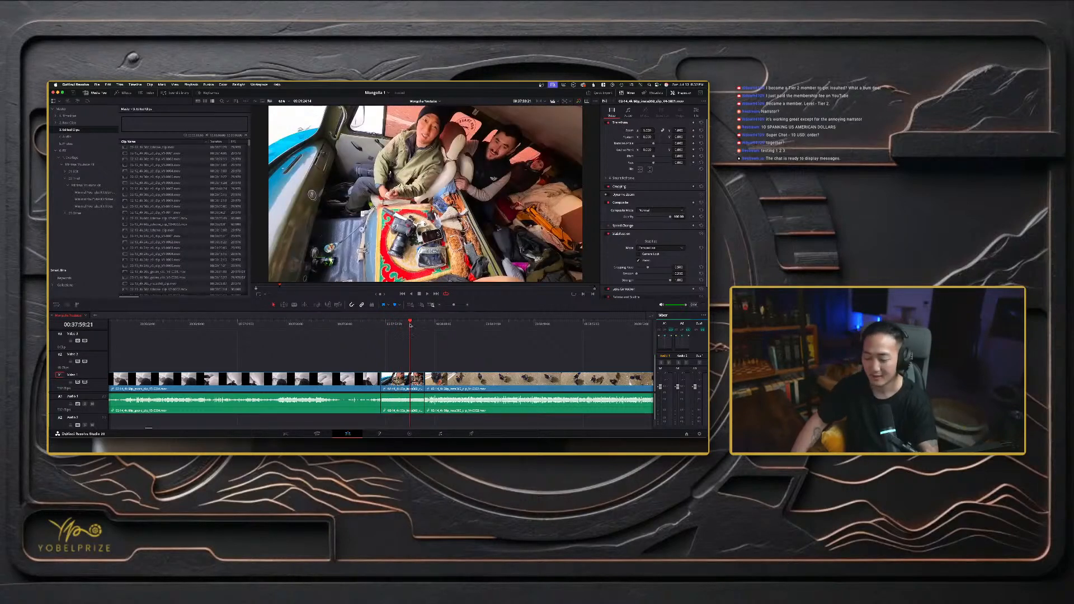
scroll(406, 372, "down", 3)
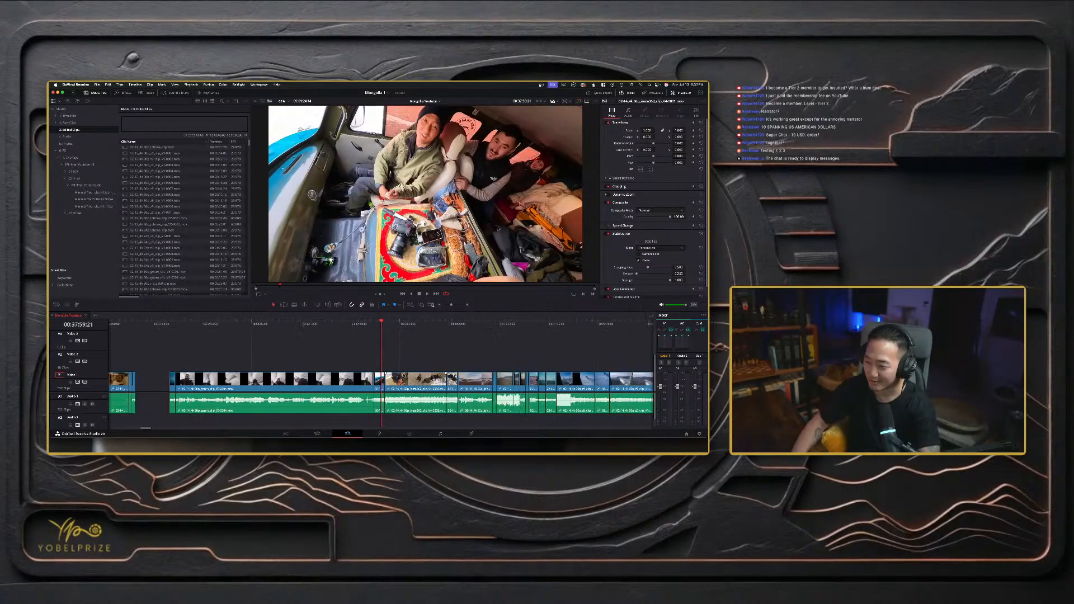
- Move the short van interior clip from about 37:51 on Video 1 to Video 2, directly after the road clip
left_click(374, 324)
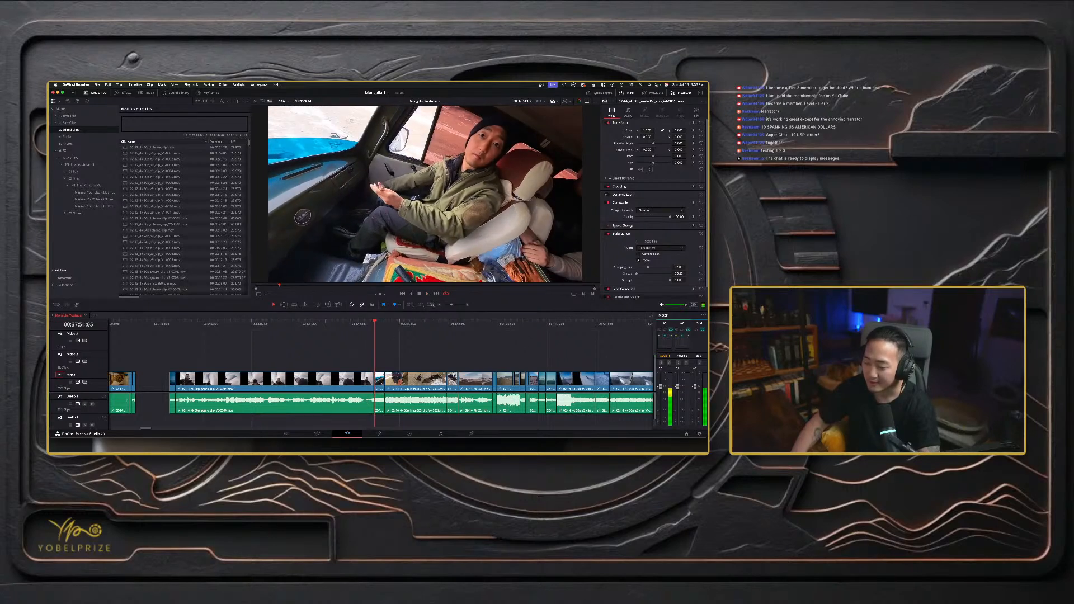
left_click_drag(378, 381, 151, 362)
scroll(184, 374, "left", 5)
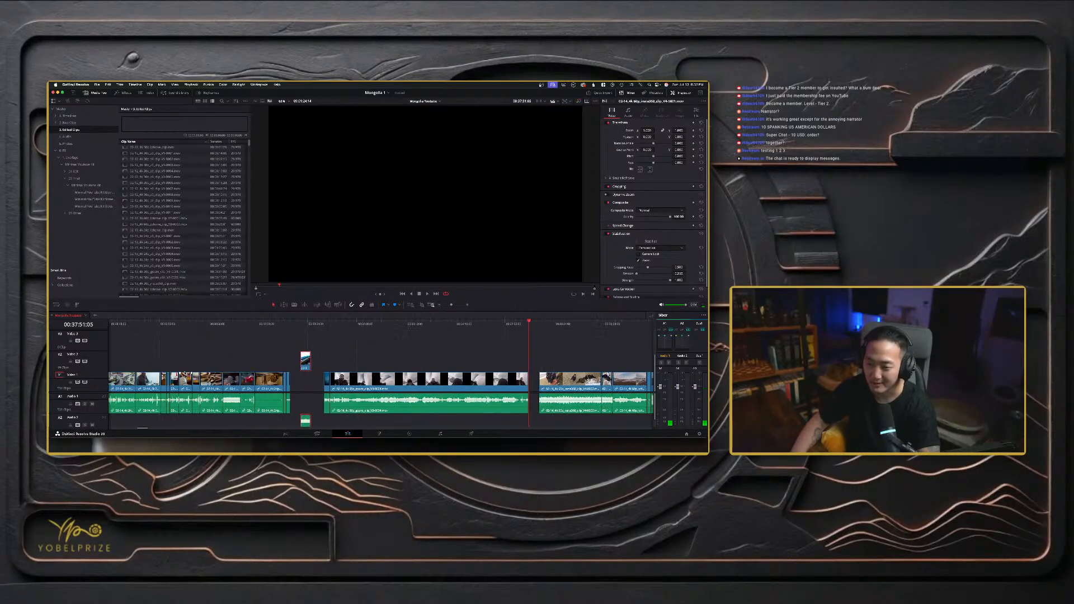
left_click(302, 323)
scroll(339, 370, "left", 3)
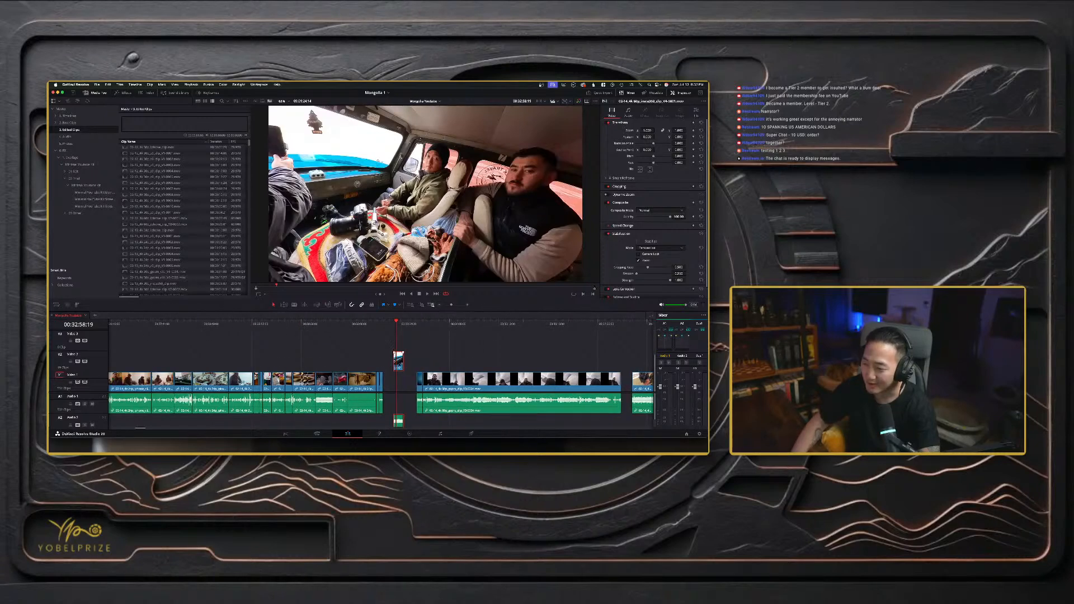
left_click_drag(398, 361, 151, 363)
scroll(151, 369, "left", 9)
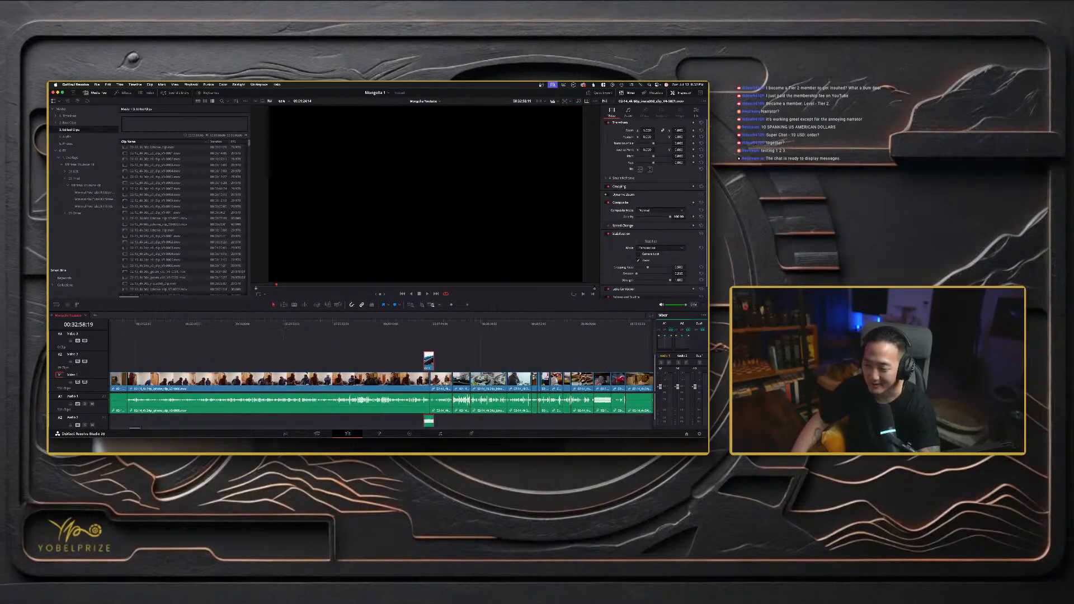
key("super+minus")
key("super+minus")
scroll(393, 365, "left", 3)
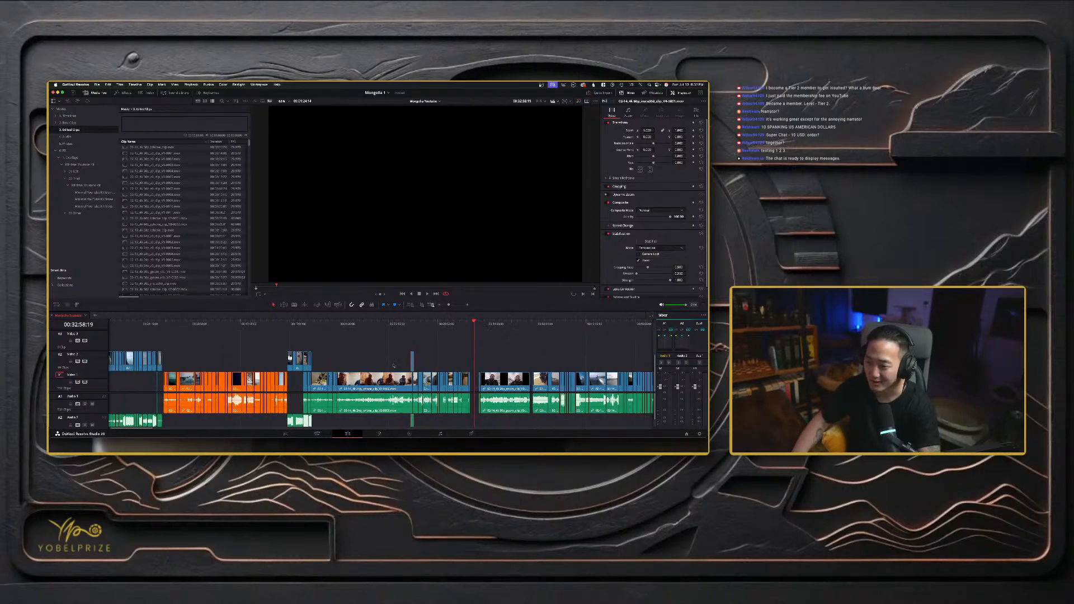
left_click_drag(412, 359, 313, 361)
- Play the moved van interior clip near 19:12 and skim its frames back to about 19:05
left_click(313, 324)
key("space")
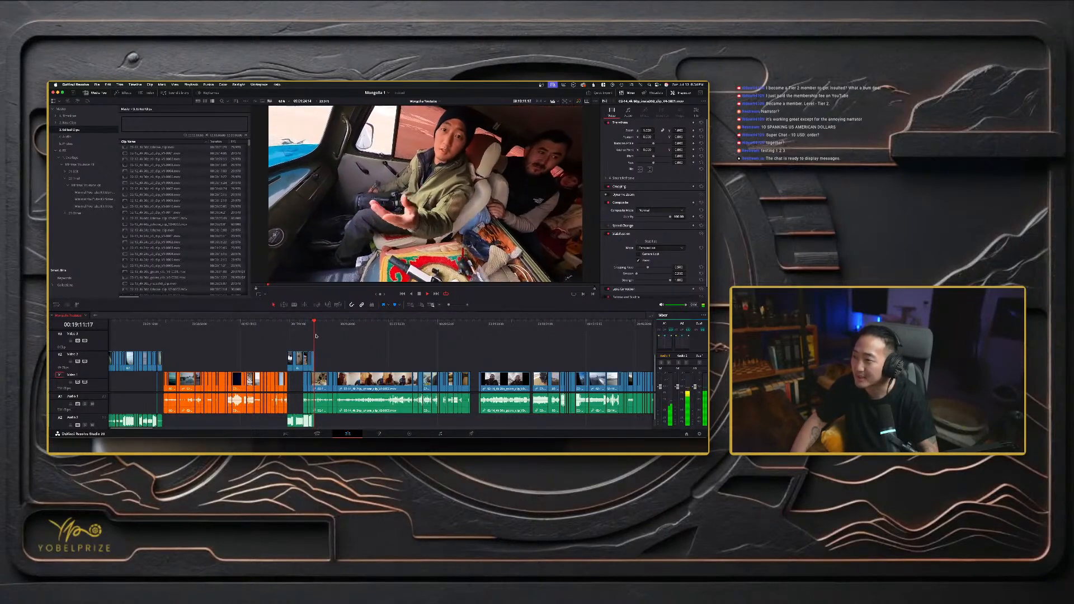
key("space")
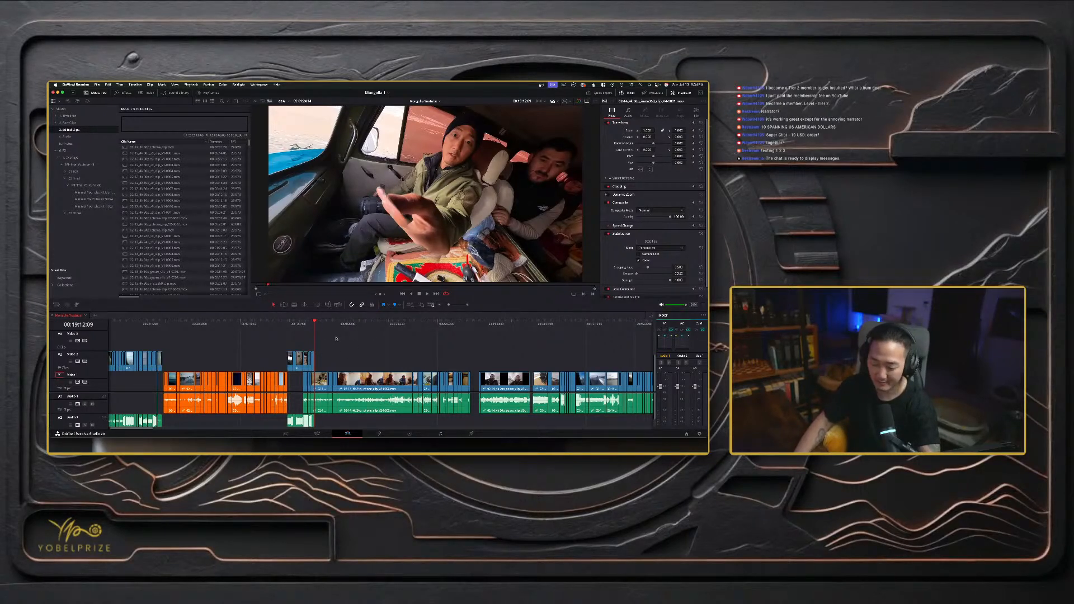
key("super+equal")
key("super+equal")
key("super+equal")
key("super+equal")
left_click_drag(372, 325, 365, 325)
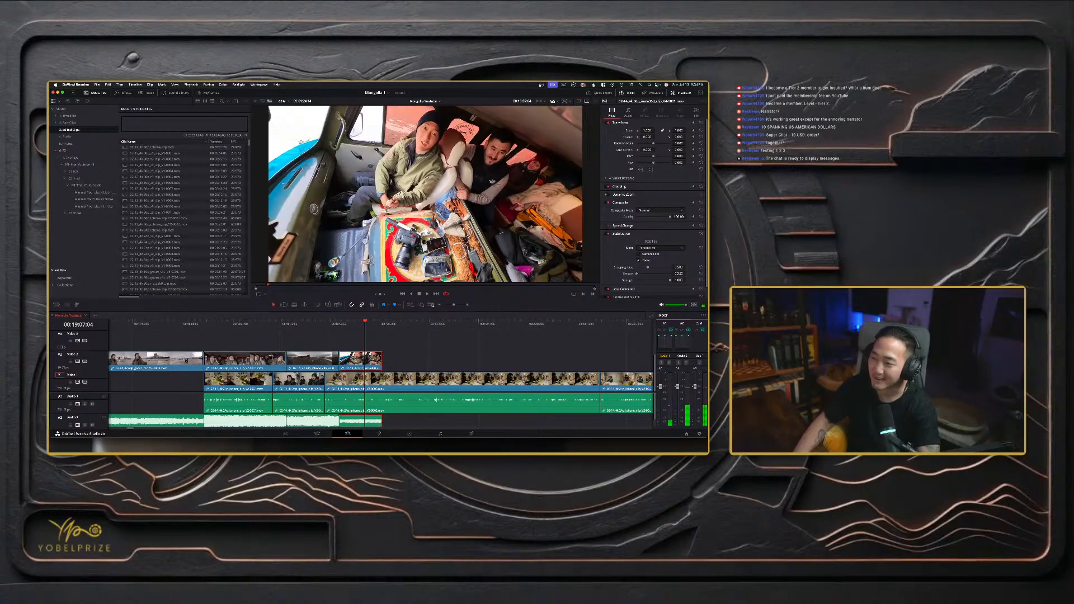
left_click(360, 323)
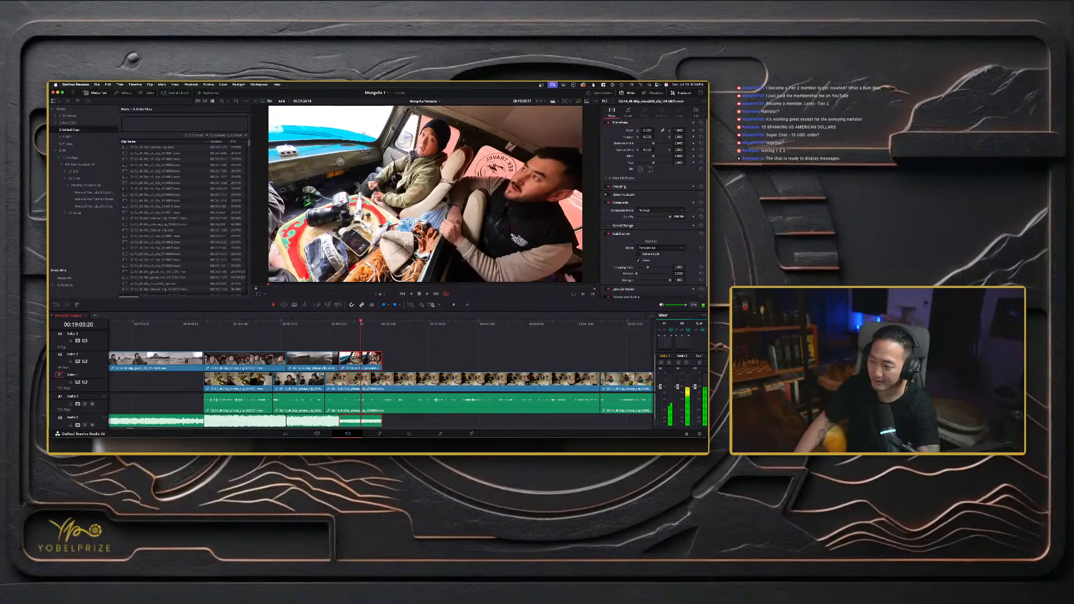
left_click_drag(360, 324, 368, 323)
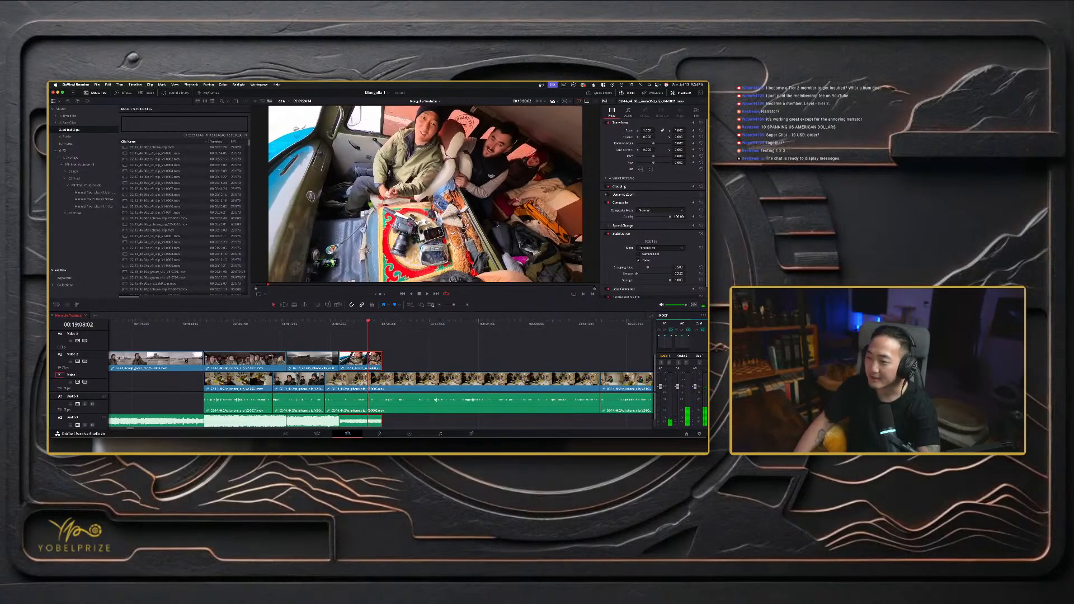
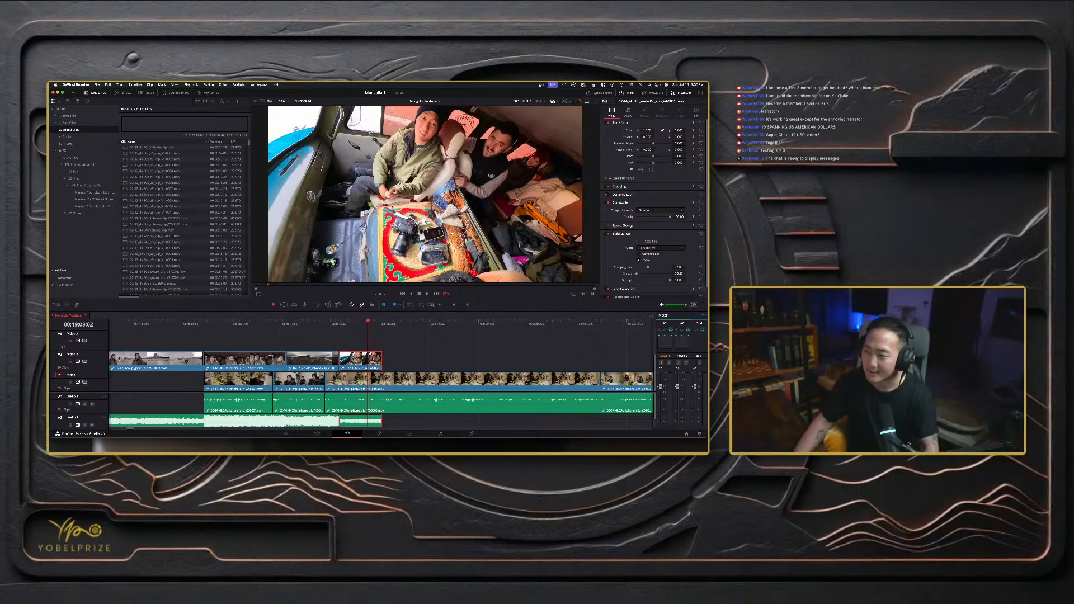
- Magnify the van interior frame at 19:08:02 in the viewer and examine the camera gear on the table
scroll(442, 222, "up", 4)
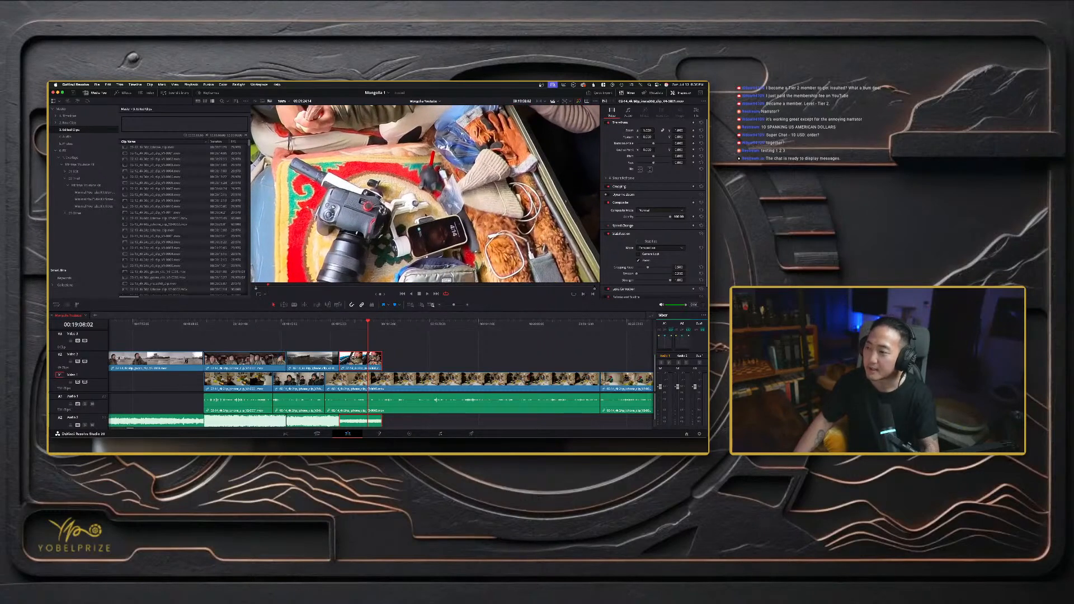
left_click_drag(425, 215, 491, 250)
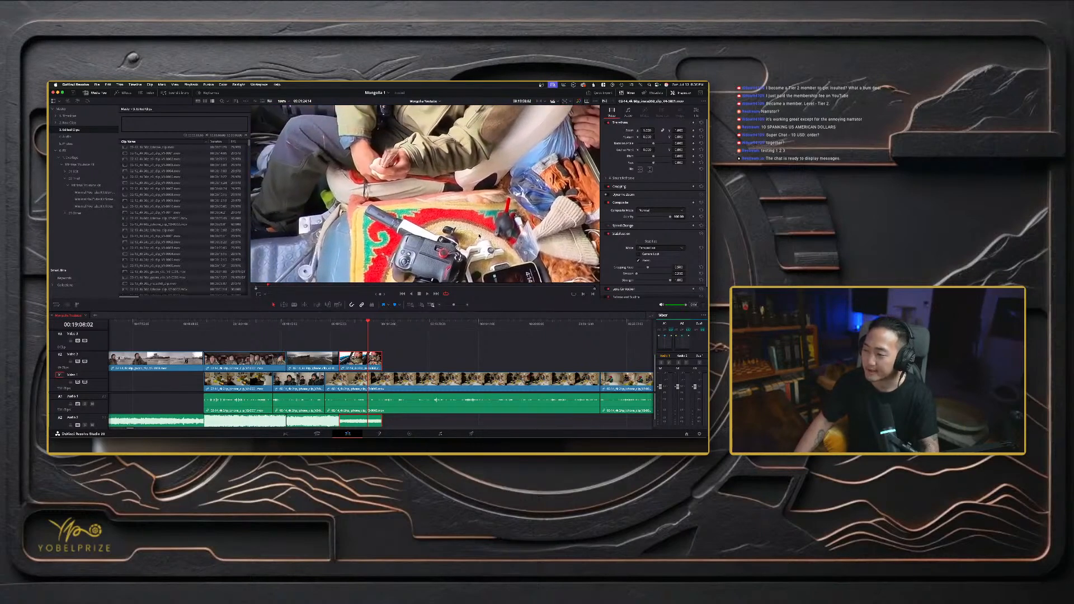
scroll(479, 236, "down", 2)
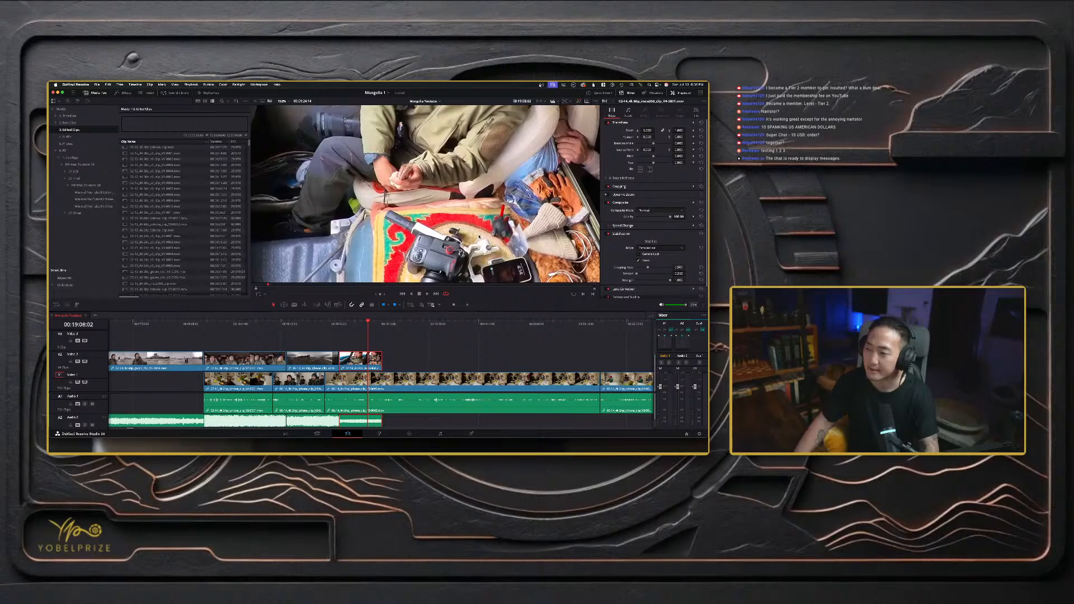
scroll(479, 237, "down", 2)
scroll(502, 245, "down", 2)
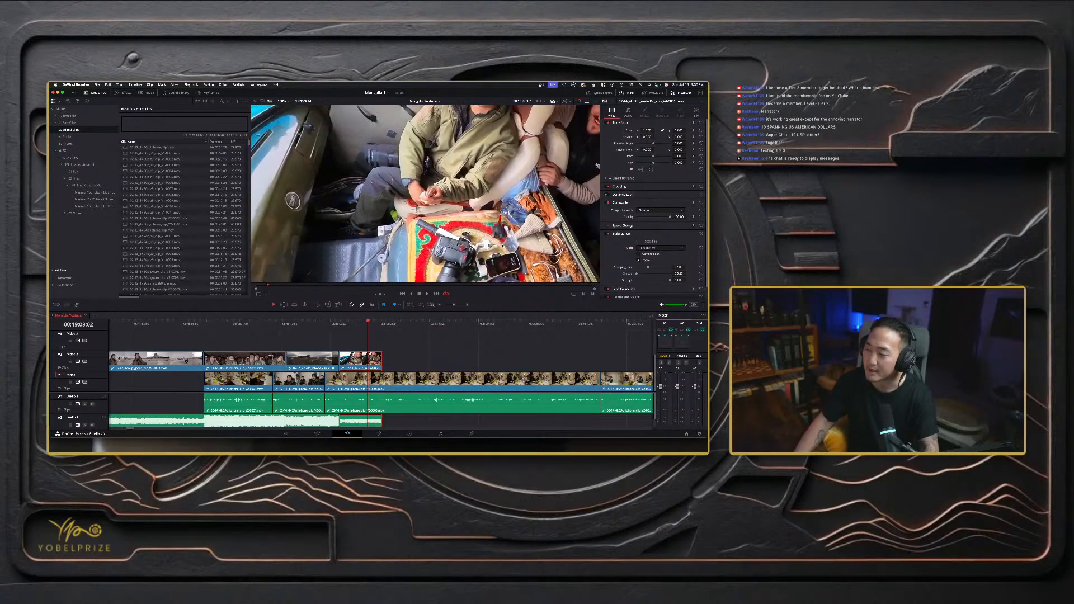
scroll(502, 245, "down", 3)
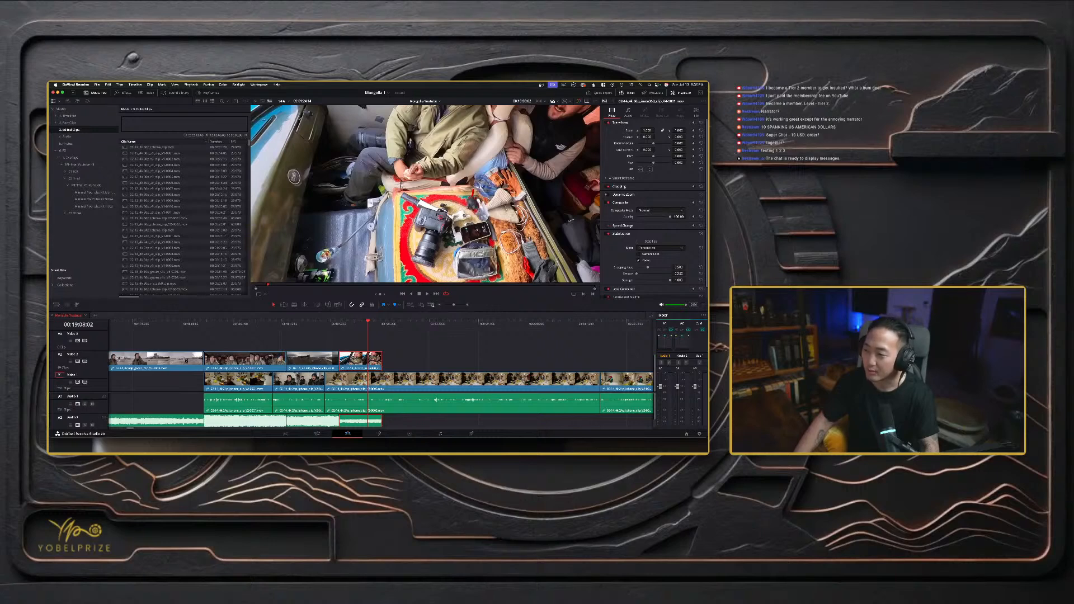
scroll(499, 266, "up", 6)
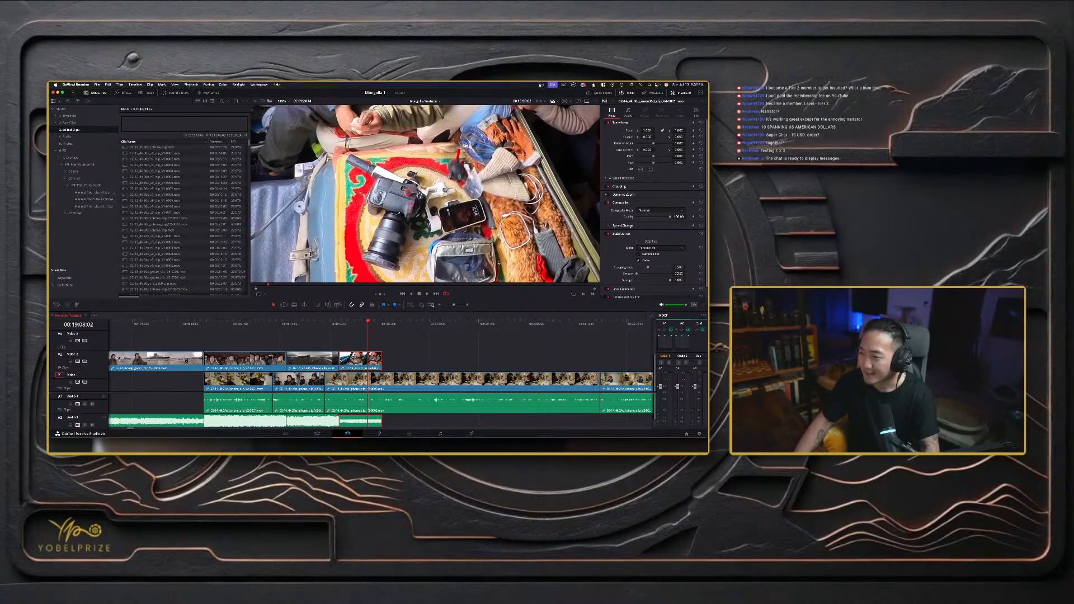
- Review the van interior clip on Video 2 between about 19:06 and 19:09, examining the camera gear on the table
scroll(496, 236, "down", 1)
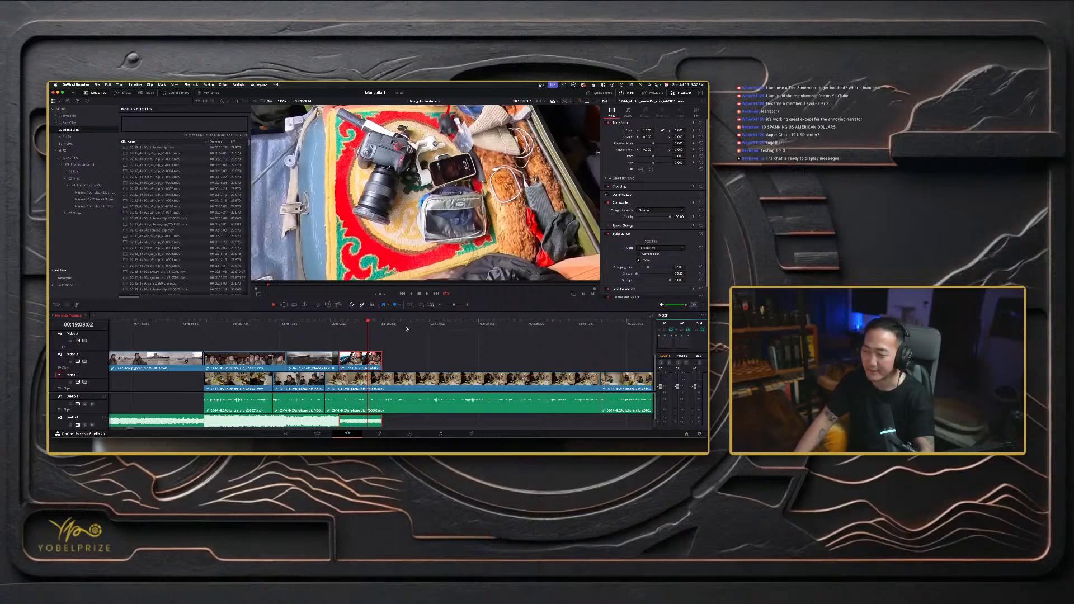
scroll(406, 329, "right", 5)
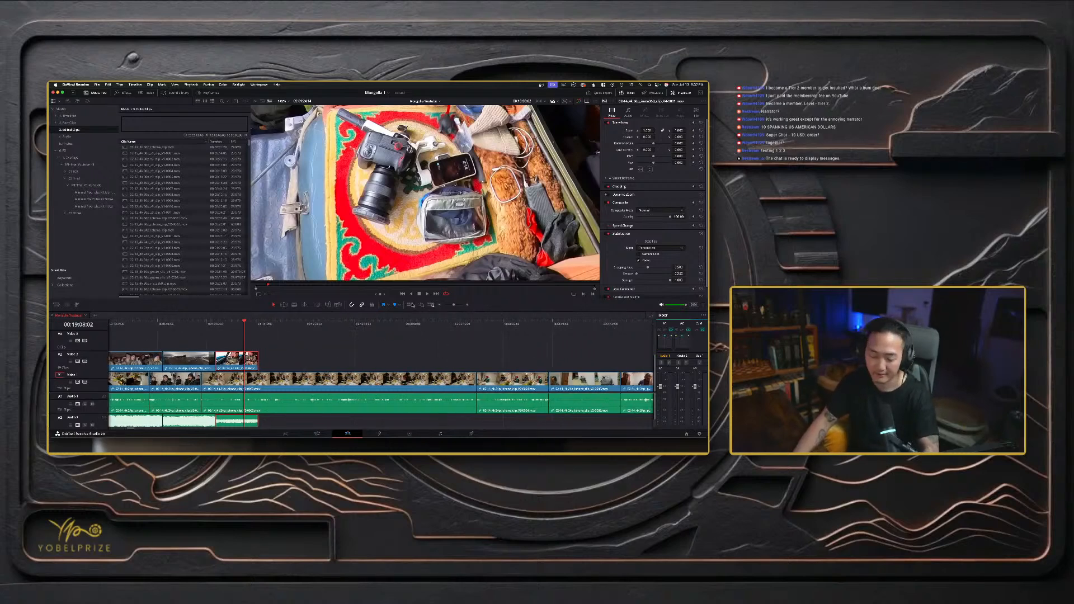
left_click(249, 322)
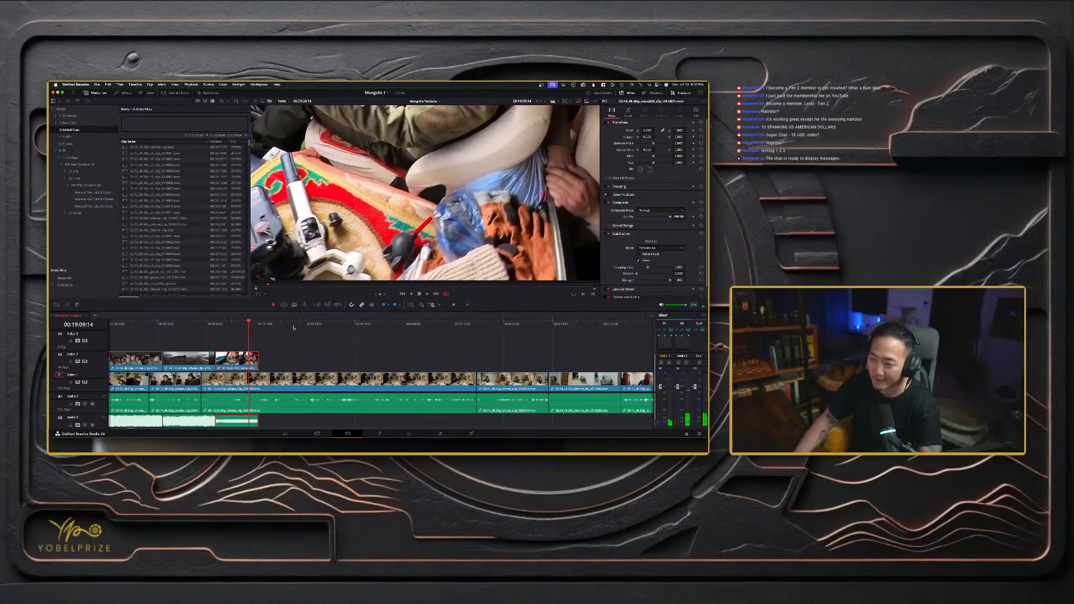
scroll(293, 328, "left", 2)
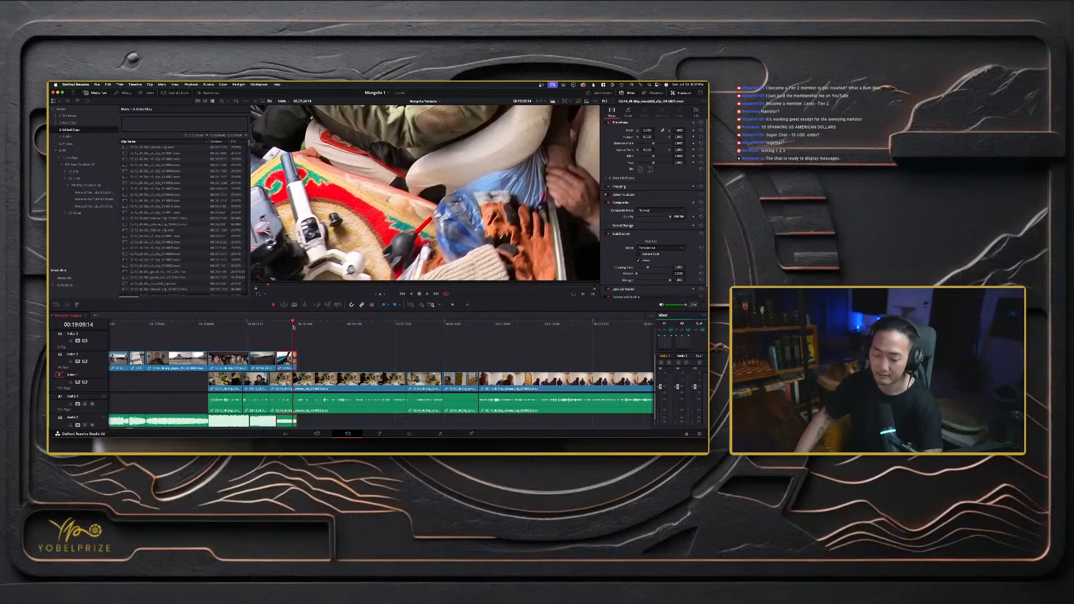
left_click(289, 325)
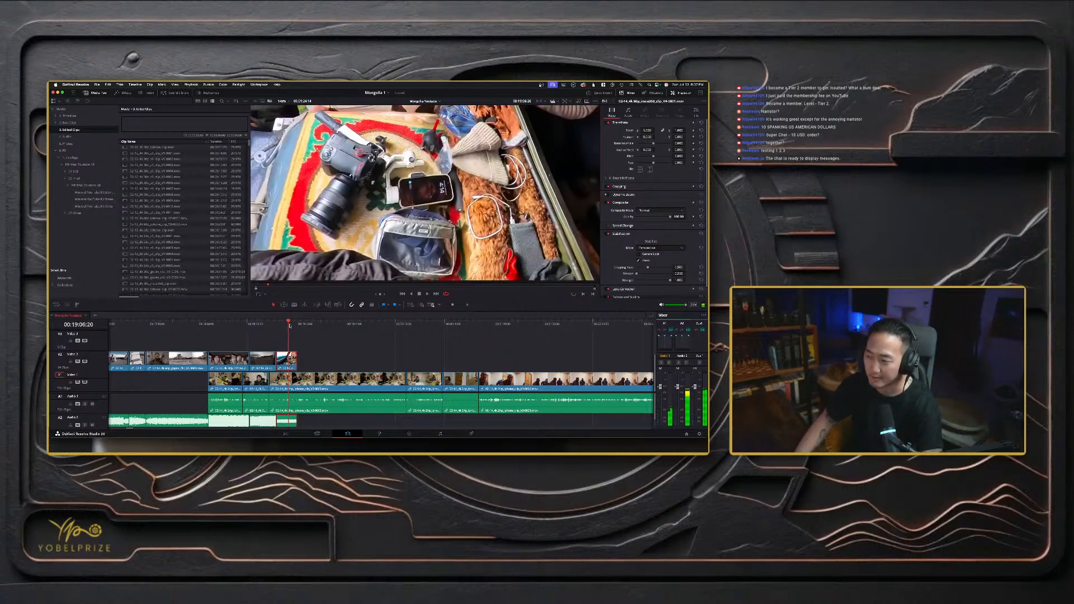
- Skim the Video 1 footage from about 33:25 to 40:43, passing the snowy road and selfie clips to reach the distant van shot
scroll(306, 325, "right", 5)
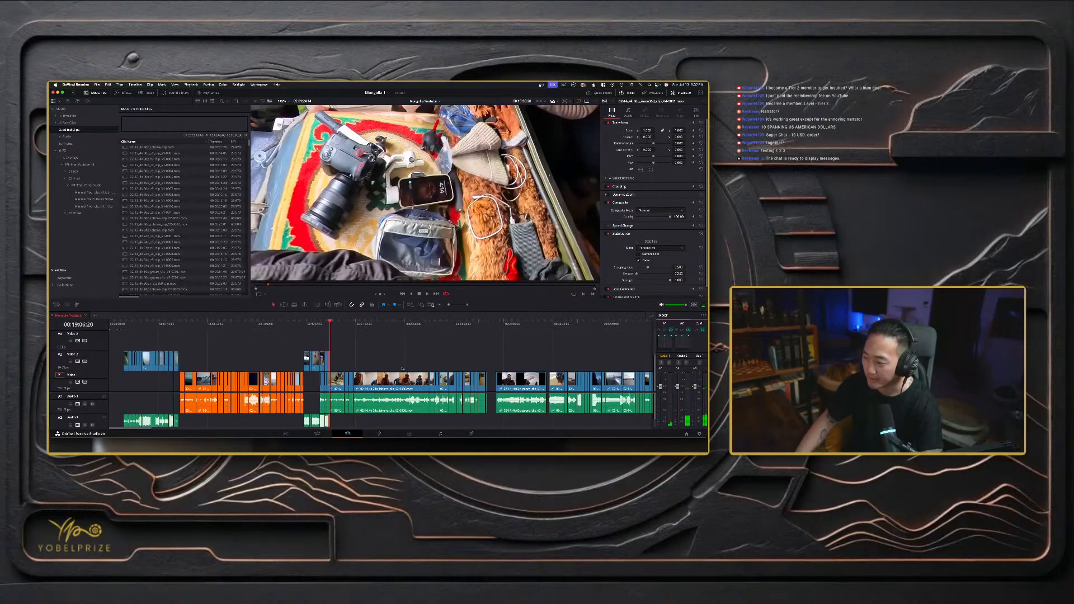
left_click(373, 324)
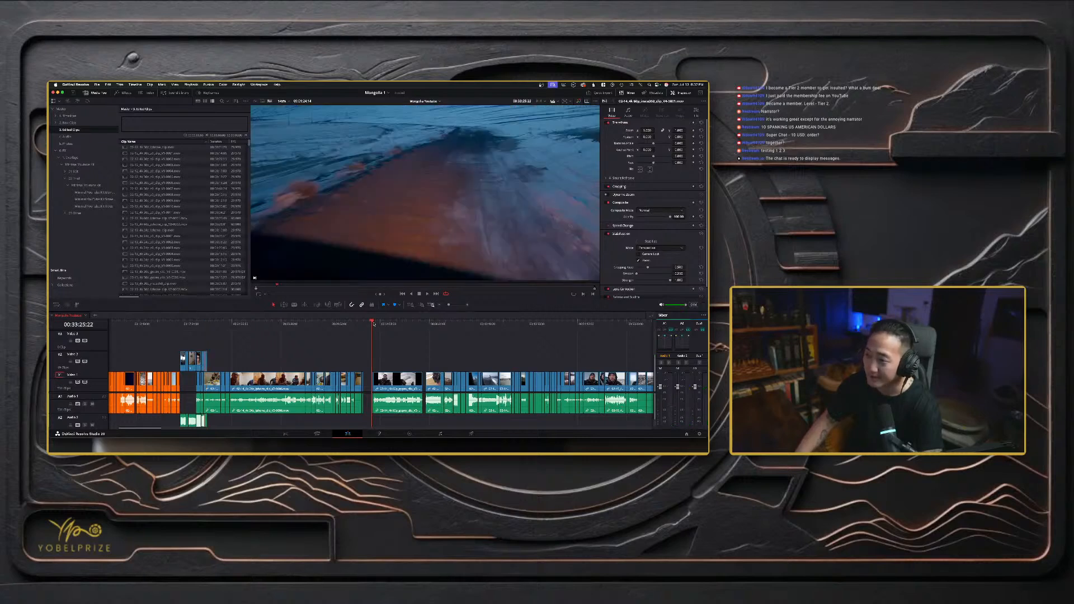
left_click(398, 324)
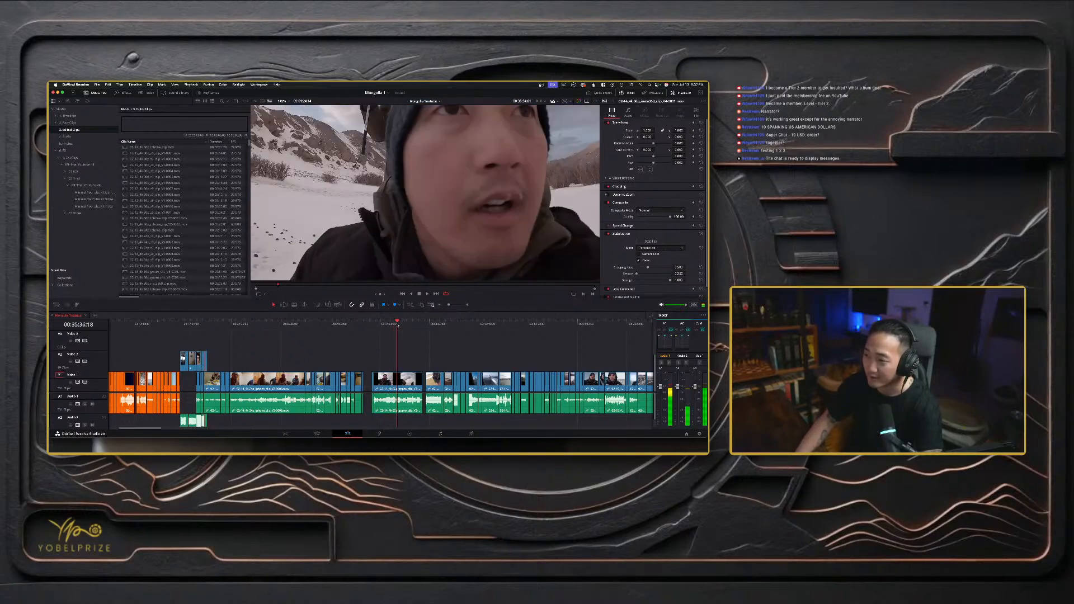
left_click_drag(397, 326, 553, 329)
key("super+equal")
key("super+equal")
scroll(476, 401, "right", 2)
scroll(476, 401, "right", 8)
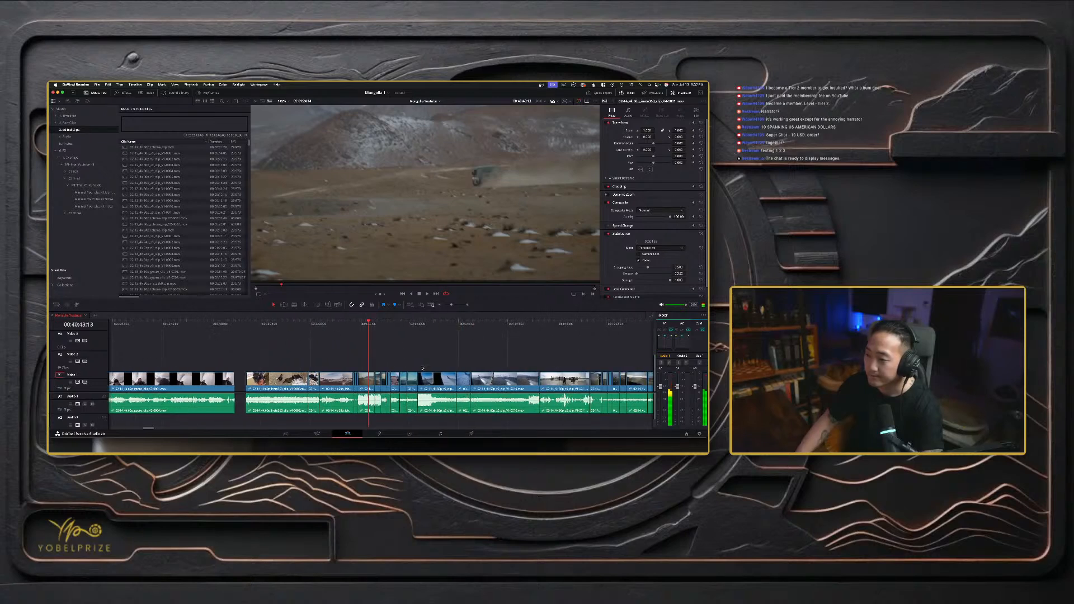
- Play and skim the barren plain and off-road van driving clips from about 39:57 to 41:00
left_click(334, 324)
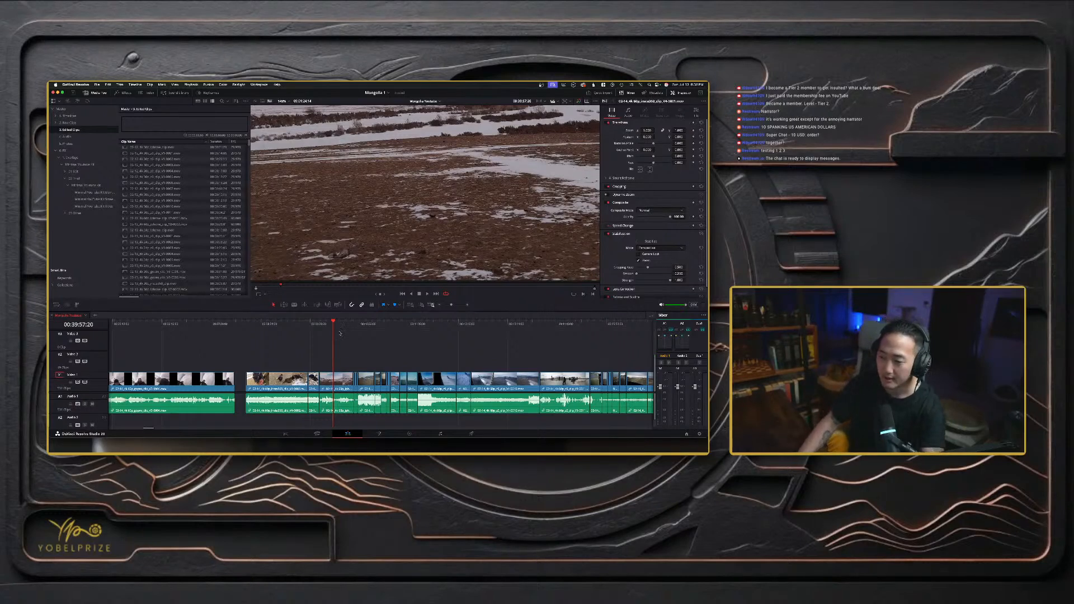
left_click(341, 324)
key("space")
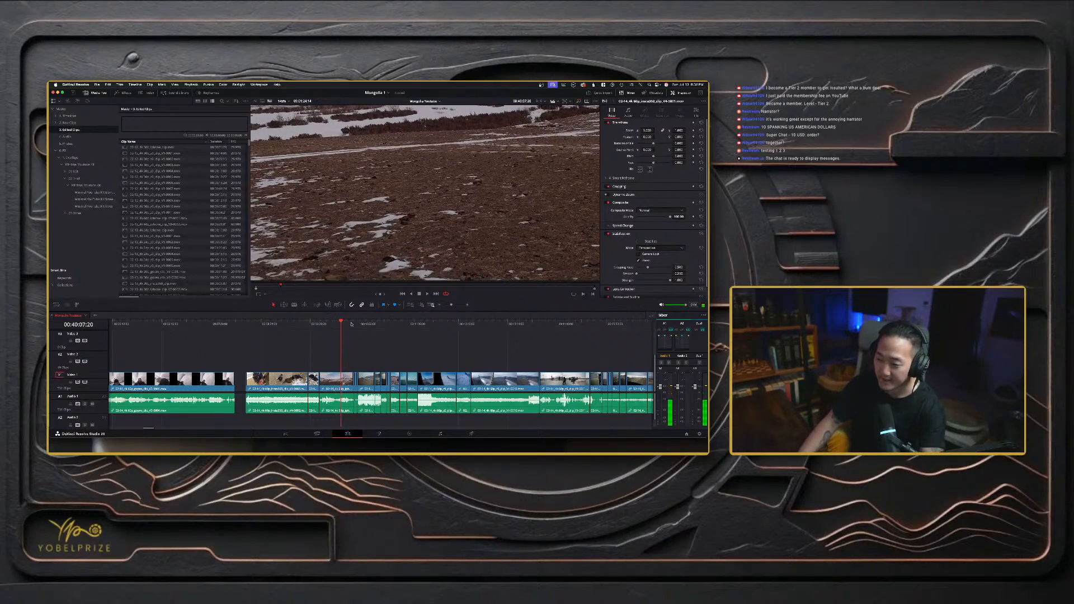
left_click(357, 324)
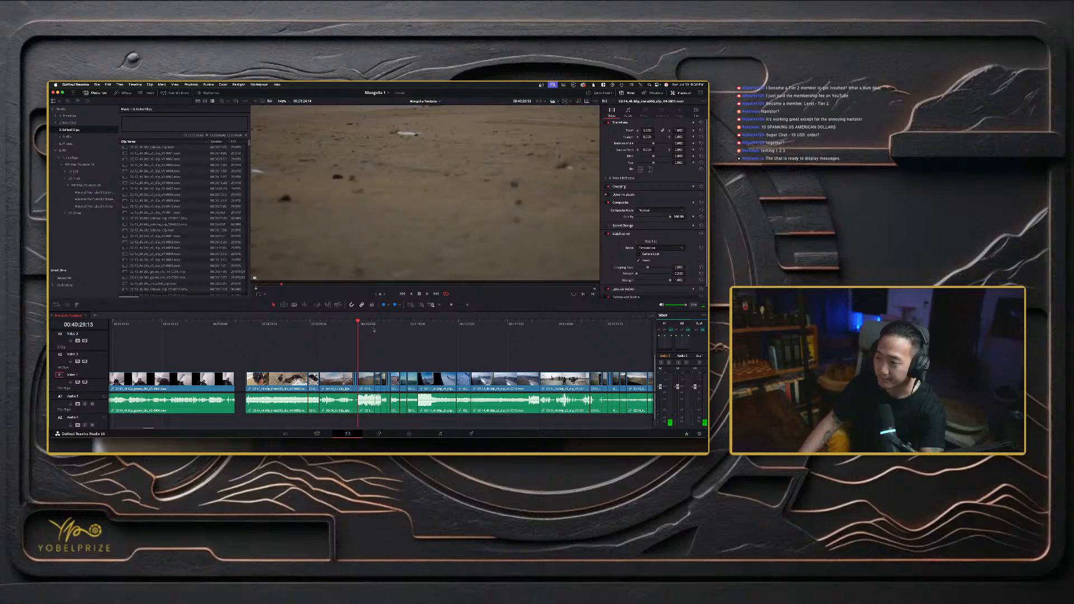
left_click(373, 324)
left_click(369, 324)
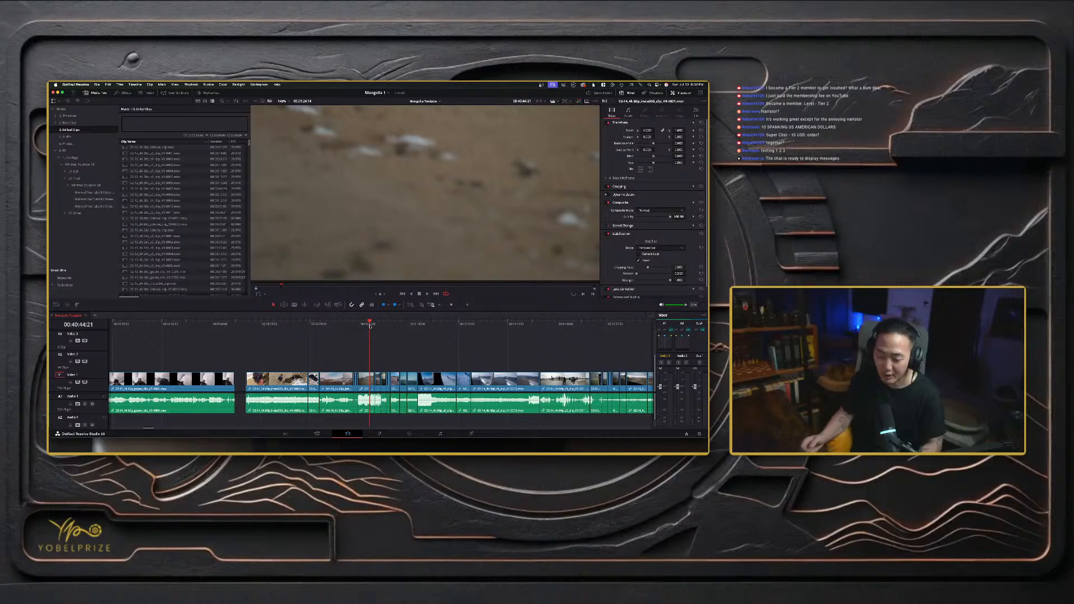
left_click(374, 324)
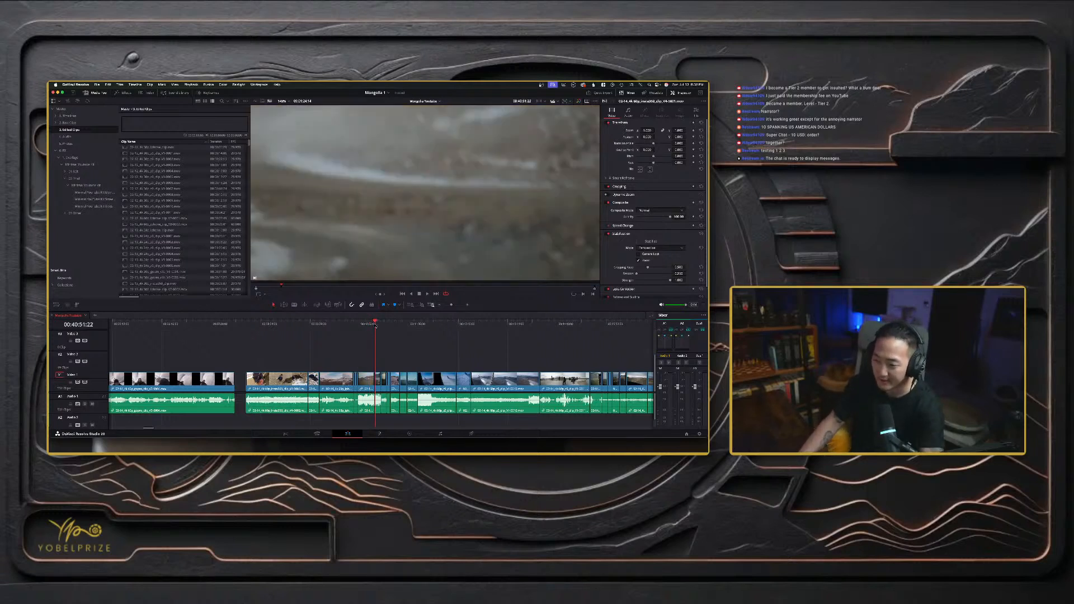
left_click(378, 324)
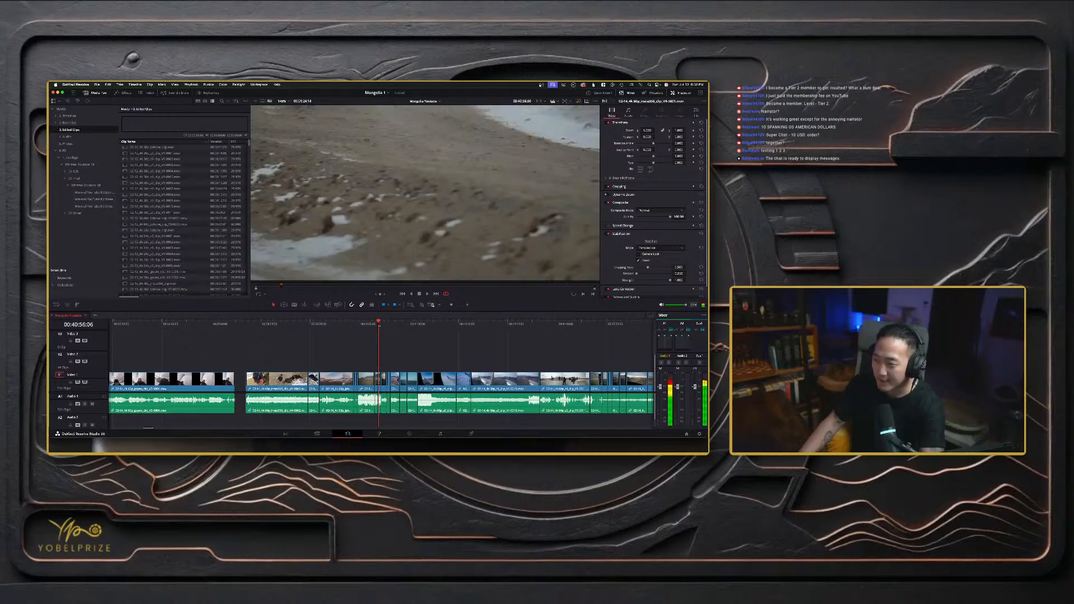
left_click(382, 324)
key("super+equal")
key("super+equal")
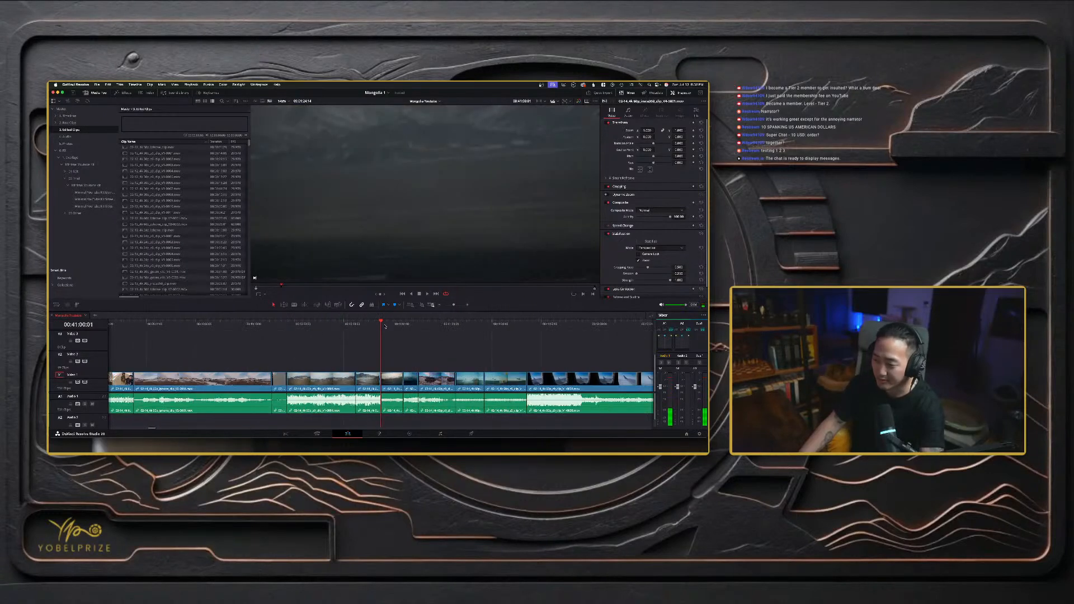
- Skim between about 40:55 and 41:22 with the whole frame in view, examining the dusty driving shot and the parked van clip
left_click_drag(384, 325, 438, 326)
scroll(447, 152, "down", 5)
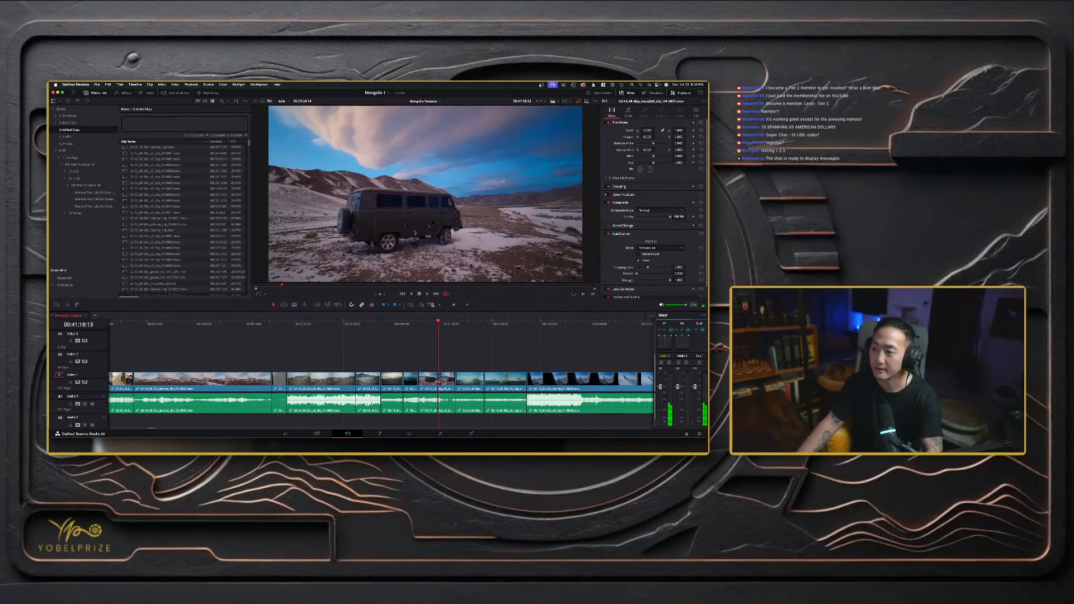
left_click(427, 322)
mouse_move(428, 322)
left_mouse_down()
mouse_move(451, 322)
mouse_move(443, 322)
left_mouse_up()
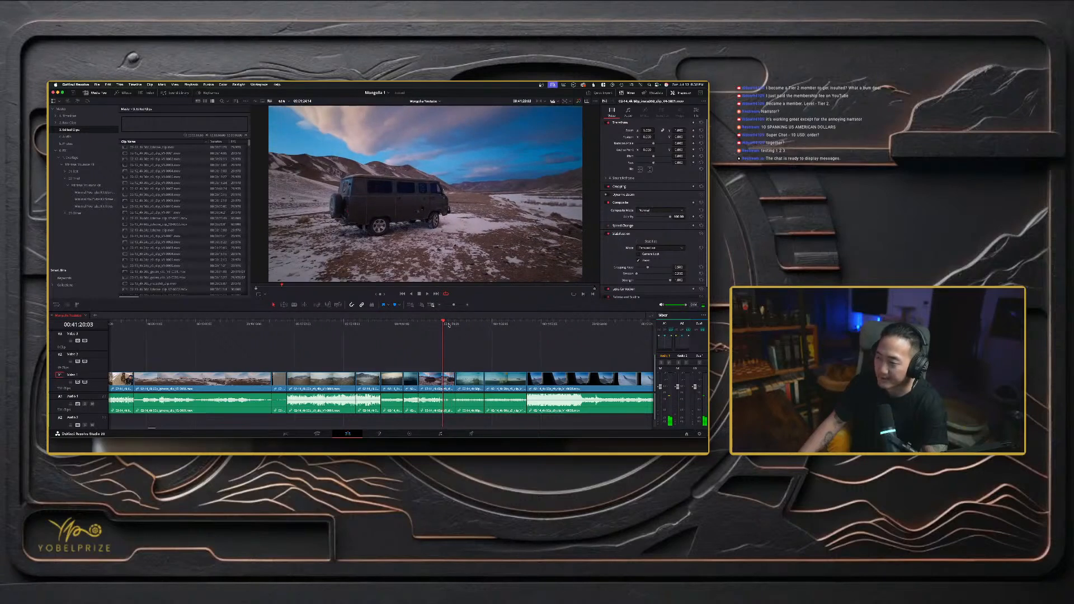
left_click_drag(414, 326, 365, 326)
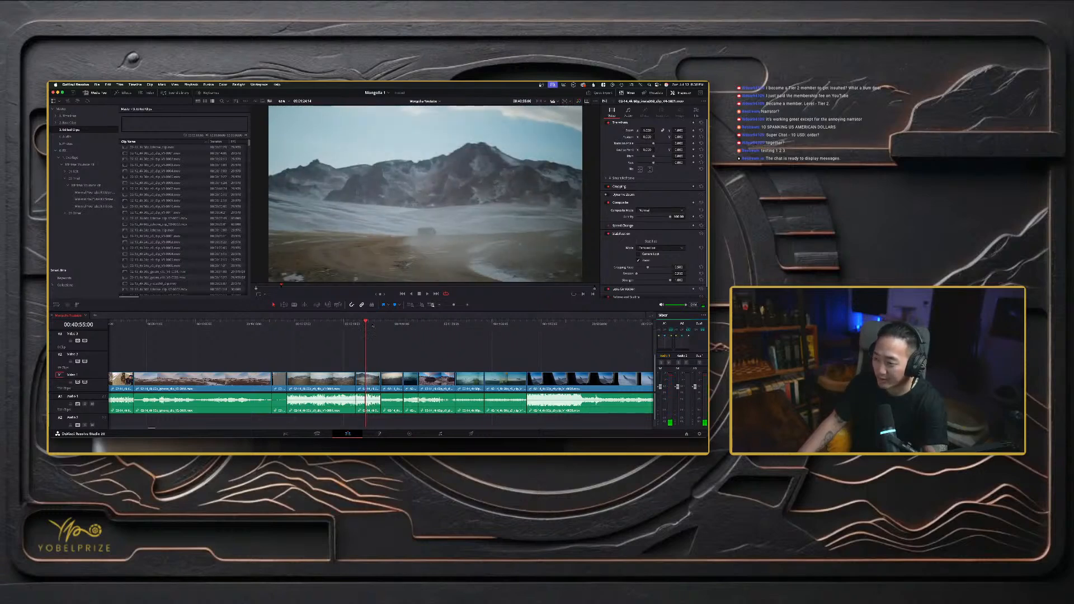
left_click_drag(372, 325, 380, 325)
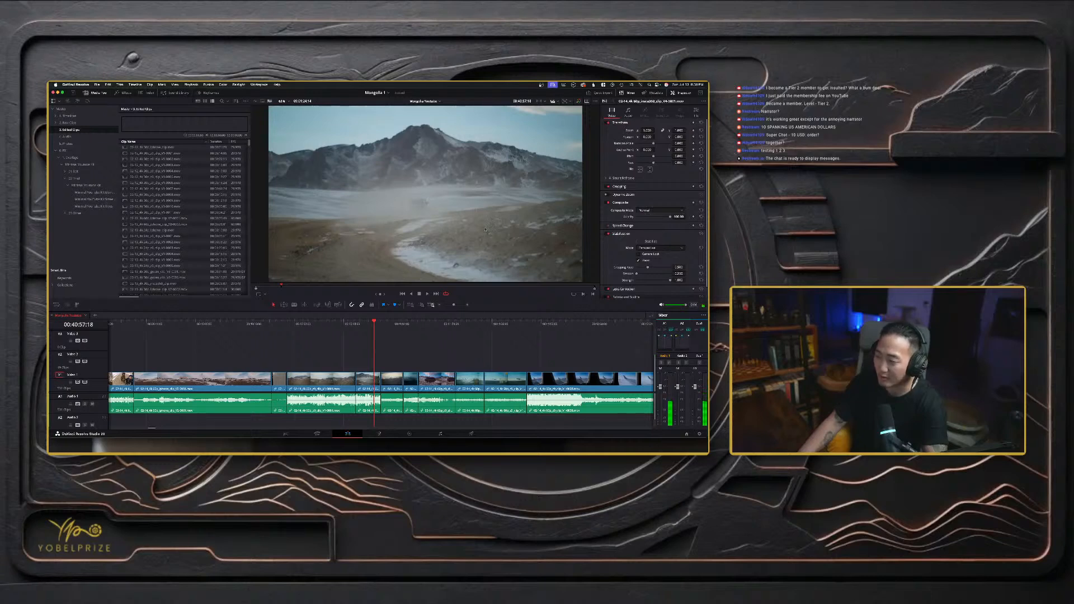
left_click_drag(386, 326, 418, 326)
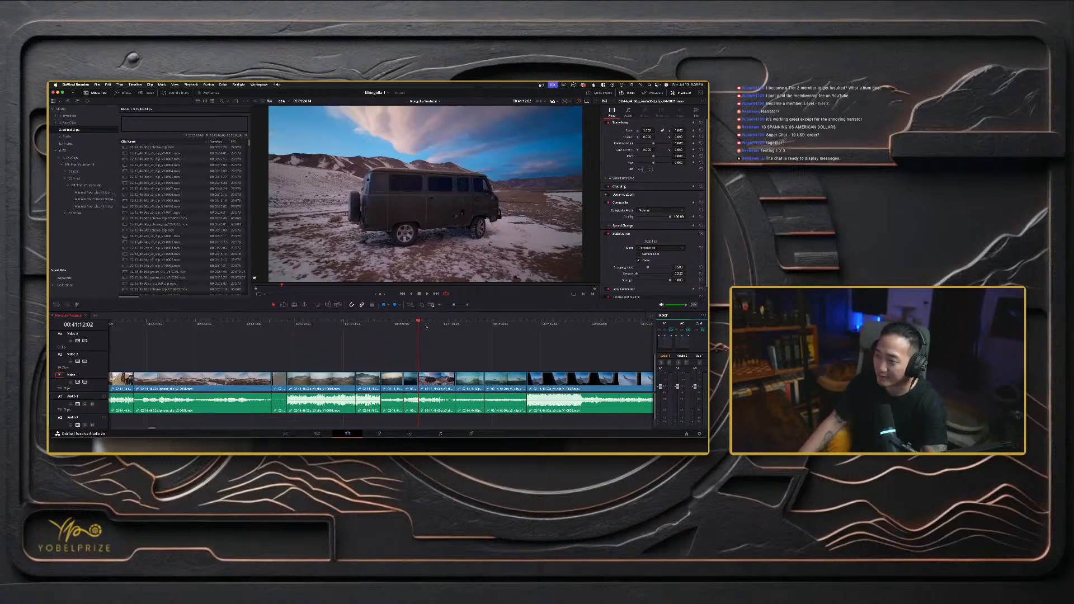
left_click_drag(431, 327, 448, 326)
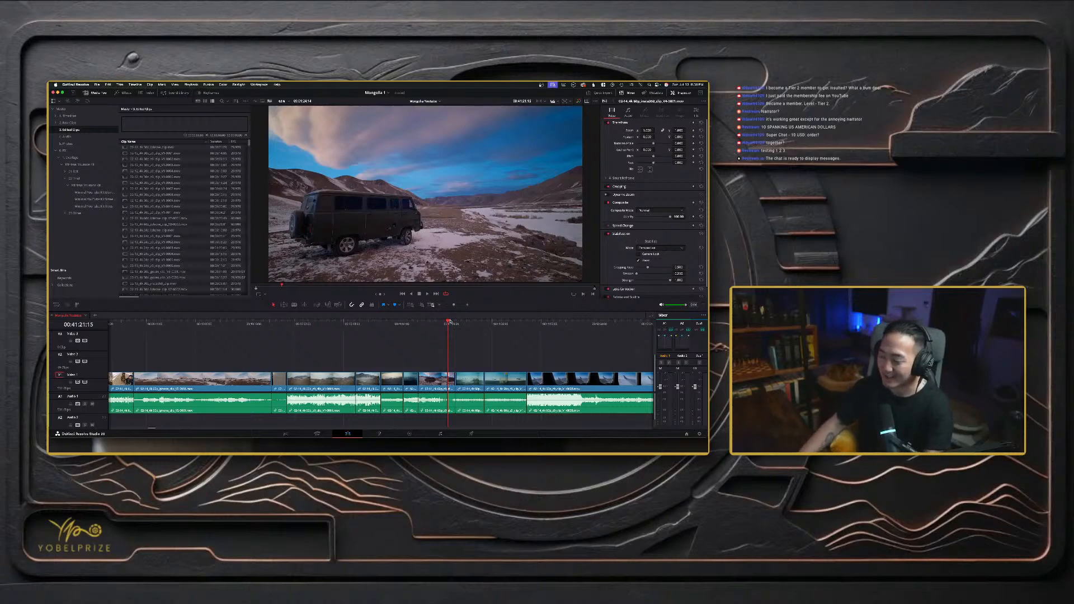
key("space")
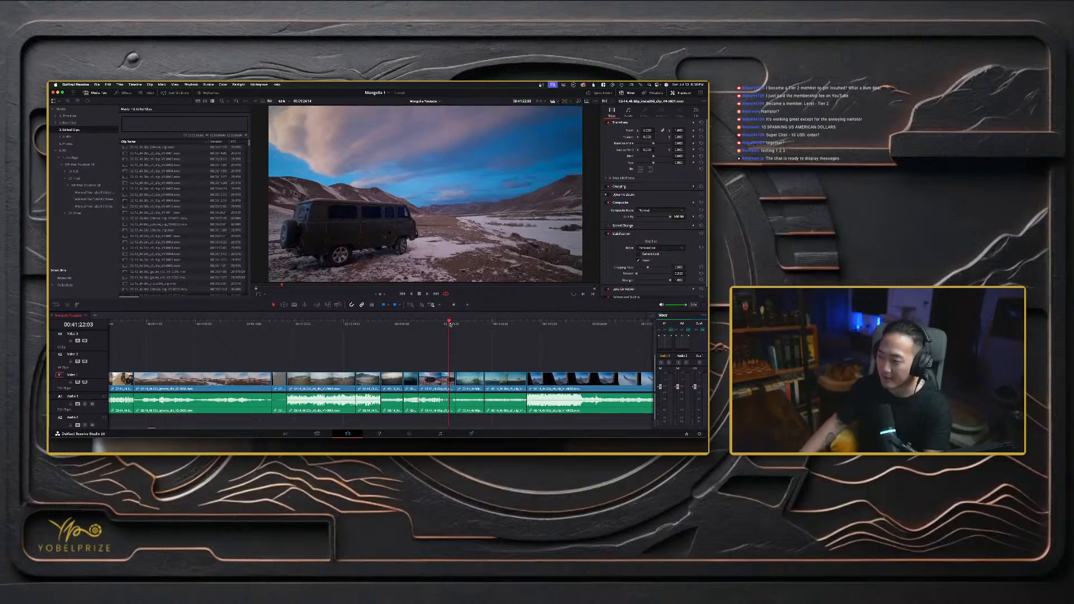
- Skim the airplane runway clips from about 41:24 to 41:45, examining the plane's movement across the snowy airfield
left_click(455, 324)
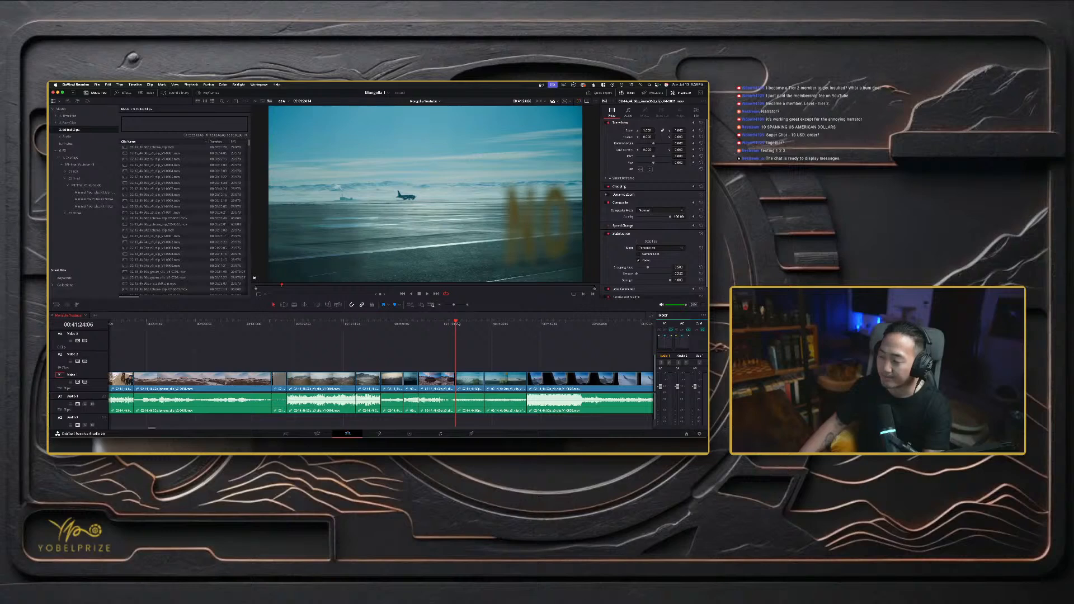
left_click_drag(458, 324, 520, 328)
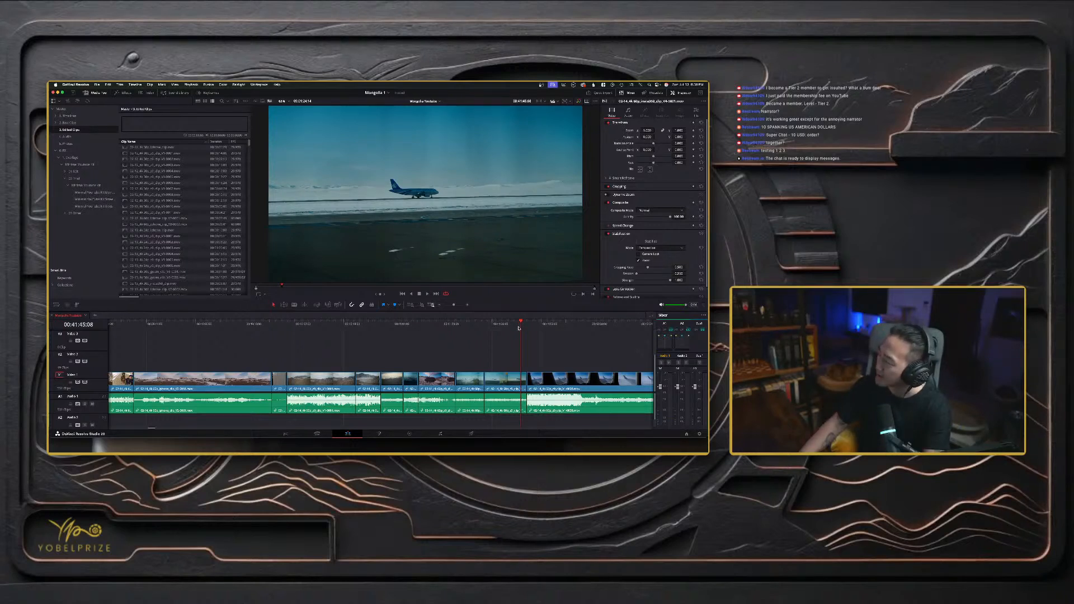
left_click(477, 329)
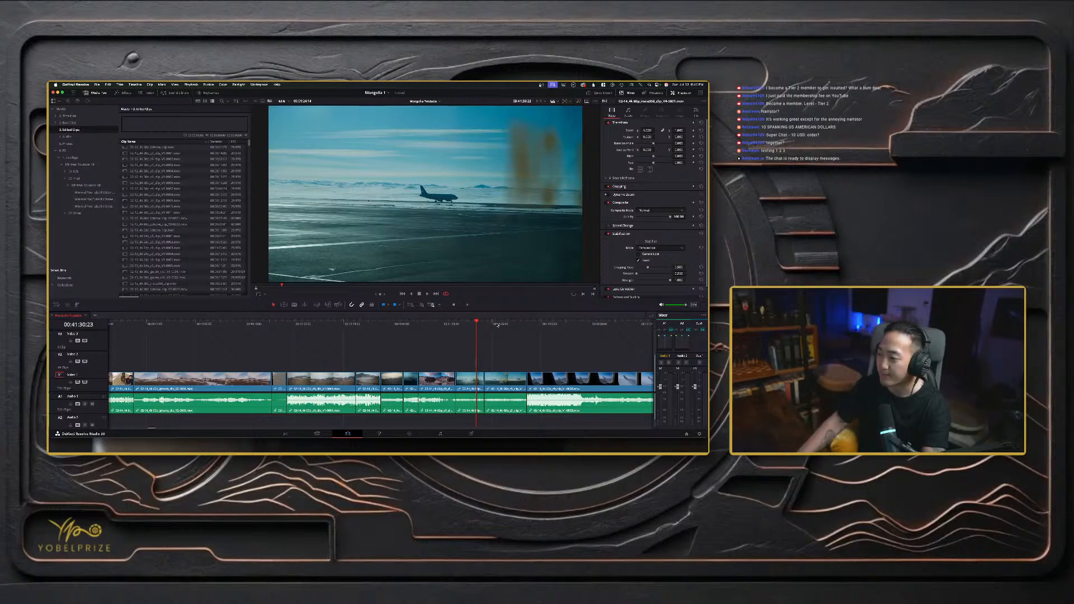
left_click(497, 324)
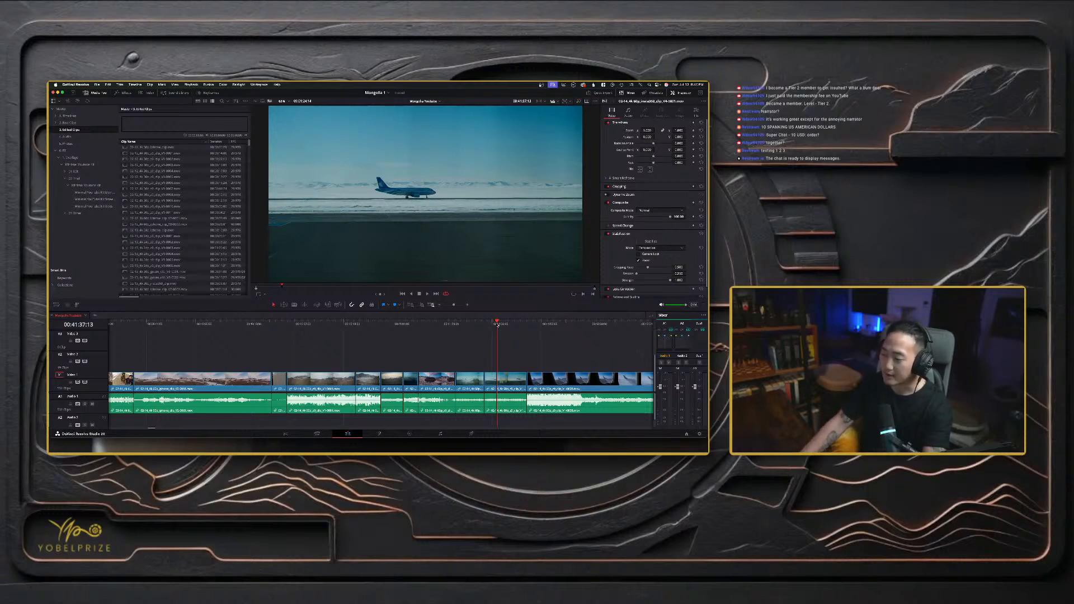
left_click_drag(498, 324, 502, 324)
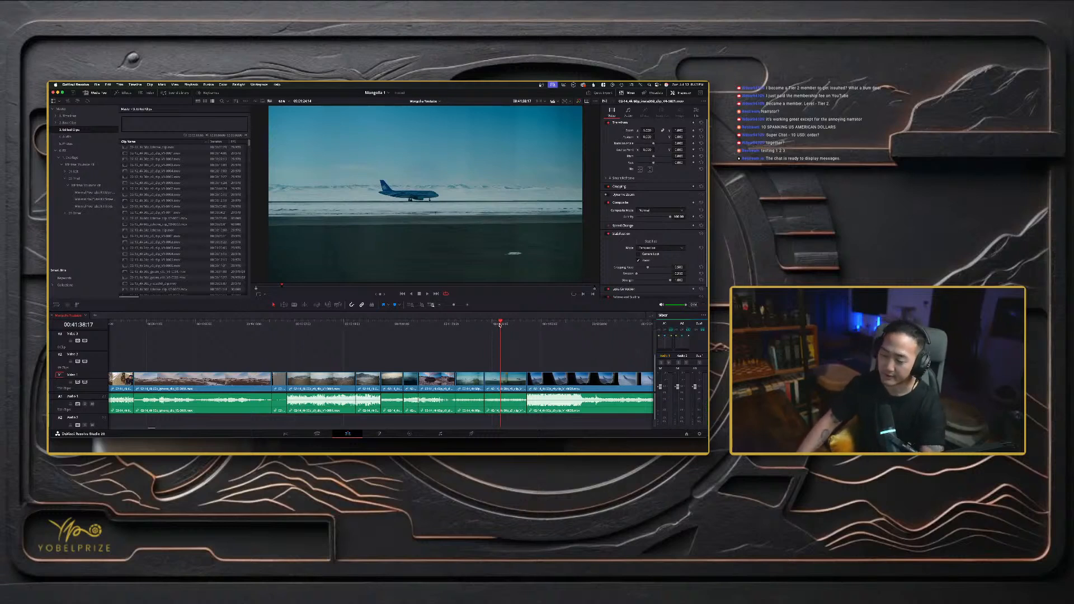
- Skim and play the airplane window footage from about 42:01 to 42:53, examining the wing view during the flight
left_click_drag(499, 323, 569, 324)
scroll(531, 365, "right", 5)
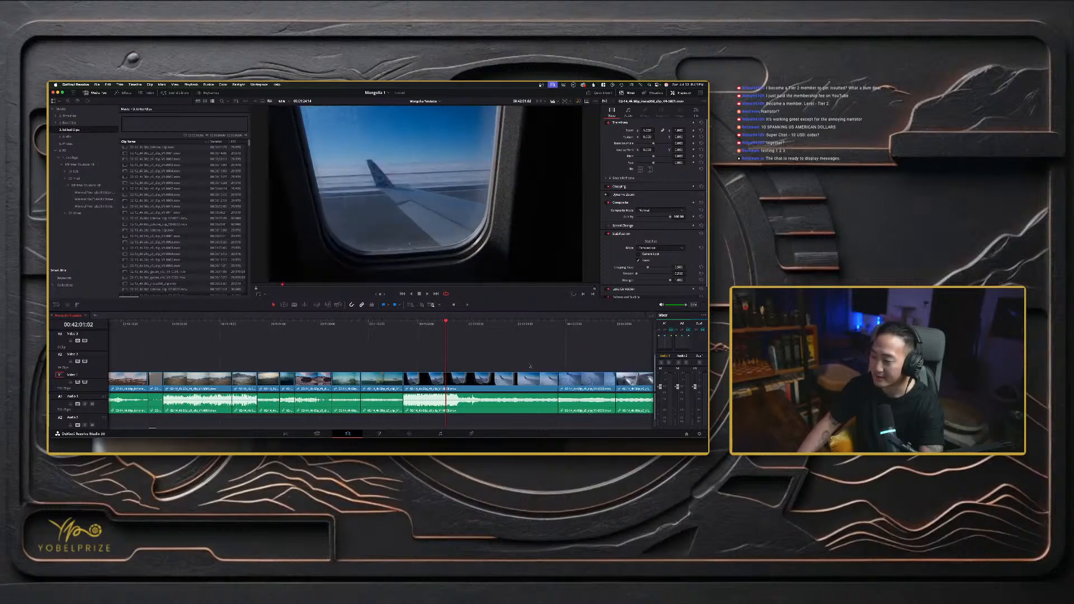
left_click(458, 324)
key("super+minus")
key("super+minus")
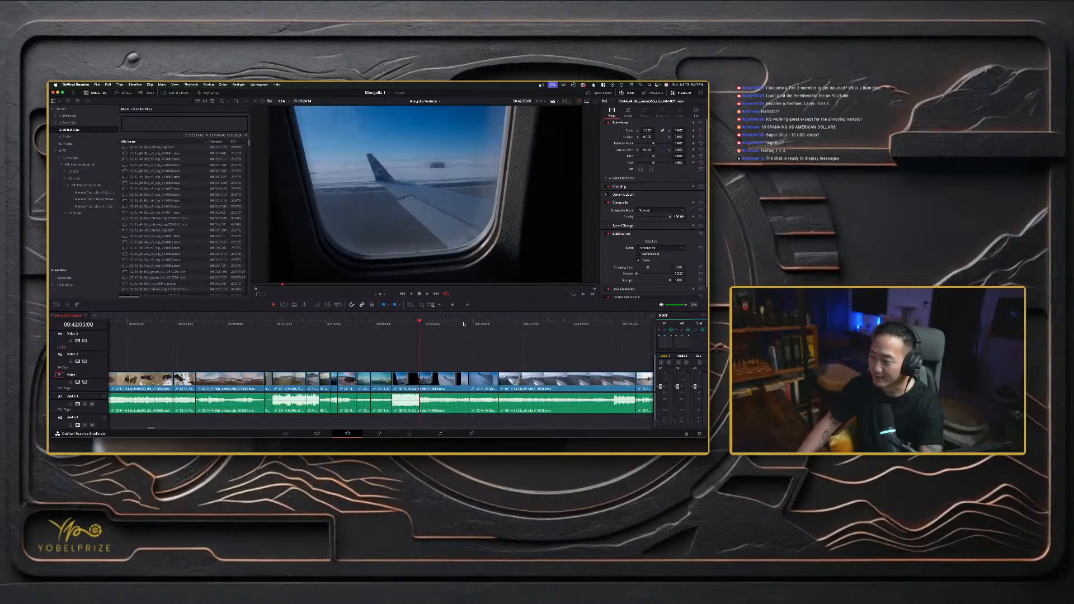
left_click_drag(386, 326, 411, 324)
key("space")
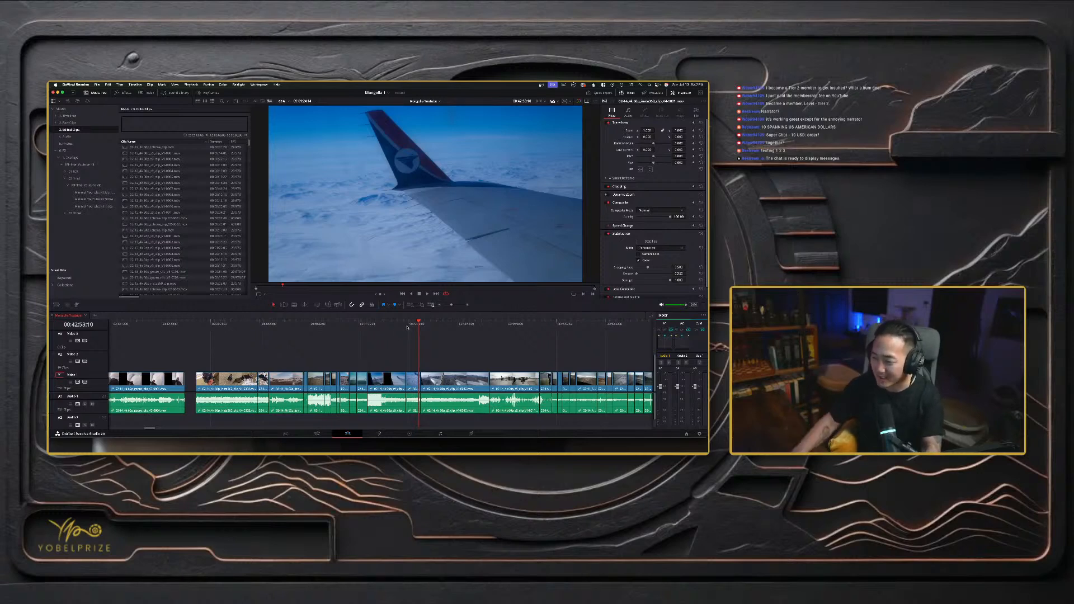
- Skim the wing footage to about 43:58 and select the consecutive airplane window and landing clips on Video 1
left_click(421, 325)
left_click_drag(421, 324, 469, 325)
left_click_drag(381, 354, 488, 381)
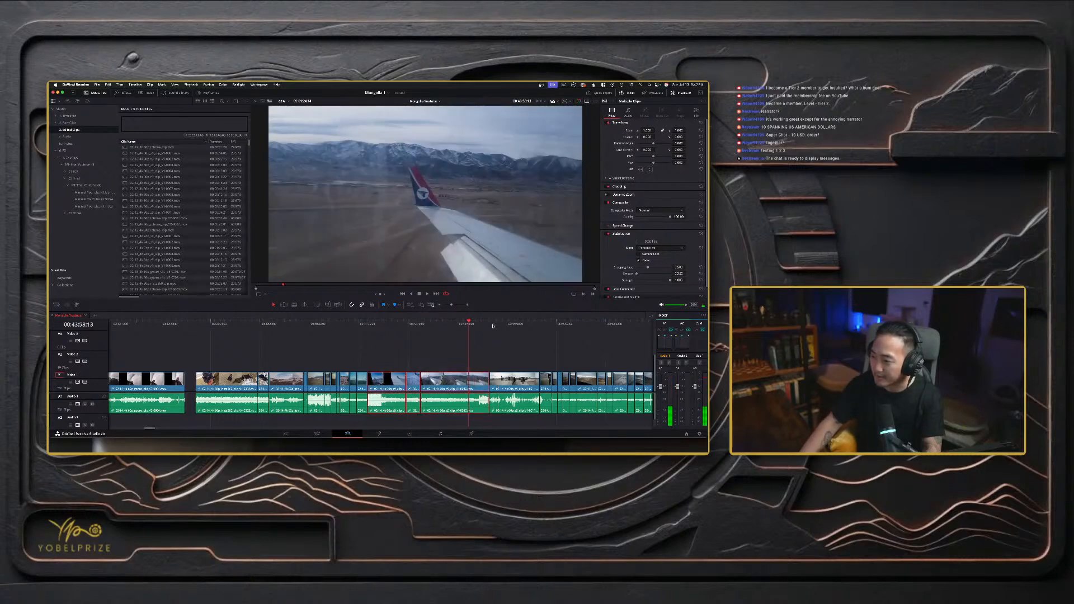
- Play the cut from the airplane landing clip to the outdoor parking area clip, between about 44:18 and 44:28
left_click(493, 325)
key("space")
left_click(487, 326)
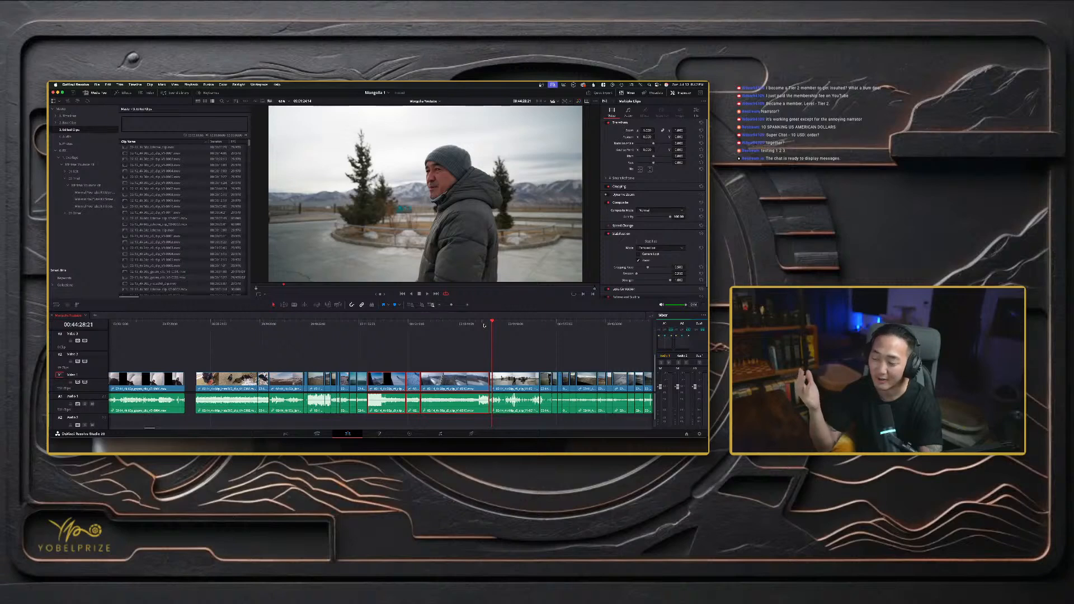
left_click(484, 325)
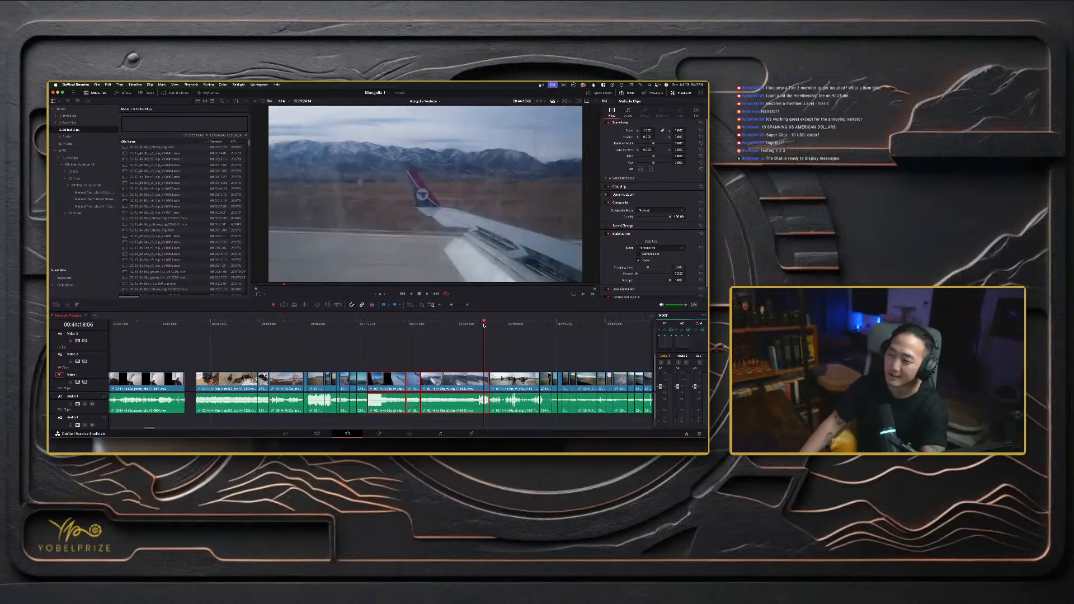
left_click(488, 325)
key("space")
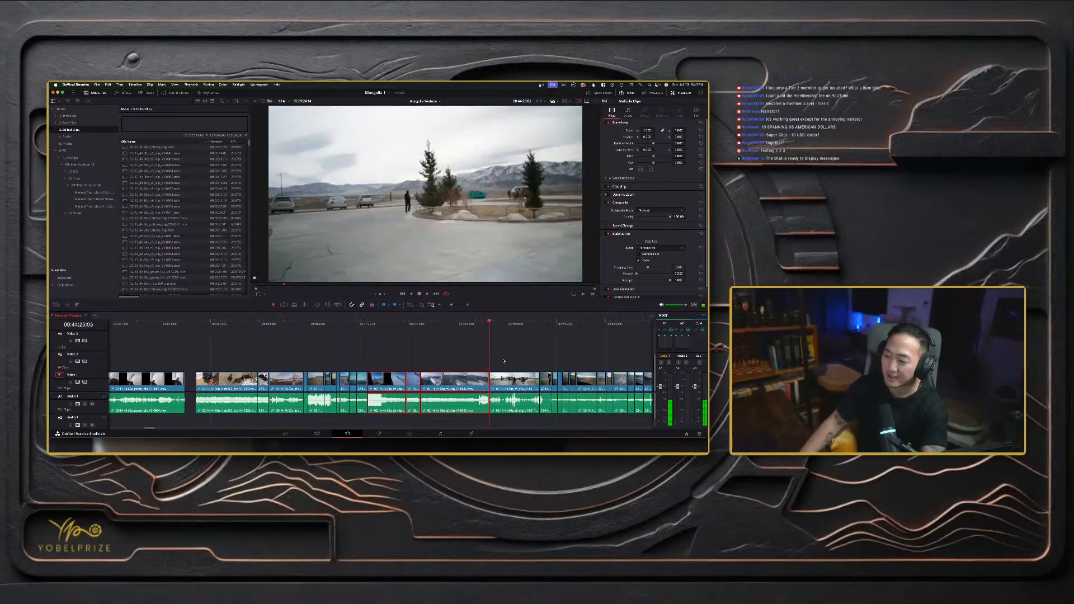
- Select the outdoor parking area clip on Video 1 and pause its playback at about 44:42
left_click(500, 369)
key("space")
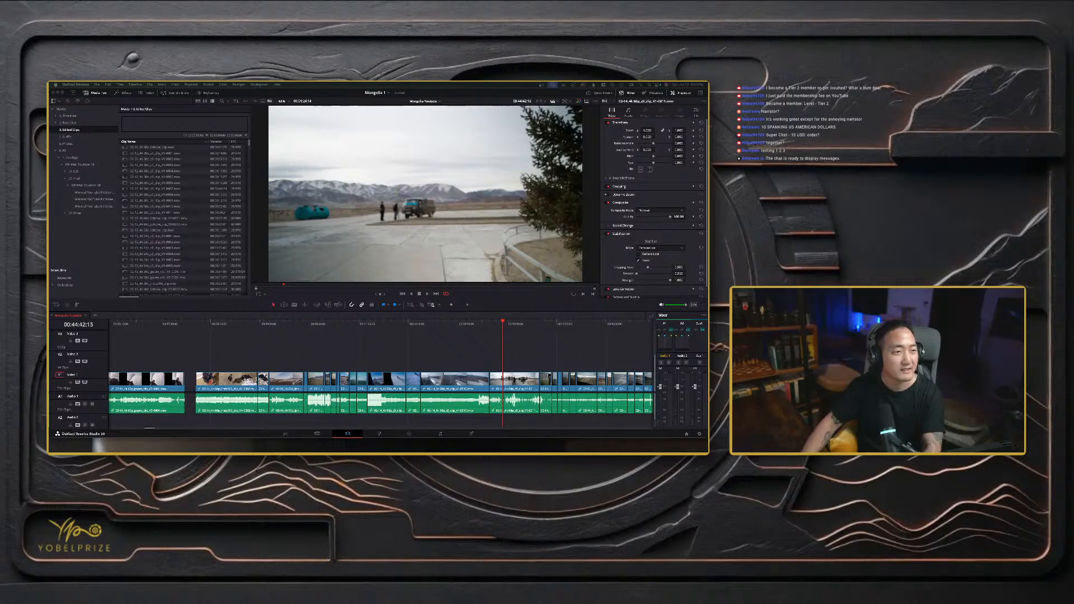
- Switch to Chrome, enlarge the Google results for "deadcat", examine the microphone windshield images, and close the page
left_click_drag(49, 106, 263, 106)
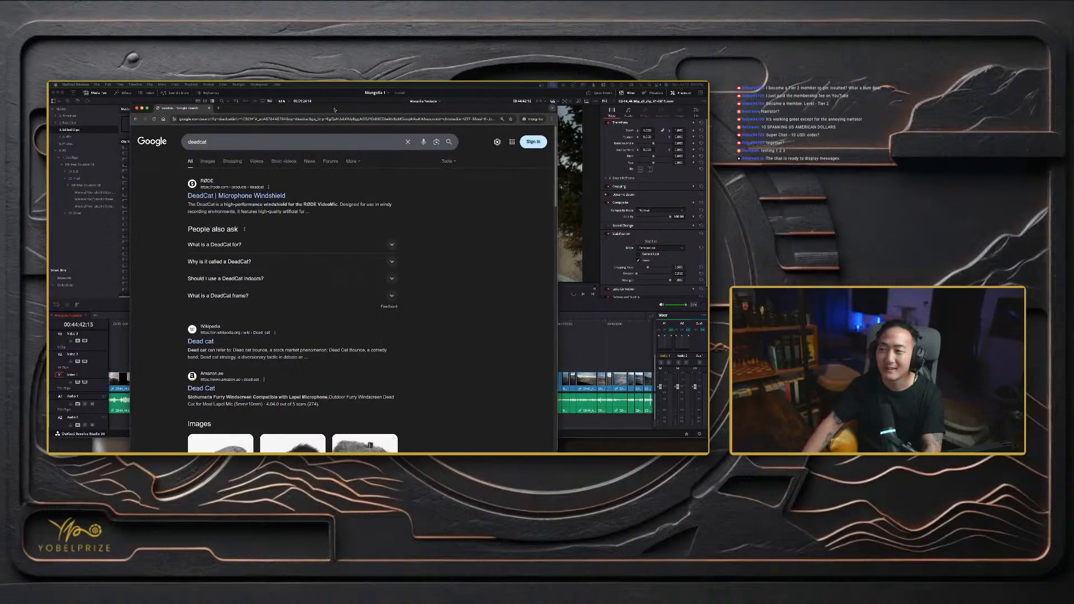
double_click(263, 106)
scroll(244, 214, "down", 3)
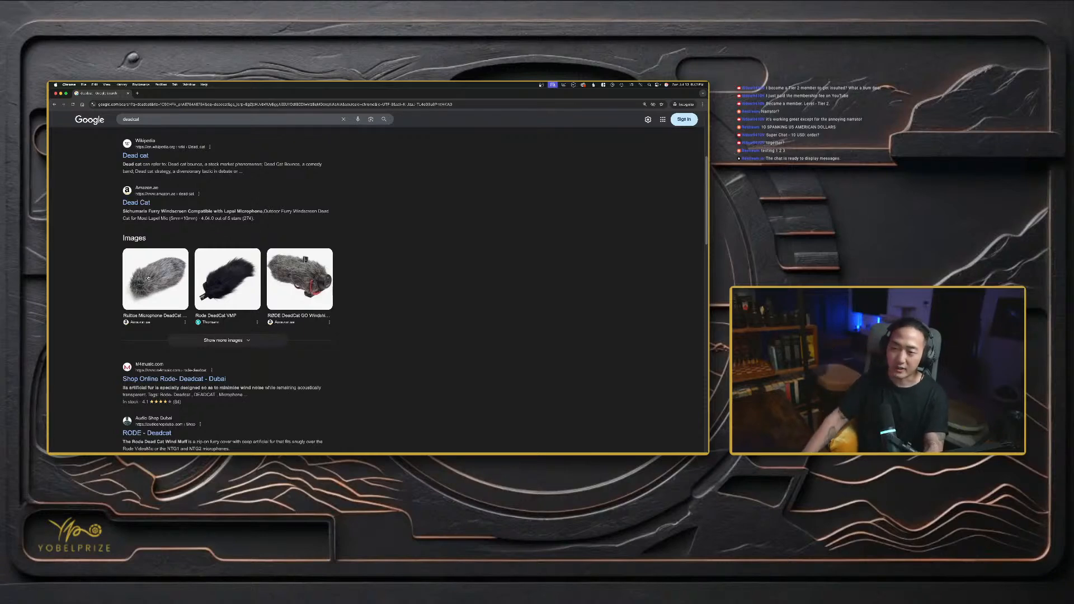
key("super+w")
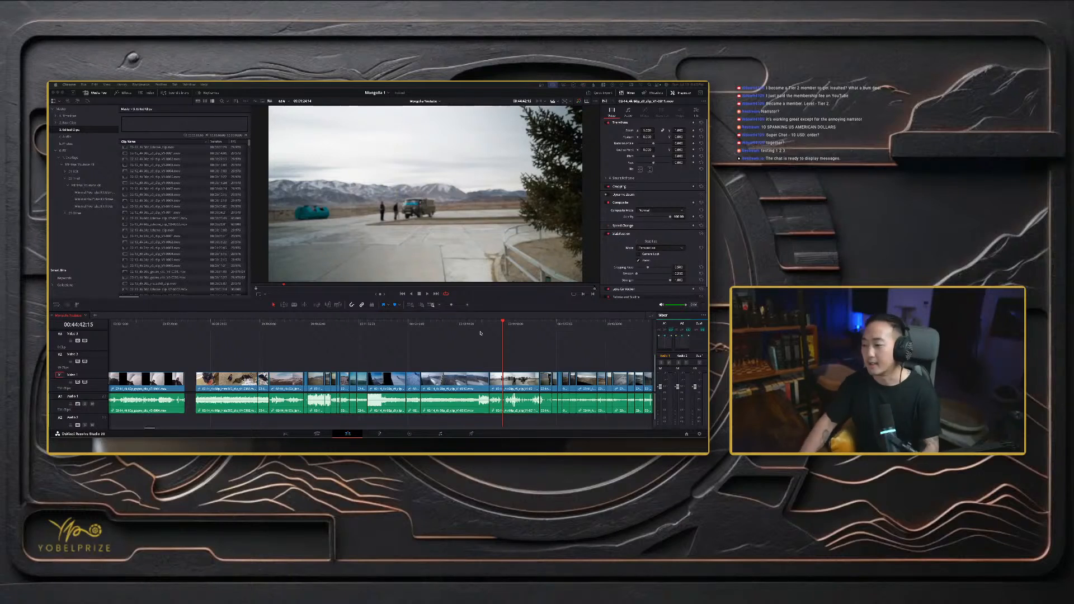
- Play the parking area clip from about 44:44 to 45:25, pausing to examine the approach to the driver and the olive van
left_click(504, 325)
key("space")
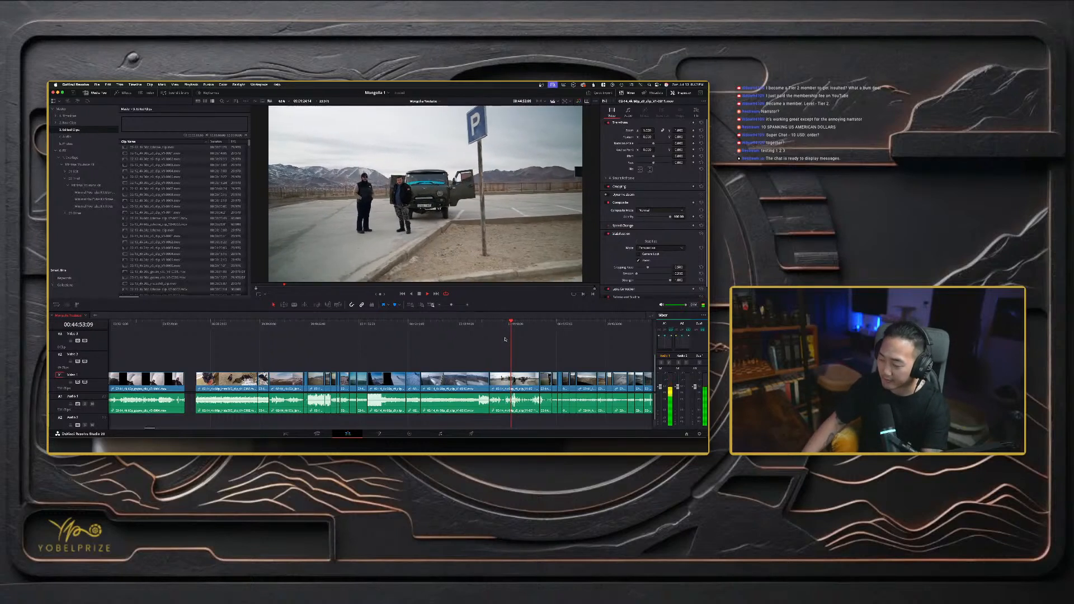
key("space")
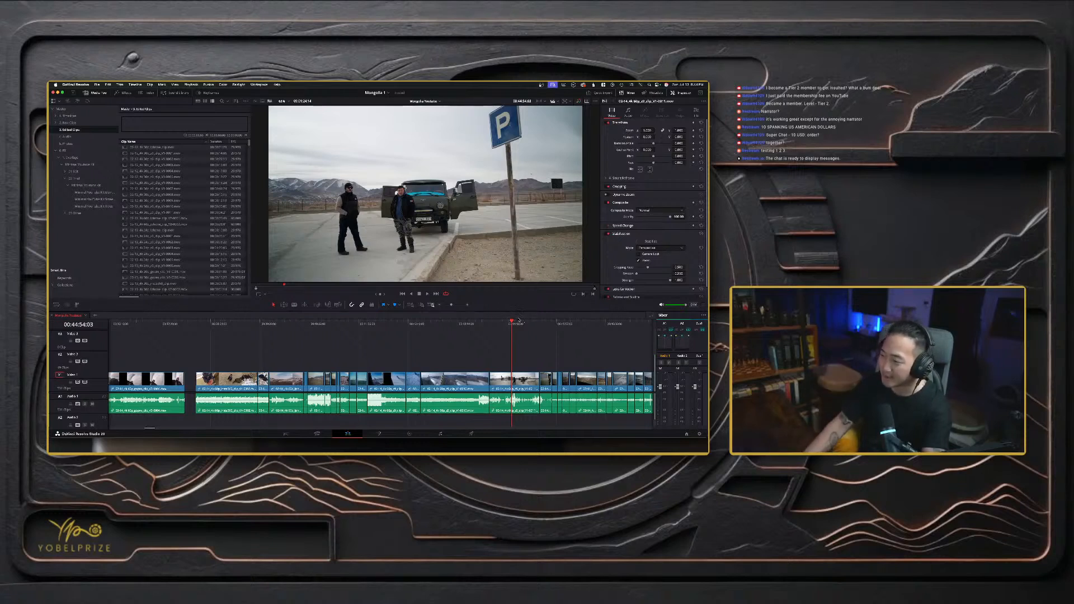
key("space")
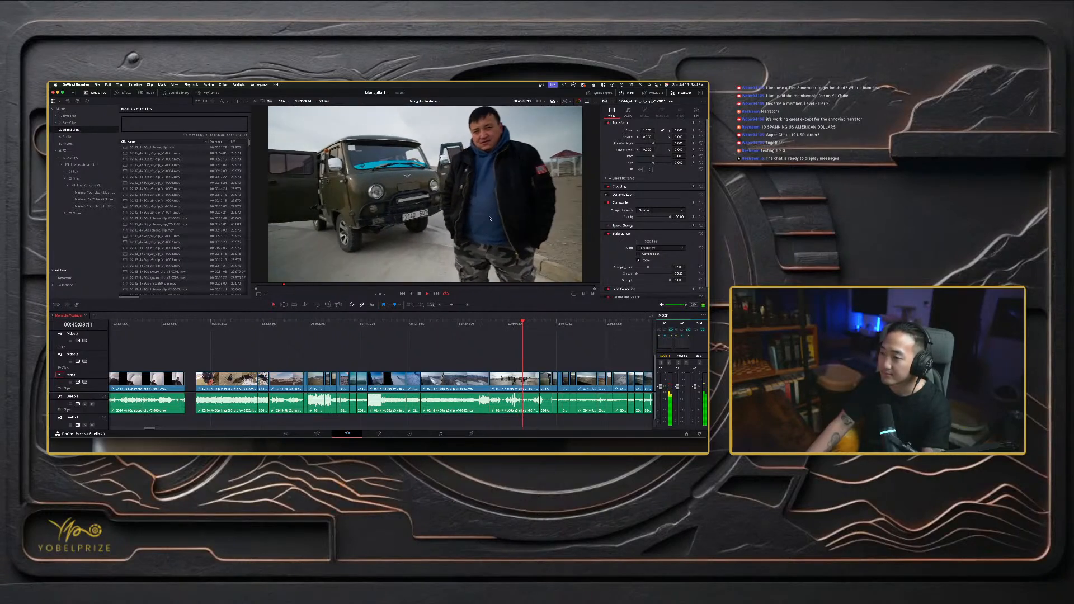
key("space")
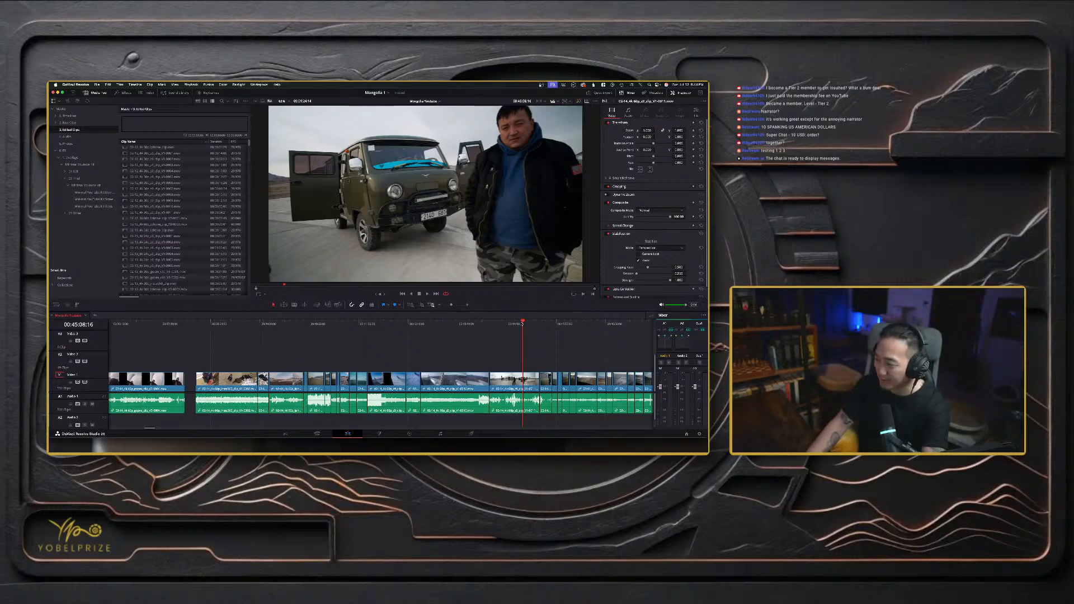
key("space")
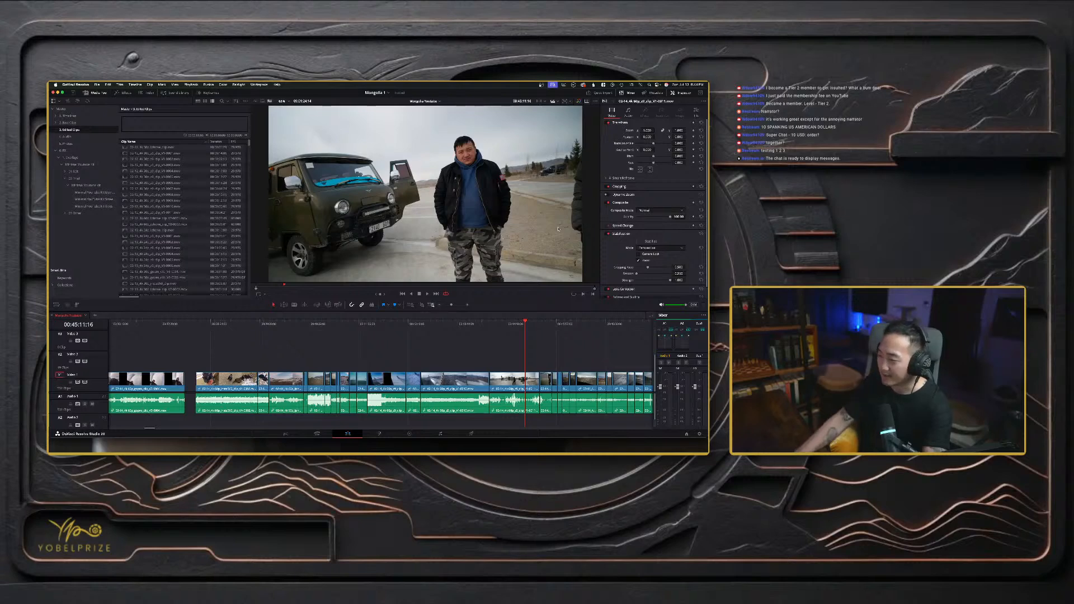
key("space")
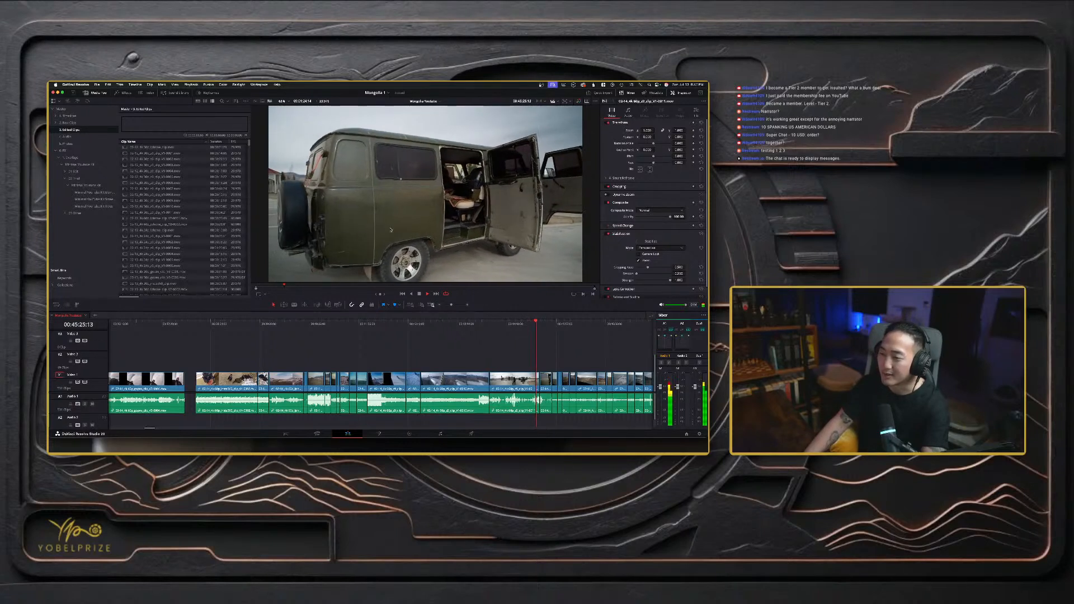
key("space")
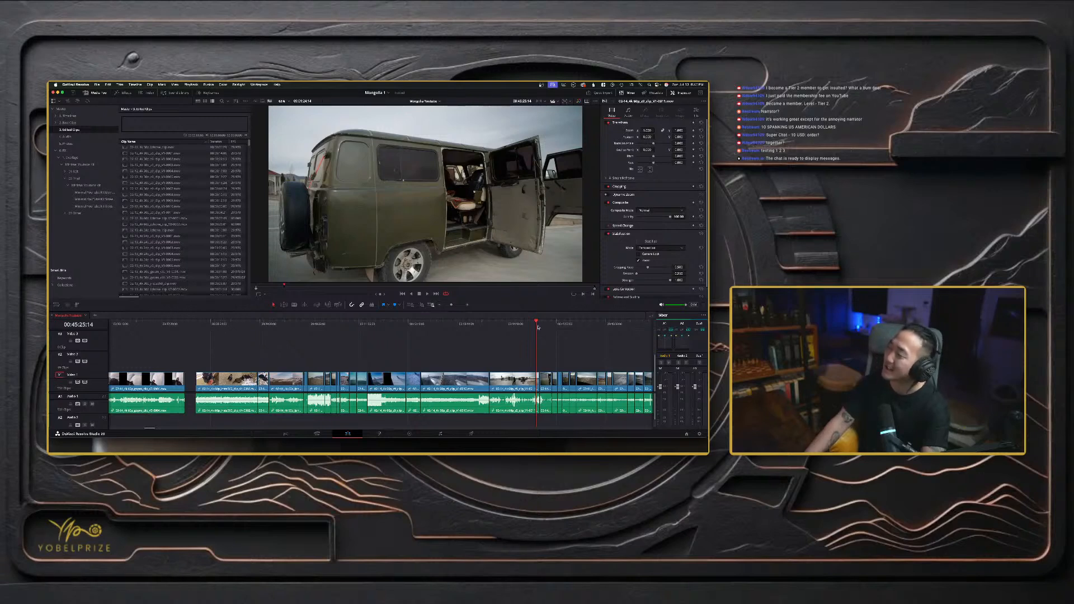
- Enlarge the timeline scale and skim the van footage to about 45:43, examining the Bek Travel logo on the window
key("space")
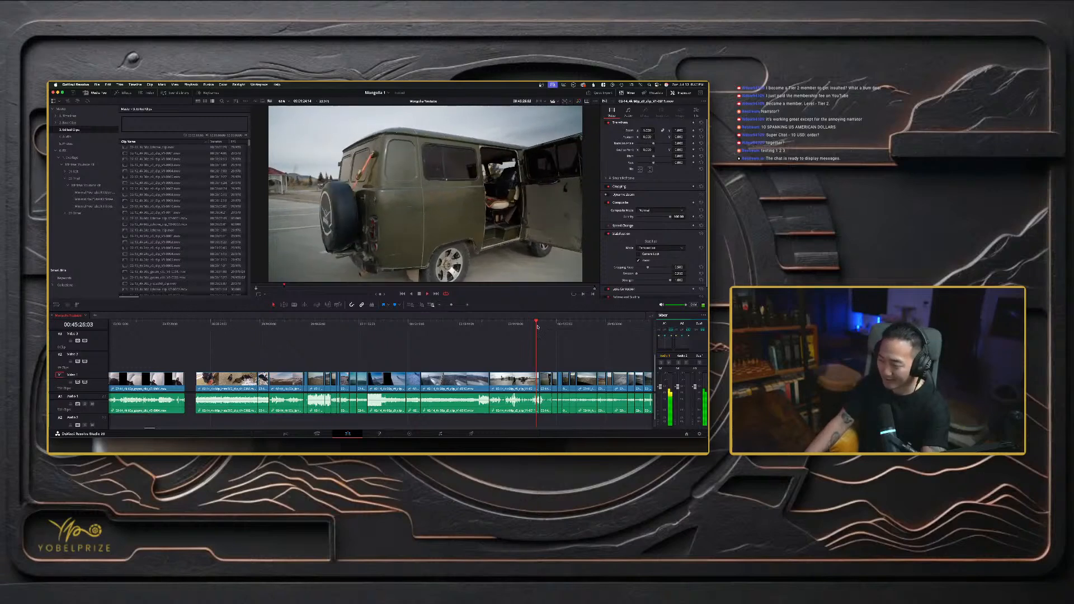
key("super+equal")
key("super+equal")
key("super+equal")
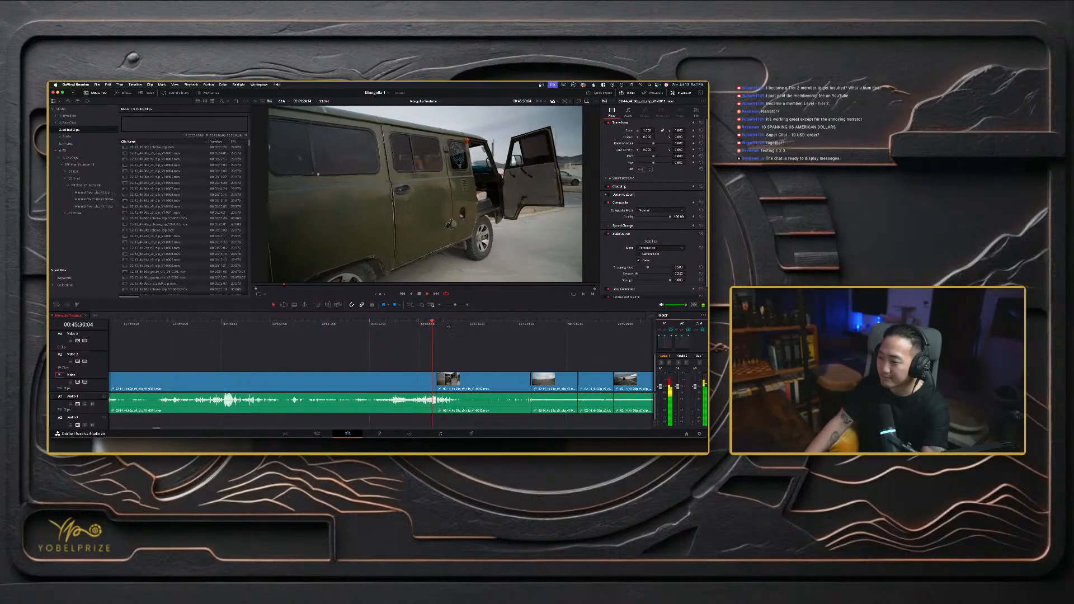
left_click_drag(444, 326, 515, 329)
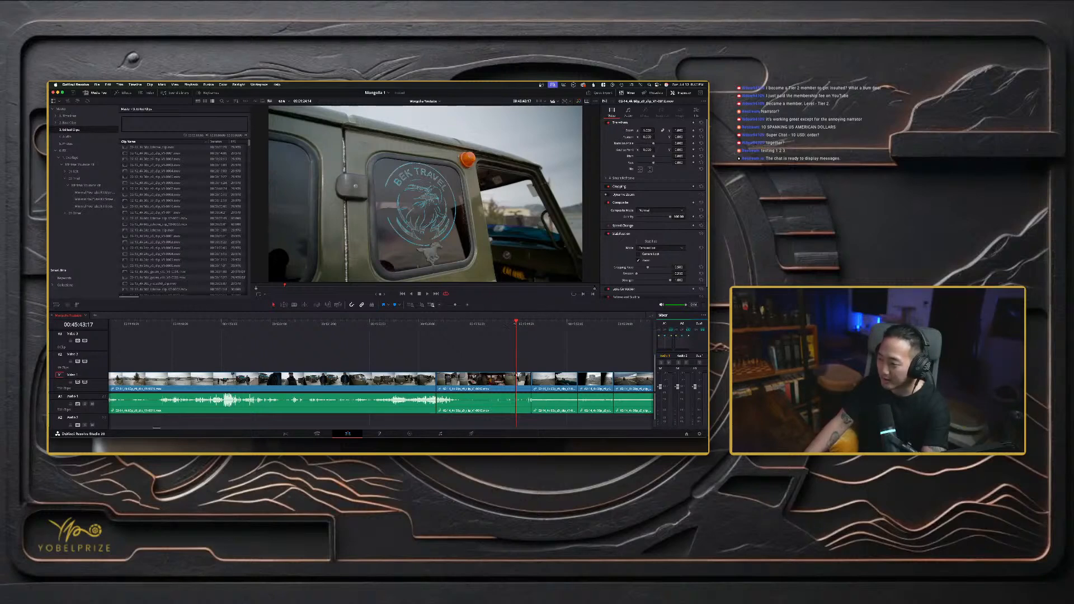
left_click(507, 322)
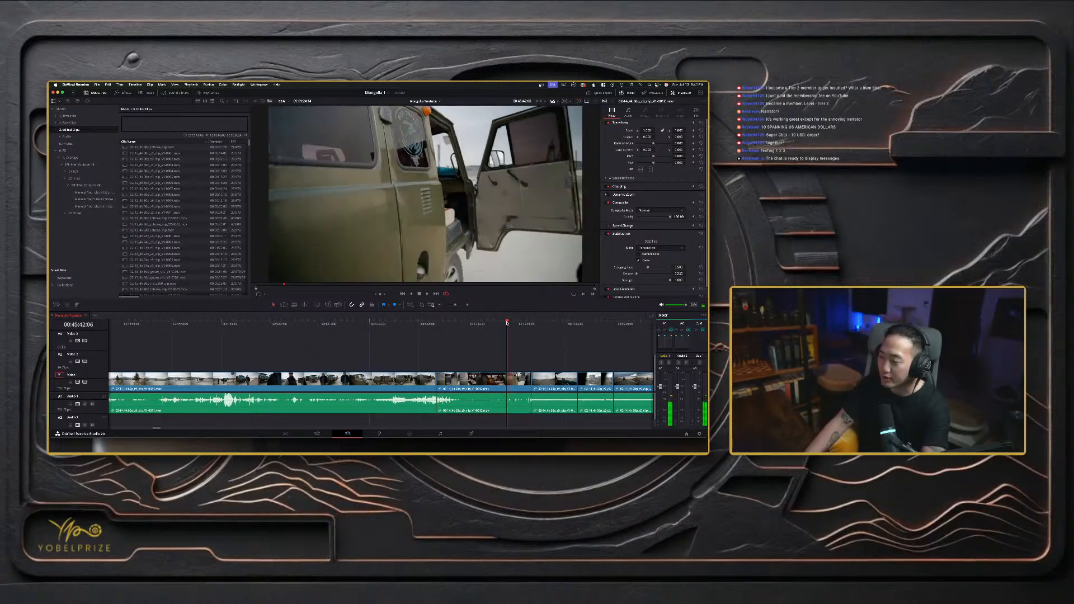
left_click_drag(507, 323, 513, 323)
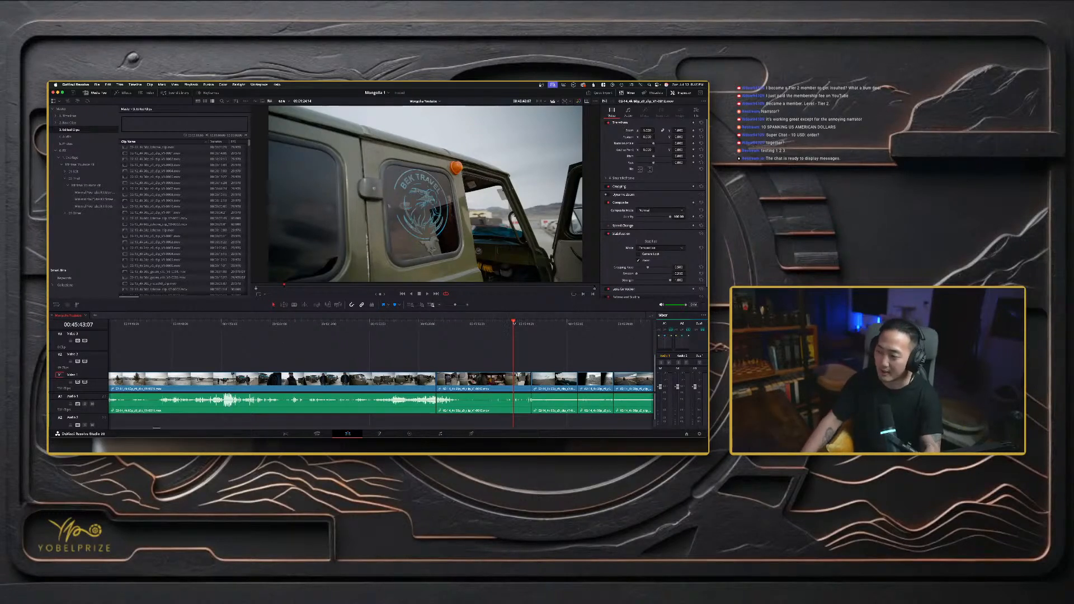
key("space")
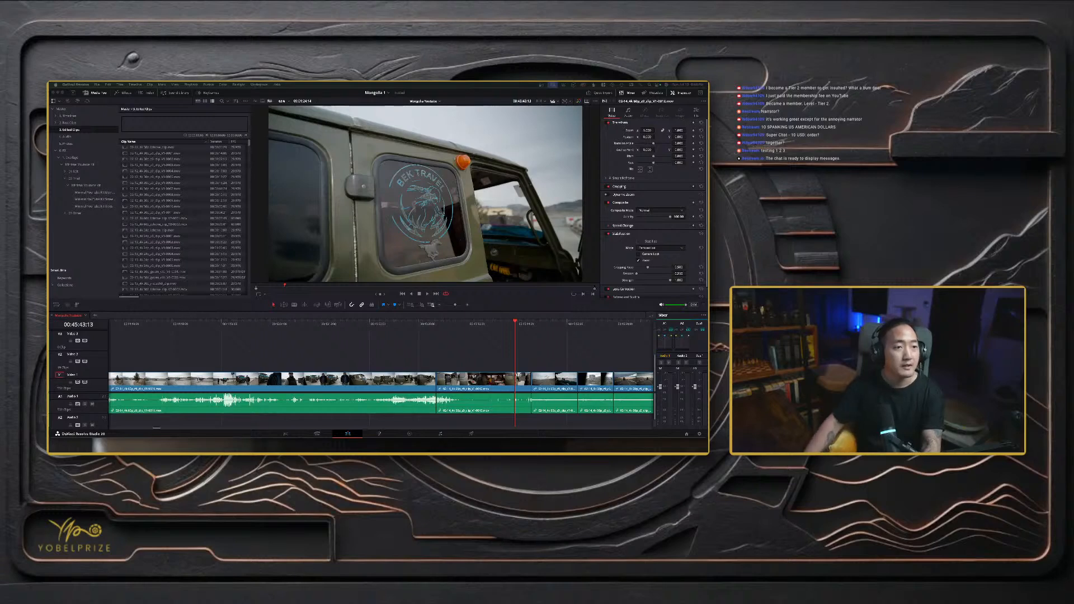
- Switch to the Chrome window with the murenje_ecosafaris Instagram profile, maximize it and dismiss the sign-up prompt
left_click_drag(50, 108, 359, 108)
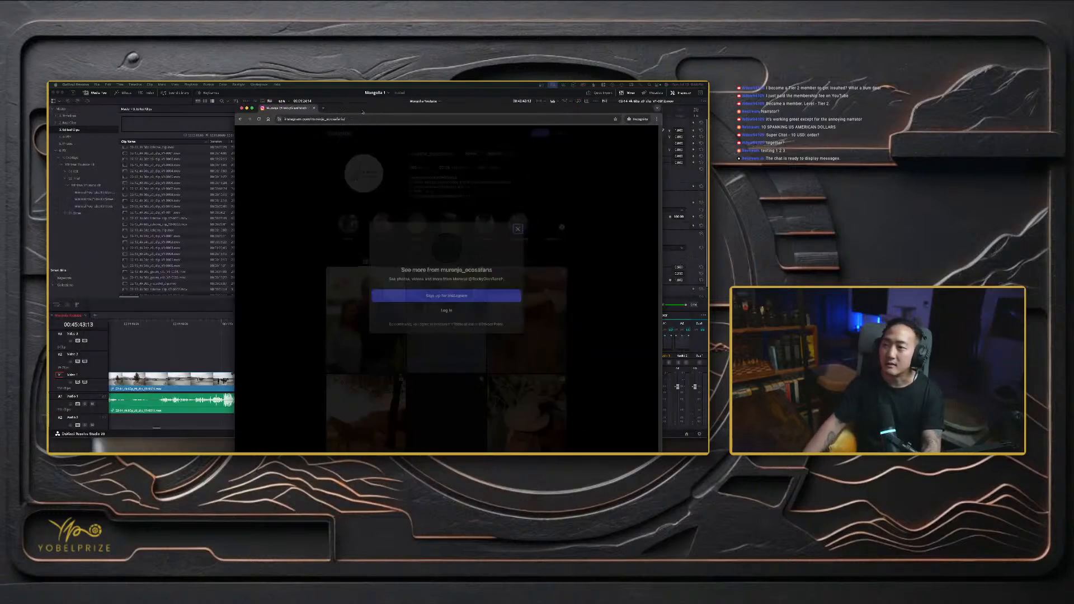
double_click(359, 108)
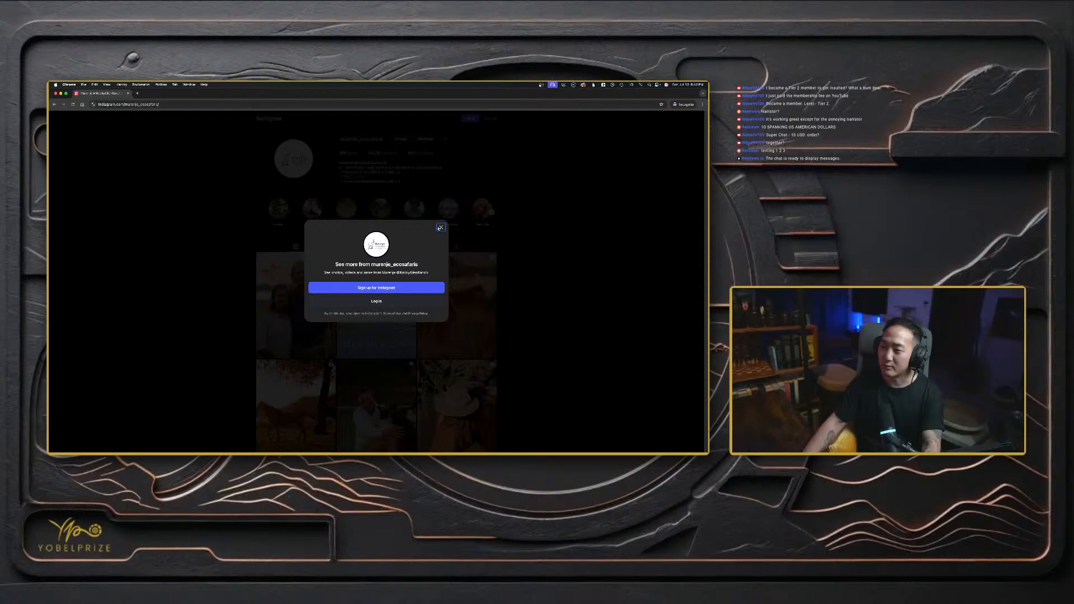
left_click(440, 228)
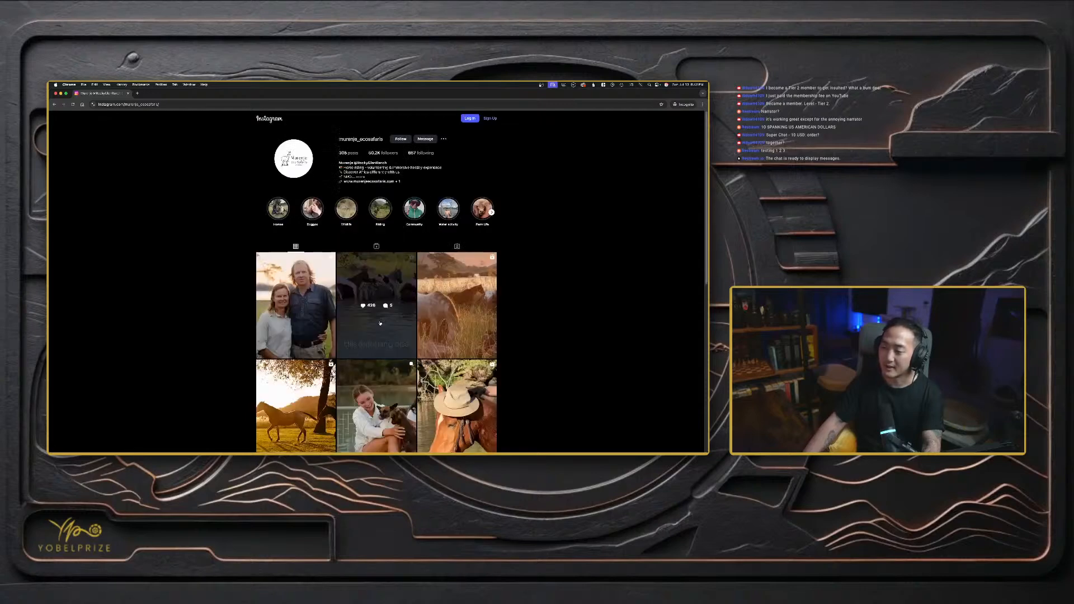
- Browse the profile's header and its grid of horse and safari posts, dismissing the prompt to see more posts
scroll(434, 333, "down", 3)
scroll(434, 333, "up", 3)
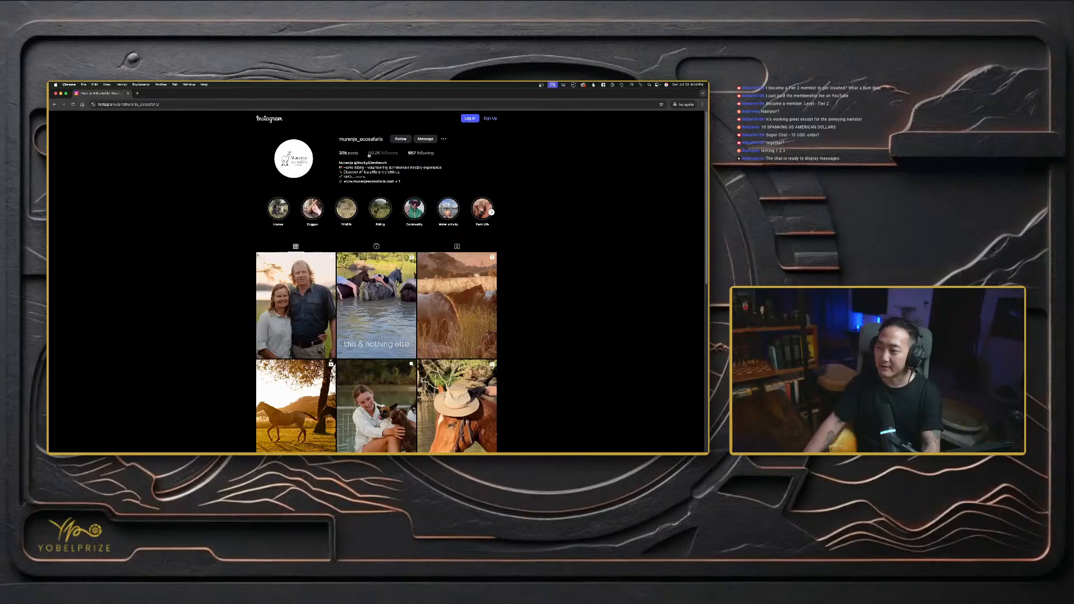
scroll(462, 352, "down", 3)
scroll(462, 352, "up", 5)
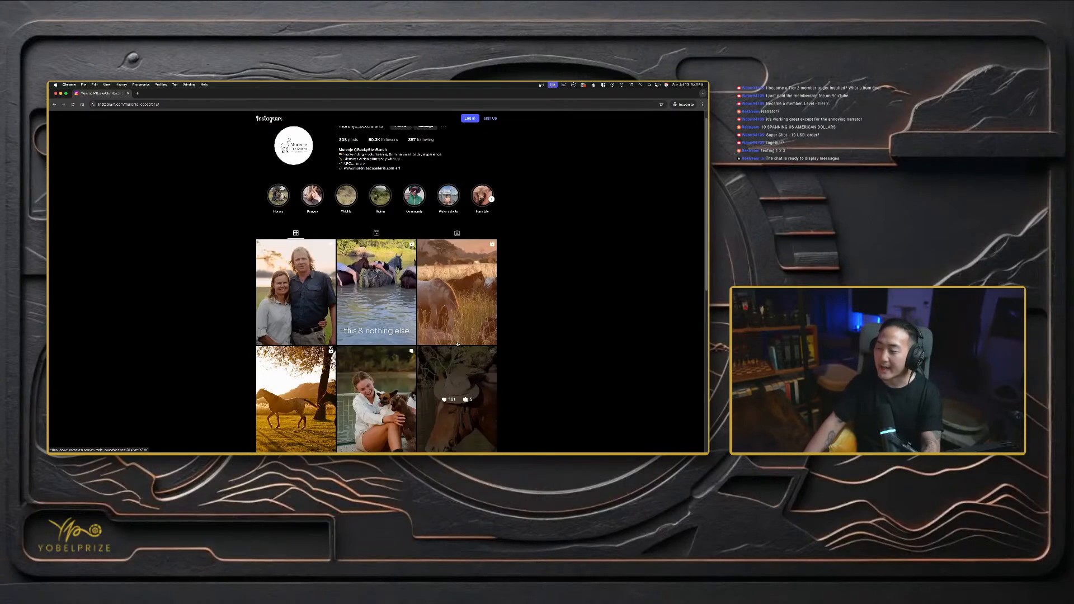
left_click(443, 299)
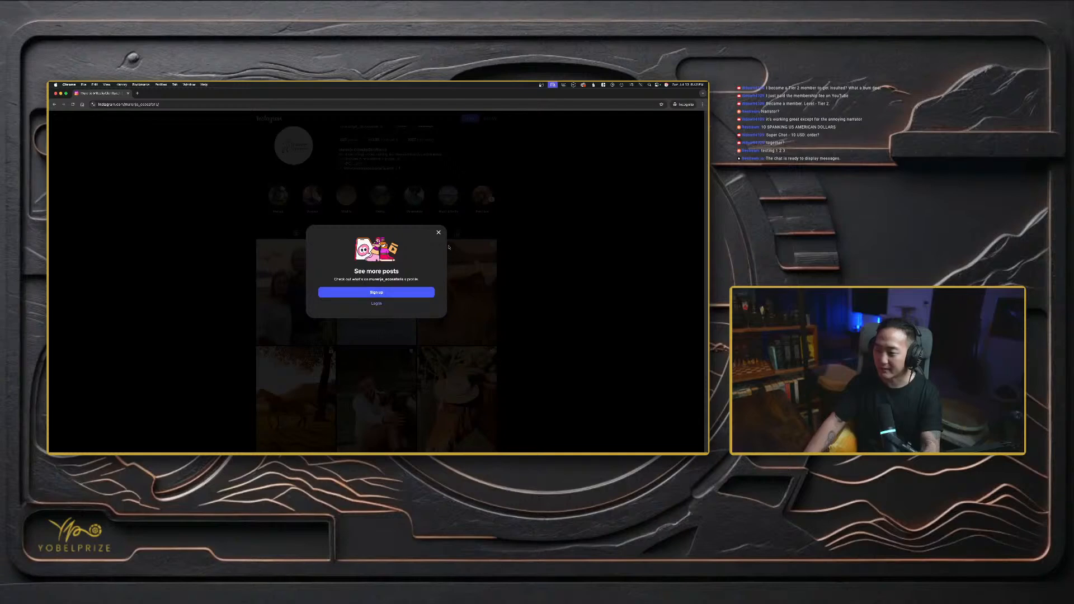
left_click(439, 232)
scroll(454, 360, "down", 5)
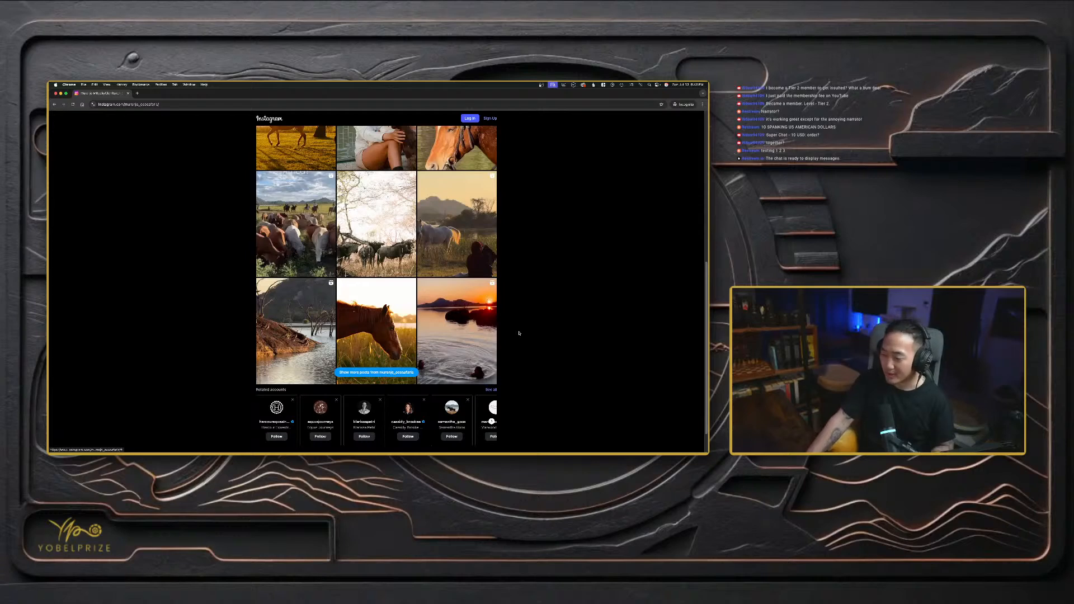
scroll(519, 333, "up", 1)
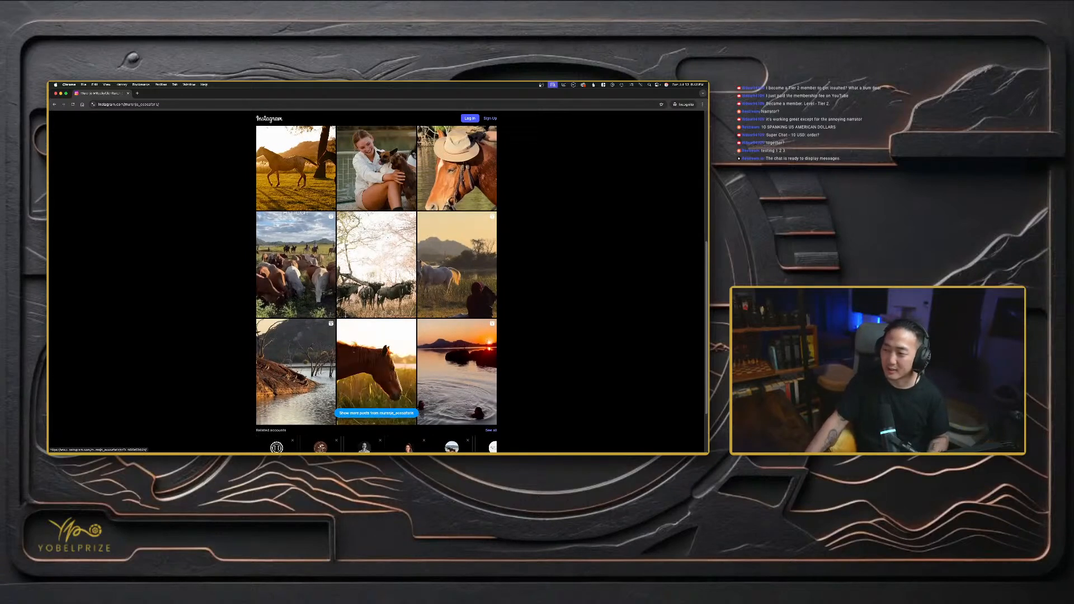
scroll(406, 301, "up", 2)
scroll(397, 287, "up", 4)
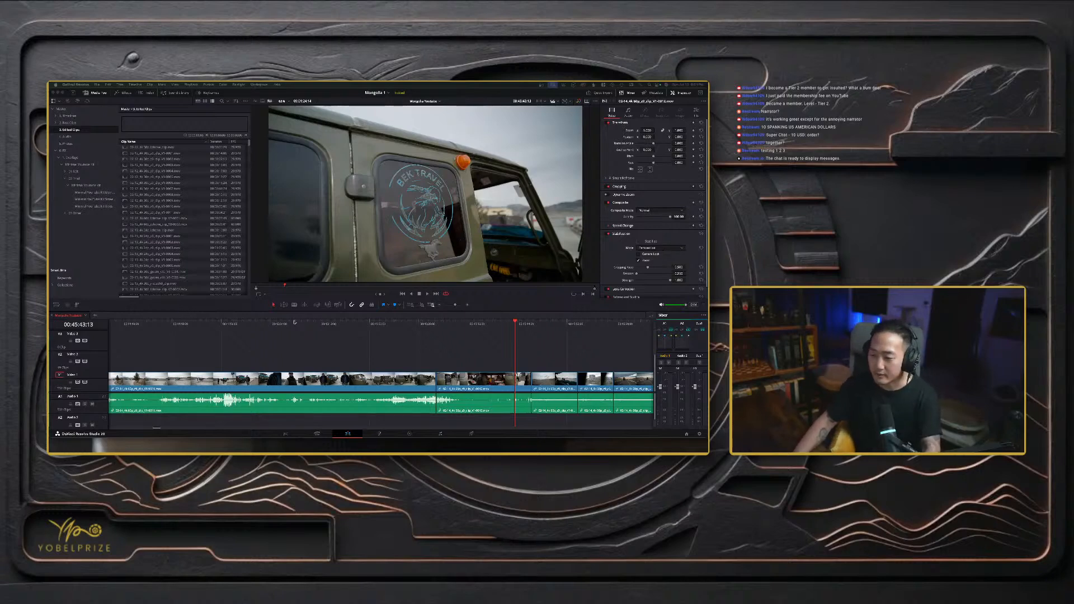
- Play the van interior clip in DaVinci Resolve from its start, at about 45:31
left_click(436, 321)
key("space")
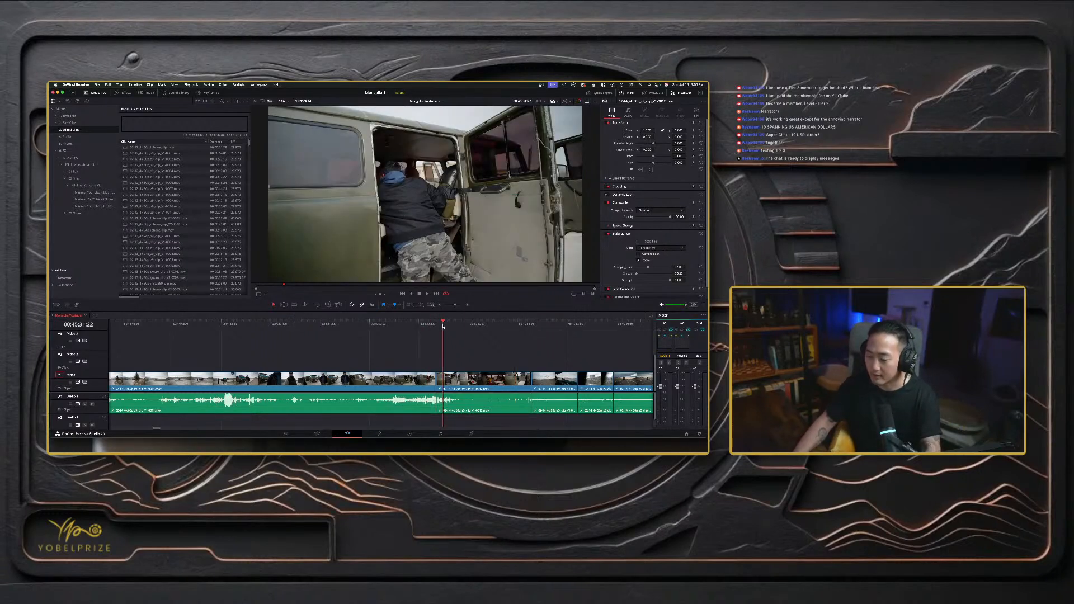
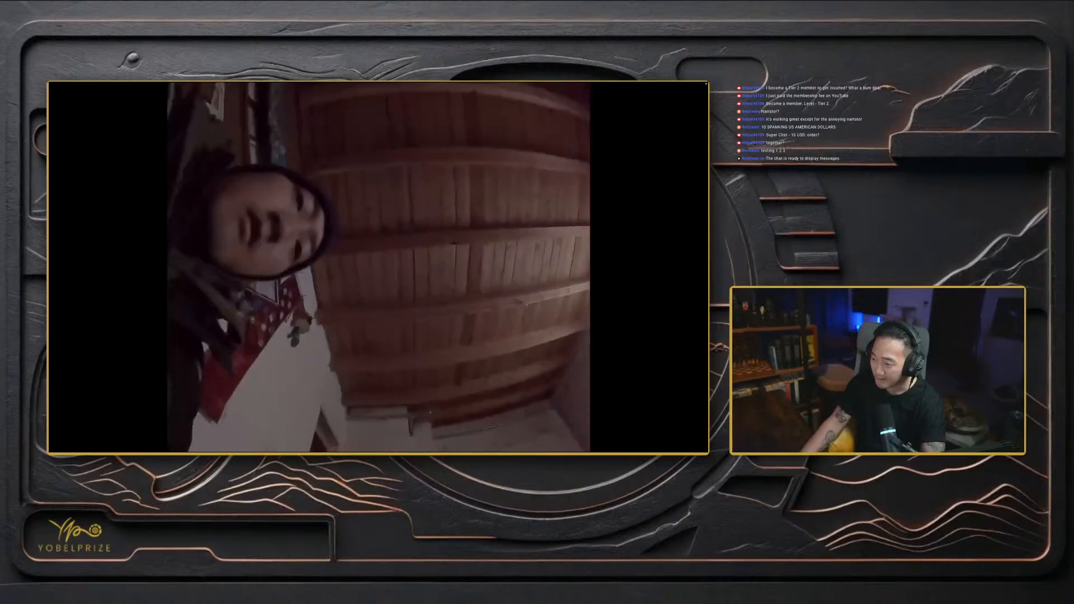
- Exit the full-screen preview, move the short sideways indoor clip from Video 1 to Video 2 further along, and close its gap with the snowy selfie clip
key("Escape")
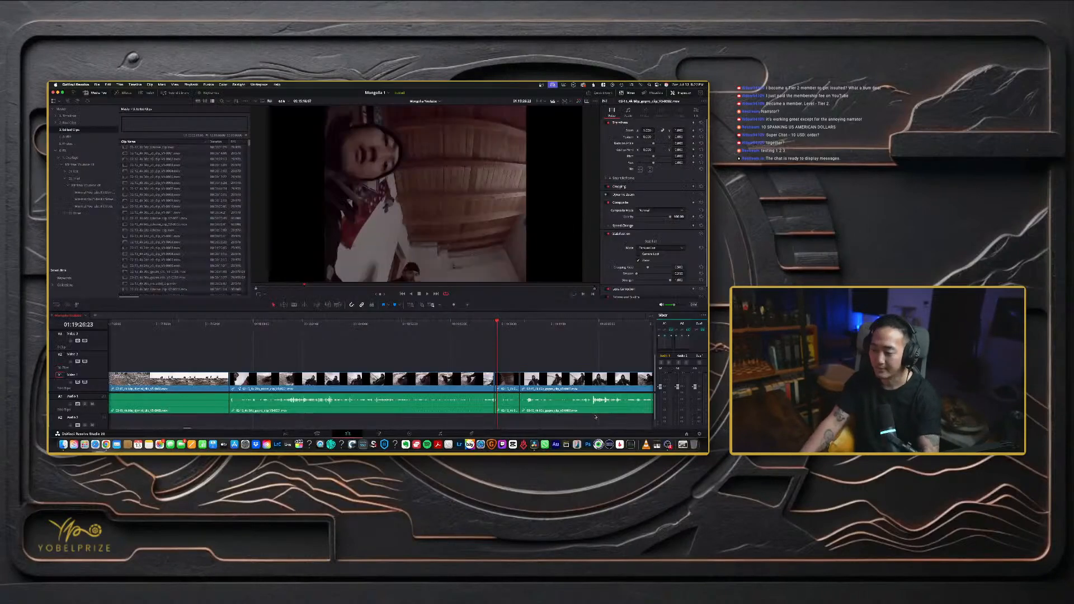
left_click(553, 322)
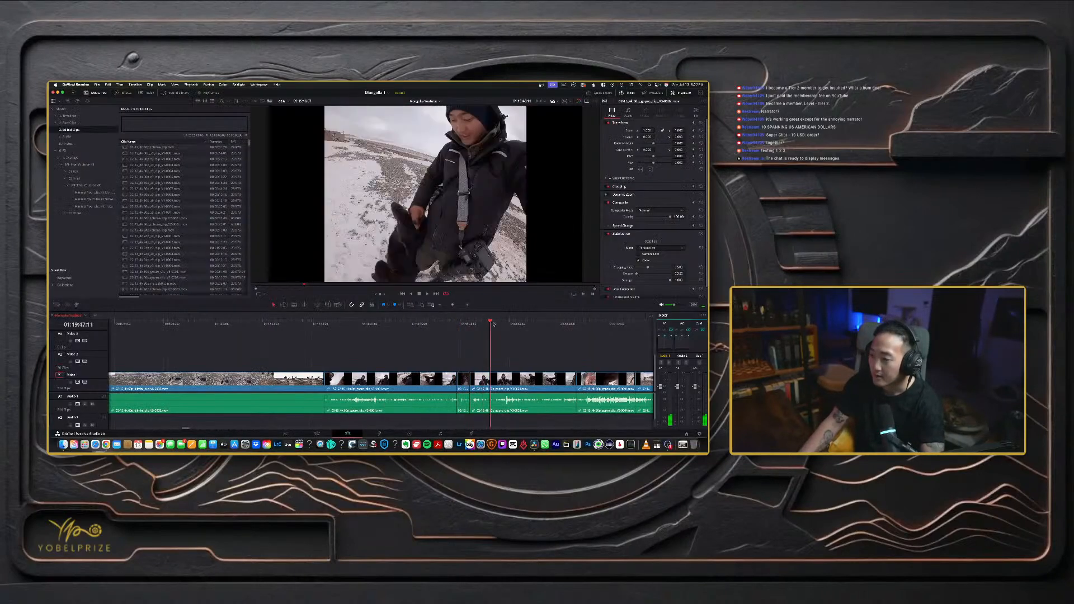
left_click(458, 325)
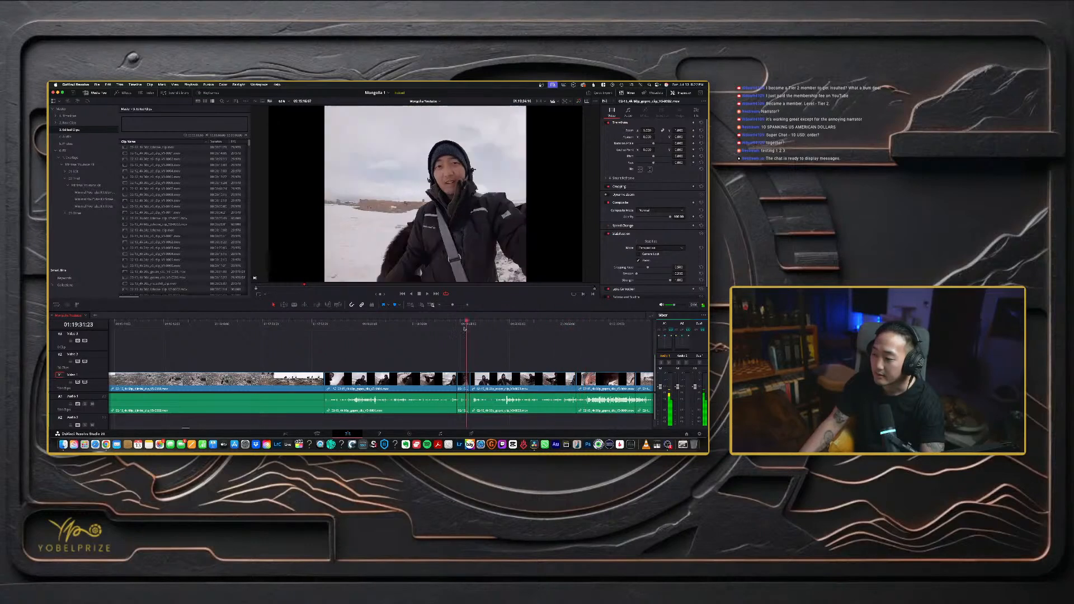
left_click_drag(463, 380, 602, 361)
scroll(532, 387, "right", 5)
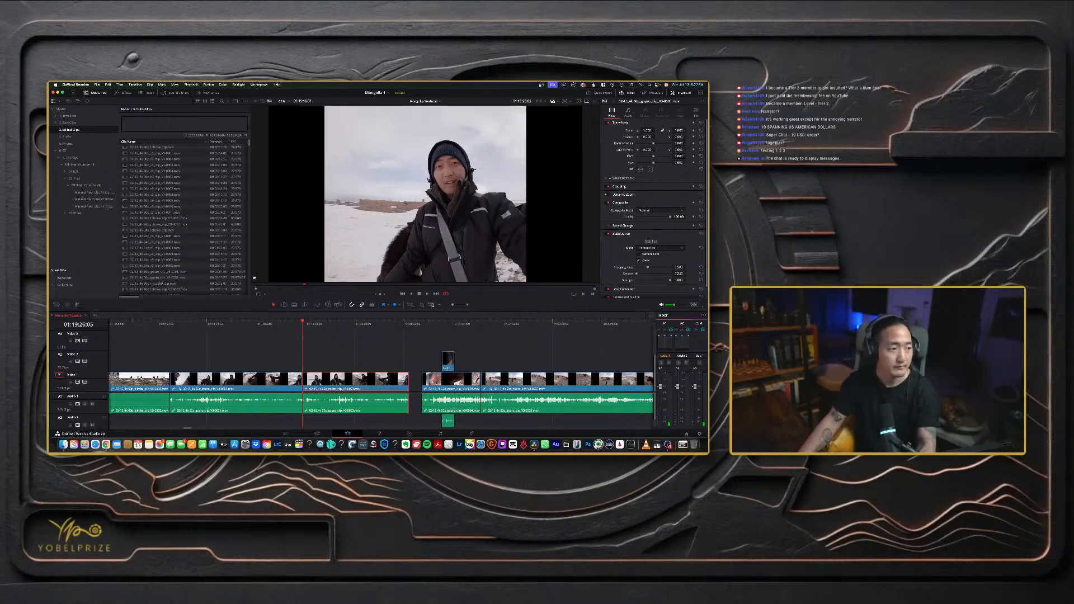
key("super+Tab")
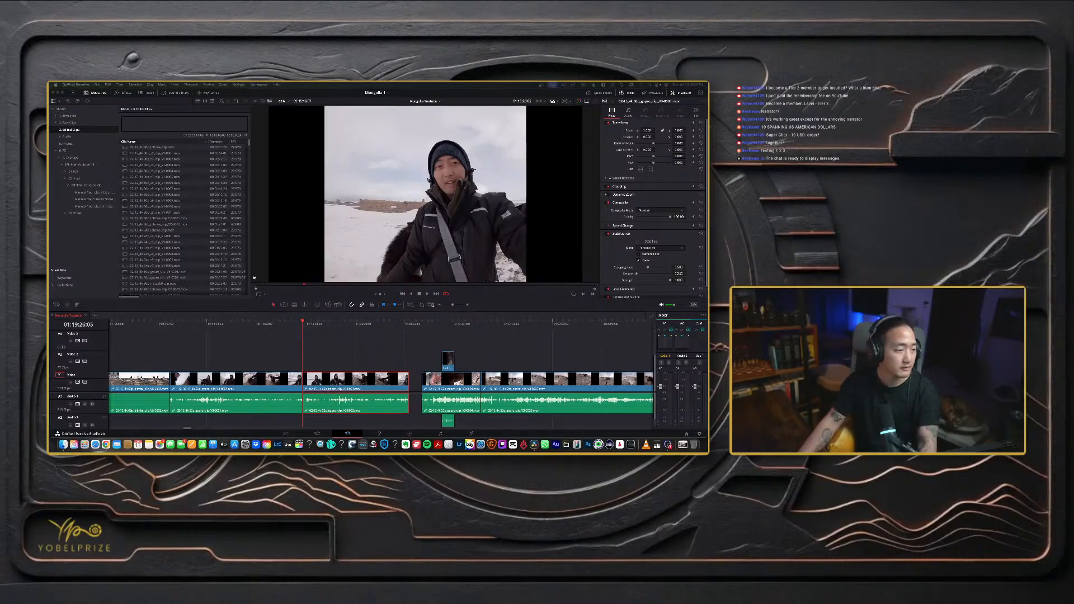
key("super+Tab")
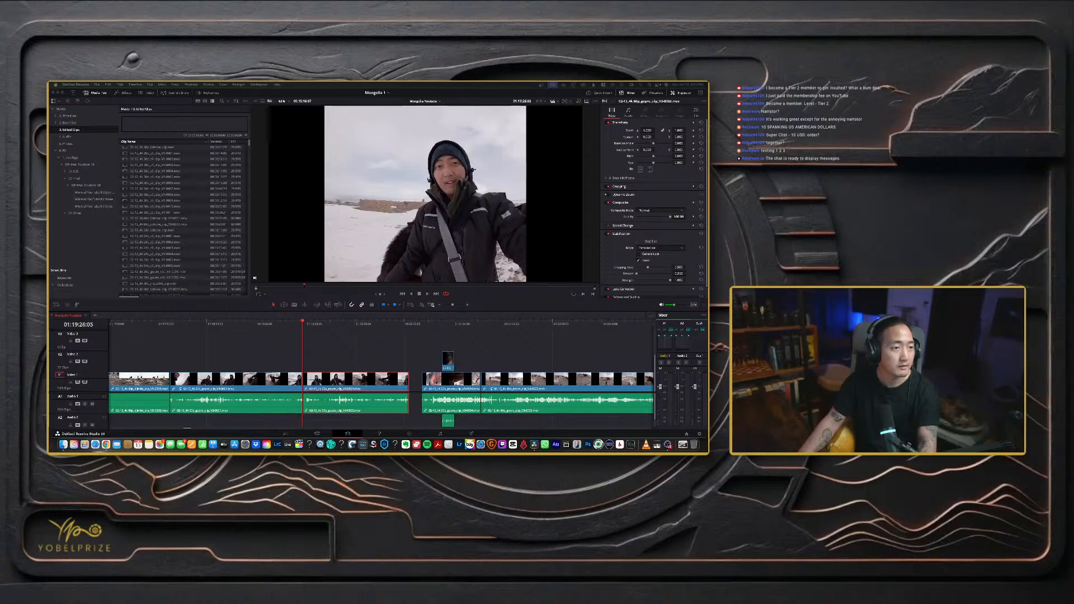
key("super+Tab")
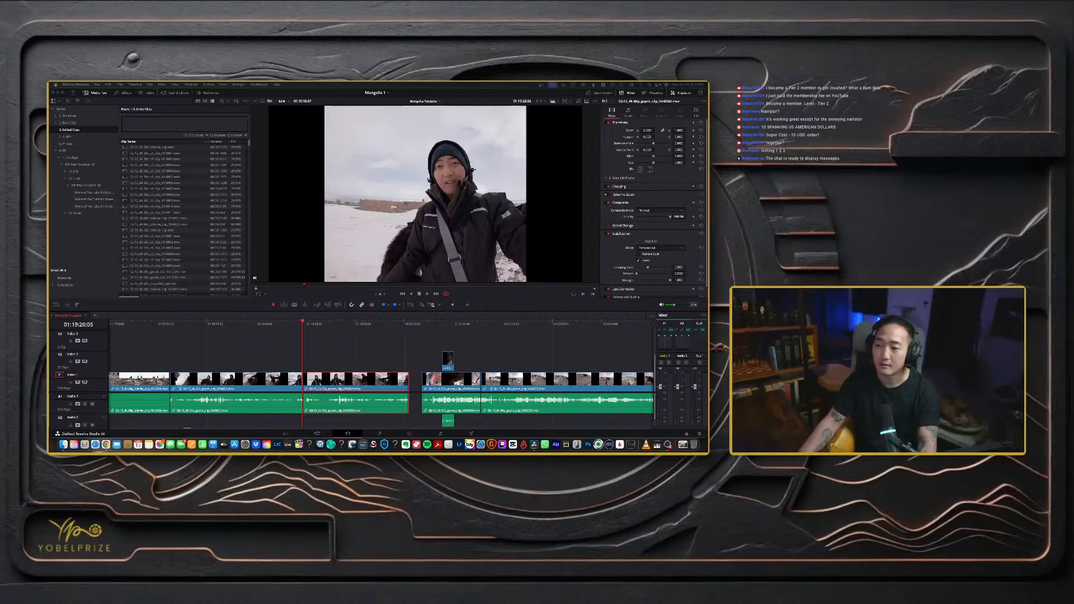
left_click(432, 344)
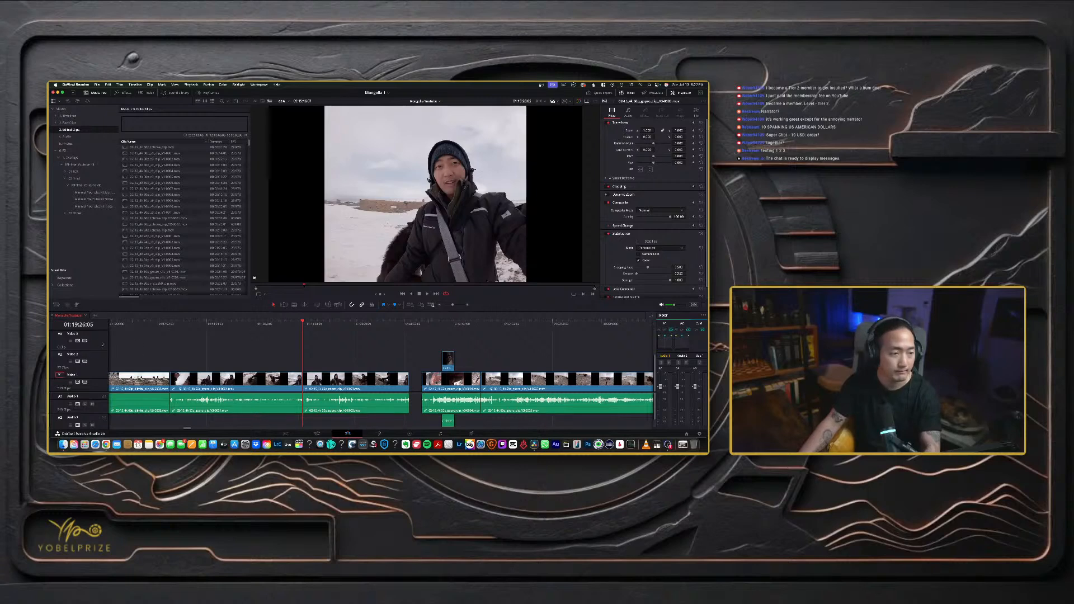
scroll(263, 343, "up", 2)
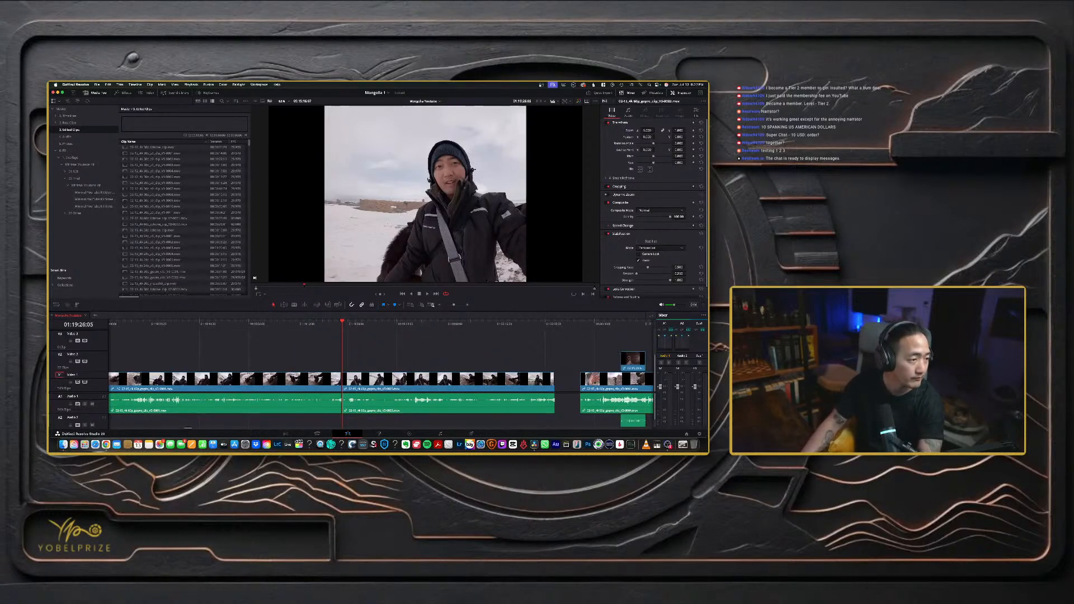
key("super+Tab")
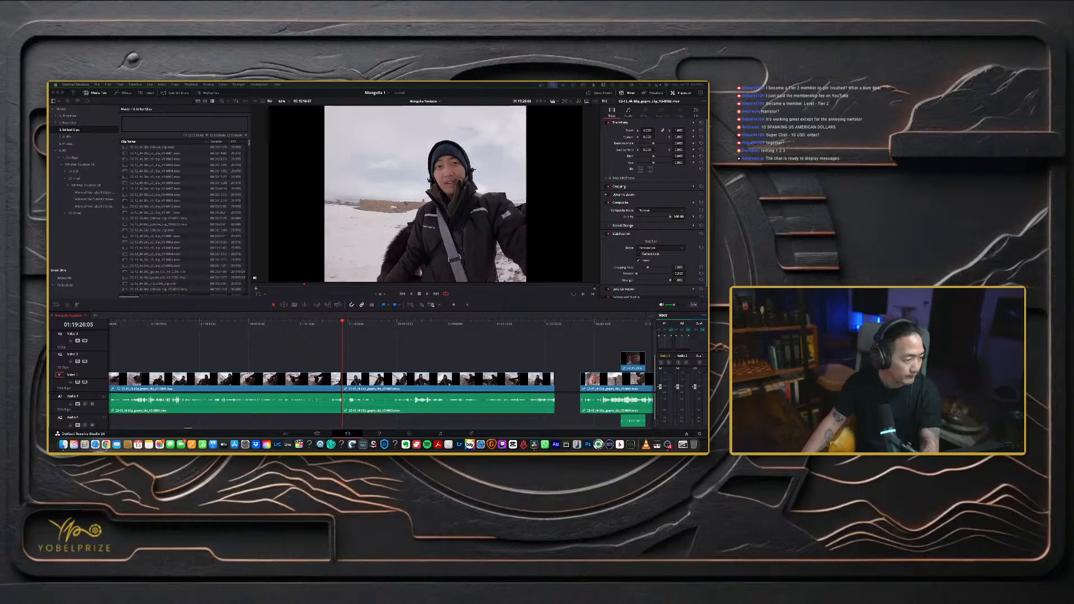
key("super+Tab")
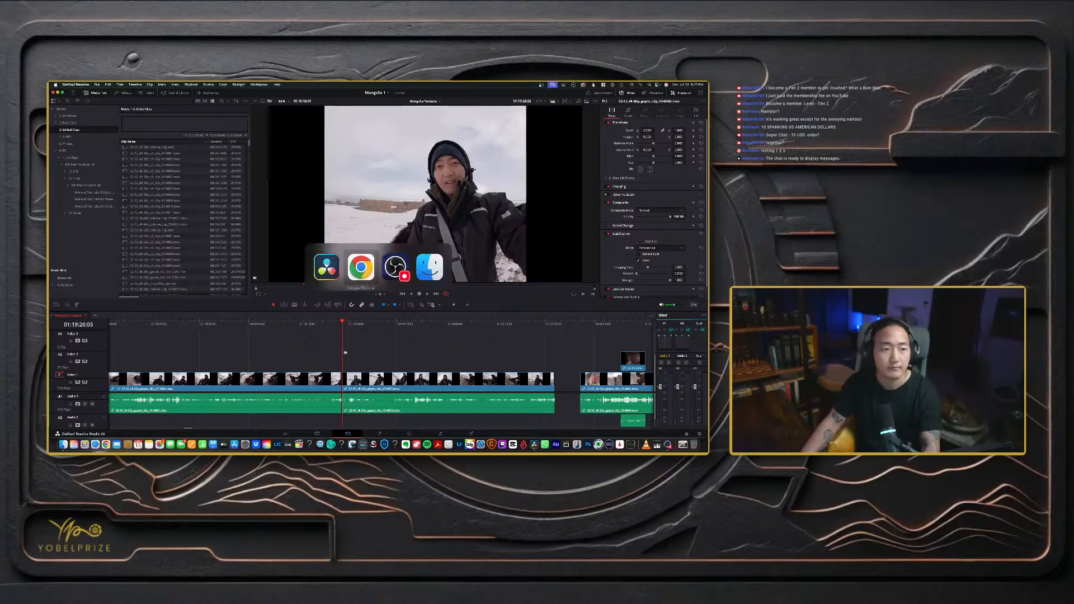
key("super+Tab")
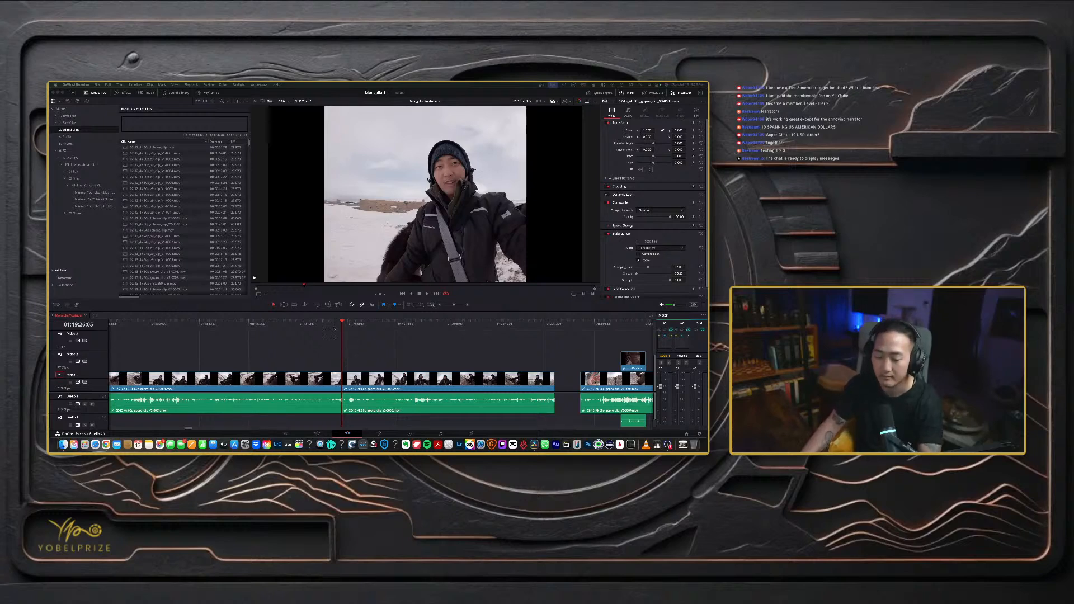
- Play the van exterior clip after the gap from about 01:20:47 and shift the short Video 2 clip further along, near that clip's end
left_click_drag(555, 323, 591, 323)
key("space")
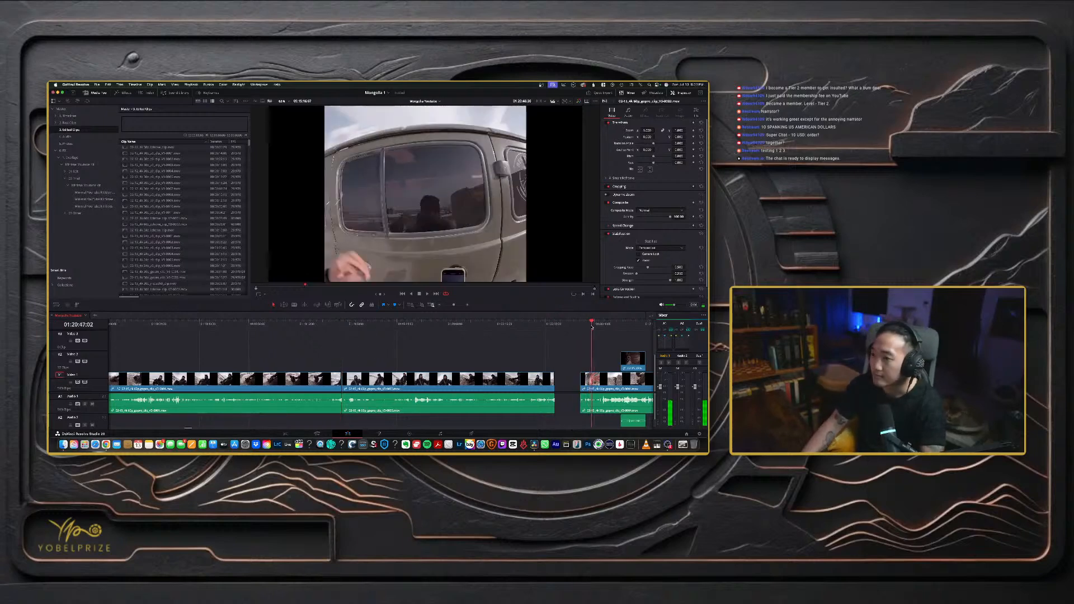
scroll(470, 369, "right", 6)
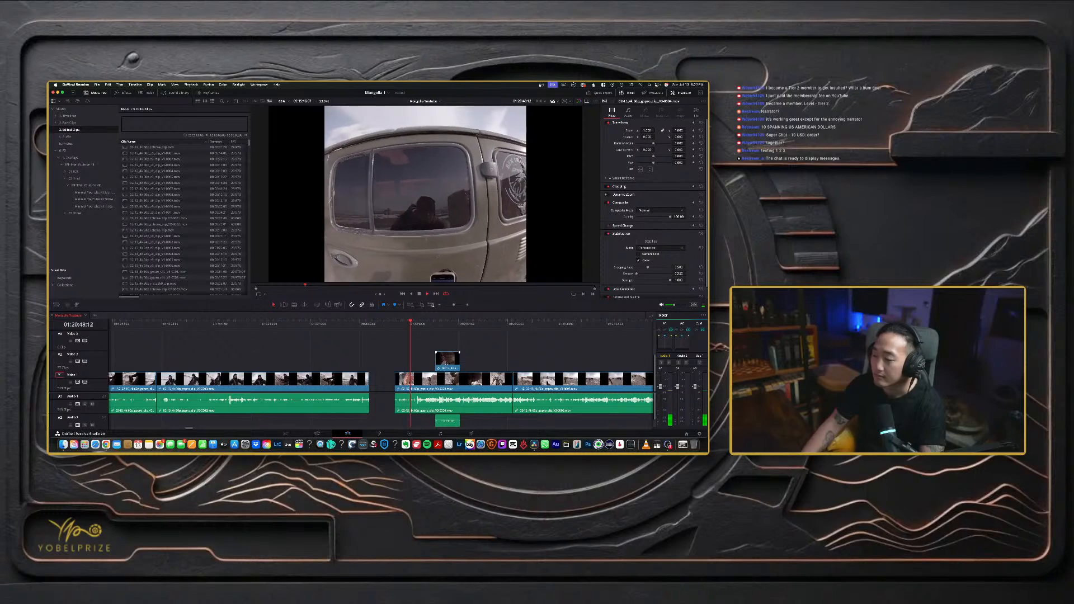
left_click_drag(445, 362, 494, 363)
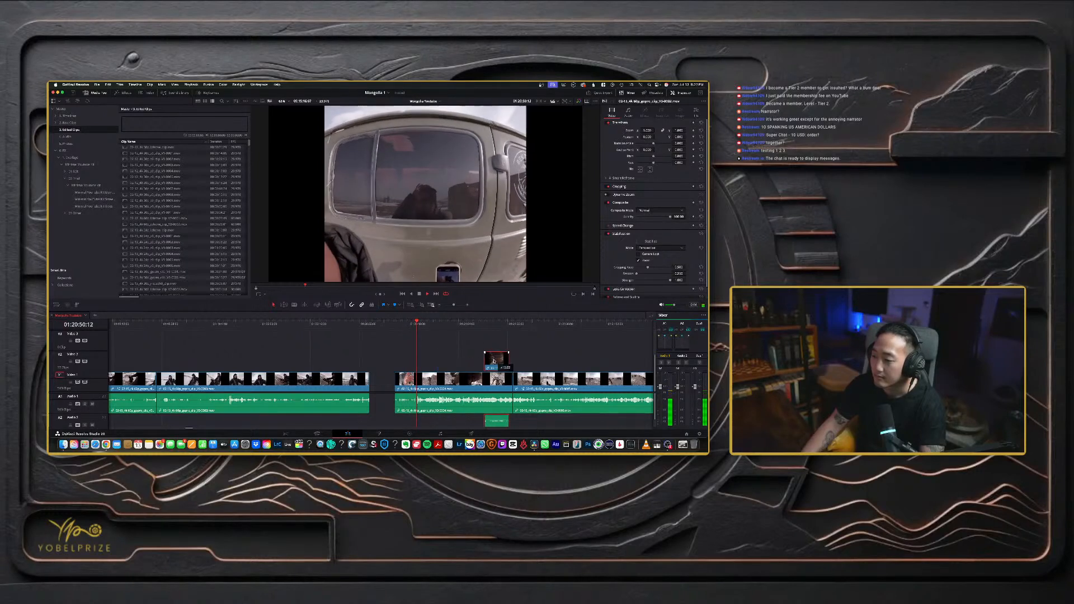
- Scrub through the footage of the man holding a phone and check the frame at about 01:20:58 in full-screen preview
left_click(431, 323)
left_click_drag(431, 326, 462, 329)
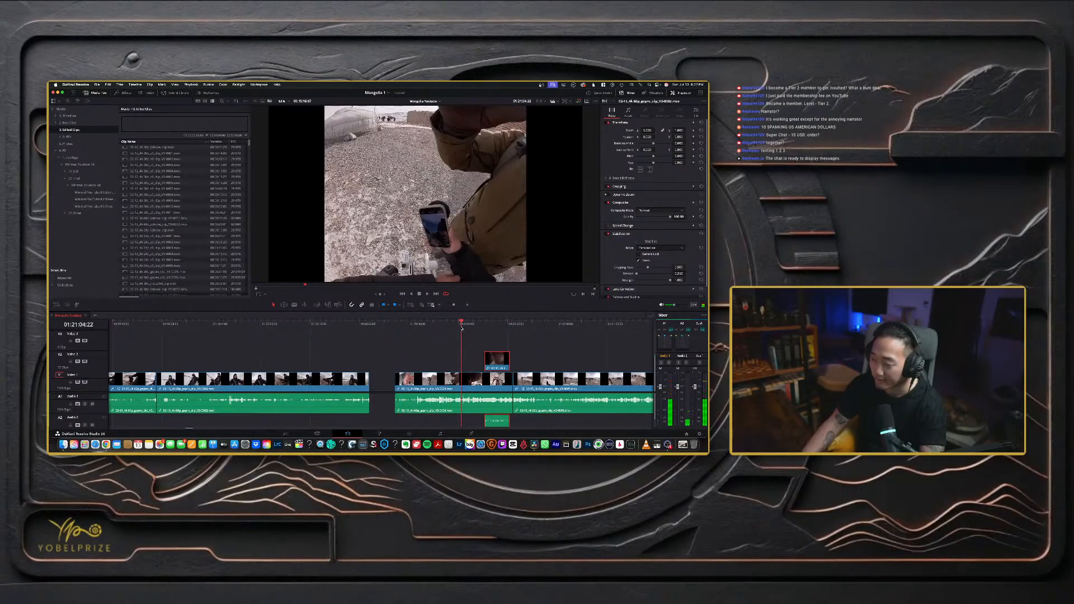
left_click(440, 324)
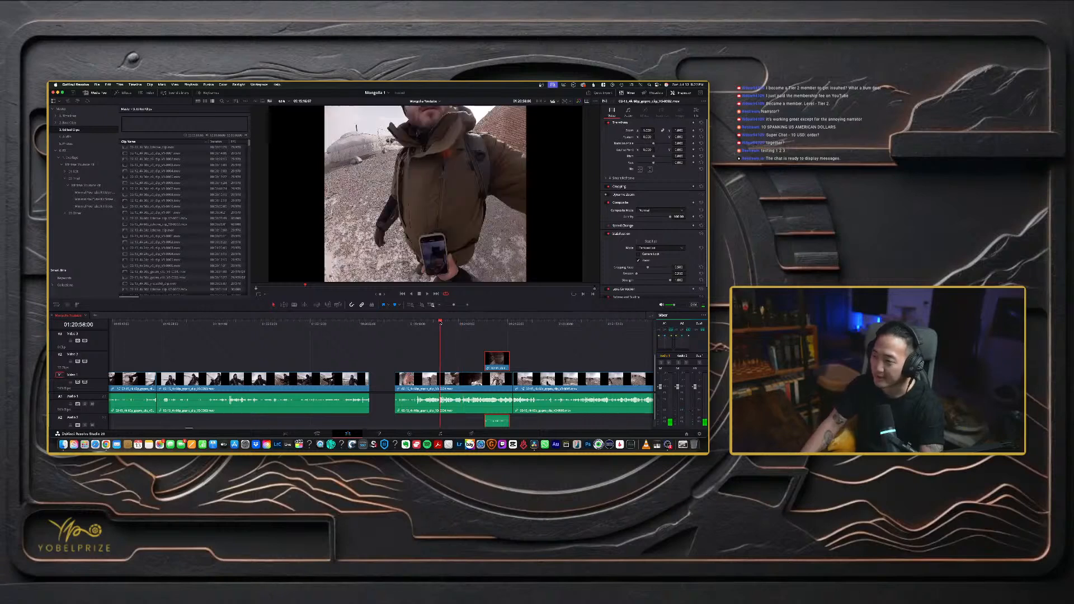
key("space")
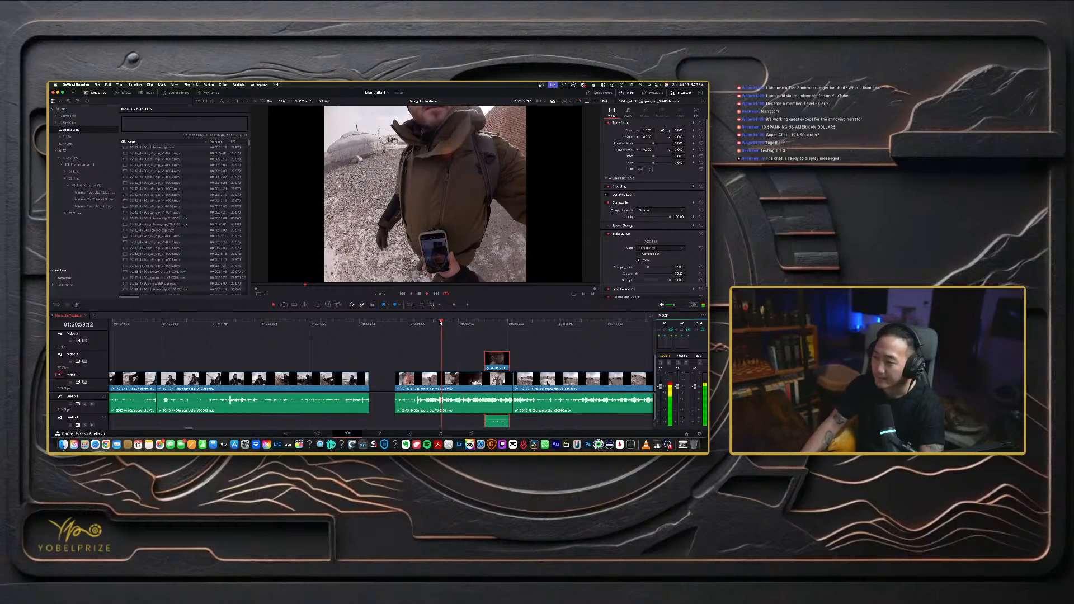
key("super+f")
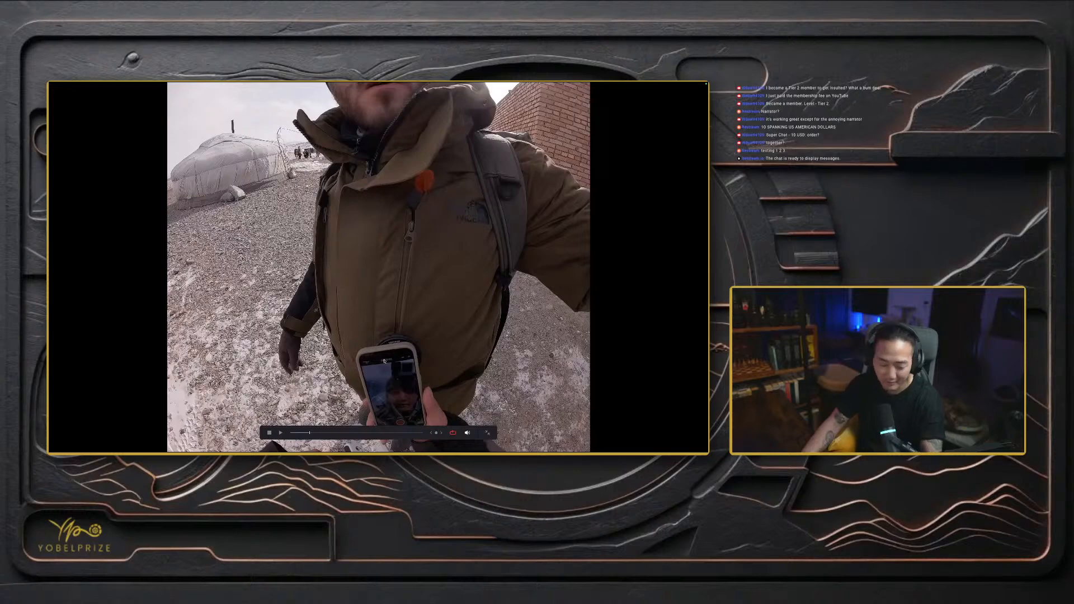
key("Escape")
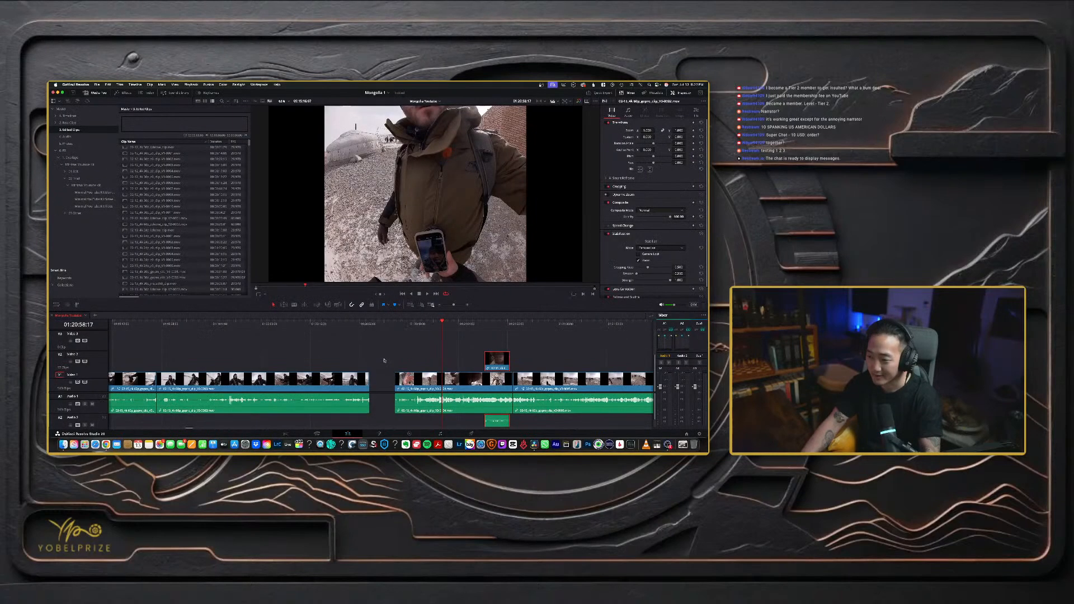
- Move the short Video 2 clip over the following Video 1 clip and scrub through the van exterior clip from start to end
key("space")
left_click_drag(497, 361, 548, 361)
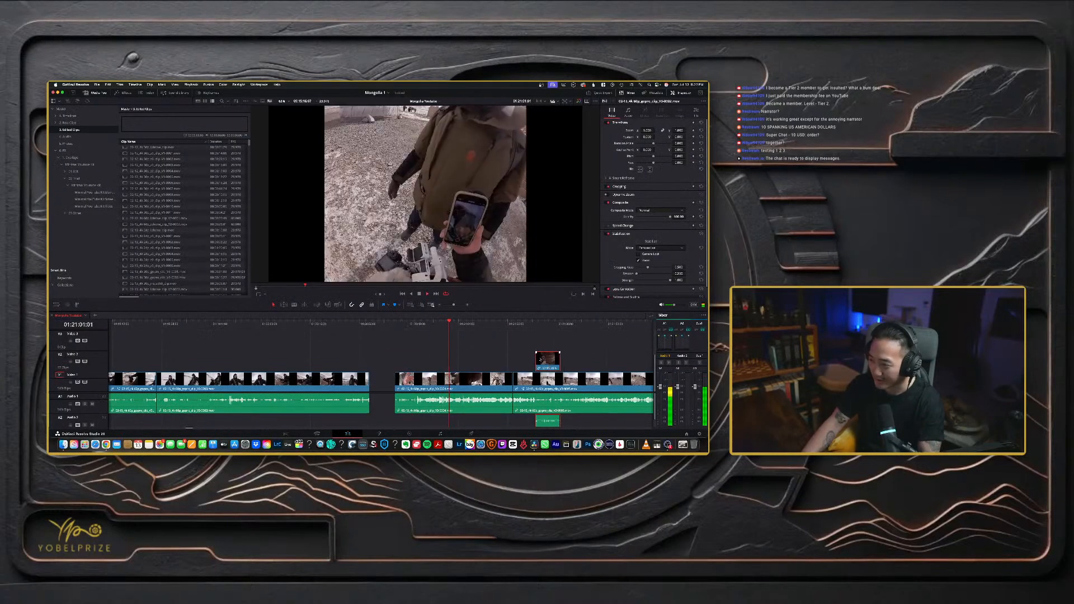
left_click_drag(465, 329, 511, 328)
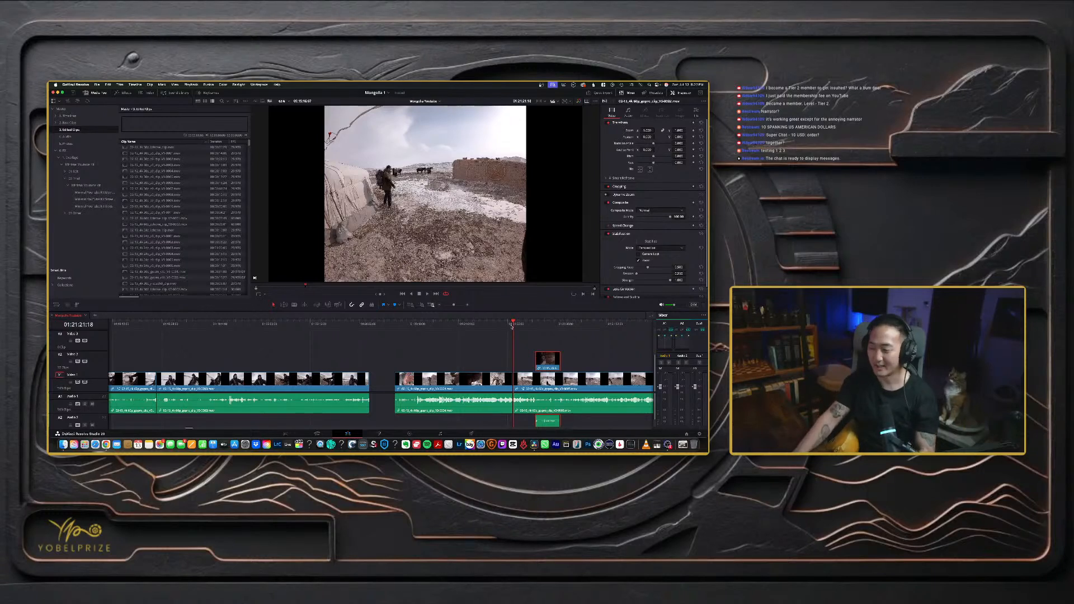
left_click(403, 328)
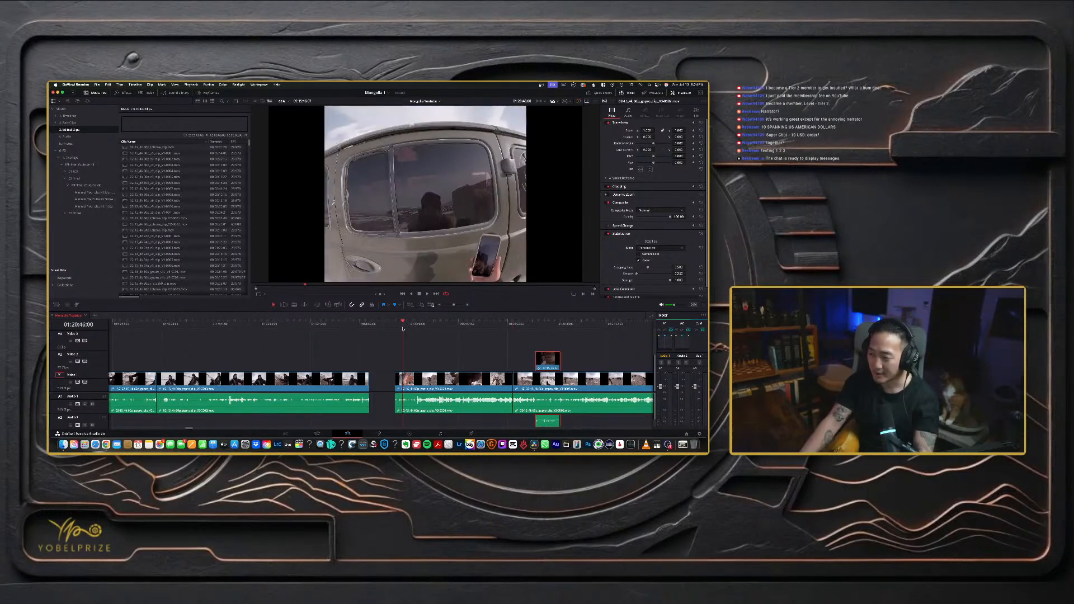
left_click_drag(403, 329, 473, 325)
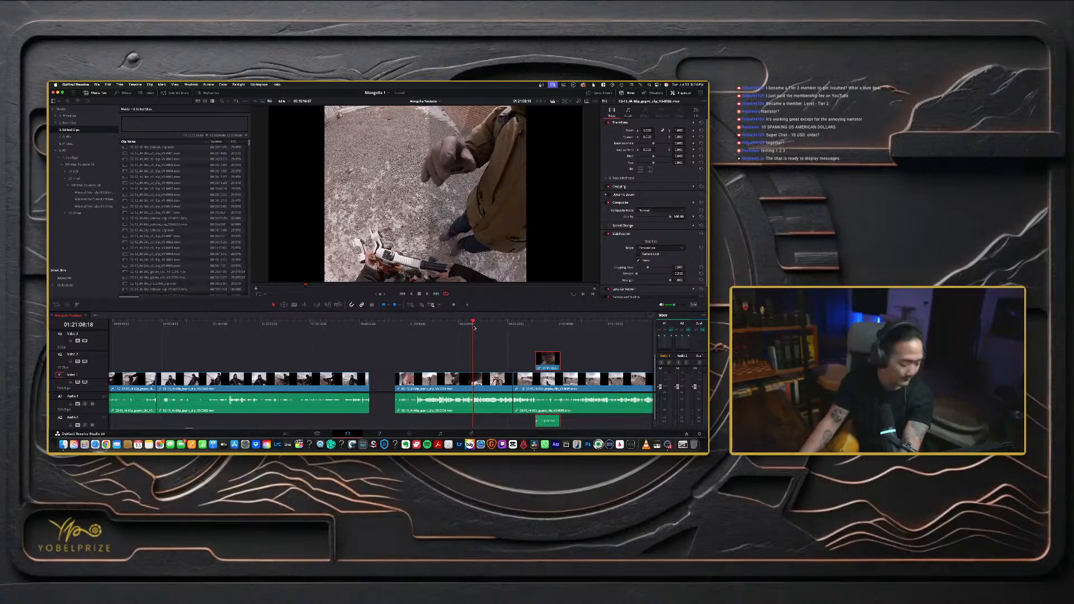
left_click_drag(474, 325, 513, 324)
left_click_drag(407, 324, 465, 325)
- Move the short Video 2 clip back above the start of the van exterior clip, just after the gap
key("super+minus")
key("super+minus")
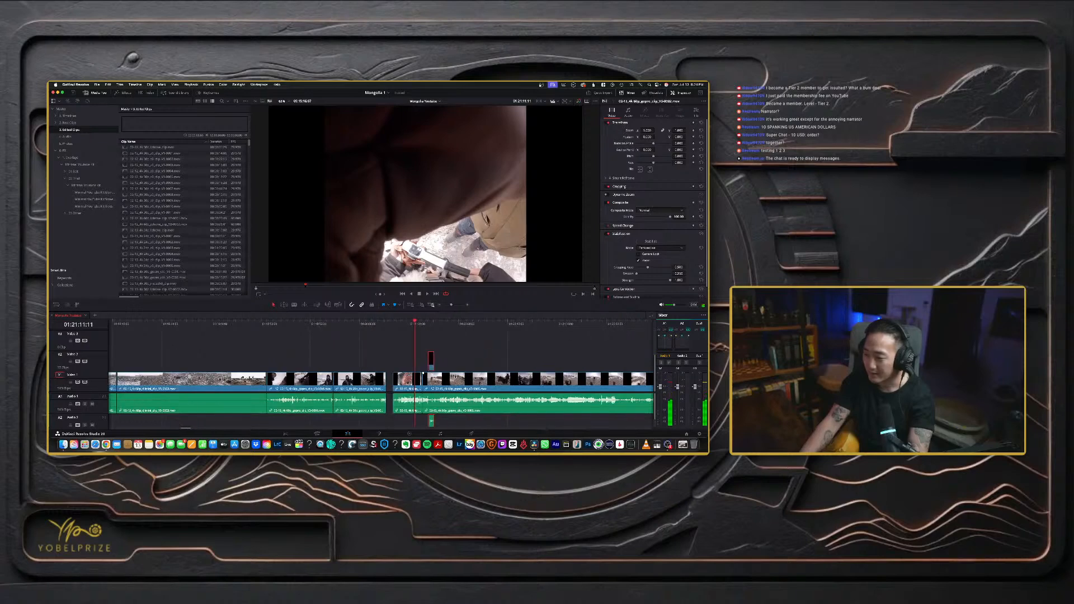
left_click_drag(429, 358, 551, 325)
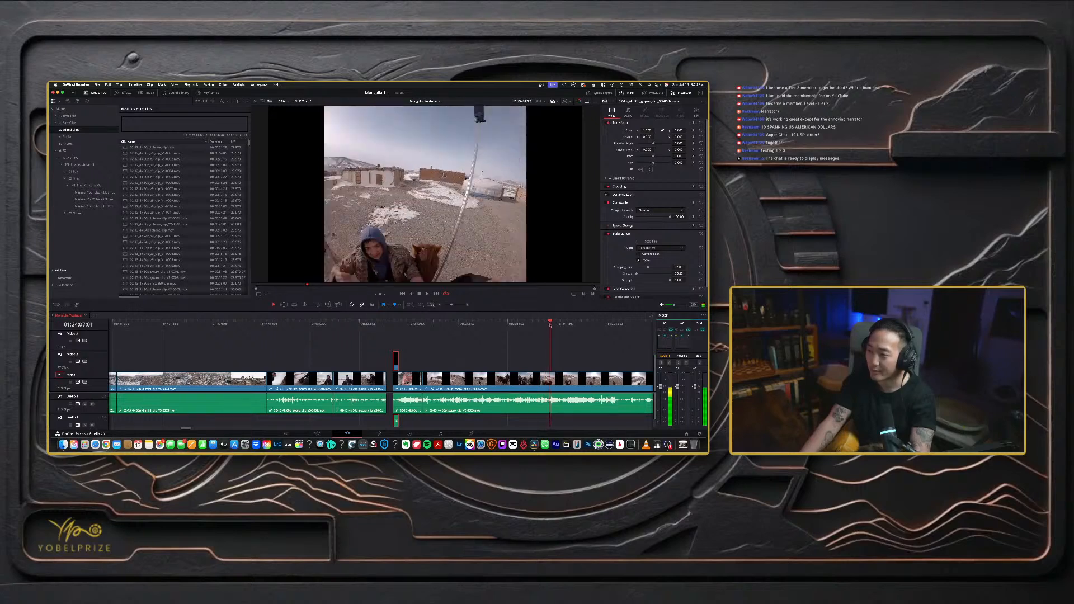
- Play and scrub through the horse riding footage from about 01:24:07 to 01:26:14
key("space")
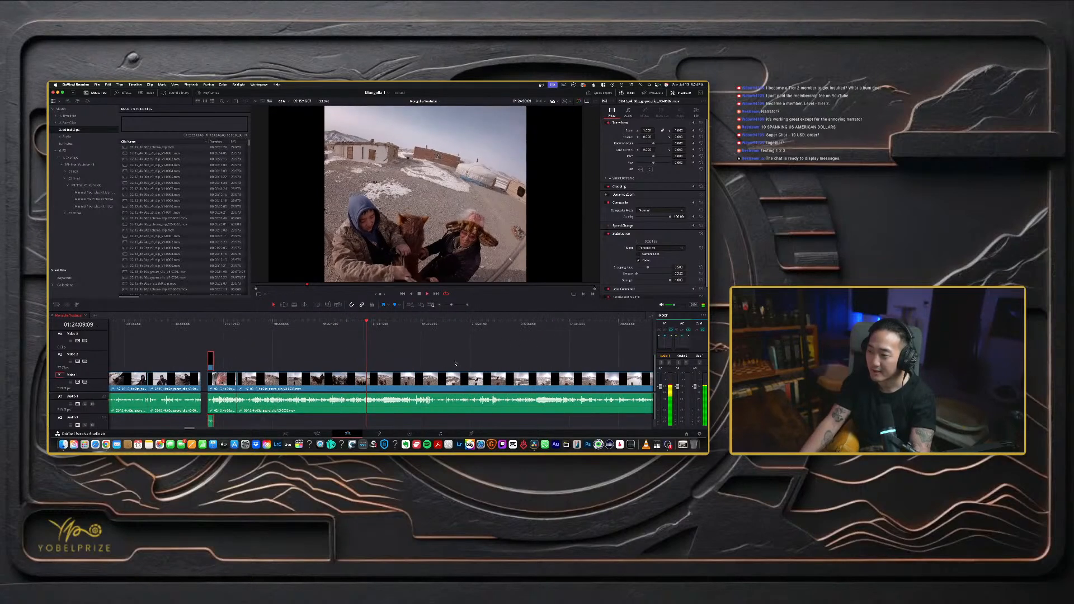
left_click(413, 323)
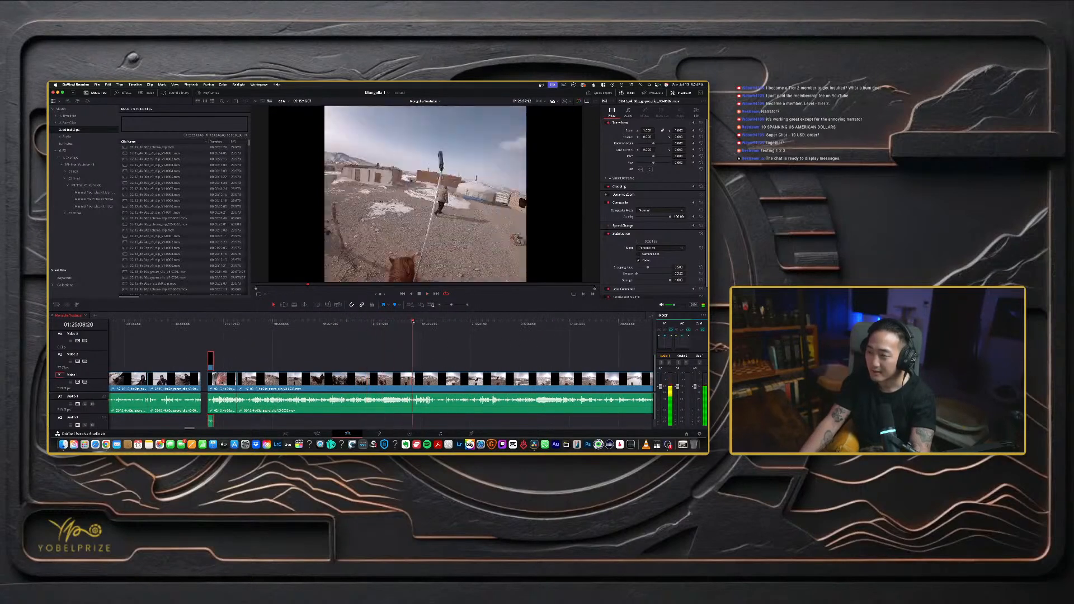
left_click_drag(413, 322, 463, 319)
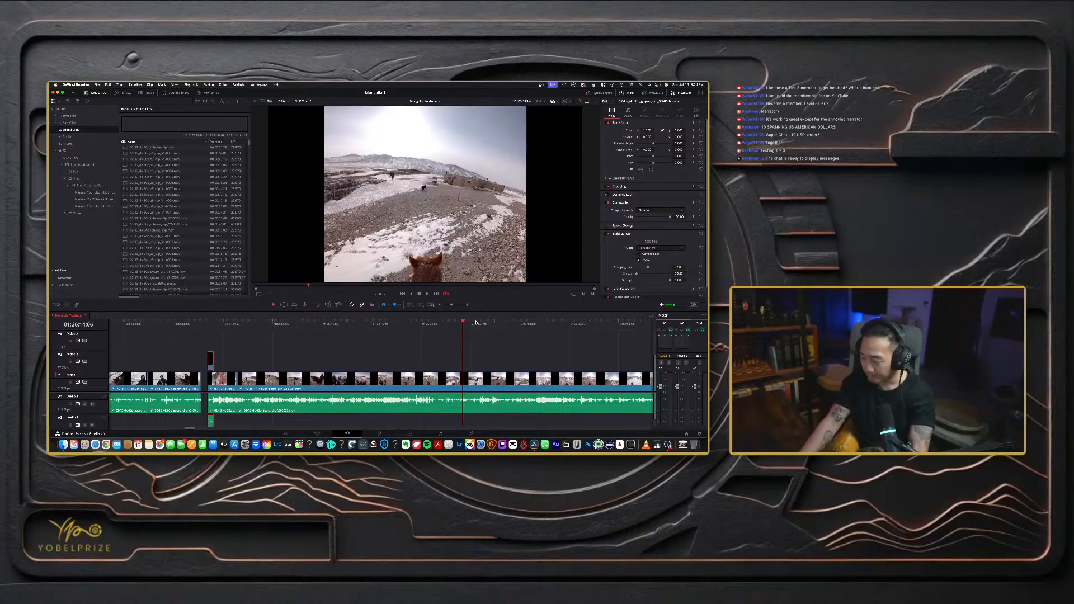
- Review the horseback riding footage on the timeline from about 1:26 to about 1:43
left_click_drag(476, 323, 549, 325)
scroll(527, 357, "right", 5)
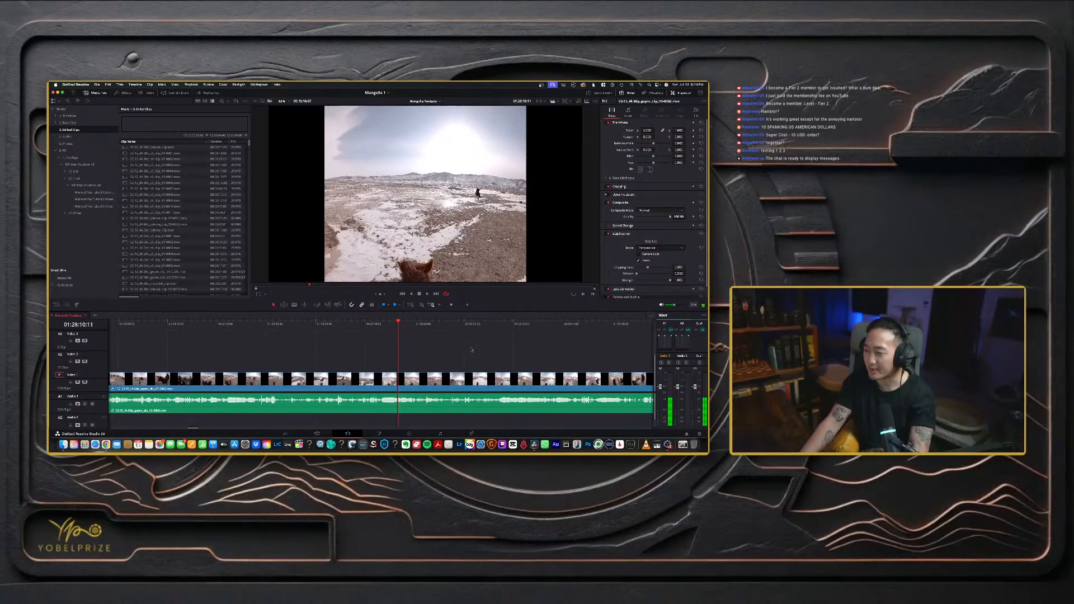
left_click_drag(403, 327, 533, 322)
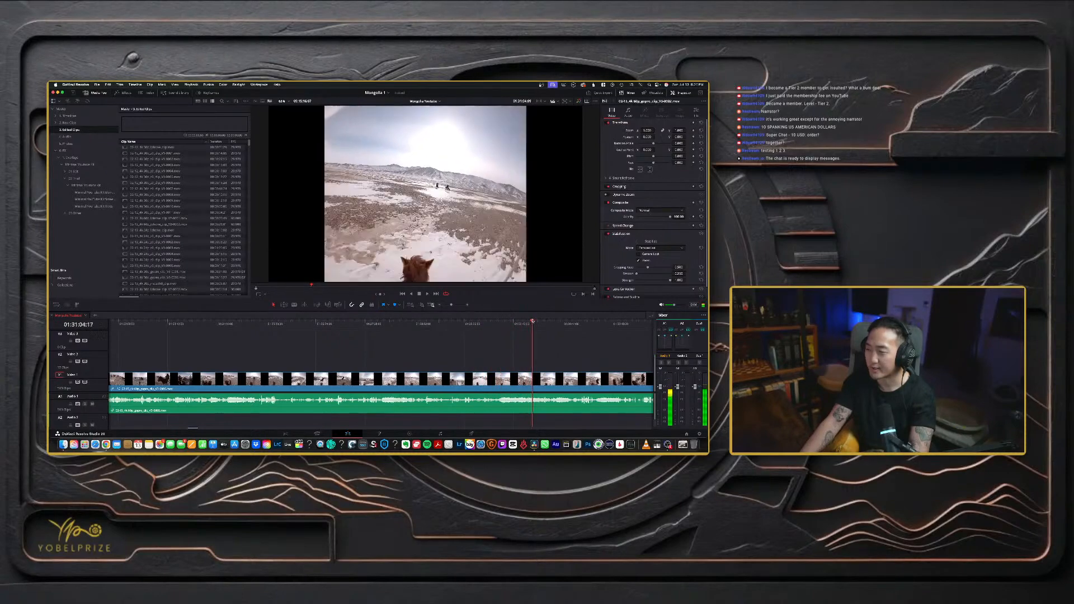
left_click_drag(430, 323, 575, 321)
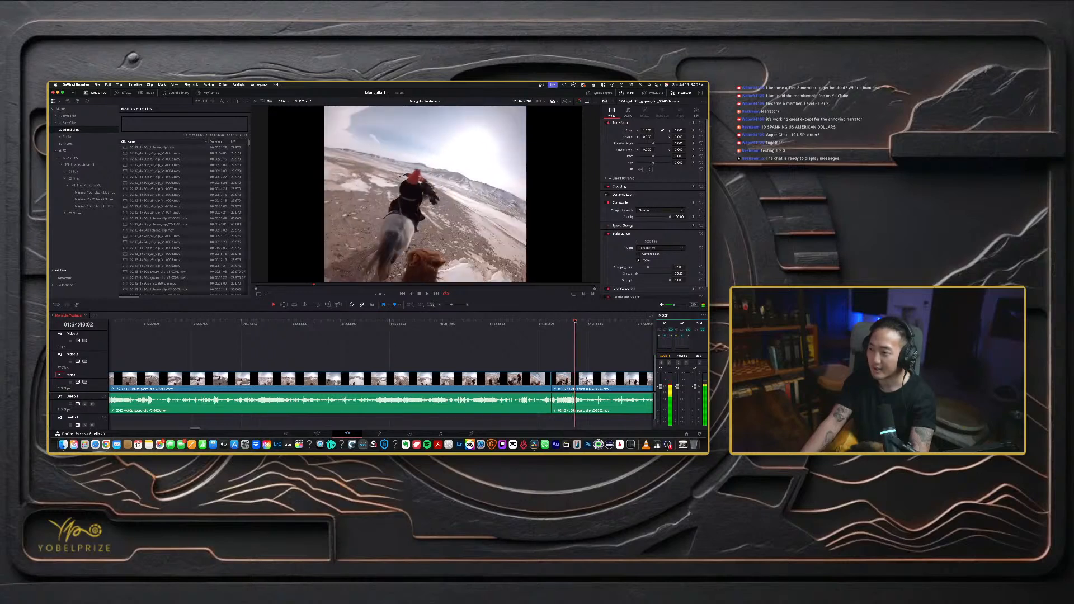
scroll(544, 322, "right", 5)
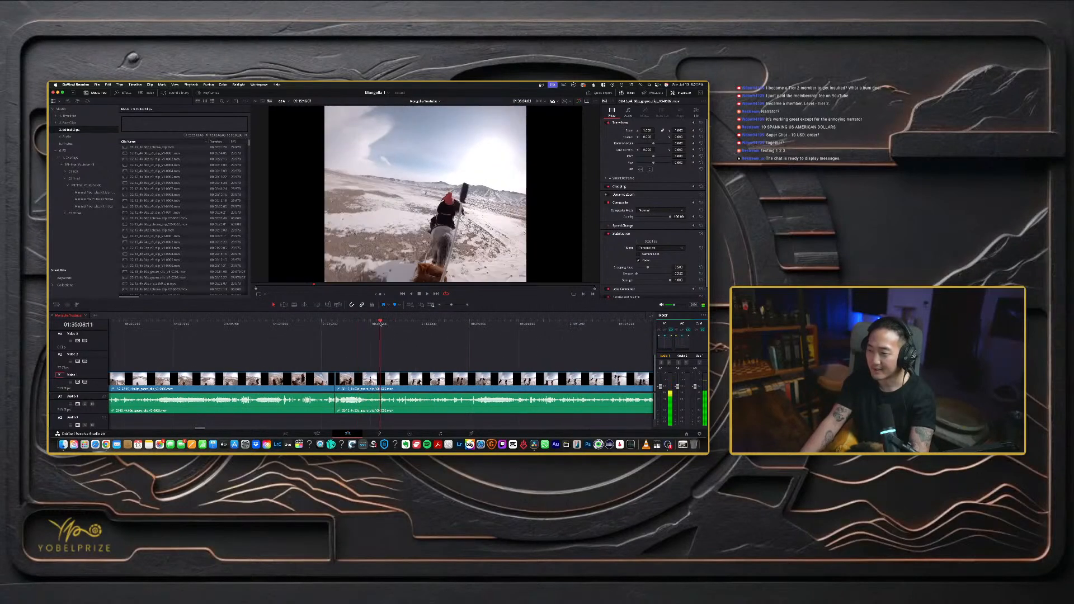
left_click_drag(380, 323, 611, 319)
scroll(554, 347, "right", 5)
left_click_drag(483, 322, 582, 321)
scroll(531, 356, "right", 5)
- Review the later horseback and rocky hillside footage from about 1:43 to the overhead shot near 2:02:39
key("super+minus")
key("super+minus")
key("super+minus")
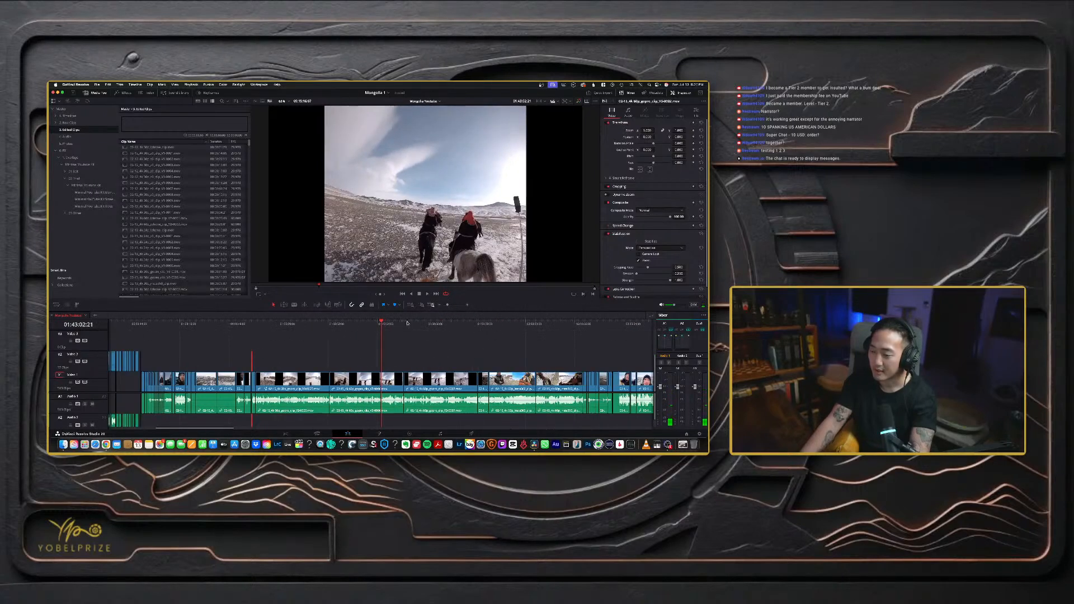
left_click_drag(458, 323, 429, 324)
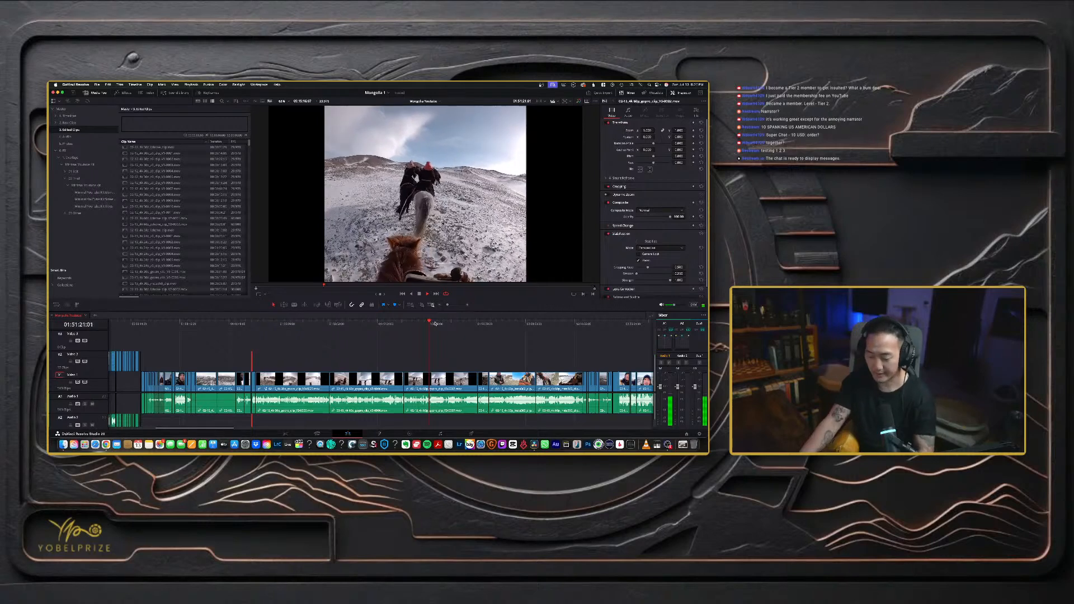
left_click_drag(436, 323, 460, 324)
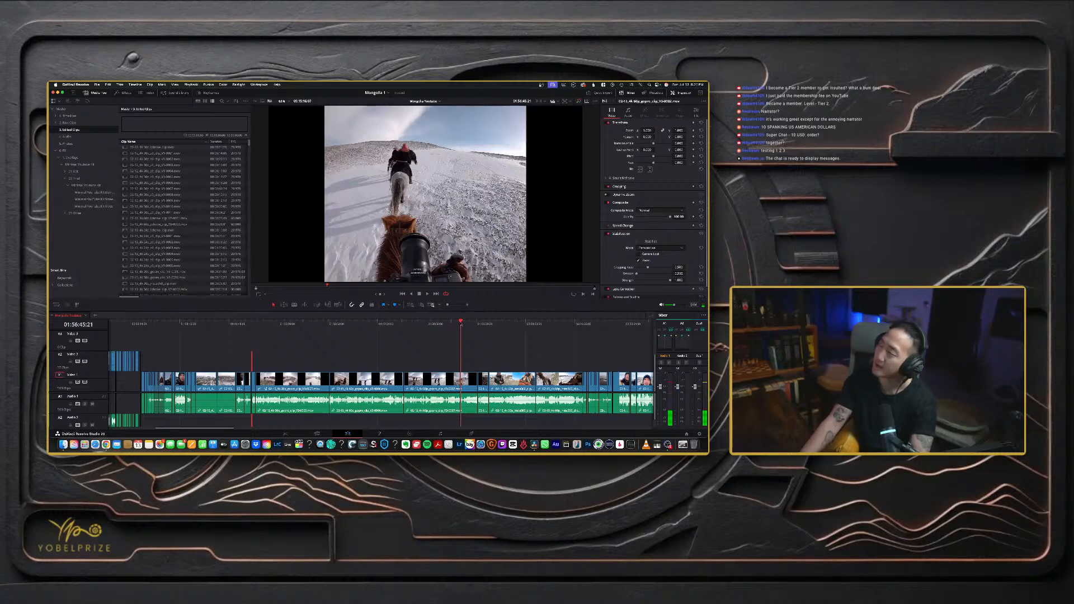
left_click_drag(462, 325, 464, 324)
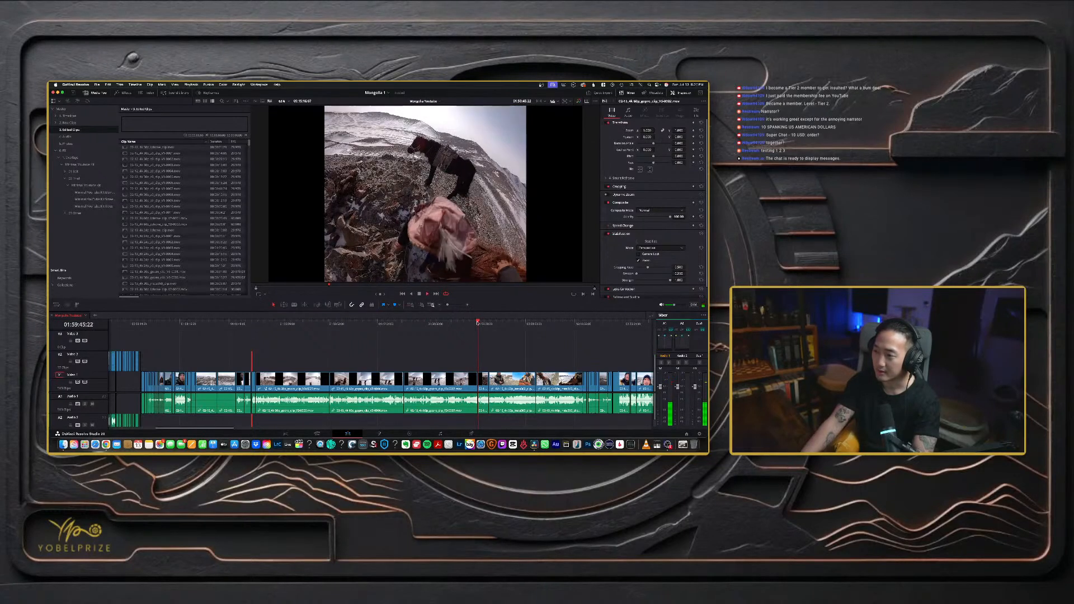
key("super+equal")
key("super+equal")
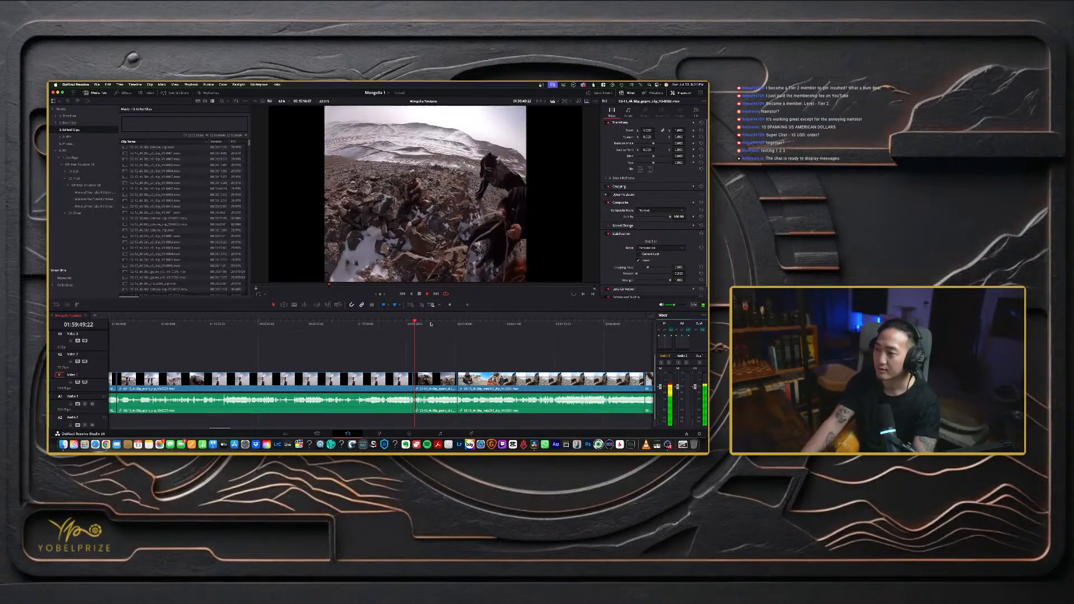
left_click_drag(431, 323, 480, 323)
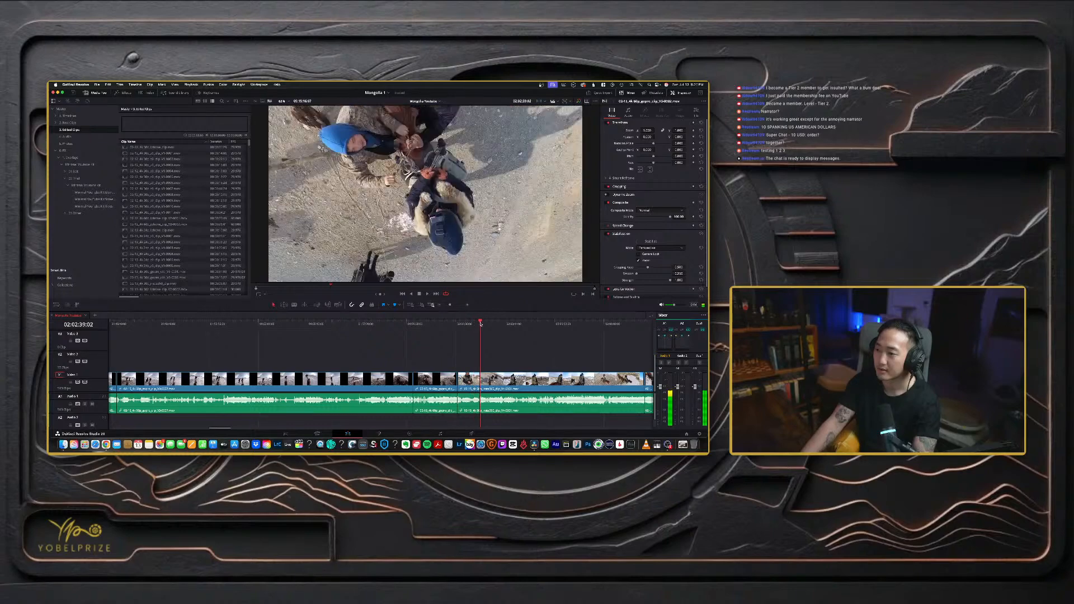
- Go back on the timeline and examine the van and dog clips between about 1:19:05 and 1:20:51
key("super+minus")
key("super+minus")
left_click_drag(408, 324, 276, 325)
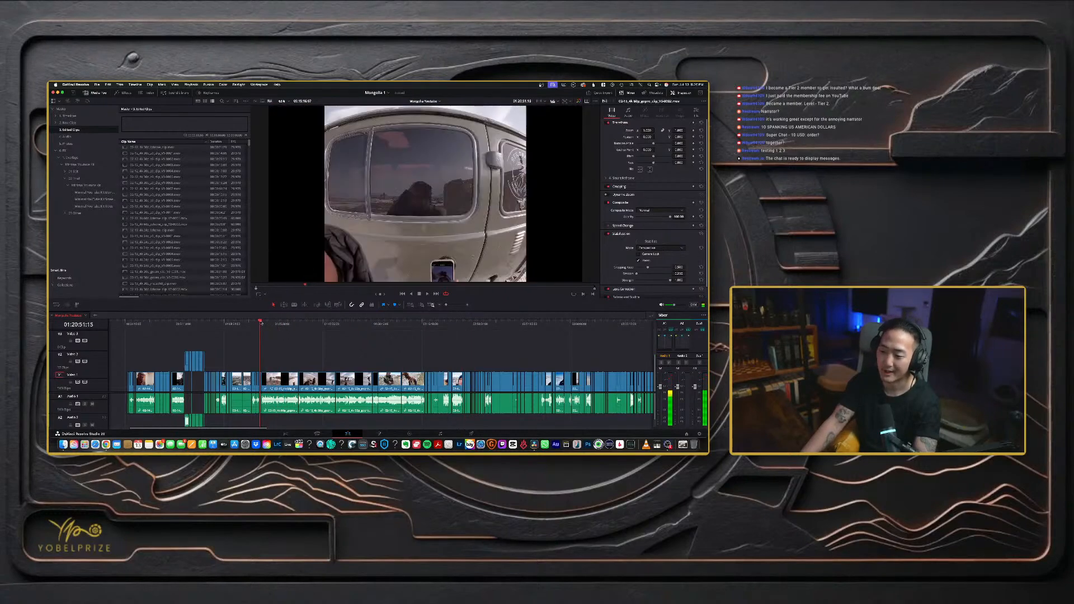
key("super+equal")
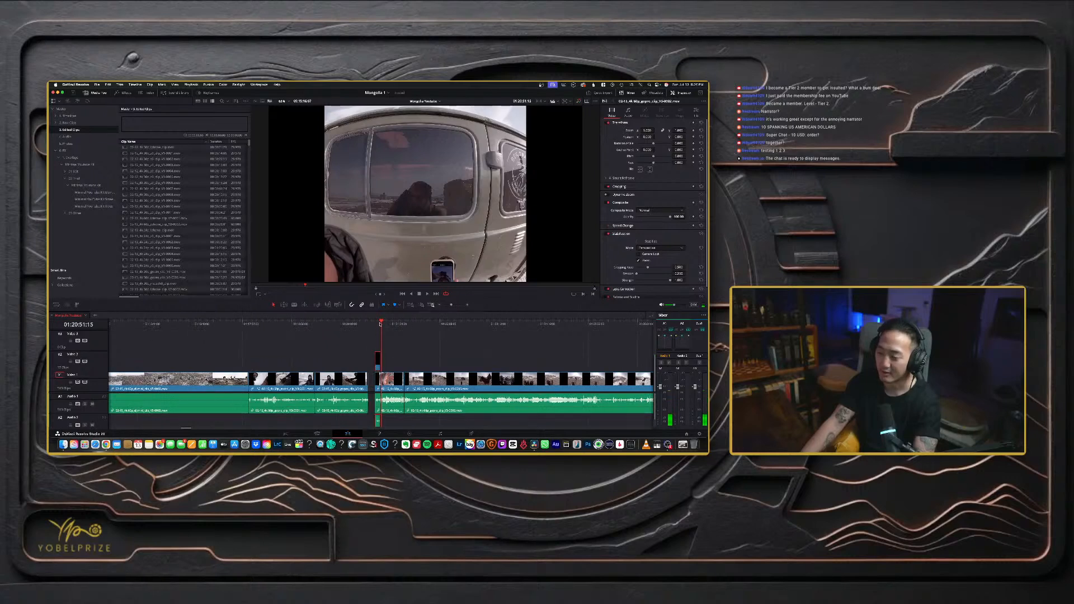
left_click_drag(380, 324, 300, 324)
scroll(328, 349, "left", 5)
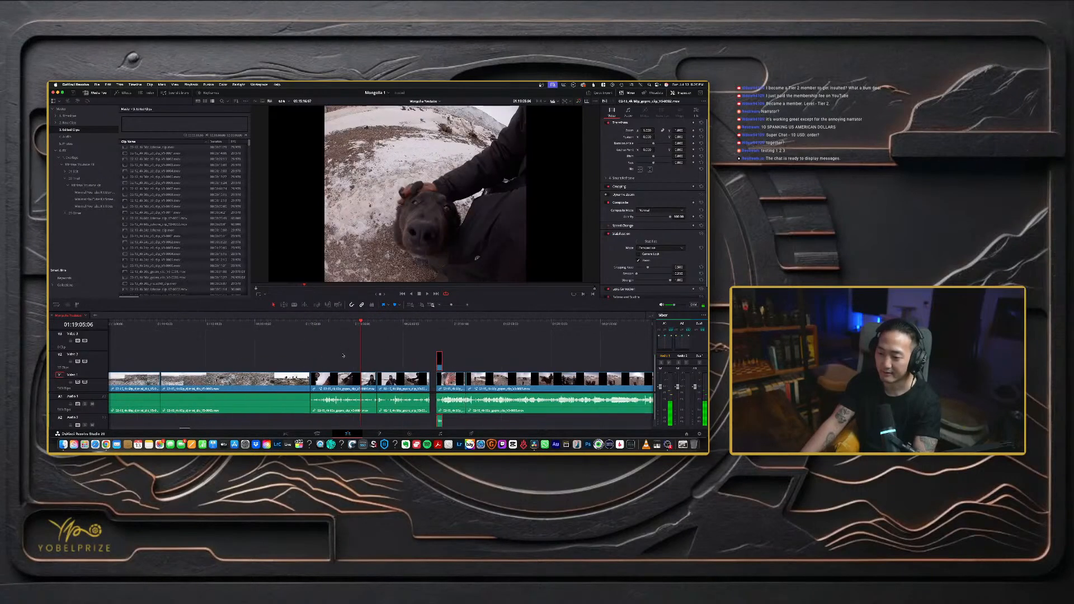
left_click(361, 325)
- Examine the dusk road clip near 50:13 and the start of the long clip that follows it
key("super+minus")
key("super+minus")
mouse_move(305, 325)
left_mouse_down()
mouse_move(176, 325)
mouse_move(261, 324)
mouse_move(194, 325)
left_mouse_up()
scroll(274, 351, "left", 5)
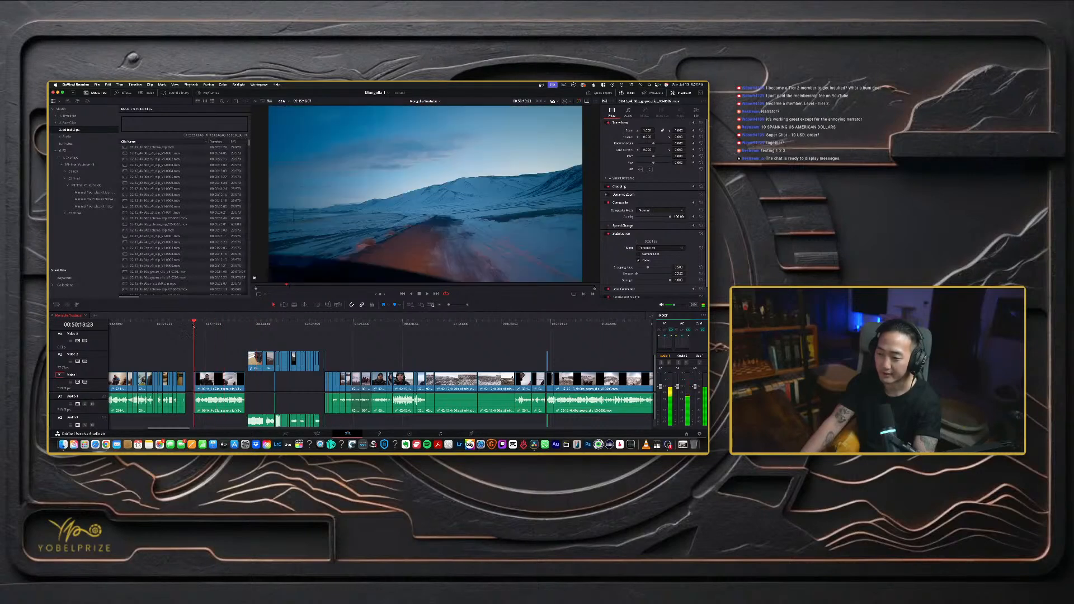
key("super+equal")
key("super+equal")
key("super+equal")
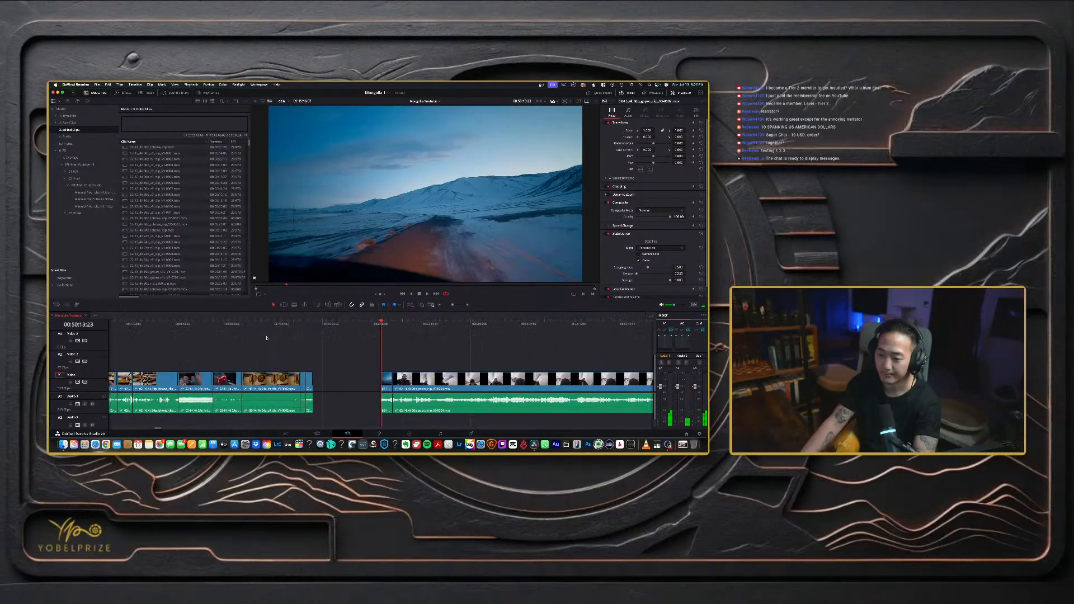
left_click_drag(382, 325, 417, 326)
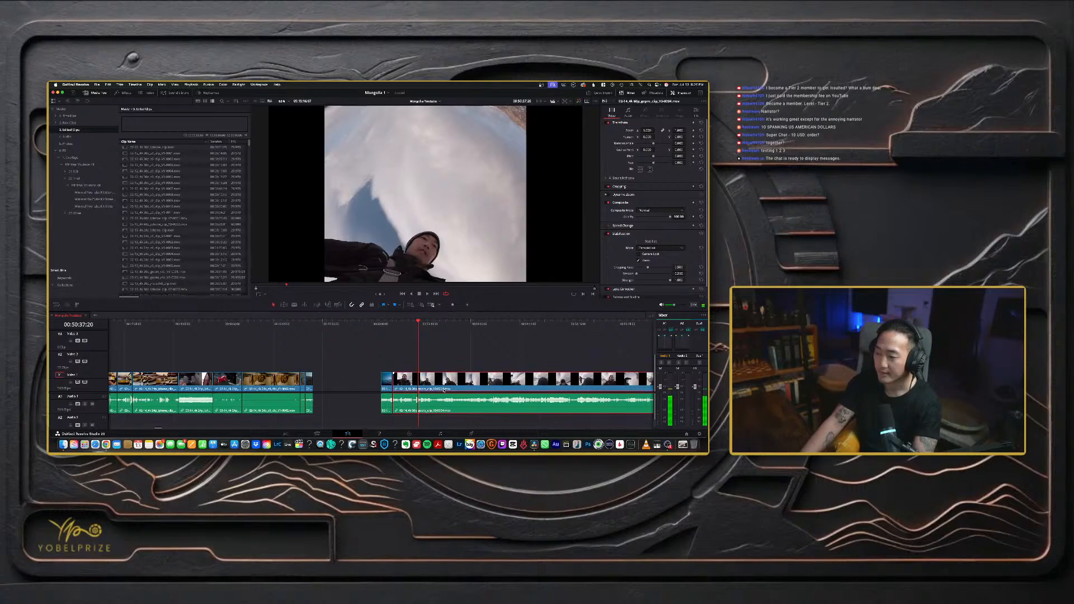
- Move the long clip that follows the dusk road shot from Video 1 to a later position on Video 2
key("super+minus")
key("super+minus")
left_click_drag(392, 382, 462, 359)
left_click_drag(419, 324, 424, 359)
scroll(427, 326, "up", 2)
scroll(428, 326, "up", 2)
scroll(512, 332, "down", 2)
- Move the selected group of short Video 2 clips earlier on the timeline, just ahead of the indoor meal footage
left_click_drag(424, 360, 210, 361)
scroll(210, 361, "left", 5)
scroll(454, 354, "left", 2)
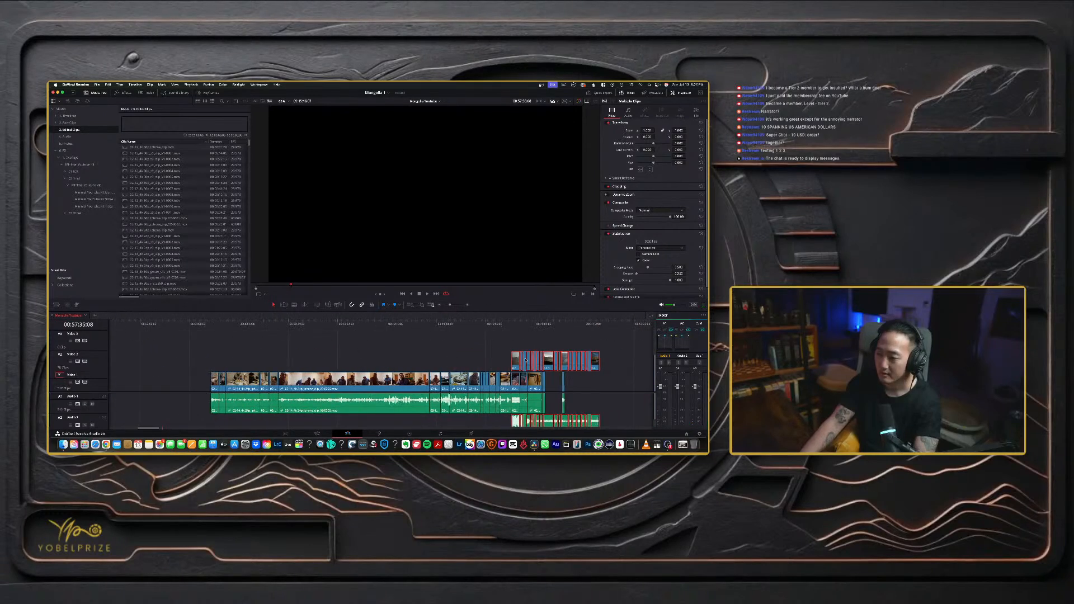
scroll(516, 361, "right", 10)
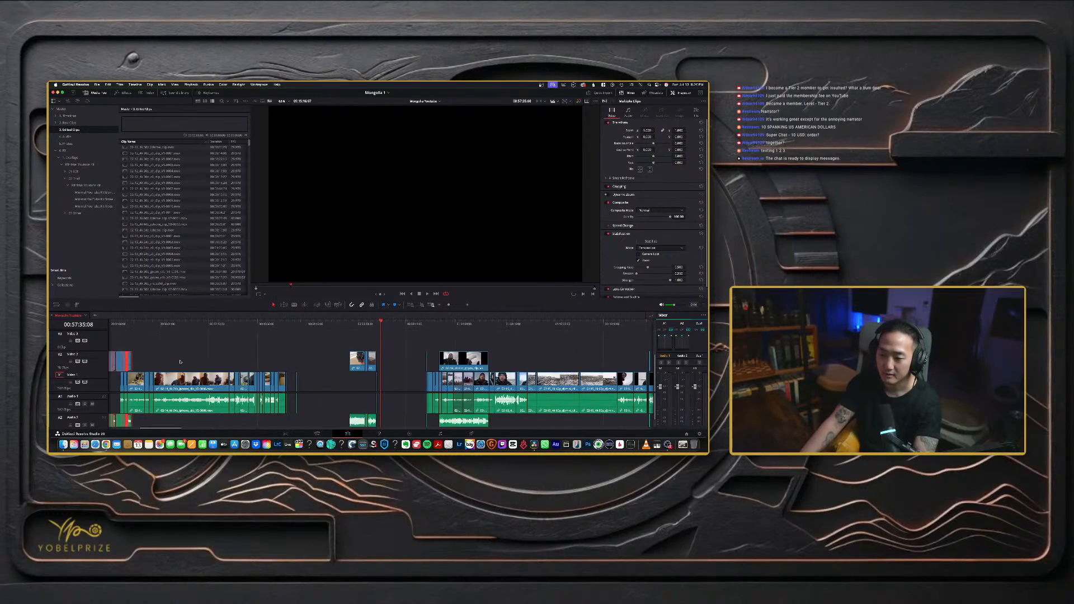
scroll(201, 363, "left", 1)
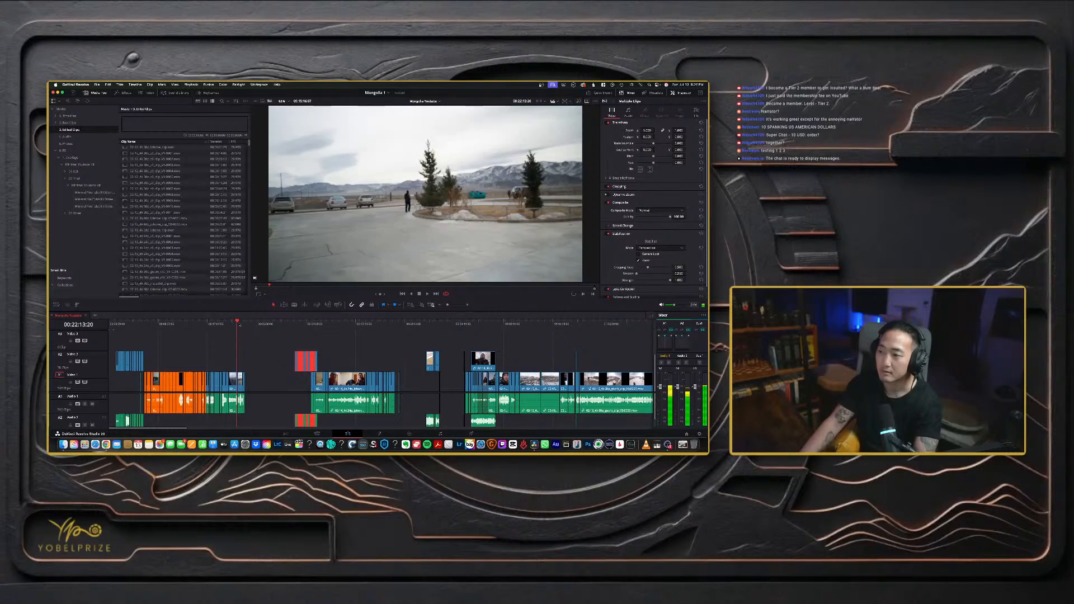
- Place the group of short clips on Video 1 after the van door clip and delete the gap before them
key("Down")
left_click_drag(297, 361, 251, 381)
scroll(246, 361, "up", 3)
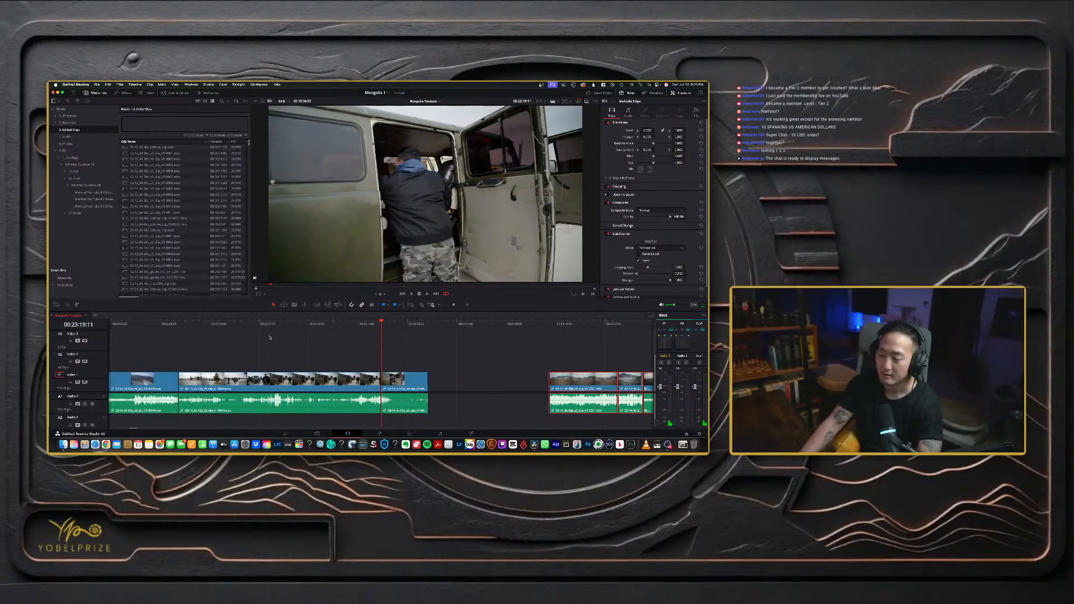
left_click_drag(392, 327, 536, 325)
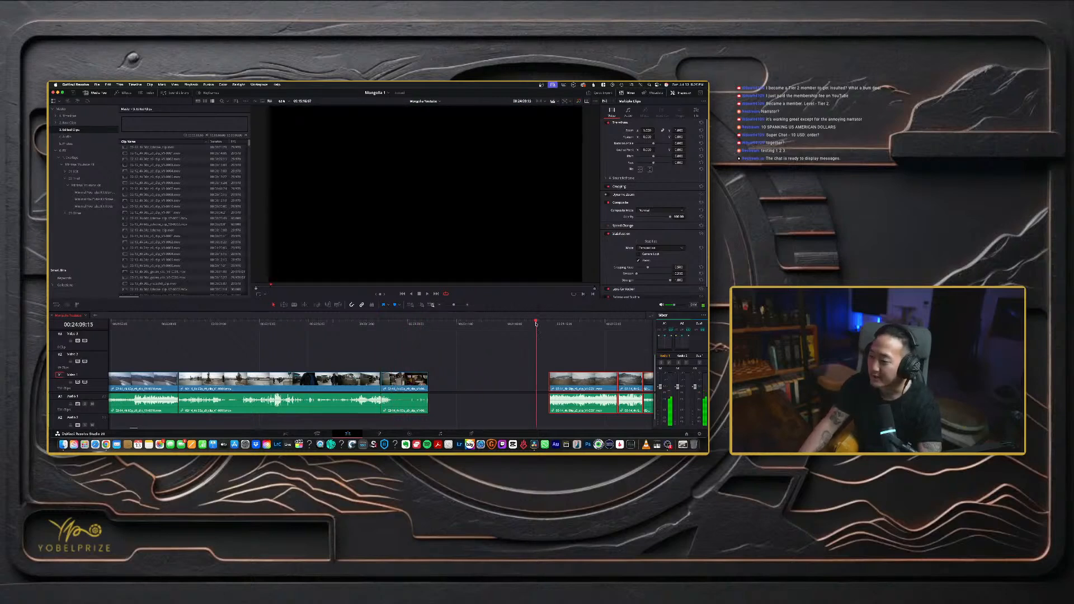
left_click(500, 380)
key("BackSpace")
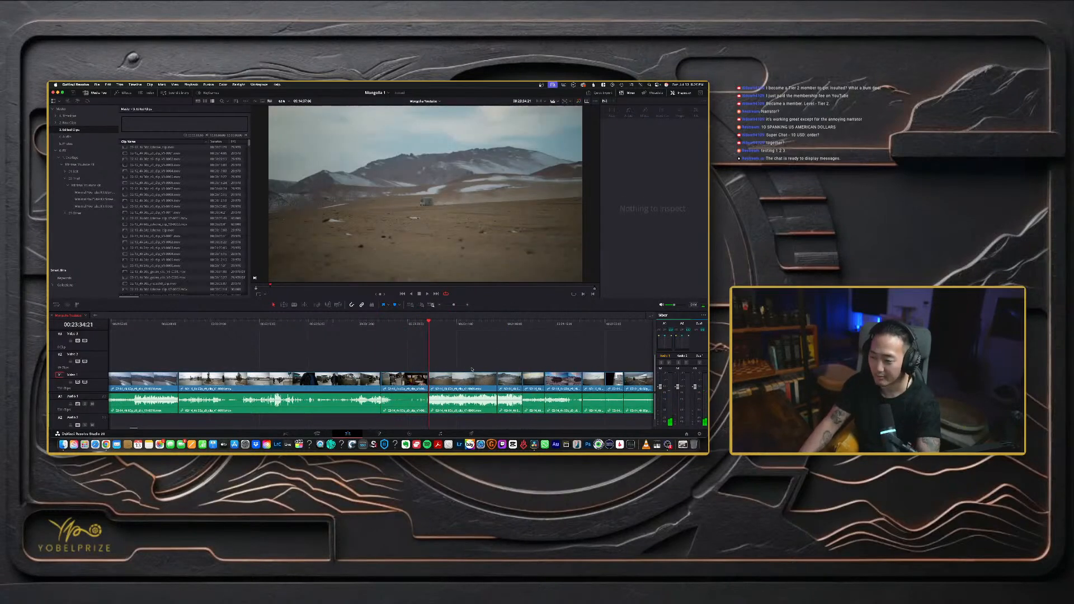
- Review the joined driving and landscape clips from about 23:34 onward
scroll(242, 354, "down", 2)
left_click_drag(262, 325, 386, 323)
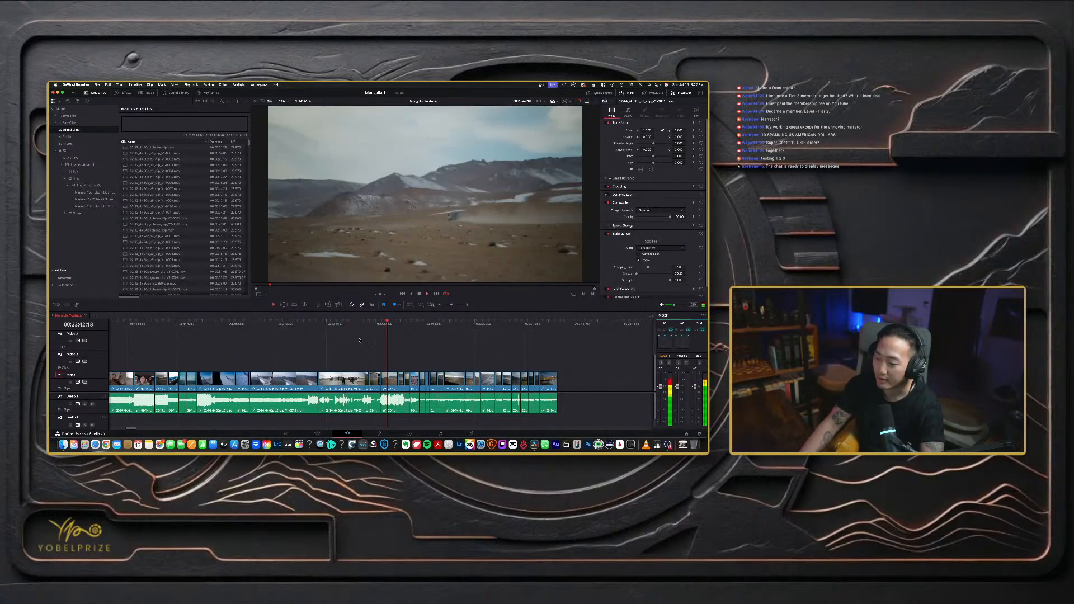
scroll(387, 336, "down", 2)
left_click_drag(257, 323, 461, 325)
- Move the short Video 2 clip near 1:00:51 down to Video 1, just before the following landscape clips
key("super+minus")
key("super+minus")
key("super+minus")
key("super+equal")
key("super+equal")
key("super+equal")
key("super+equal")
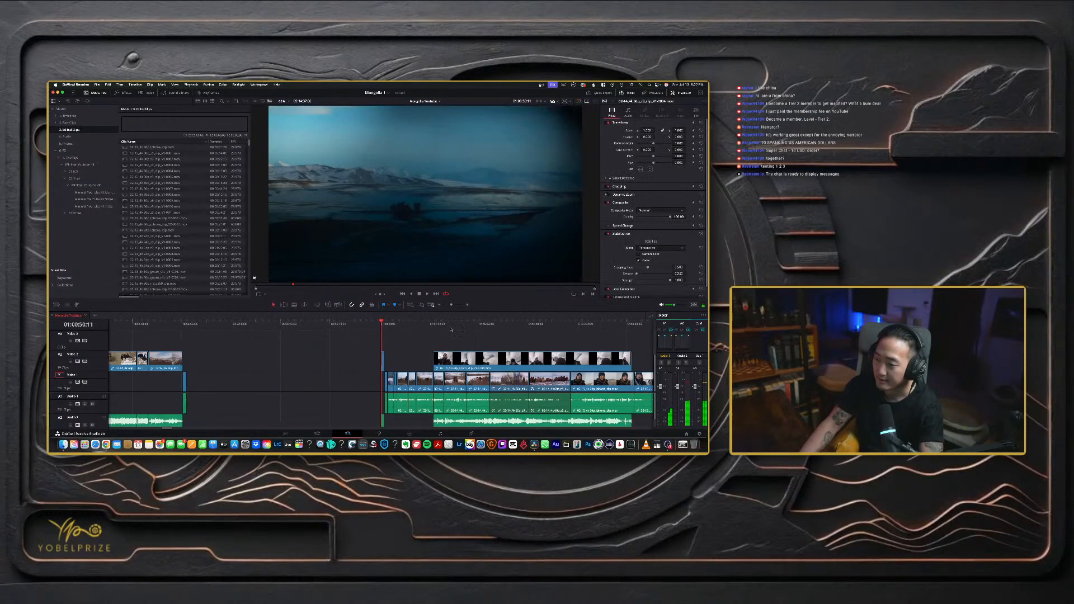
key("space")
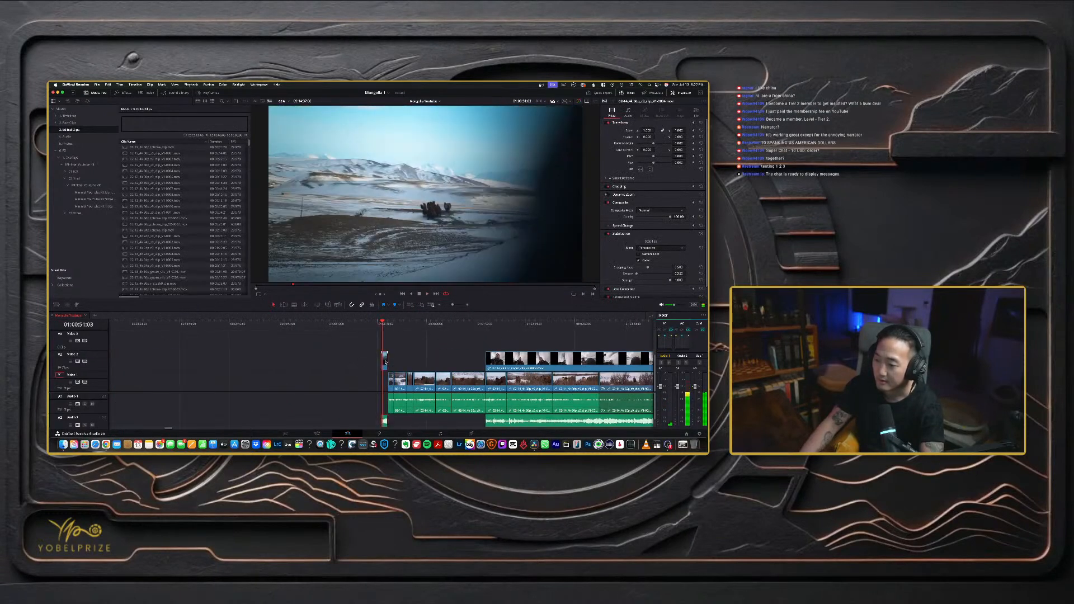
mouse_move(384, 369)
left_mouse_down()
mouse_move(444, 383)
mouse_move(370, 382)
left_mouse_up()
- Cut the group of snowy landscape and camel clips and paste it after the driving sequence, at about 27:23
key("super+minus")
key("super+minus")
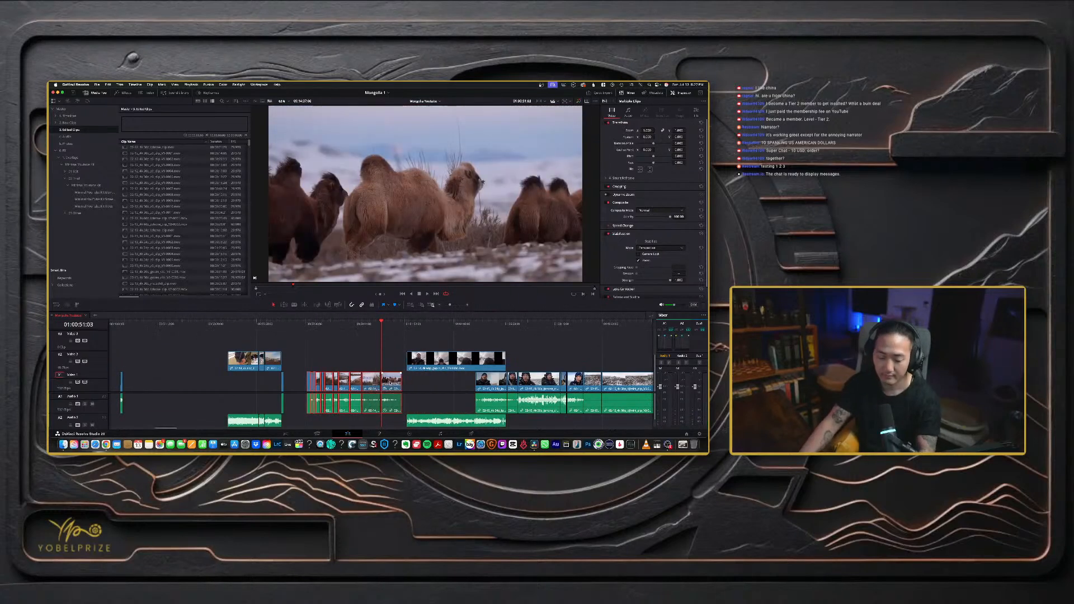
key("Delete")
key("super+minus")
key("super+minus")
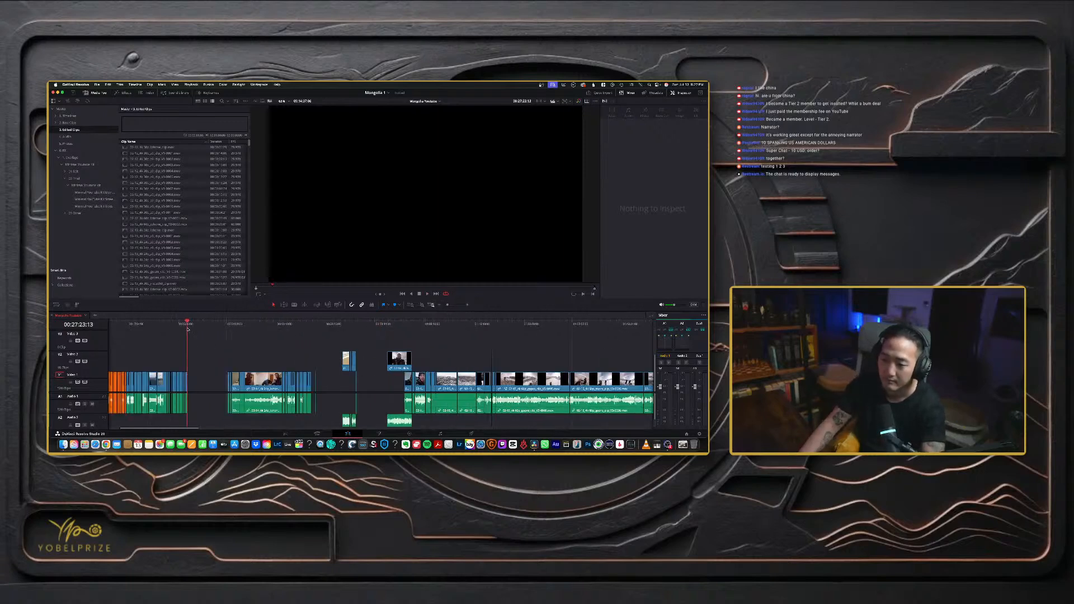
key("super+equal")
key("super+equal")
key("super+equal")
key("super+equal")
key("super+v")
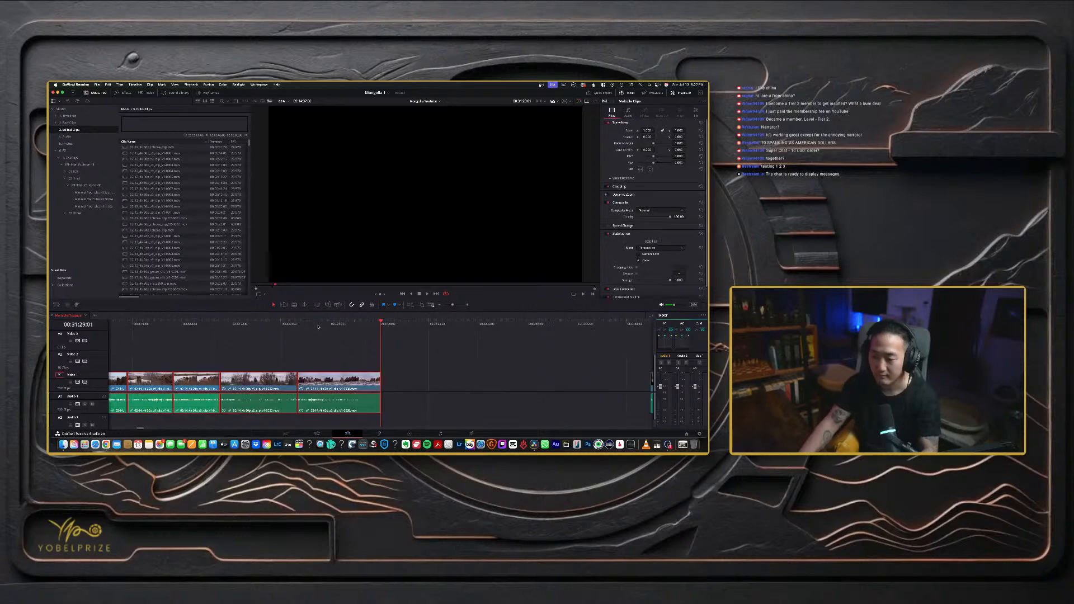
scroll(327, 330, "left", 5)
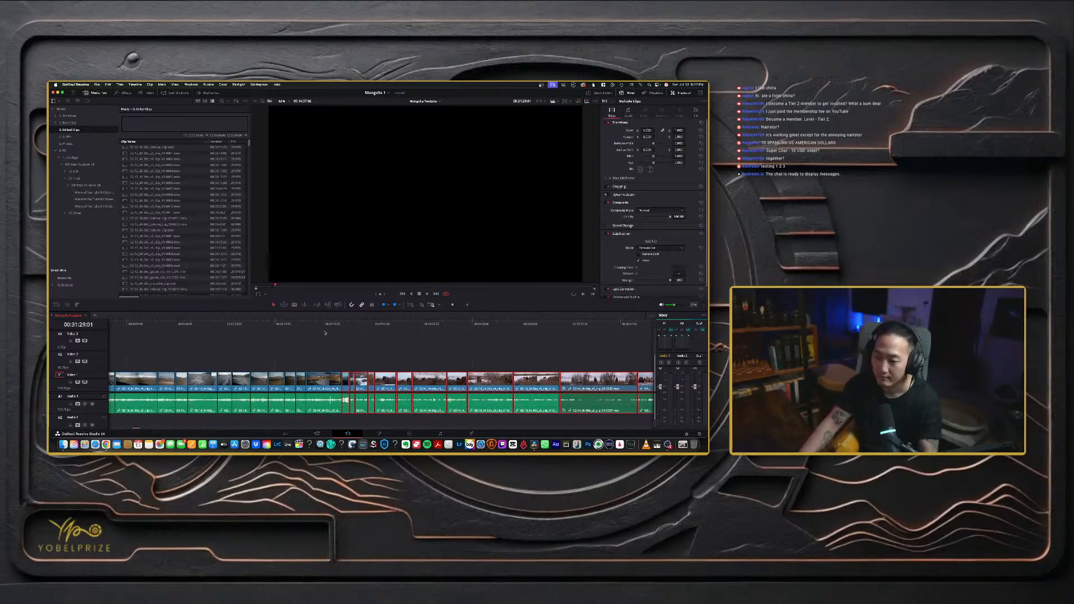
left_click(325, 332)
scroll(327, 330, "right", 6)
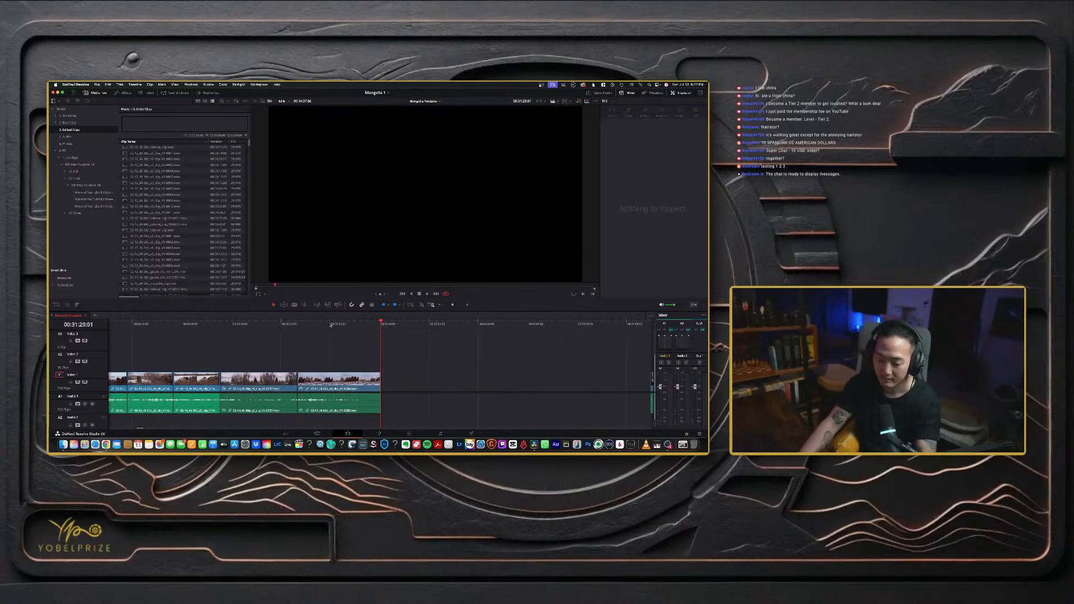
- Preview the indoor meal footage from about 34:24 to 36:55
key("super+minus")
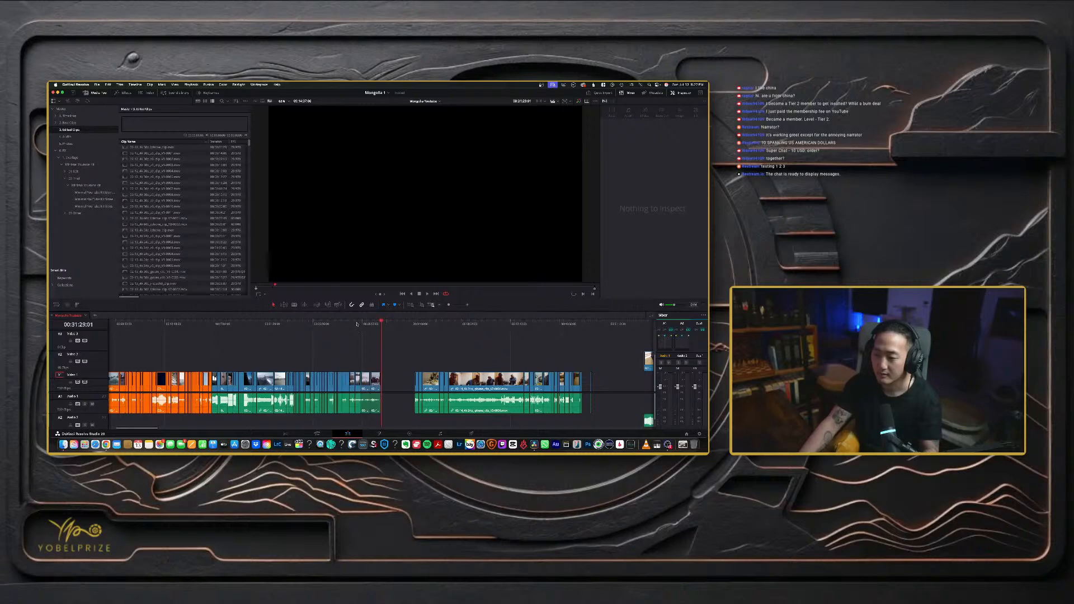
left_click_drag(358, 323, 414, 322)
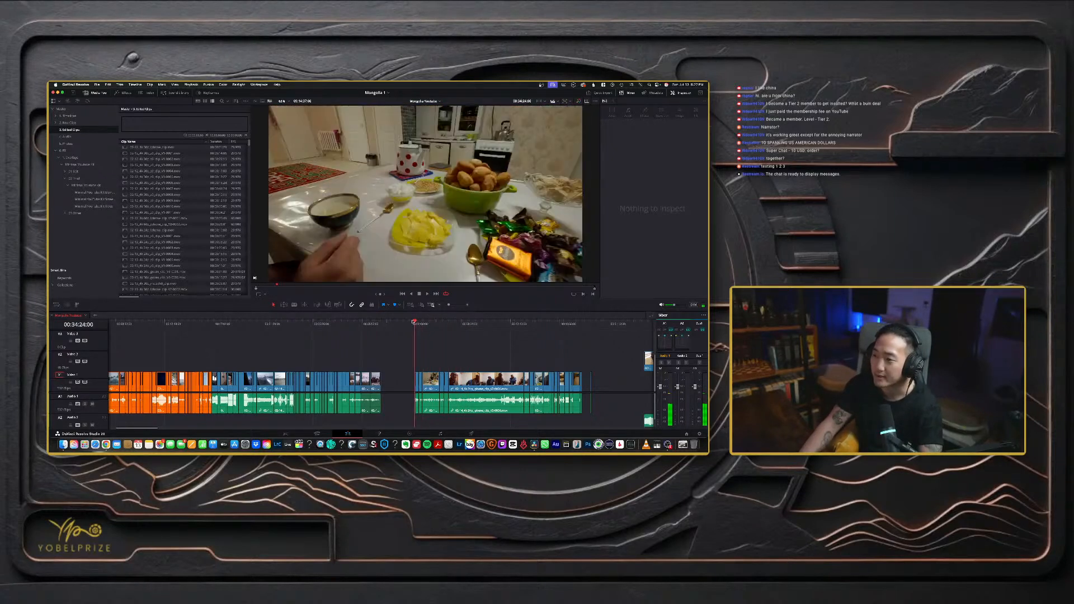
key("space")
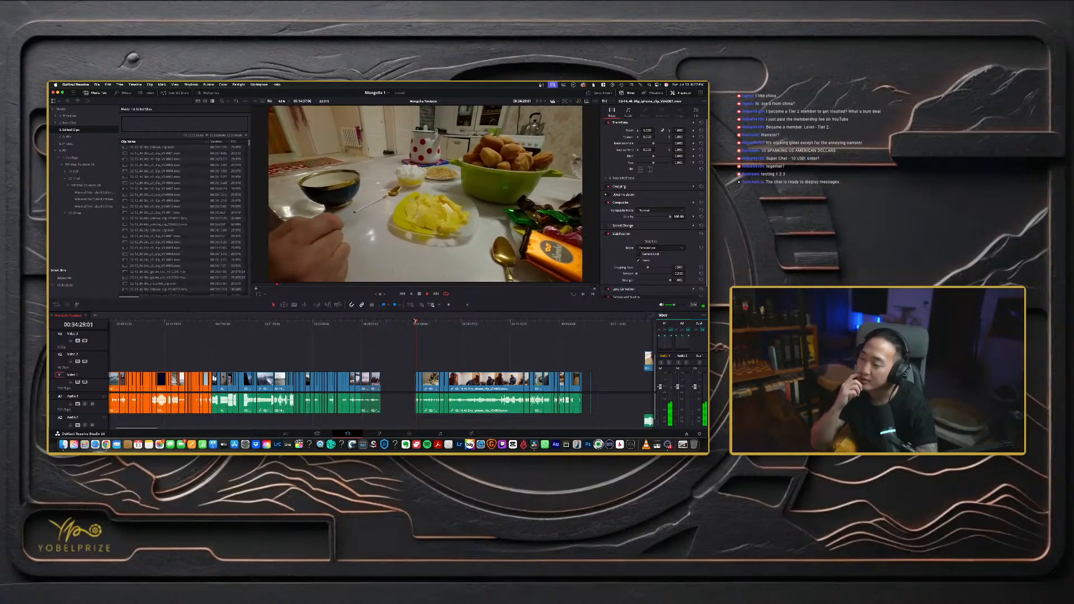
key("space")
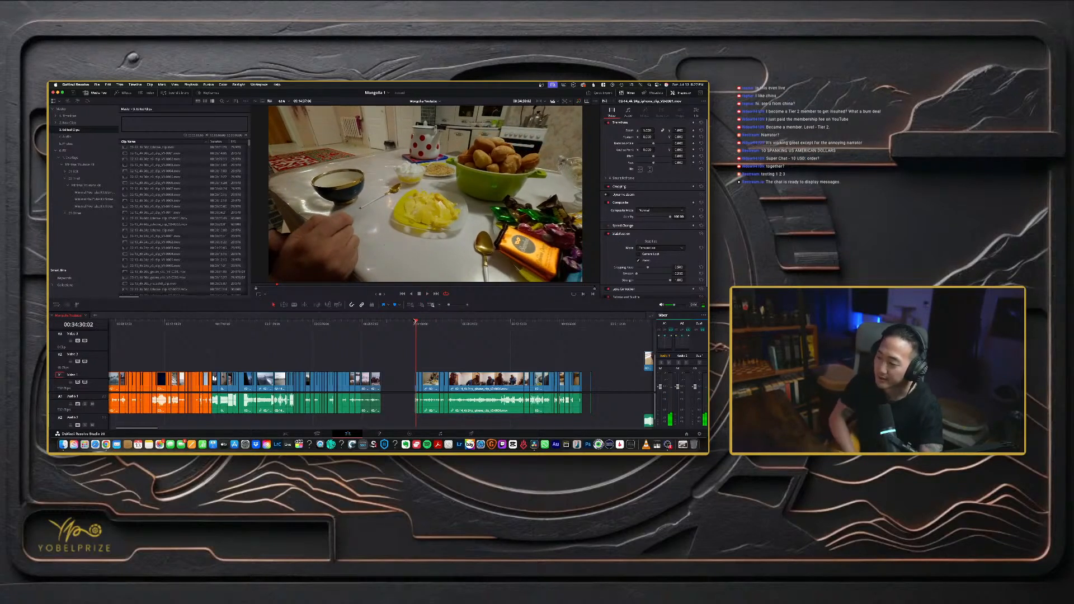
left_click_drag(418, 322, 443, 324)
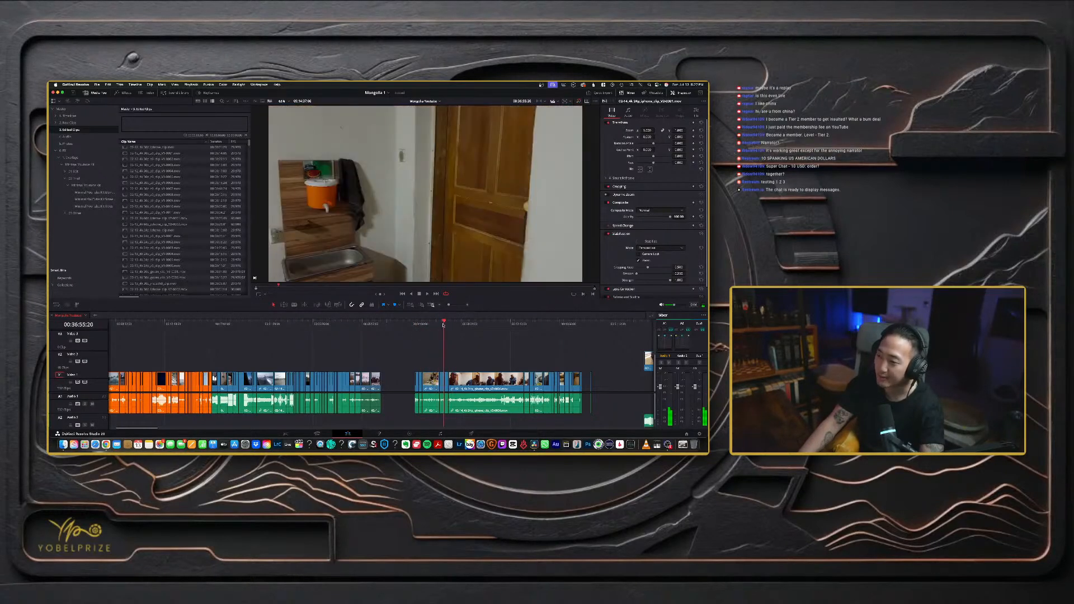
- Move the short group of indoor meal clips on Video 1 earlier, so it starts at about 33:18
left_click_drag(405, 359, 444, 383)
left_click_drag(443, 382, 430, 382)
left_click_drag(406, 324, 414, 326)
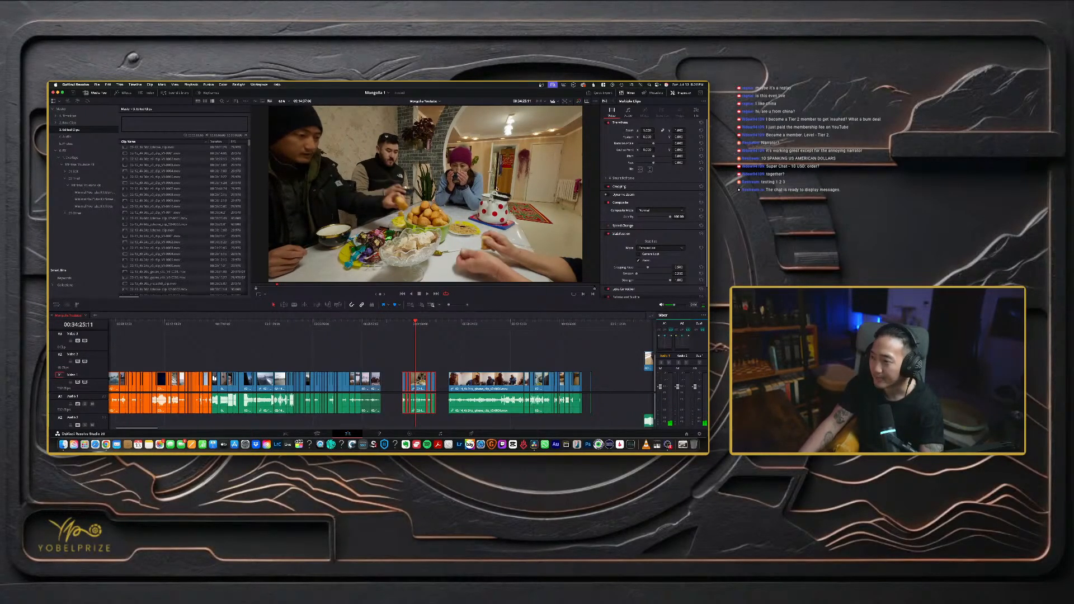
- Move the restaurant food clips starting at about 46:03 to Video 2, near the end of the orange clip section
key("super+minus")
left_click_drag(321, 327, 373, 335)
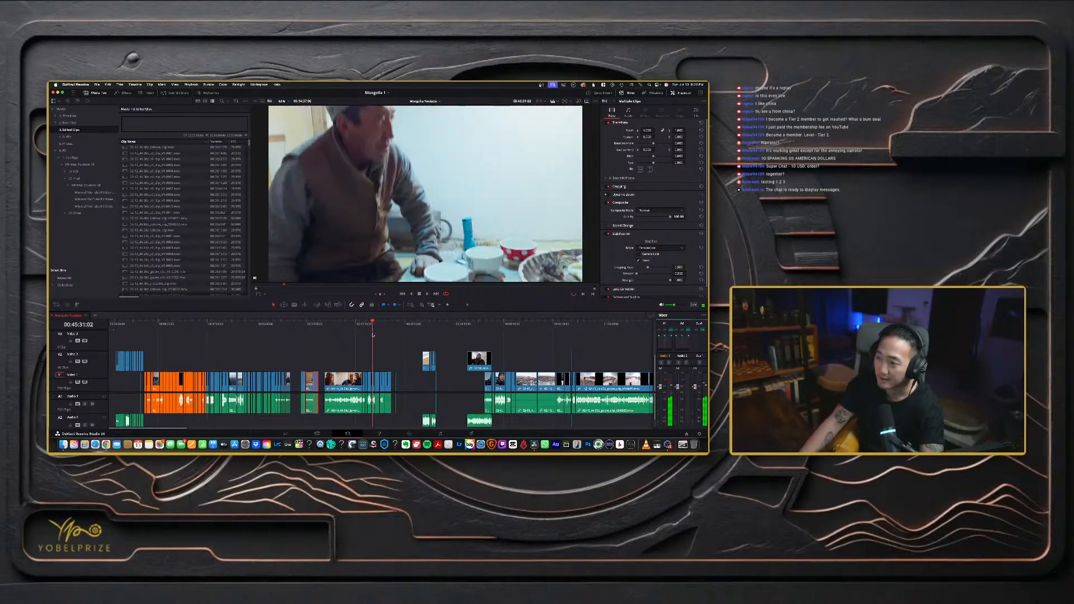
scroll(415, 335, "up", 3)
left_click(433, 327)
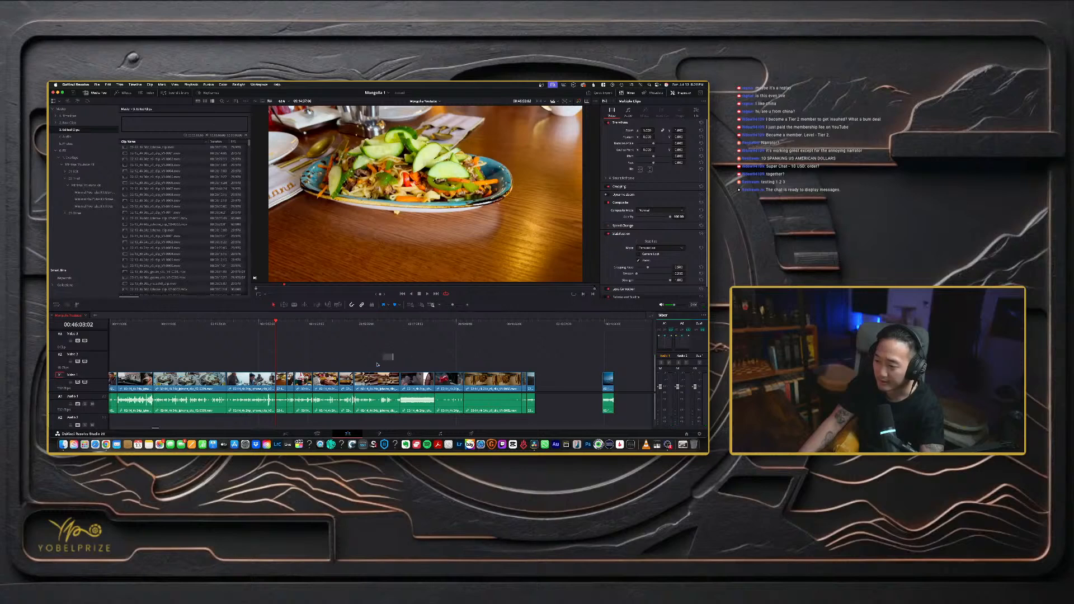
left_click_drag(377, 365, 282, 388)
scroll(281, 386, "down", 2)
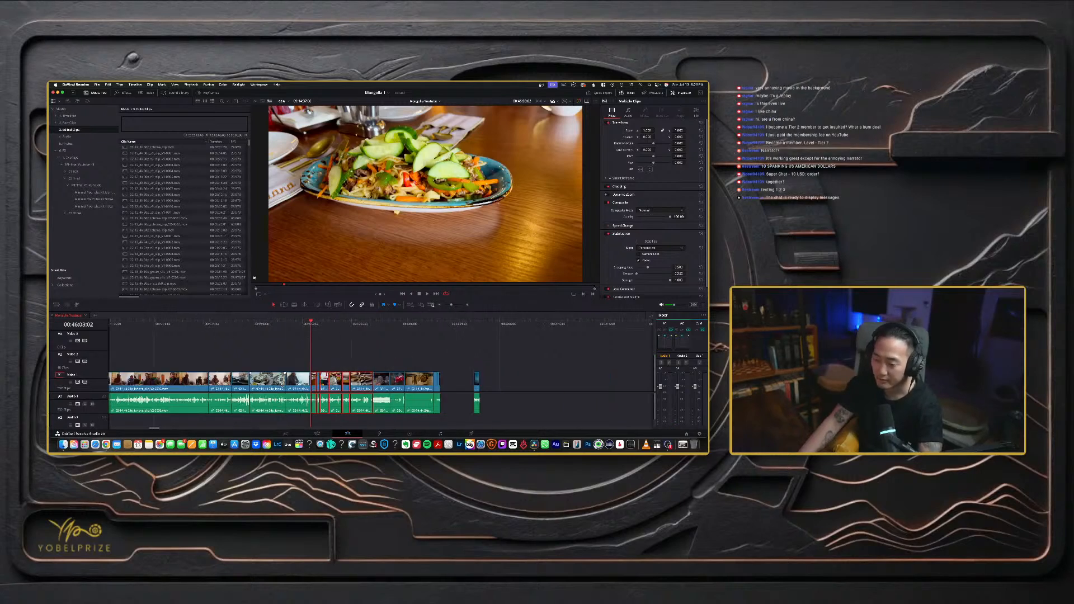
scroll(280, 384, "down", 2)
left_click_drag(350, 384, 204, 362)
scroll(165, 367, "left", 5)
scroll(130, 362, "left", 7)
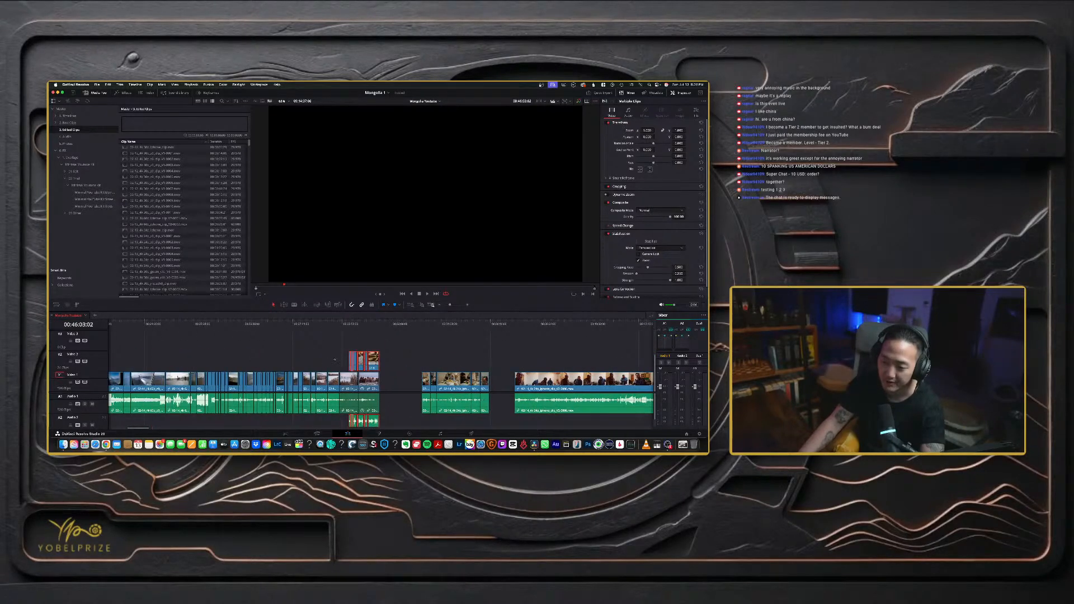
scroll(335, 360, "down", 5)
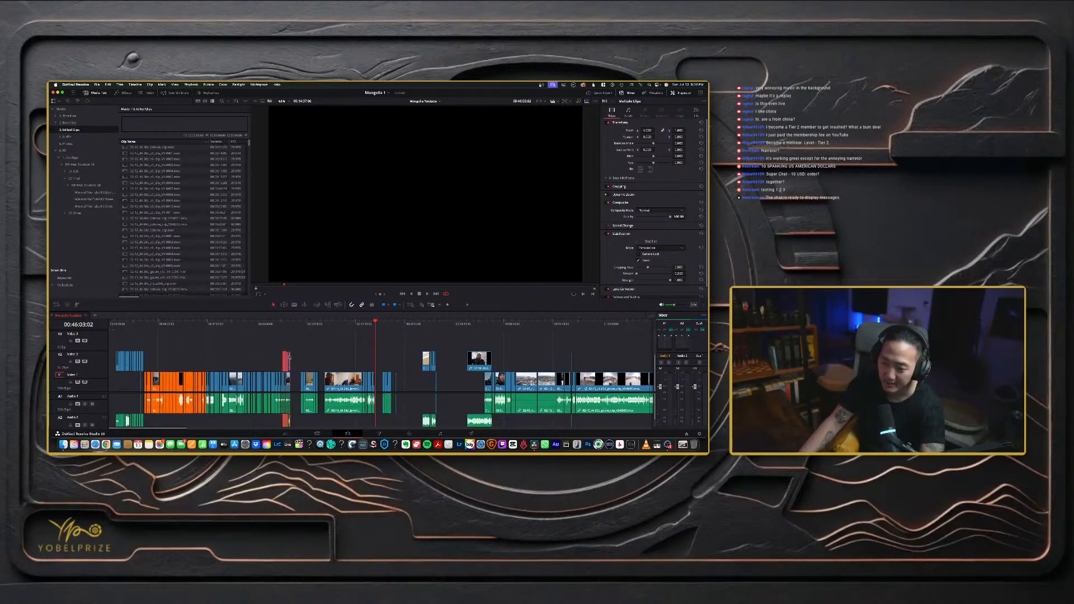
left_click_drag(290, 357, 209, 361)
- Shift the Video 1 clips that follow the orange section later, opening a gap for the restaurant food clips
left_click(187, 324)
key("space")
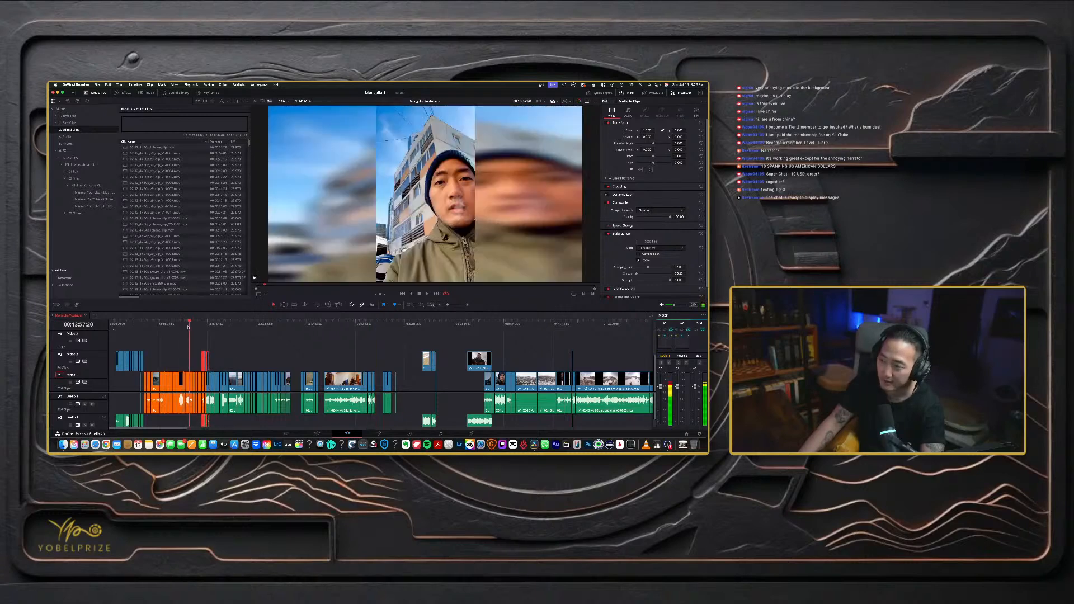
scroll(382, 366, "up", 4)
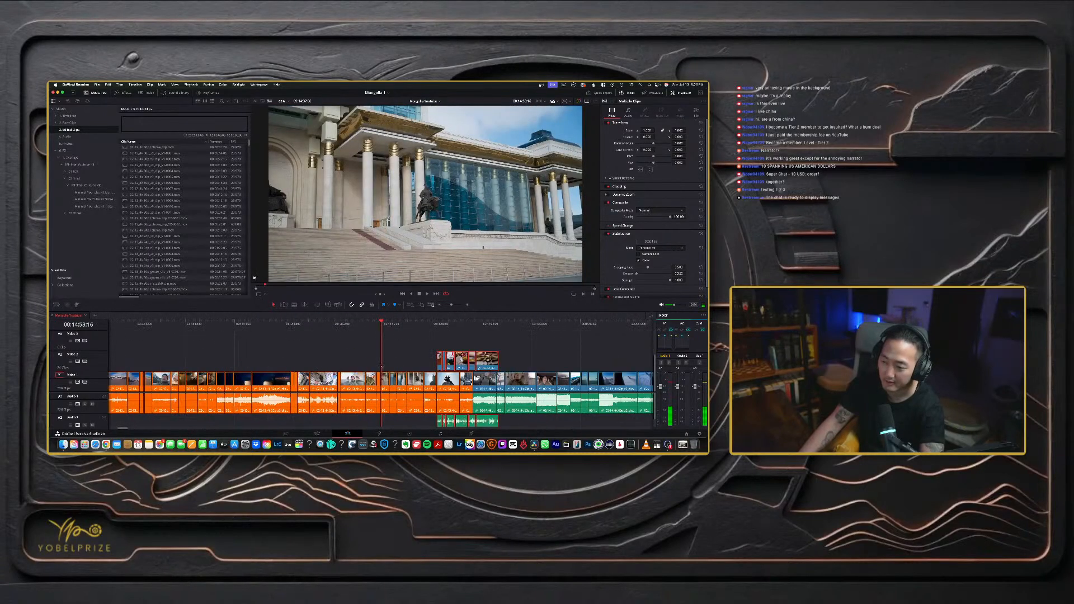
left_click_drag(440, 363, 322, 386)
scroll(482, 378, "down", 4)
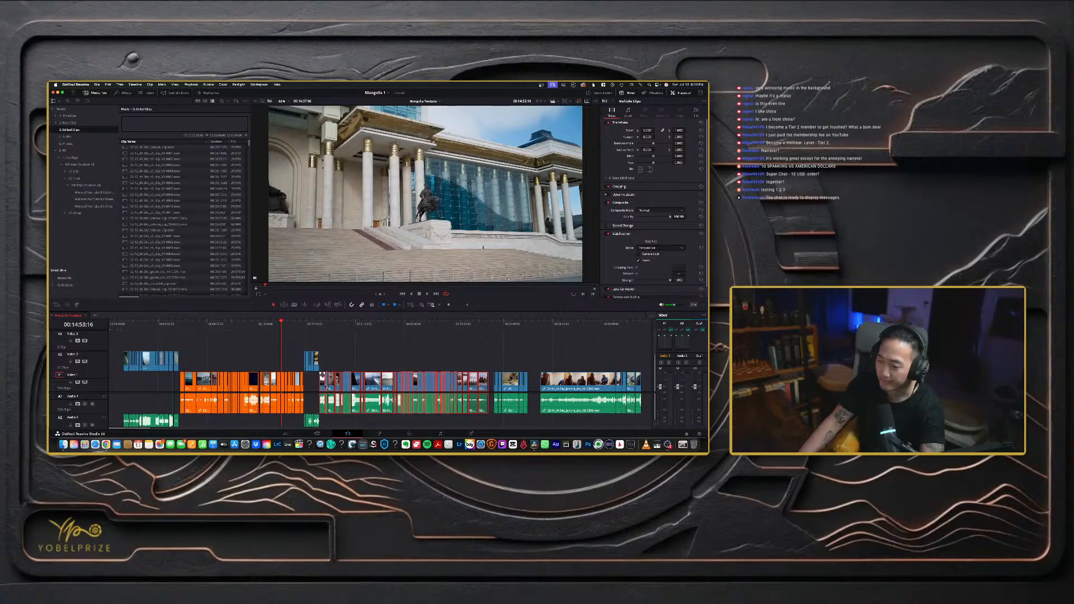
- Drop the restaurant food clips into the Video 1 gap after the orange section and set their clip color to Orange
left_click_drag(330, 342, 316, 376)
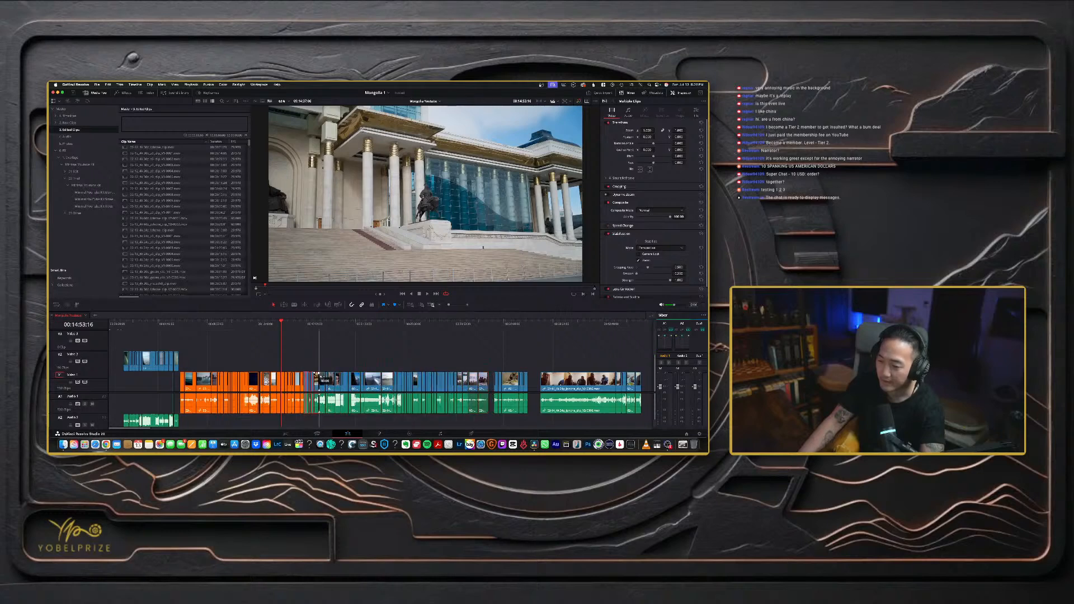
right_click(316, 376)
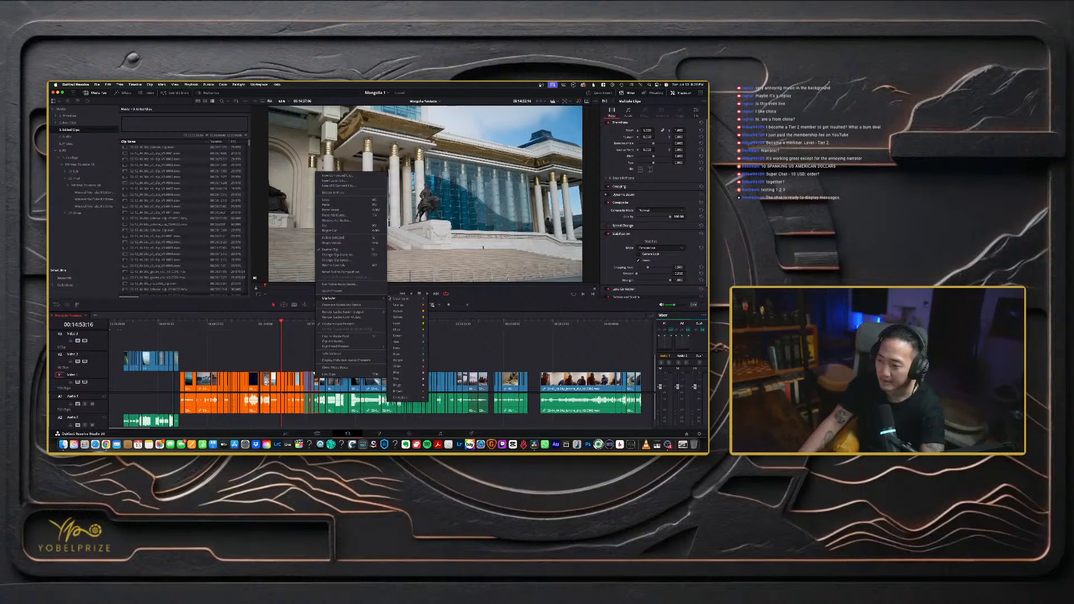
left_click(401, 304)
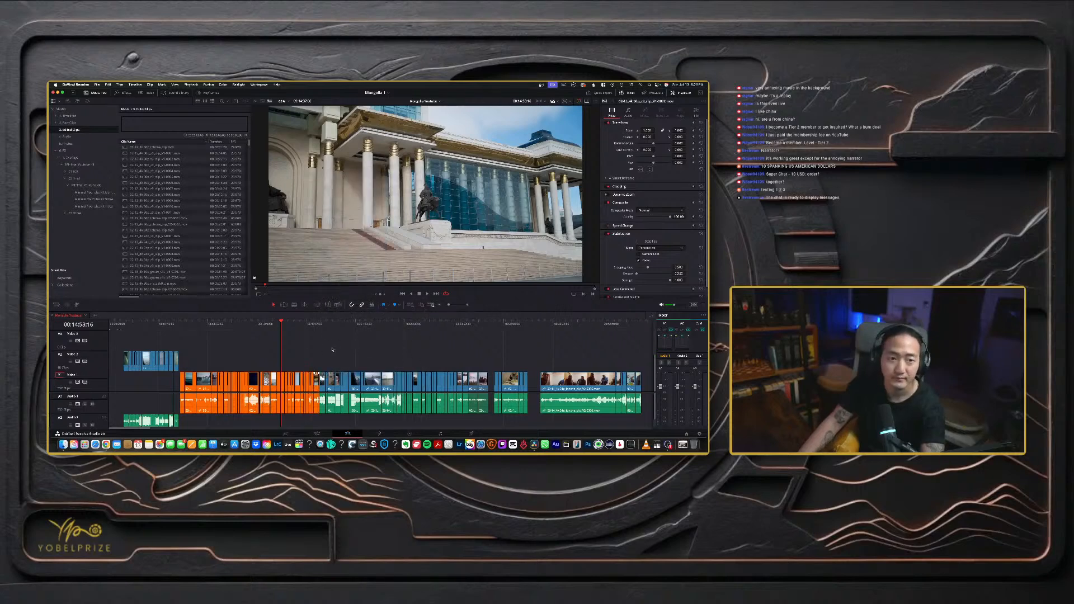
- Review the airport bus, arrival and van footage on Video 1 from about 18:13 to 25:33
left_click(320, 325)
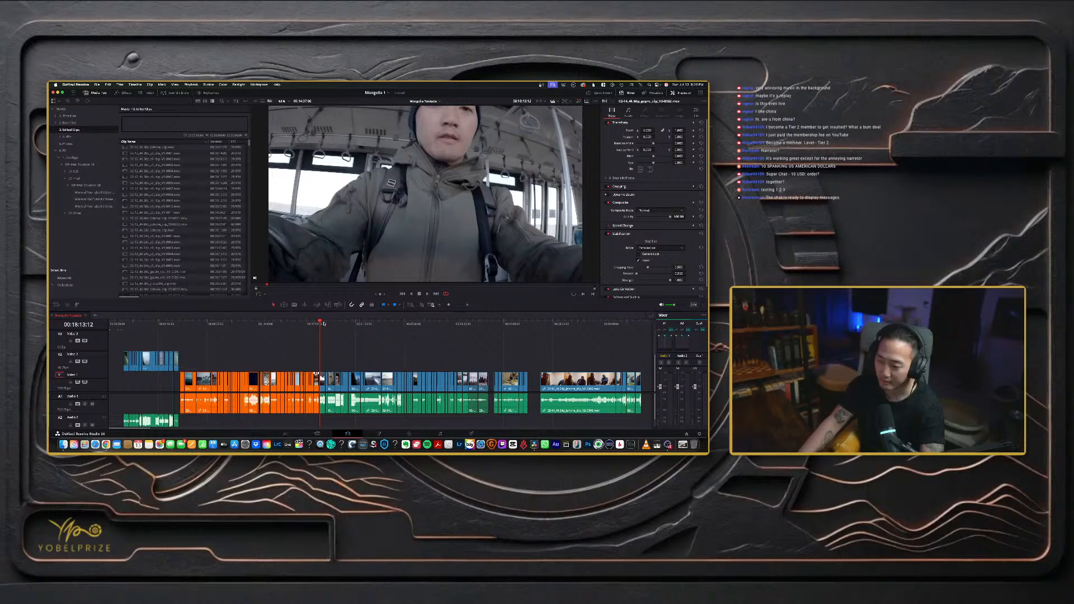
left_click_drag(323, 323, 328, 324)
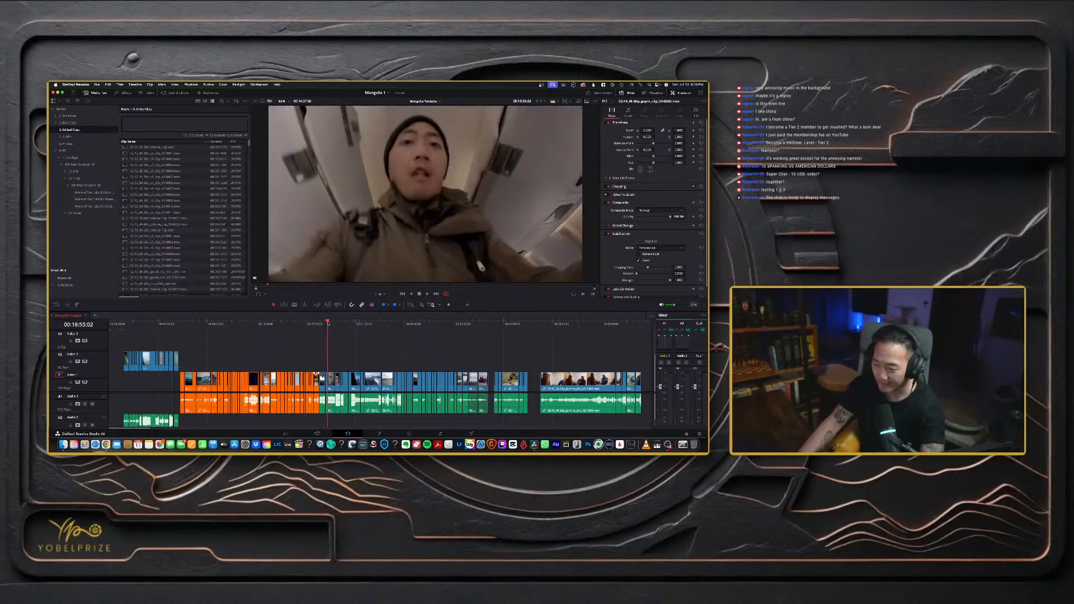
left_click(333, 324)
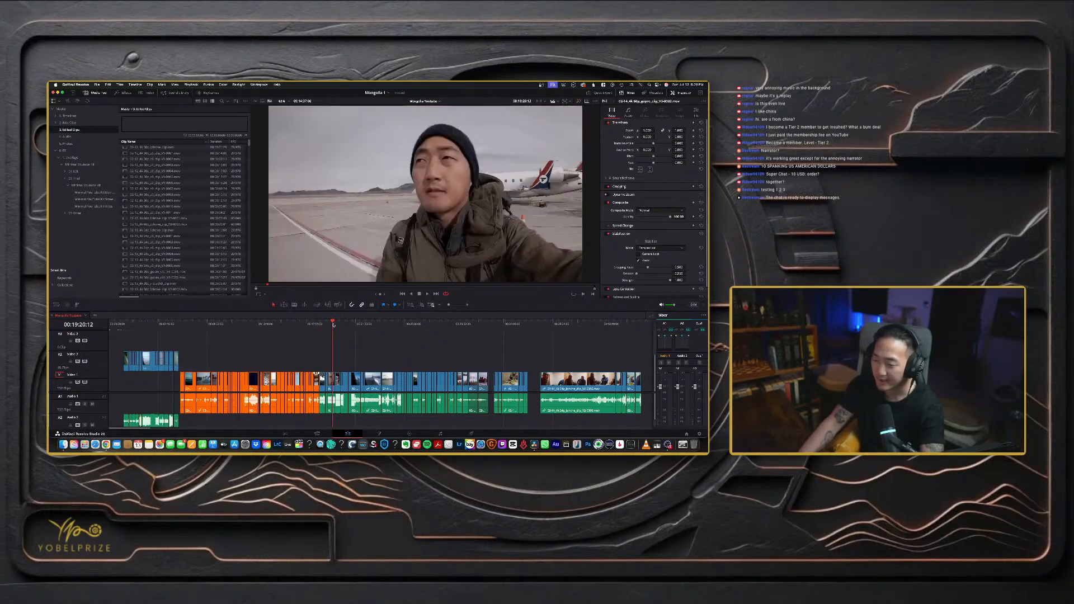
left_click(336, 324)
left_click(322, 326)
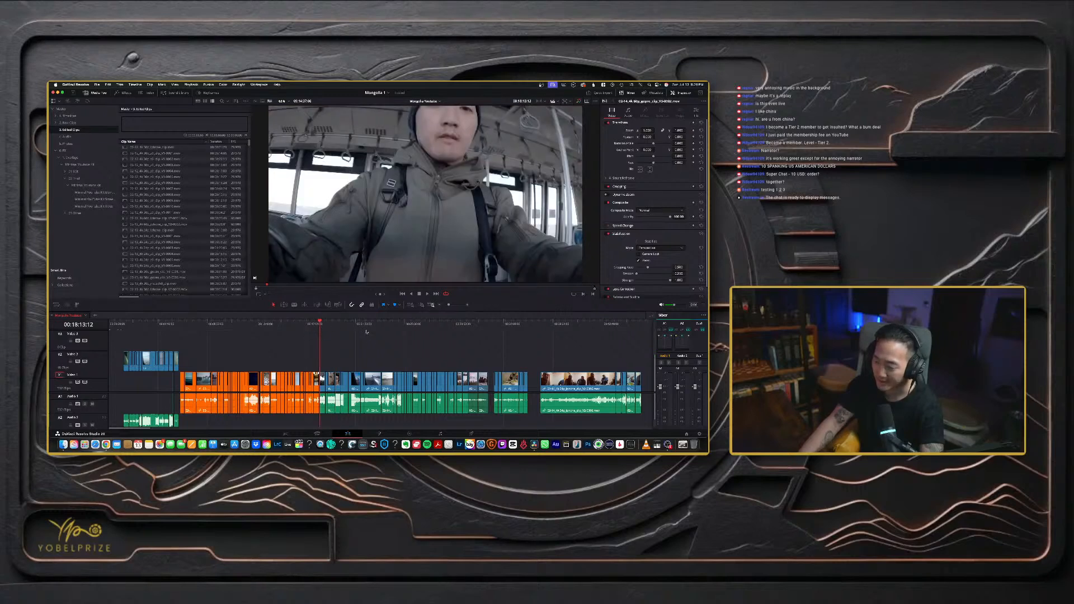
scroll(411, 359, "right", 3)
left_click(362, 323)
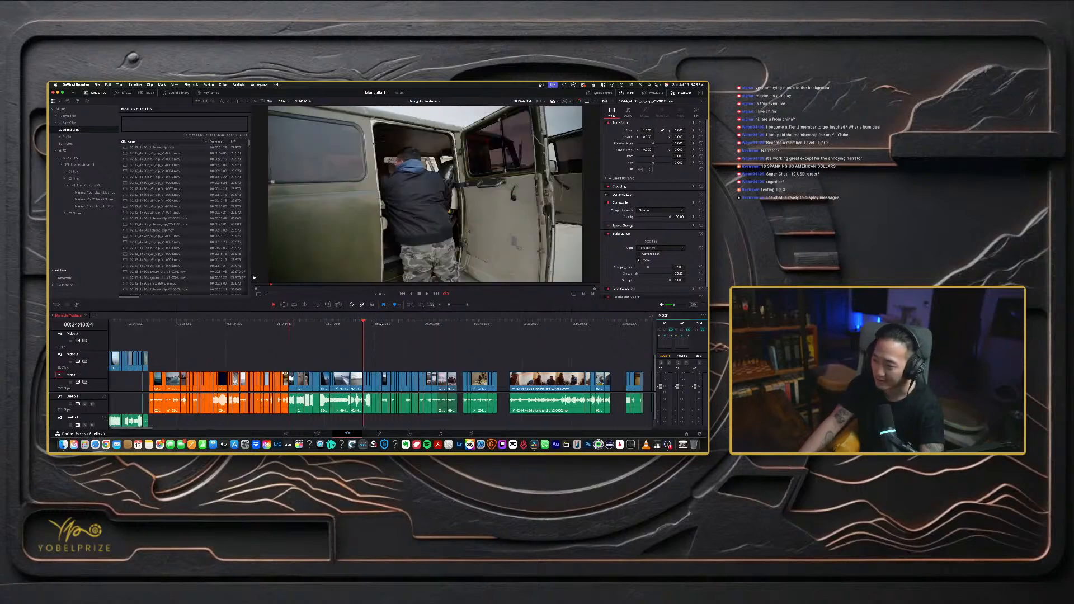
left_click(367, 325)
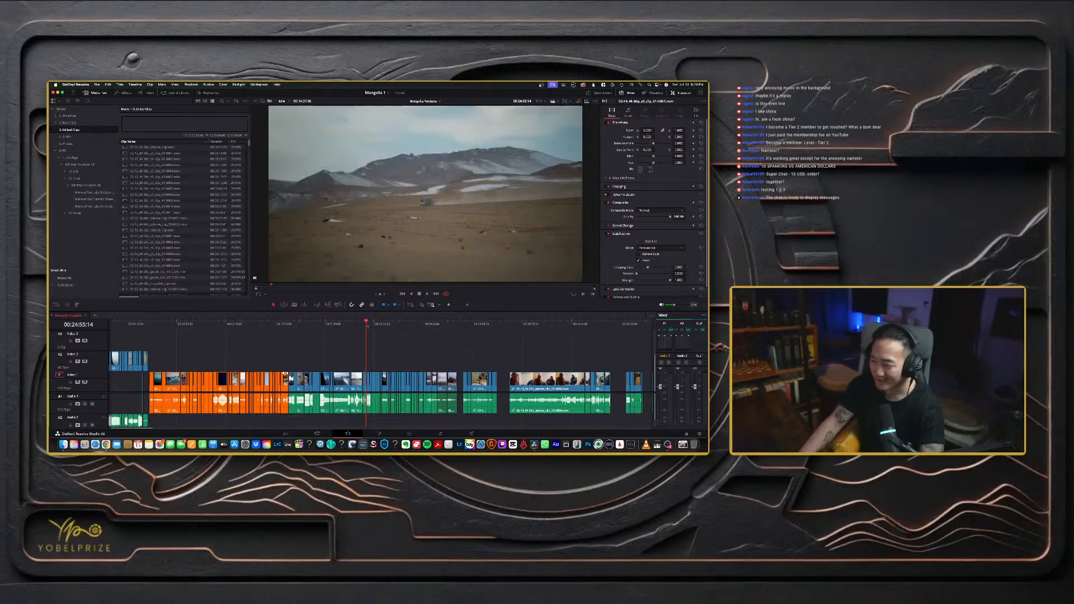
left_click(374, 327)
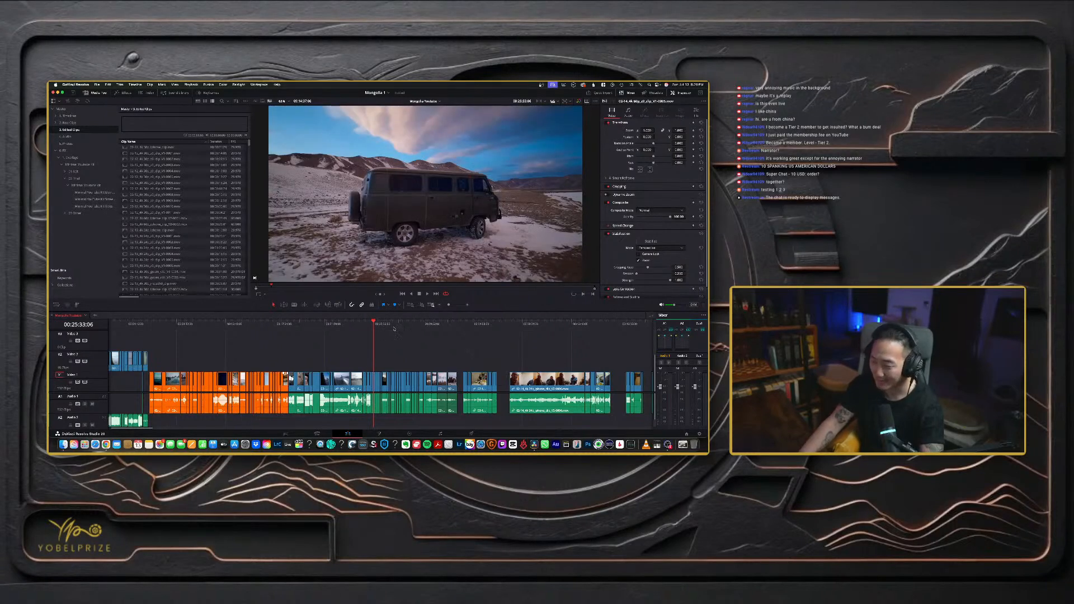
- Review the indoor meal footage and the snack clip on Video 1 from about 33:18 to 47:45
left_click(463, 327)
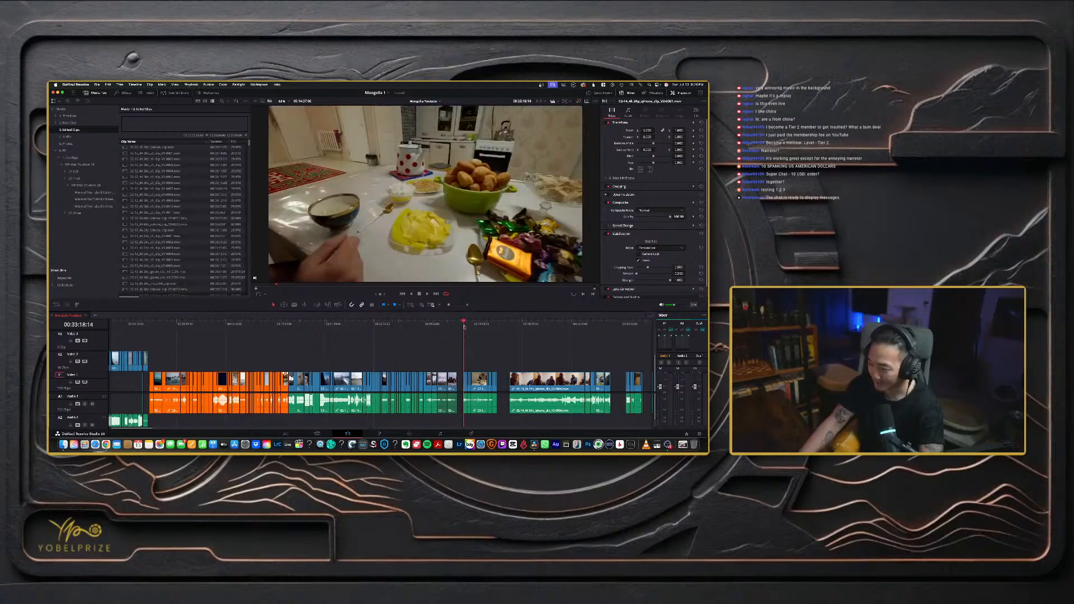
left_click(472, 327)
left_click(498, 326)
left_click(518, 326)
scroll(516, 331, "right", 5)
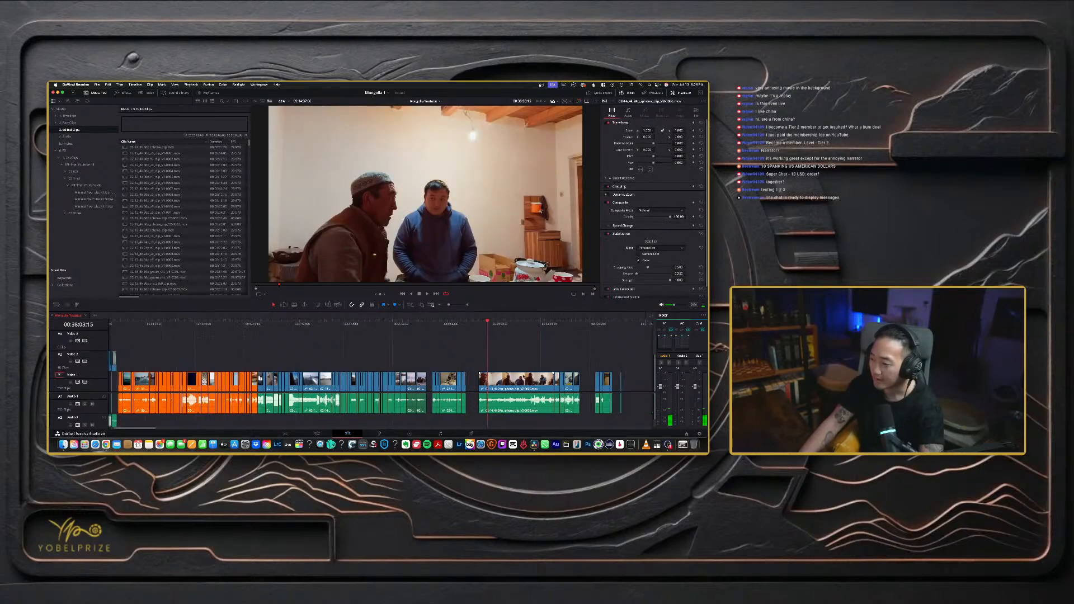
left_click(467, 327)
left_click(479, 328)
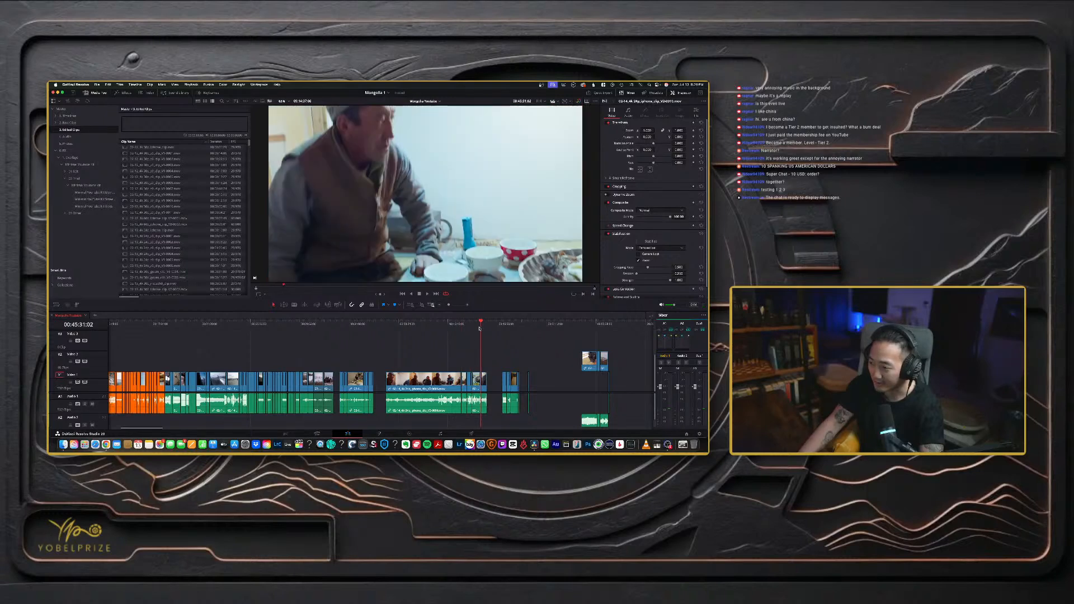
left_click(502, 327)
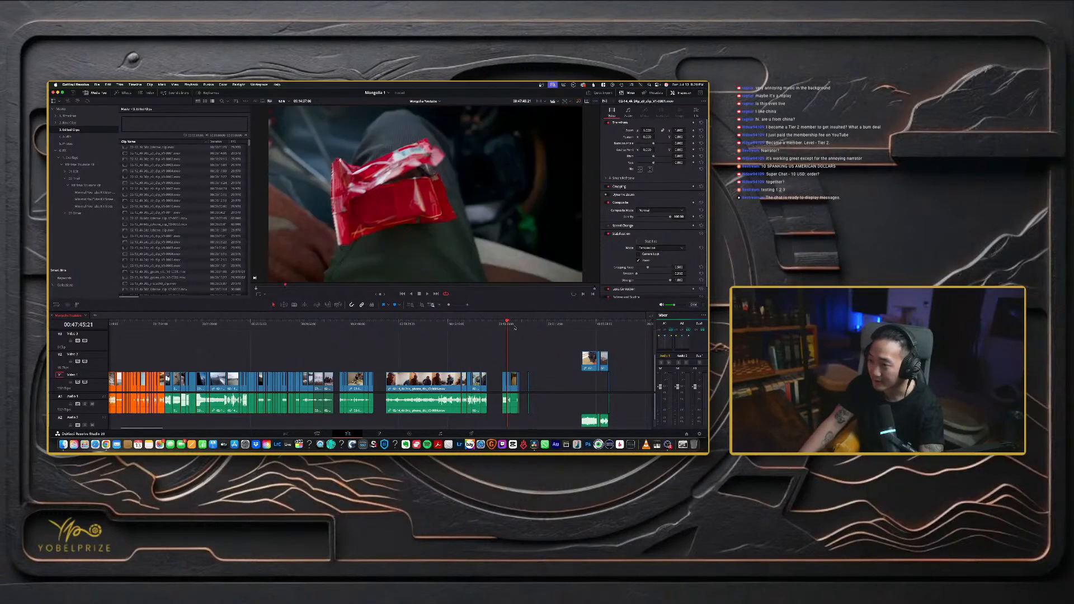
- Shift the clips after the van driving sequence later and move the camera-gear clip near 47:37 into the Video 1 gap at about 25:00
key("space")
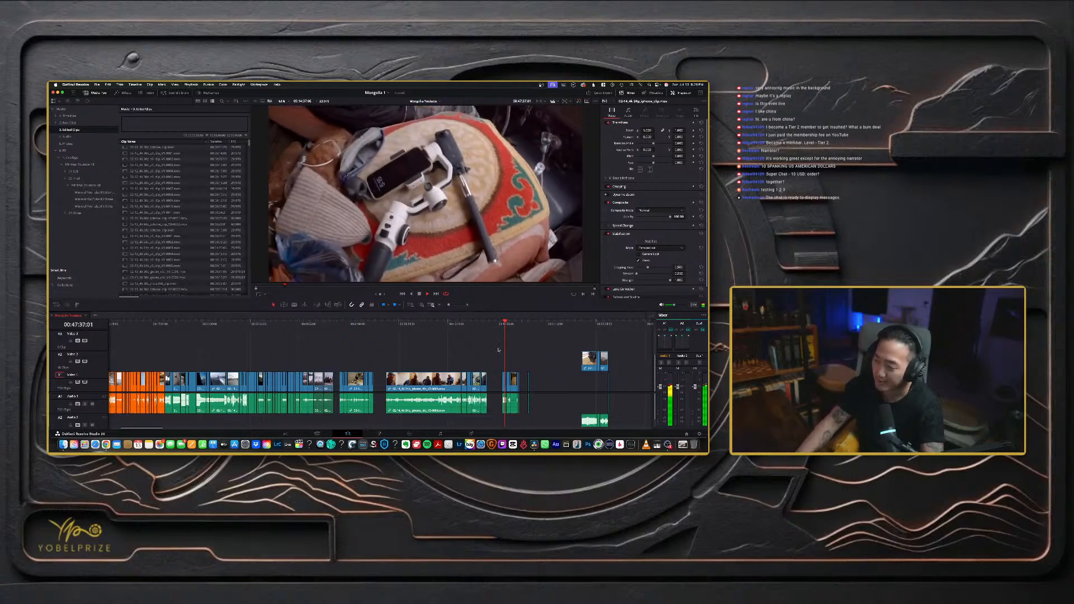
key("space")
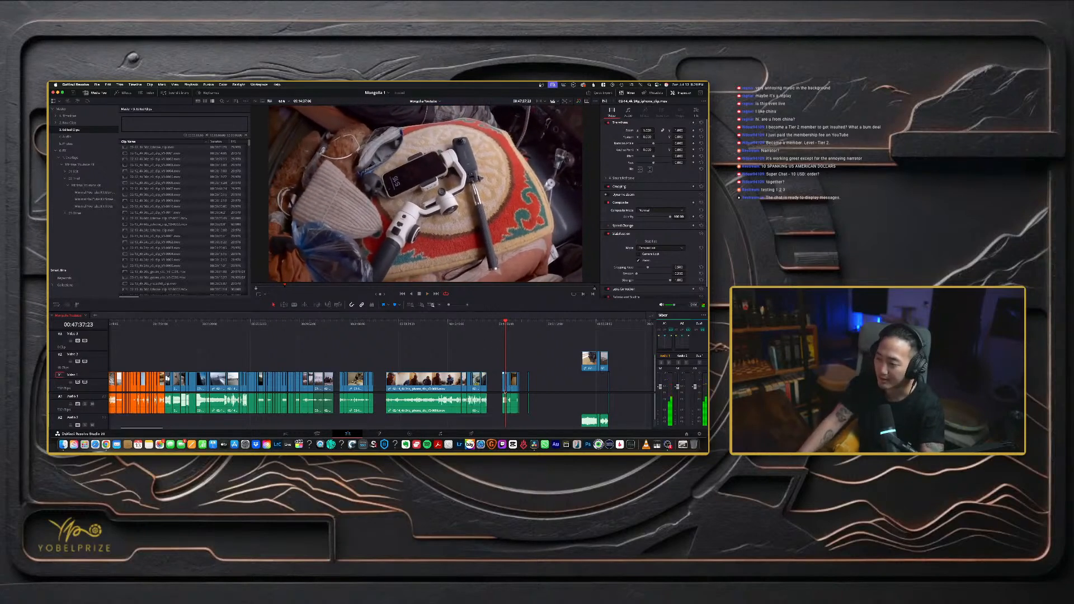
left_click_drag(505, 385, 207, 366)
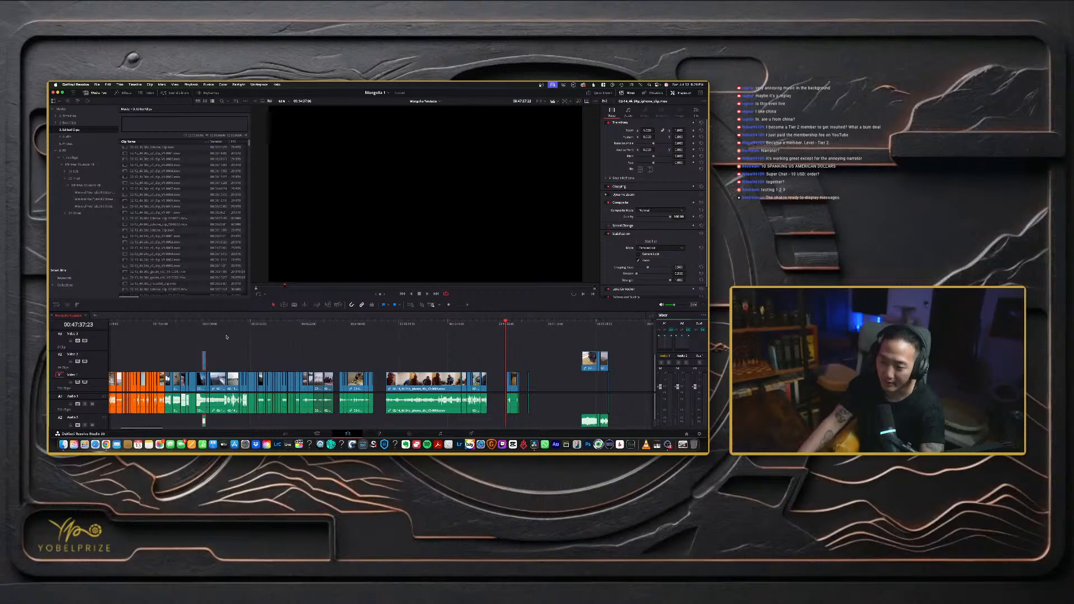
left_click(242, 324)
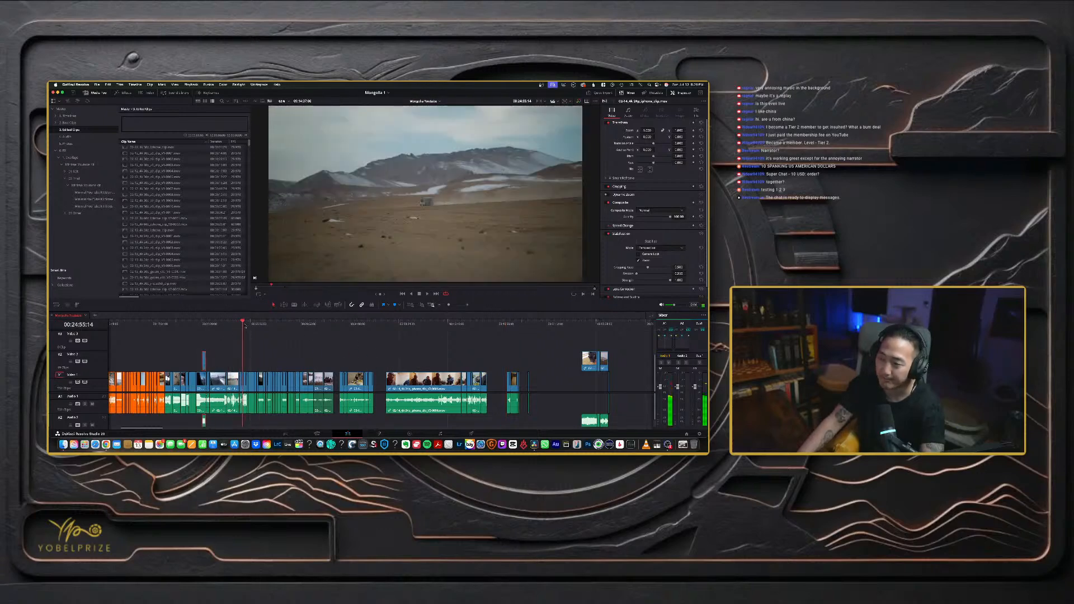
left_click_drag(527, 367, 262, 386)
left_click(209, 356)
left_click_drag(206, 356, 247, 383)
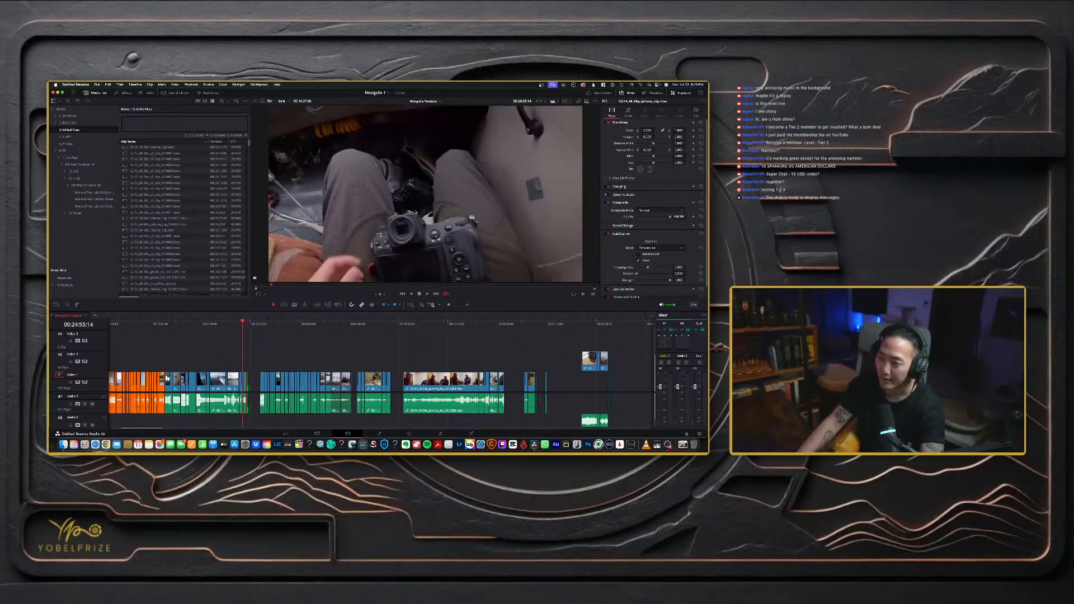
key("space")
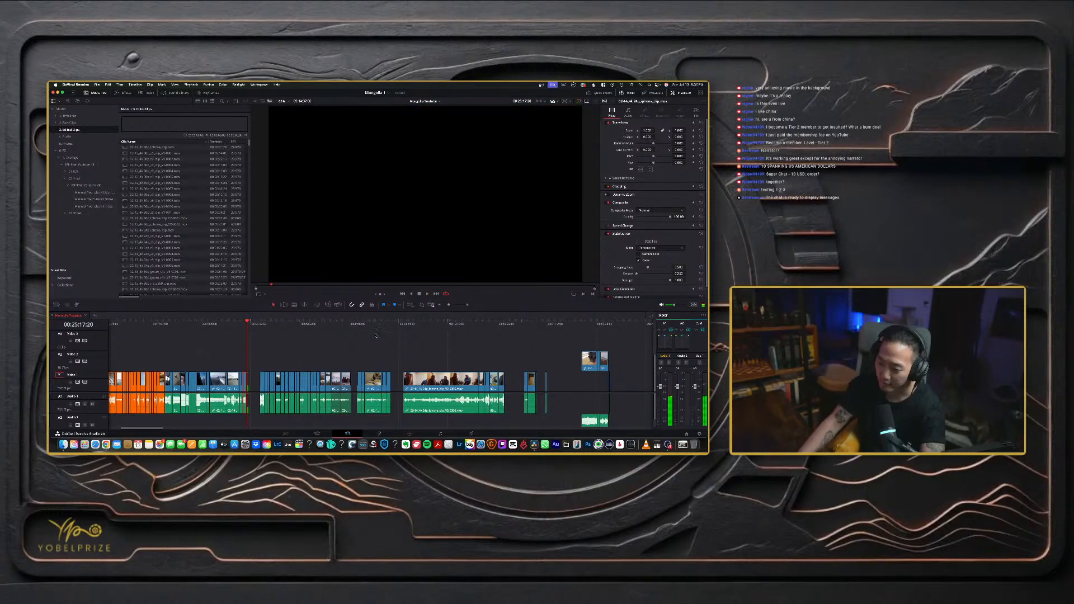
- Move the Choco Pie clips from about 49:16 to Video 1 at 25:17, directly after the camera-gear clip
left_click_drag(429, 328, 524, 329)
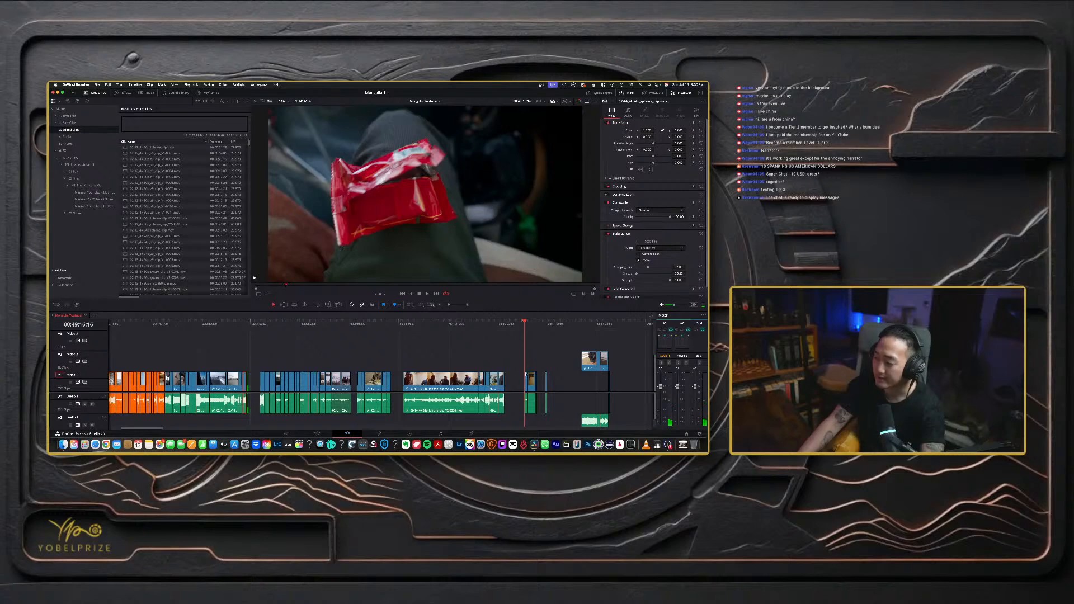
left_click_drag(526, 383, 249, 360)
left_click(247, 324)
key("super+equal")
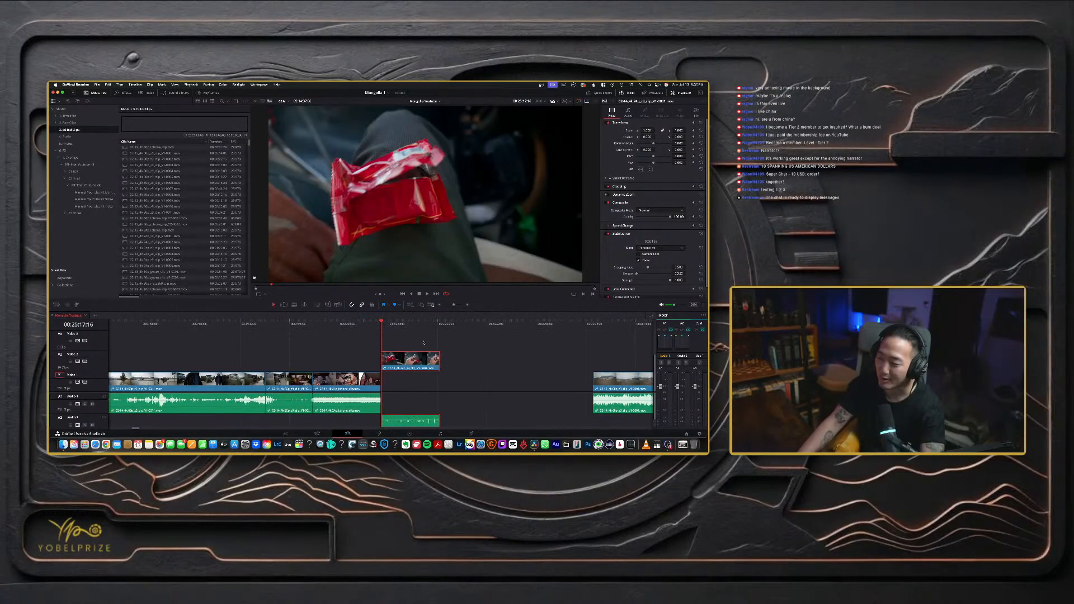
left_click_drag(408, 361, 409, 381)
- Preview the Choco Pie clips on Video 1 between about 25:17 and 25:28
key("space")
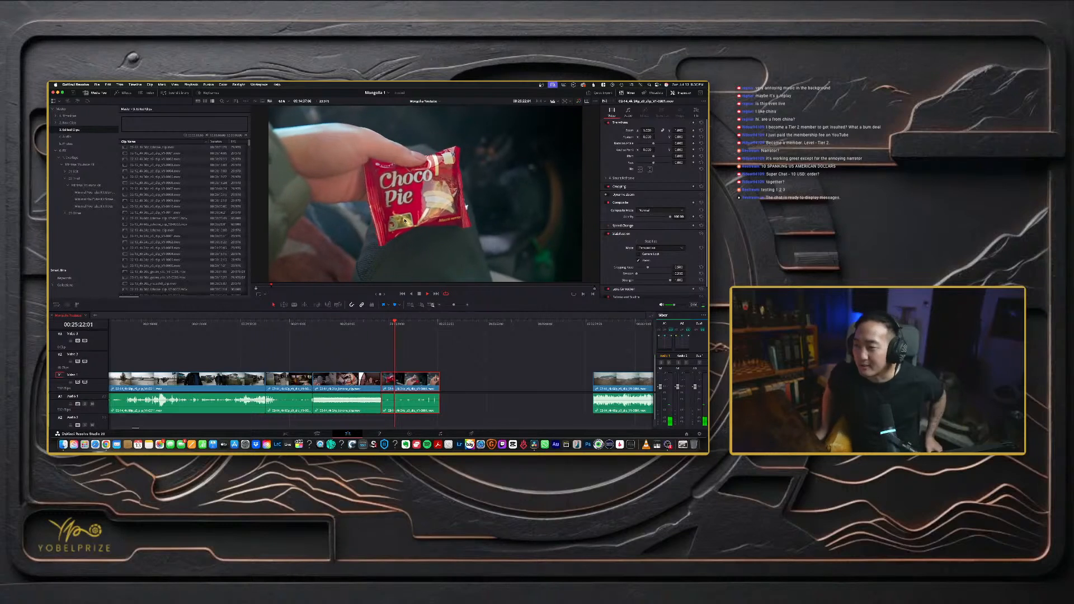
key("space")
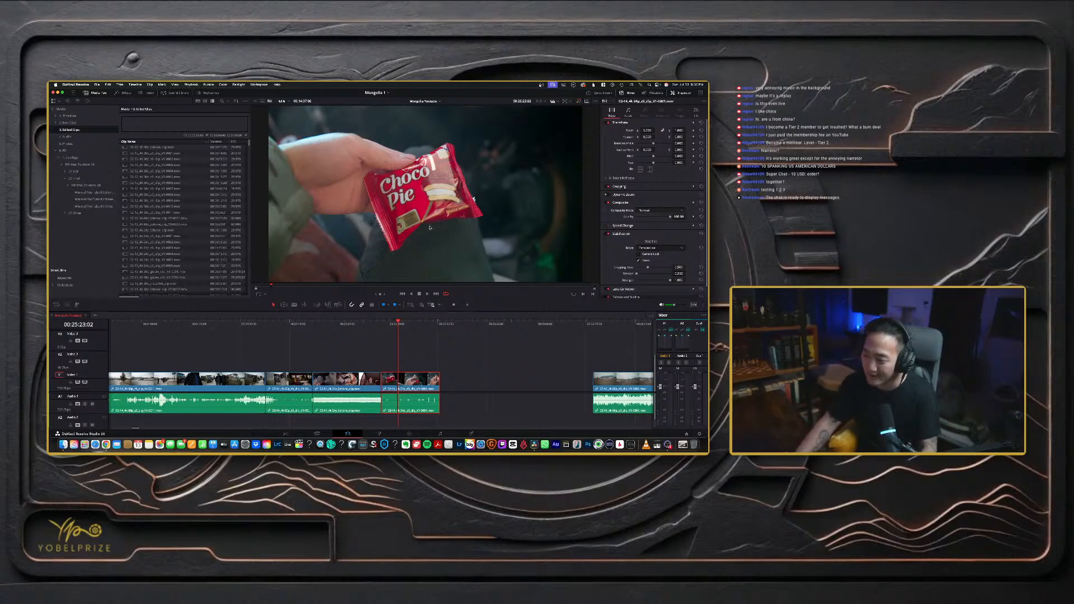
left_click(408, 325)
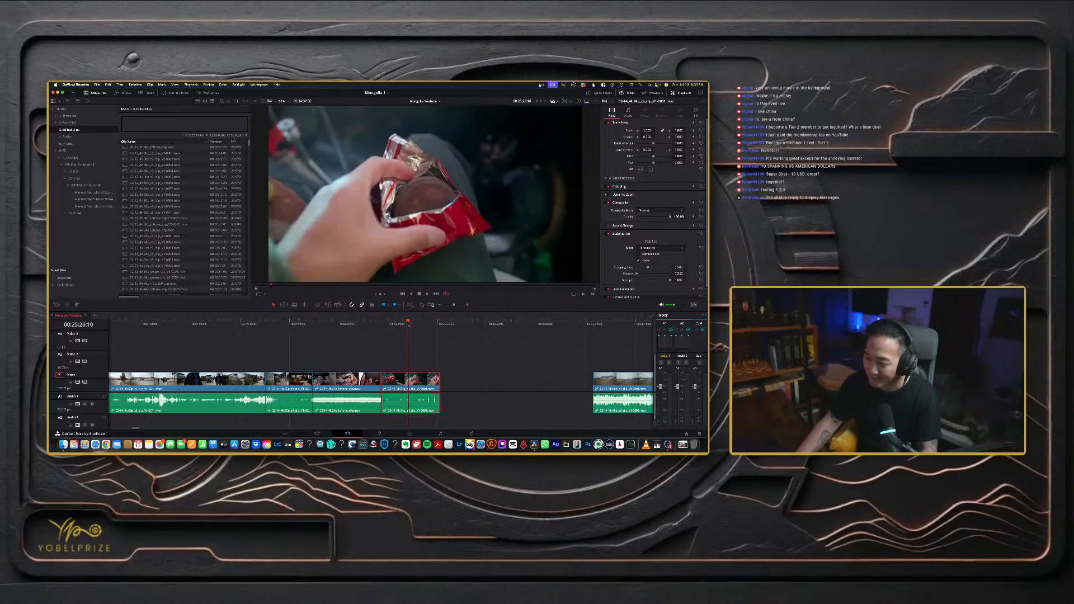
left_click_drag(421, 326, 400, 322)
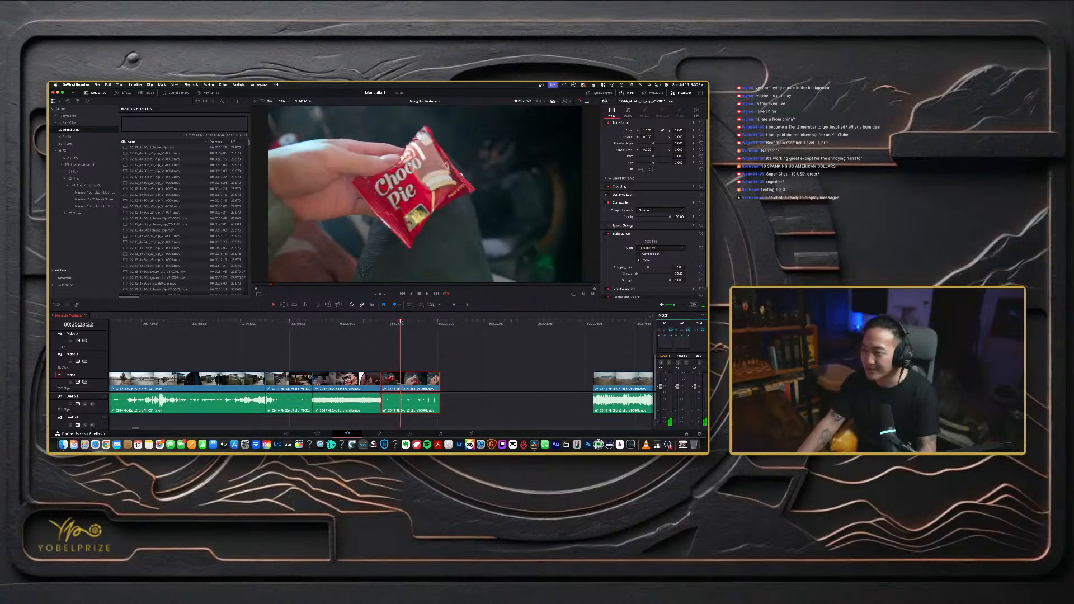
- Review the Choco Pie shots near 25:21 again and check the snowy selfie footage near 1:18:47
left_click_drag(401, 323, 413, 322)
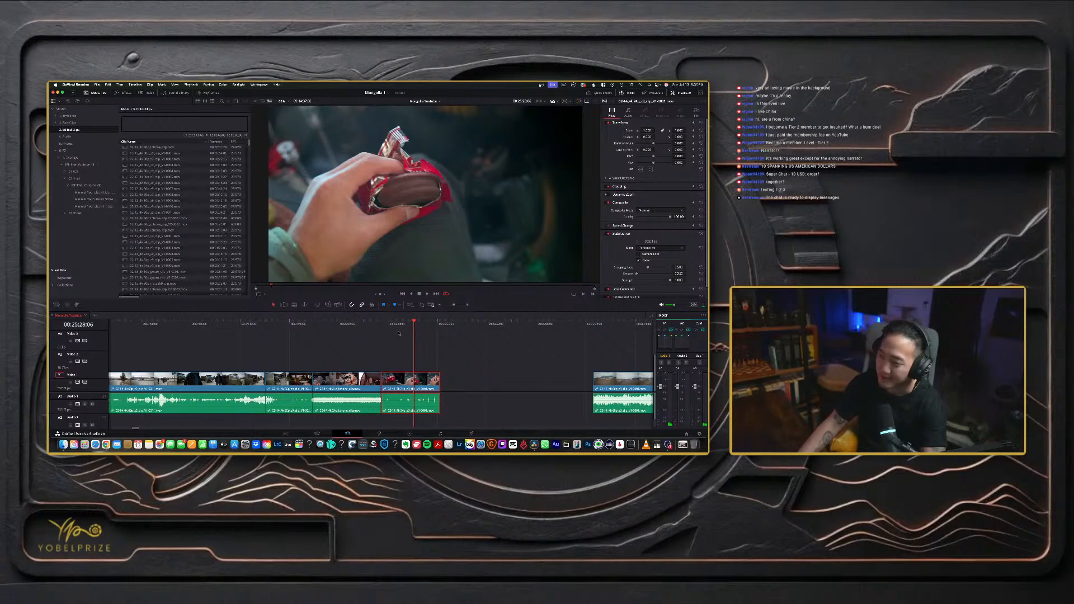
key("super+minus")
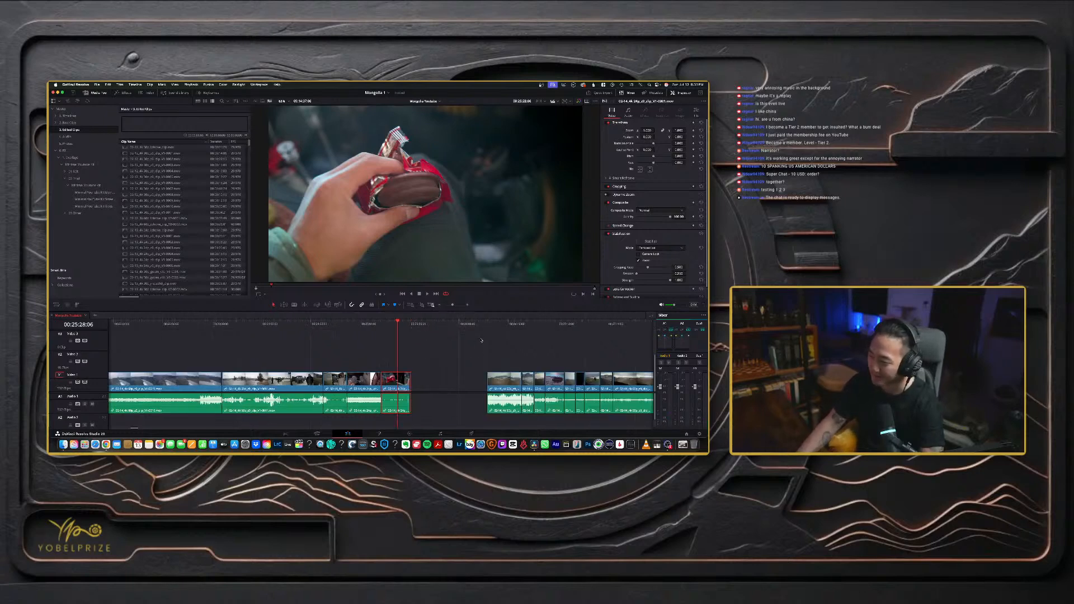
key("super+minus")
key("super+minus")
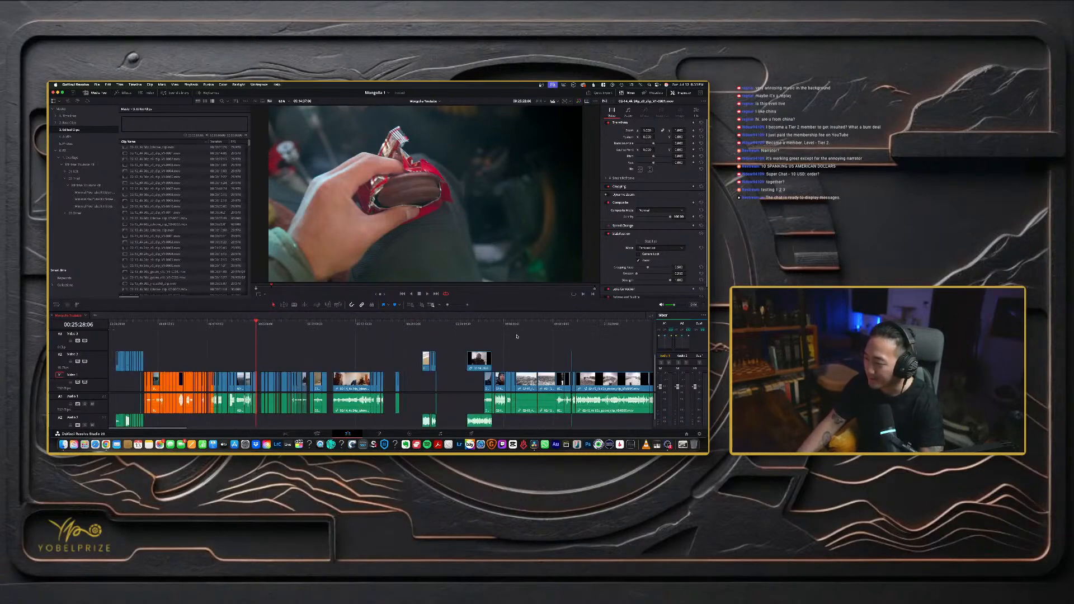
scroll(486, 342, "right", 3)
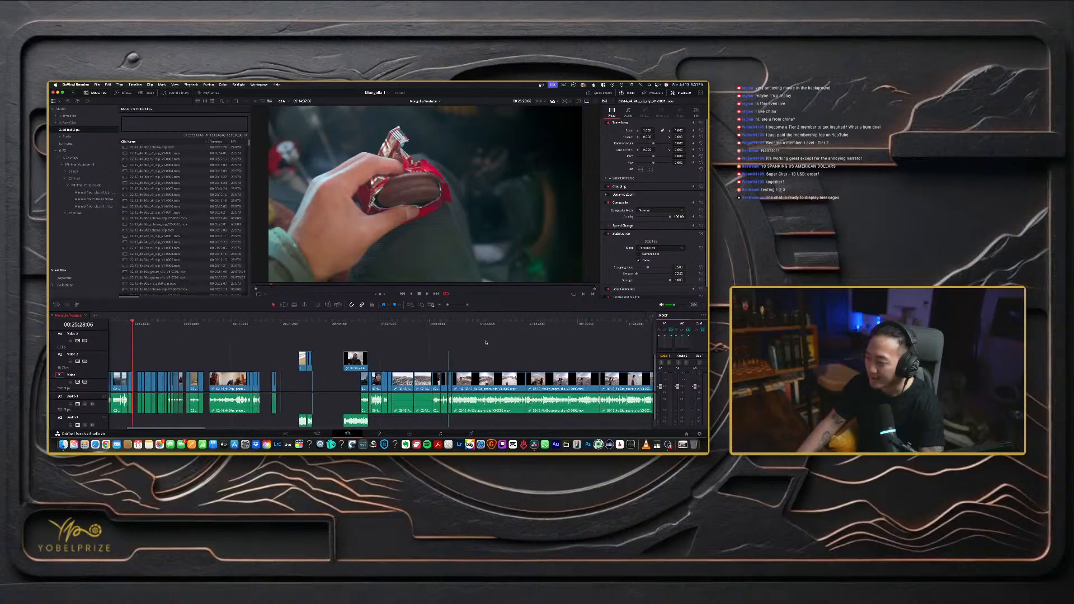
left_click(441, 324)
scroll(254, 360, "left", 3)
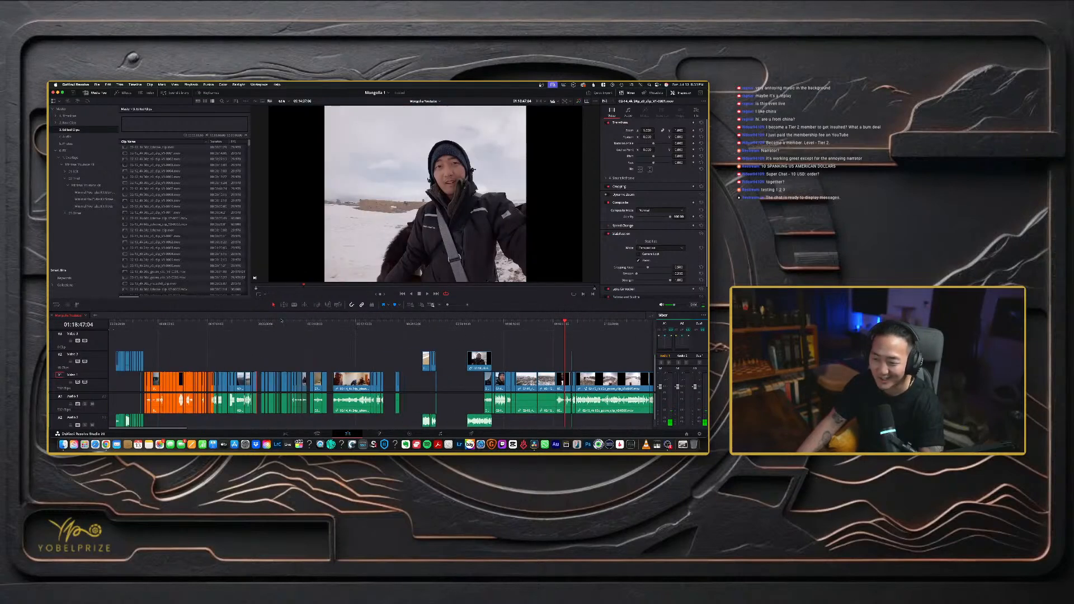
left_click(256, 327)
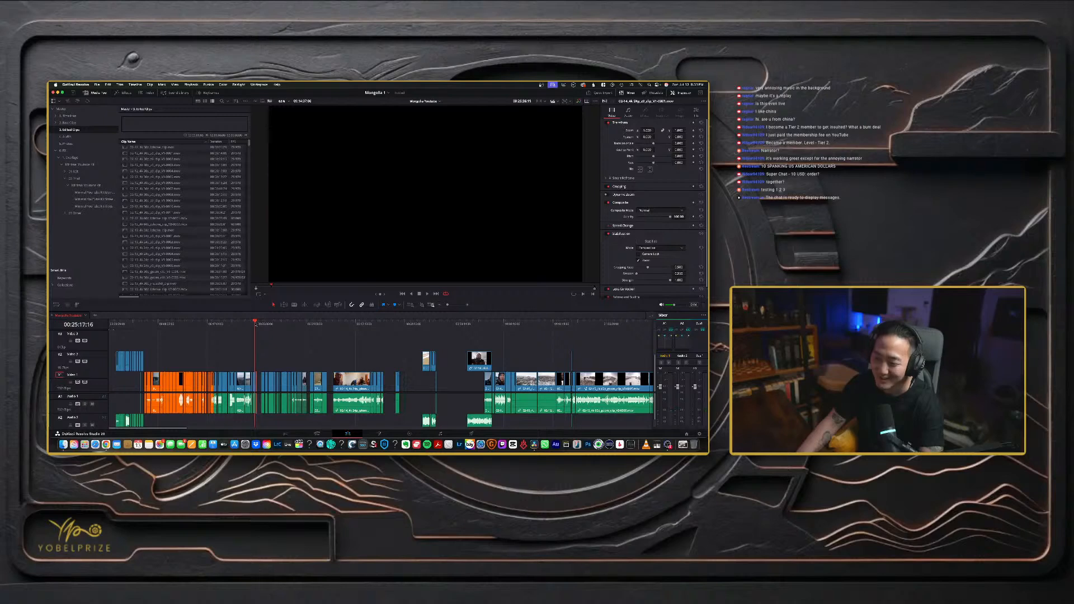
key("super+equal")
key("super+equal")
mouse_move(406, 327)
left_mouse_down()
mouse_move(422, 329)
mouse_move(394, 328)
left_mouse_up()
key("super+minus")
key("super+minus")
key("super+minus")
key("super+minus")
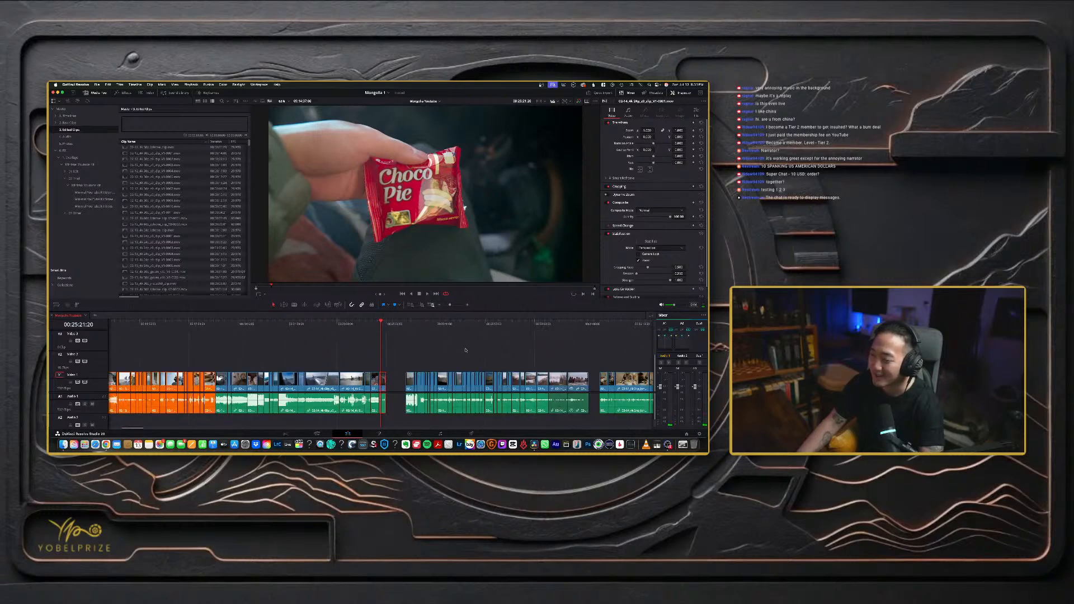
key("super+minus")
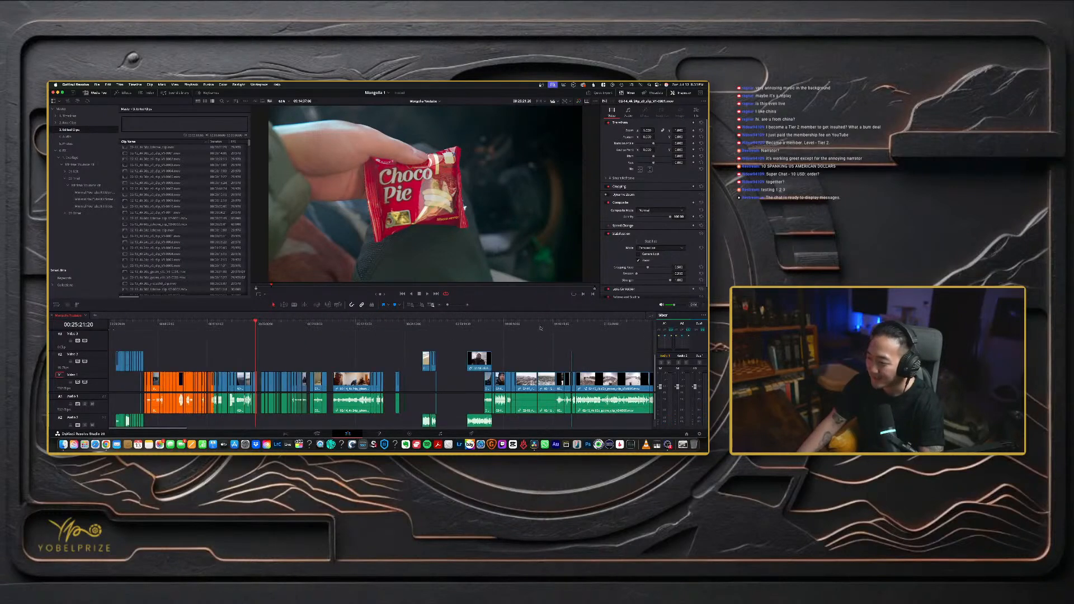
- Move the hanging-furs clip near 49:35 about 20 seconds earlier on Video 1, away from the clips that follow
left_click(396, 324)
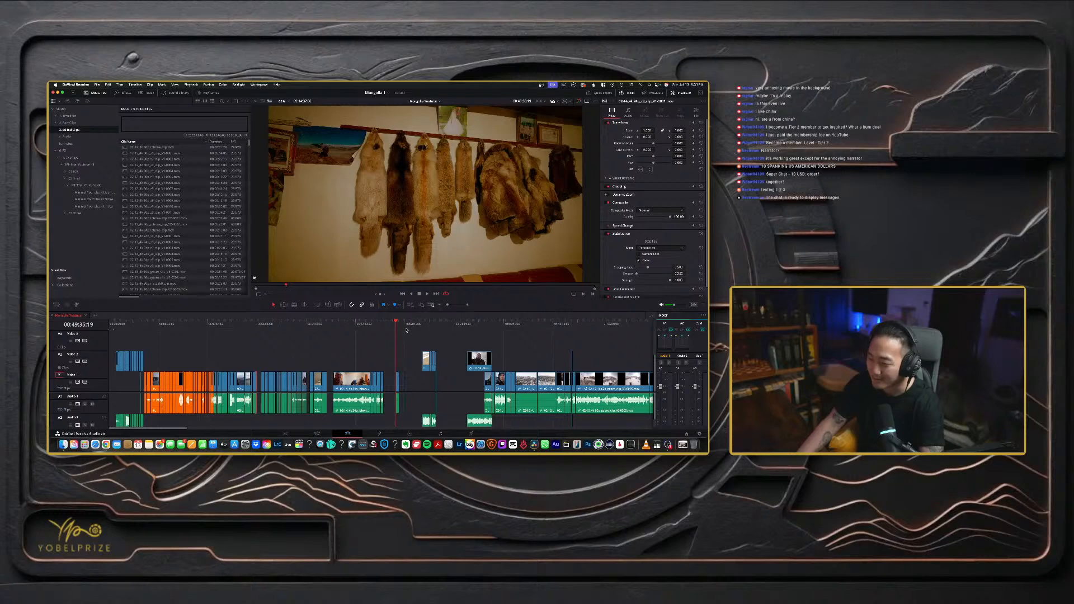
key("super+equal")
key("super+equal")
left_click_drag(394, 380, 379, 383)
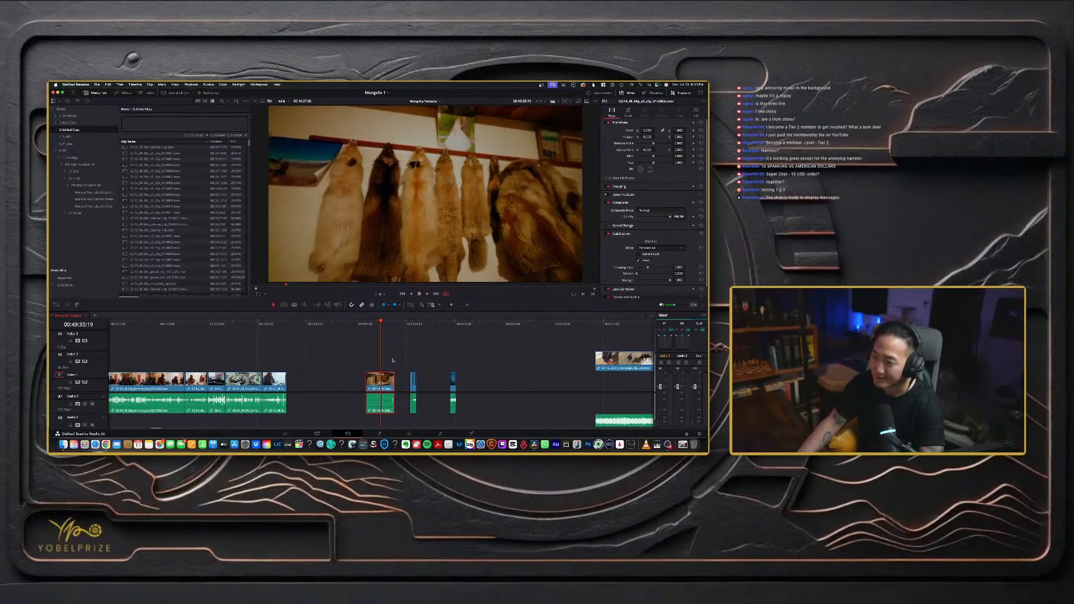
- Lift the Choco Pie box clip to Video 2 at about 48:18 and move the snowy-road clip near 51:05 directly after the driving clip near 50:16
left_click_drag(410, 325, 410, 326)
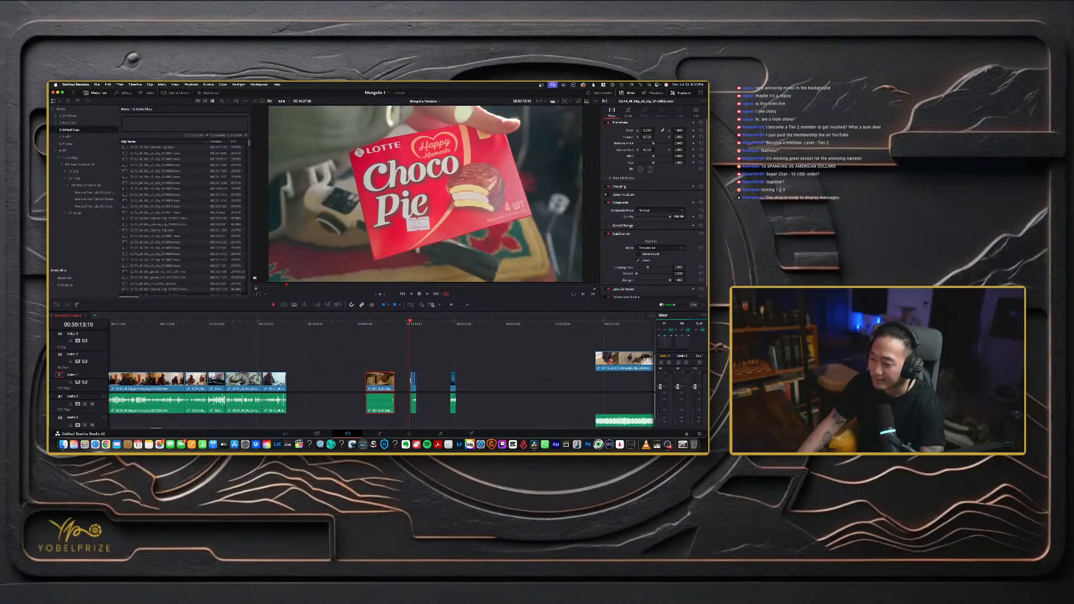
left_click_drag(410, 381, 338, 360)
left_click_drag(415, 327, 414, 327)
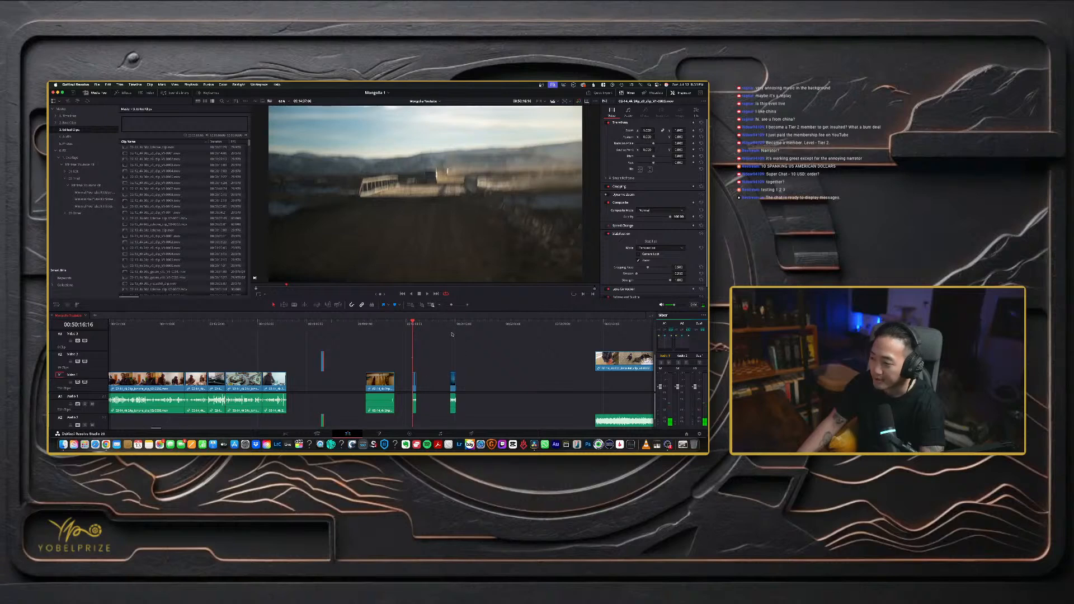
left_click(450, 326)
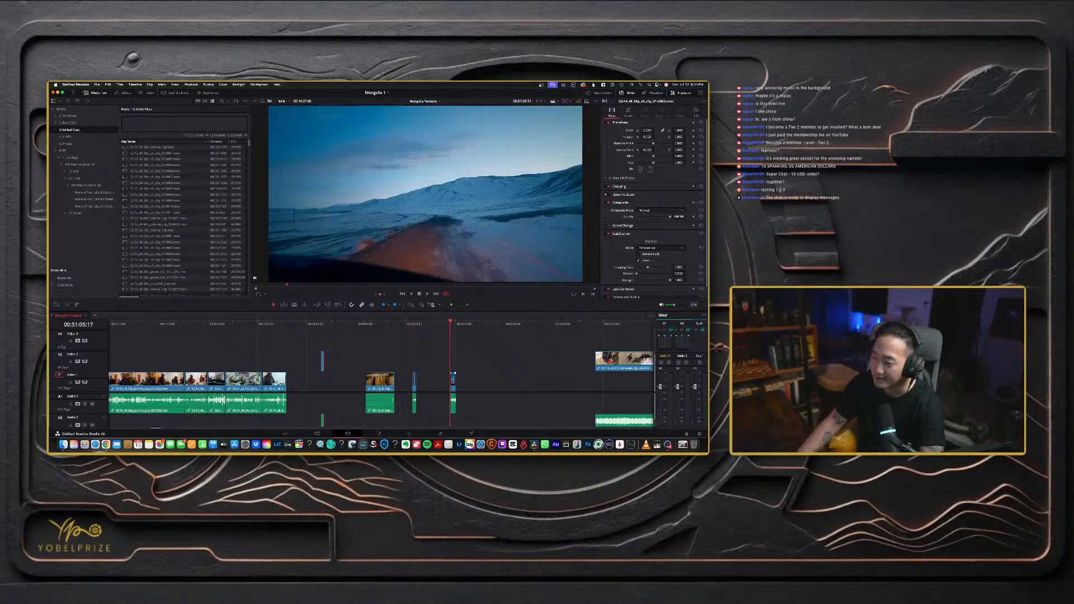
left_click_drag(452, 381, 419, 382)
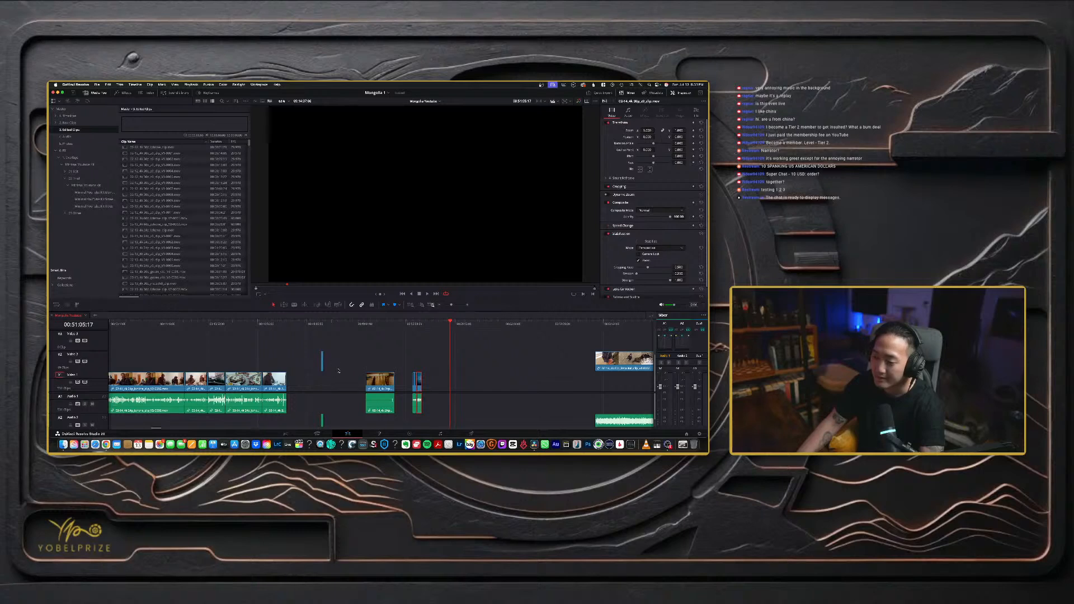
- Cut the Choco Pie box clip from Video 2 and place it on Video 1 directly after the other Choco Pie clips near 25:37
left_click(323, 362)
left_click(321, 324)
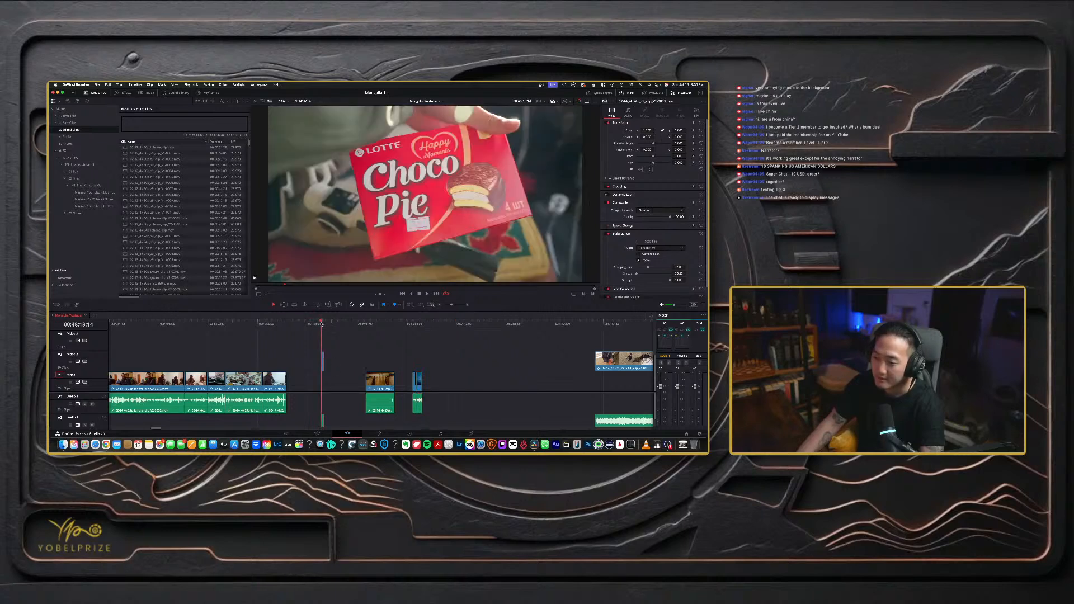
key("Delete")
scroll(309, 400, "right", 15)
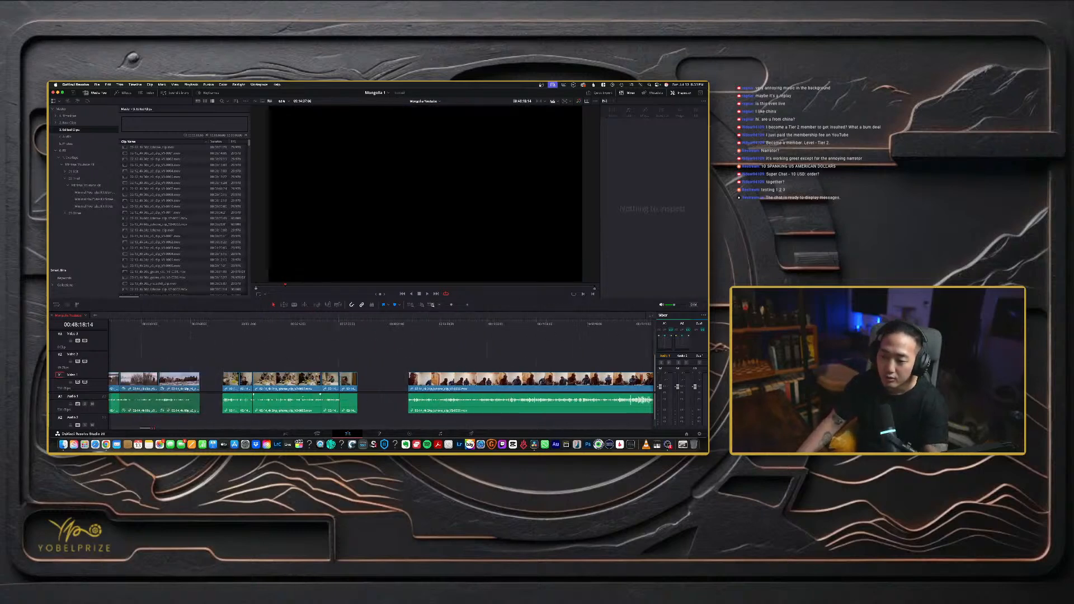
left_click(414, 325)
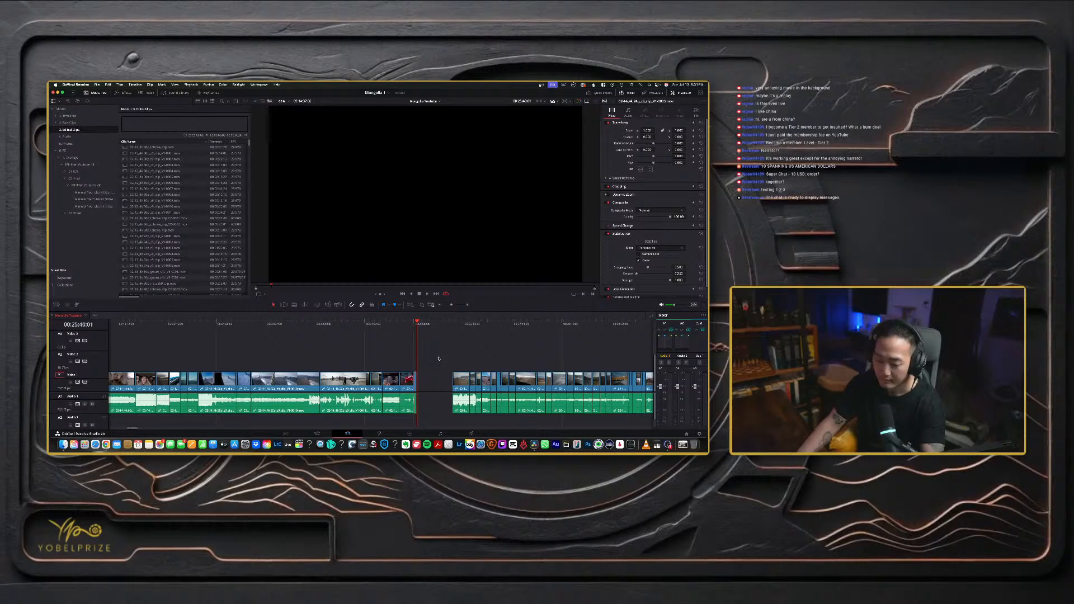
- Move the two driving clips after the hanging-furs clip to Video 2 above the van driving sequence at about 27:38
scroll(438, 358, "right", 3)
scroll(437, 357, "right", 5)
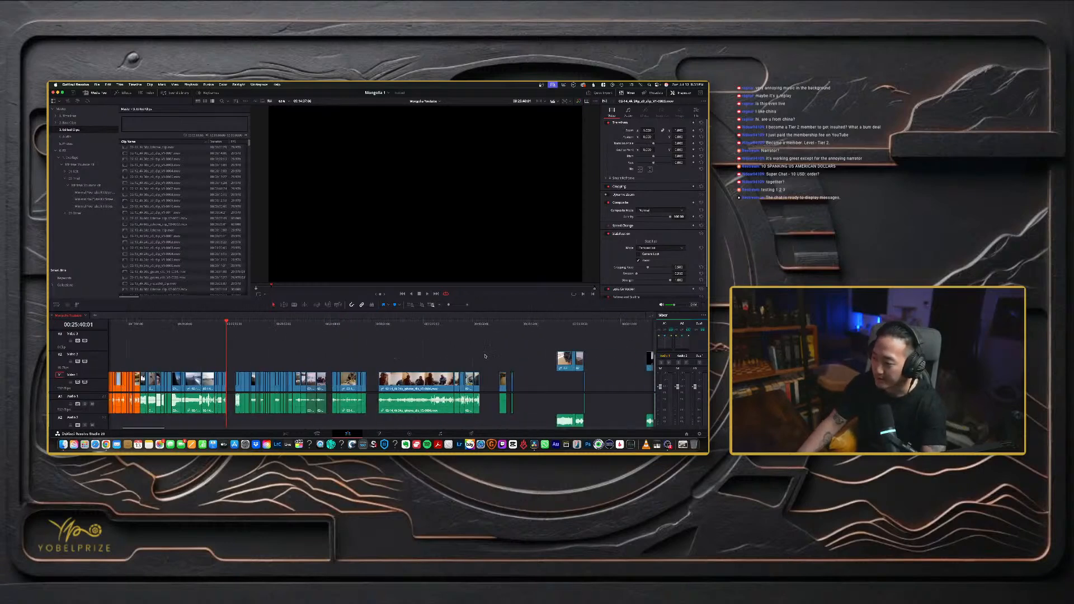
left_click_drag(506, 368, 250, 356)
left_click(249, 325)
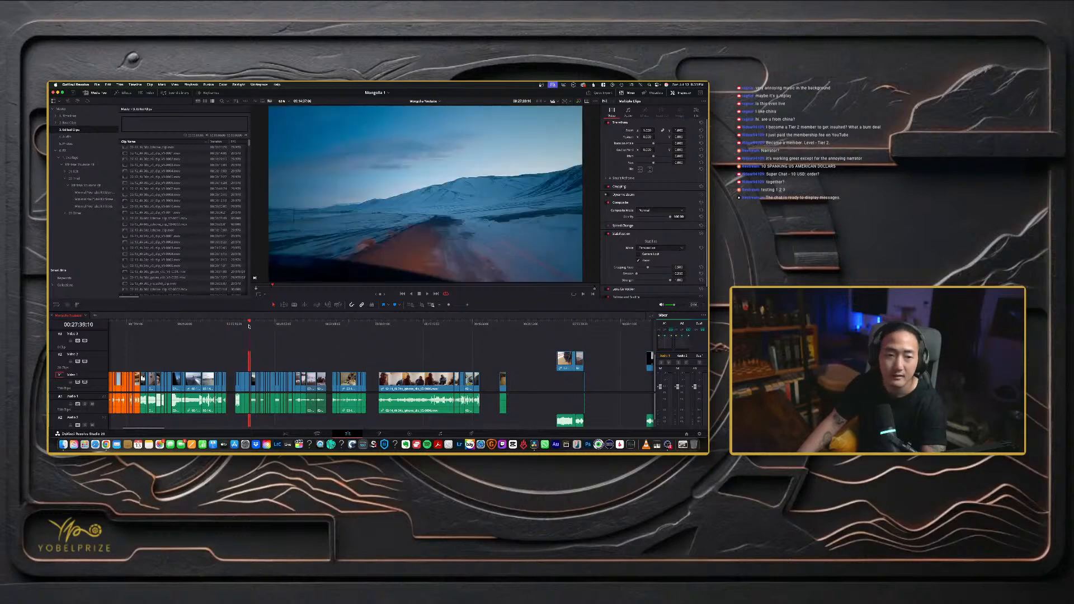
- Place the first driving clip from Video 2 at the start of Video 1's driving sequence near 26:20 and the dusk snowy-road clip at its end
scroll(249, 346, "left", 5)
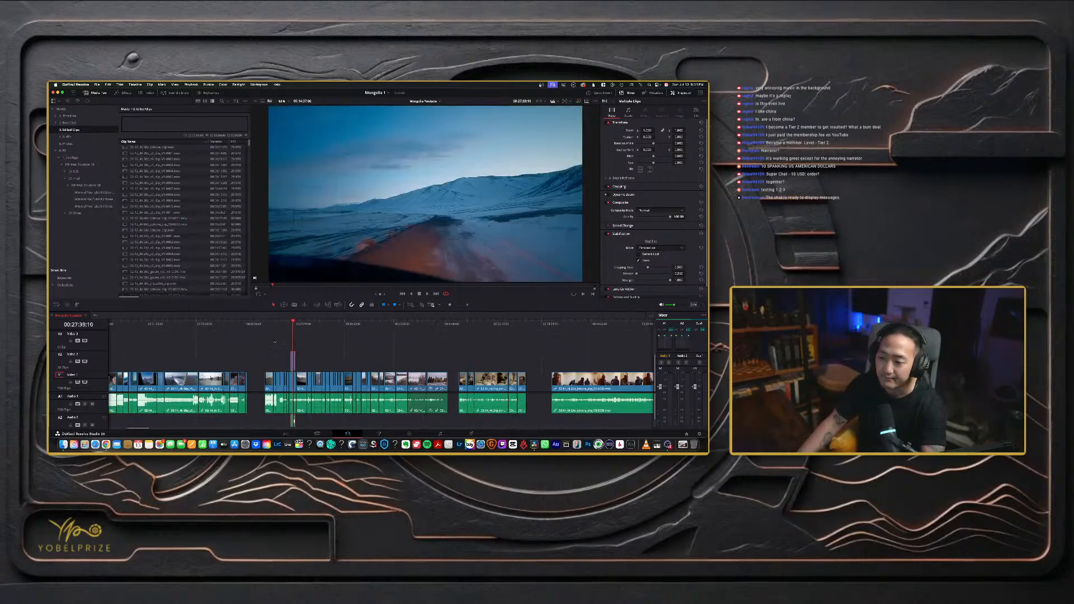
left_click(376, 324)
left_click_drag(378, 356, 259, 357)
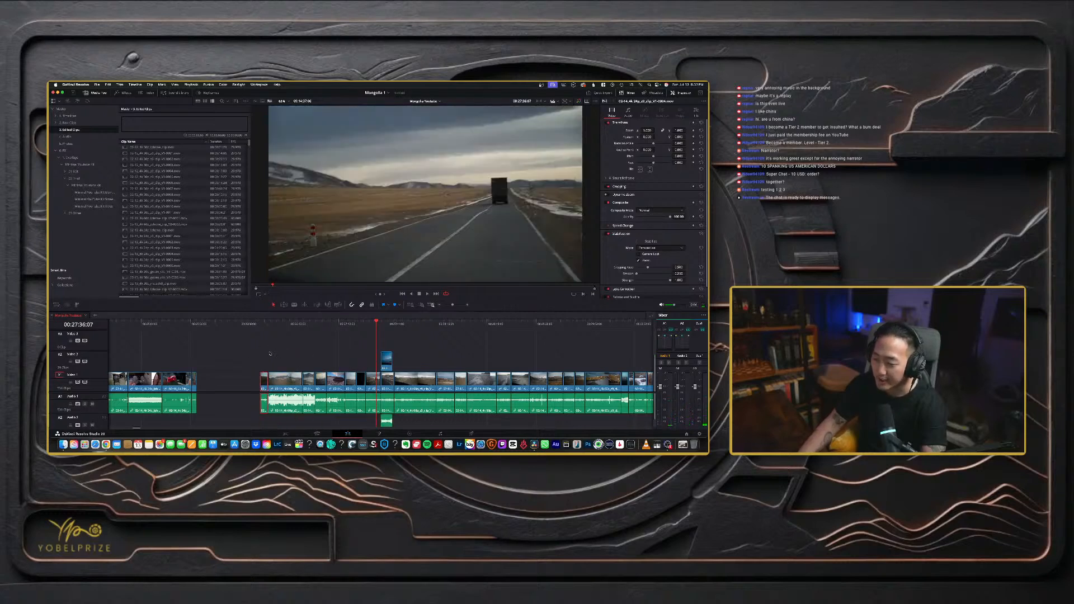
key("super+minus")
key("super+minus")
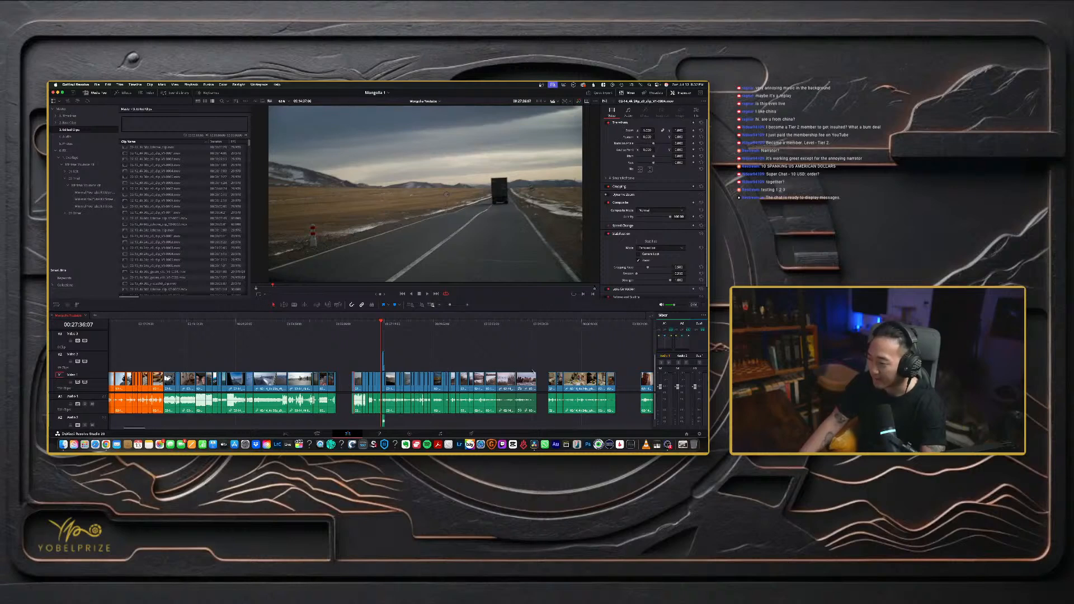
mouse_move(539, 385)
left_mouse_down()
mouse_move(345, 386)
mouse_move(540, 361)
mouse_move(535, 380)
left_mouse_up()
- Move all the airport clips at the timeline's start from Video 2 down to Video 1, before the orange section
scroll(165, 376, "left", 5)
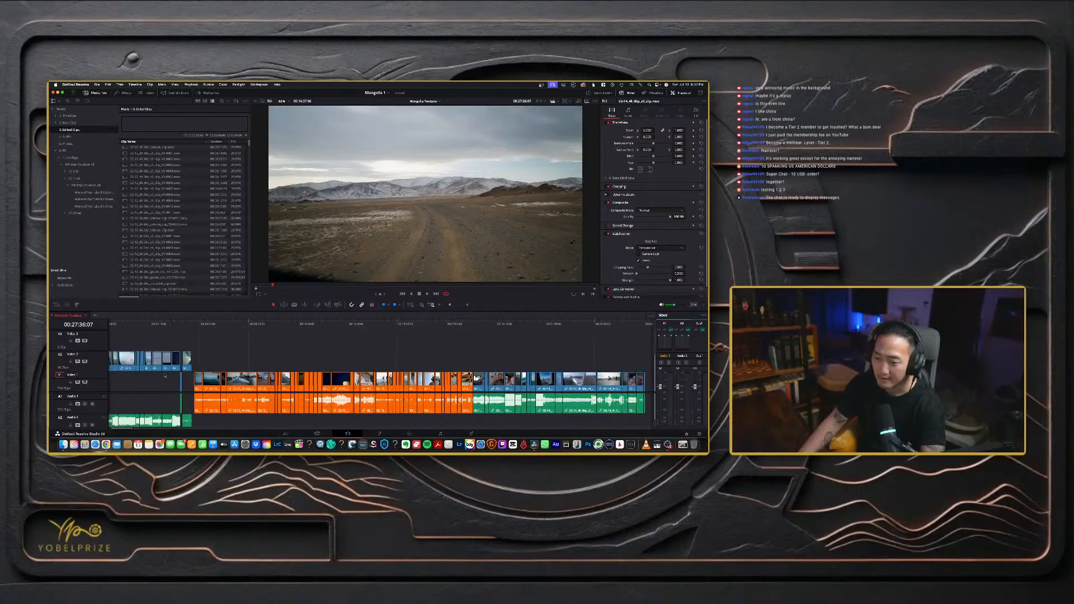
scroll(164, 371, "left", 3)
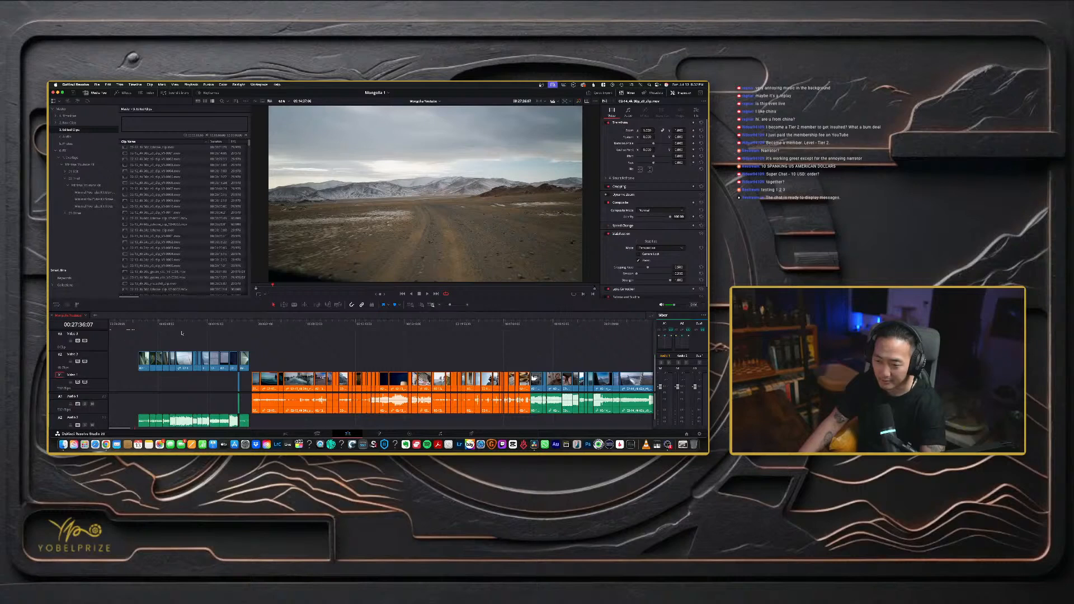
left_click_drag(288, 350, 110, 370)
left_click_drag(163, 326, 246, 373)
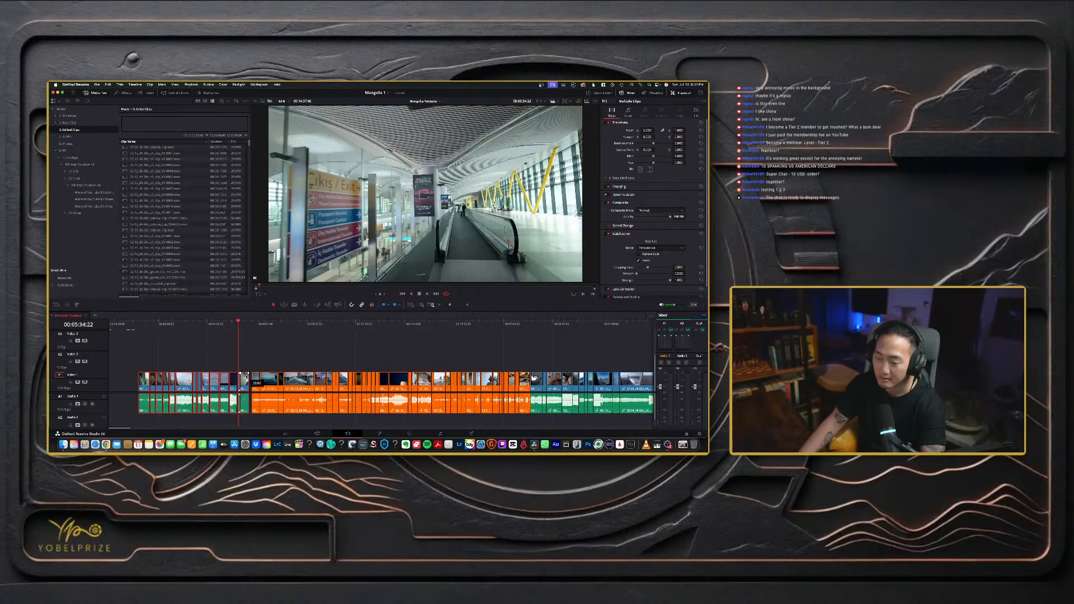
- Review the orange section and cut the night airplane-window clips around 12:00 from Video 1
scroll(276, 354, "down", 6)
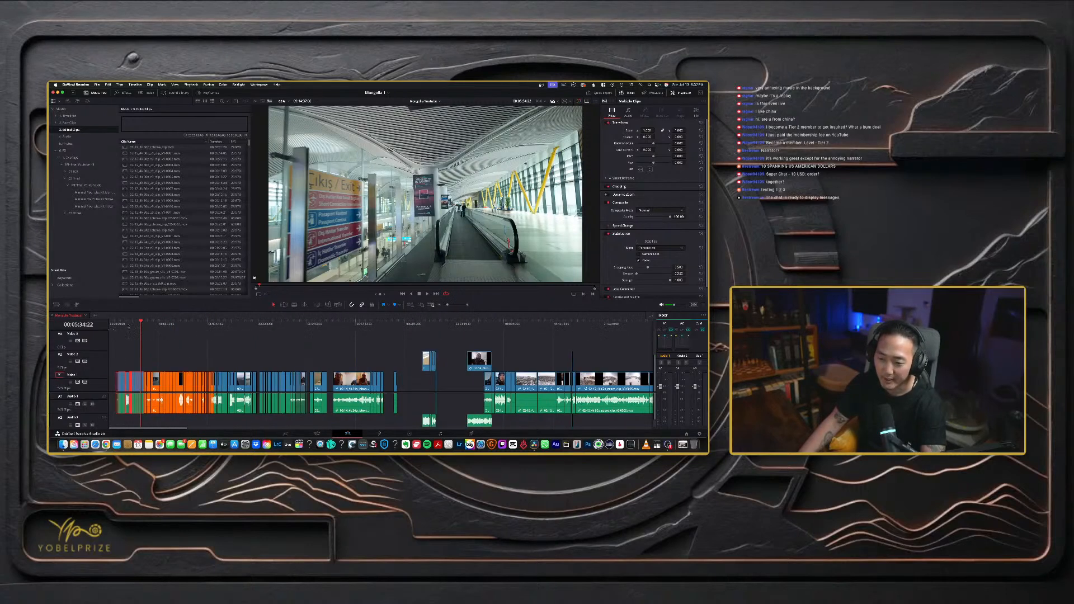
left_click_drag(128, 326, 180, 325)
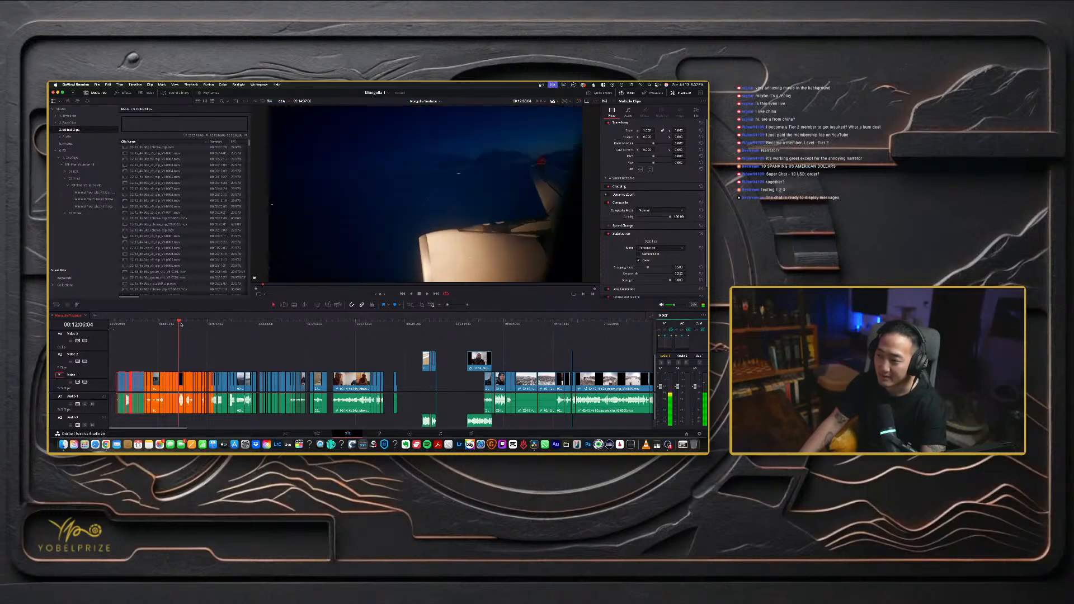
key("super+equal")
key("super+equal")
key("super+equal")
key("super+equal")
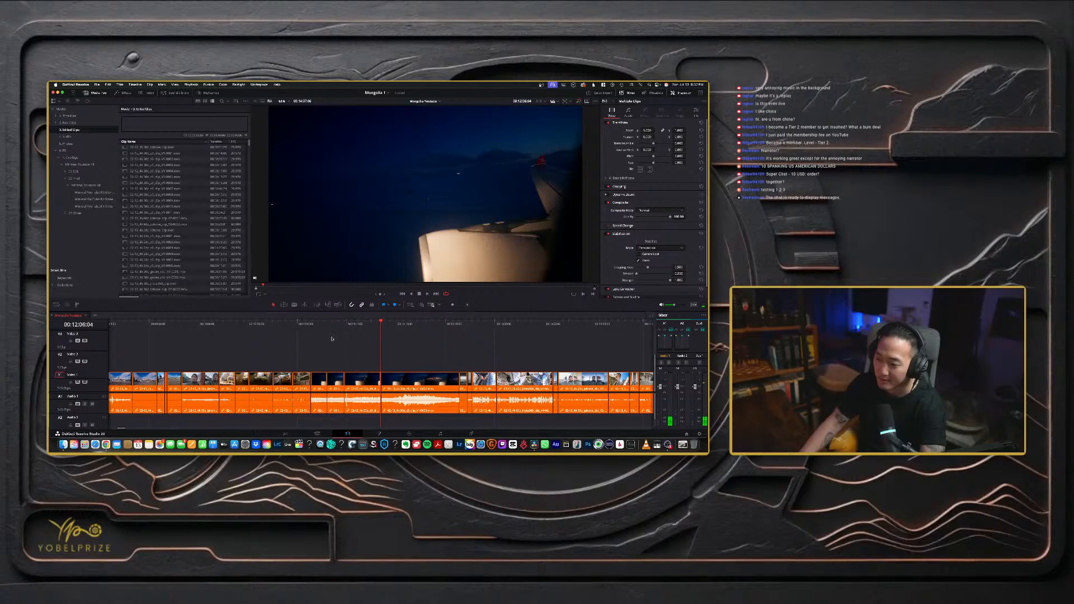
left_click_drag(332, 338, 448, 336)
left_click_drag(318, 353, 470, 384)
key("Delete")
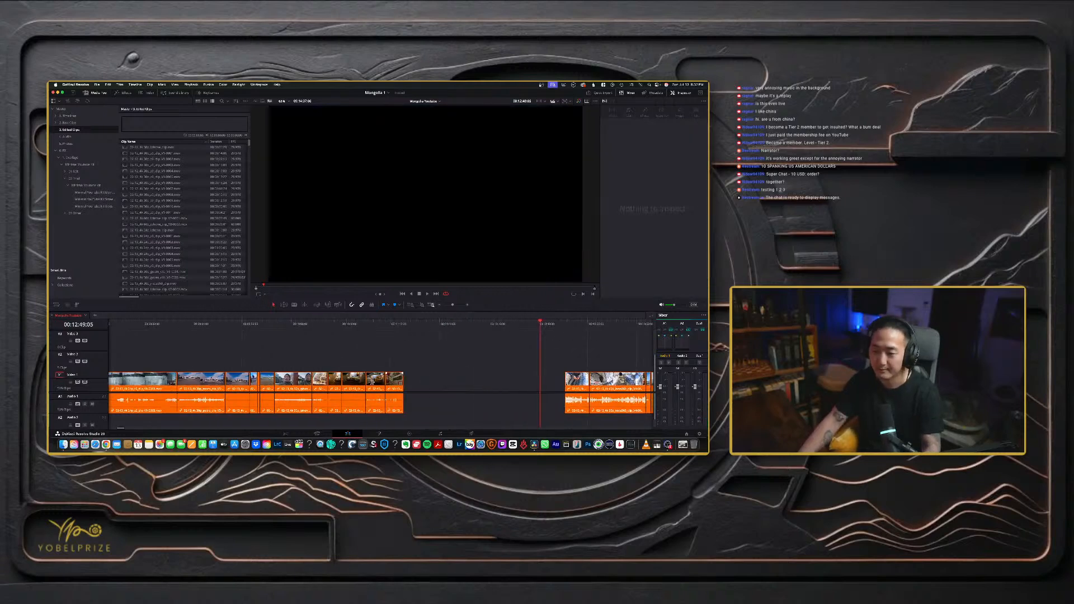
- Shift the earlier orange clips later to close the gap and insert the cut airplane clips at 6:11 on Video 1
scroll(359, 379, "left", 3)
scroll(359, 379, "right", 3)
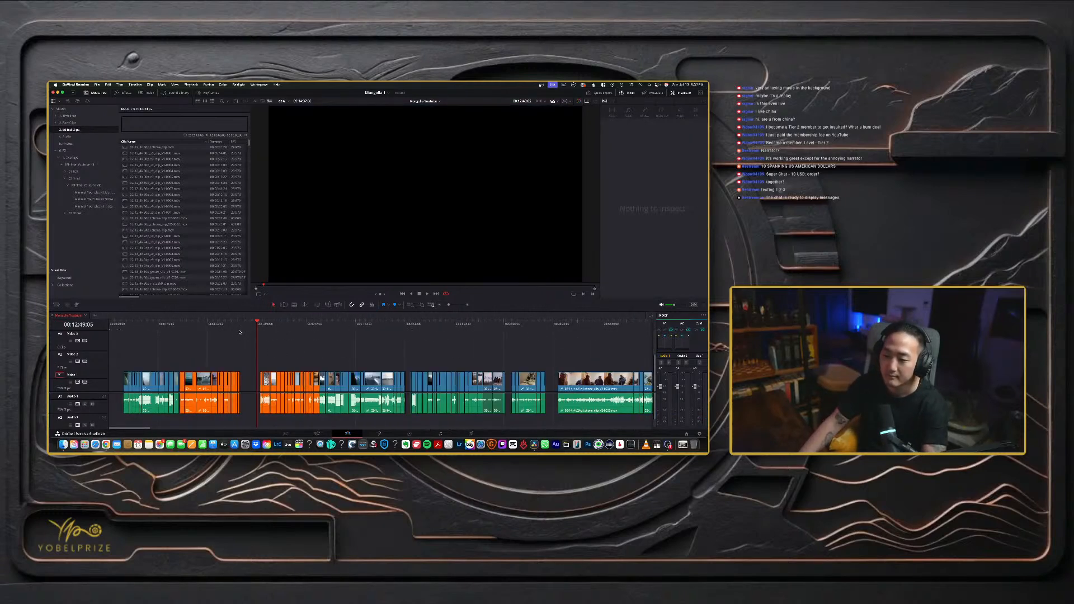
left_click(179, 324)
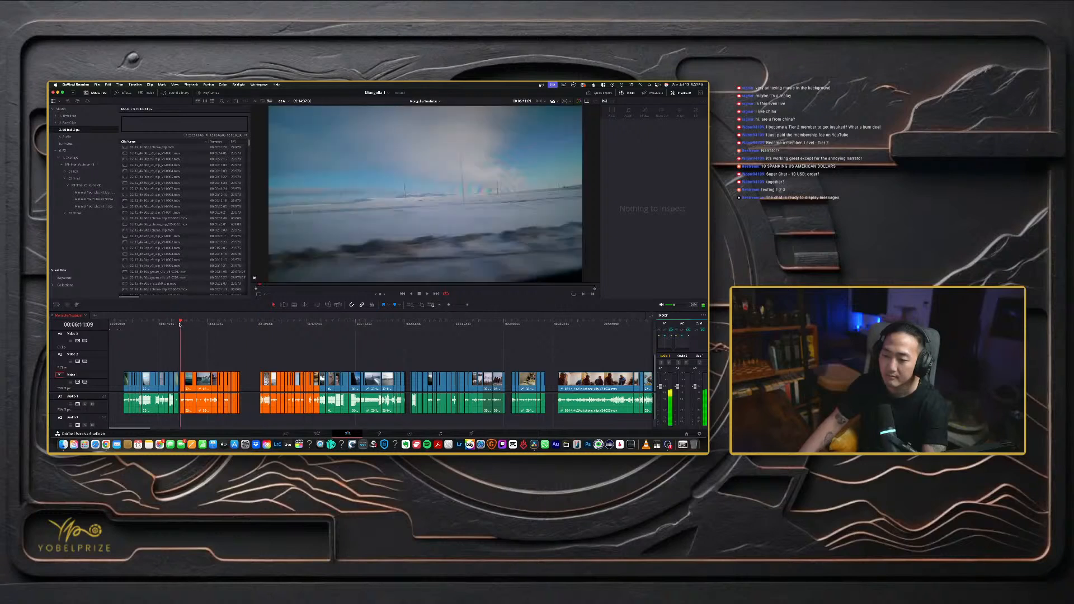
left_click_drag(244, 370, 201, 378)
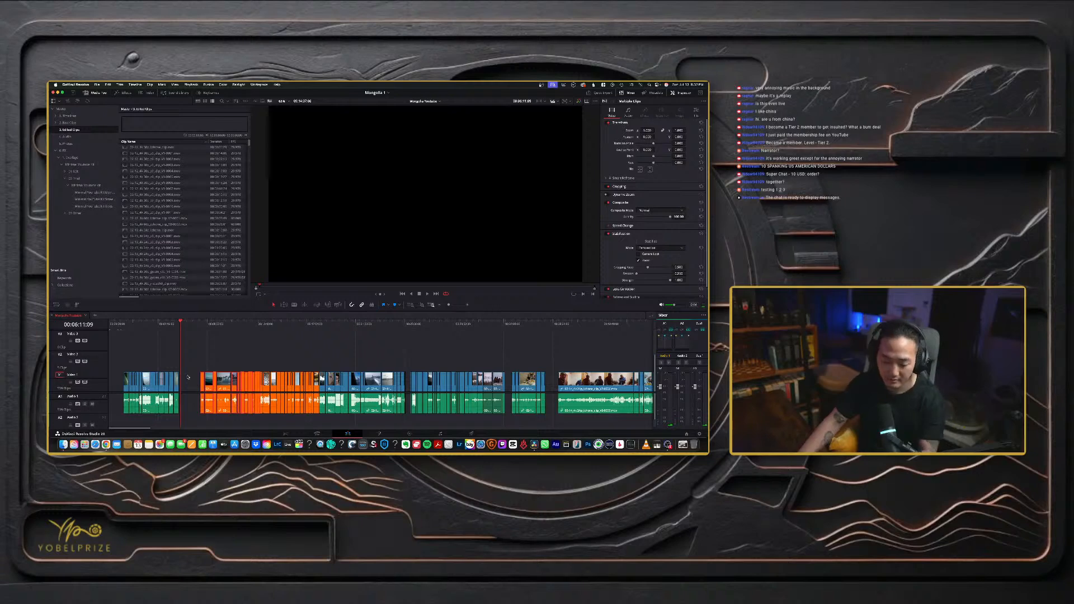
left_click(186, 375)
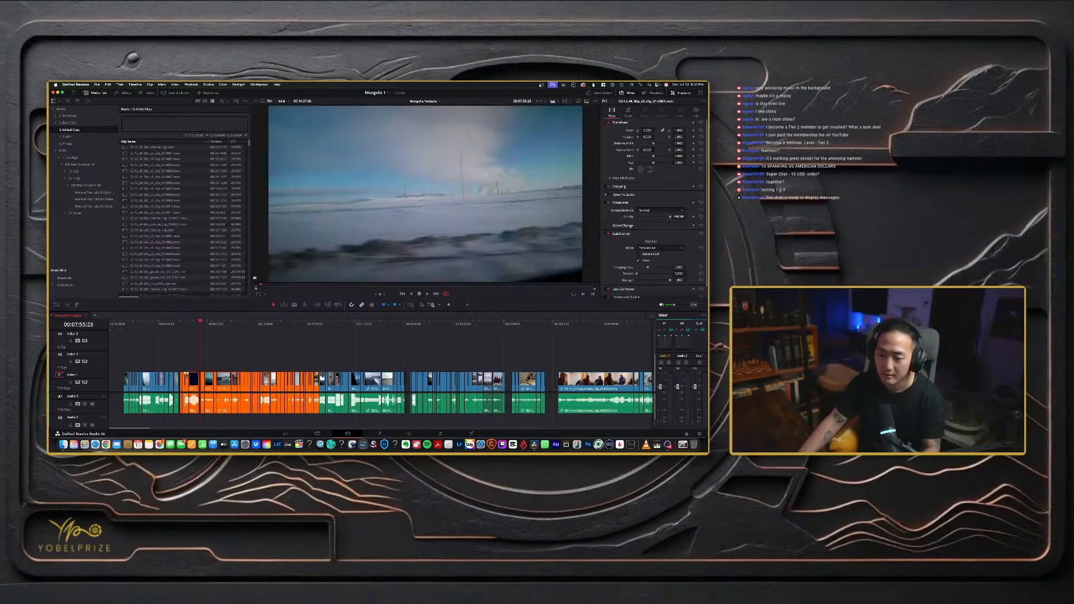
- Preview the night airplane-window clips at the start of the orange section up to about 7:40
key("super+equal")
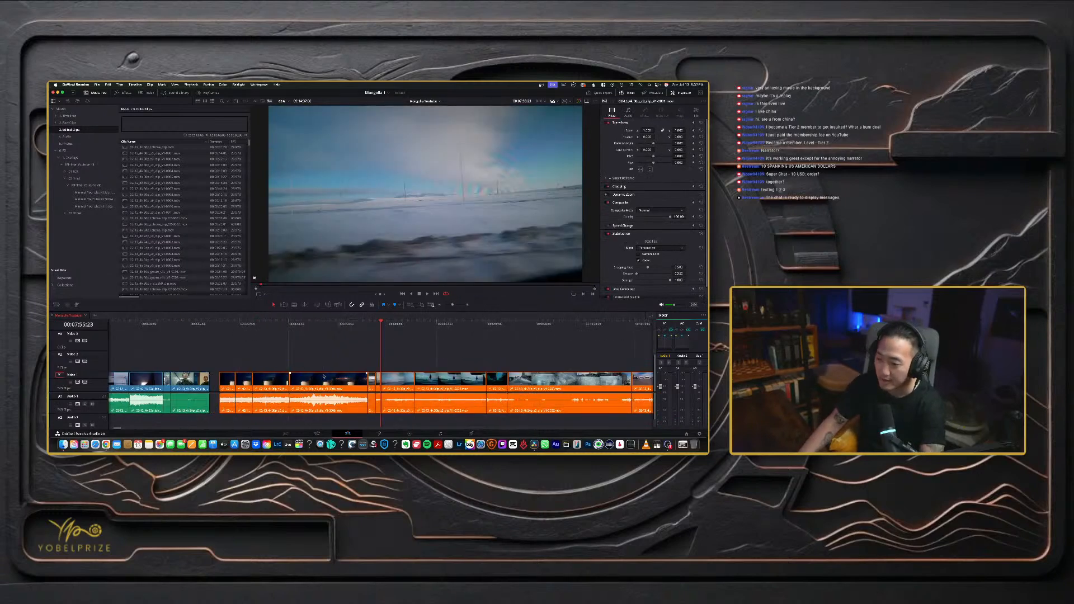
left_click_drag(226, 330, 358, 329)
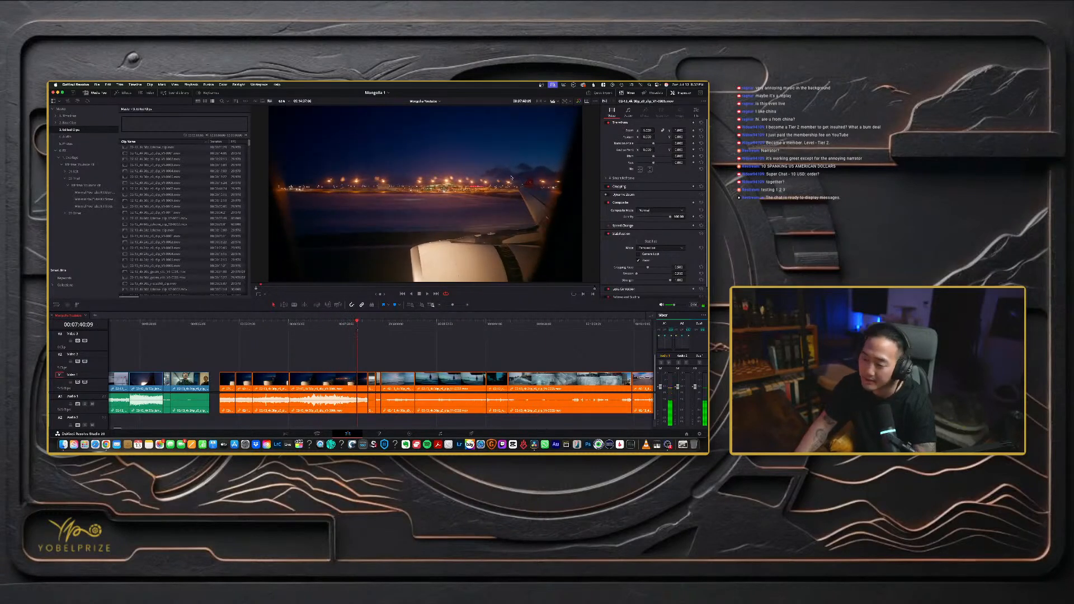
- Review the orange city section on Video 1 clip by clip, from the road clip at 8:31 through the statue clips around 15:04
scroll(469, 192, "up", 5)
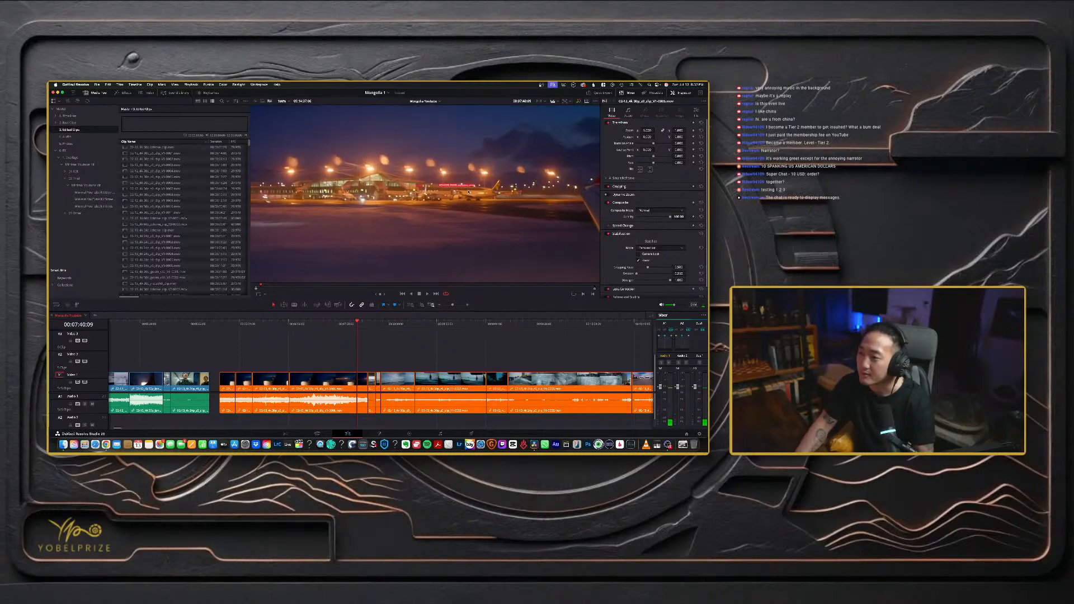
scroll(468, 192, "up", 3)
key("shift+z")
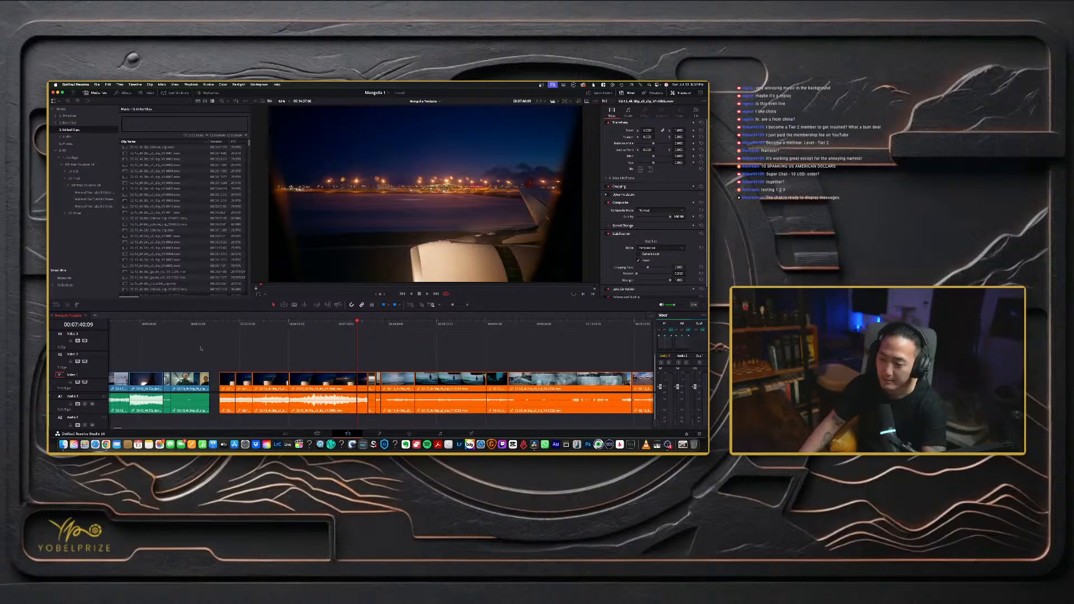
left_click_drag(187, 327, 305, 329)
scroll(302, 359, "down", 3)
scroll(269, 364, "right", 5)
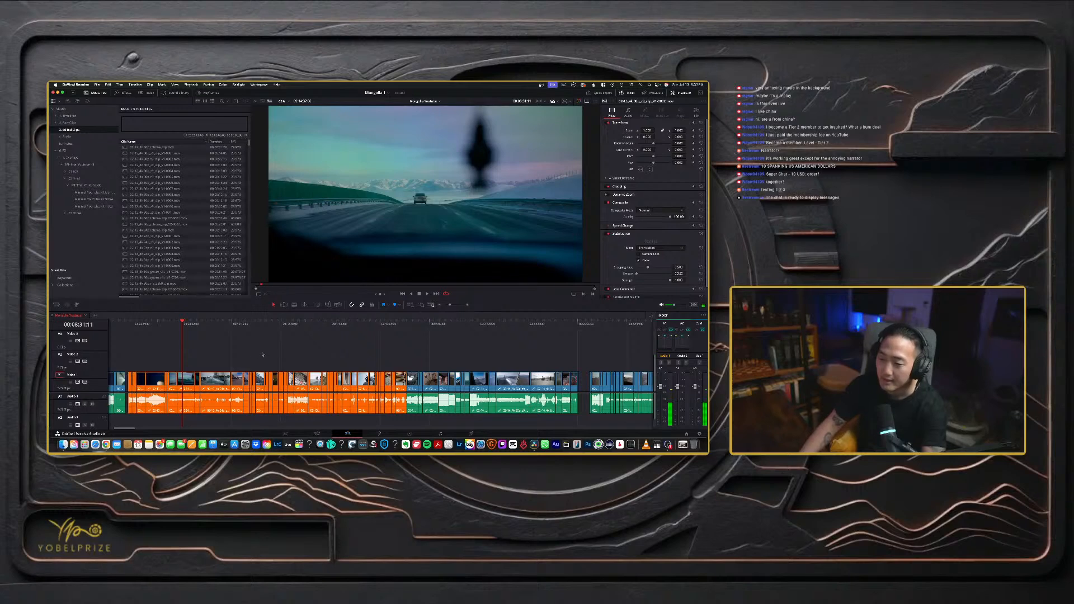
key("Down")
key("Down")
key("Down")
key("Down")
key("Down")
key("Down")
key("Down")
key("Down")
key("Down")
key("Down")
key("Down")
key("Down")
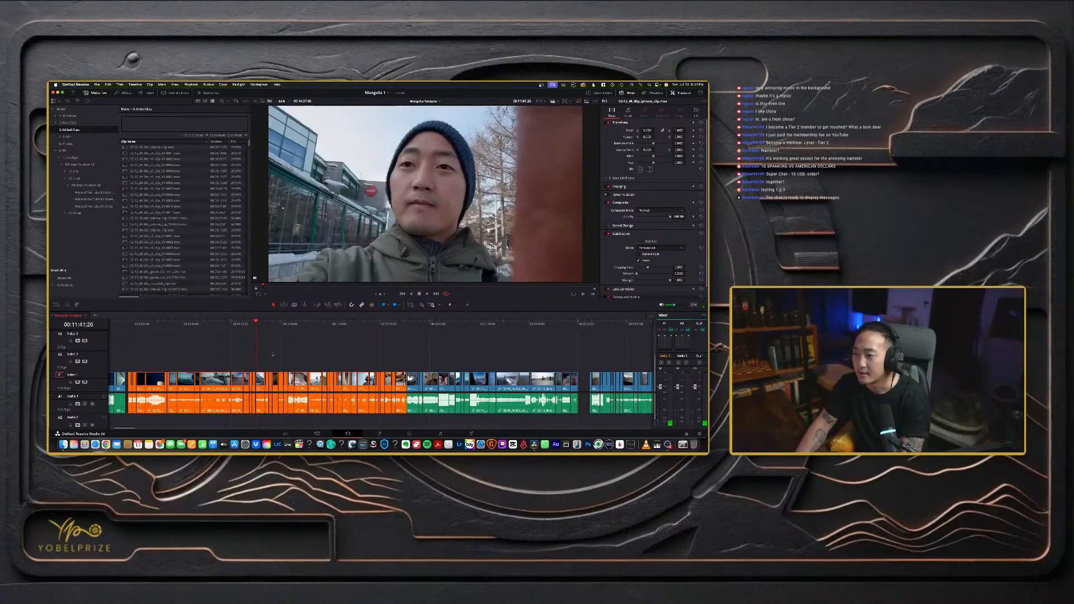
key("Down")
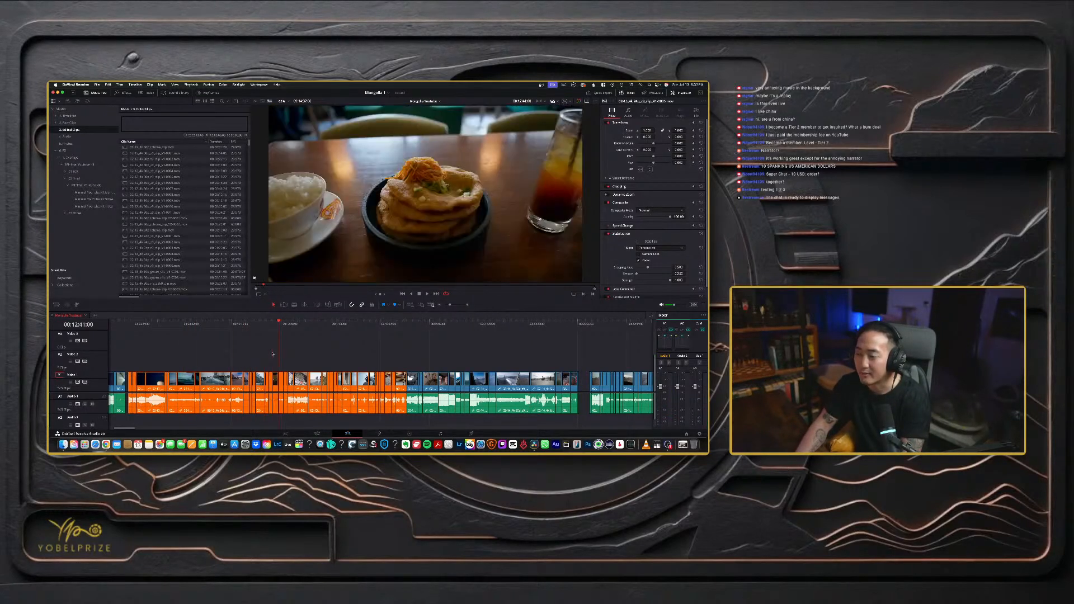
key("Down")
key("Down")
key("Down")
key("Down")
key("Down")
key("Down")
key("Down")
key("Down")
key("Down")
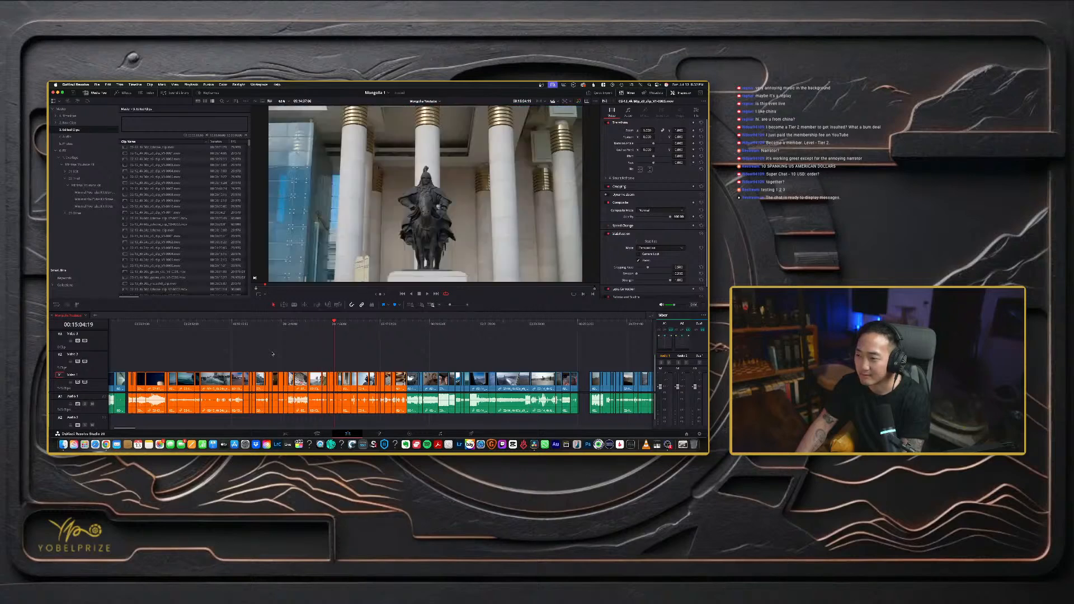
key("Down")
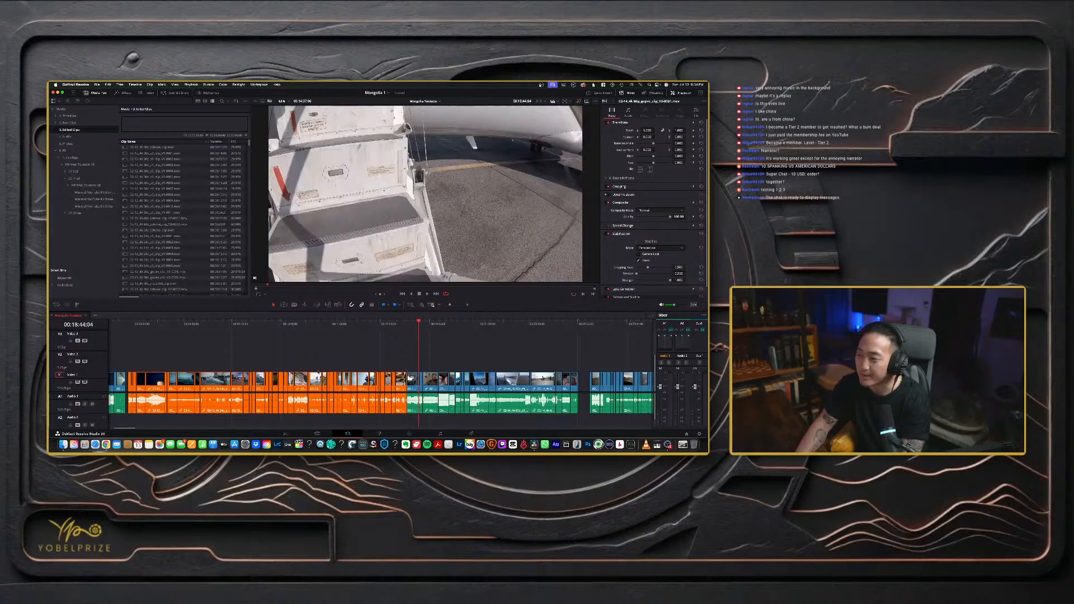
- Review the clips following the orange section, from the boarding stairs at 18:44 to the gap at 25:40
key("Down")
key("Down")
key("Down")
key("Down")
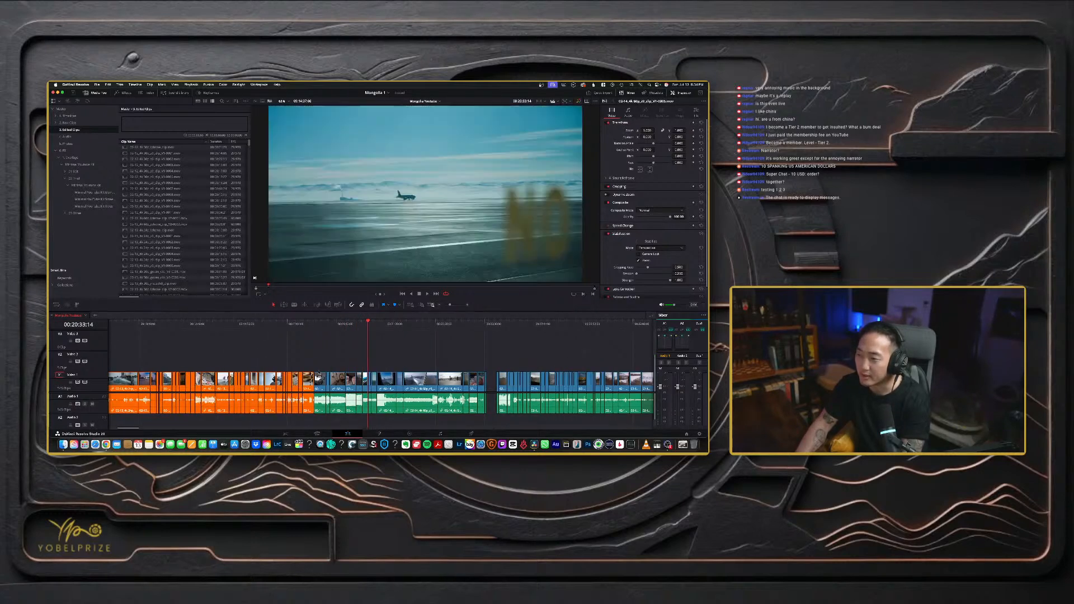
key("Down")
key("Down")
key("Down")
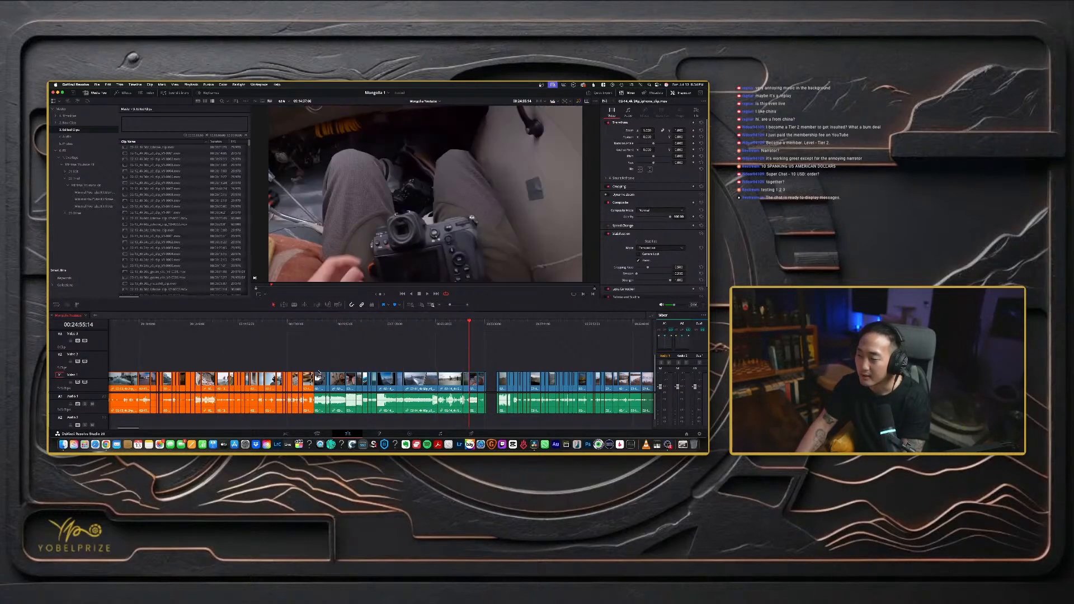
key("Up")
scroll(319, 373, "right", 3)
key("Down")
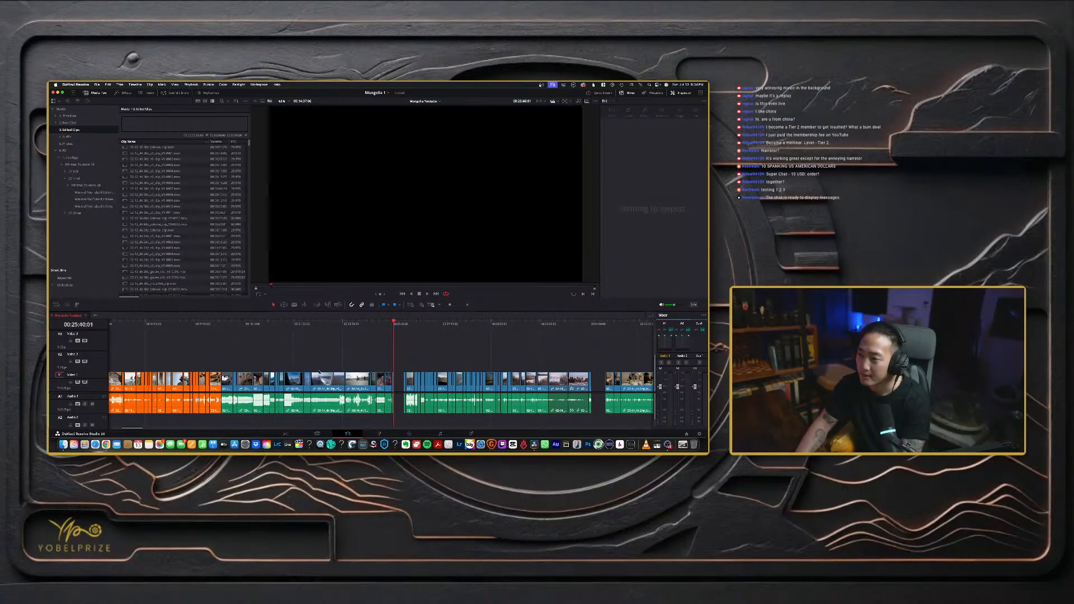
- Step through the mountain road, animal and house-visit clips on Video 1, up to the gap at 37:44
key("Down")
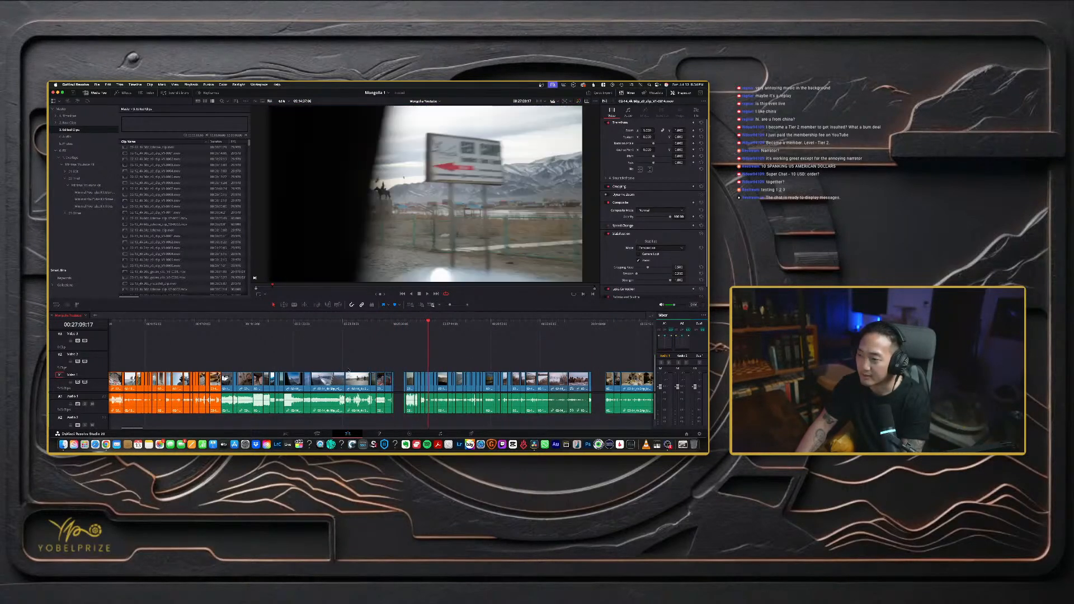
key("Down")
key("Down")
key("Down")
key("Down")
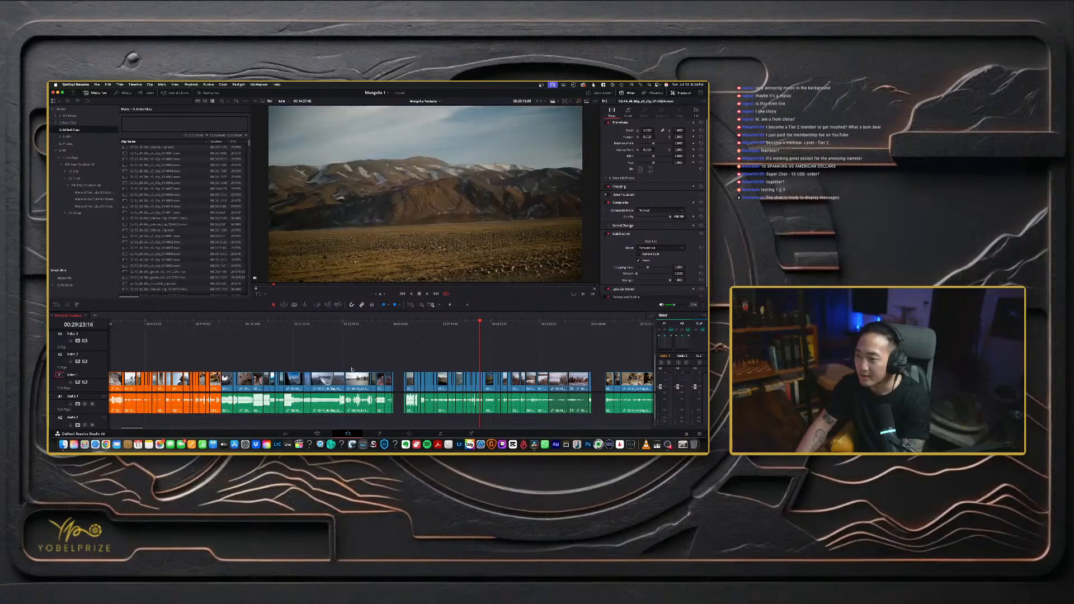
key("Down")
key("Down")
key("Down")
key("Down")
key("Down")
key("Down")
key("Down")
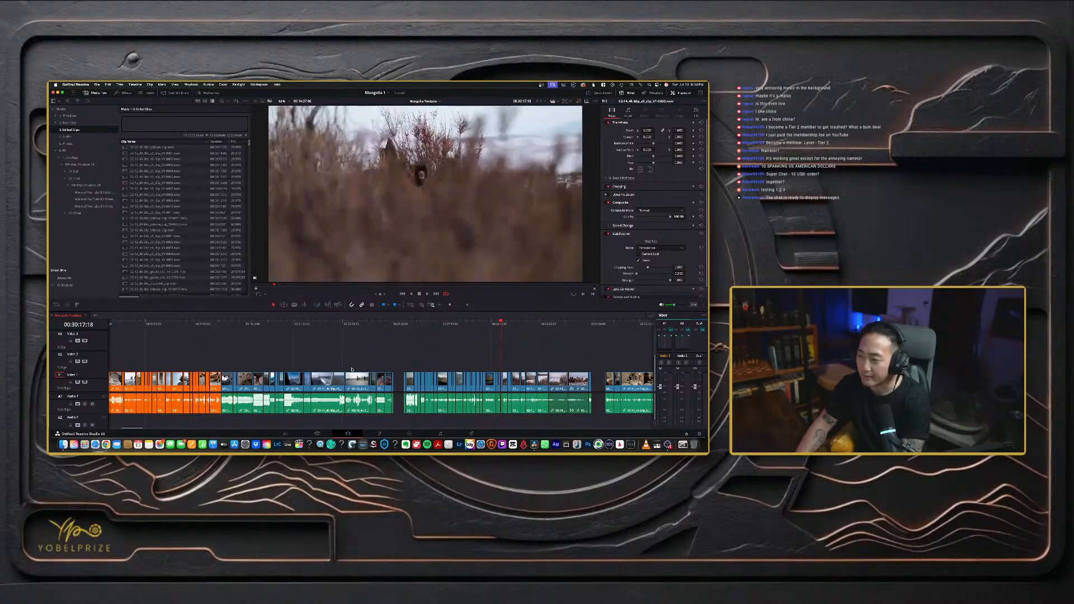
key("Down")
key("Down")
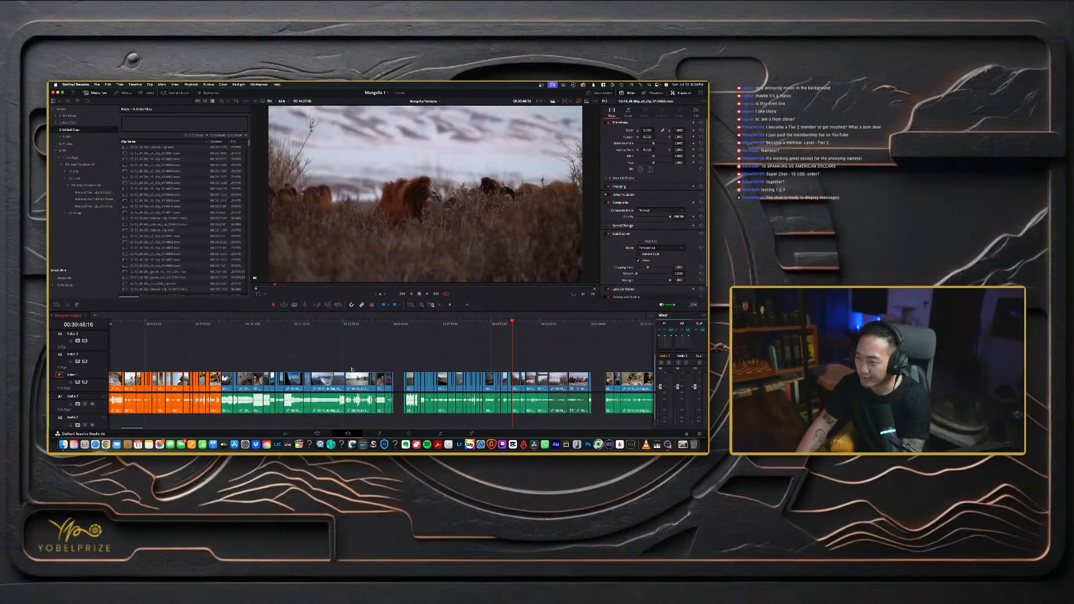
key("Down")
key("Down")
key("Down")
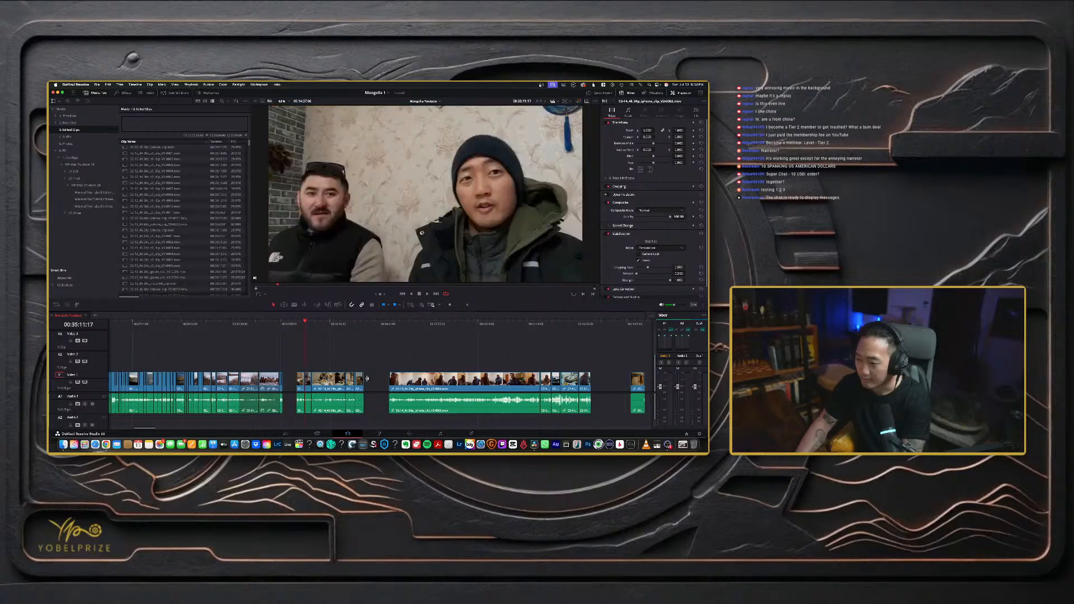
key("Down")
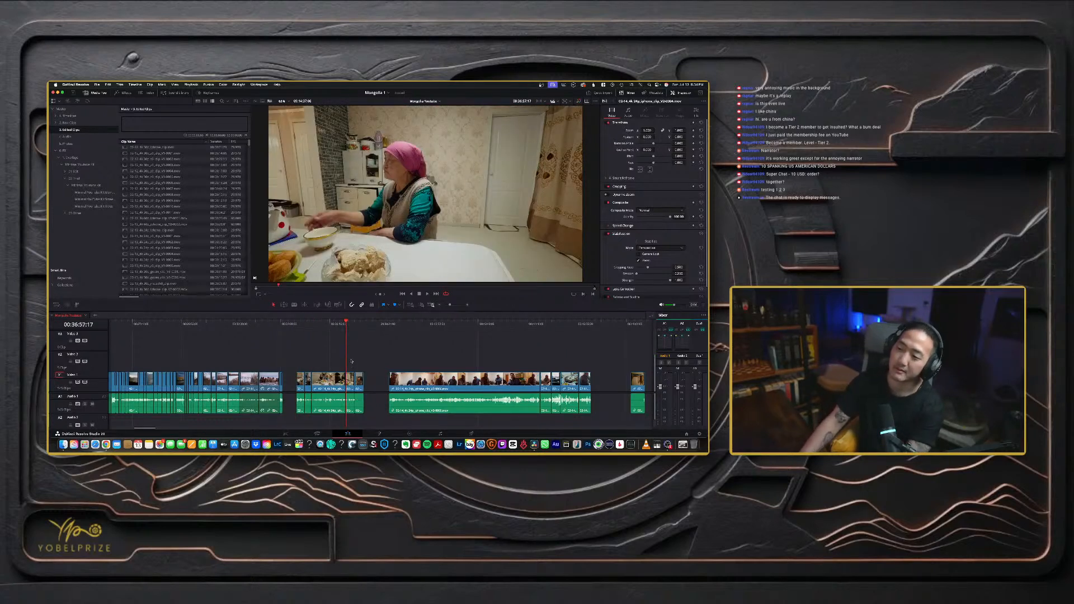
key("Down")
key("Down")
key("Down")
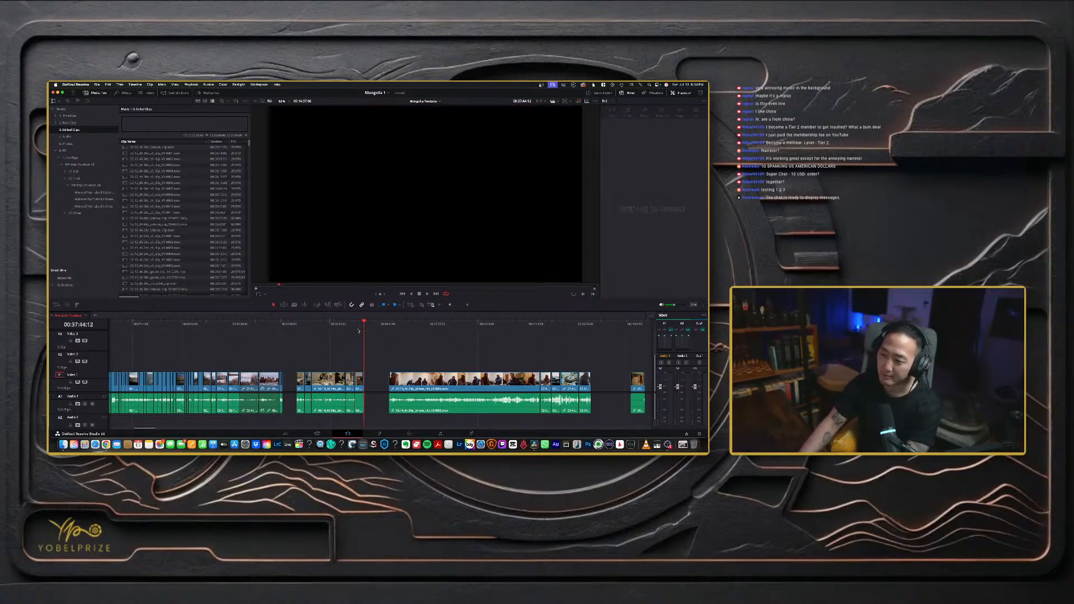
- Shift the indoor clips starting at 38:49 on Video 1 later, and move the second Video 2 clip slightly earlier
scroll(406, 347, "right", 5)
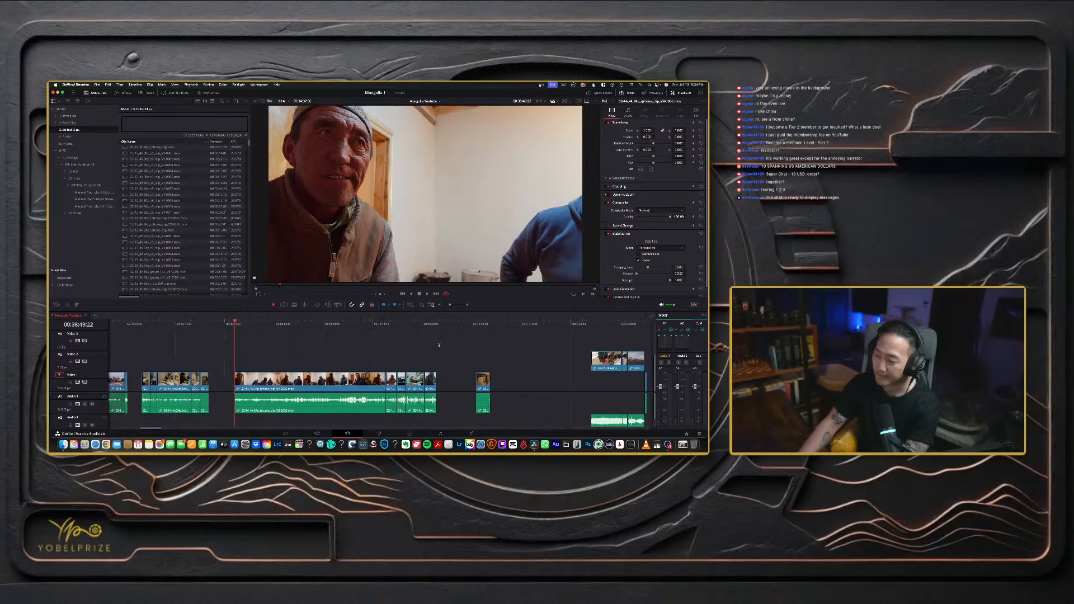
scroll(352, 338, "down", 3)
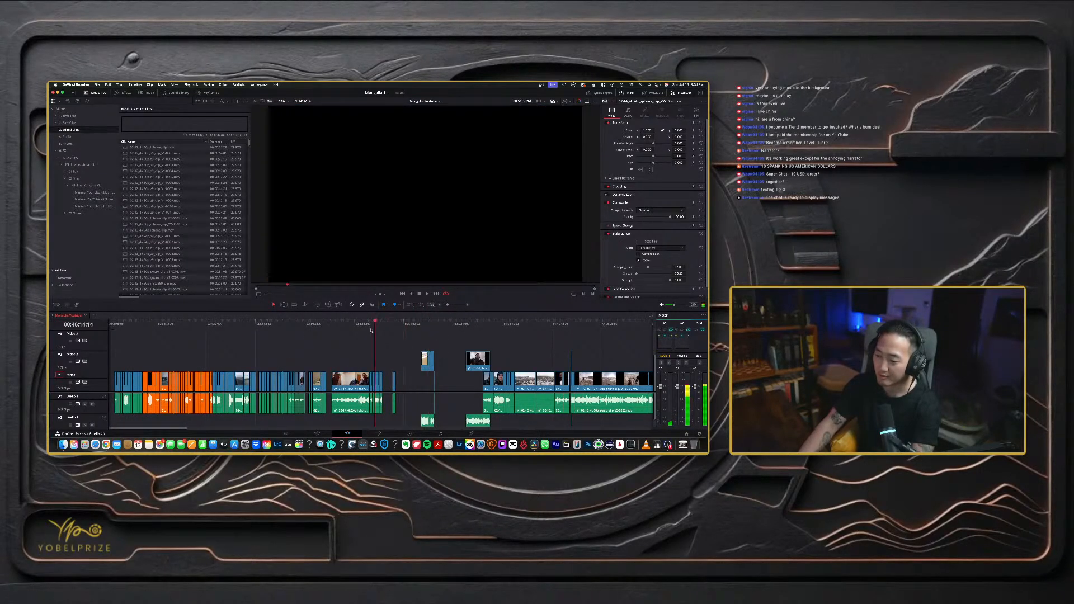
mouse_move(358, 380)
left_mouse_down()
mouse_move(409, 380)
mouse_move(377, 381)
left_mouse_up()
left_click_drag(478, 360, 454, 360)
- Review the Video 1 clips from the outdoor selfie at 1:04:55 to the van clips around 1:20
left_click(480, 323)
left_click_drag(481, 324, 483, 324)
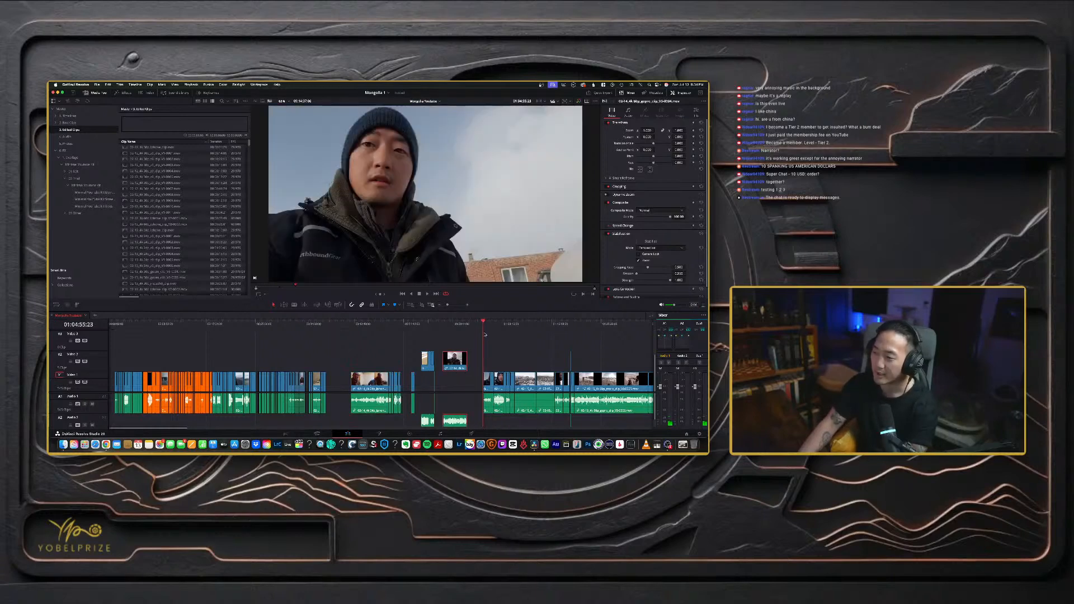
key("Down")
key("Down")
key("Down")
key("Down")
key("Down")
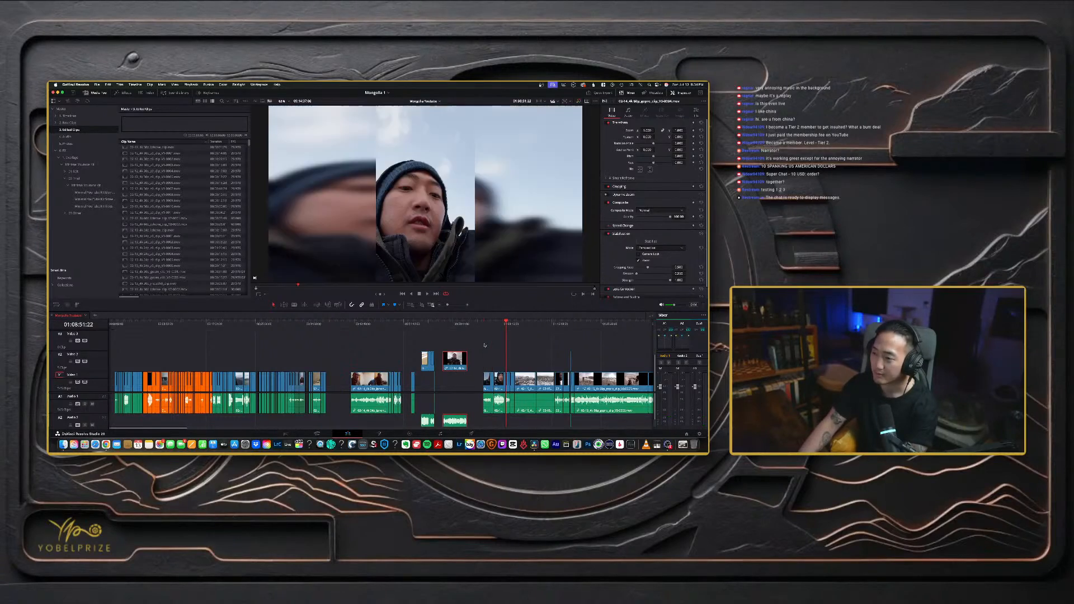
key("Down")
key("Down")
key("Down")
key("Down")
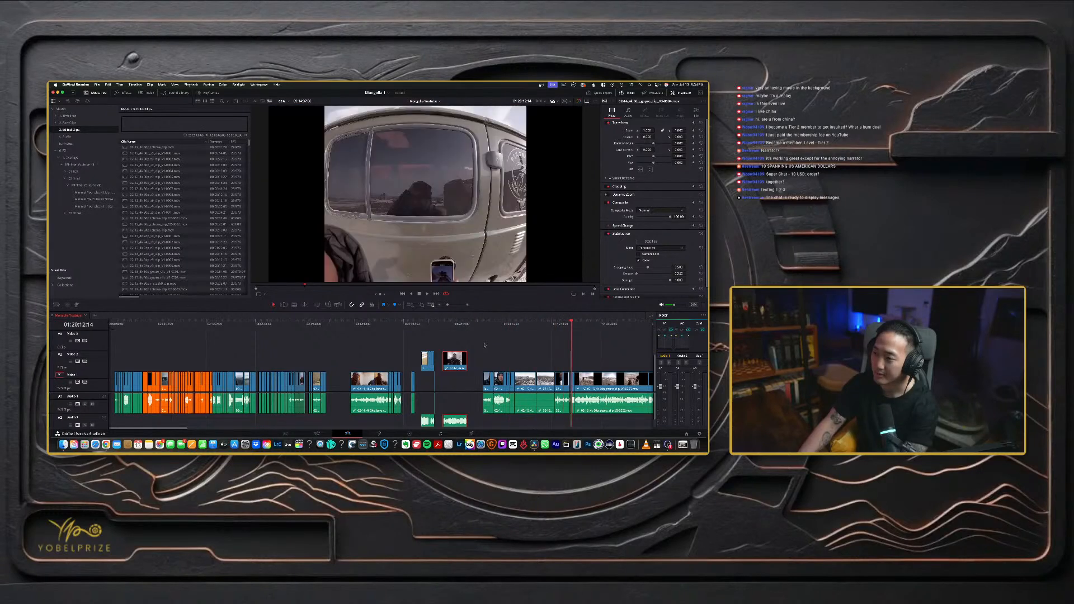
key("Up")
key("Up")
key("Up")
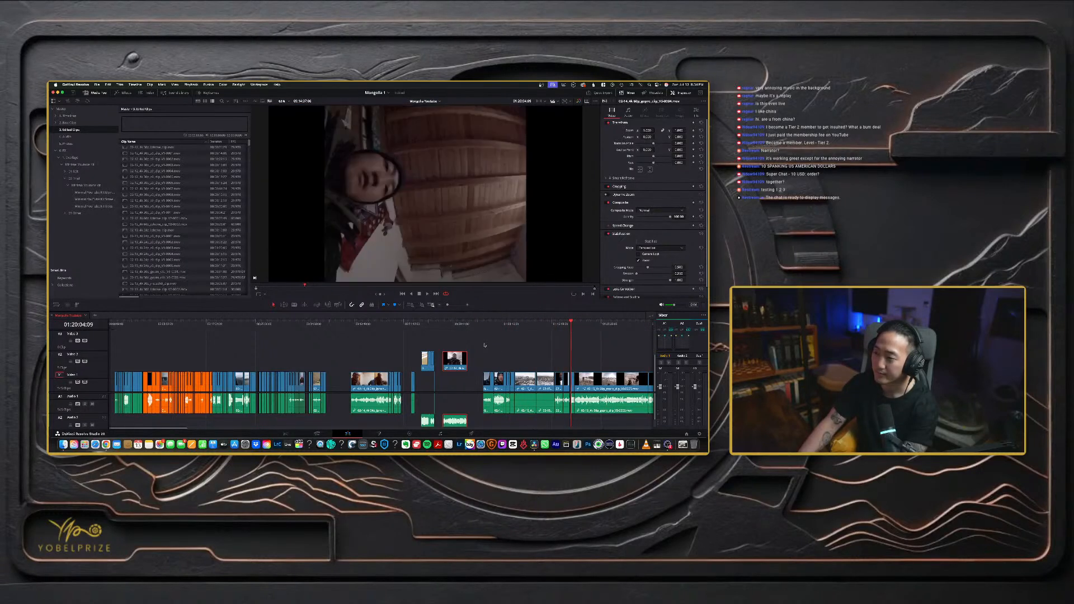
- Step through the following horse-riding and trekking clips to locate the yurt footage around 2:18
scroll(485, 346, "right", 5)
key("Down")
key("Down")
key("Down")
key("Down")
key("Down")
key("Down")
key("Down")
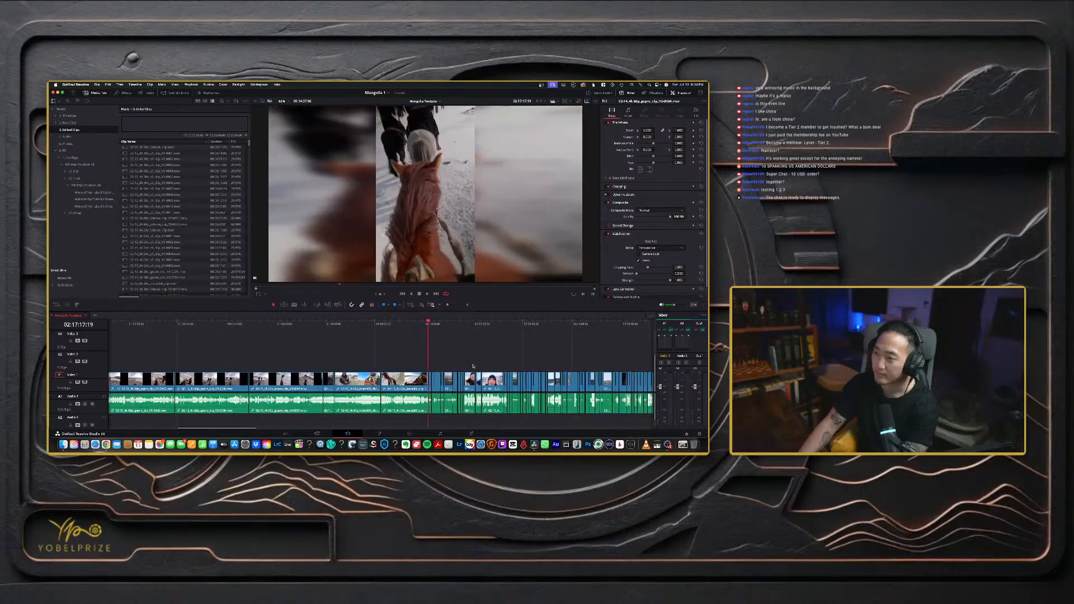
key("Down")
key("Down")
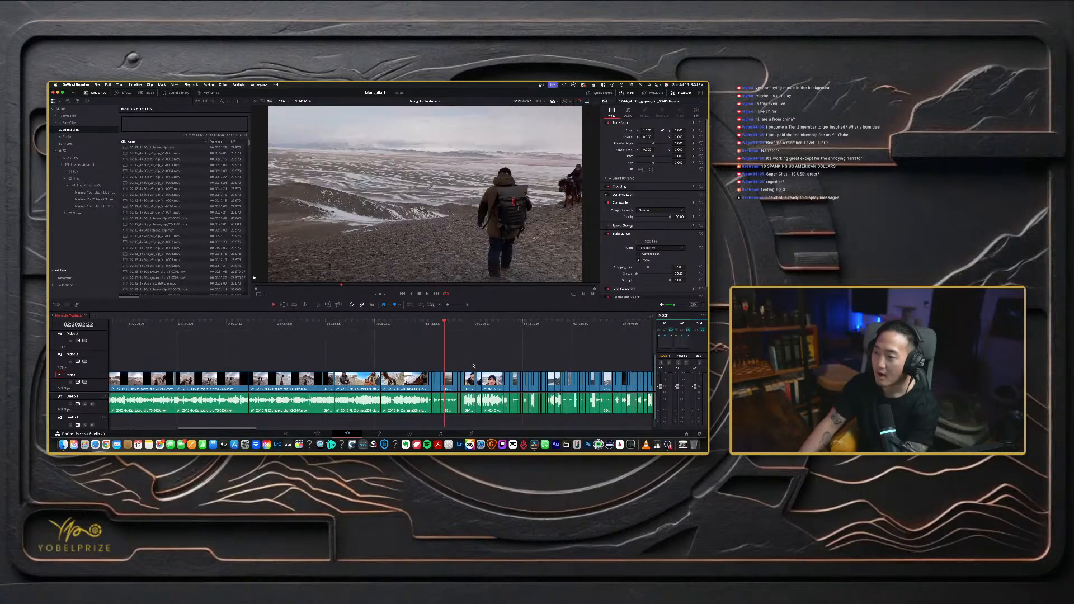
key("Up")
key("Up")
key("Up")
key("Up")
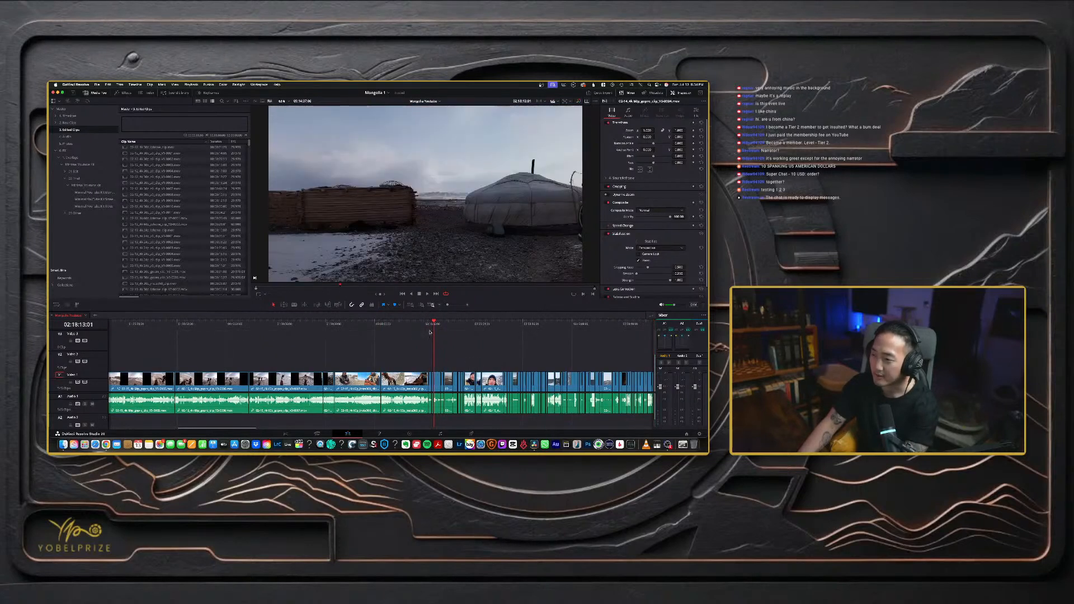
- Move the yurt clip from about 2:18:18 back to the gap before the indoor clips on Video 1
key("ctrl+equal")
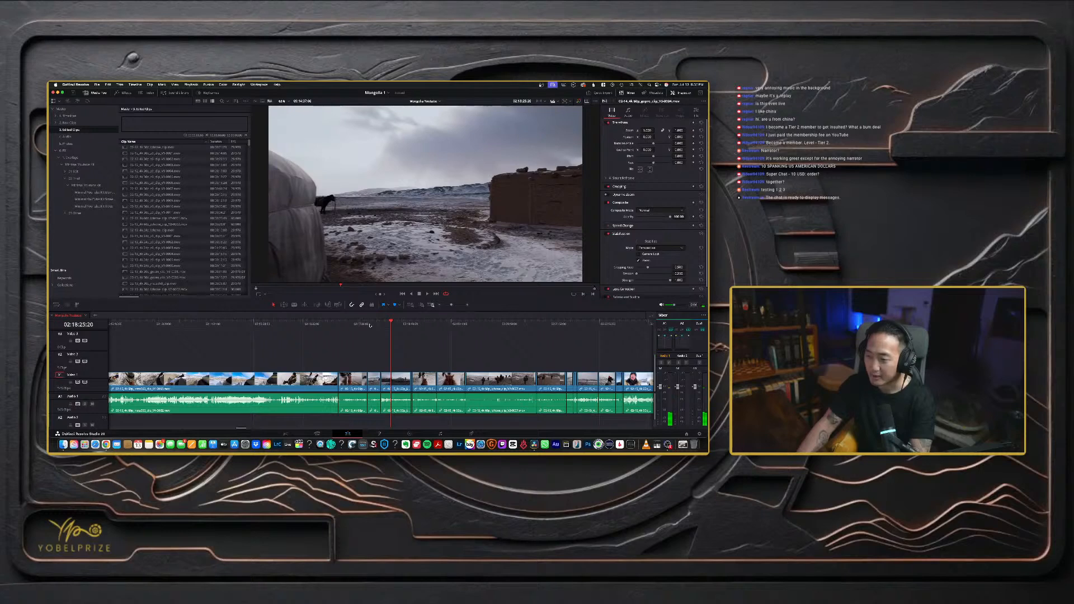
left_click_drag(369, 326, 385, 325)
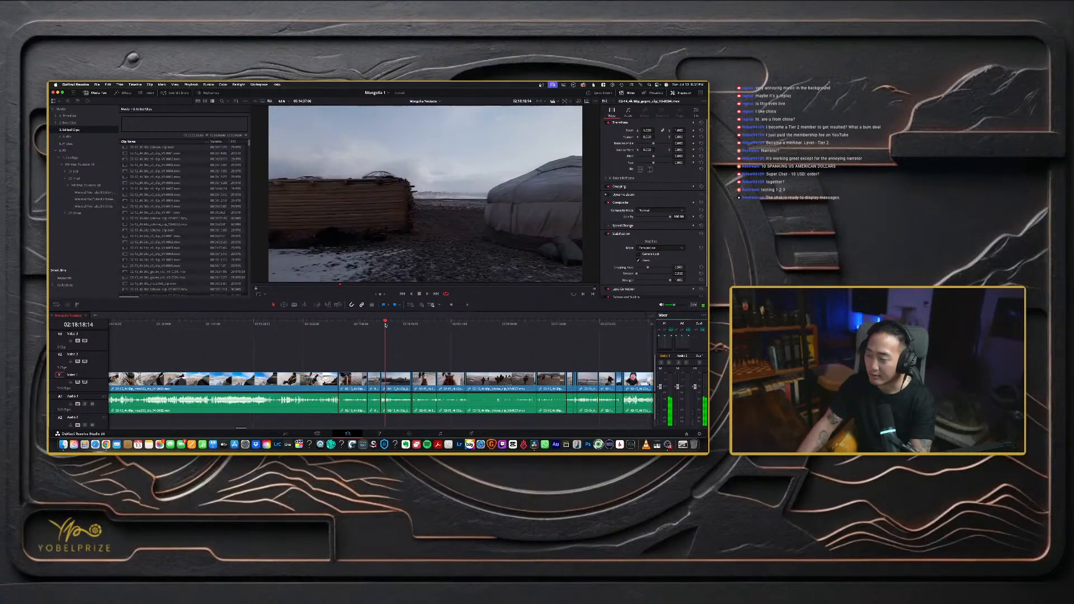
key("super+minus")
key("super+minus")
key("super+minus")
left_click_drag(382, 383, 357, 358)
- Color the Video 1 clips from the bus clip at 18:13 up to the gap near 37:44 Teal
left_click(308, 325)
left_click_drag(308, 325, 212, 332)
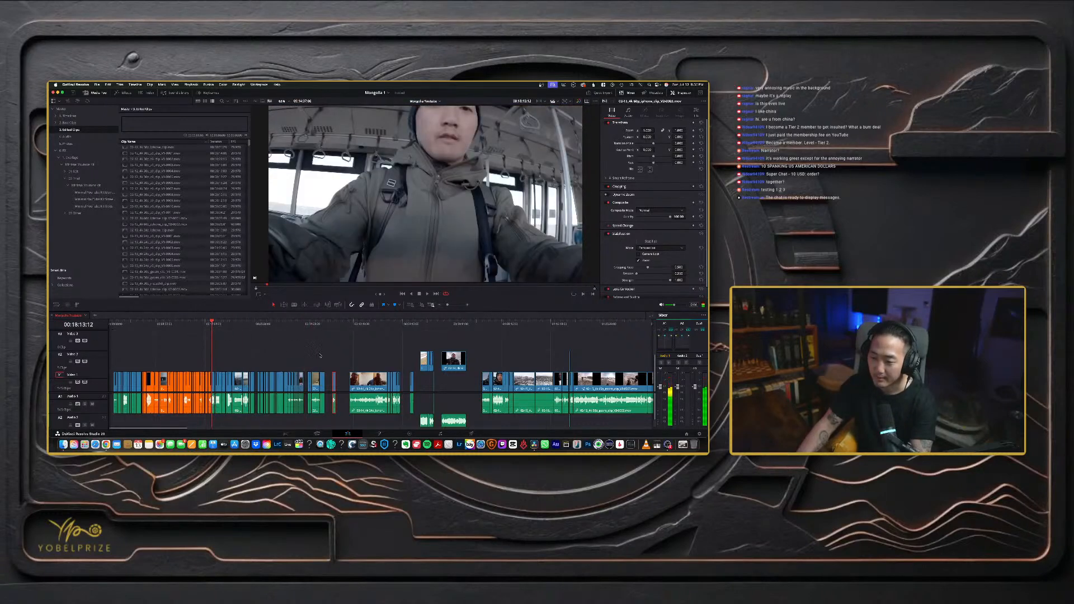
left_click_drag(331, 357, 213, 382)
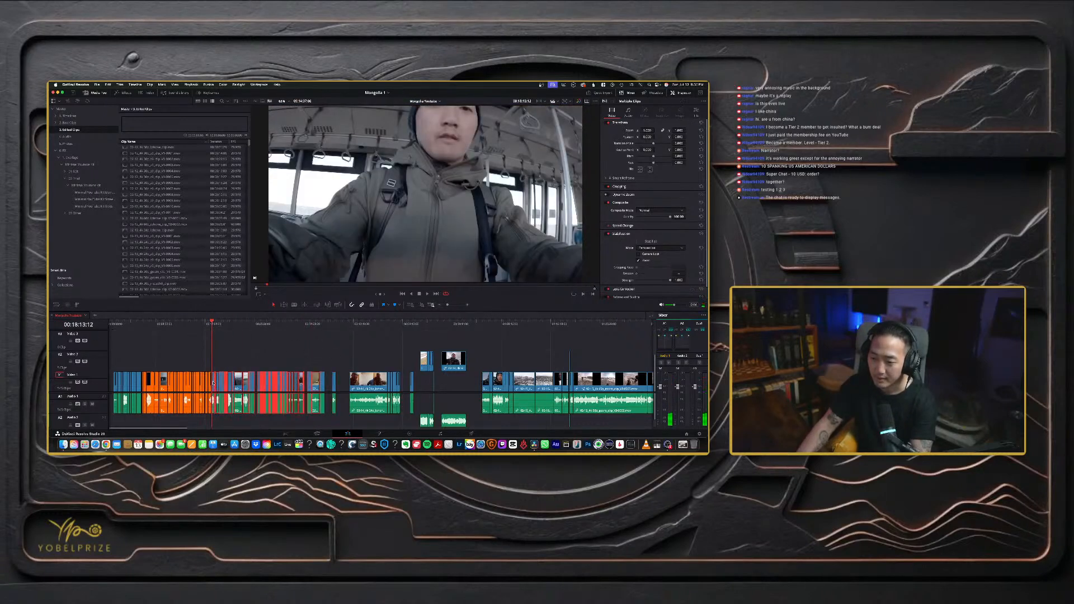
right_click(213, 382)
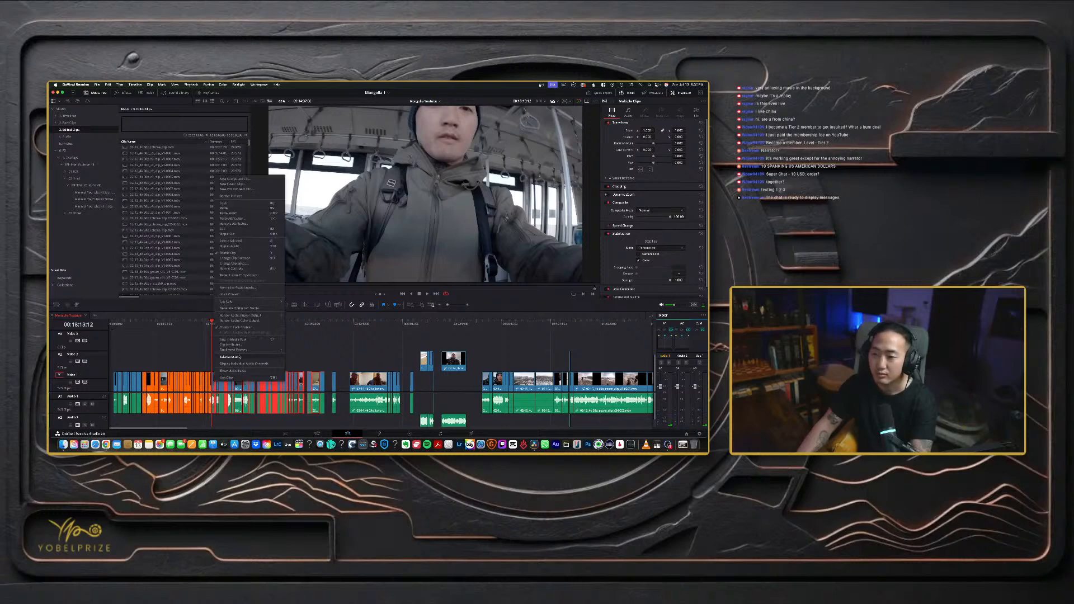
mouse_move(263, 302)
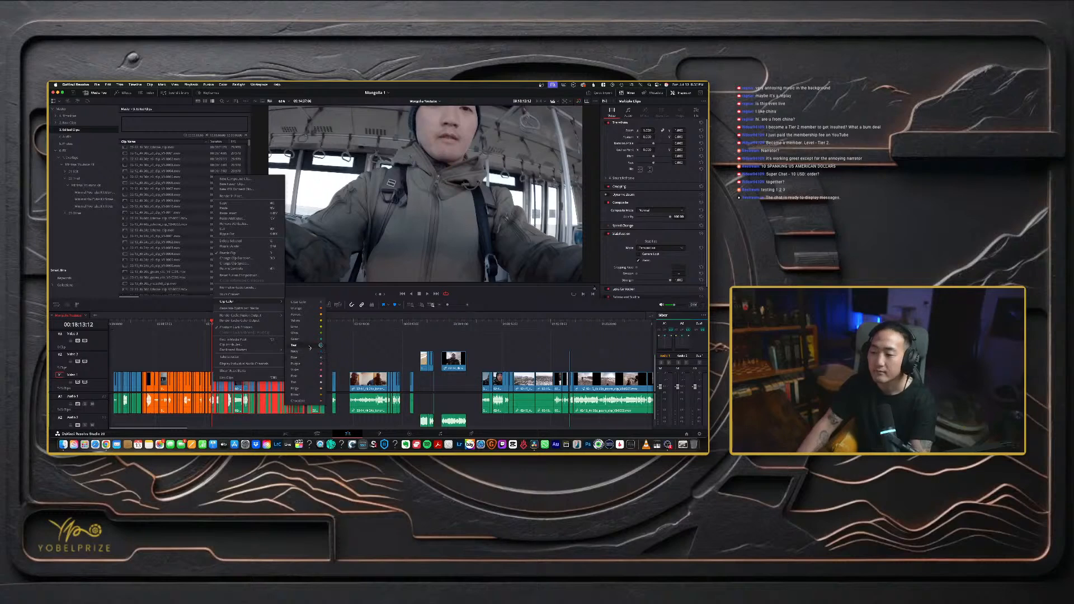
left_click(309, 347)
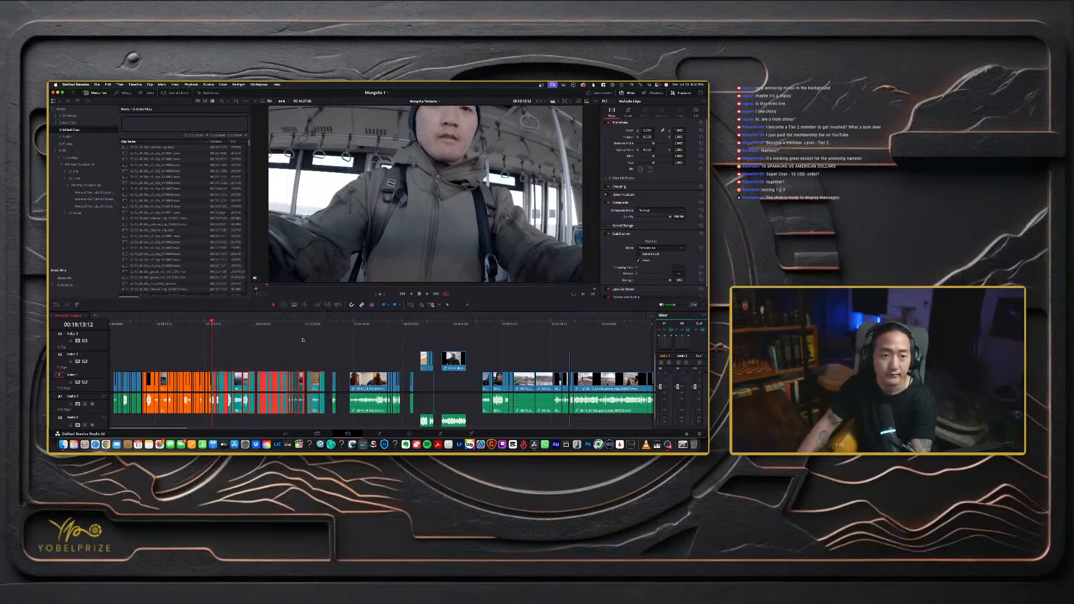
left_click_drag(336, 324, 400, 324)
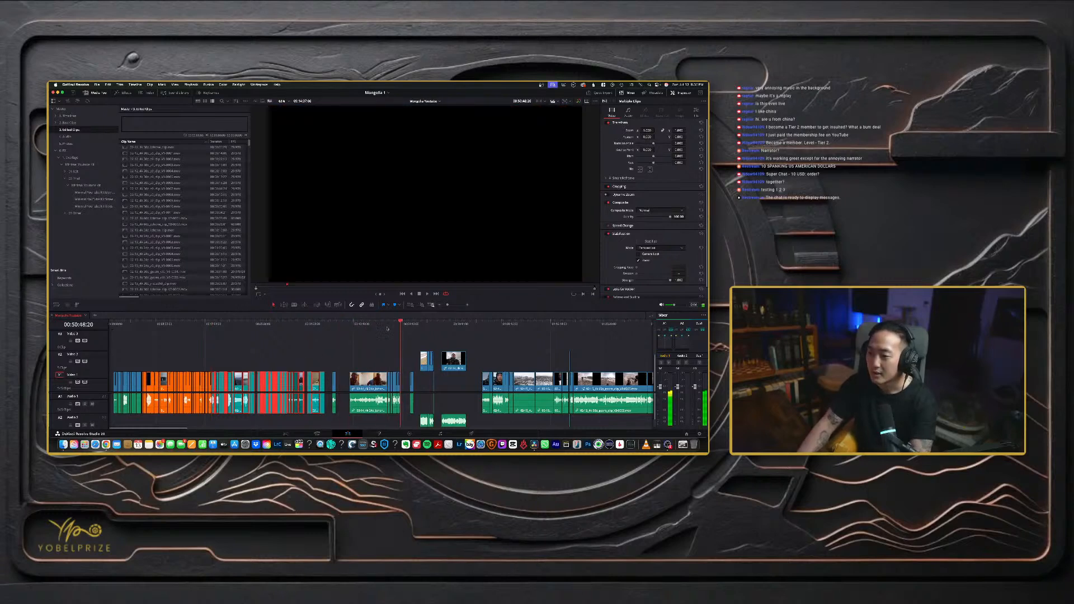
left_click(218, 343)
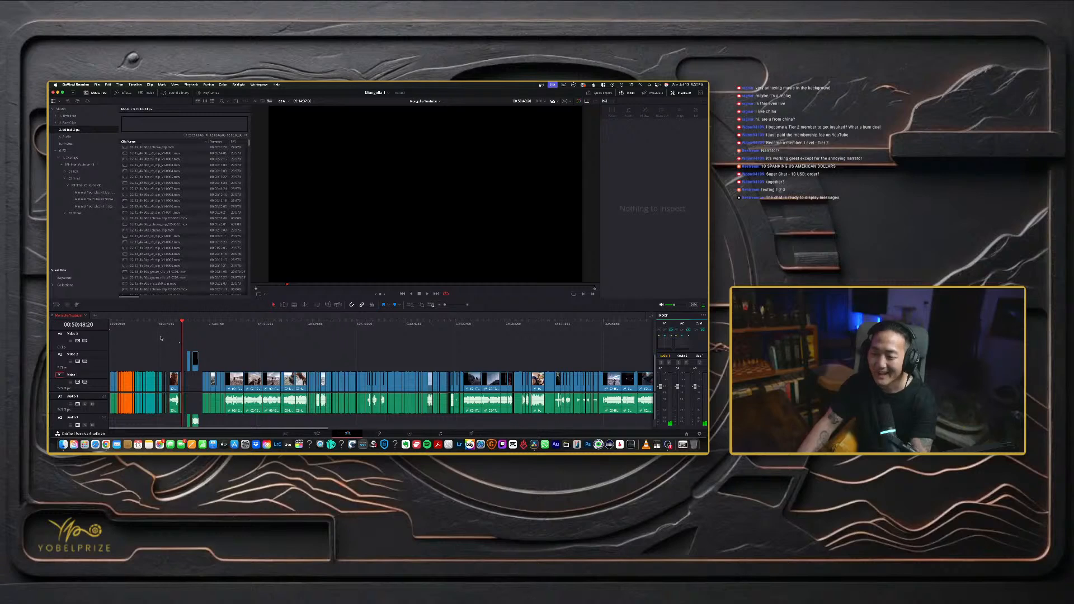
- Skim Video 1 from the teal section to the final clips around 9:05, and return to the horse-riding footage near 1:52
left_click(149, 323)
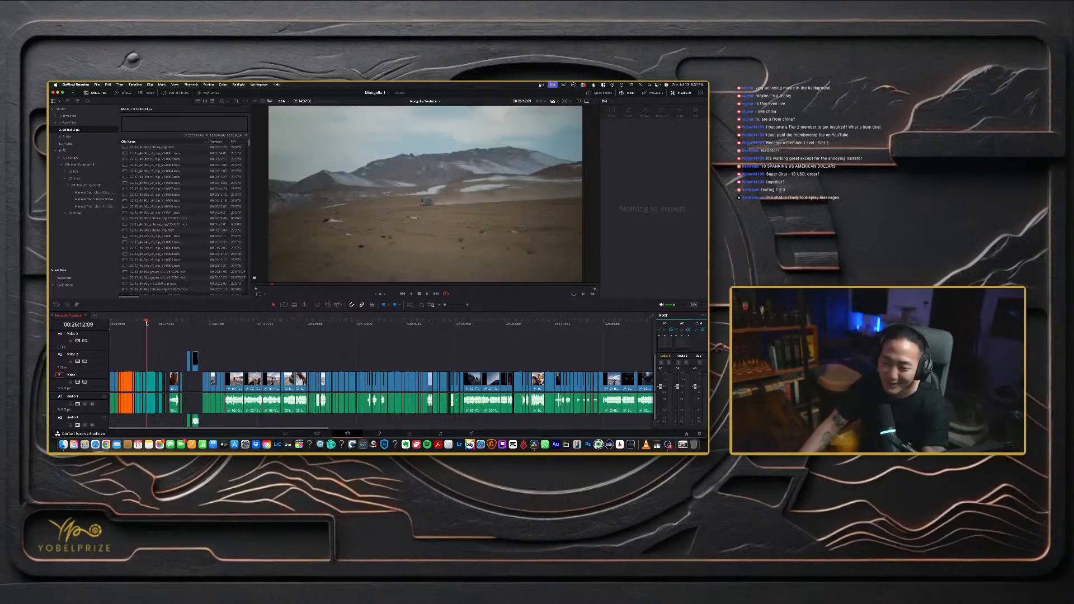
left_click_drag(149, 323, 162, 323)
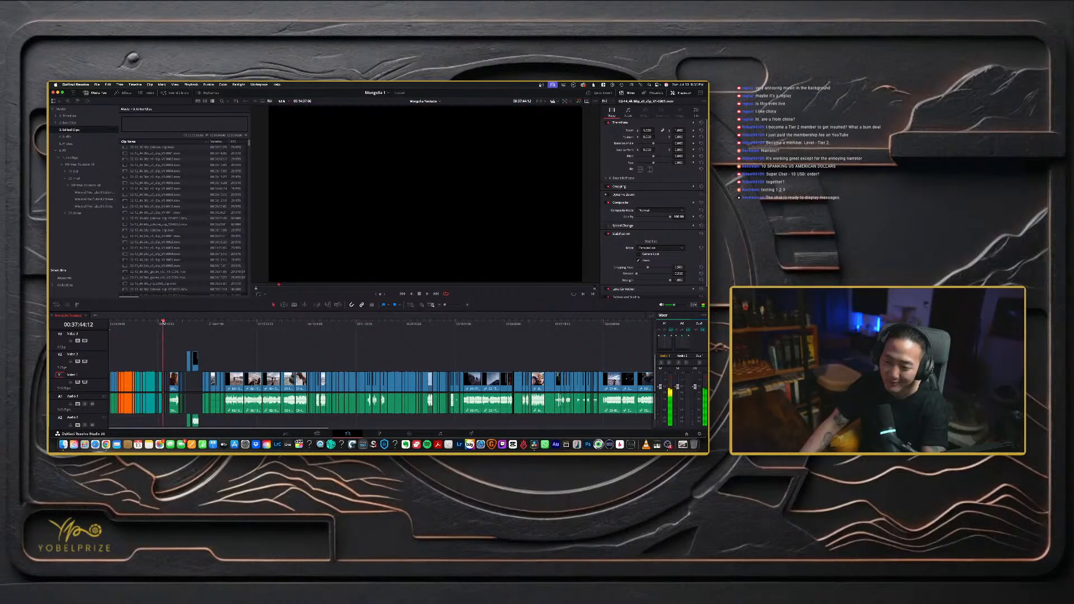
scroll(162, 323, "down", 2)
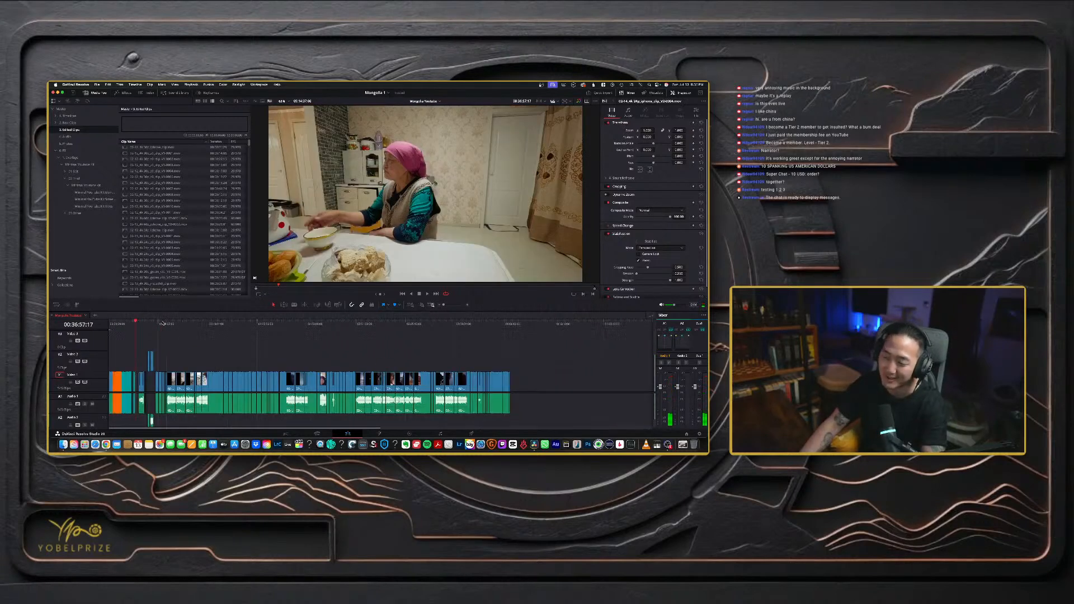
left_click_drag(137, 324, 503, 332)
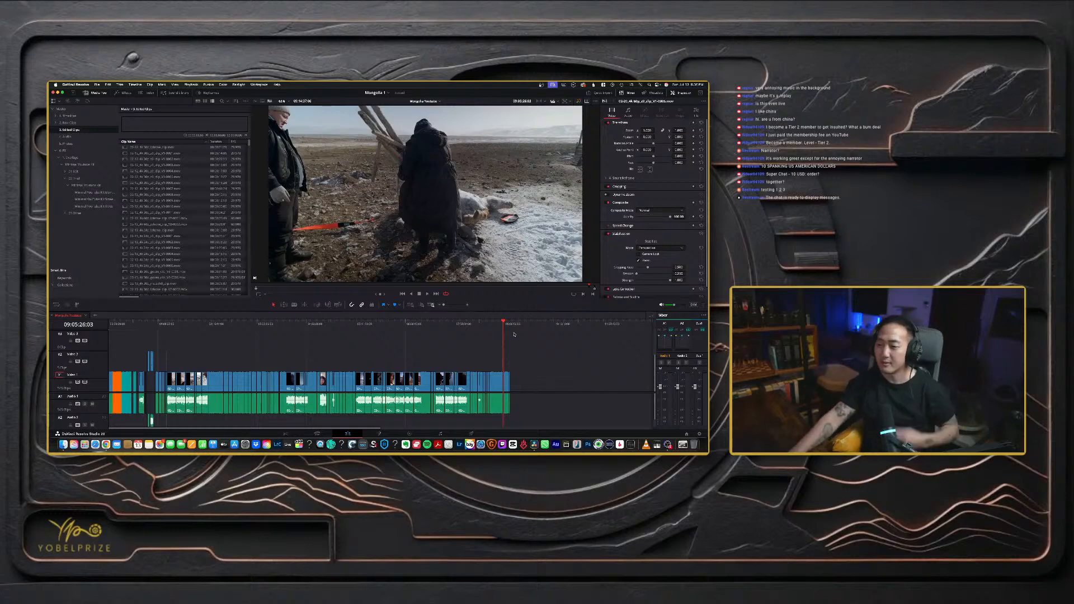
left_click(337, 325)
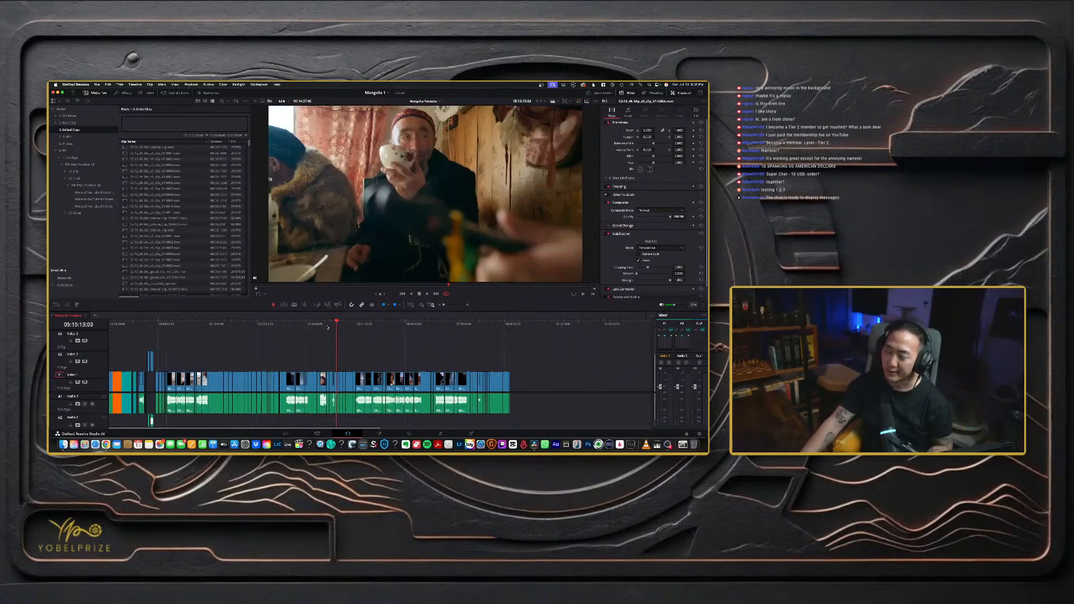
left_click(189, 324)
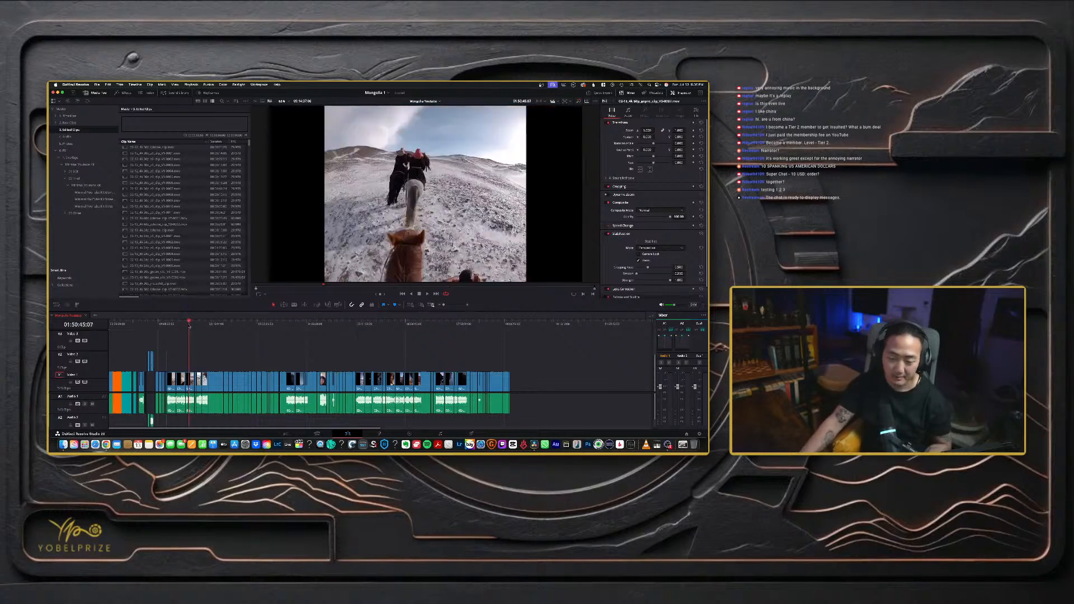
left_click_drag(189, 326, 191, 326)
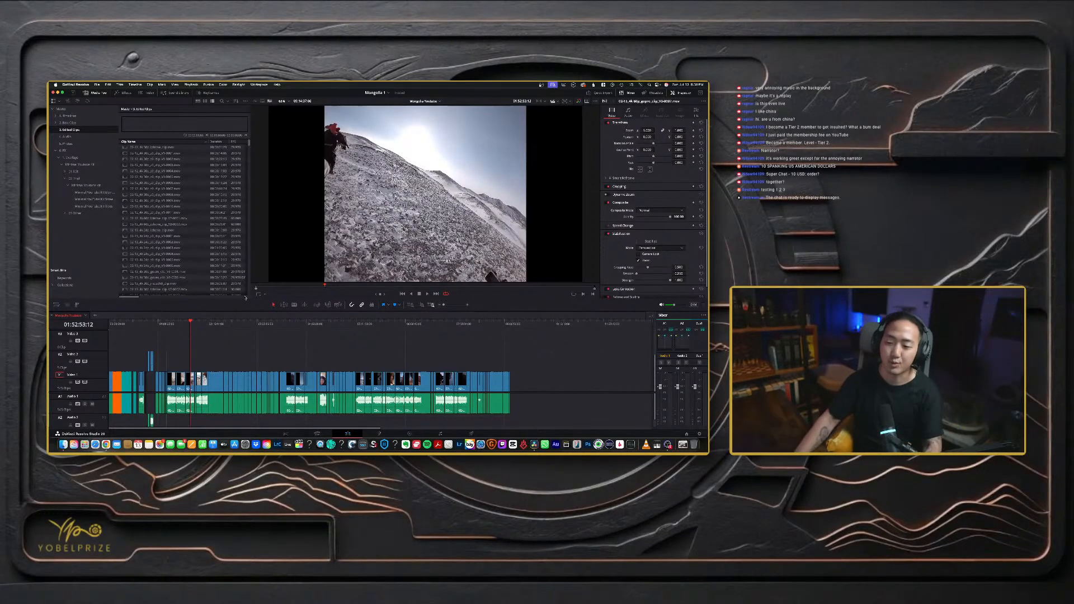
- Step through the Video 1 clips from the horse ride at 1:52:53, past the eagle footage, to the snowy hill clip at 3:40:25
key("Down")
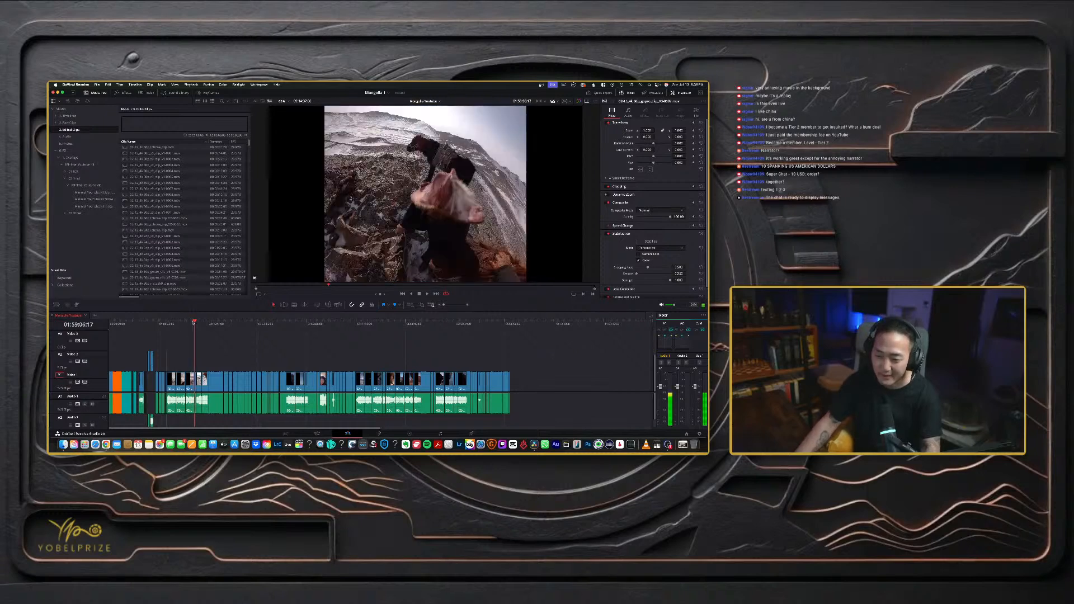
key("Down")
key("Down")
key("Down")
key("Down")
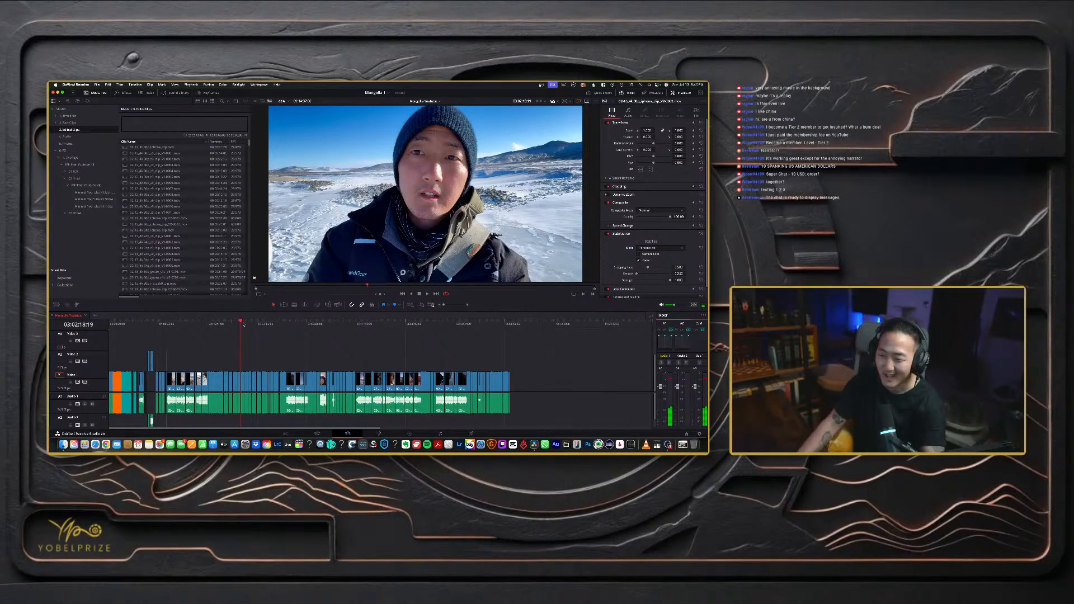
key("Down")
key("Down")
key("Down")
key("Down")
key("Down")
key("Down")
key("Down")
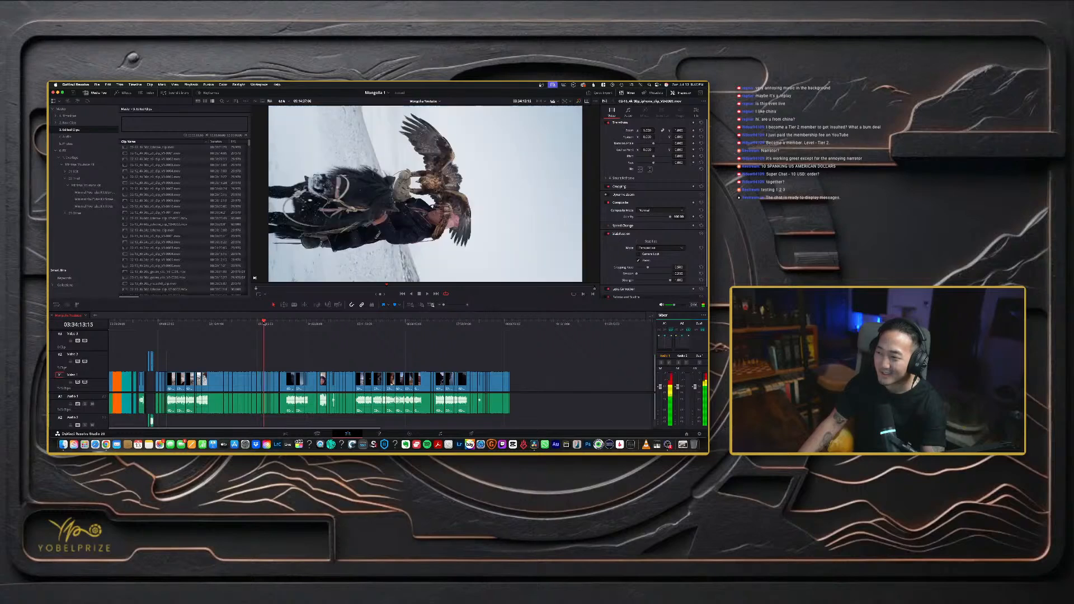
key("Down")
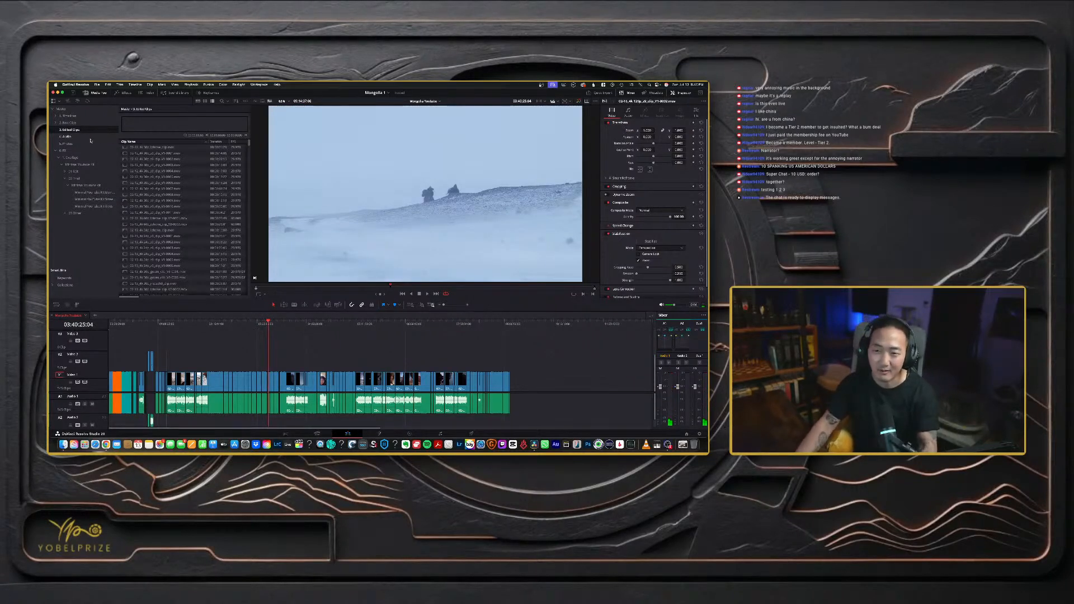
- Create a bin named "1. Powerful Soundtracks" inside the Audio bin
left_click(67, 137)
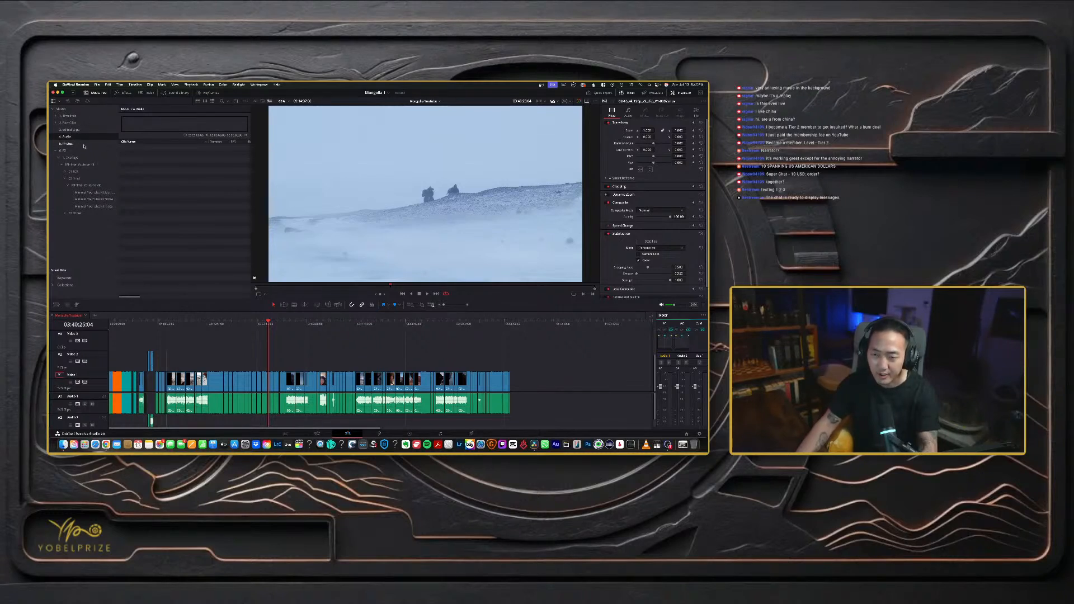
left_click(70, 137)
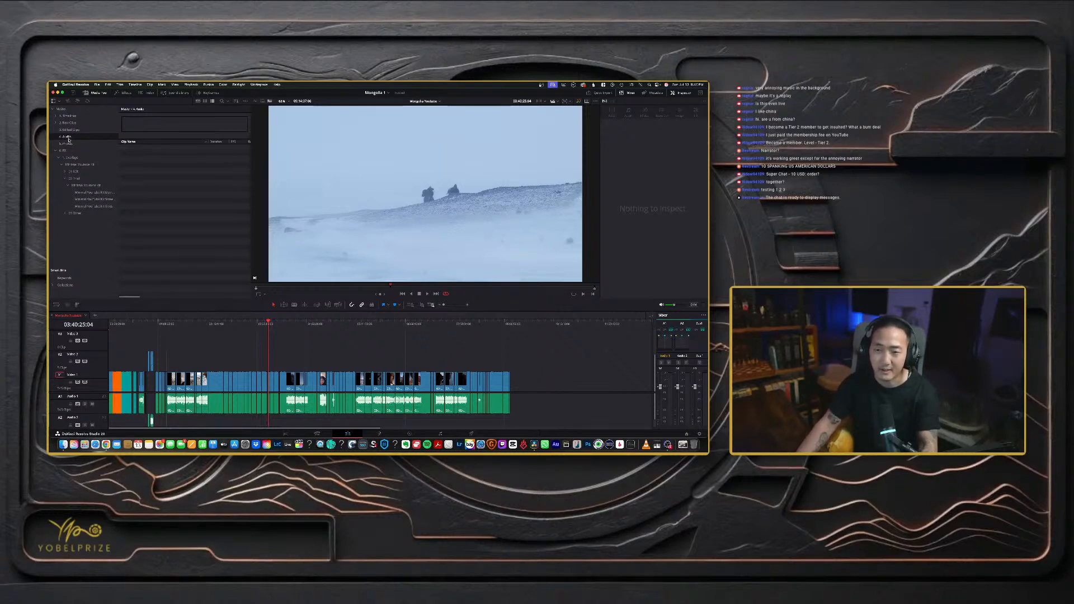
key("super+shift+n")
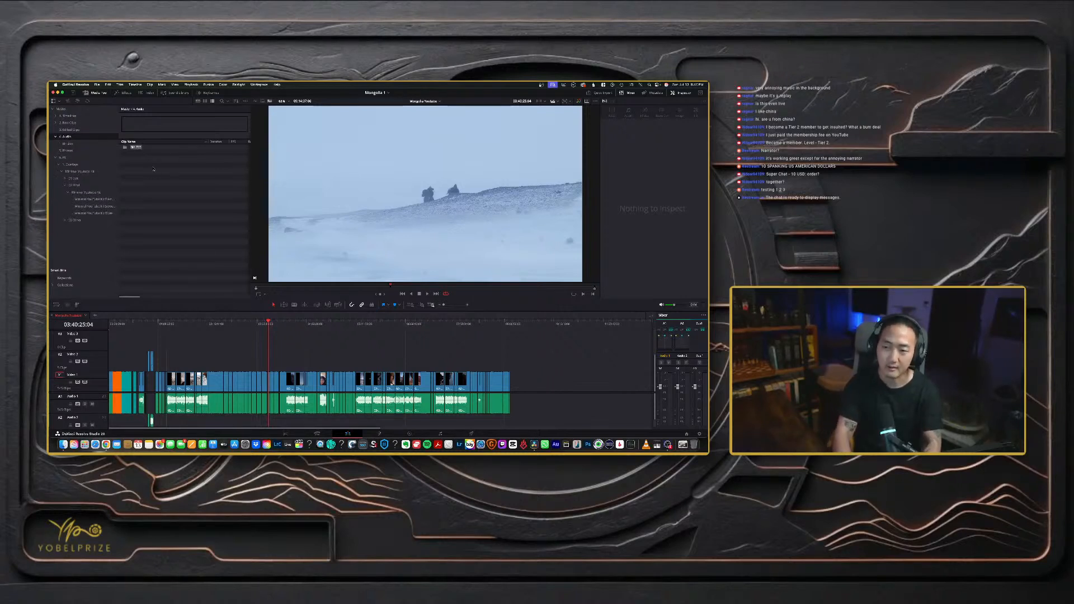
type("1. Power")
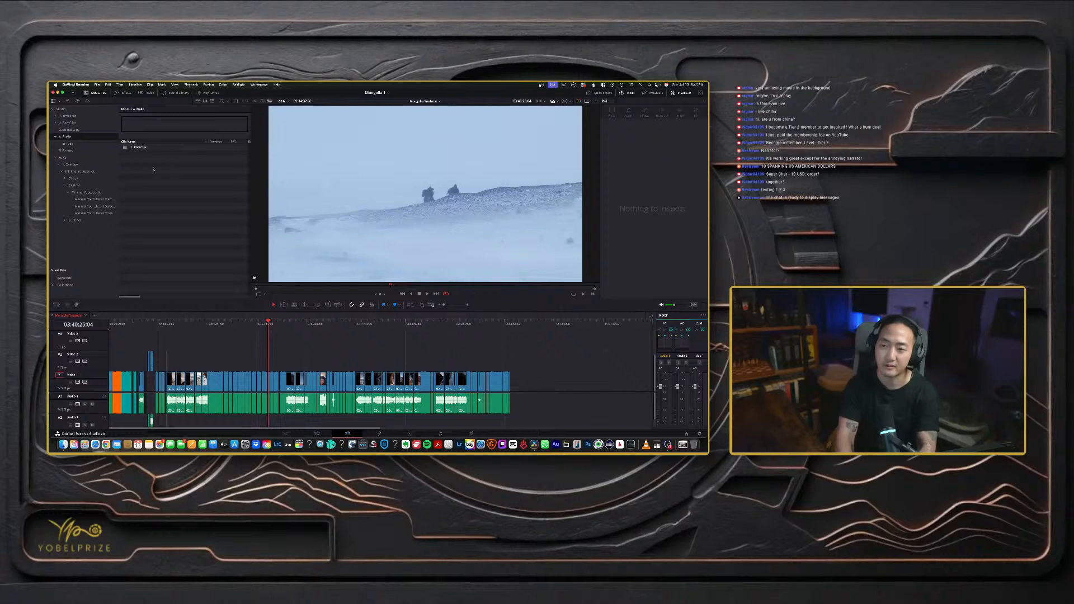
type("ful Soundtracks")
key("Return")
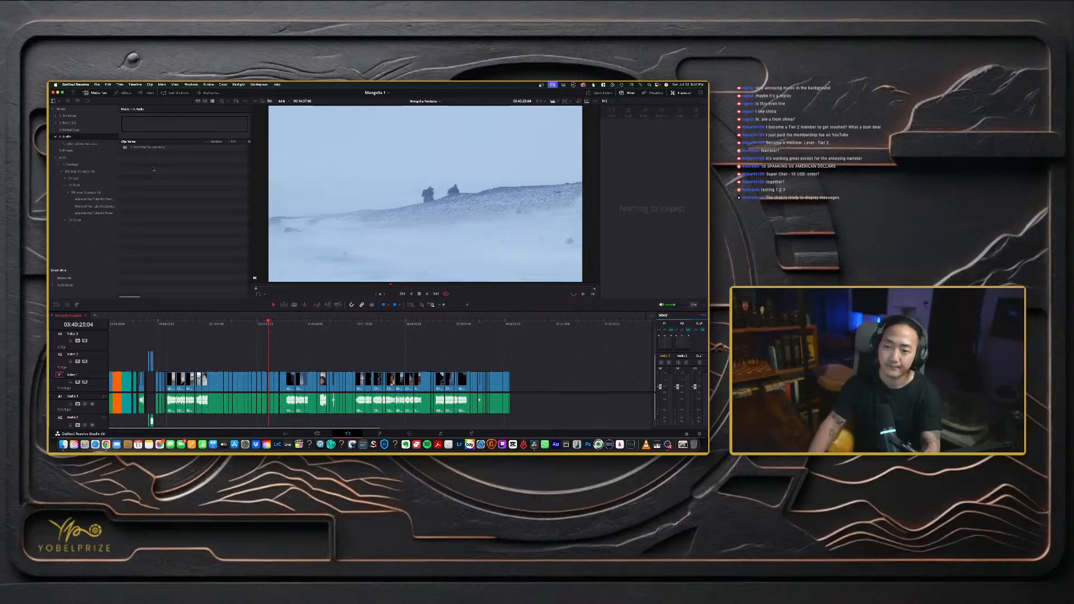
- Switch to Finder and browse the Soundtracks folder to its Lens Distortion subfolder
key("super+Tab")
key("super+Tab")
key("super+Tab")
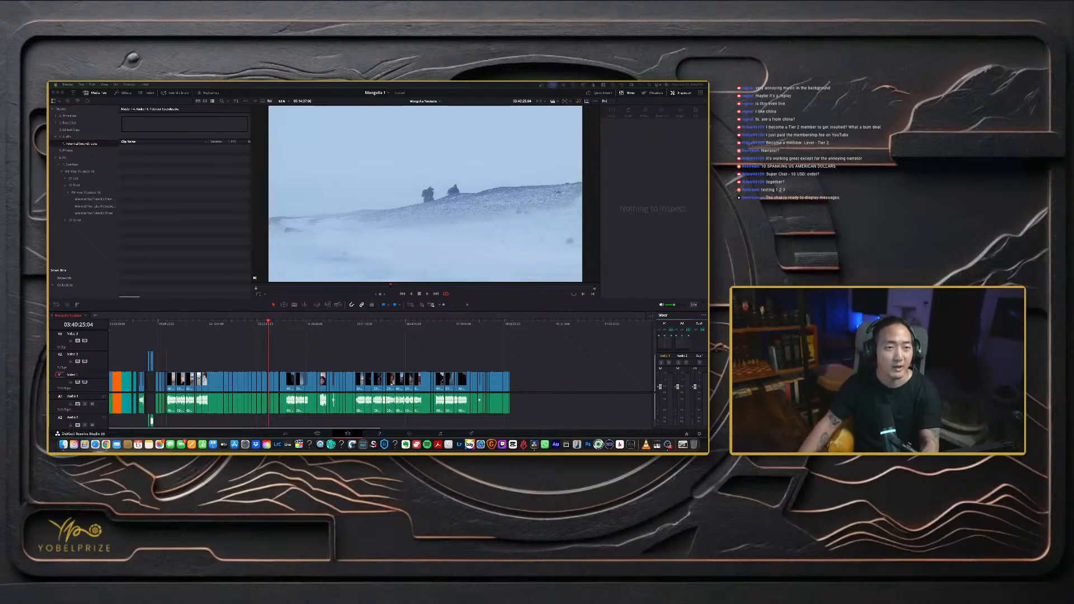
left_click_drag(247, 447, 246, 108)
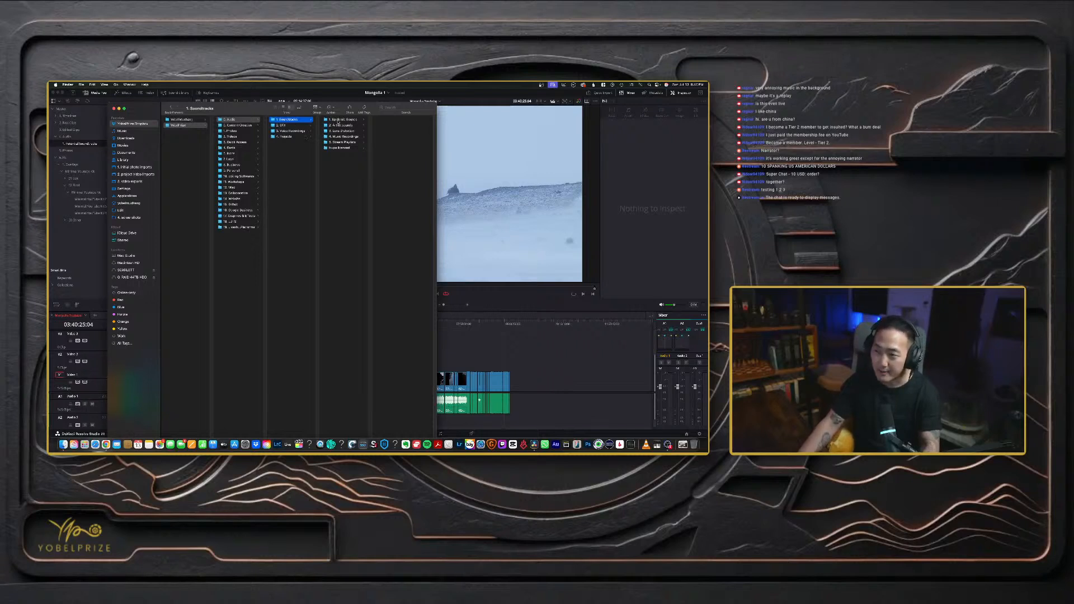
left_click(341, 131)
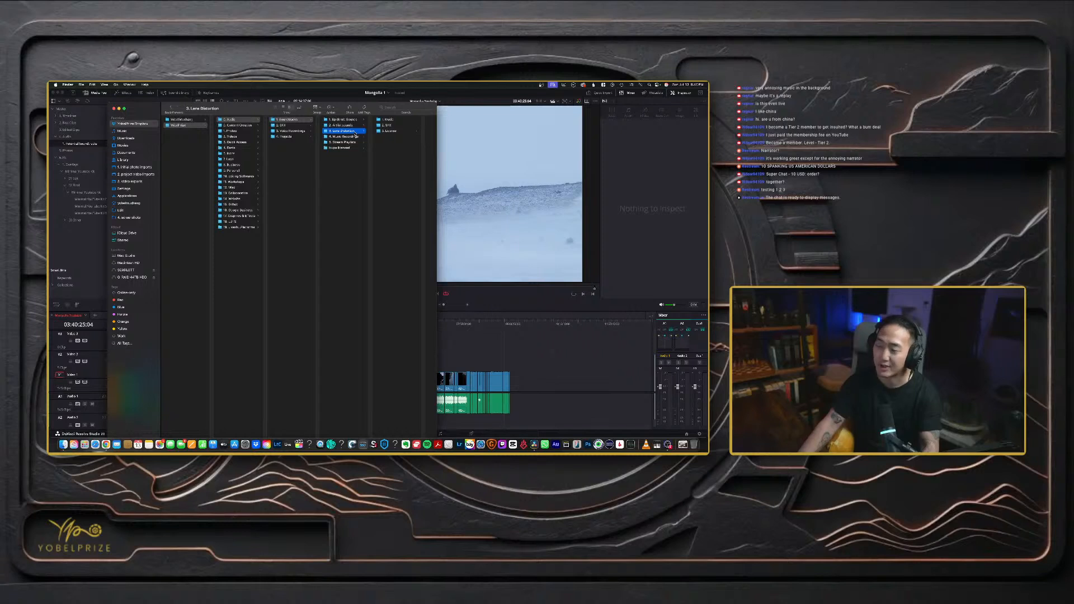
- Switch to Chrome and open the For All Time album on the Lens Distortions music page
key("super+Tab")
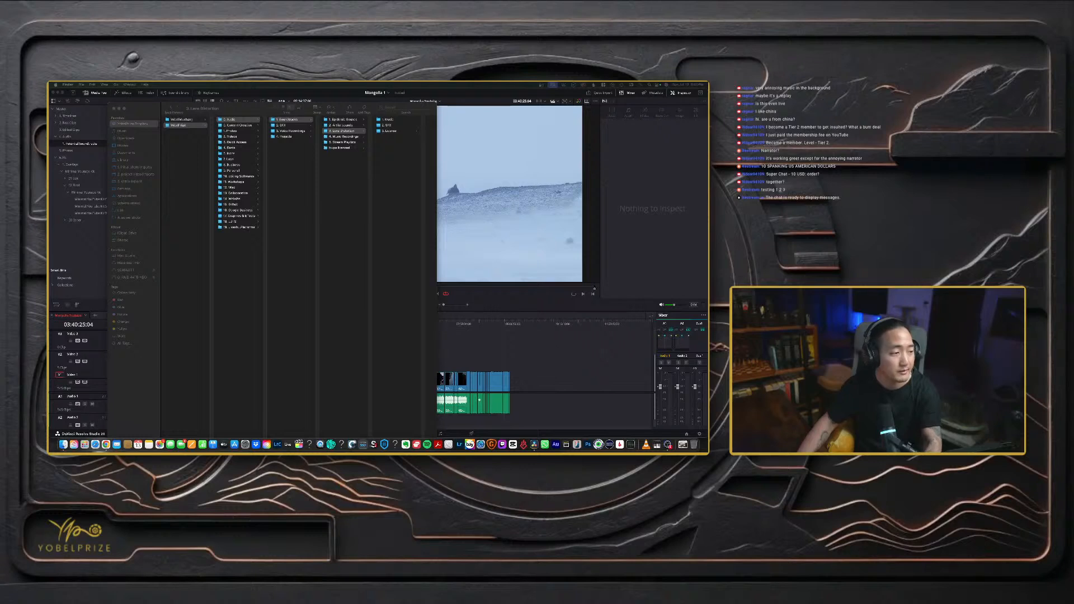
key("super+Tab")
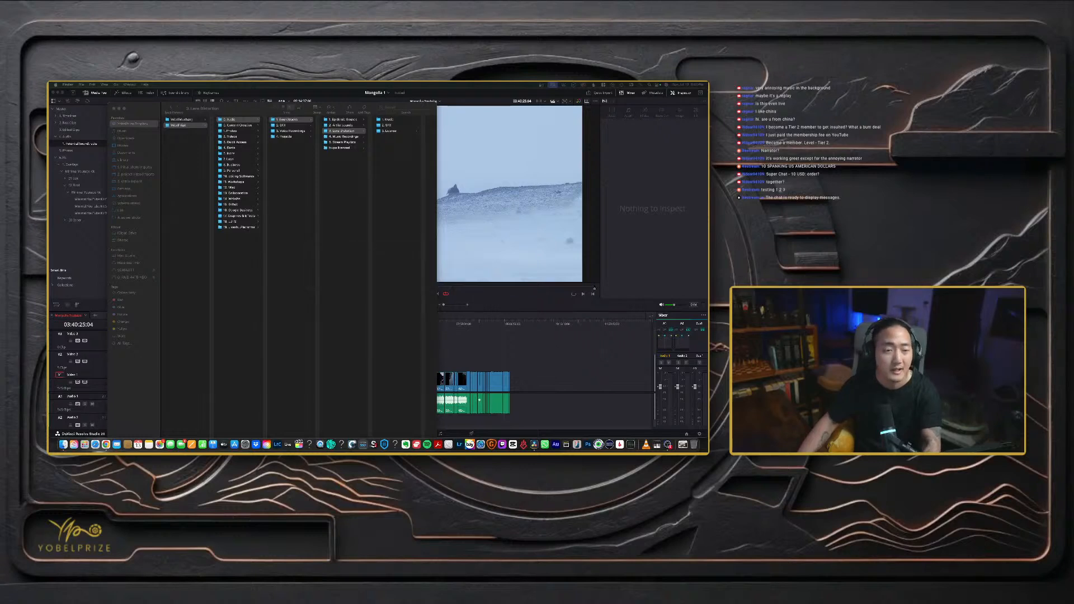
key("super+Tab")
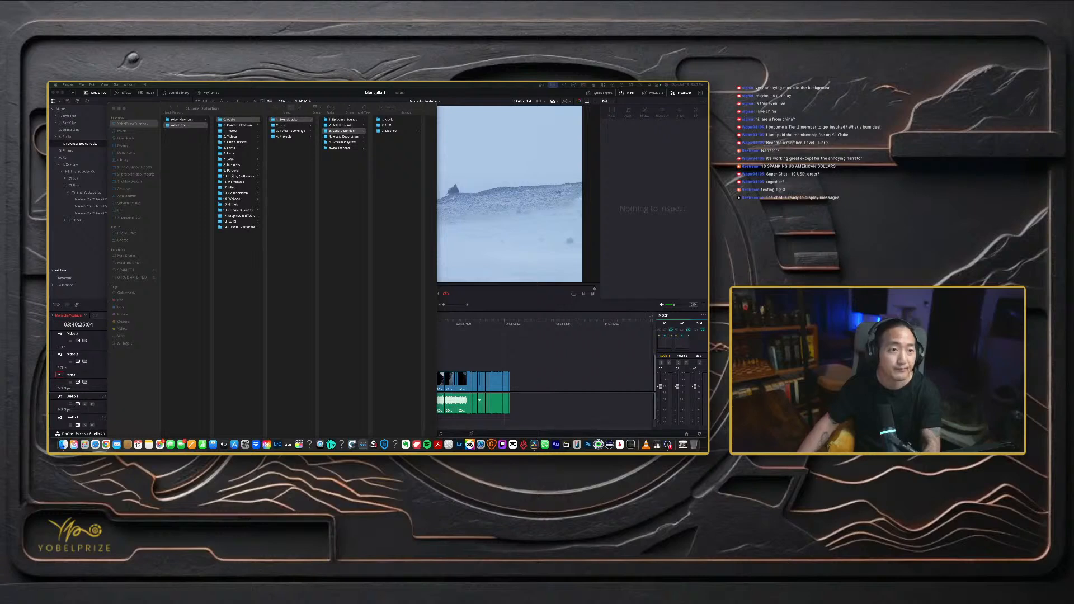
left_click_drag(50, 132, 314, 127)
double_click(315, 127)
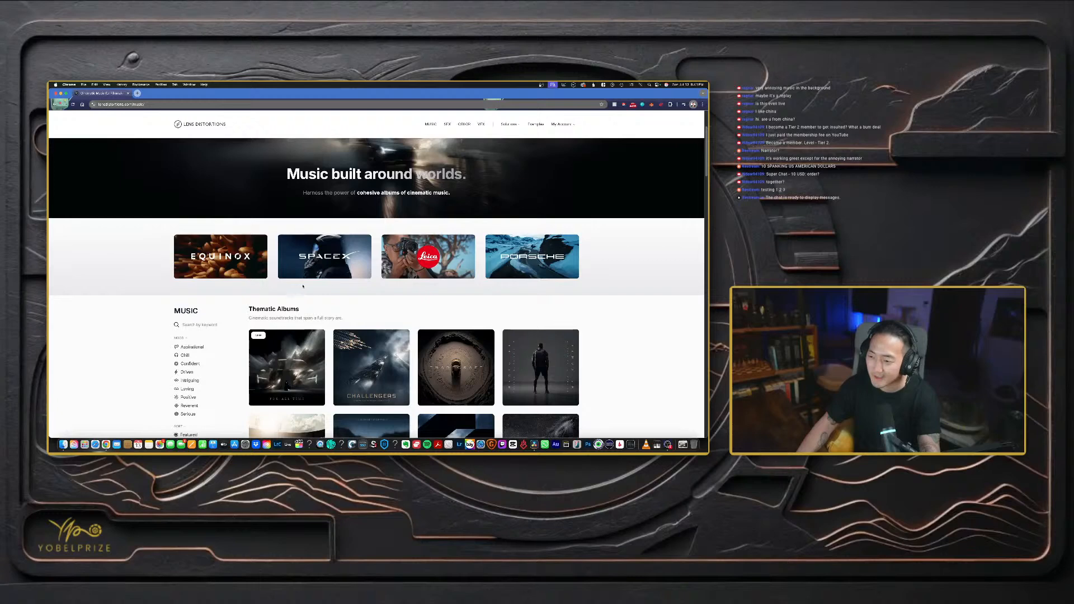
left_click(286, 346)
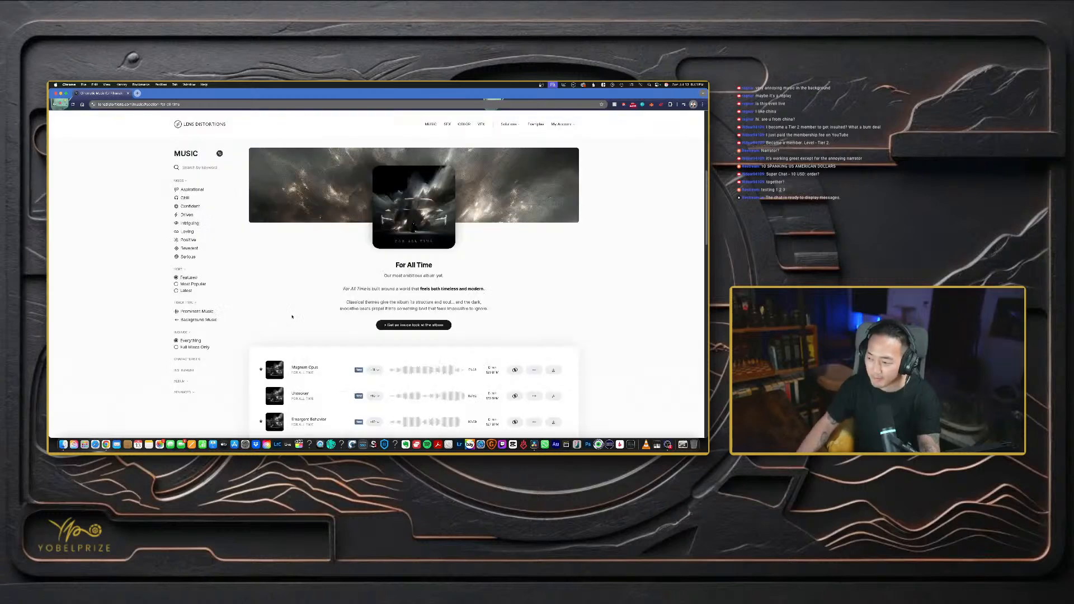
- Look through the album's track list and start a preview of Magnum Opus
scroll(300, 331, "down", 3)
scroll(300, 331, "up", 3)
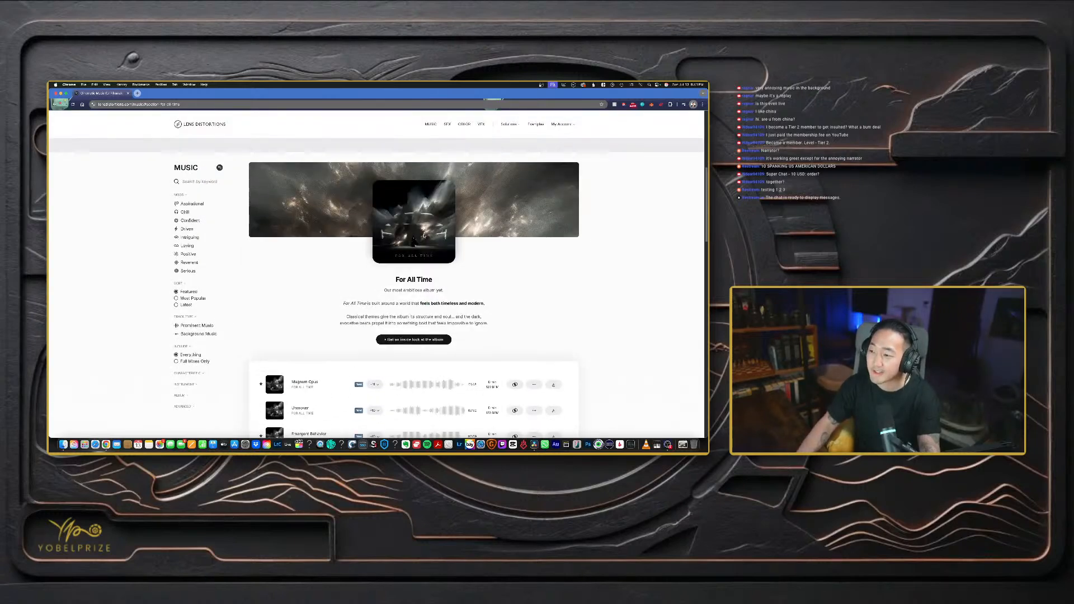
scroll(418, 290, "down", 2)
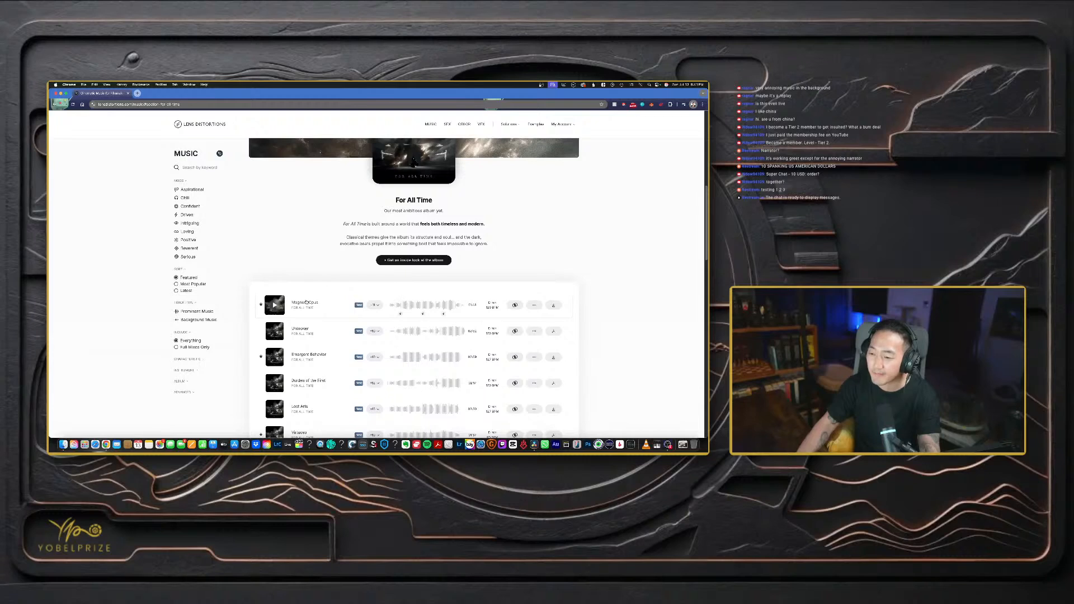
scroll(283, 311, "down", 1)
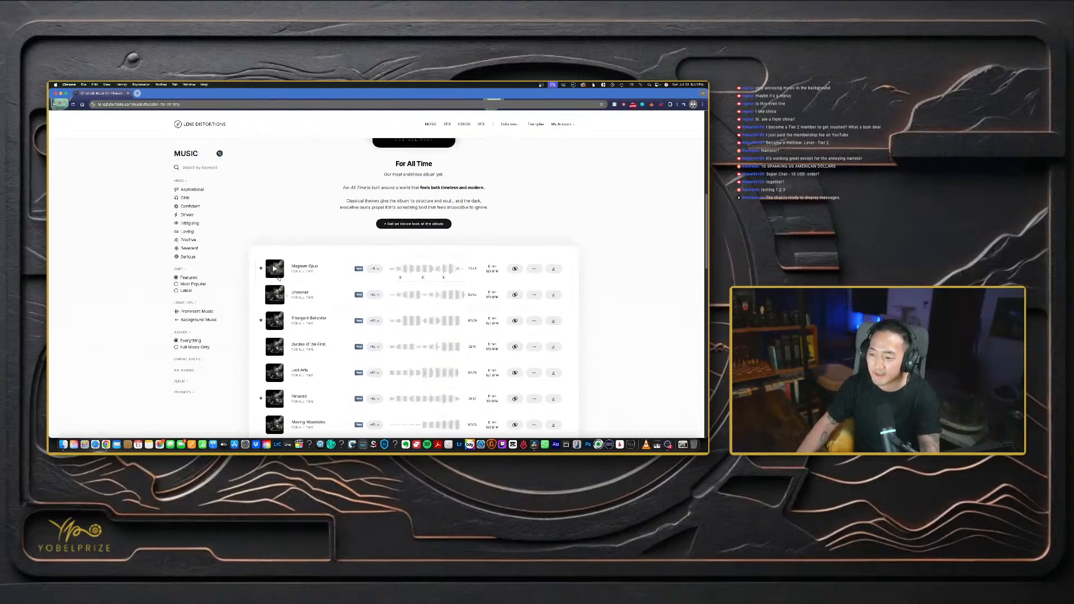
left_click(275, 269)
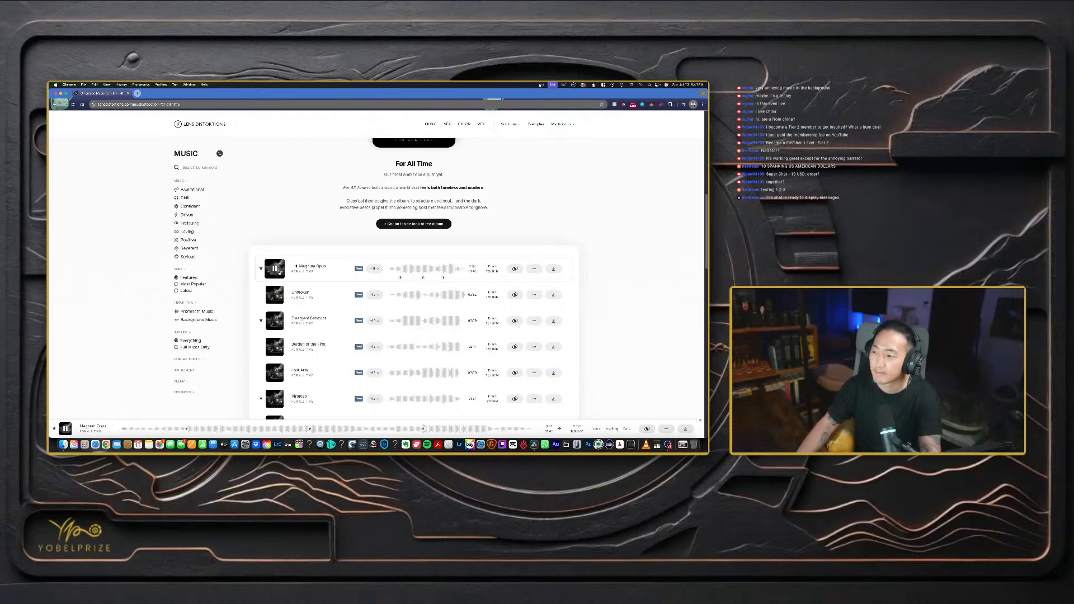
- Listen to the opening part of Magnum Opus and pause its playback
key("super+Tab")
key("super+Tab")
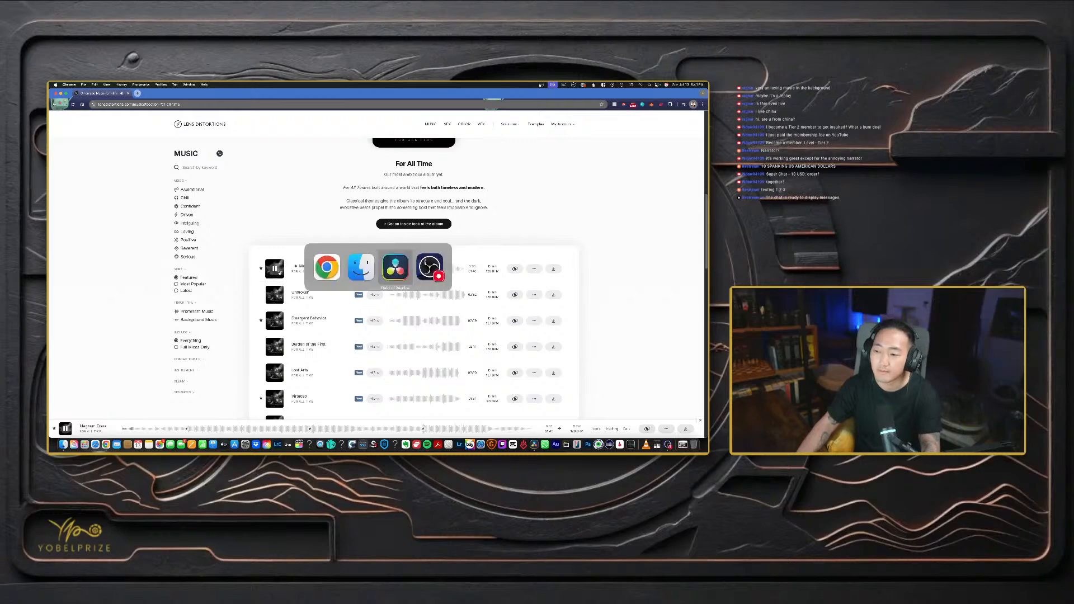
key("super+Tab")
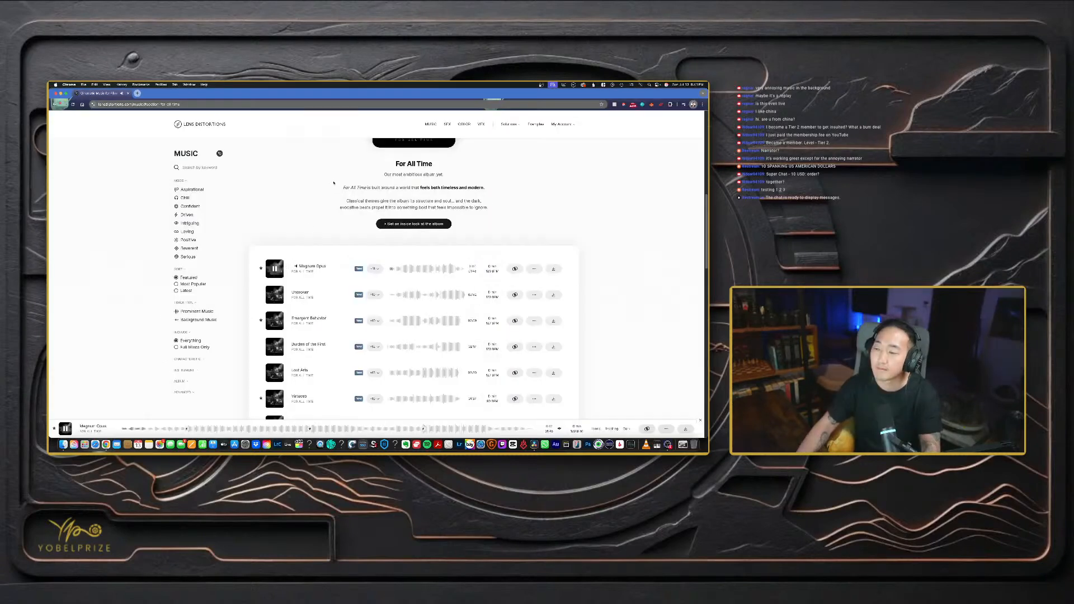
key("super+Tab")
key("super+Tab")
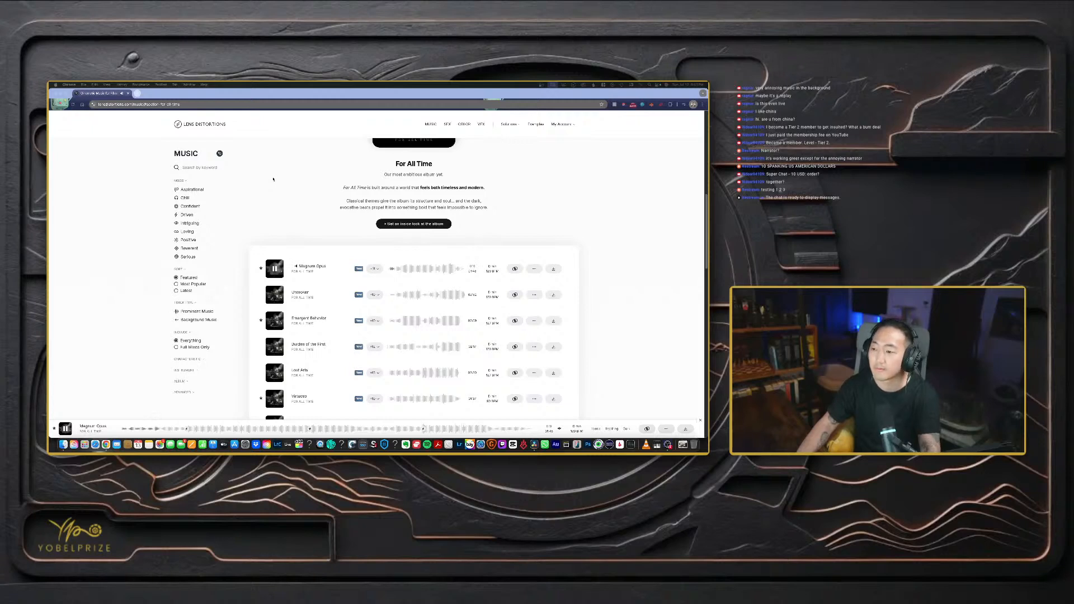
key("super+Tab")
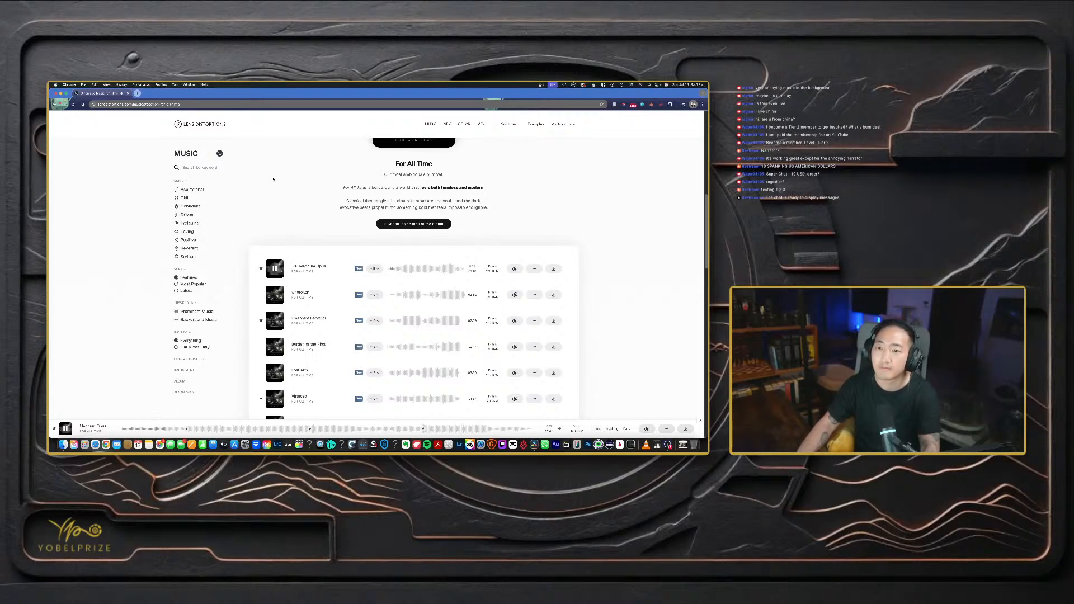
key("super+Tab")
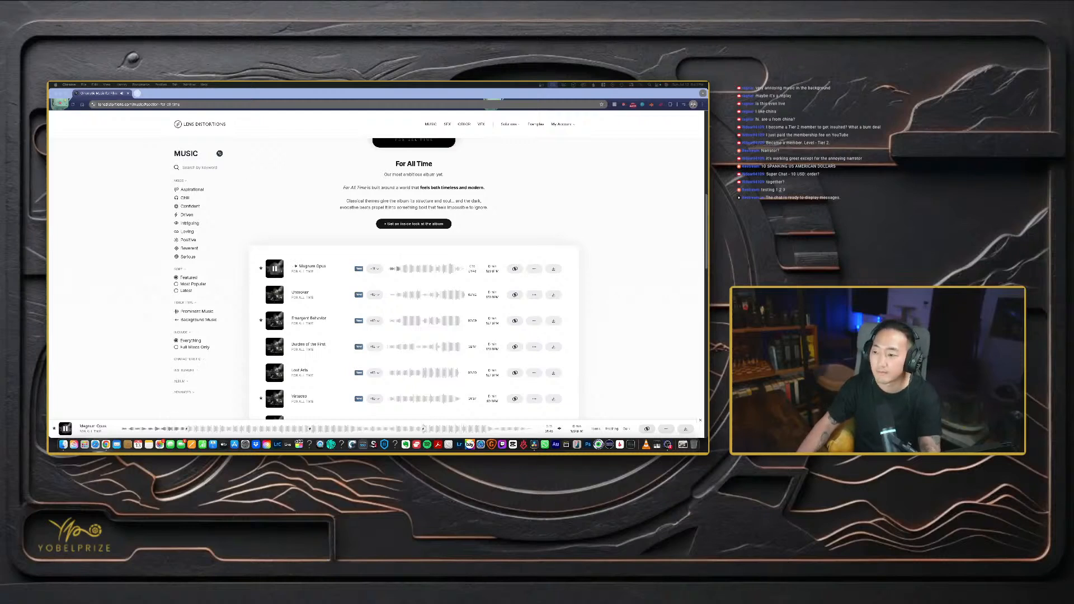
key("super+Tab")
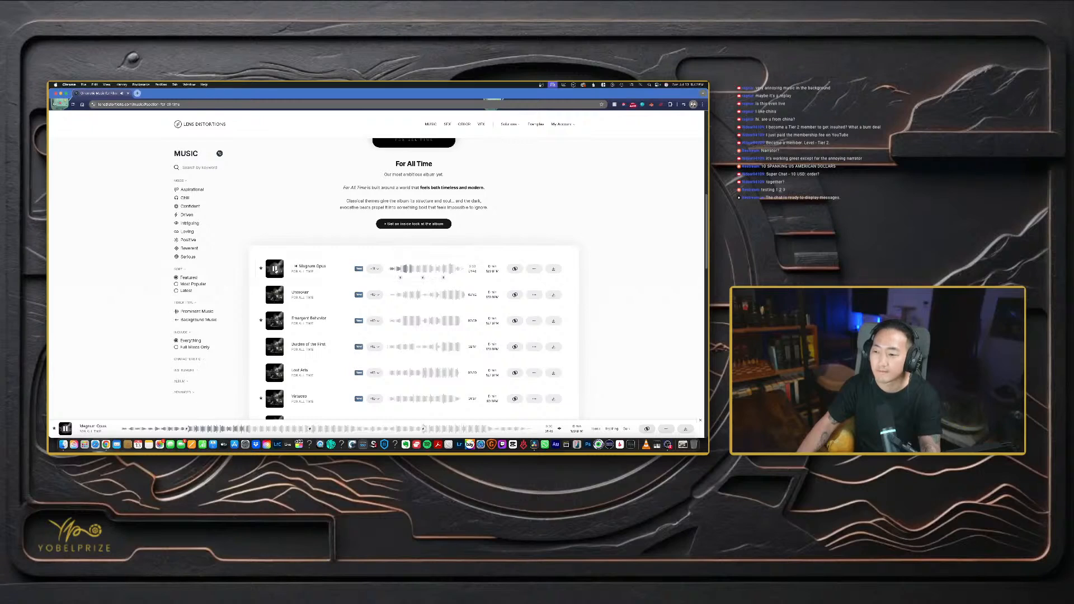
left_click(275, 269)
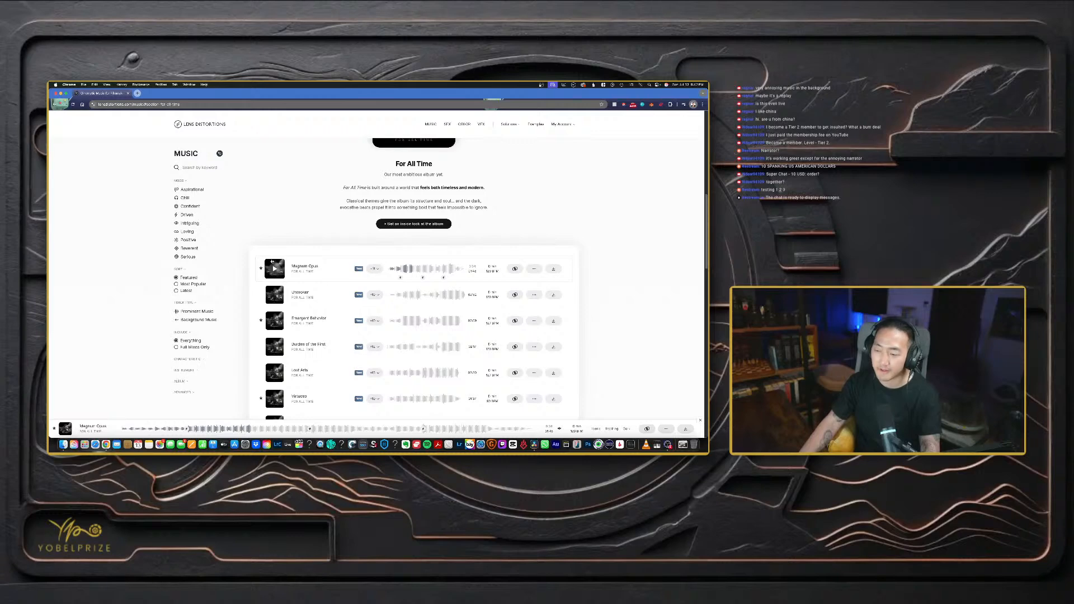
- Open the Yobelprize channel's videos on YouTube in a new tab, sample "1 Year of Travel & Wildlife in 3 Minutes", and return to the list
key("super+t")
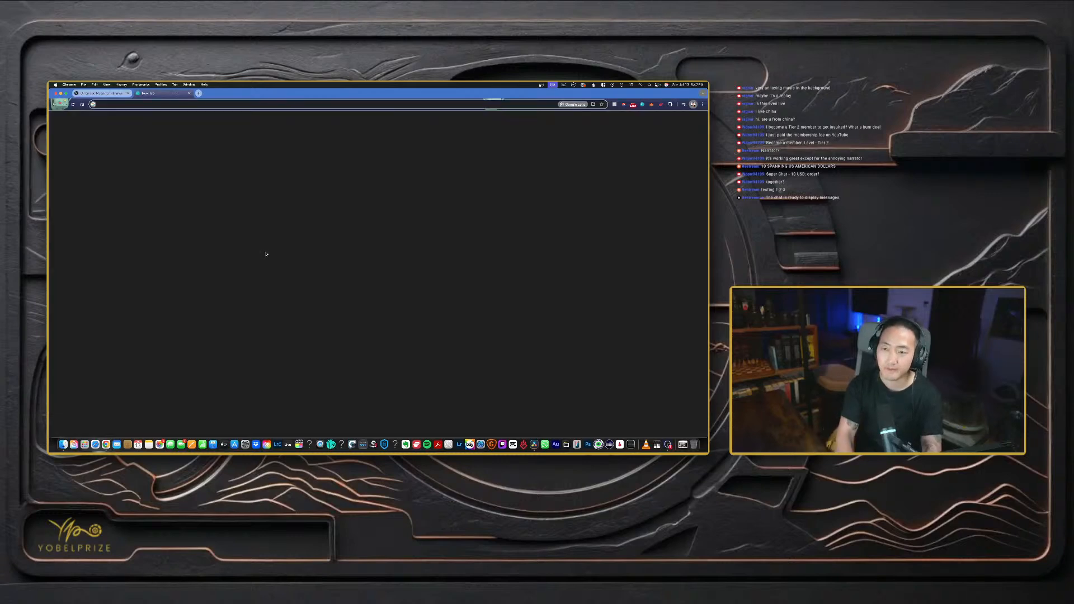
type("you")
key("Return")
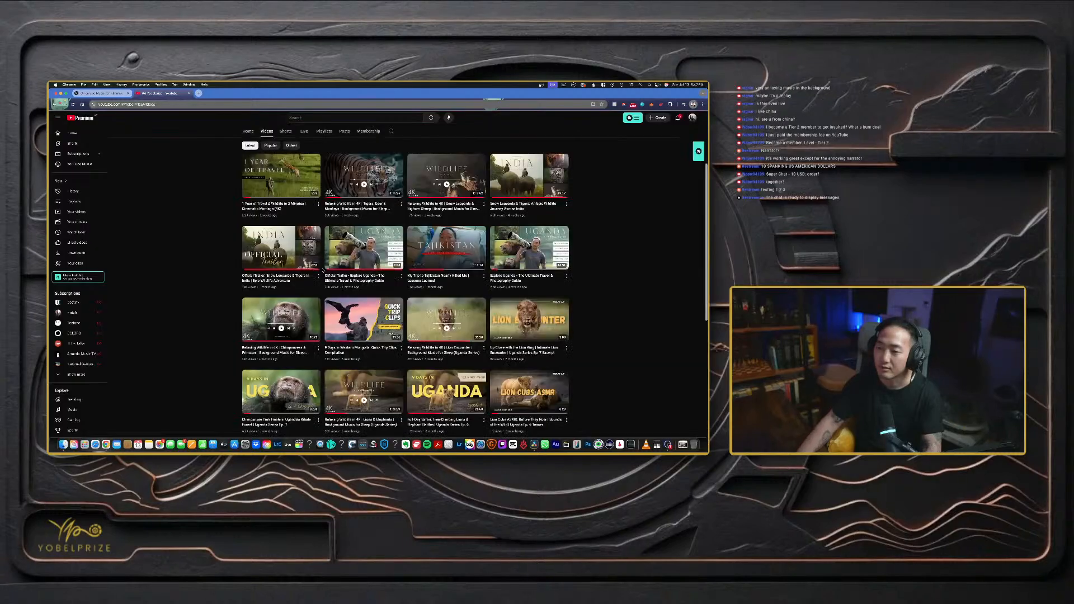
left_click(293, 186)
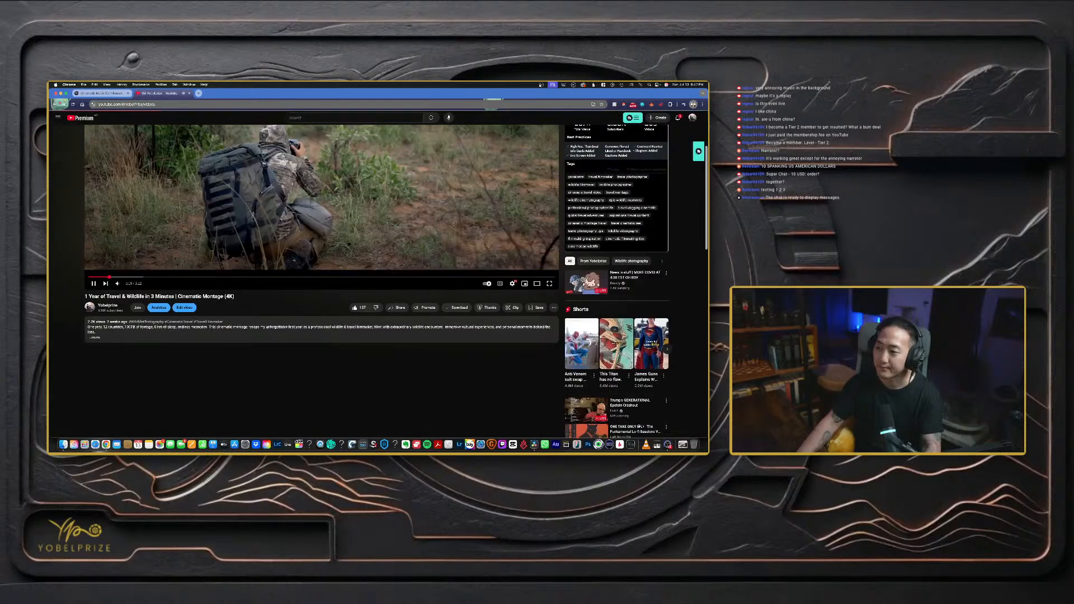
key("super+bracketleft")
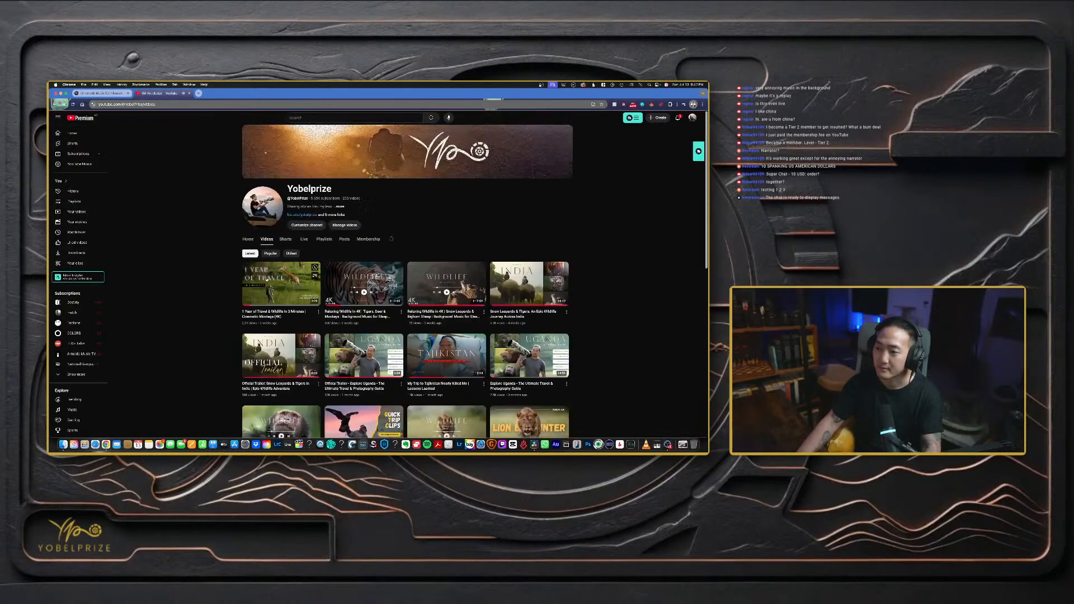
- Play part of the "Relaxing Wildlife in 4K | Tigers, Deer & Monkeys" video, skipping within it, and close the YouTube tab
left_click(352, 293)
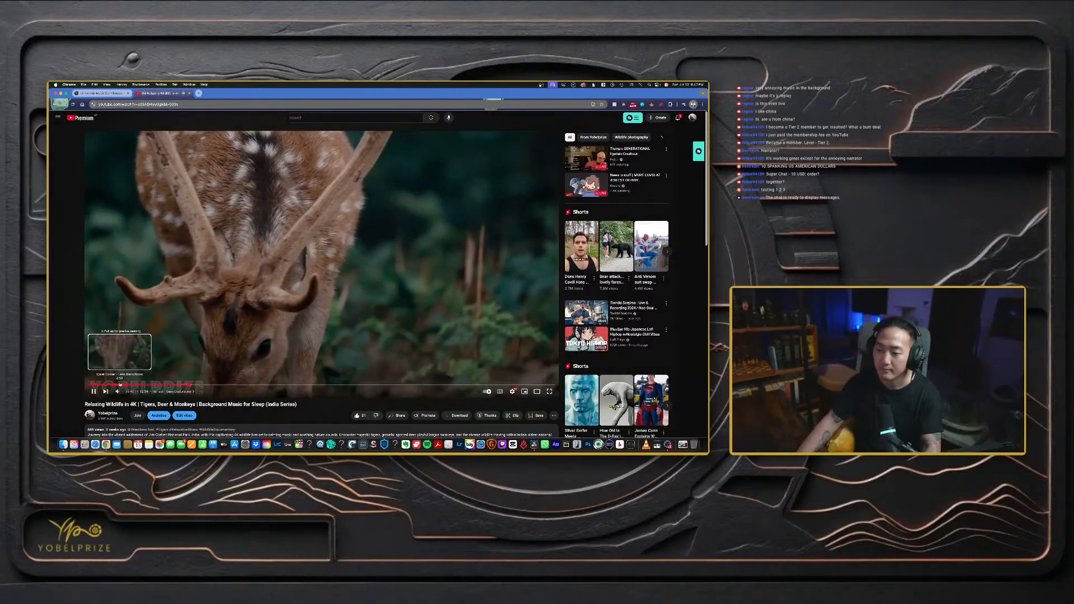
left_click(119, 384)
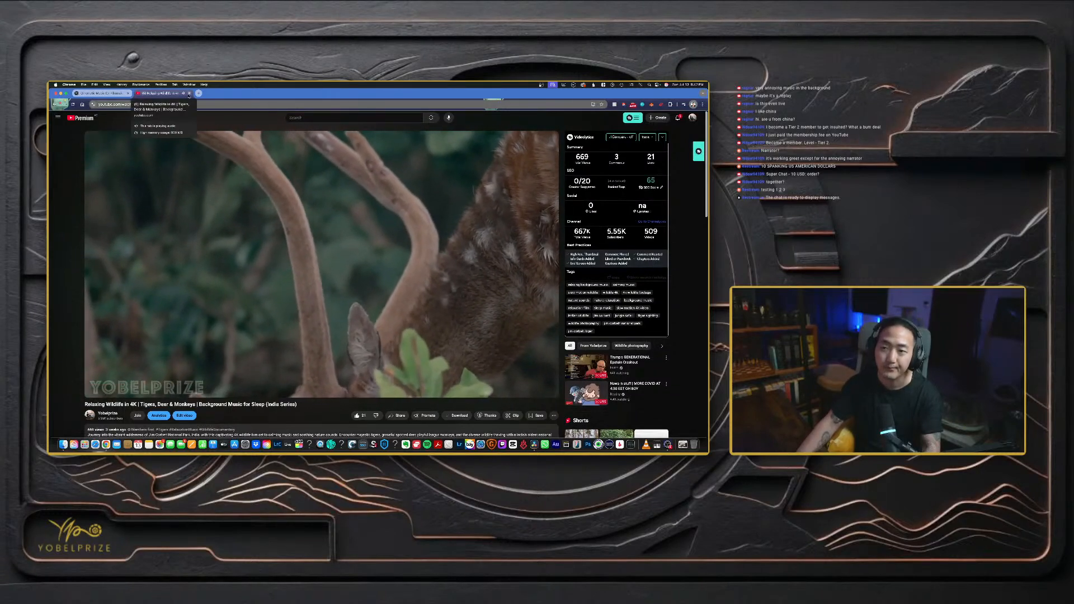
left_click(189, 93)
- Preview the track listed directly below Magnum Opus while looking through the rest of the For All Time album, and pause it
scroll(614, 256, "down", 2)
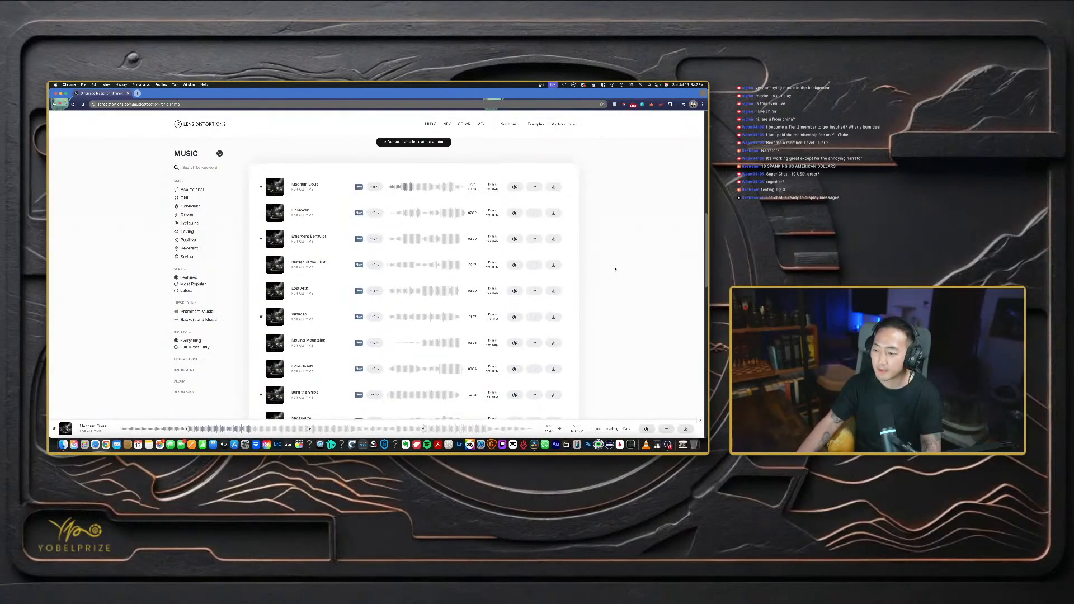
scroll(358, 228, "up", 1)
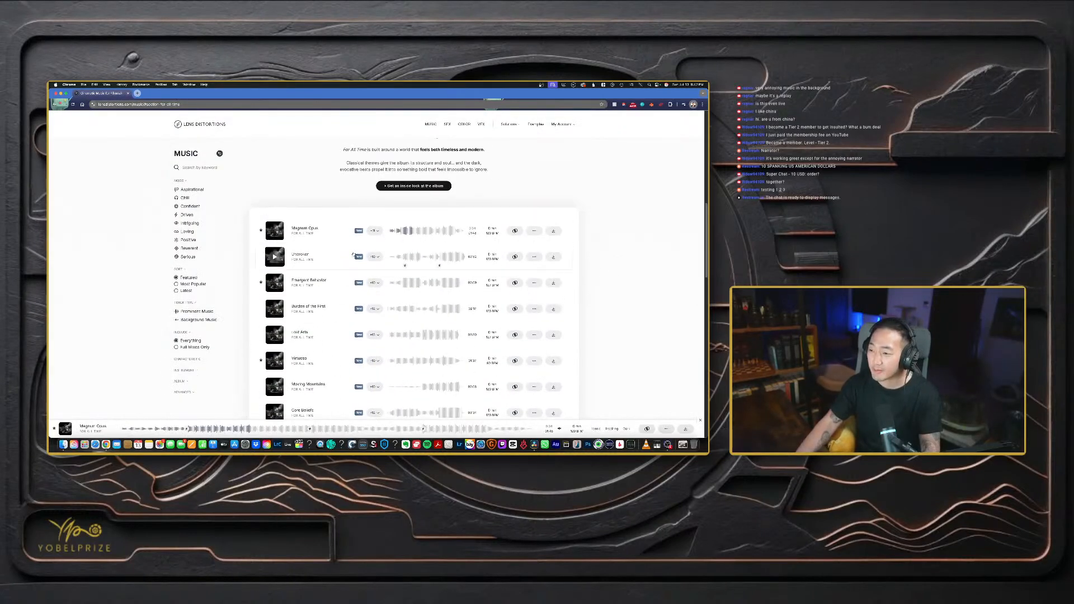
scroll(283, 257, "up", 3)
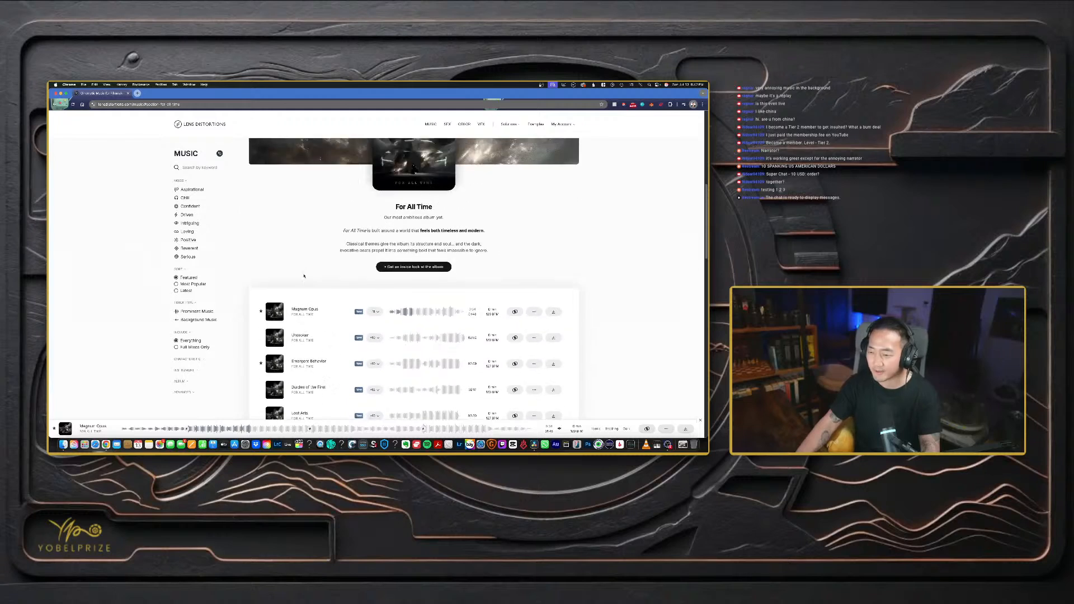
left_click(274, 338)
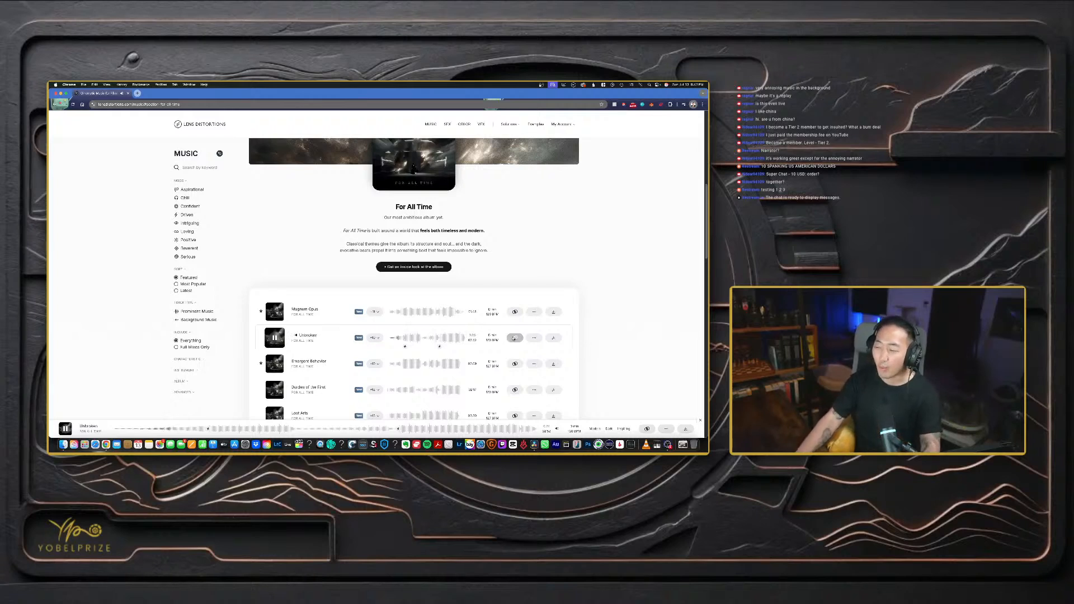
scroll(363, 347, "down", 3)
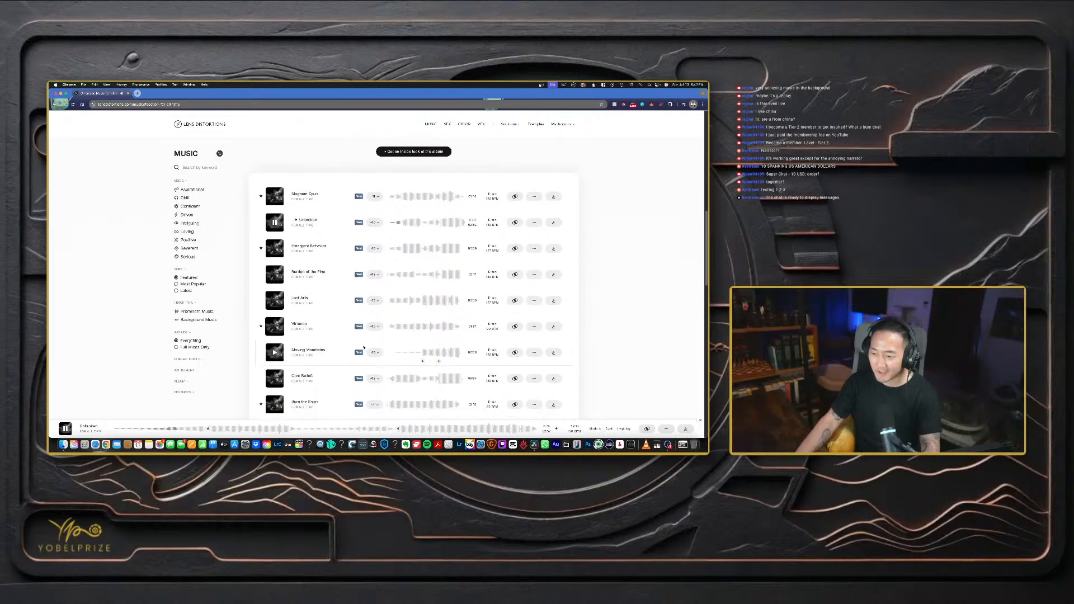
scroll(347, 348, "down", 3)
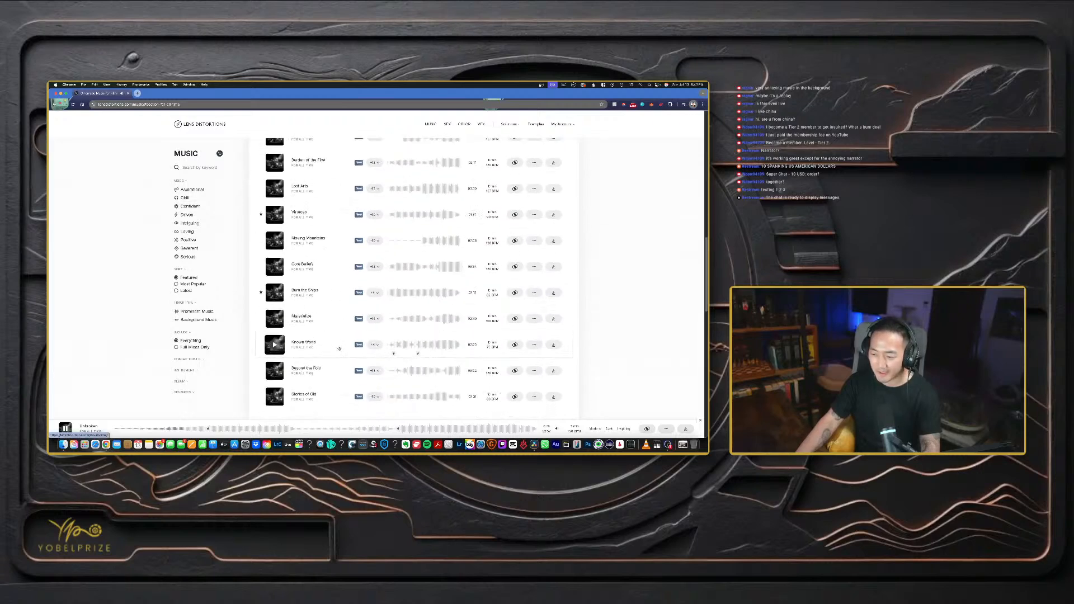
scroll(339, 349, "up", 6)
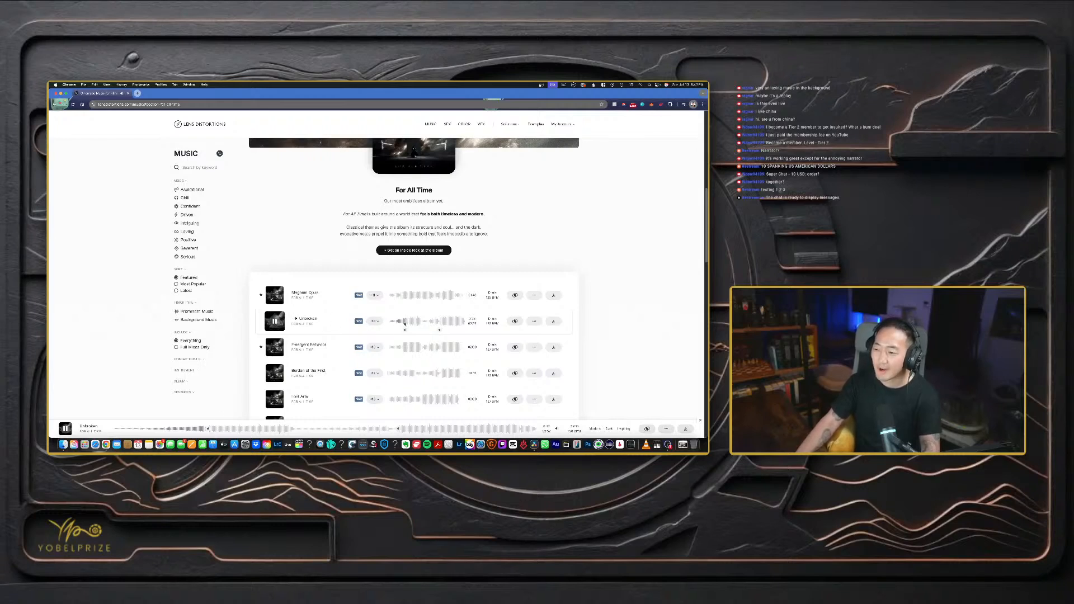
left_click(274, 321)
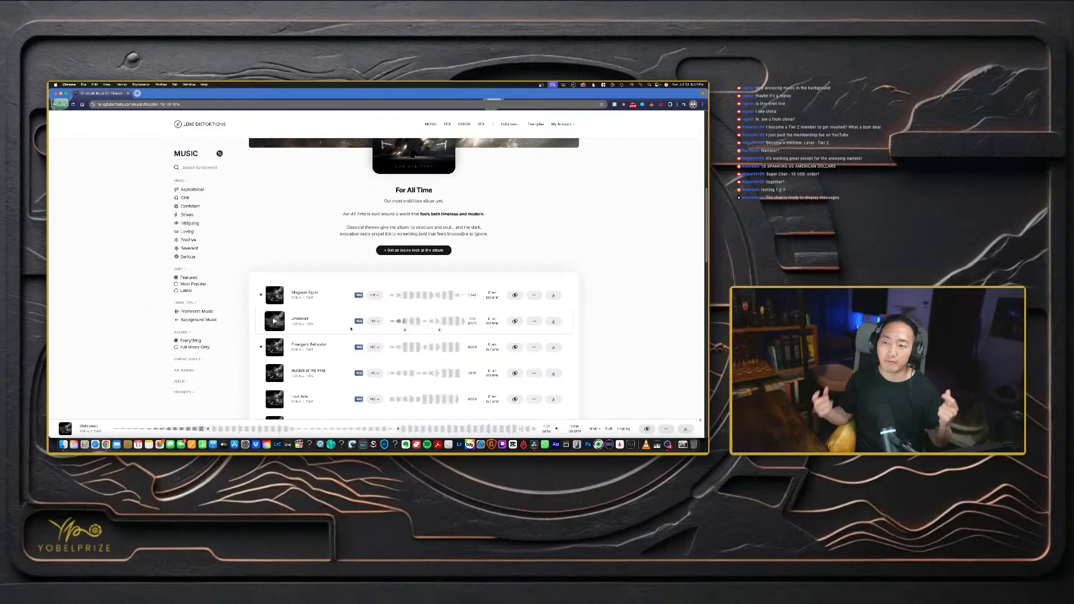
- Resume the track below Magnum Opus, lower the player's volume slightly, listen through its build-up, and pause it
left_click(403, 323)
left_click(400, 326)
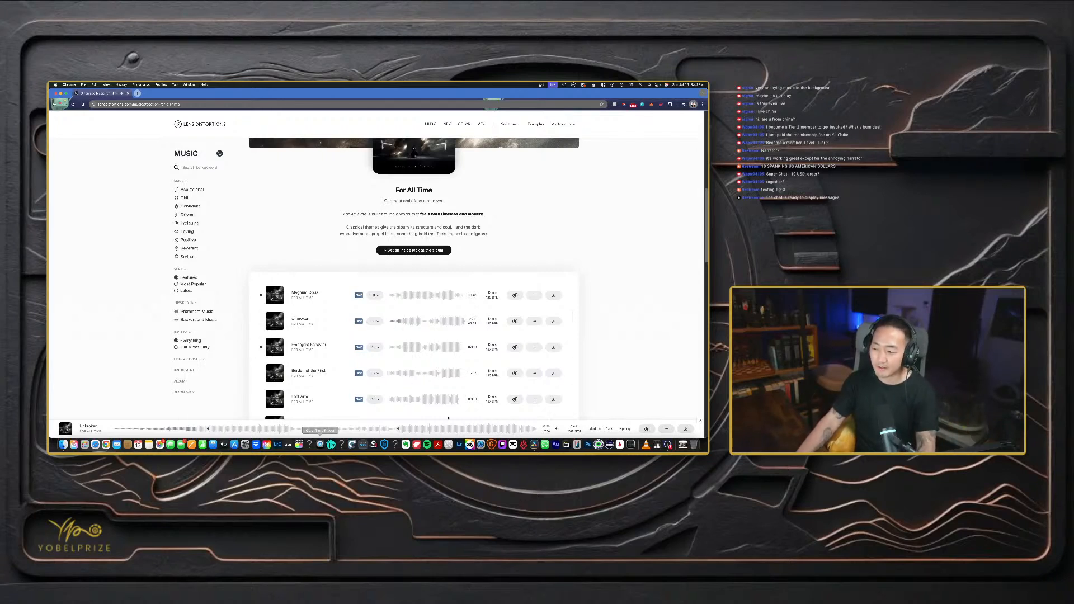
mouse_move(557, 431)
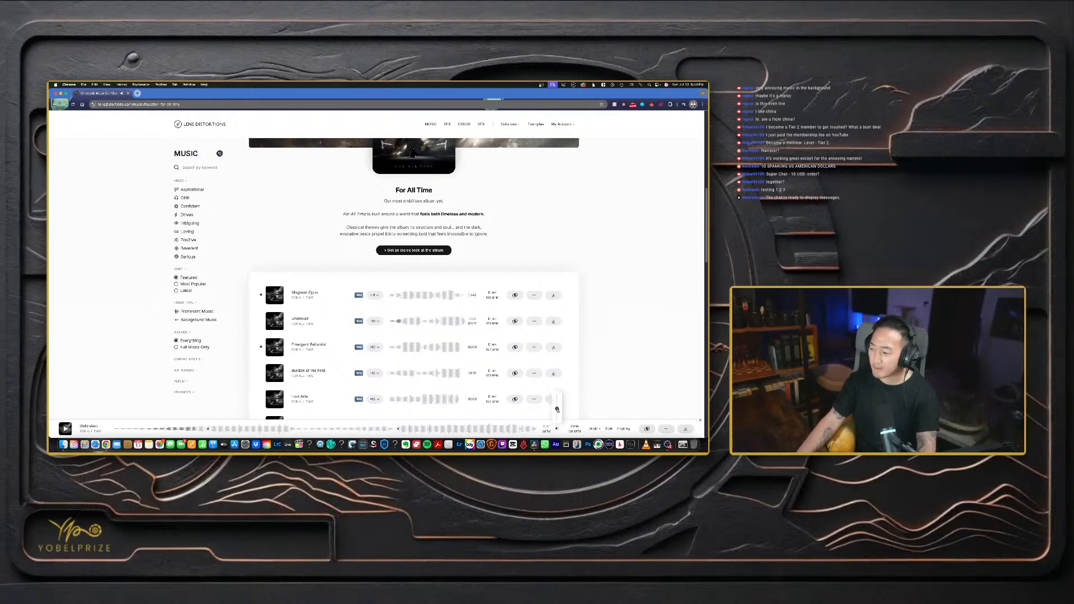
scroll(425, 336, "down", 3)
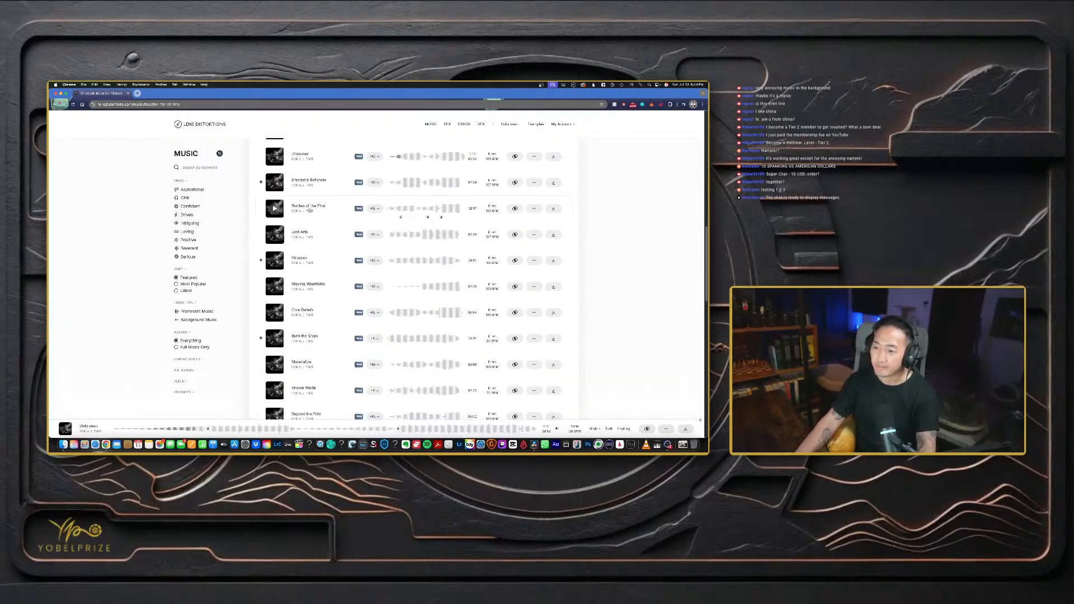
left_click(274, 202)
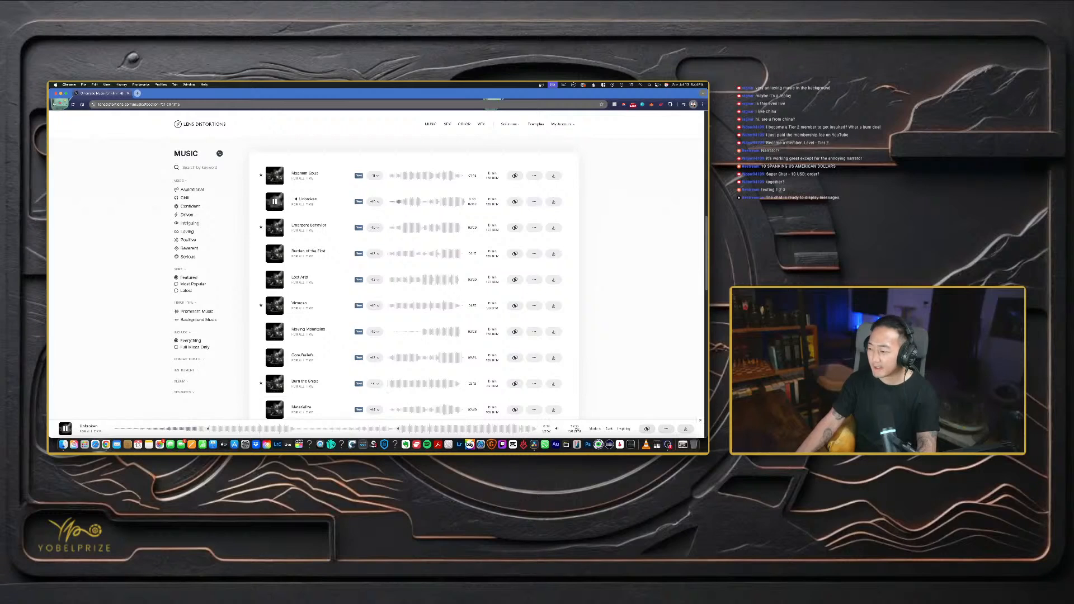
mouse_move(558, 430)
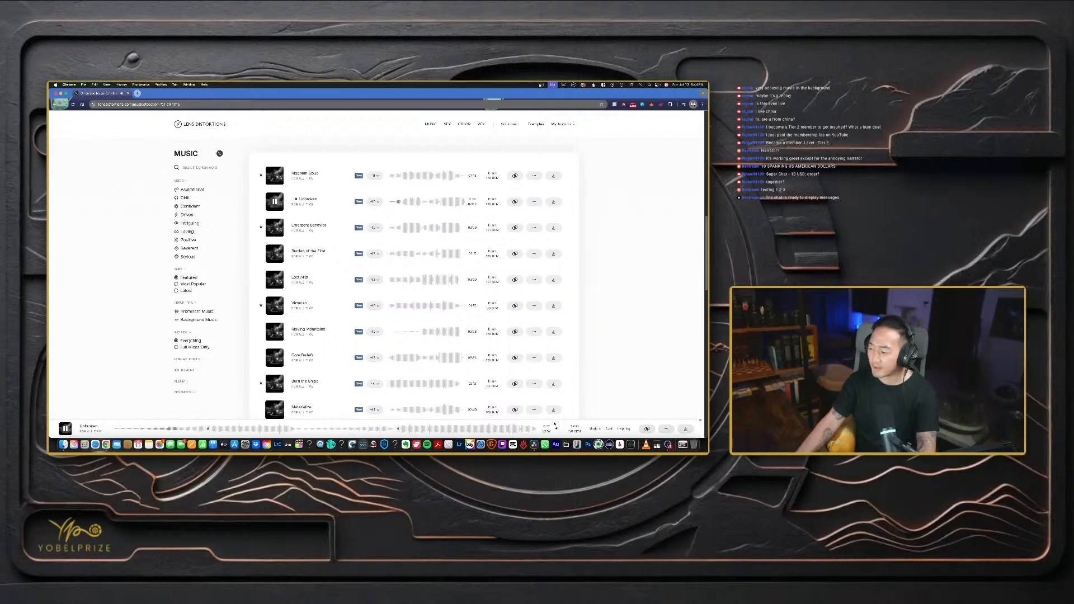
left_click_drag(558, 413, 557, 416)
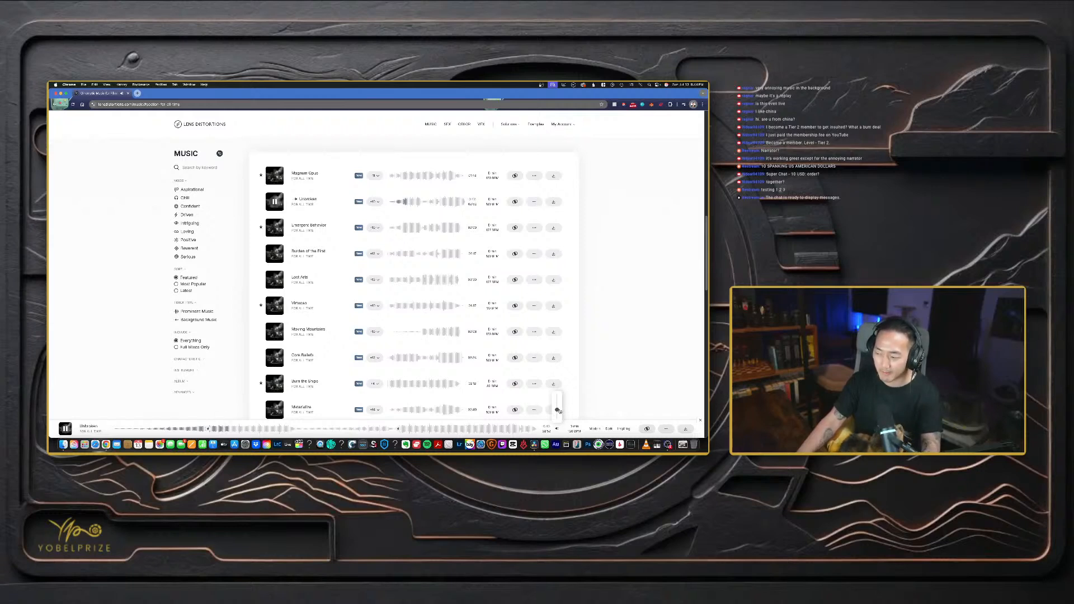
left_click_drag(558, 410, 558, 412)
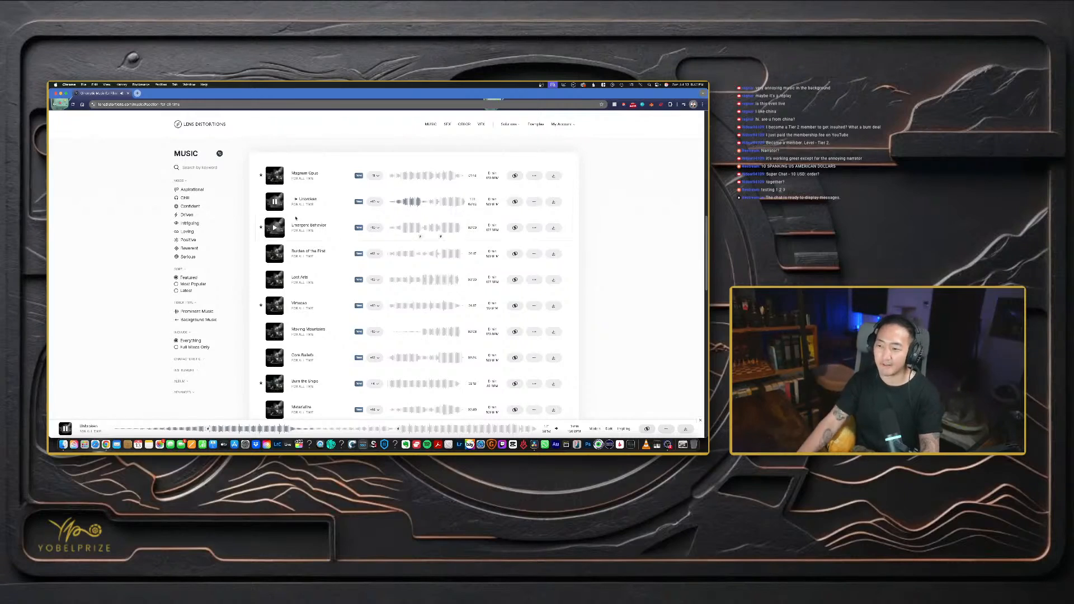
left_click(275, 202)
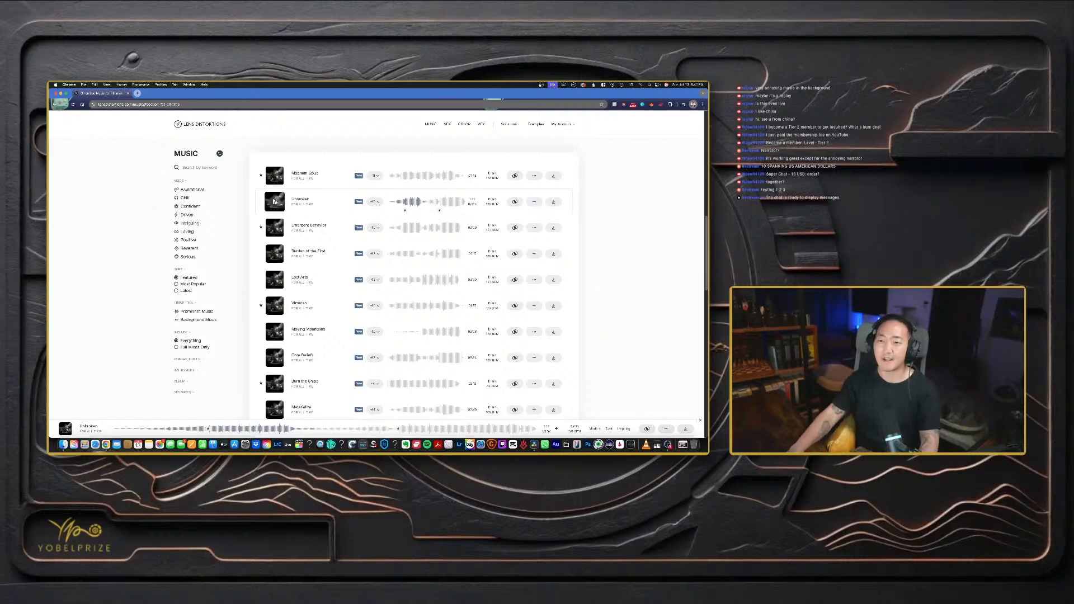
- Switch to DaVinci Resolve and review the Mongolia timeline's camel, sunlit snowfield, eagle hunter and ice-drilling footage
key("super+Tab")
key("super+Tab")
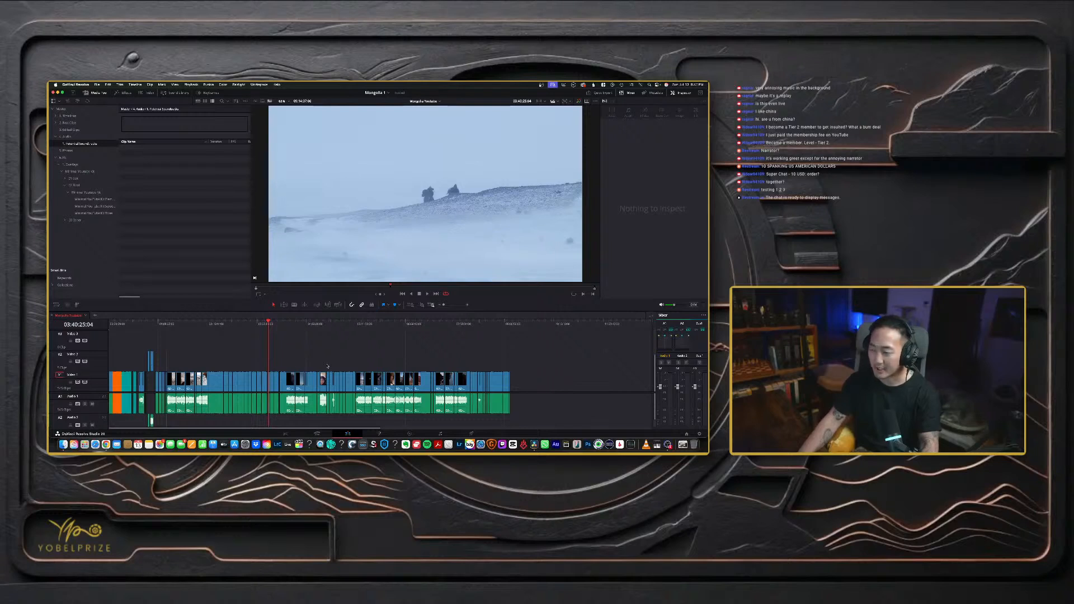
left_click(132, 329)
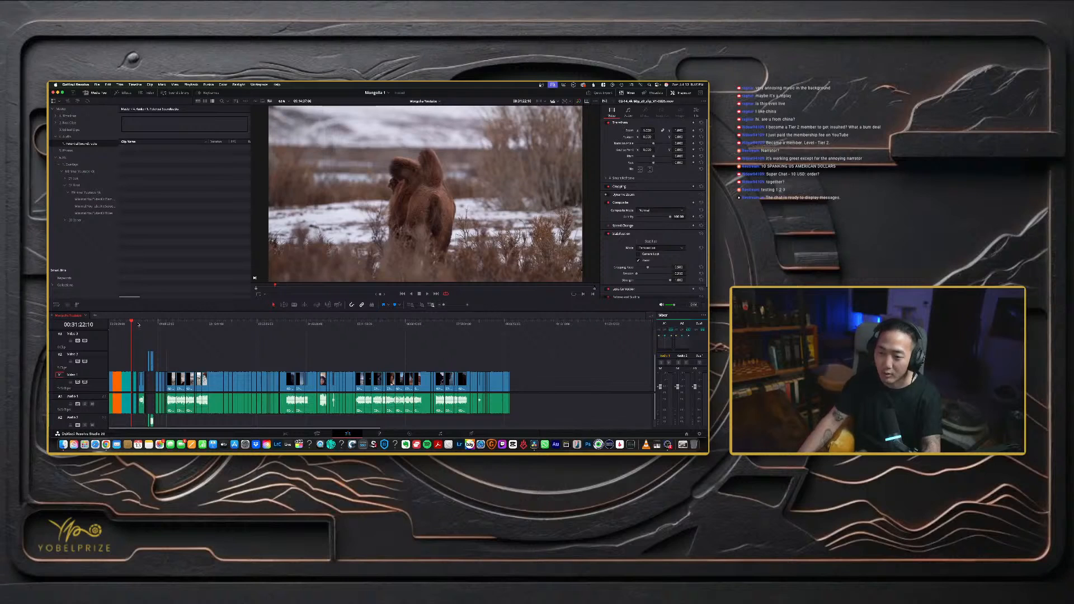
left_click(243, 324)
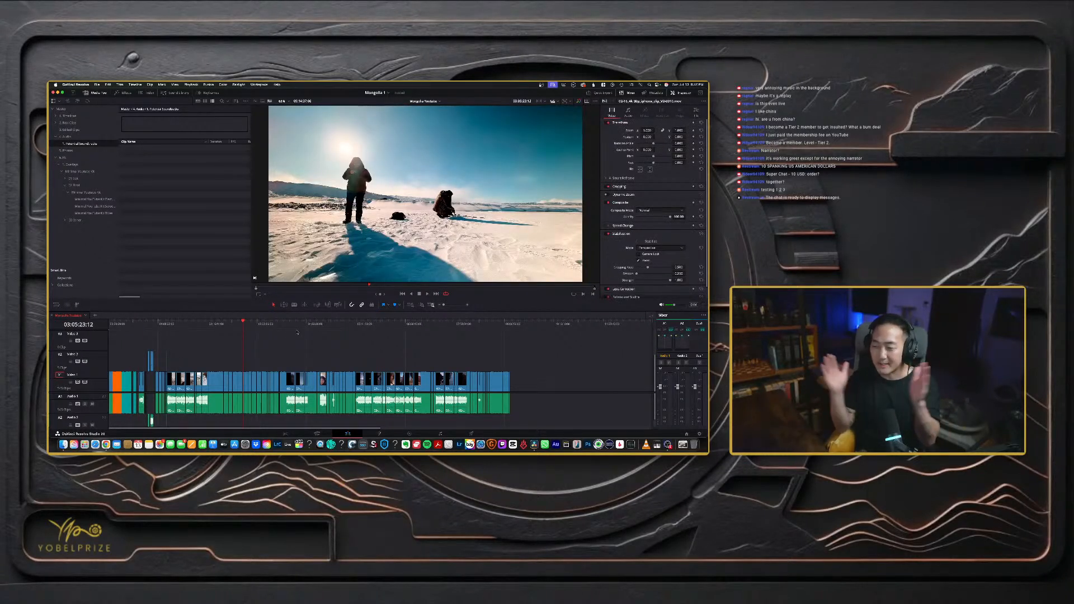
left_click(250, 325)
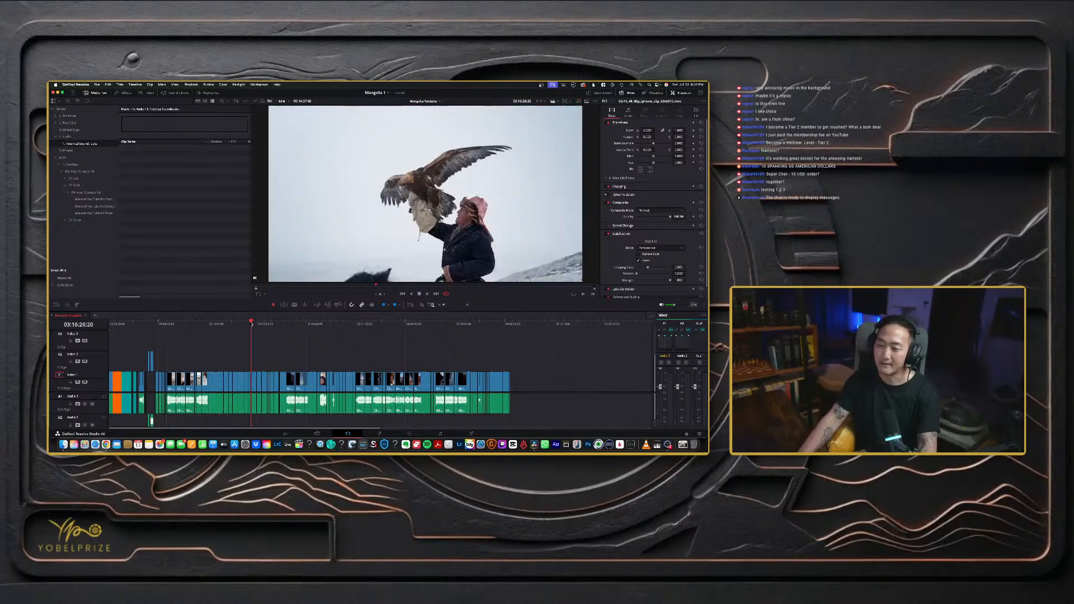
left_click(255, 325)
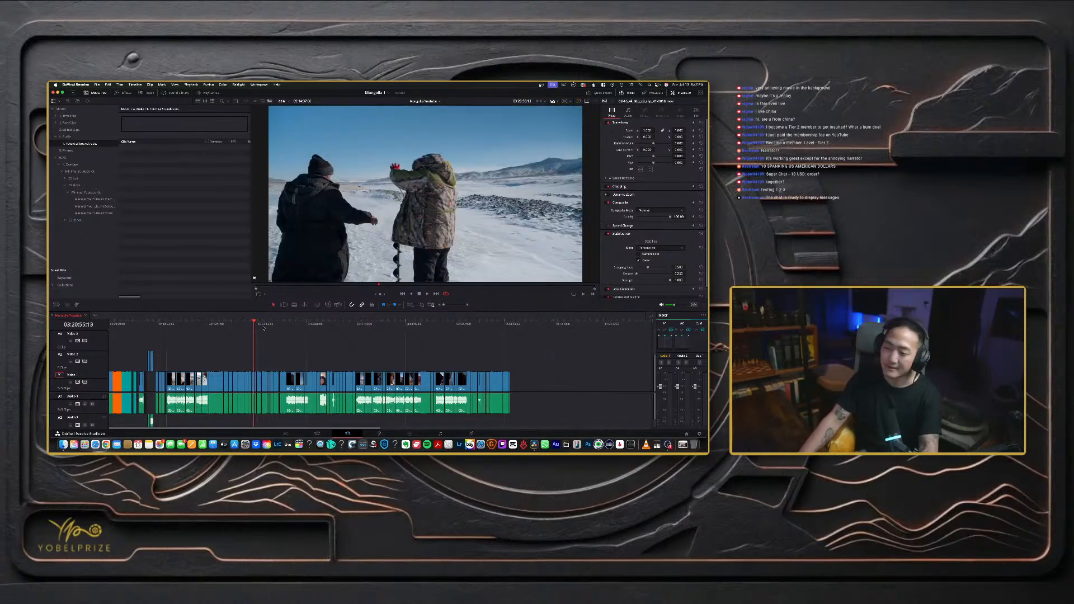
- Review the middle of the timeline, from the eagle on the snowy ground through the yaks to the carpeted home interior
left_click(263, 325)
left_click(268, 325)
left_click(282, 325)
left_click(290, 325)
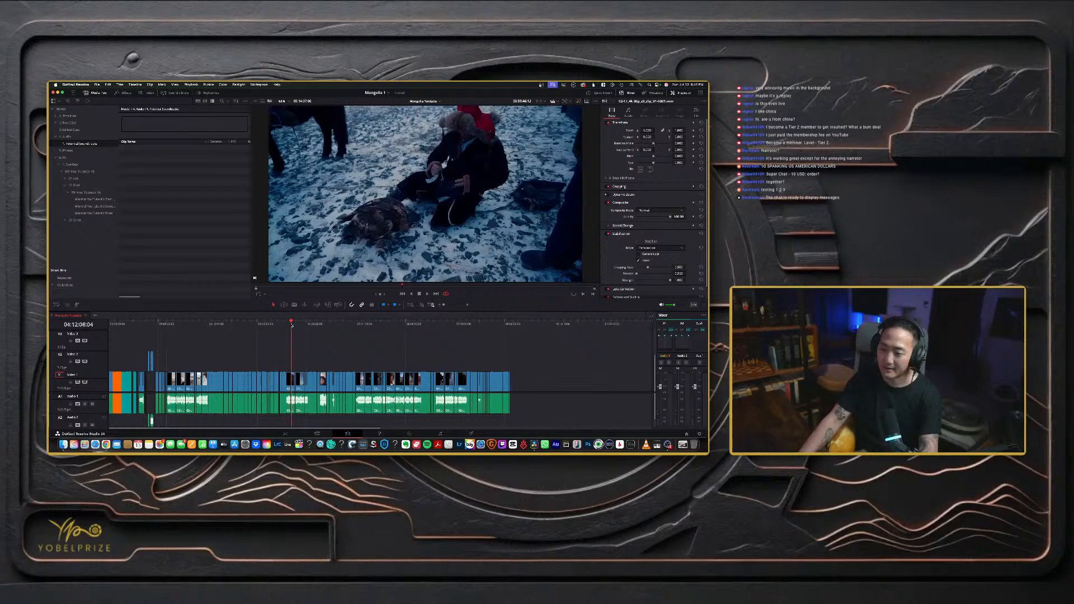
left_click(311, 325)
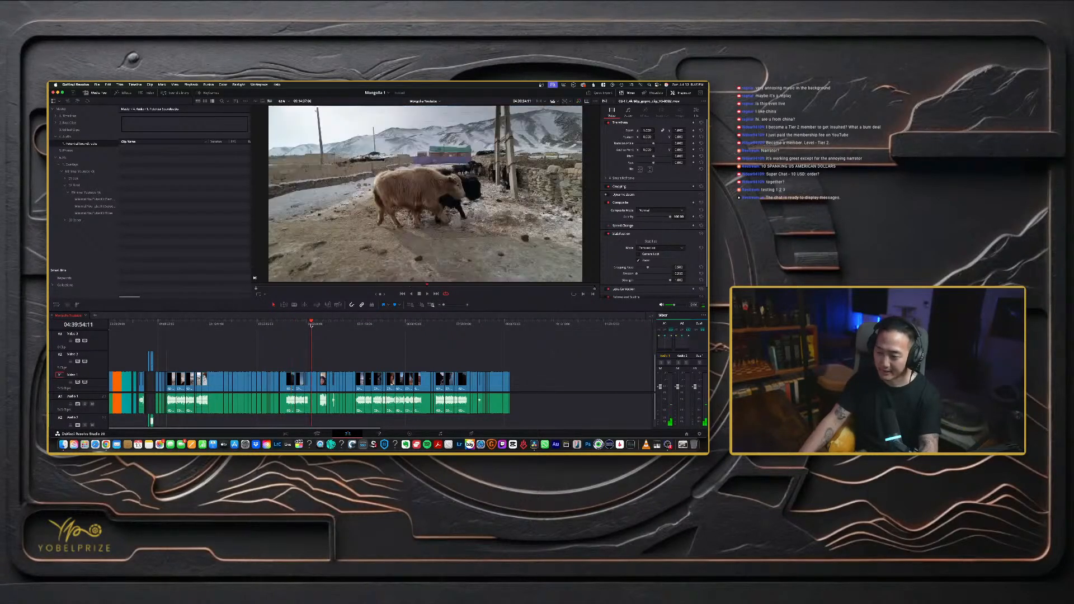
left_click(318, 325)
left_click(322, 325)
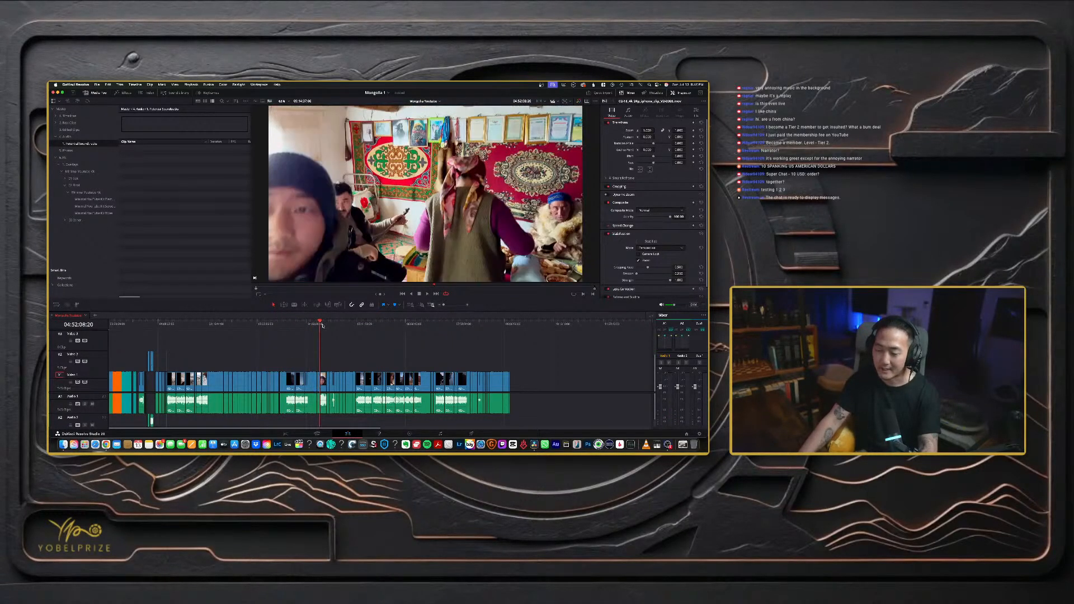
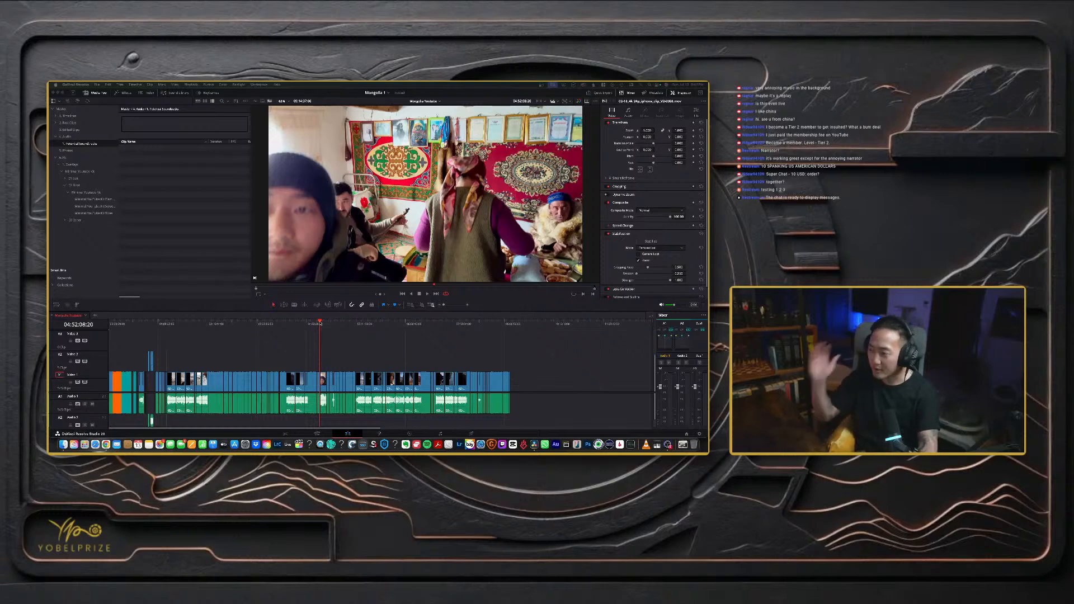
- Scrub ahead to the hooded eagle close-up, back to the mountain hike, and on to the indoor party footage
left_click(320, 324)
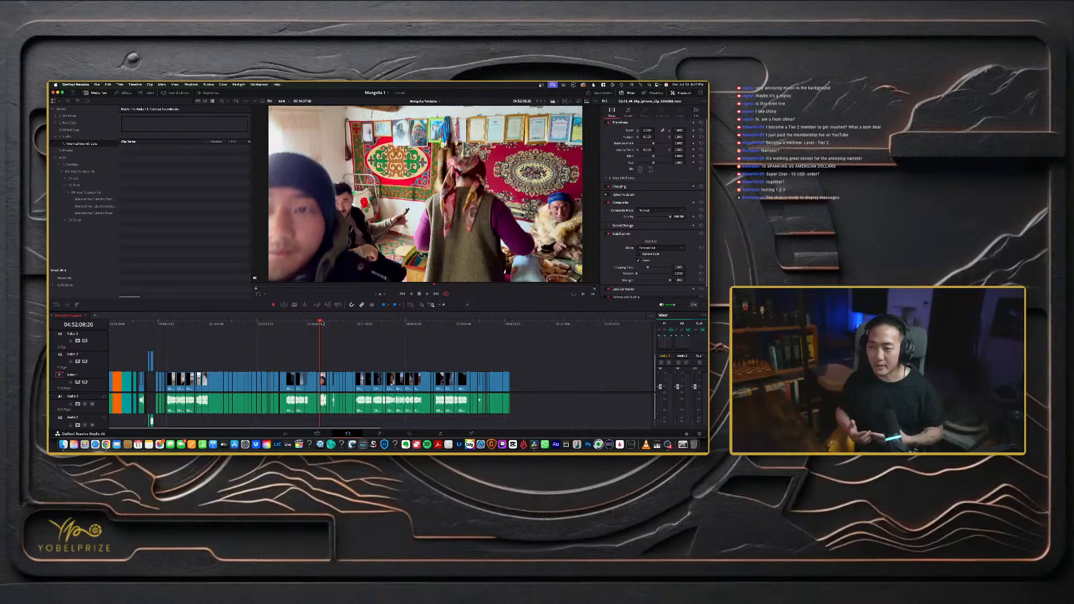
left_click_drag(322, 323, 379, 329)
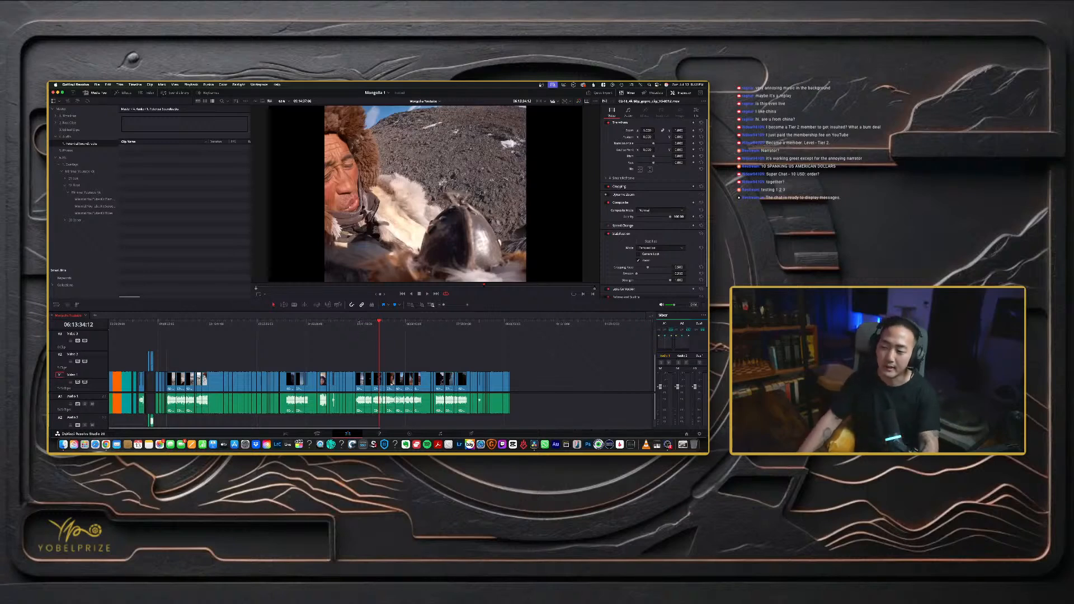
left_click_drag(379, 322, 211, 326)
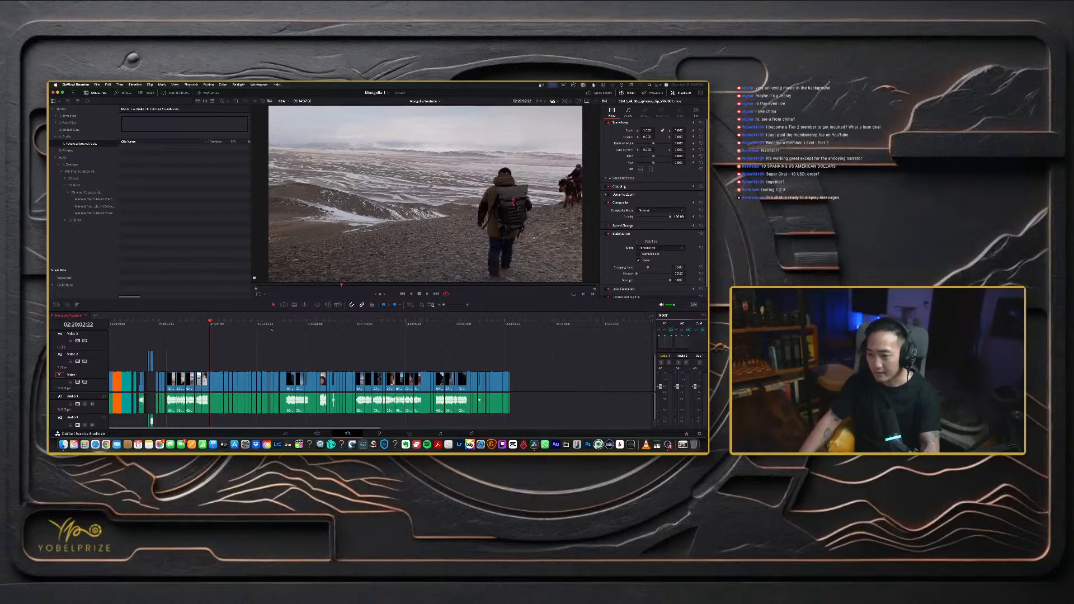
left_click(271, 324)
left_click(273, 325)
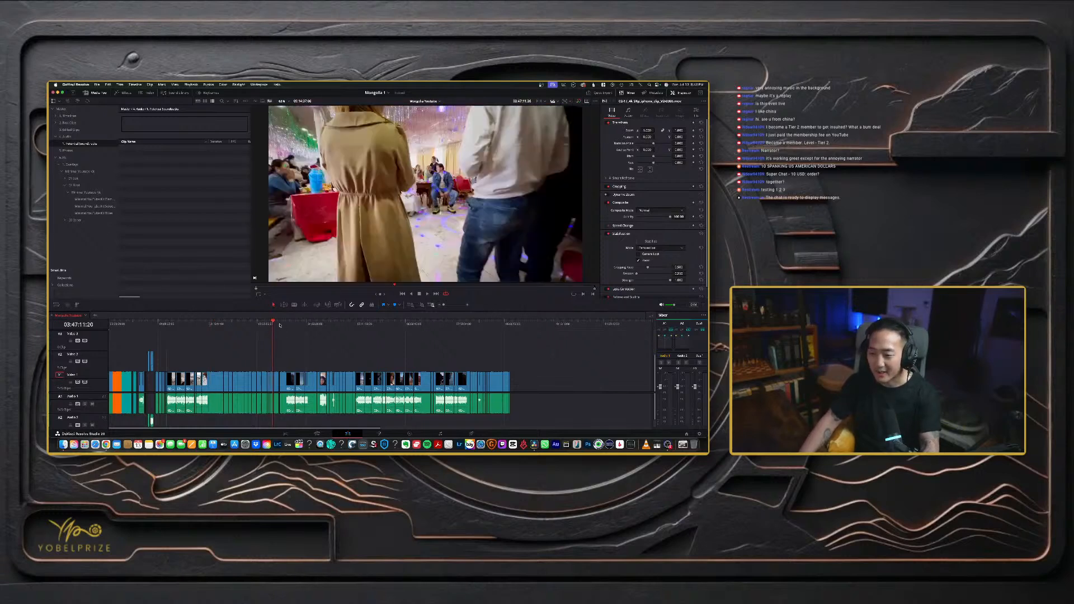
- Review the timeline's party table, rocky mountain hike and carpeted home interior footage
left_click(279, 324)
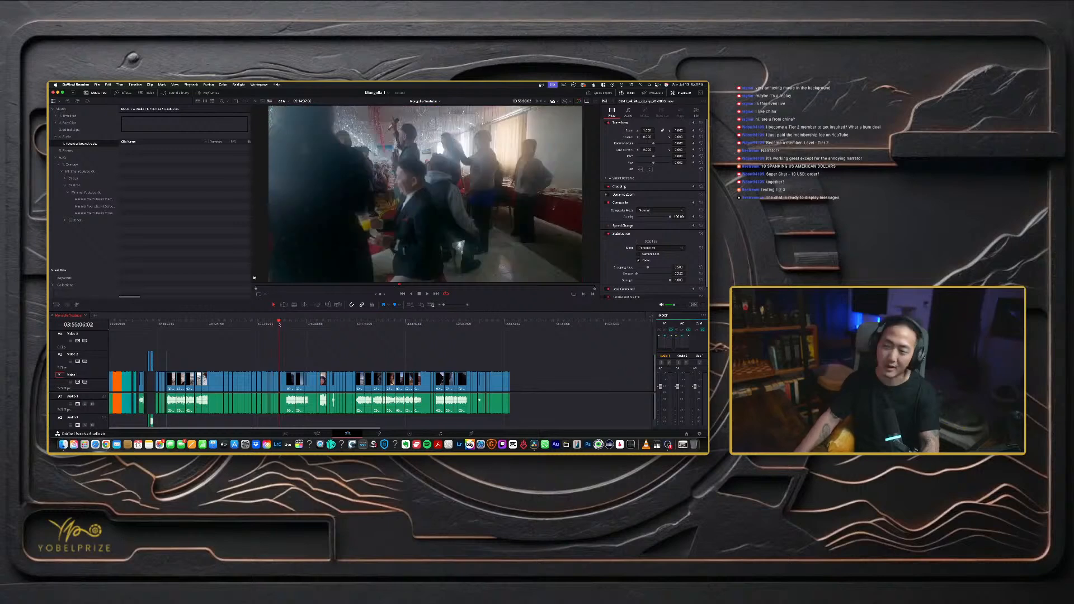
left_click(272, 323)
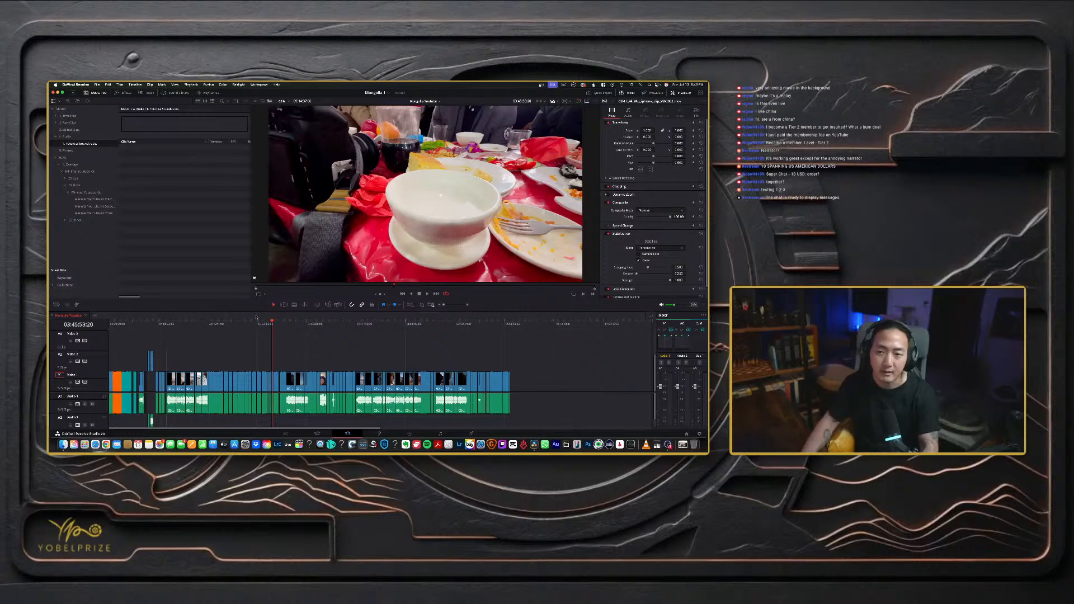
left_click_drag(158, 323, 407, 323)
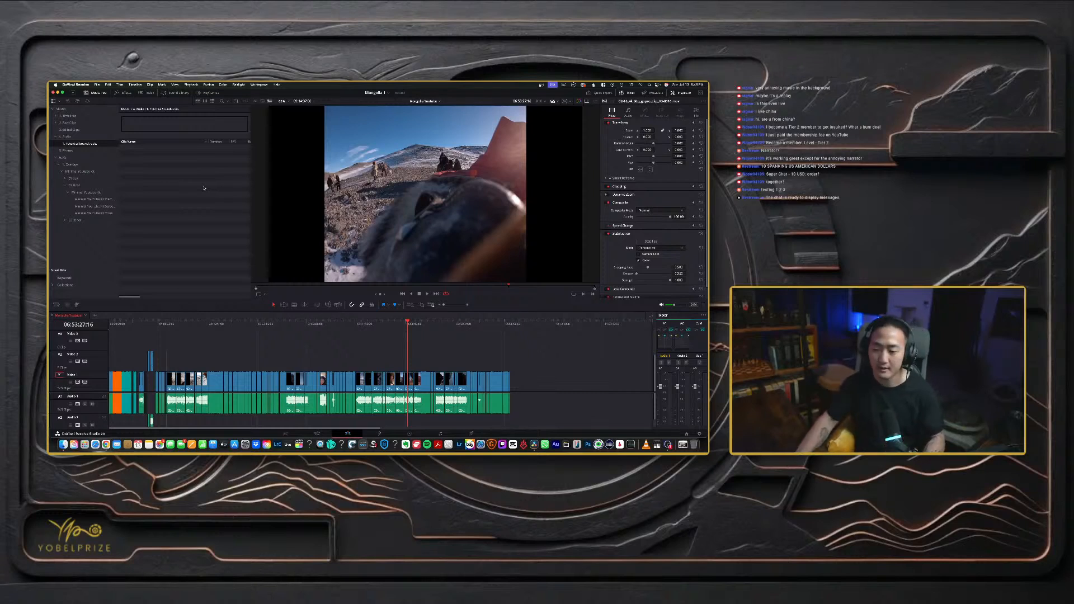
left_click(321, 325)
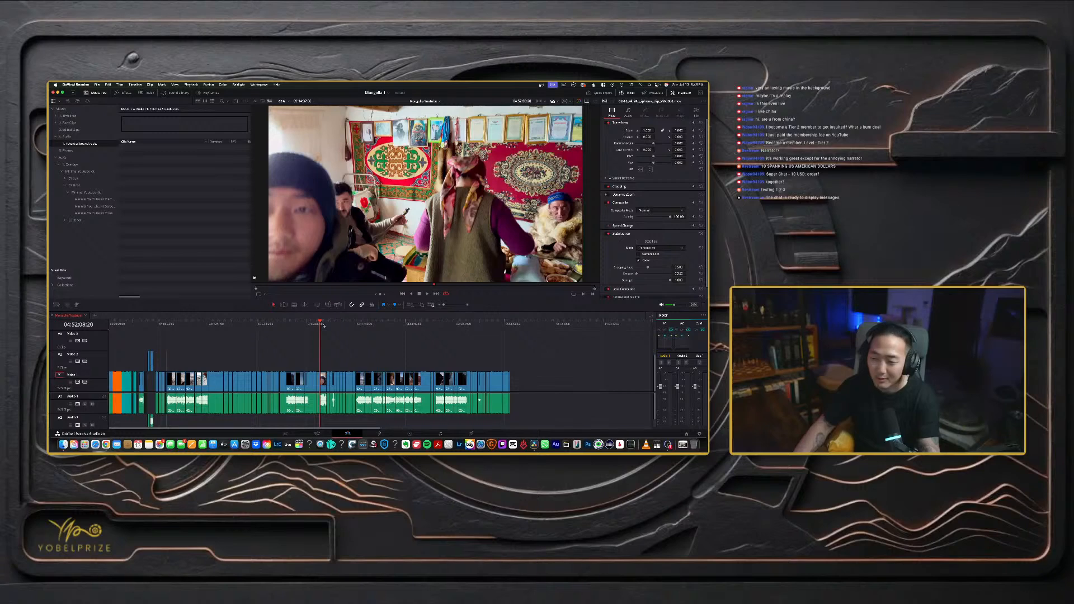
left_click_drag(323, 325, 326, 321)
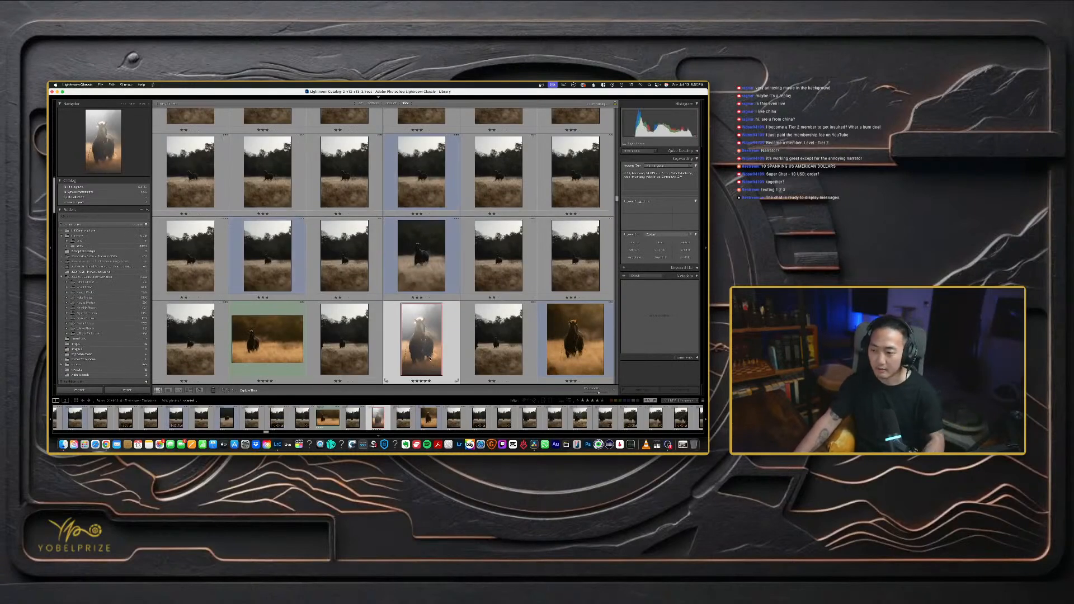
- Browse the horse photos in Lightroom Classic, select the sunlit tree shot, and filter the library to four stars and above
scroll(420, 345, "up", 15)
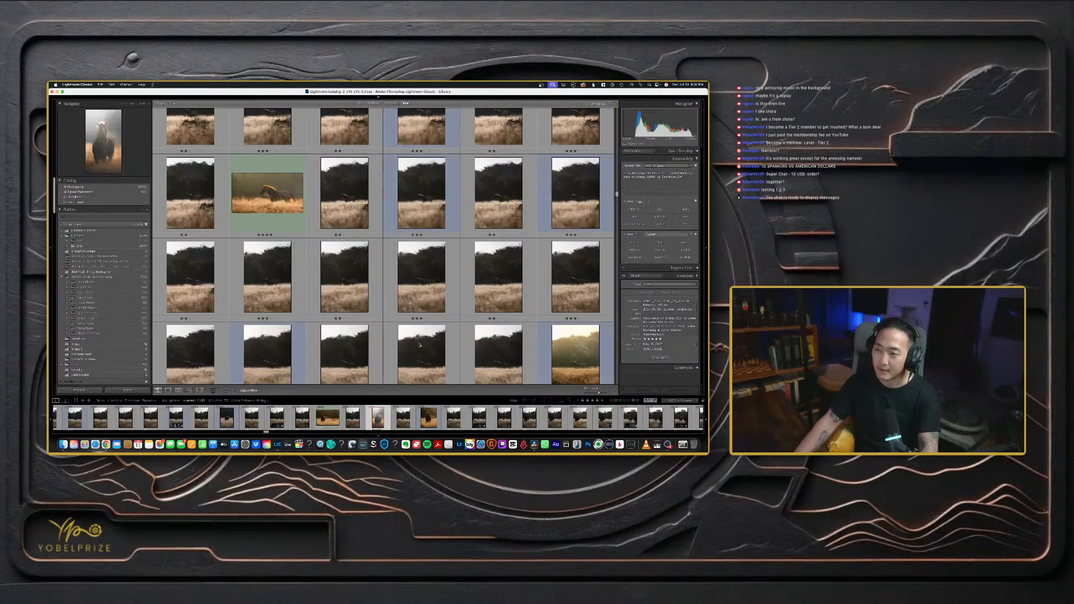
scroll(412, 335, "down", 1)
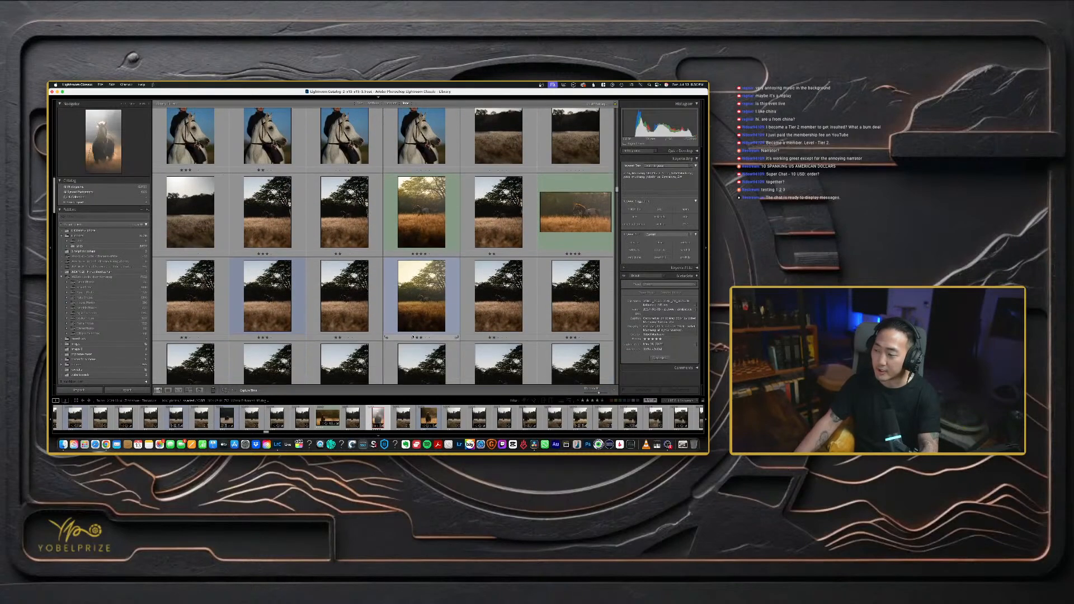
left_click(421, 215)
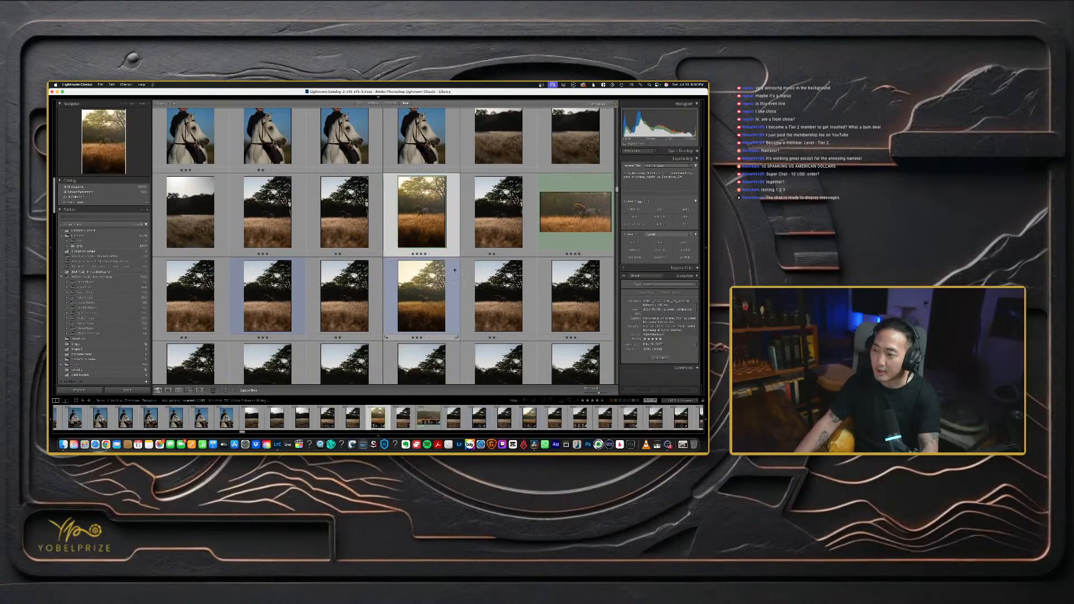
left_click(593, 400)
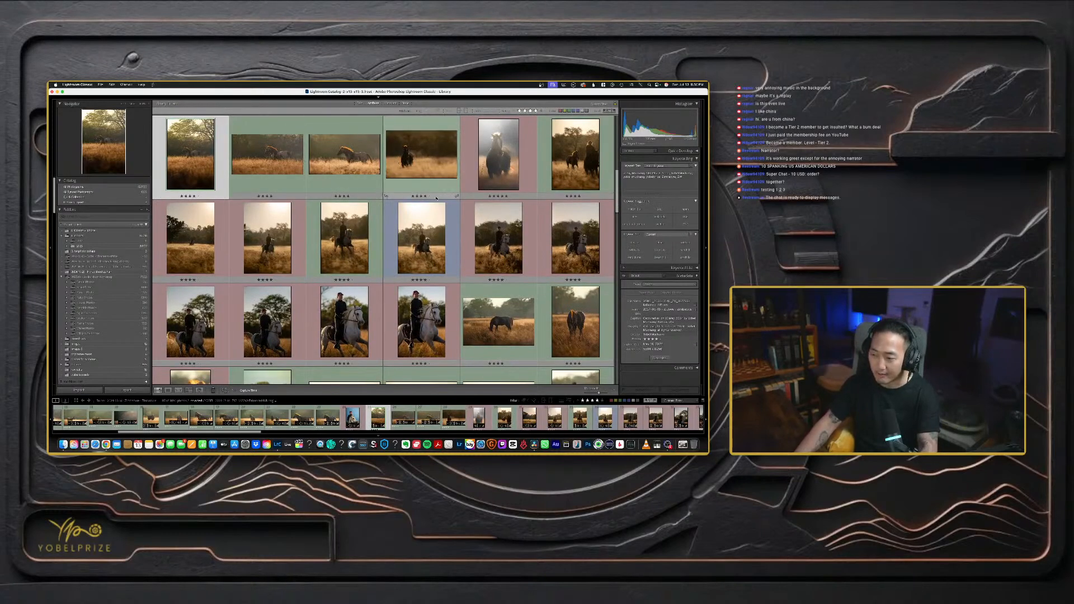
- Find the backlit portrait of the horse facing the camera among the filtered photos and open it in Develop
scroll(436, 199, "down", 3)
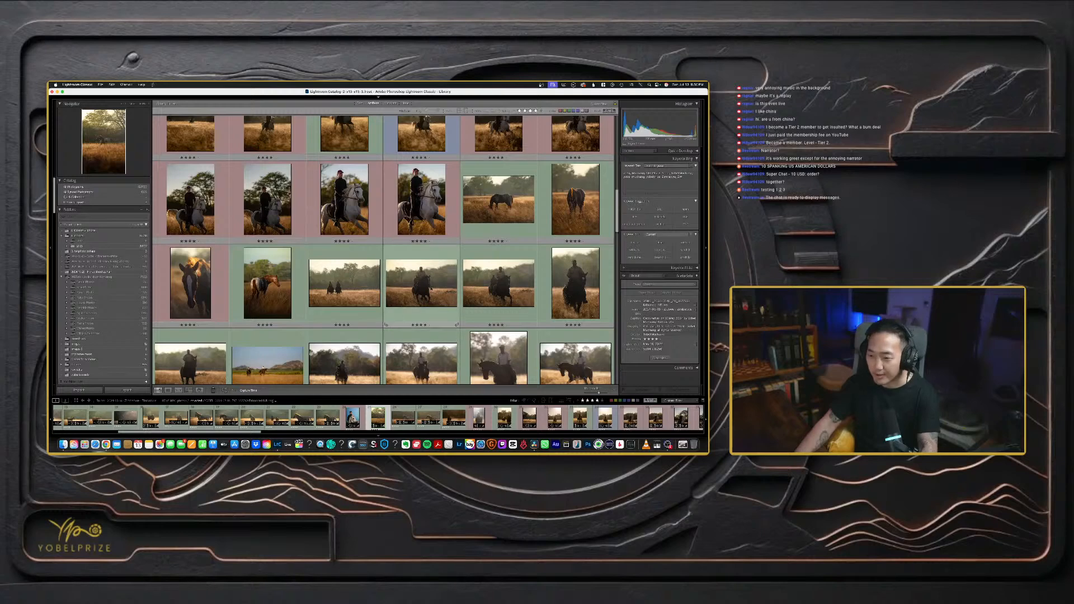
left_click(431, 288)
scroll(436, 289, "up", 8)
scroll(498, 282, "down", 1)
left_click(498, 280)
key("d")
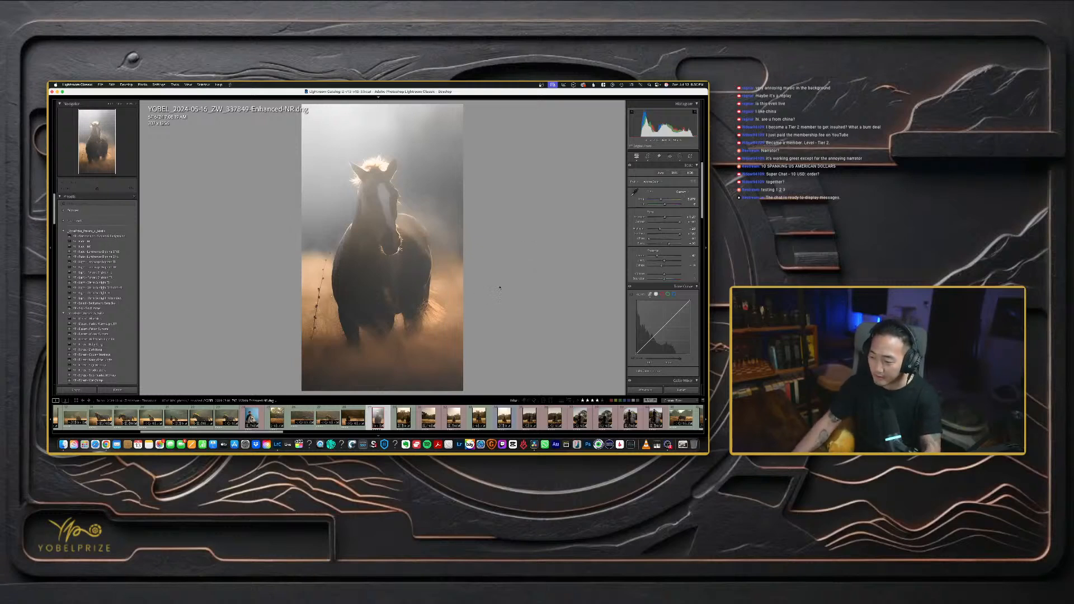
- Compare the backlit horse portrait with its unedited original, and view the edited version full screen
key("backslash")
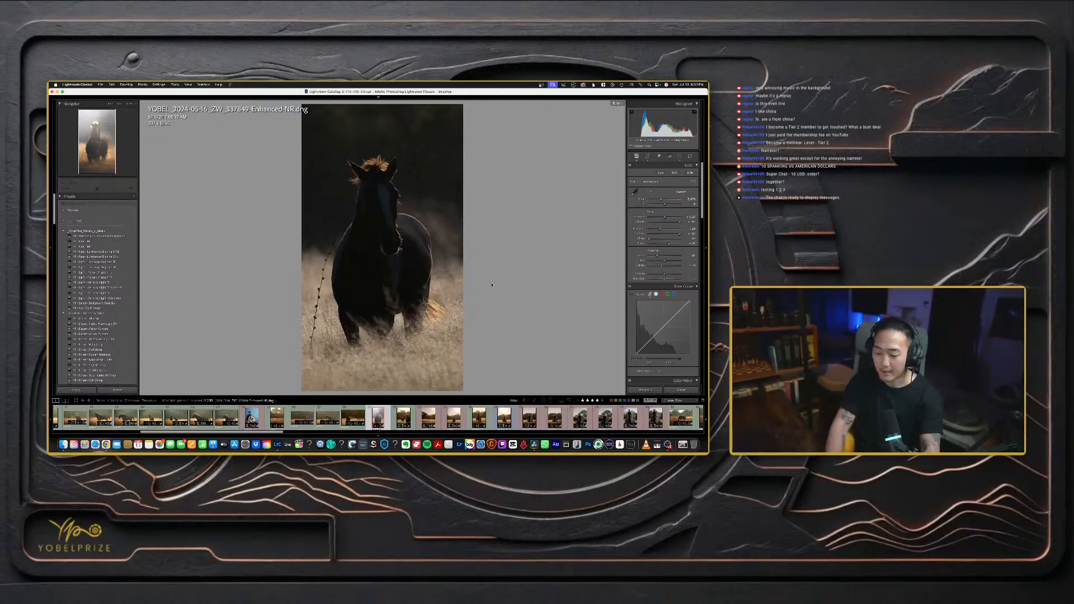
key("backslash")
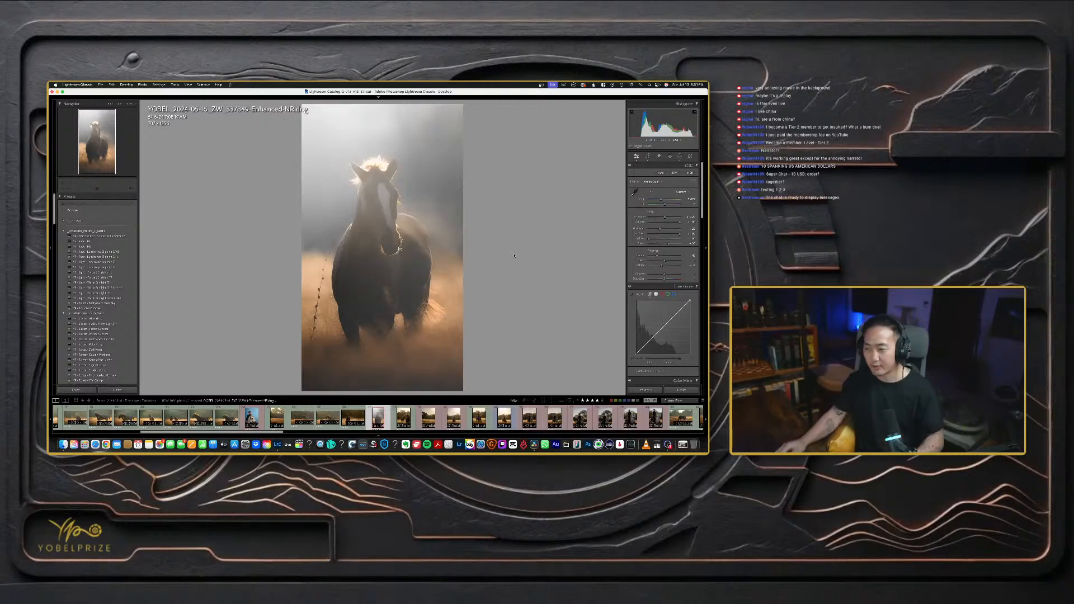
key("backslash")
key("f")
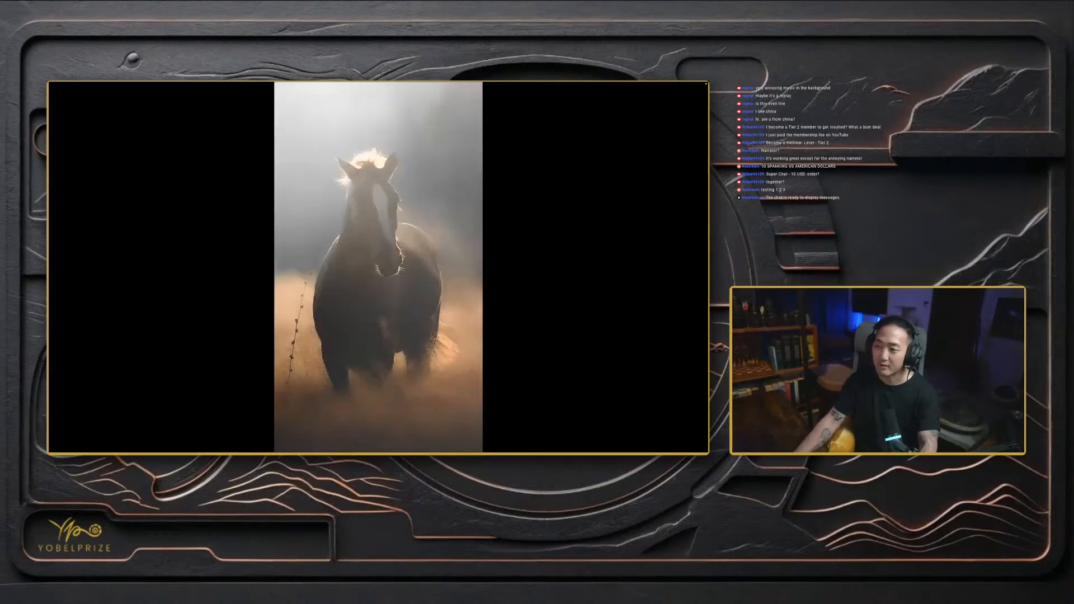
key("Escape")
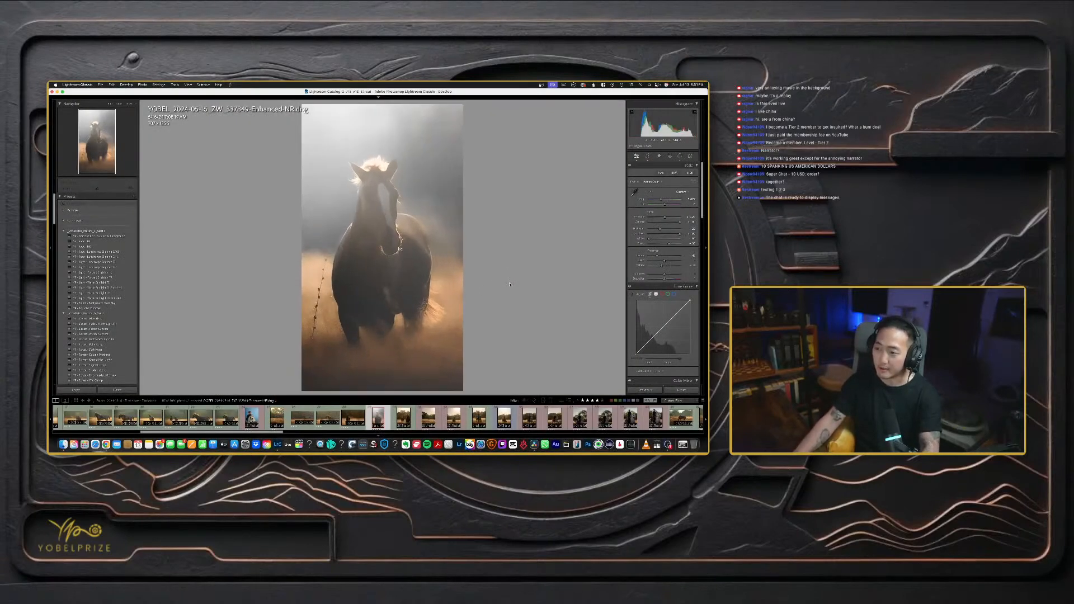
key("backslash")
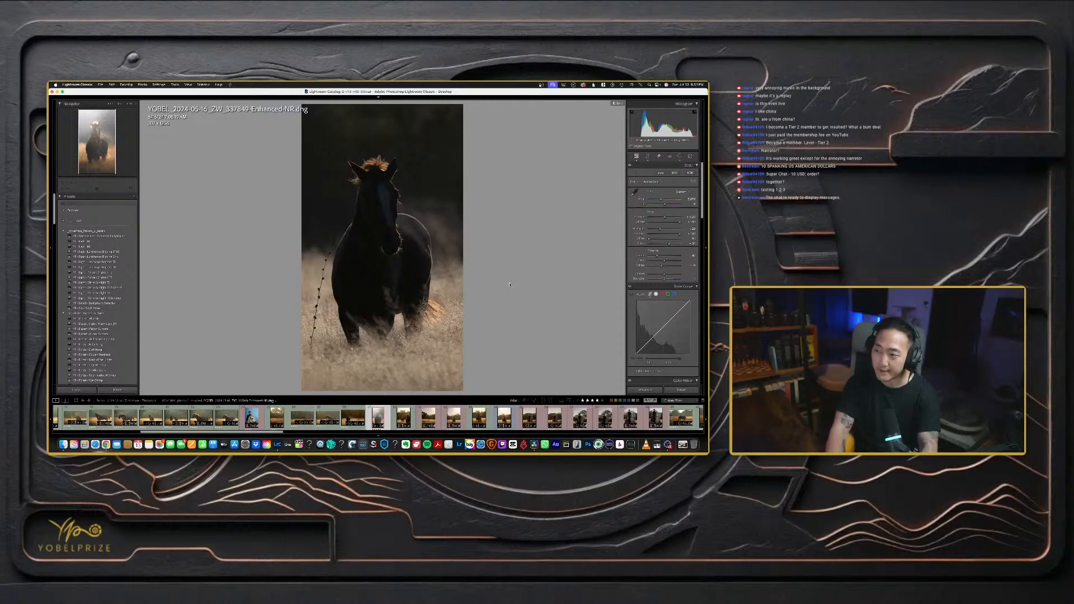
key("backslash")
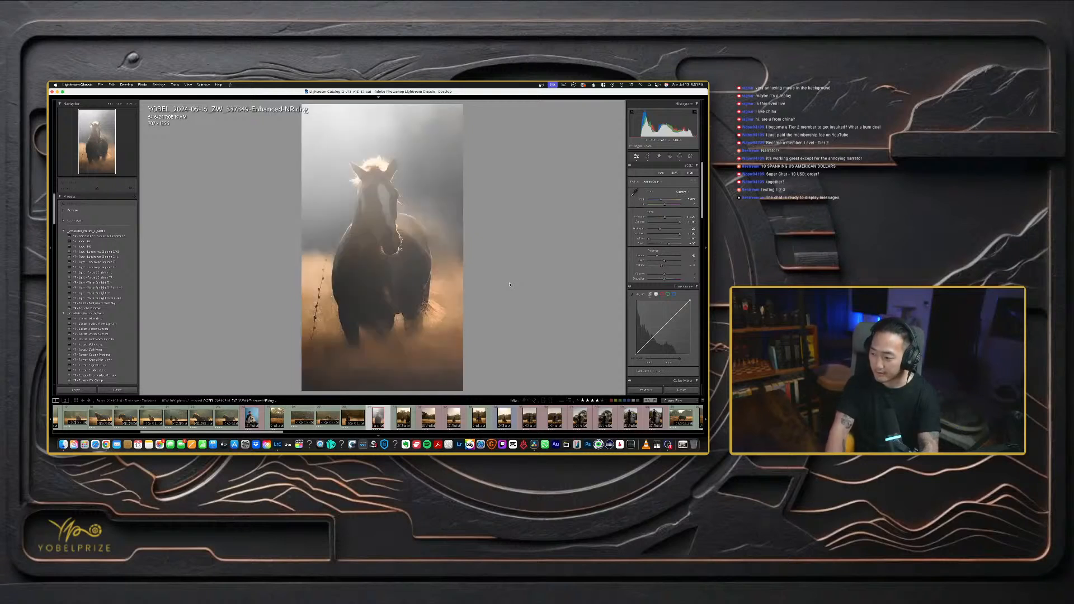
- Try a five-star filter, restore the four-star filter, and return to the photo grid
left_click(603, 401)
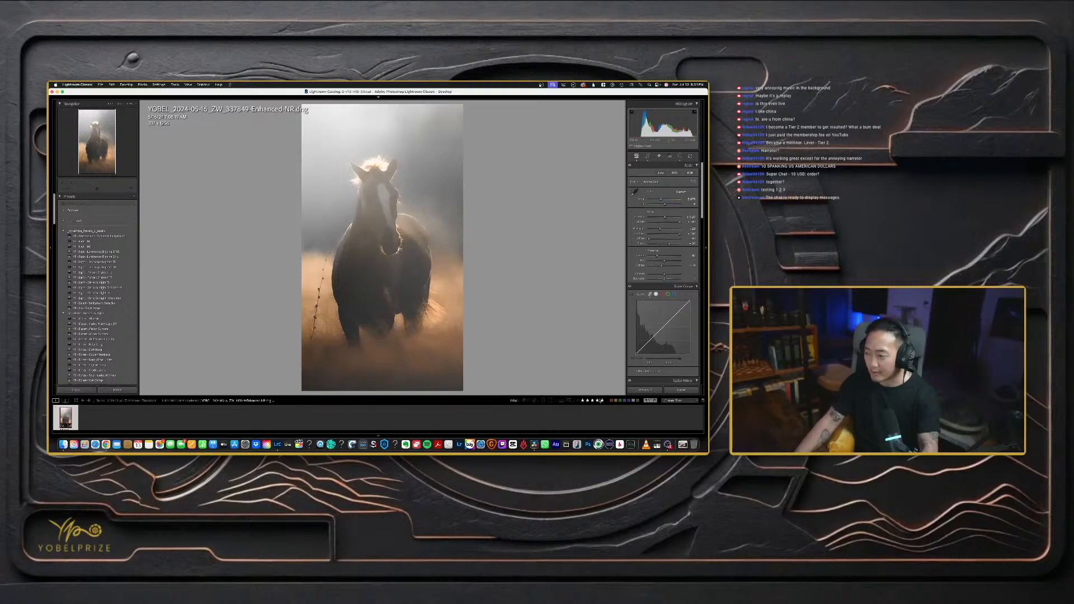
left_click(598, 400)
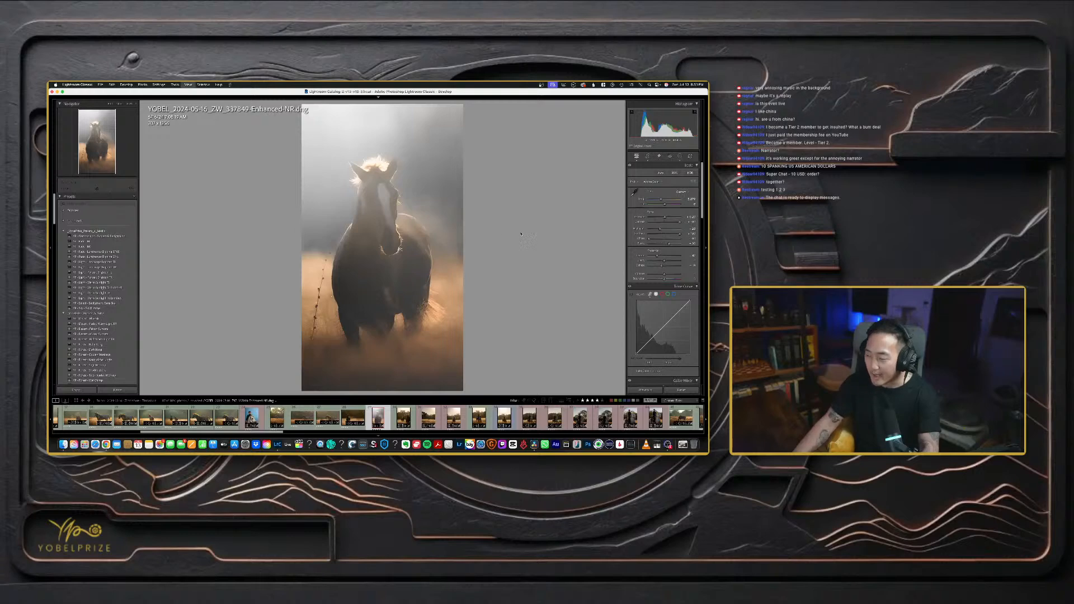
key("g")
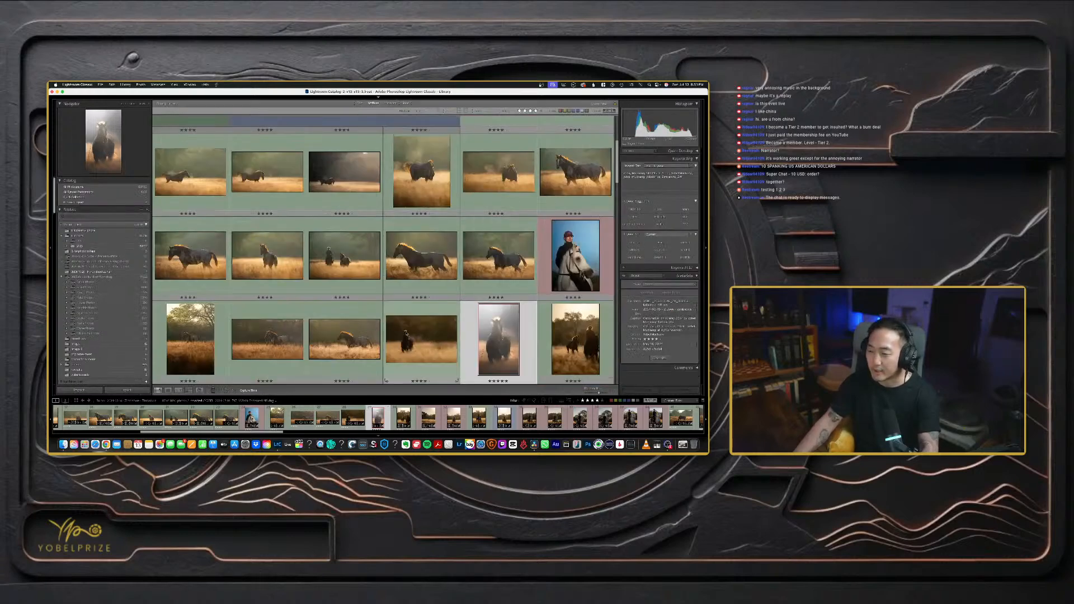
scroll(406, 335, "down", 1)
scroll(424, 331, "up", 1)
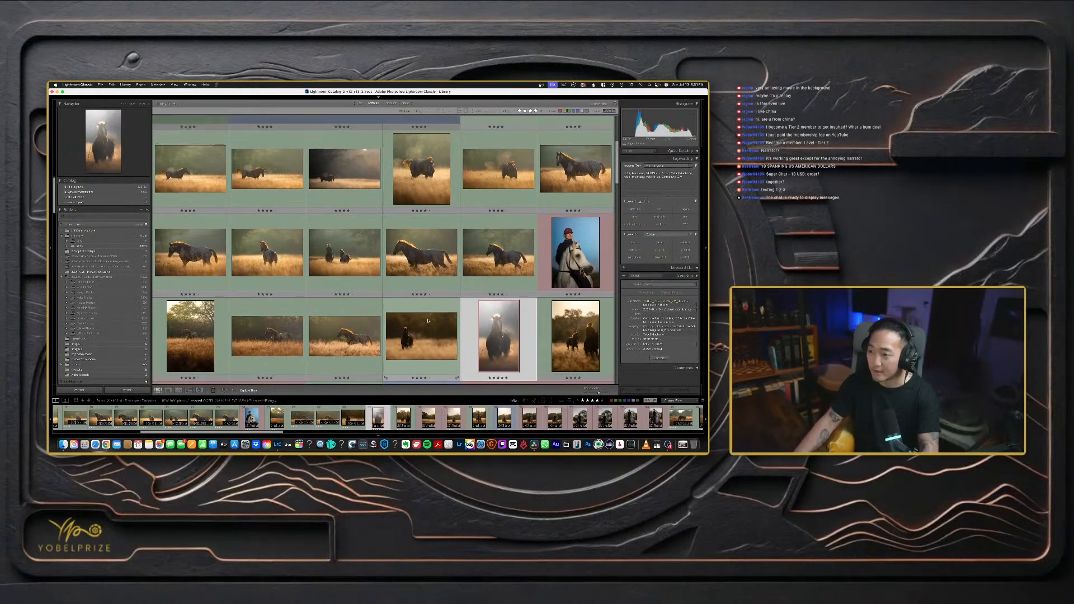
- Open the photo of the lone horse in the misty meadow in Develop and compare its edit with the original
scroll(428, 321, "up", 2)
left_click(365, 210)
key("d")
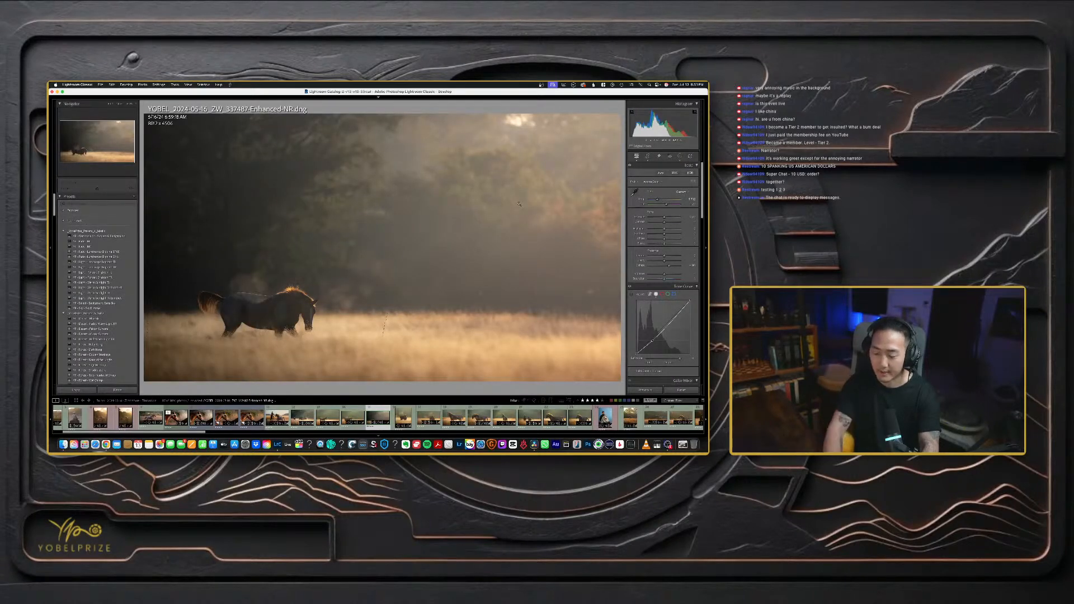
key("backslash")
key("backslash")
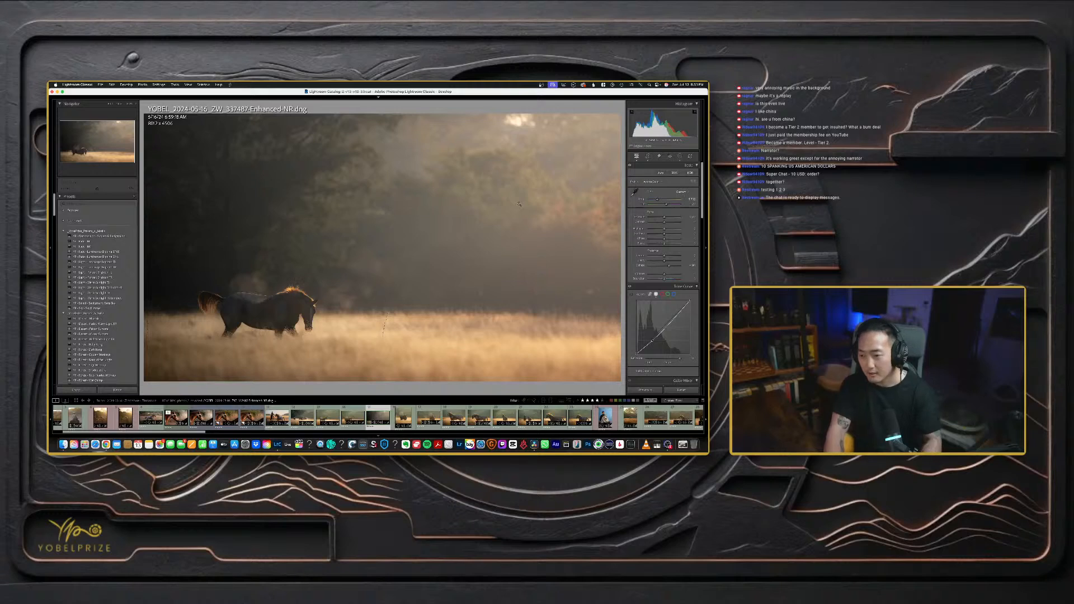
key("backslash")
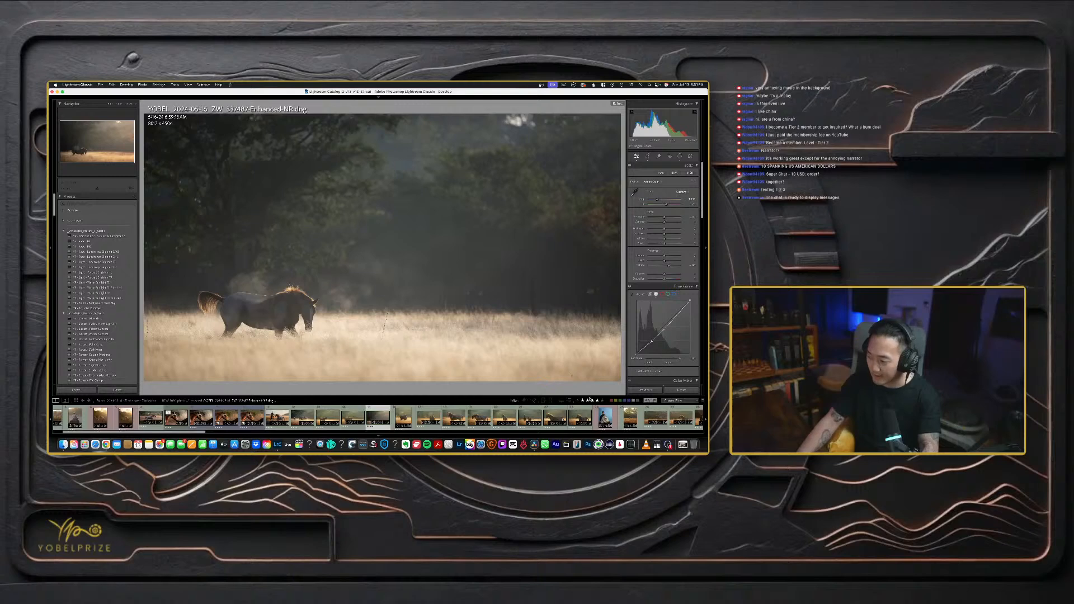
- Return to the grid and browse down to the photos of the horse rolling on the grass, selecting the second one
key("g")
scroll(426, 353, "down", 5)
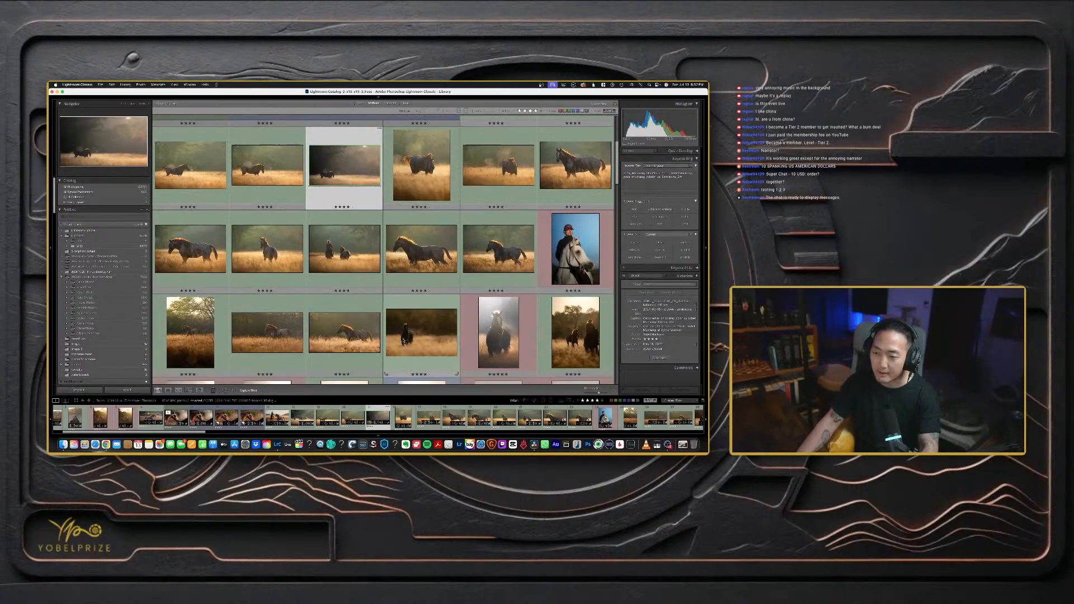
scroll(421, 348, "down", 15)
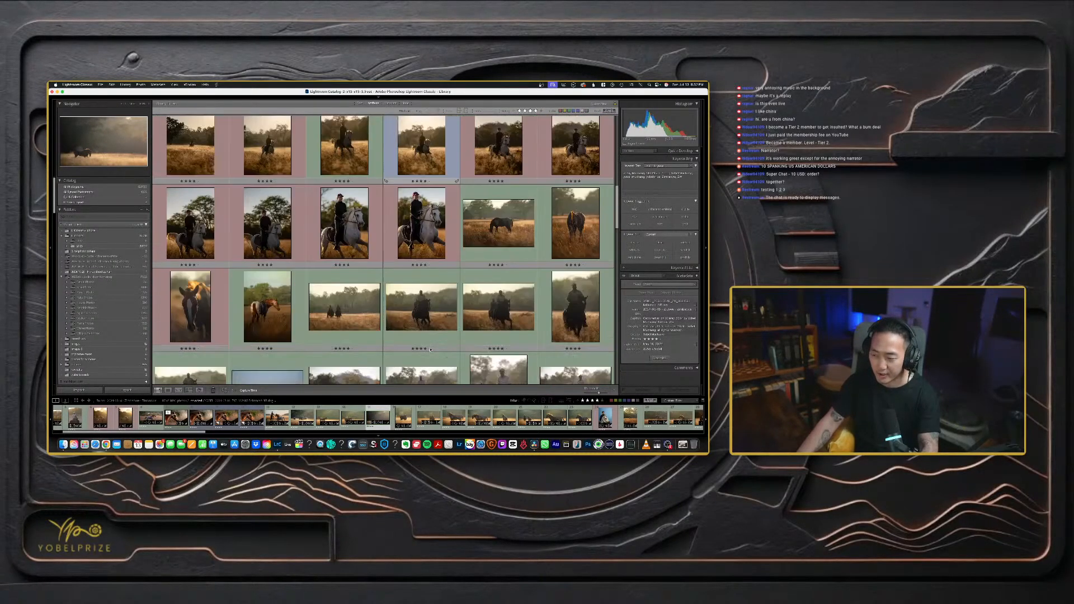
scroll(430, 349, "down", 8)
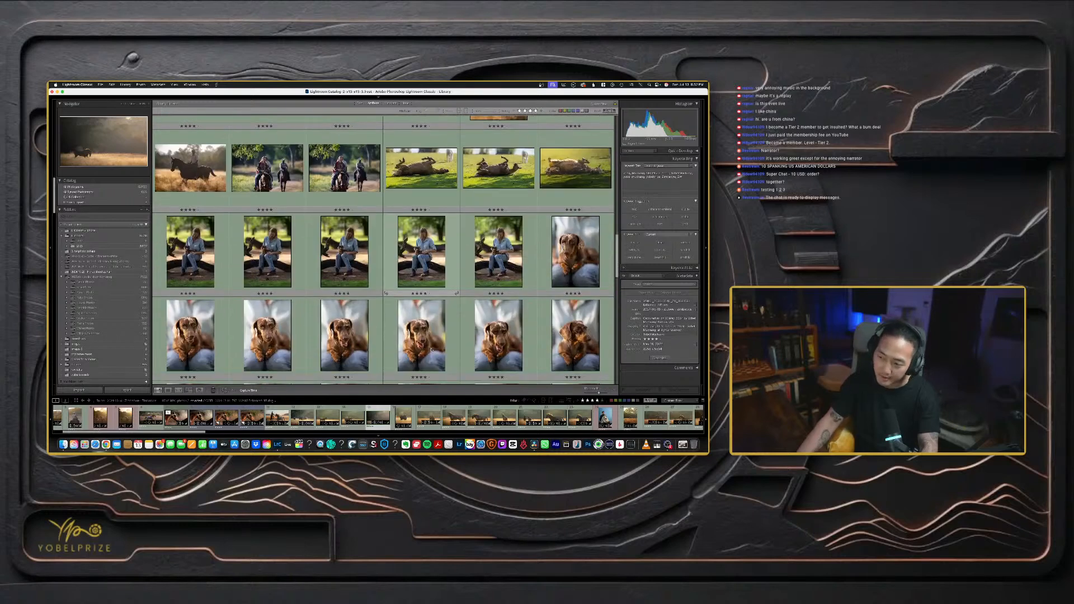
left_click(419, 175)
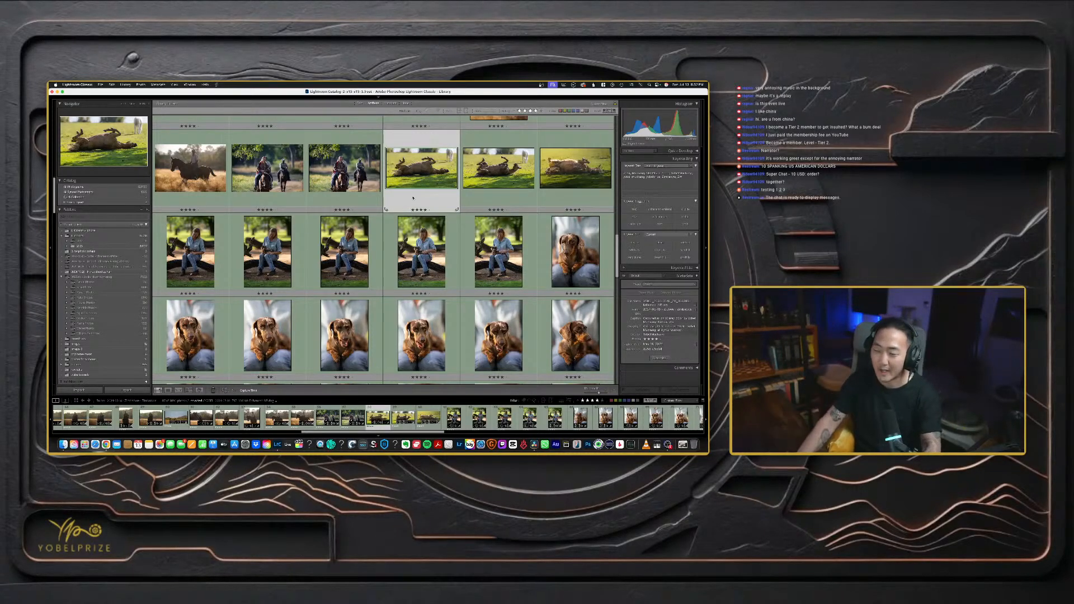
key("Right")
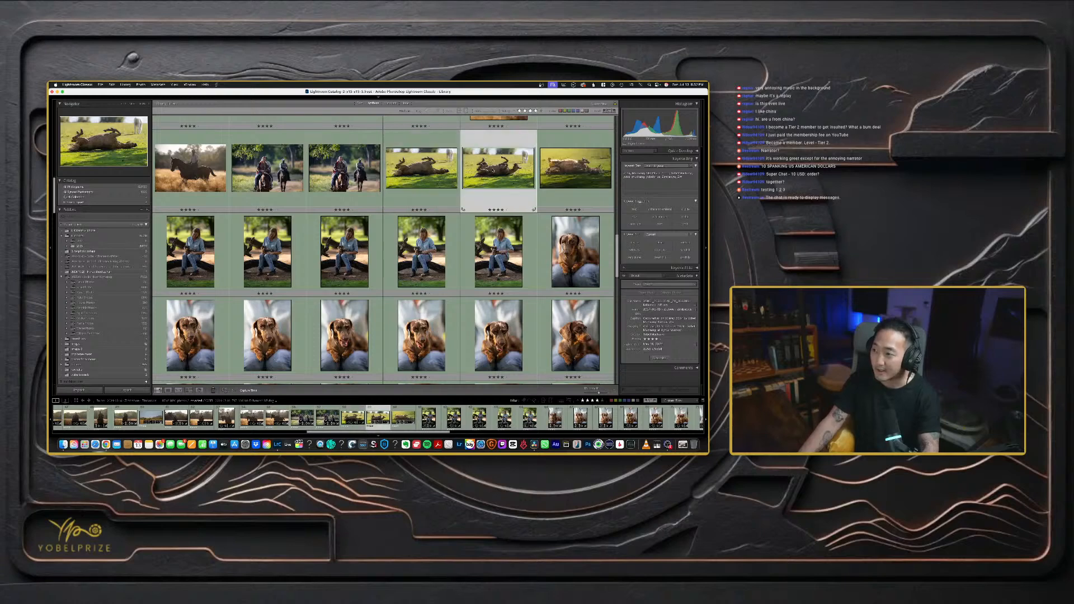
- Browse to the end of the filtered photos and view the galloping spotted horse and the sunset horse shot full screen
scroll(429, 289, "down", 10)
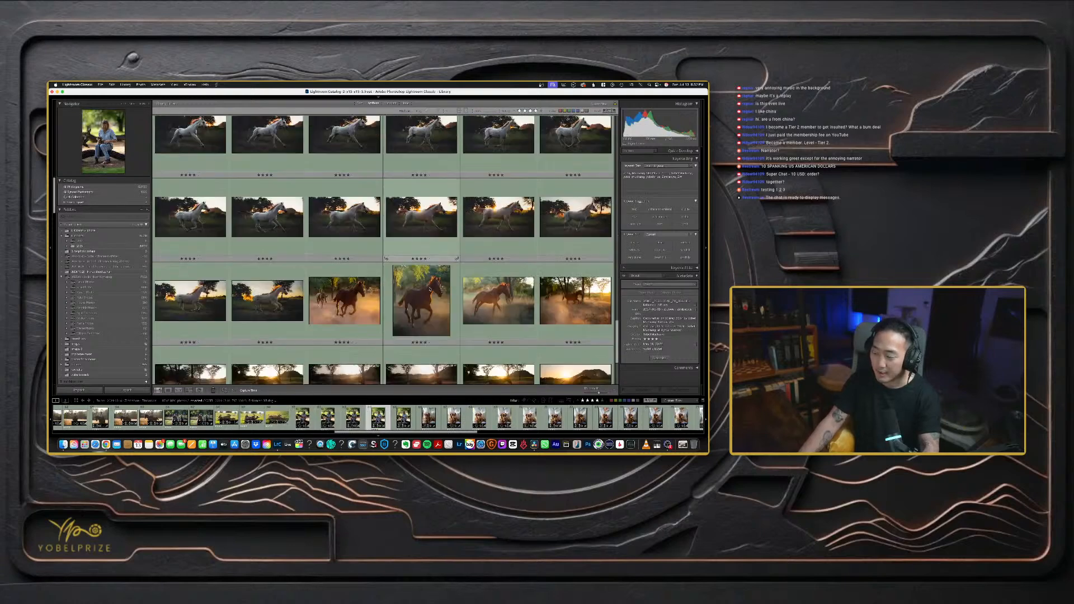
scroll(430, 289, "down", 3)
left_click(345, 262)
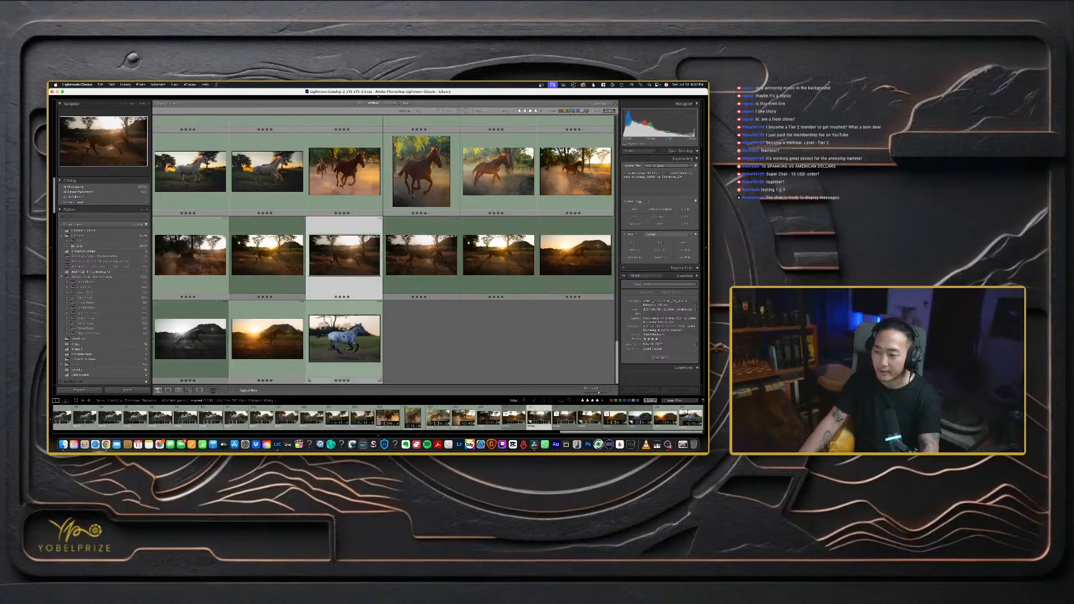
left_click(344, 337)
key("f")
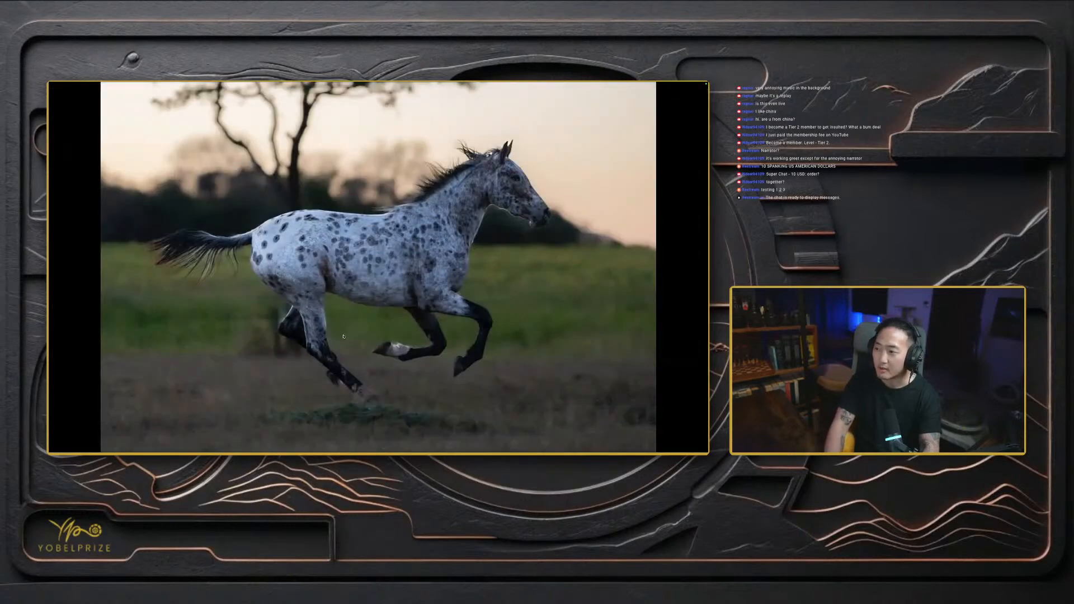
key("Left")
key("Escape")
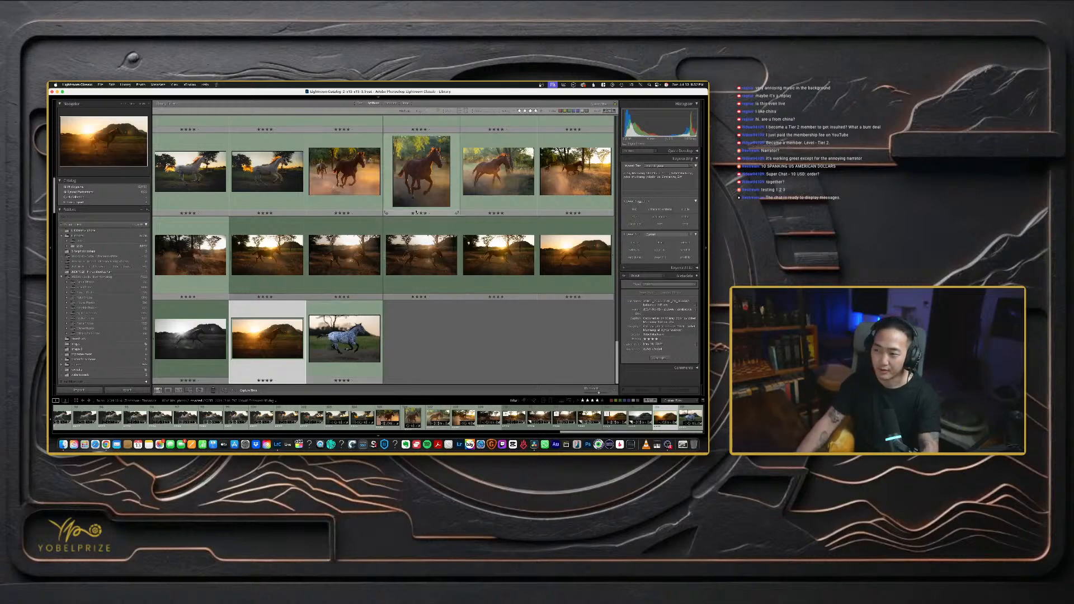
- Select the upright shot of the running brown horse, then browse back up and select the dark horse standing in golden grass
left_click(421, 191)
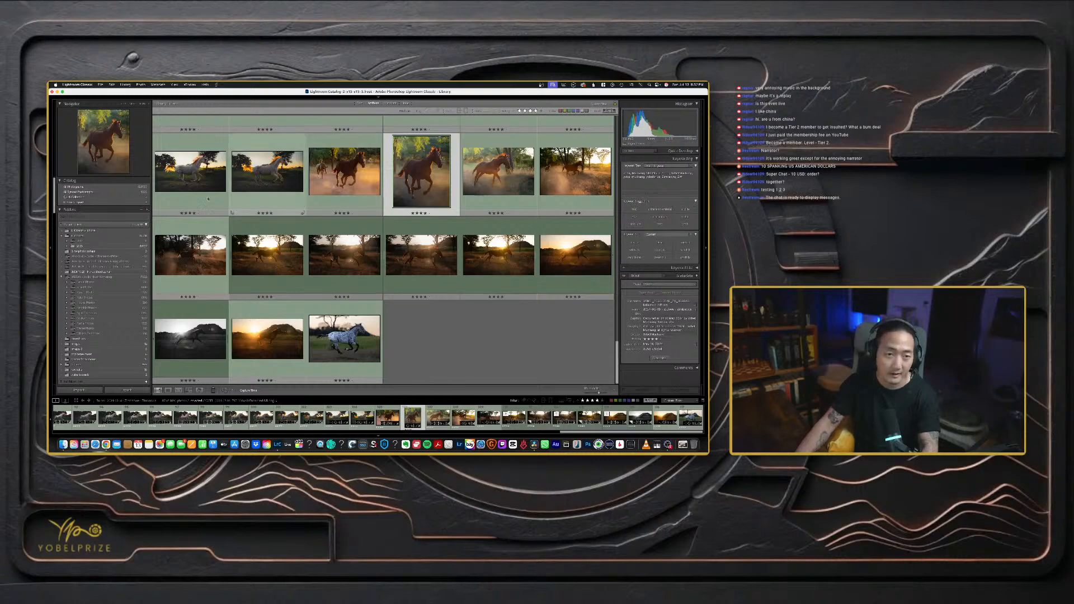
key("super+shift+e")
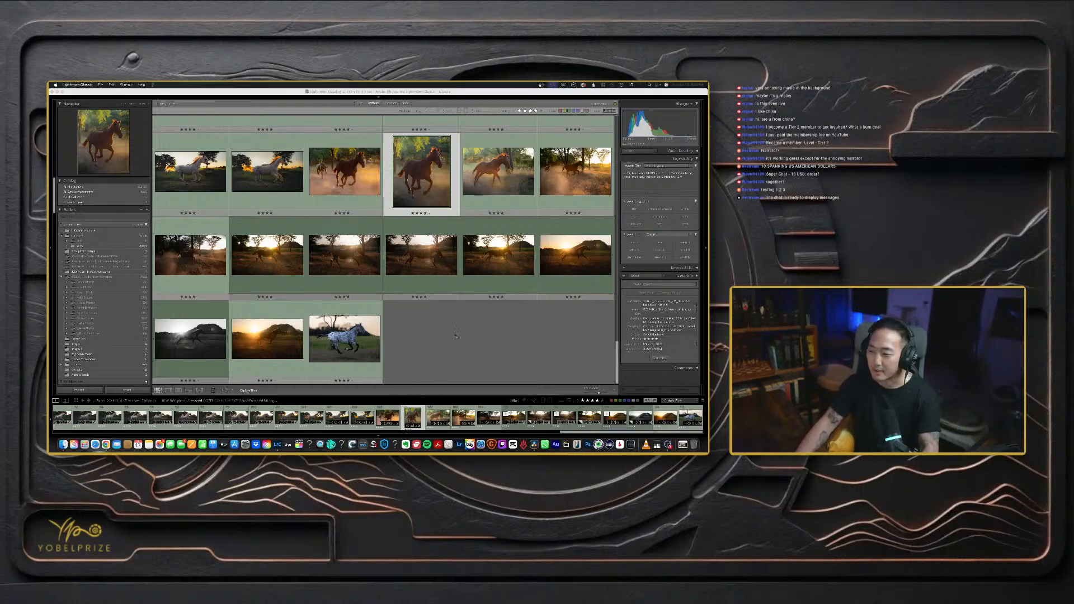
scroll(456, 335, "up", 5)
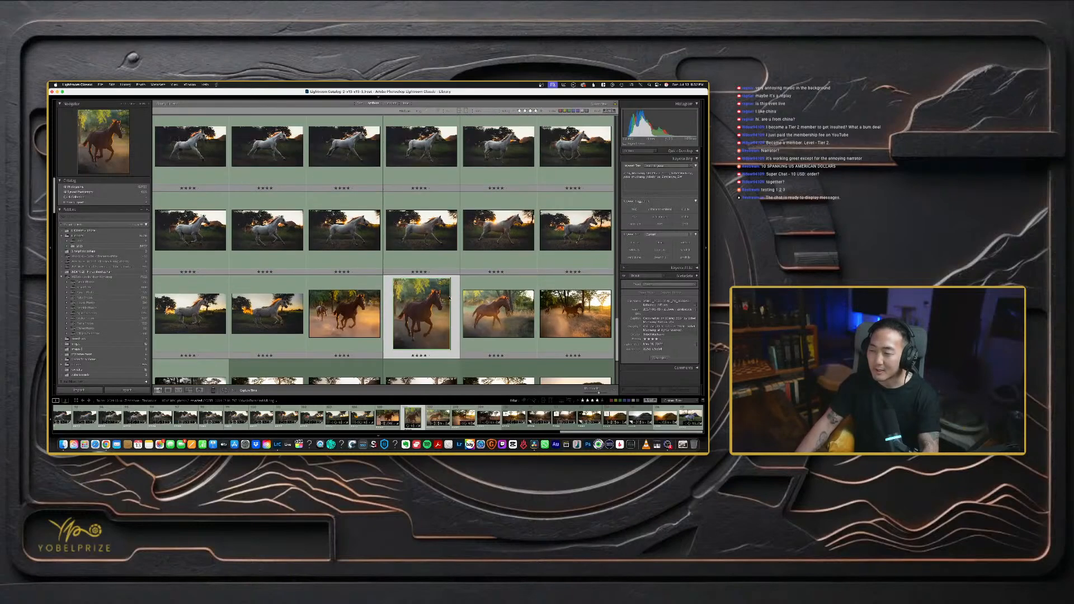
scroll(449, 298, "up", 4)
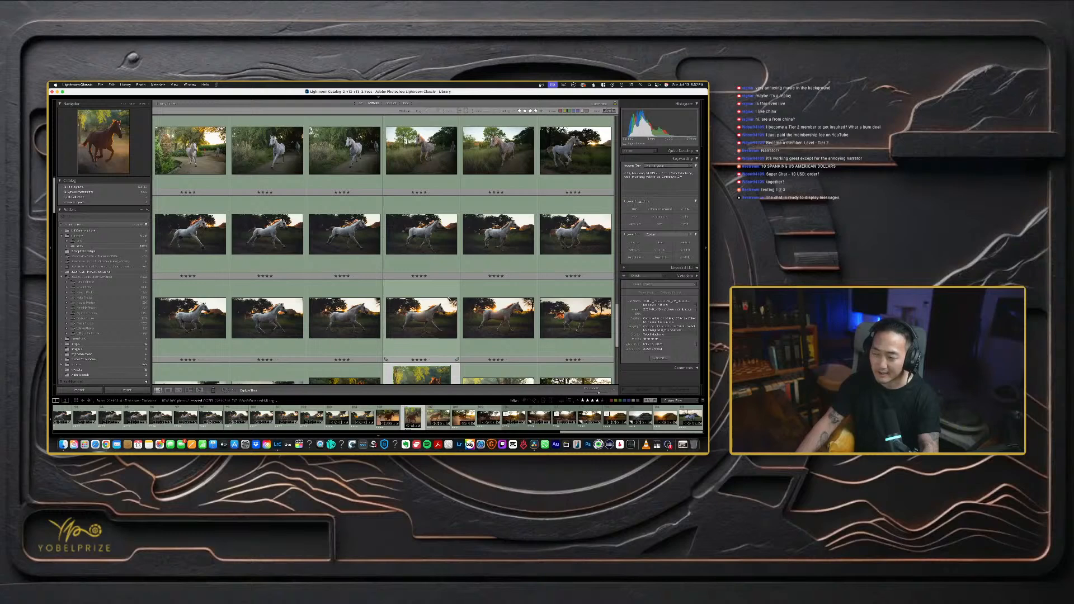
scroll(446, 299, "up", 3)
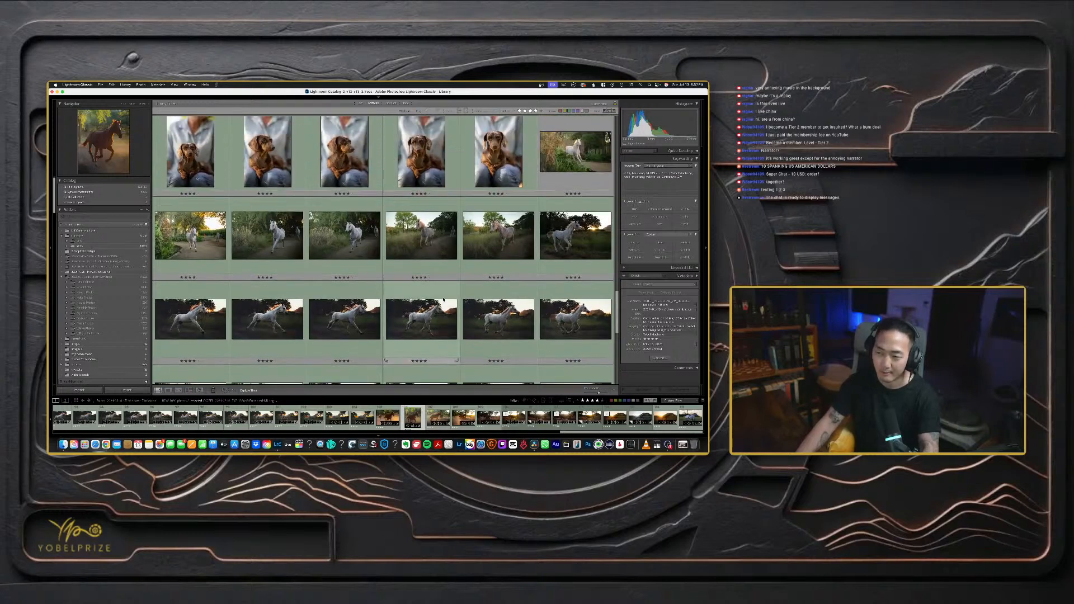
scroll(444, 299, "up", 3)
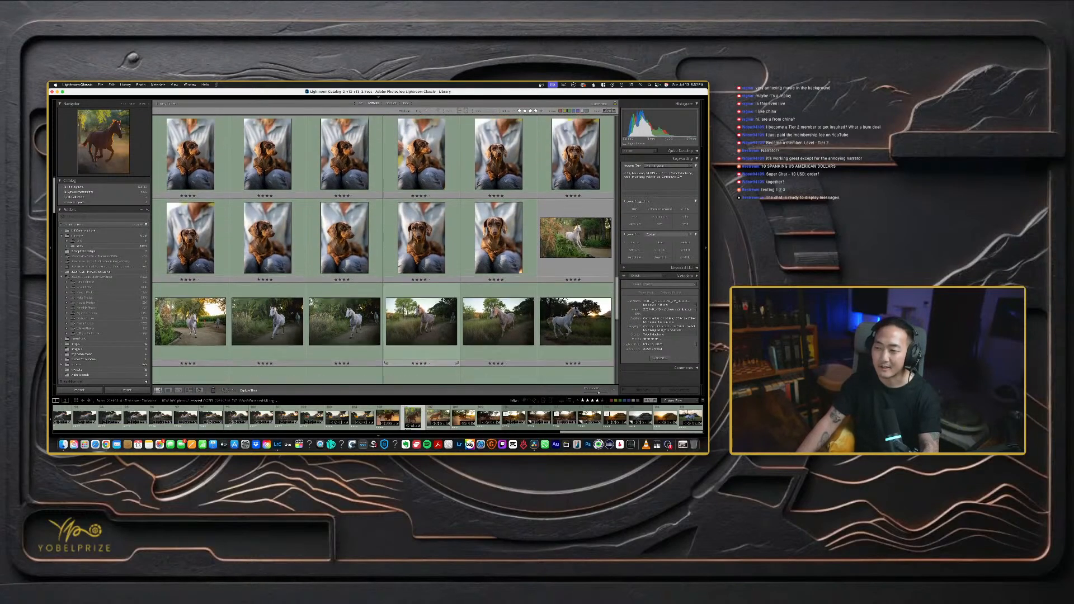
scroll(443, 299, "up", 1)
scroll(444, 299, "up", 10)
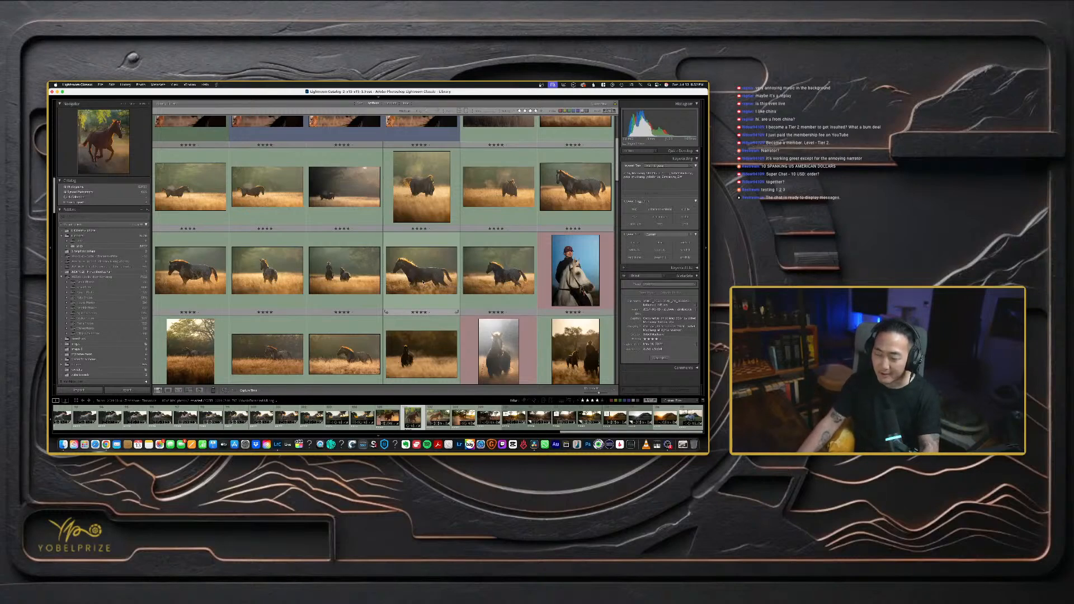
left_click(423, 283)
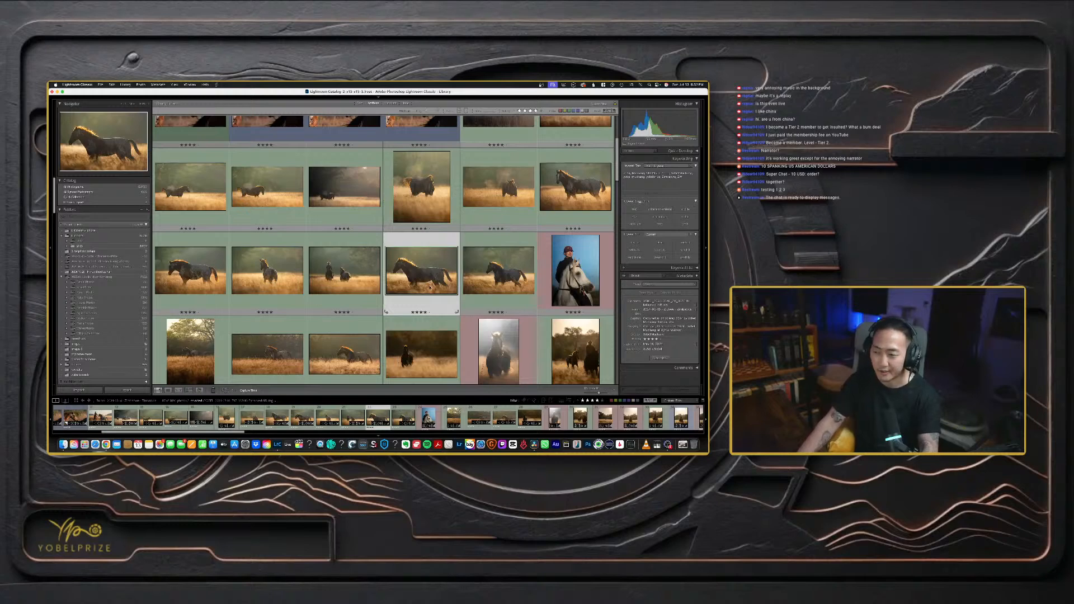
- Browse down the filtered photos past the riders and dog portraits to the galloping white horse series
scroll(430, 288, "down", 10)
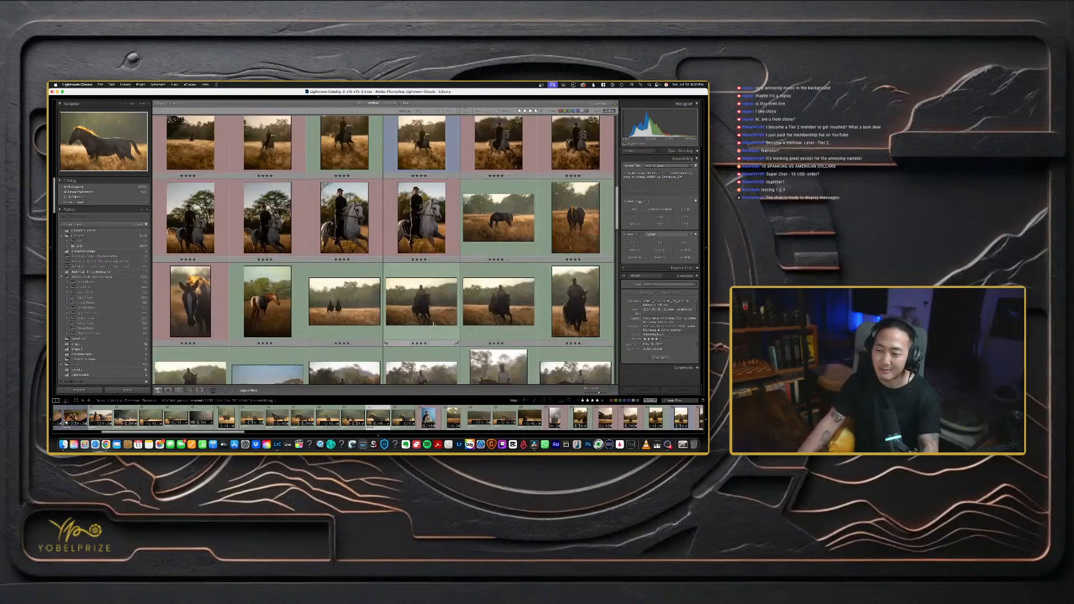
scroll(434, 325, "down", 5)
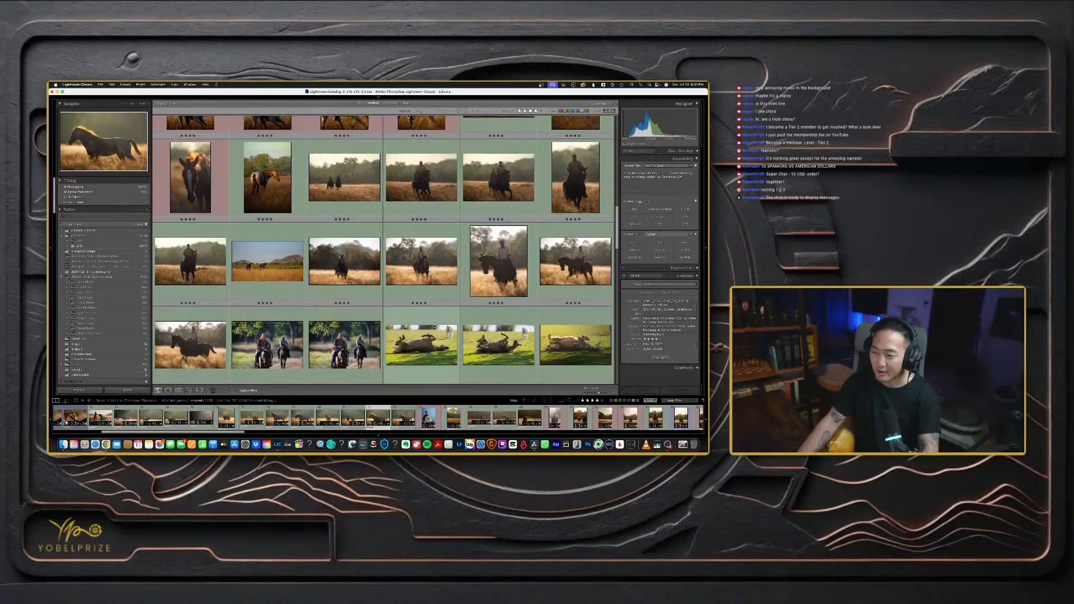
scroll(435, 326, "down", 5)
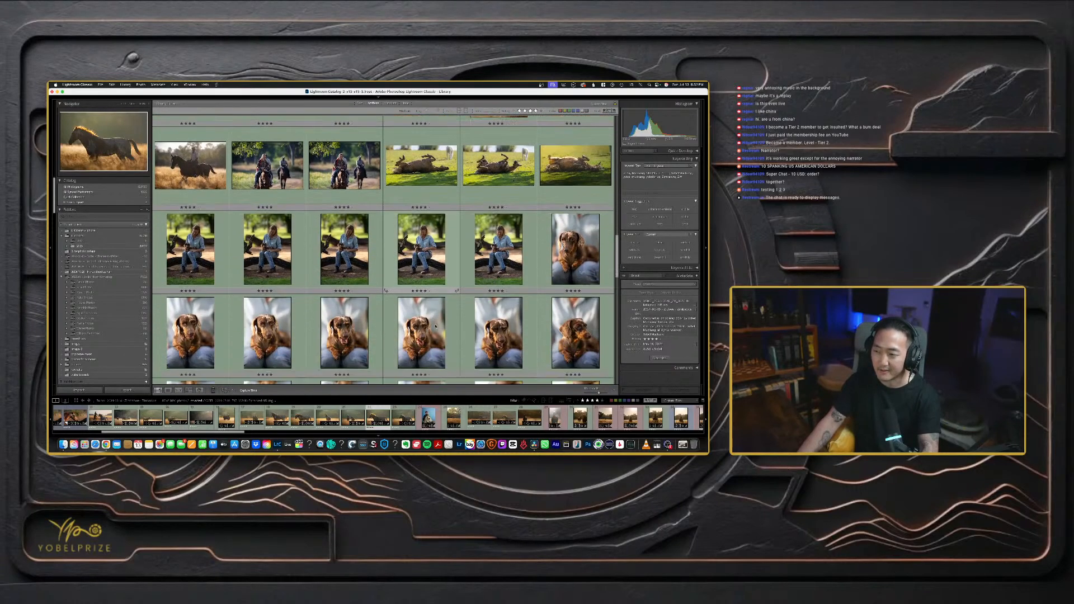
scroll(436, 326, "down", 5)
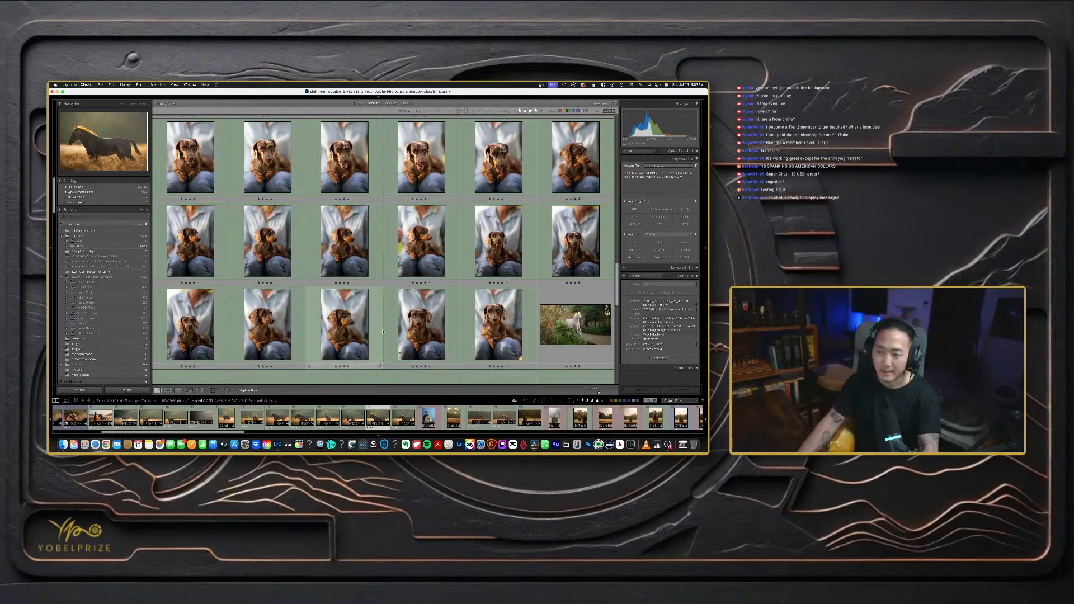
scroll(383, 332, "down", 6)
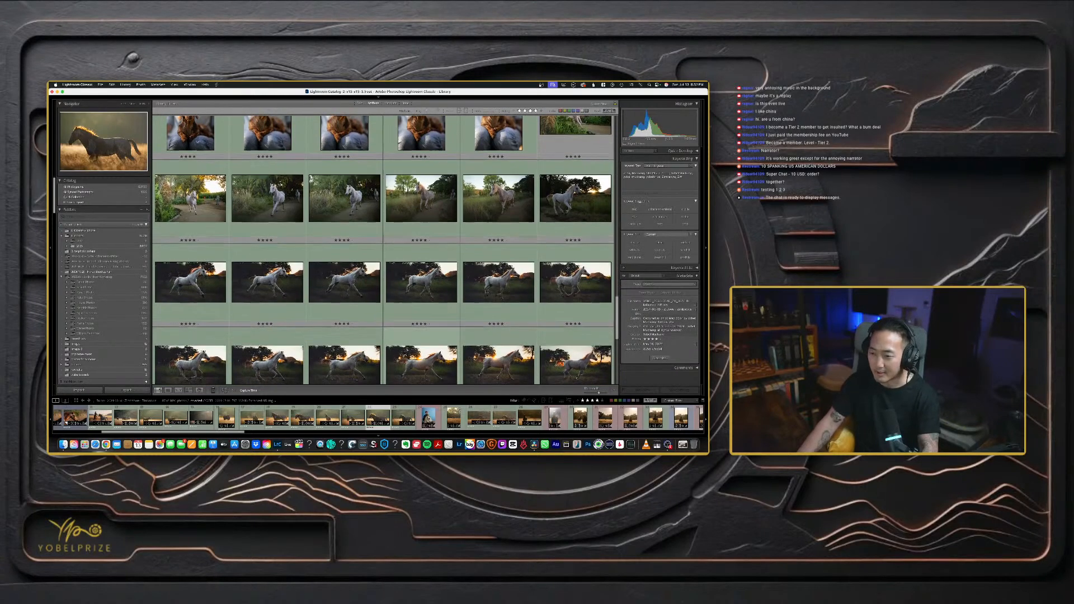
- Show all photographs in the catalog, filter them to five stars, and jump close to the end of the grid
left_click(130, 188)
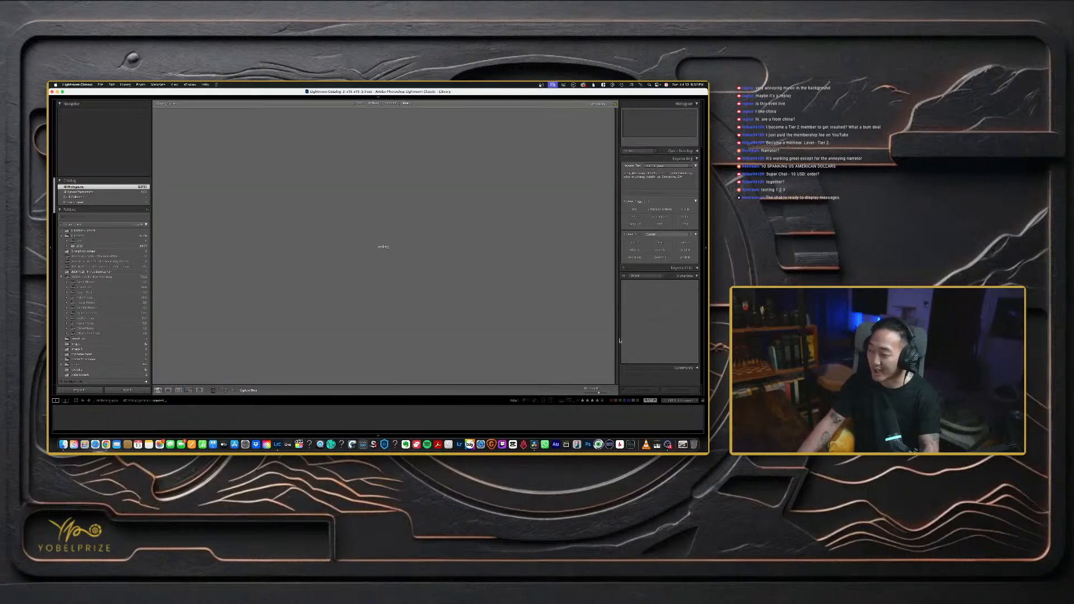
left_click(602, 401)
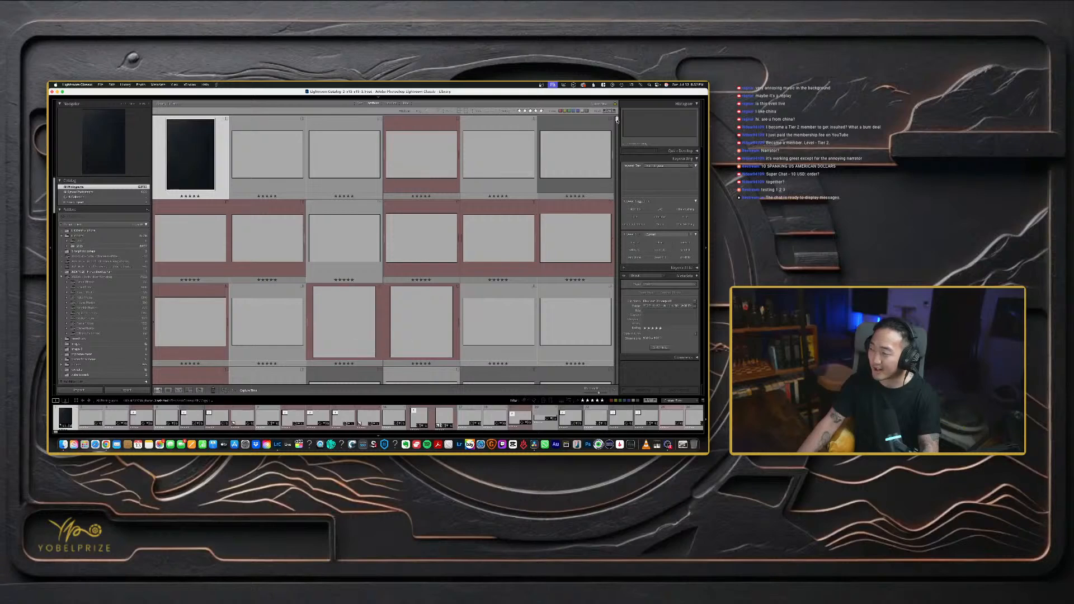
left_click_drag(617, 120, 616, 365)
- Browse the five-star wildlife, horse and travel photos down to the last row of snow shots
scroll(616, 365, "up", 3)
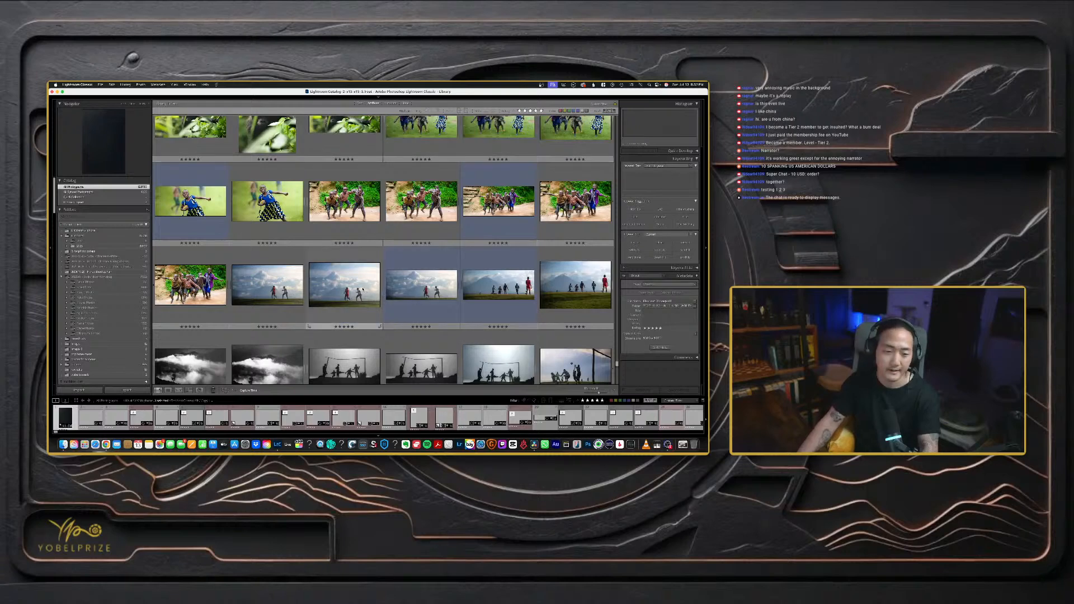
scroll(345, 303, "up", 1)
scroll(403, 317, "down", 5)
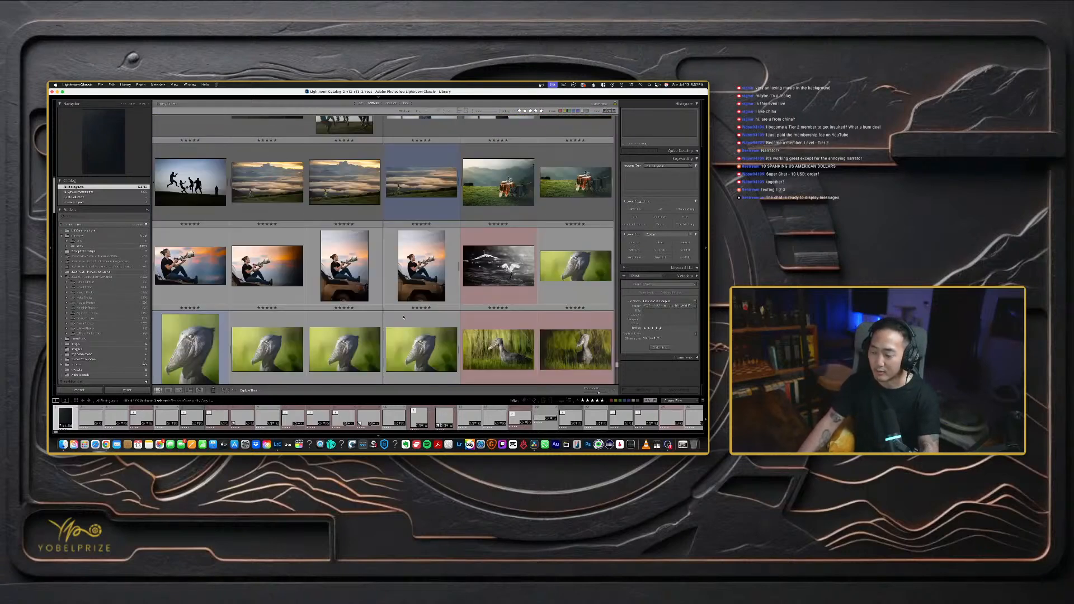
scroll(403, 317, "down", 10)
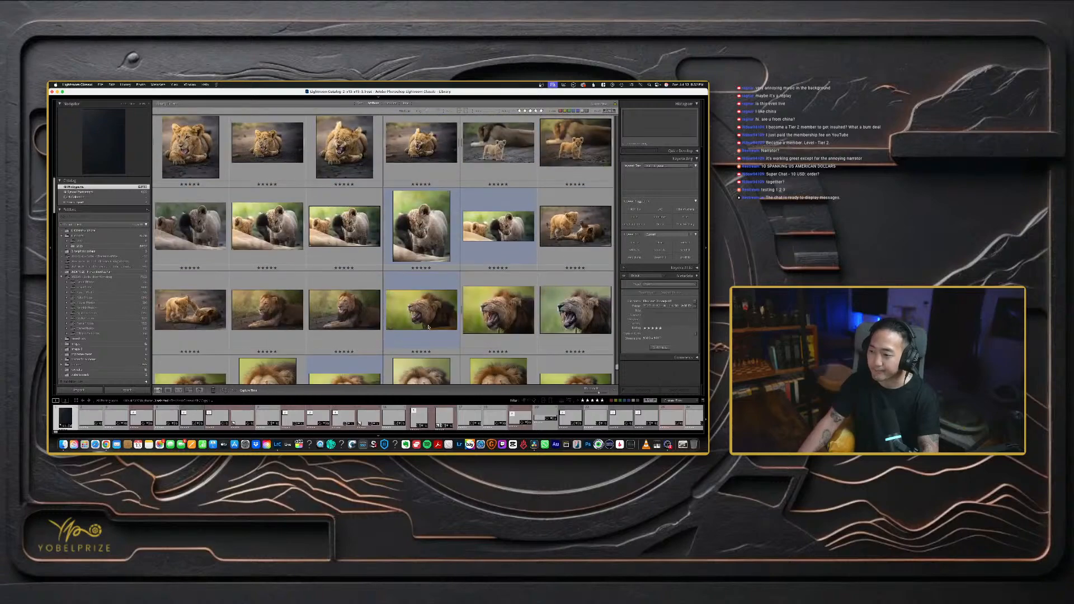
scroll(438, 306, "down", 10)
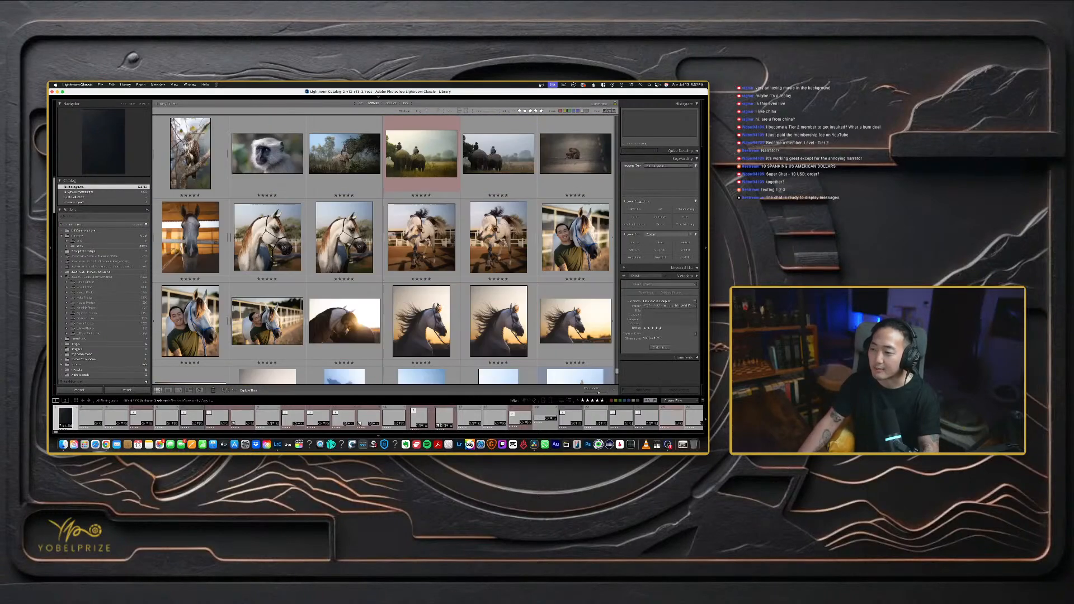
scroll(438, 305, "down", 15)
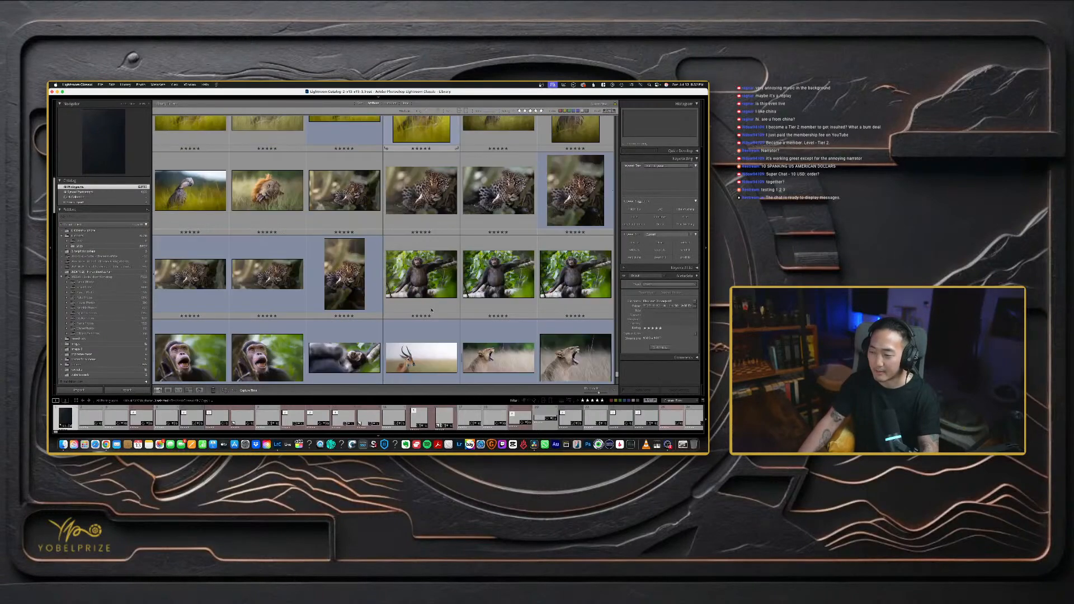
scroll(431, 310, "down", 15)
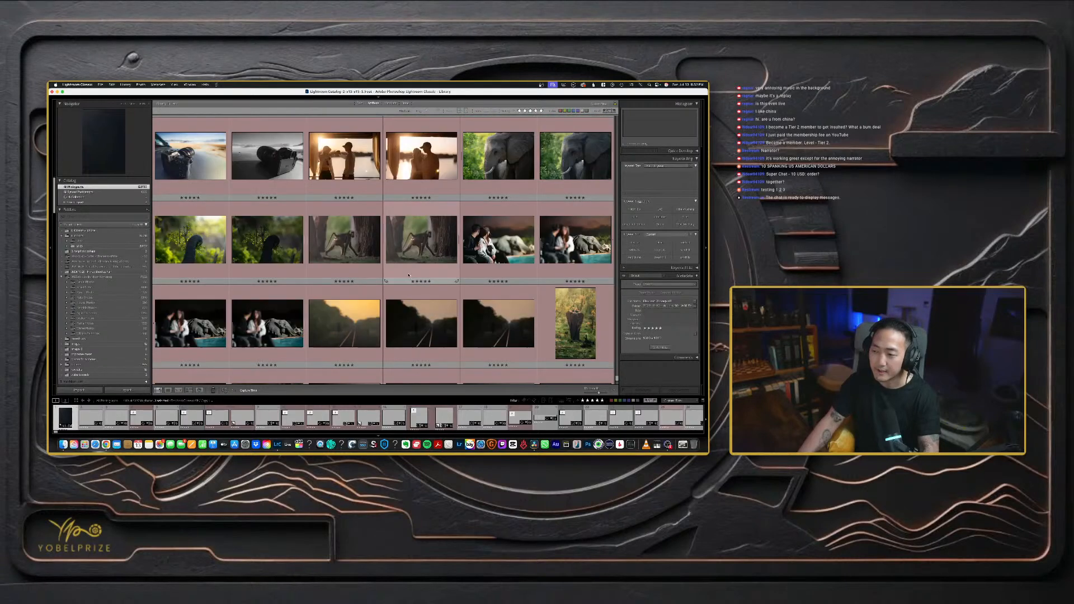
scroll(360, 210, "down", 10)
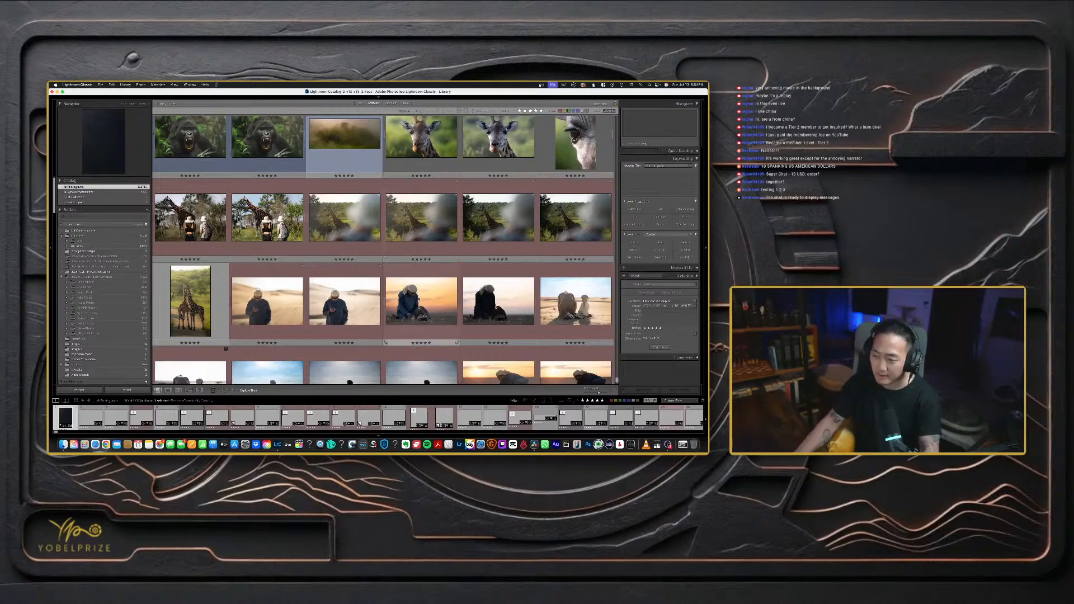
scroll(418, 298, "down", 2)
scroll(418, 299, "down", 5)
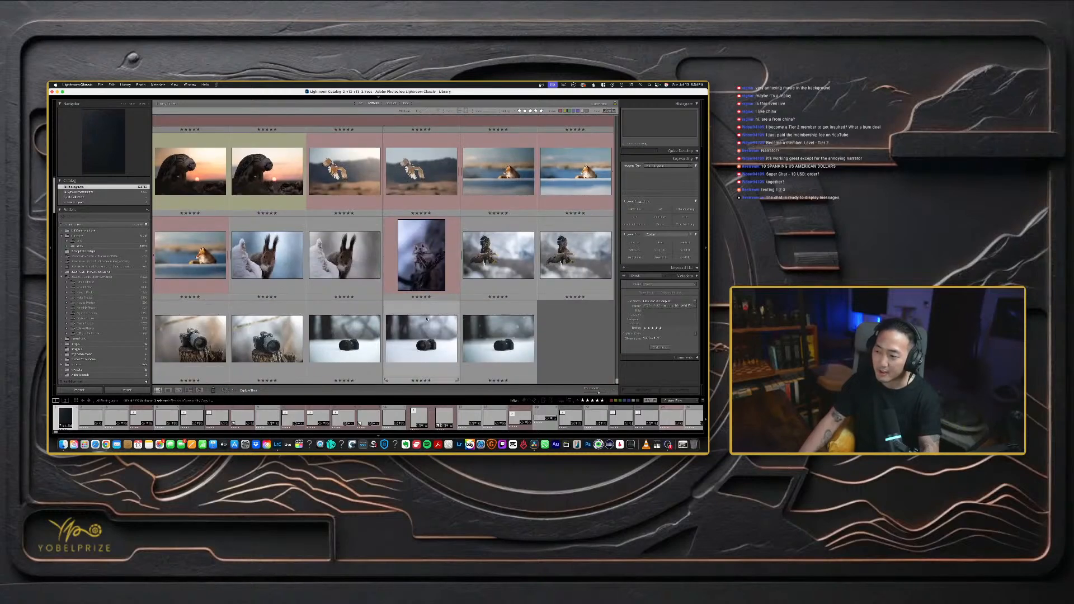
- Open the last photo of the camera in the snow in Develop, step back through the preceding shots, and return to the grid
left_click(484, 339)
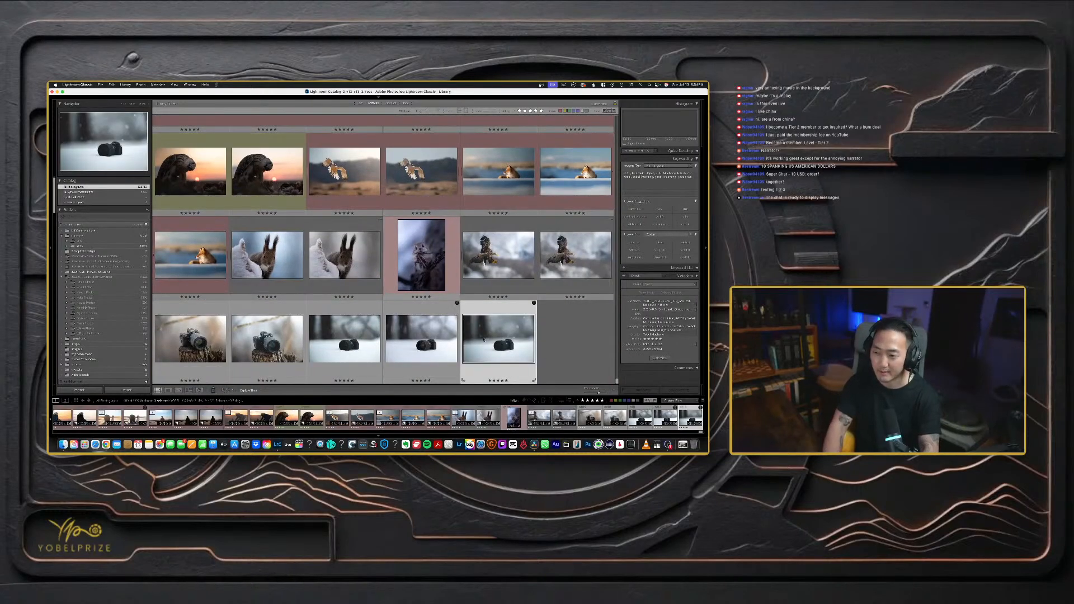
key("d")
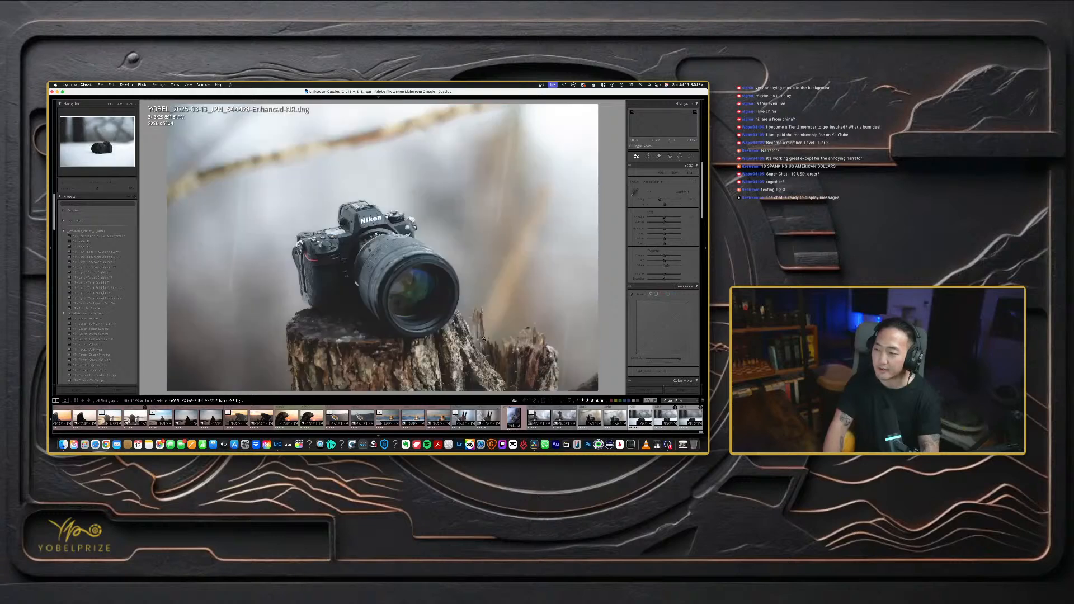
key("Left")
key("Left")
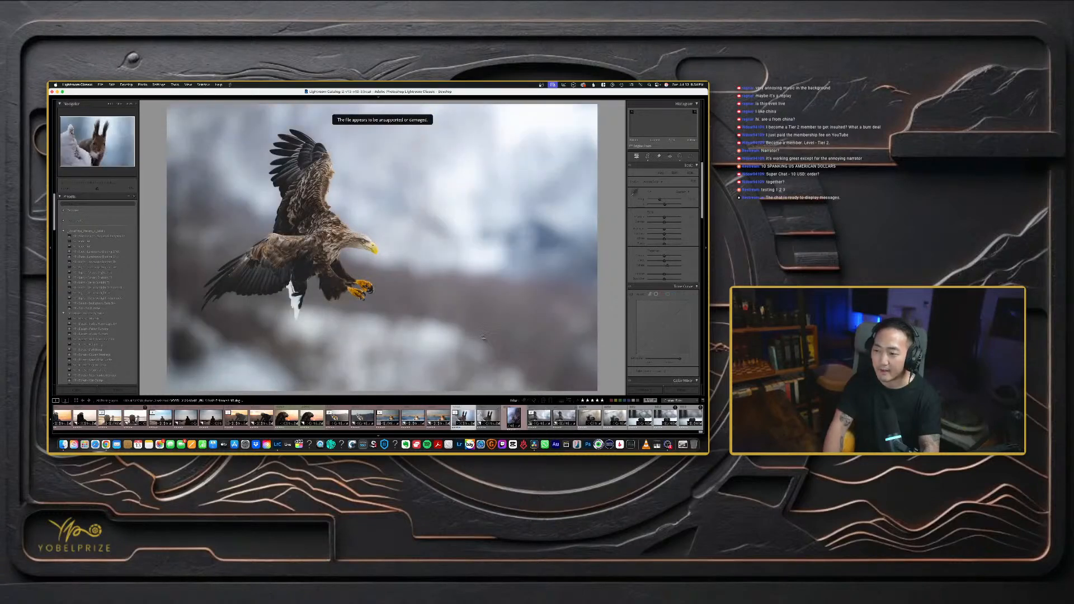
key("Left")
key("g")
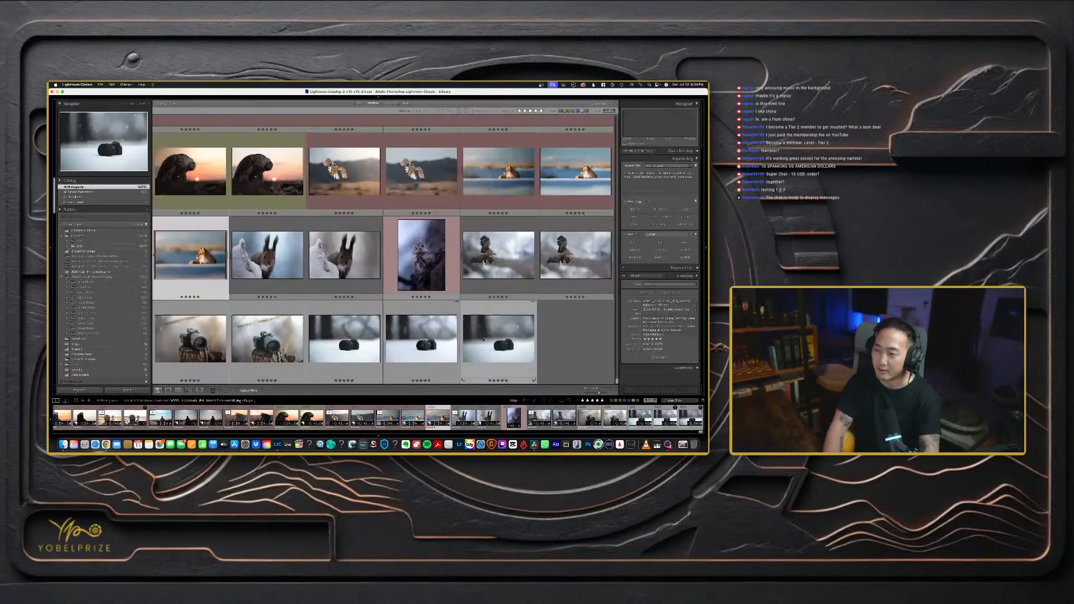
- View the resting fox photo enlarged, step back to the silhouetted man kneeling in the desert, and return to the grid
key("e")
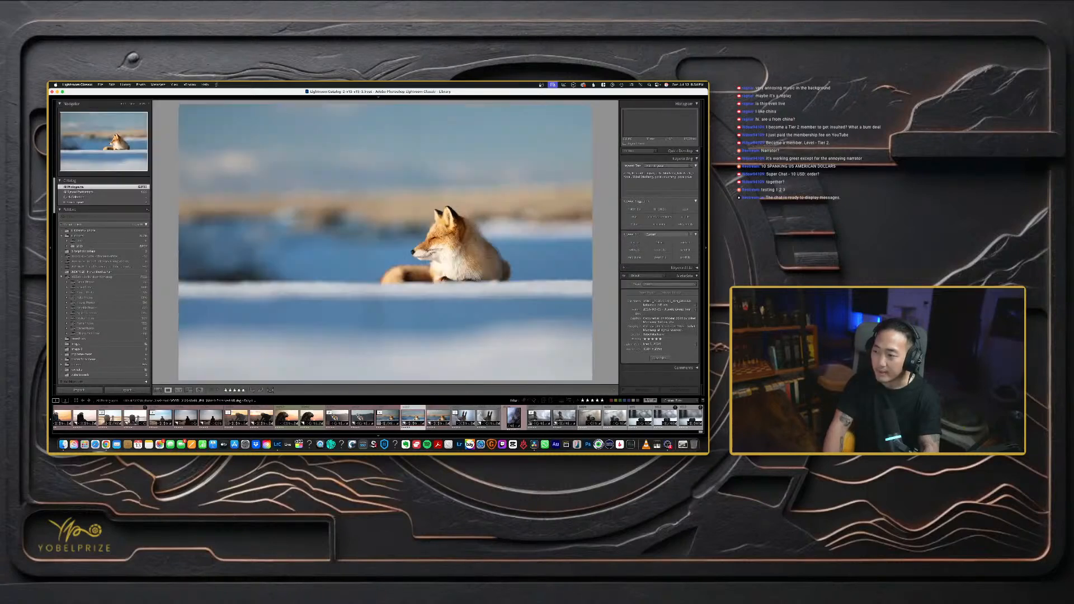
key("Left")
key("Left")
key("Left")
key("Left")
key("Left")
key("Left")
key("Left")
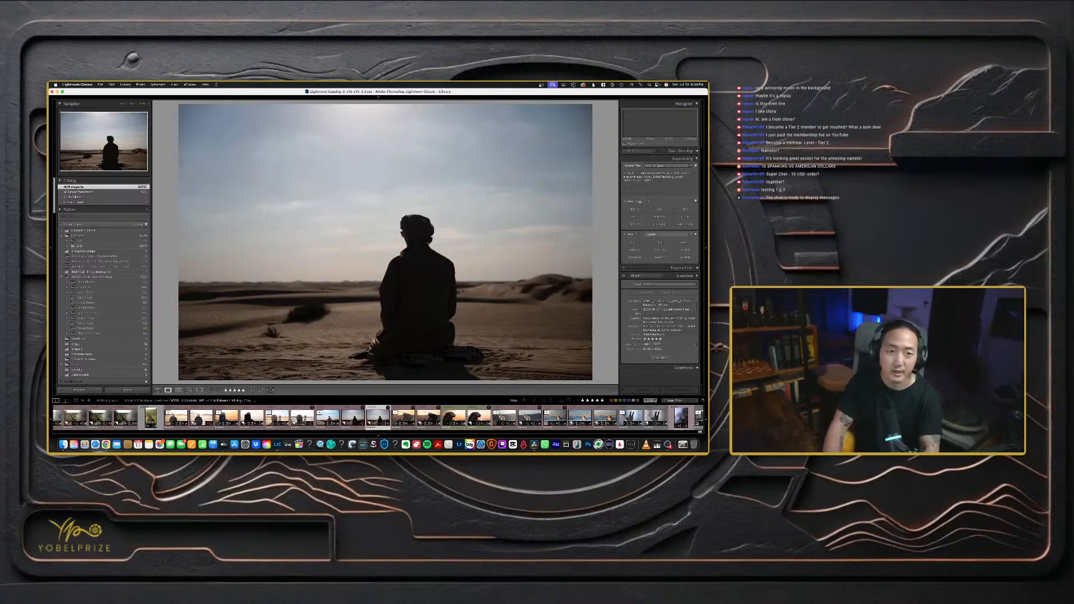
key("g")
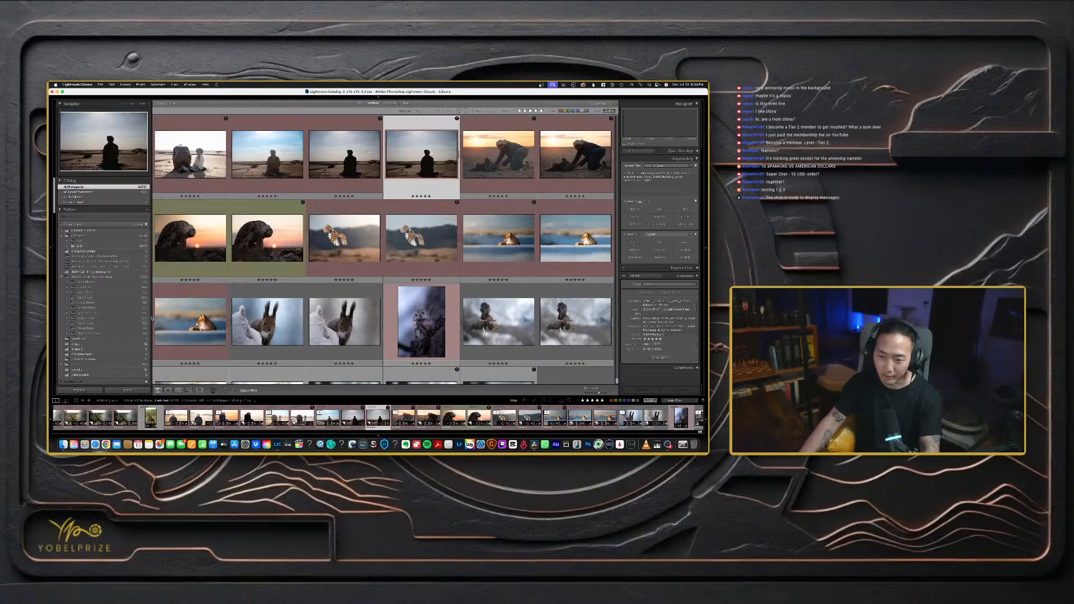
- Find the dated Mongolia folders in the folder list and open the one with the cloudy mountain landscape photos
scroll(152, 318, "down", 4)
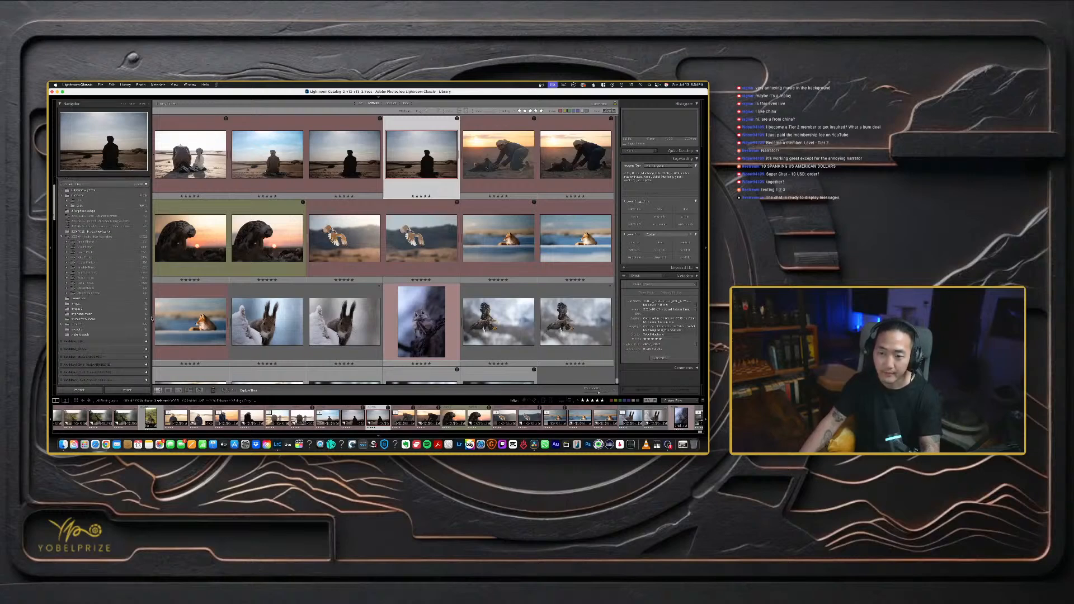
scroll(152, 318, "down", 3)
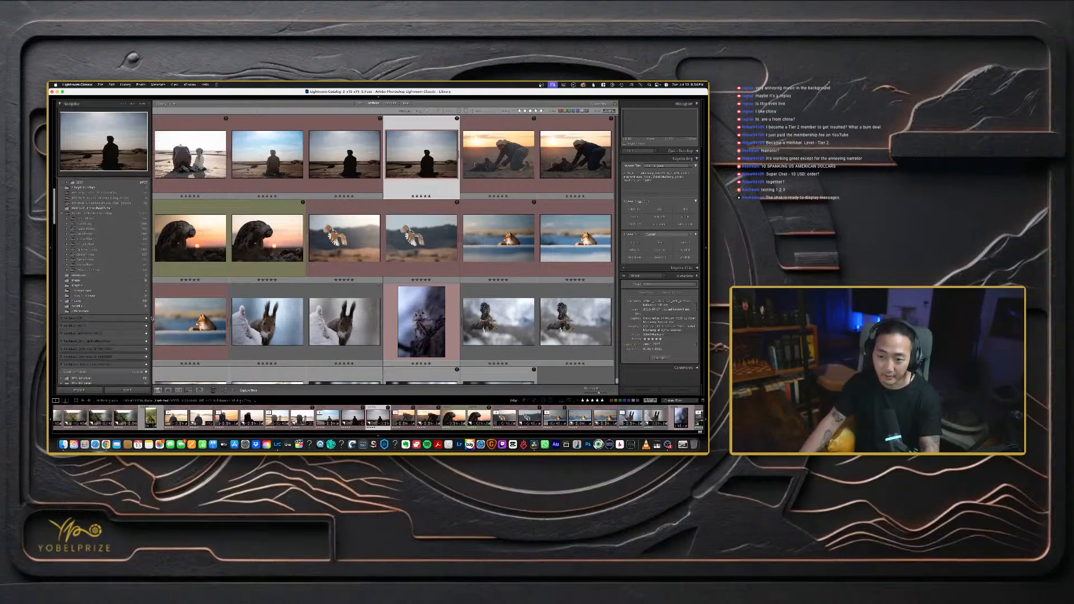
scroll(151, 319, "up", 5)
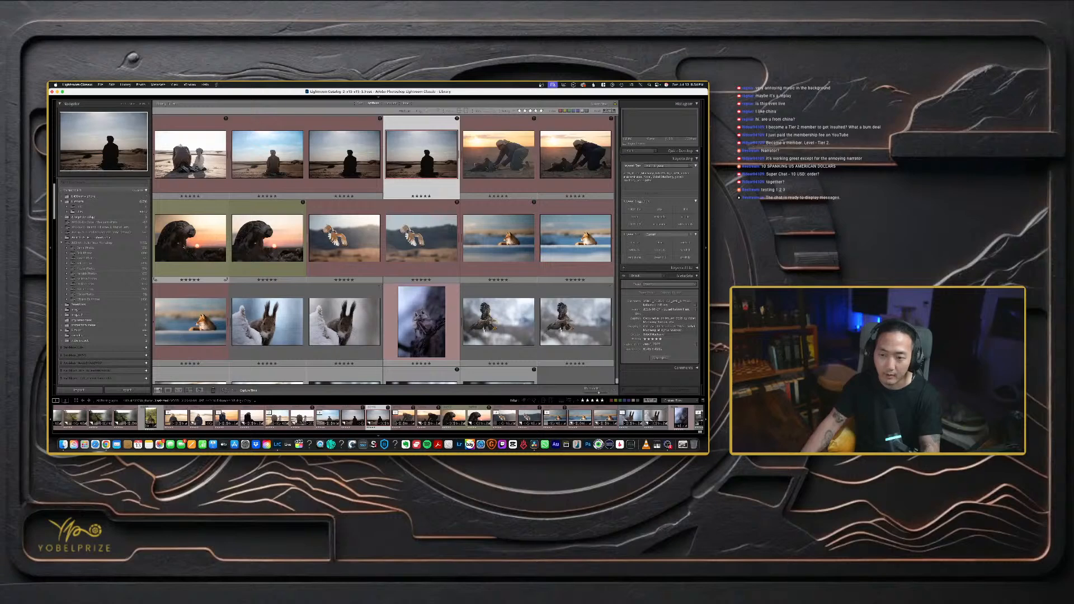
scroll(103, 279, "down", 10)
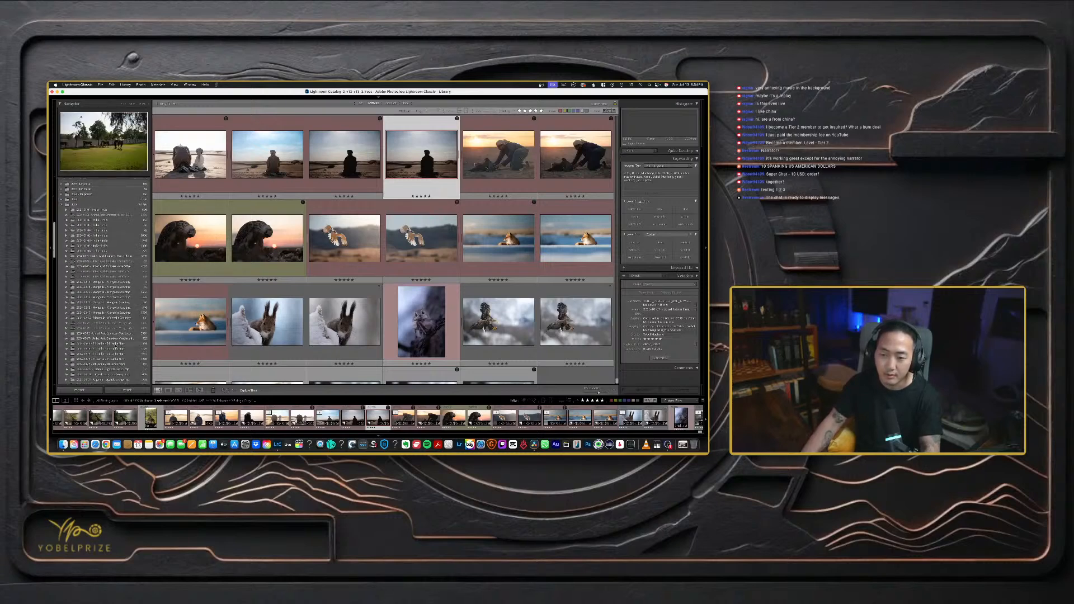
left_click(117, 287)
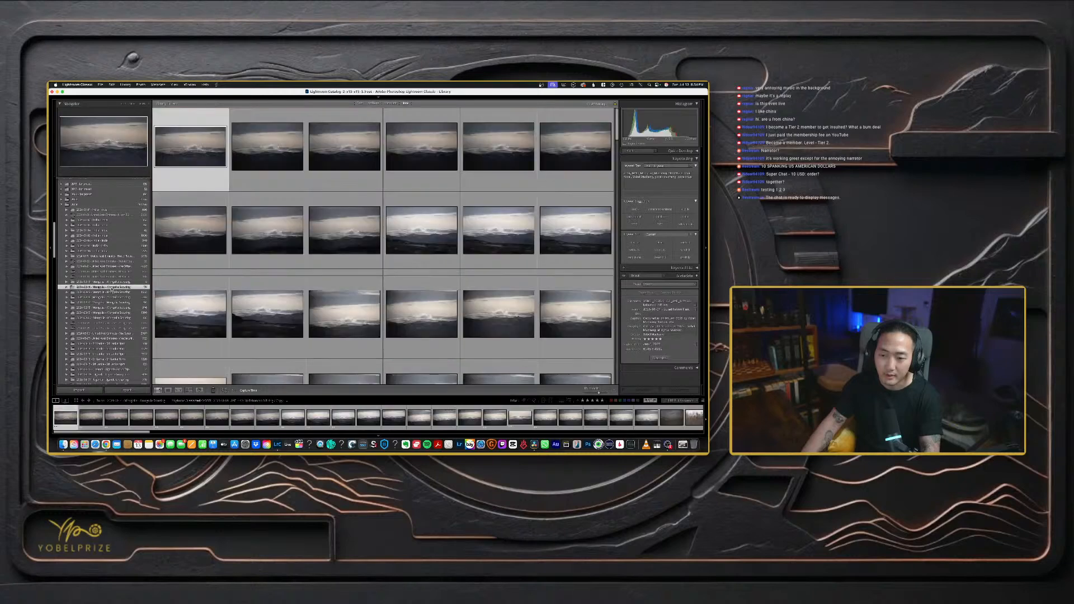
- Filter the next Mongolia folder, with the eagle hunters, to three stars and higher, and view its opening portraits enlarged before returning to the grid
left_click(118, 292)
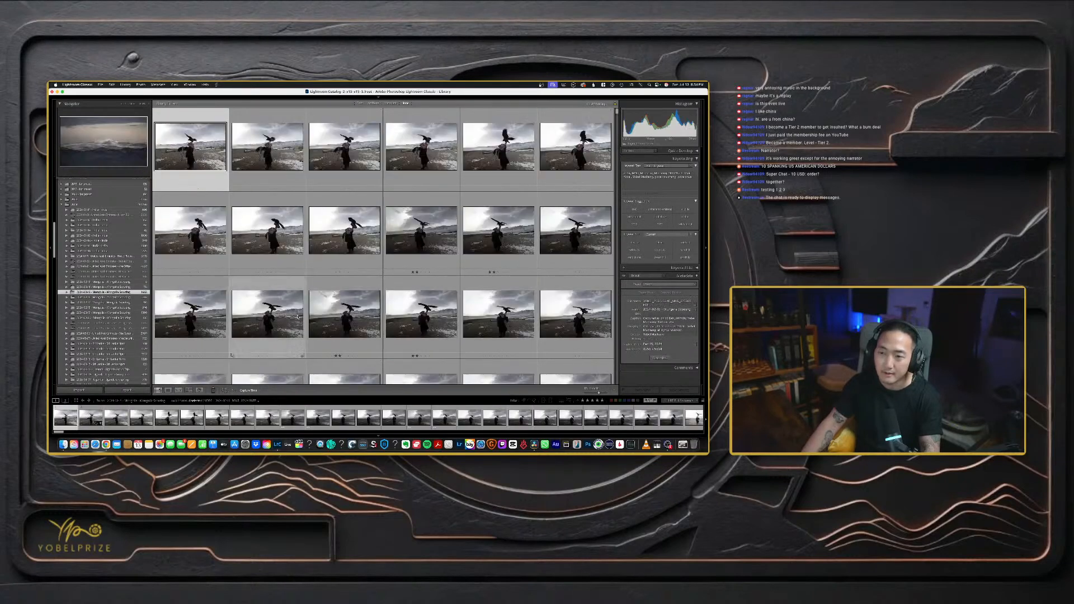
left_click(594, 400)
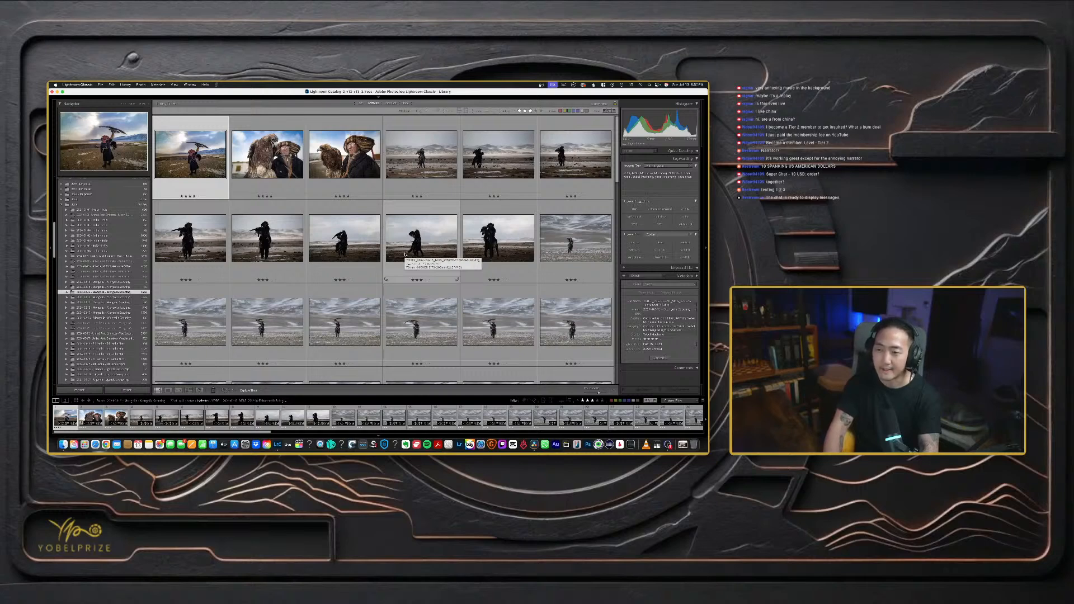
key("Right")
key("e")
key("Right")
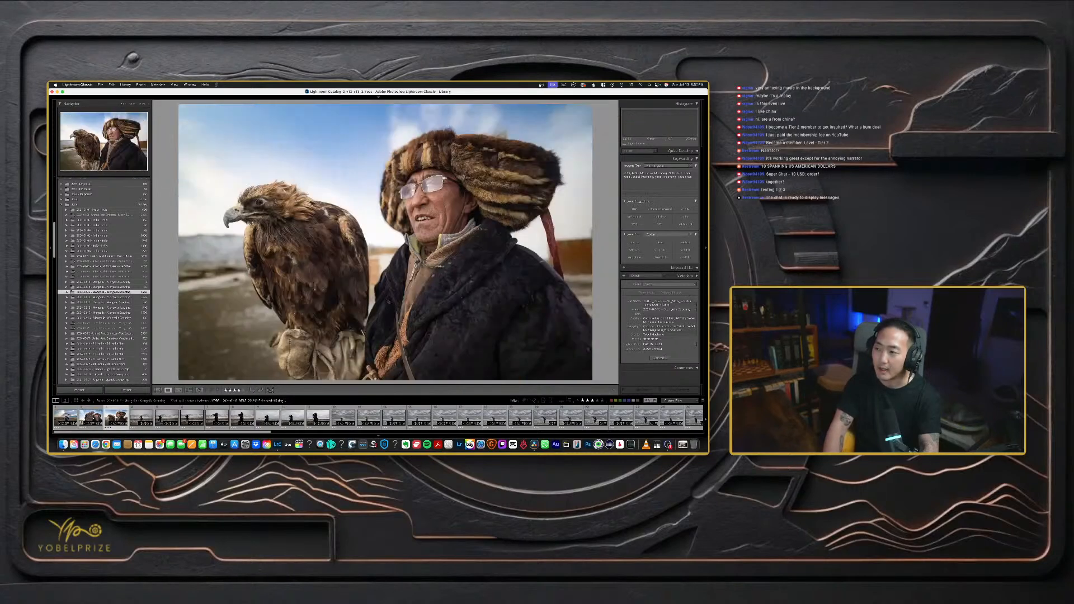
key("Right")
key("g")
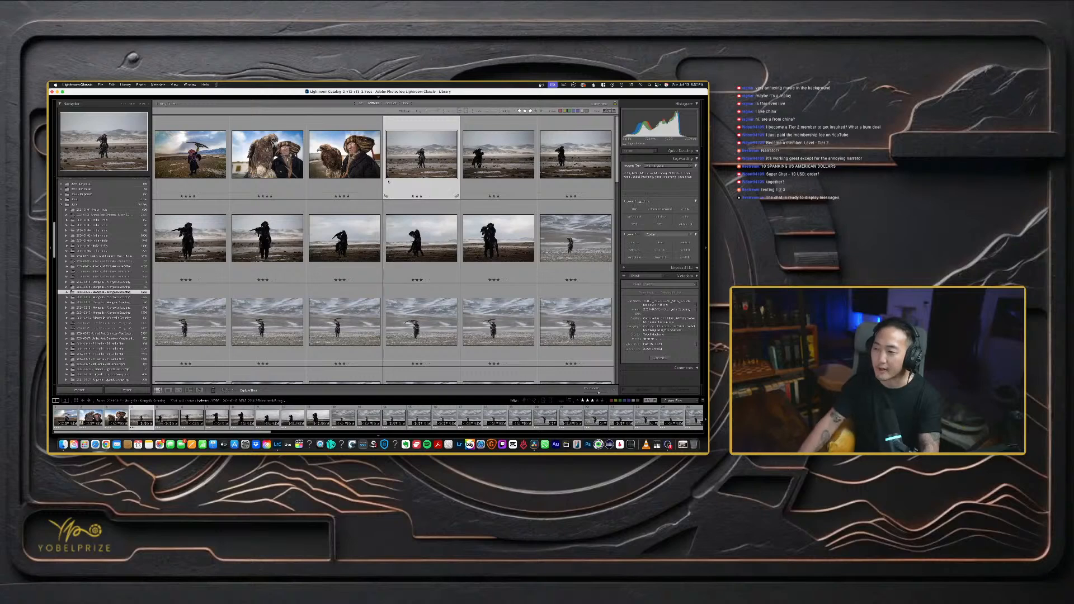
- Step through the enlarged photos of the mounted eagle hunters on the plain and against the snowy mountains
key("Right")
key("e")
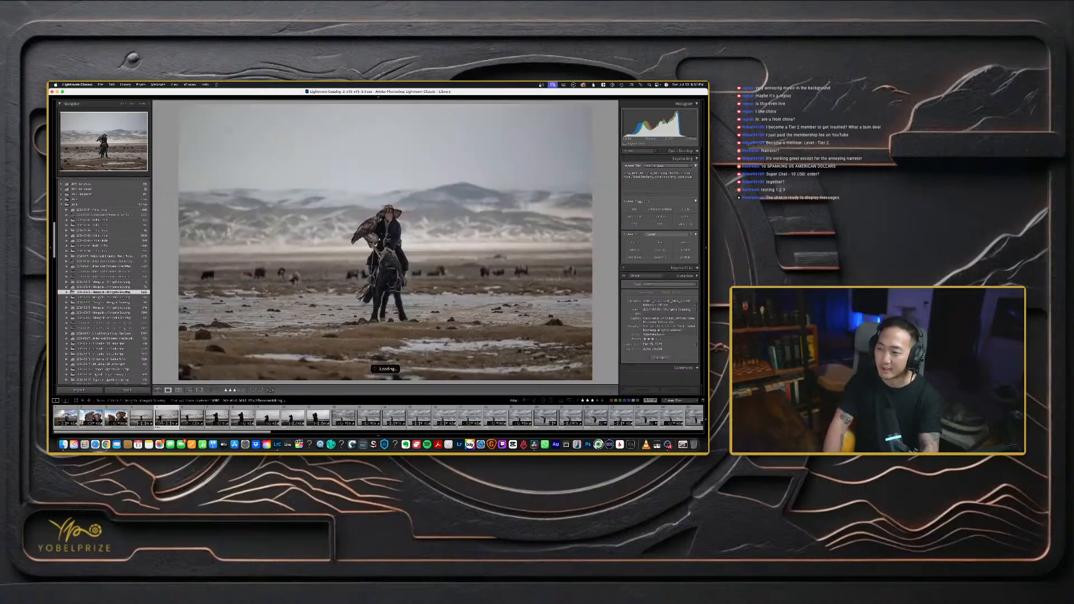
key("Right")
key("Right")
key("Right")
key("Right")
key("Right")
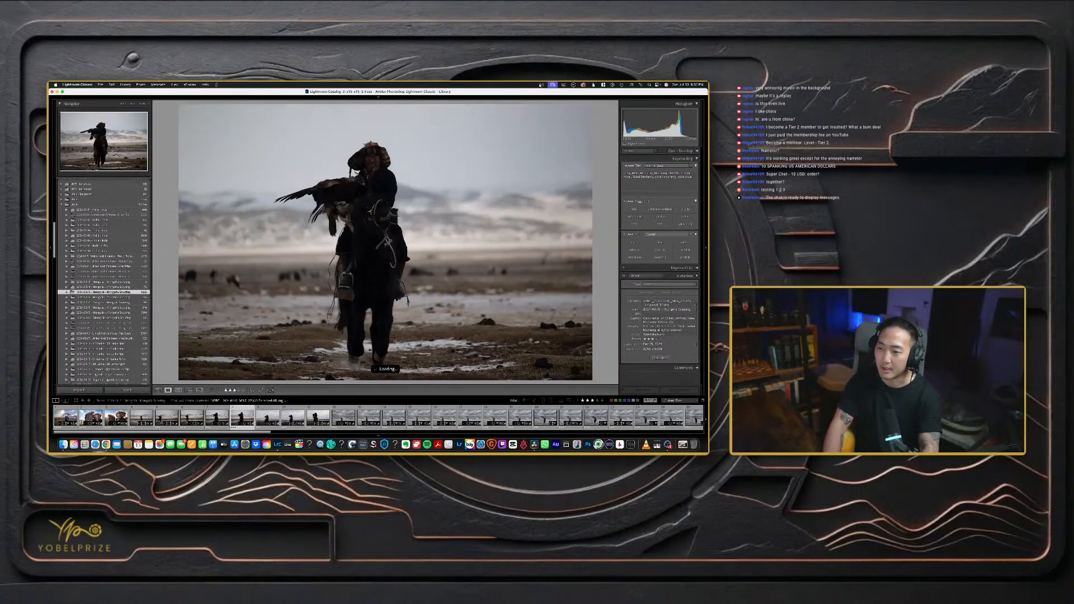
key("Right")
key("Right")
key("Right")
key("Right")
key("Right")
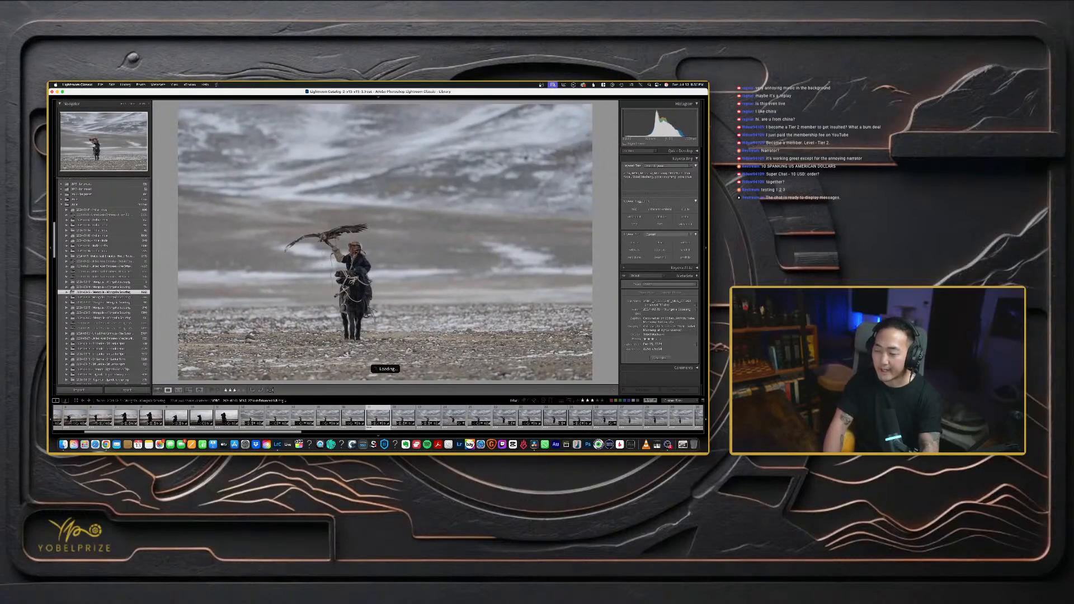
key("Right")
key("Right")
key("Right")
key("Right")
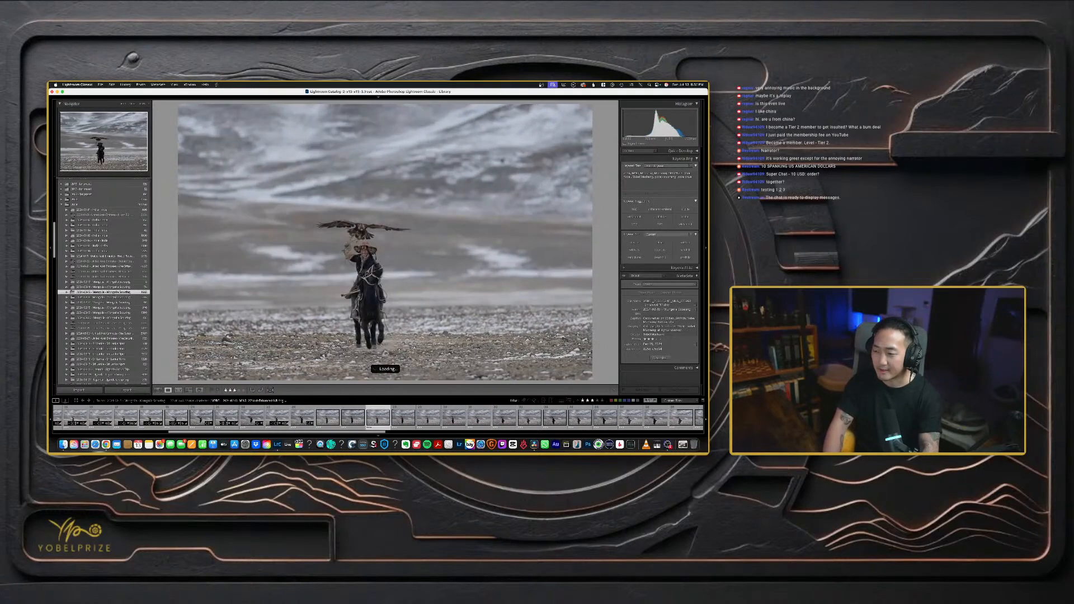
key("Right")
key("Right")
key("Right")
key("Right")
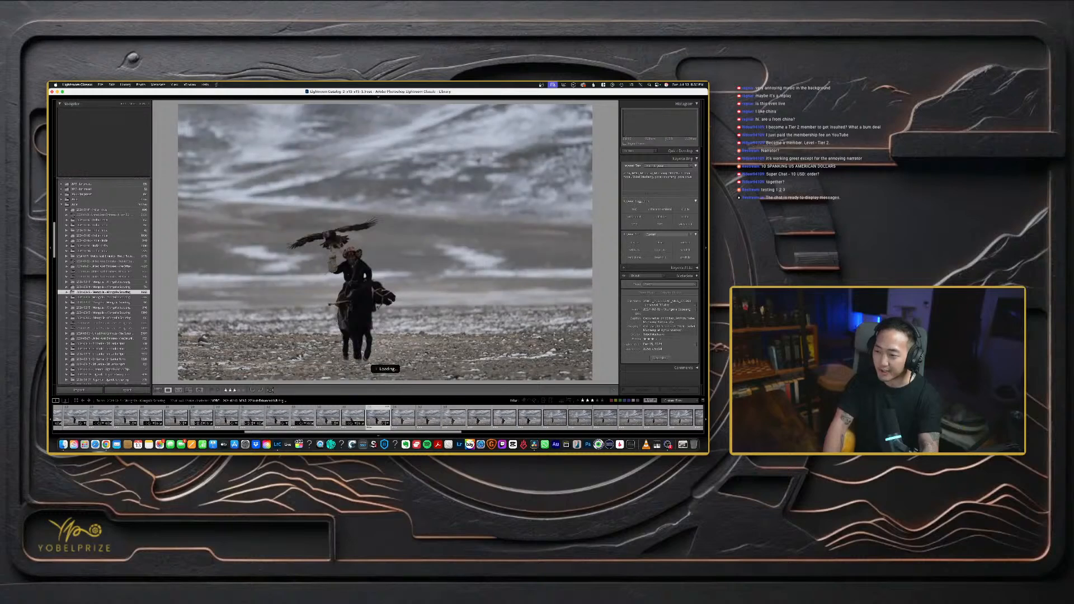
key("Right")
key("Right")
key("Right")
key("Right")
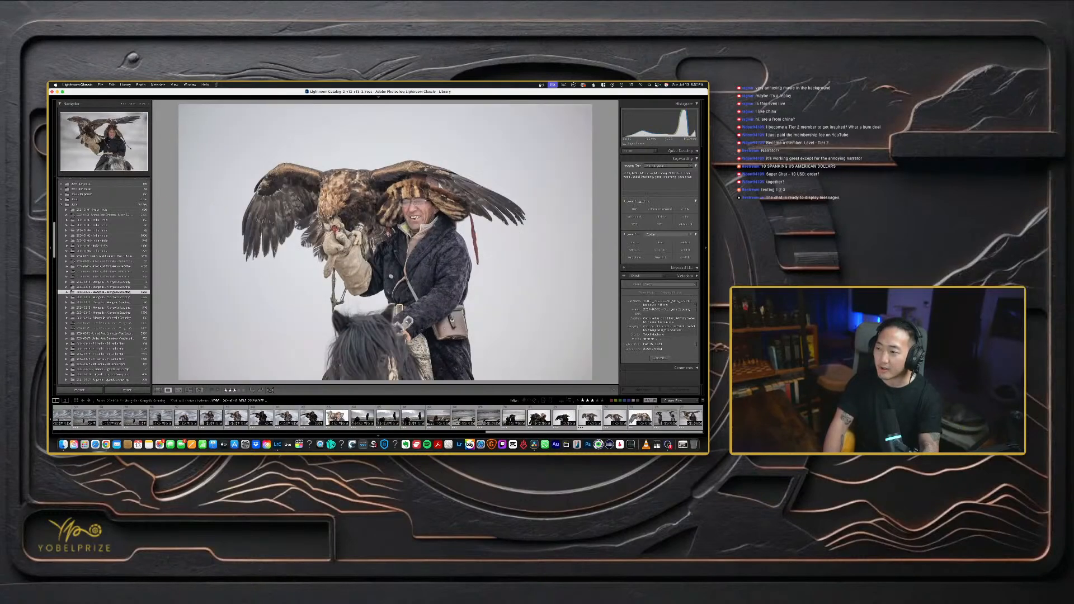
- Review the close eagle hunter portraits, the sitting dog and the two galloping riders enlarged, and return to the grid
key("Right")
key("Right")
key("Right")
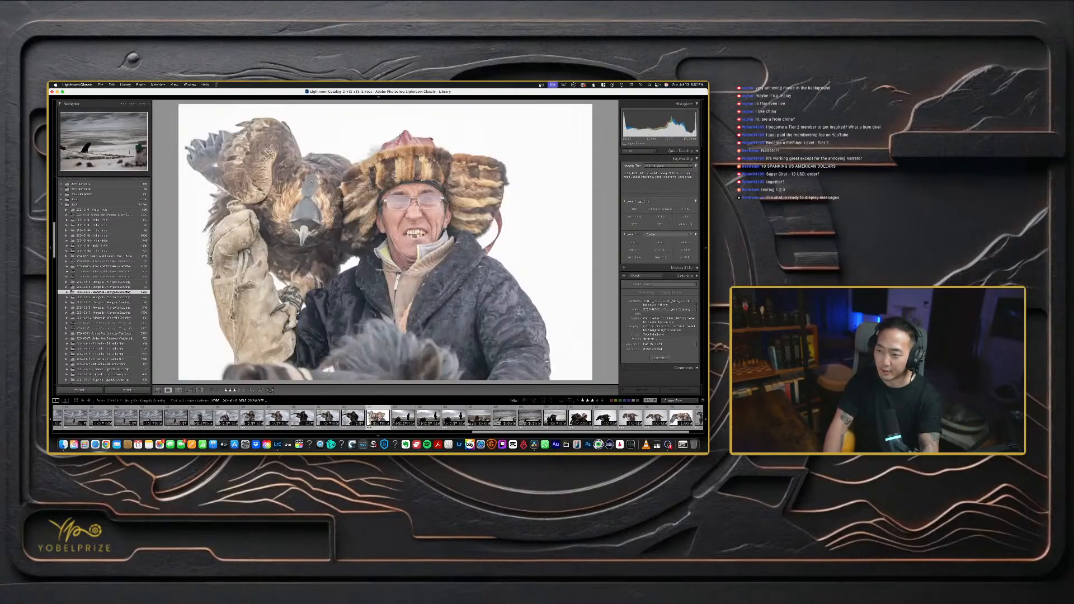
key("Right")
key("Right")
key("Right")
key("Right")
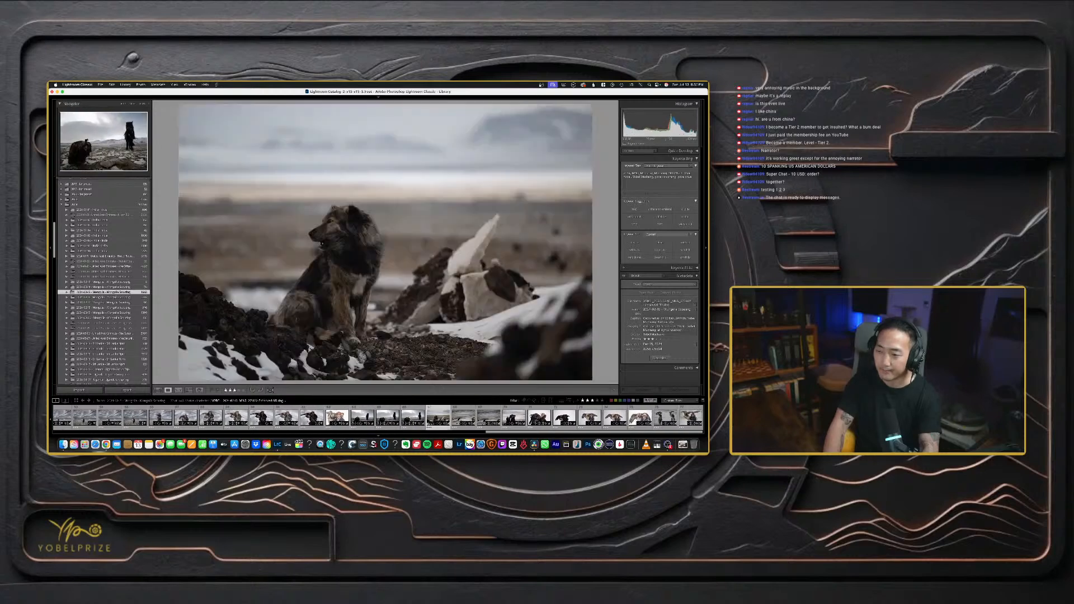
key("Right")
key("Right")
key("Right")
key("Right")
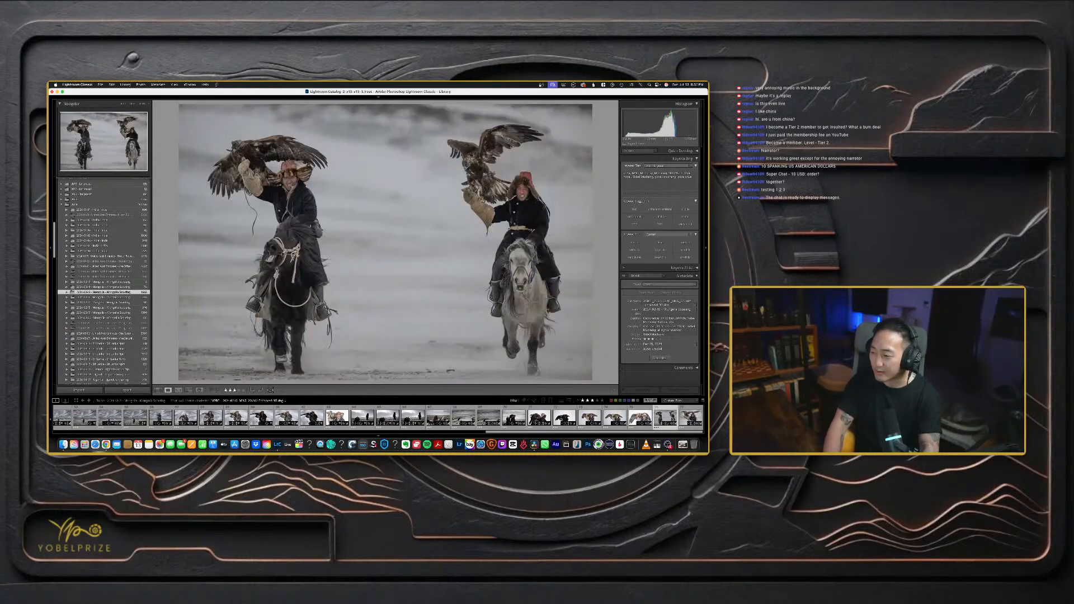
key("g")
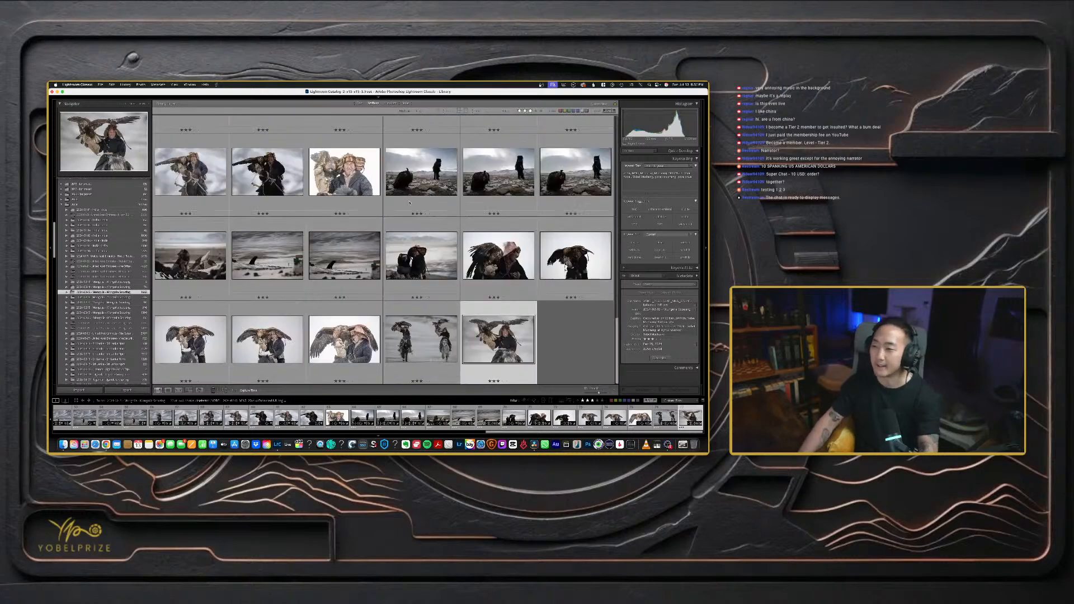
- Filter the following Mongolia folder to three stars and higher, and view its first livestock photos enlarged up to the person hugging the pale animal
left_click(136, 298)
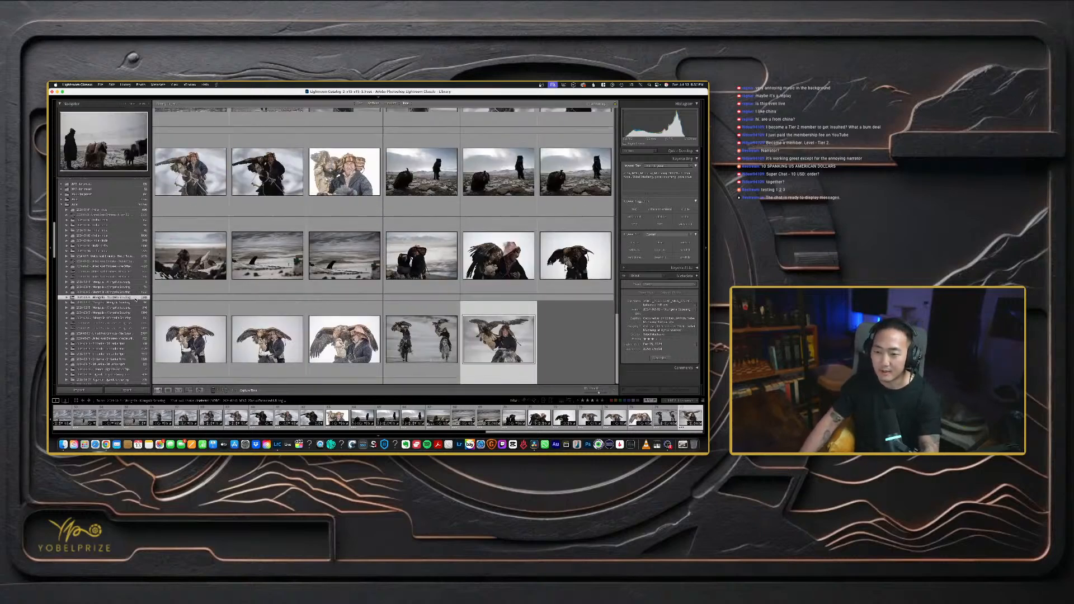
left_click(593, 400)
key("e")
key("Right")
key("Right")
key("Right")
key("Right")
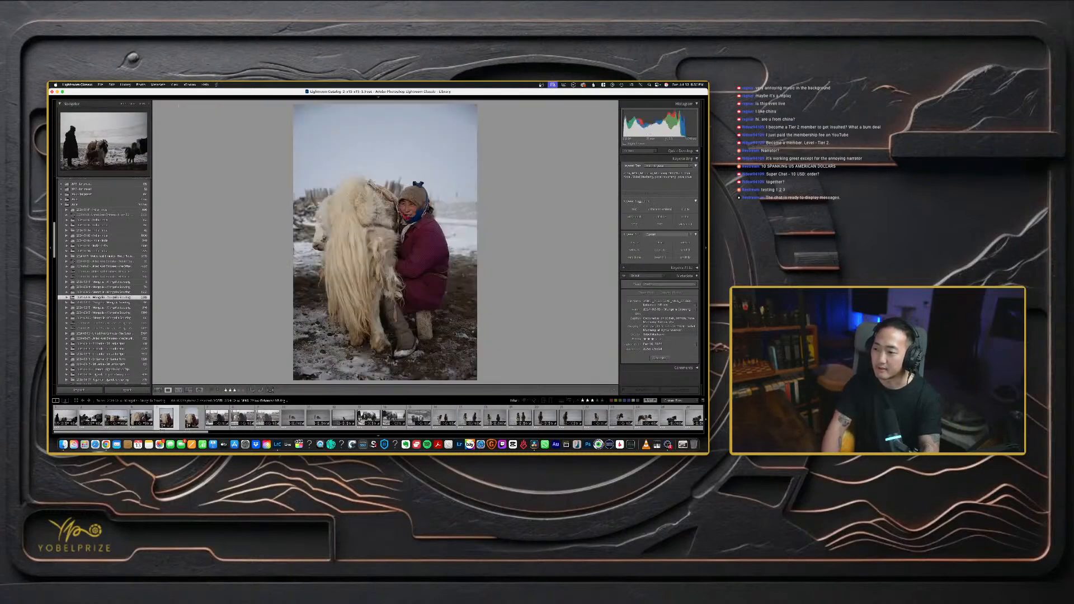
- Step through the misty dog and foal photos and settle on the shot of the two foals standing together in the snow
key("Right")
key("Right")
key("Right")
key("Right")
key("Right")
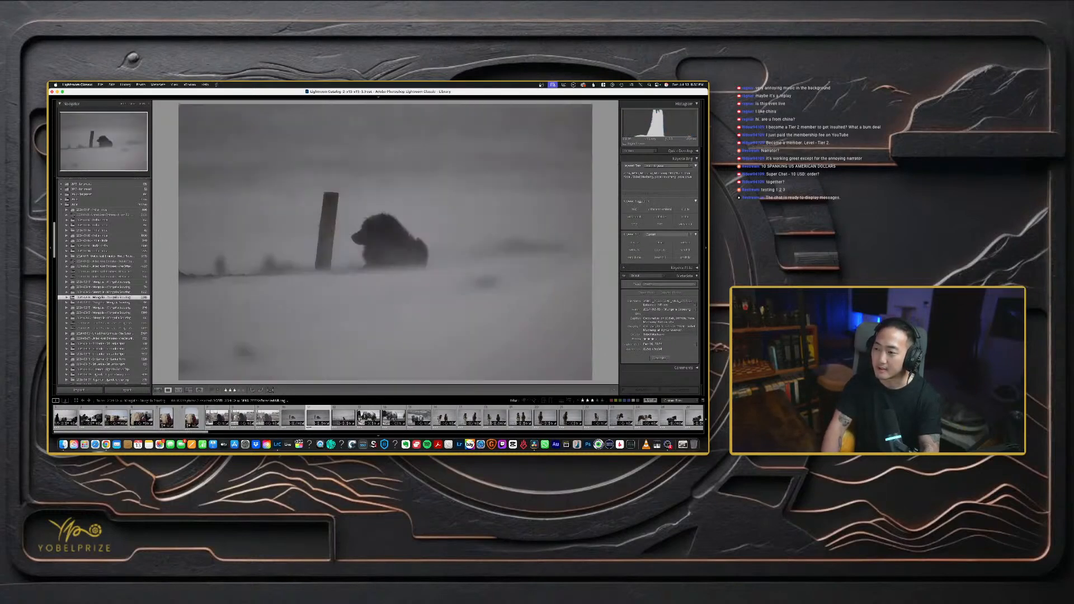
key("Right")
key("Right")
key("Right")
key("Right")
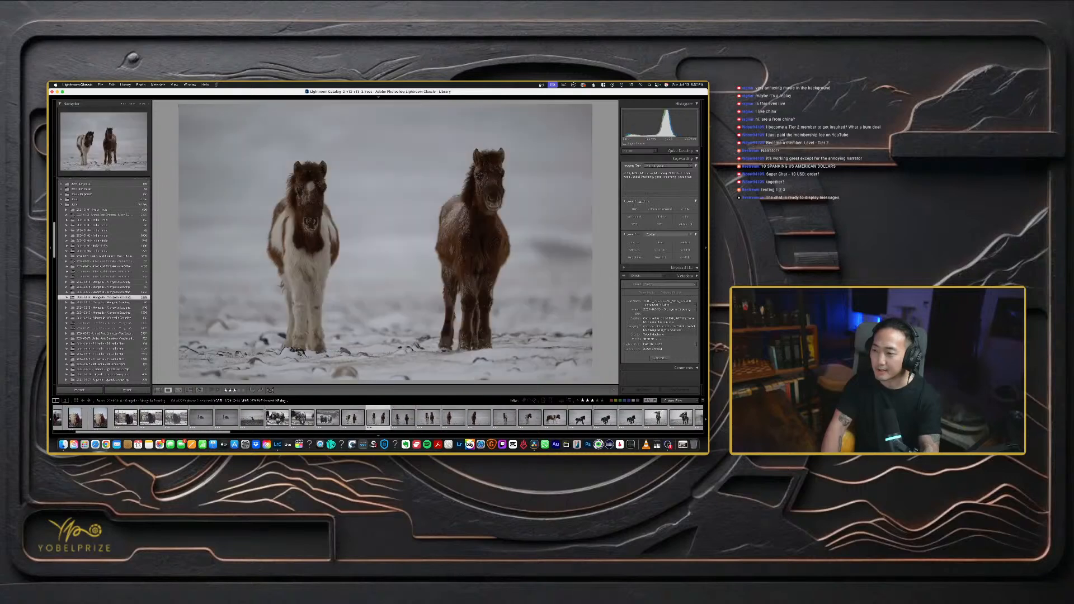
key("Right")
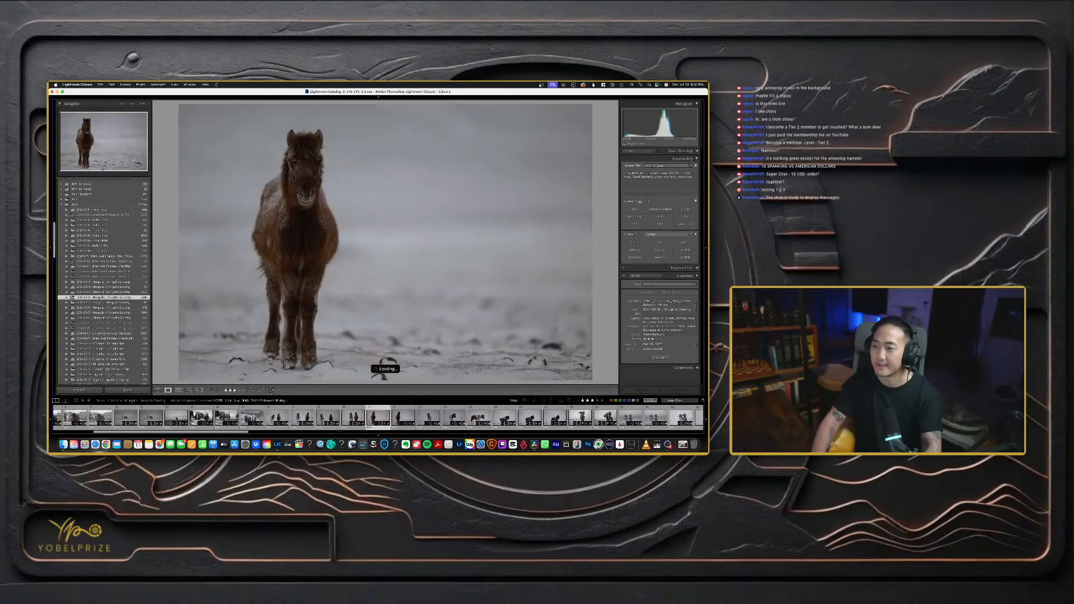
key("Left")
- Switch to DaVinci Resolve and locate the clip of the dark foal in the snow near 03:27:05, with the timeline magnified
key("super+Tab")
key("super+Tab")
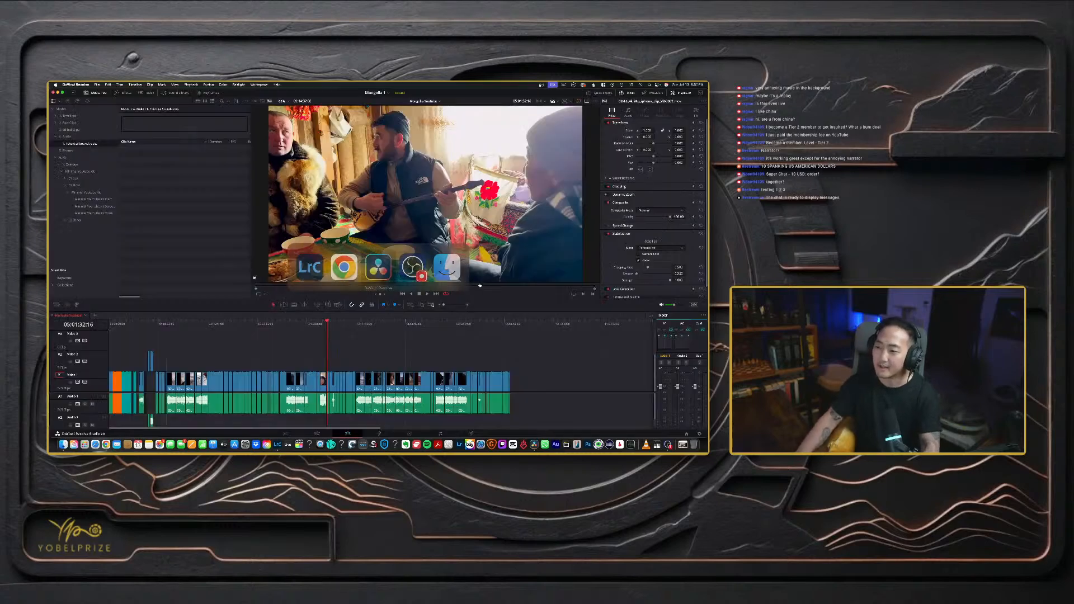
left_click(259, 323)
key("space")
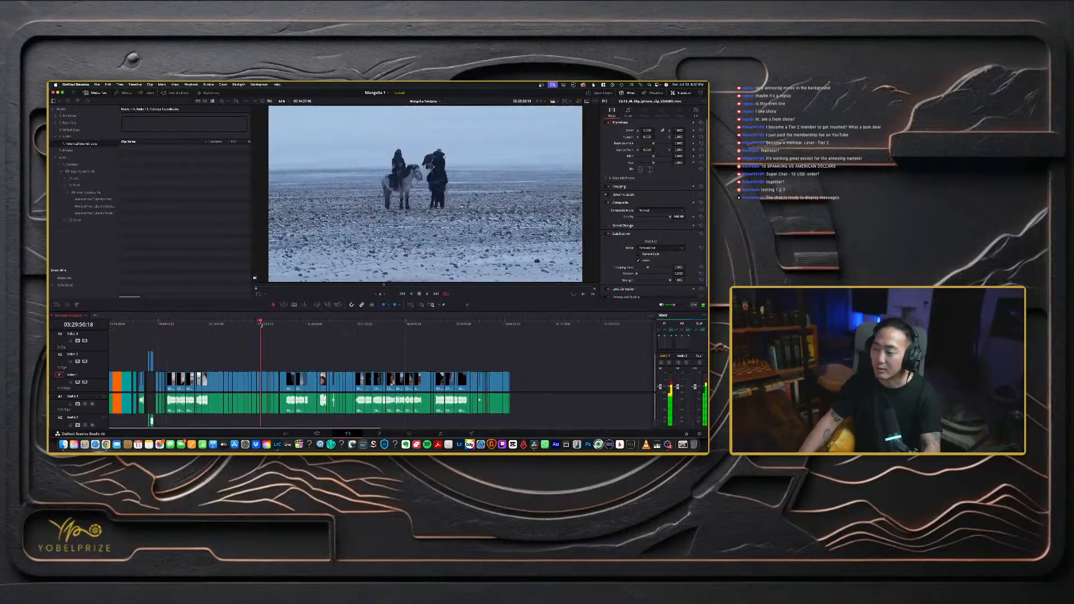
left_click_drag(259, 325, 258, 324)
key("super+equal")
key("super+equal")
key("super+equal")
key("super+equal")
key("super+equal")
key("super+equal")
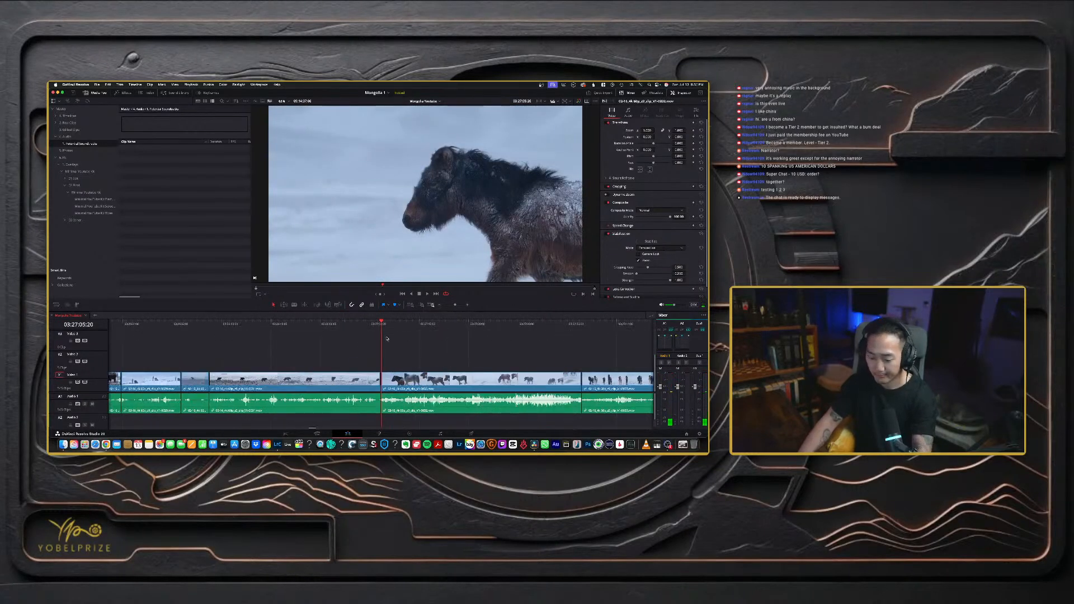
- Watch the dark foal walking through the snow and the following clip of the three standing foals in full-screen view
key("super+f")
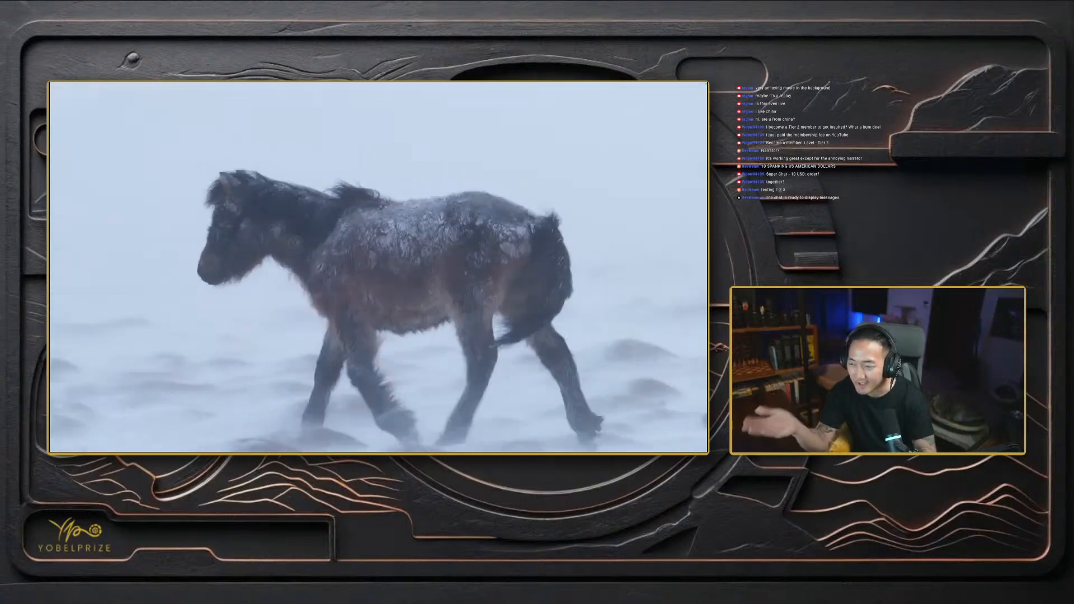
key("Escape")
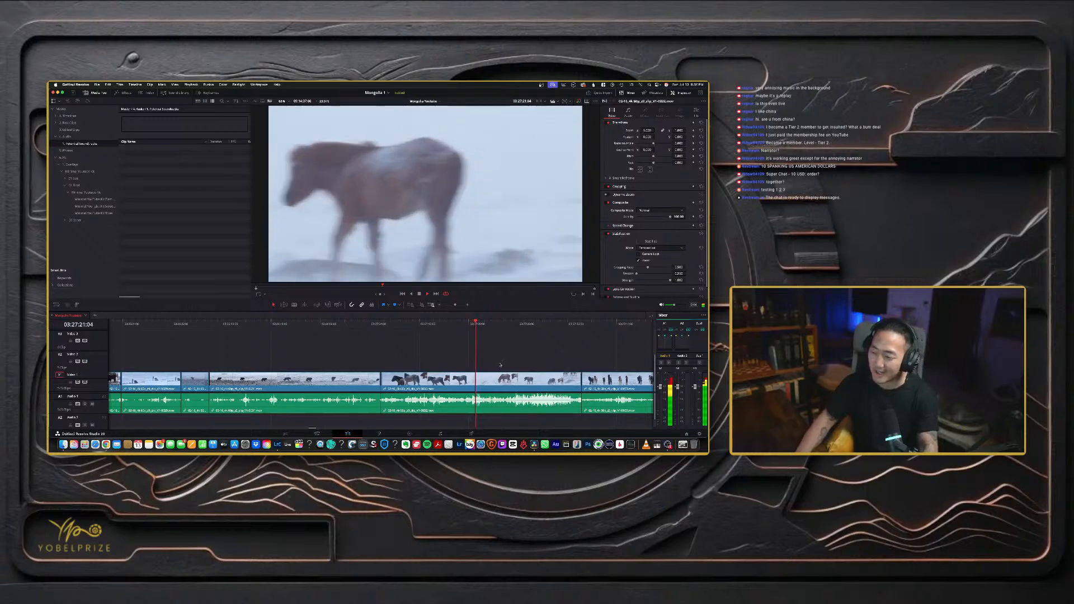
left_click(571, 324)
left_click(604, 323)
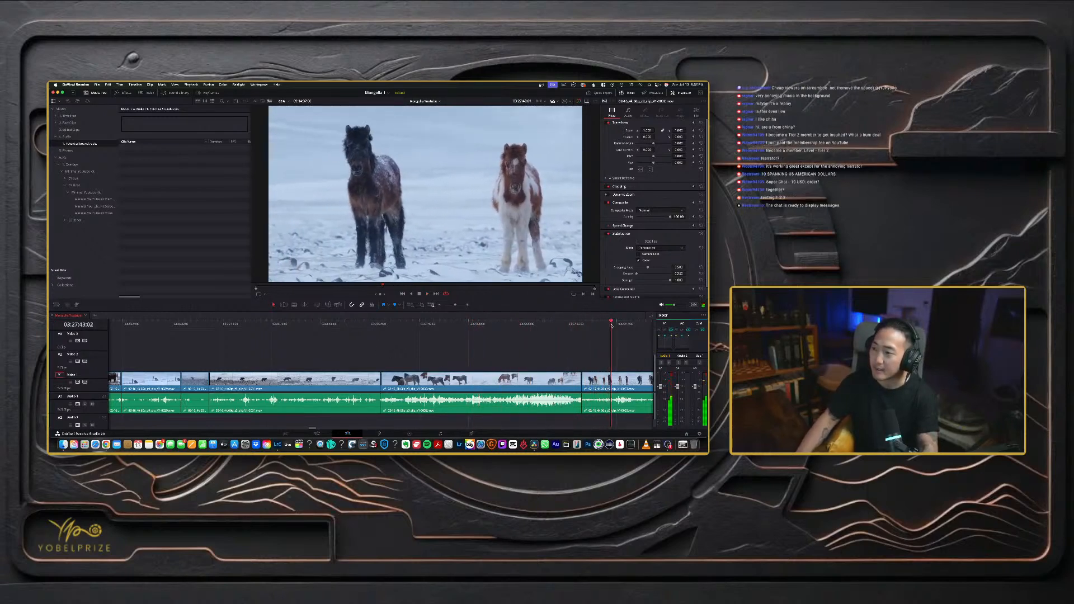
scroll(485, 359, "right", 3)
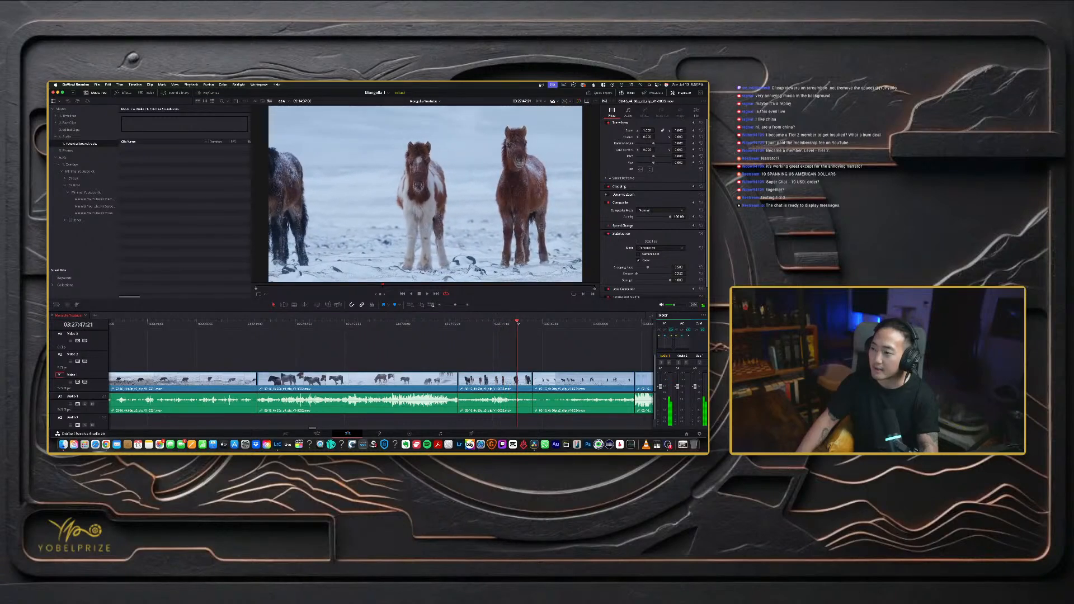
key("super+f")
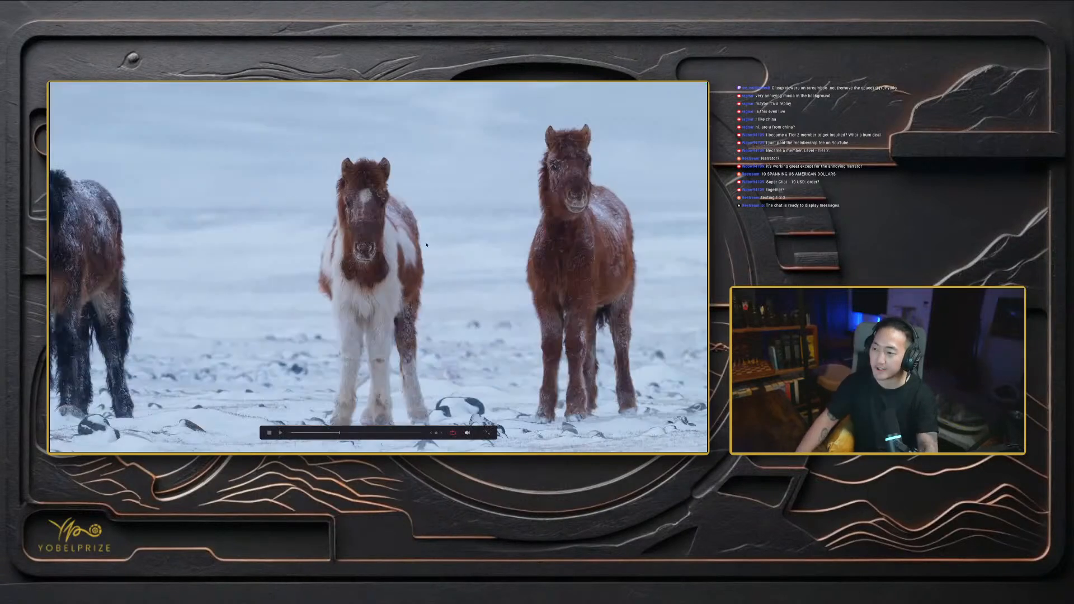
key("super+f")
- Switch back to Lightroom Classic and open the photo of the two standing foals in the Develop module
key("super+Tab")
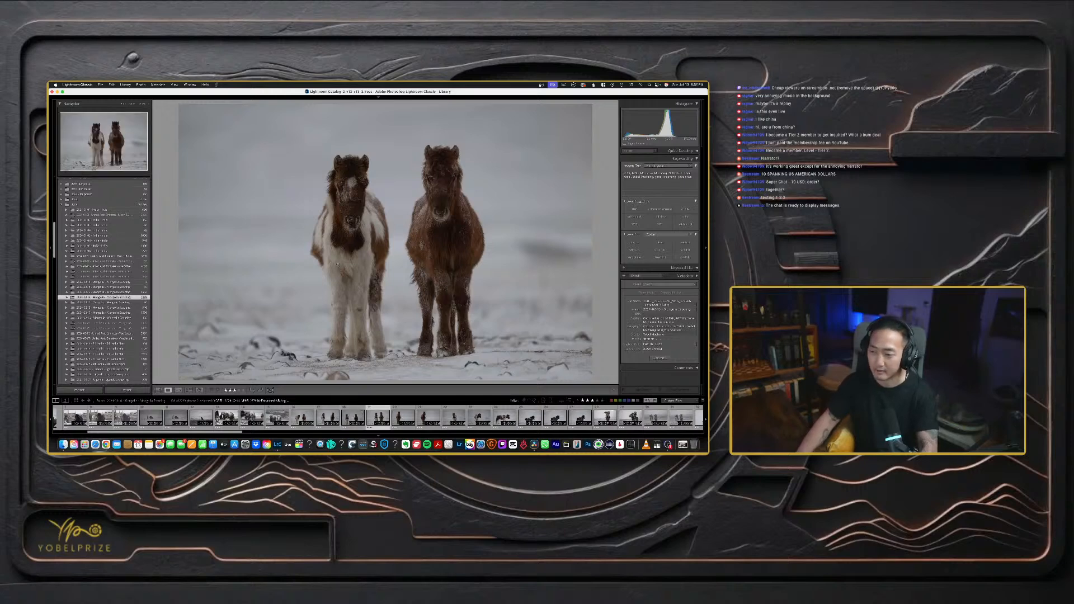
key("g")
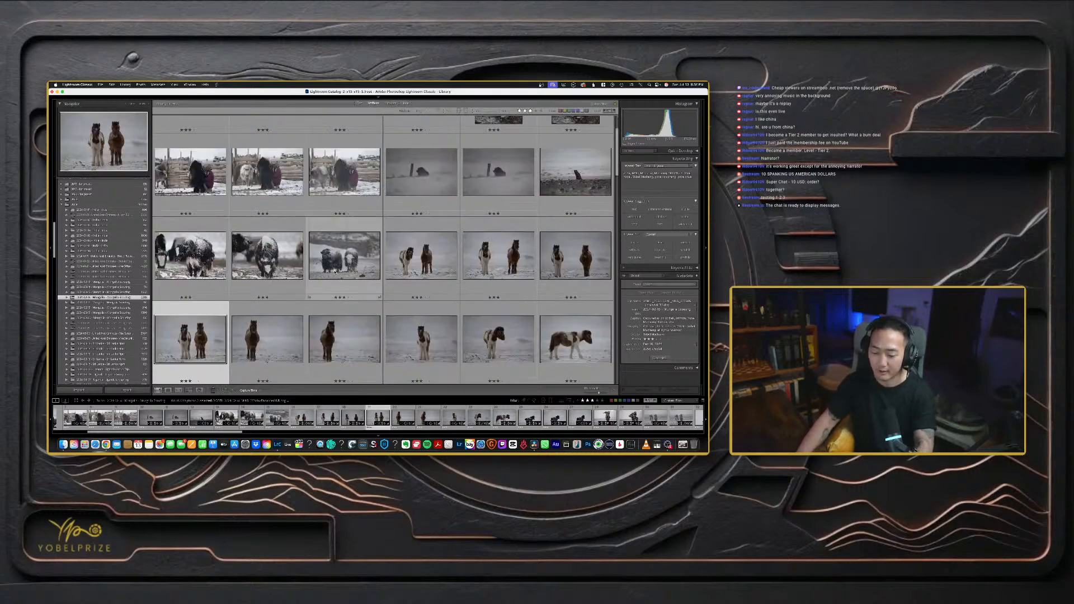
key("backslash")
key("d")
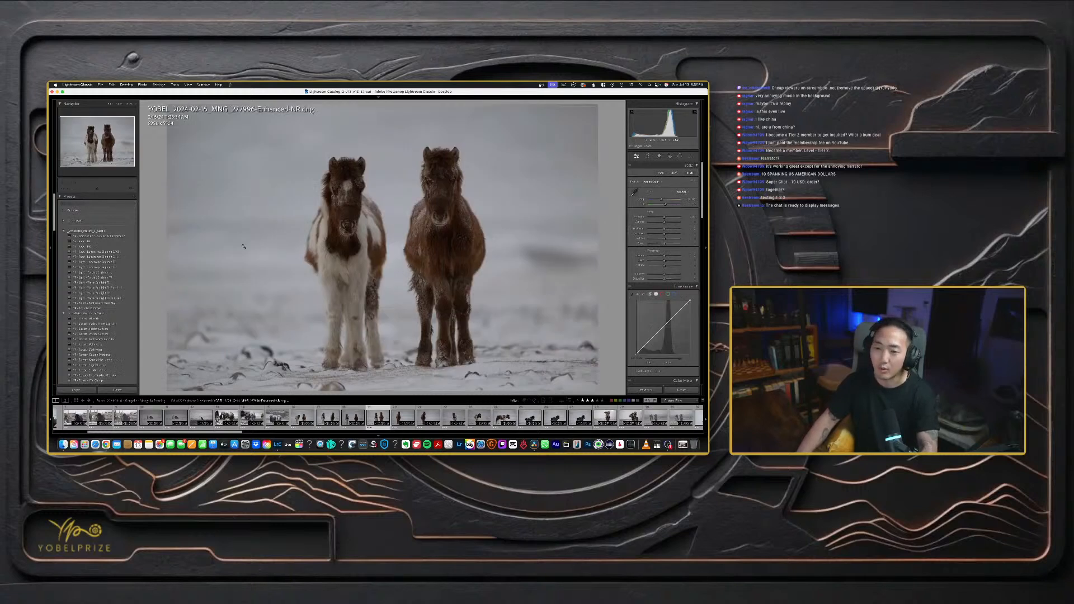
- Try a warm preset on the two-foal photo, apply a cooler, more contrasty custom preset instead, and show its masks
left_click(113, 236)
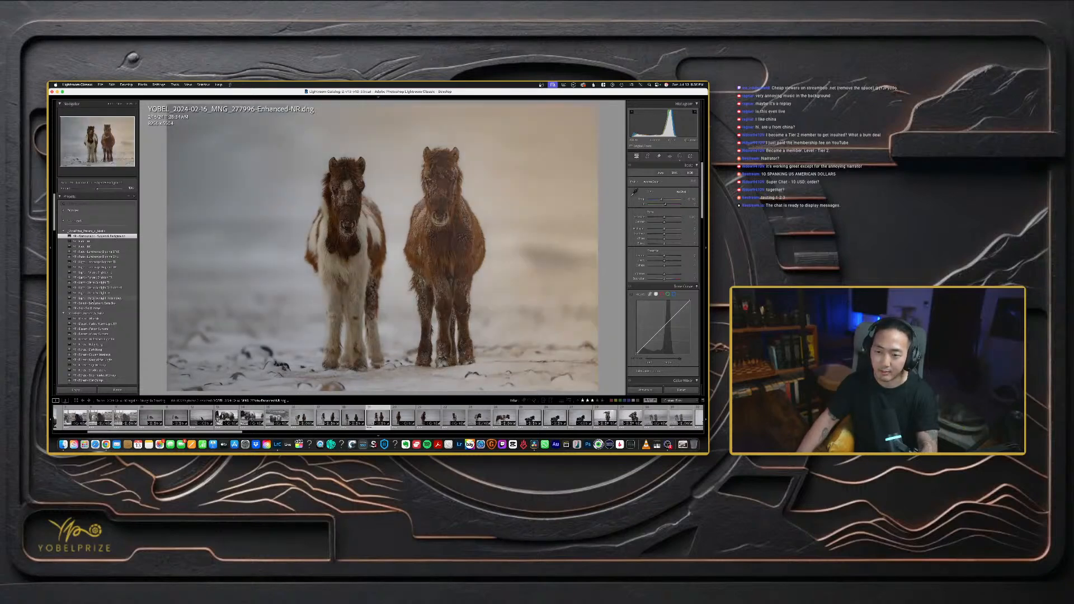
scroll(95, 291, "down", 3)
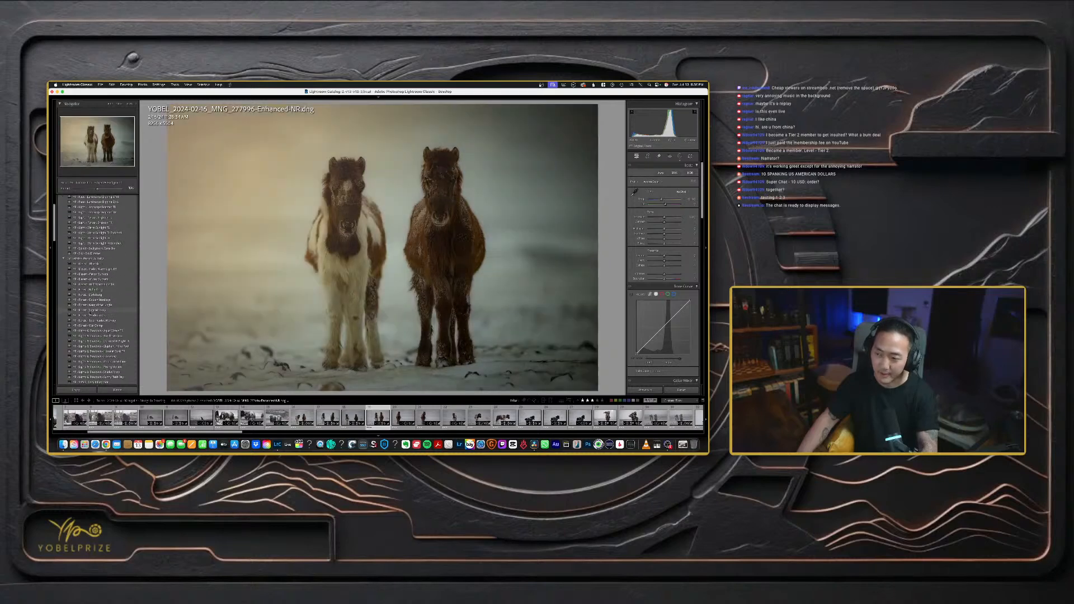
scroll(96, 291, "down", 3)
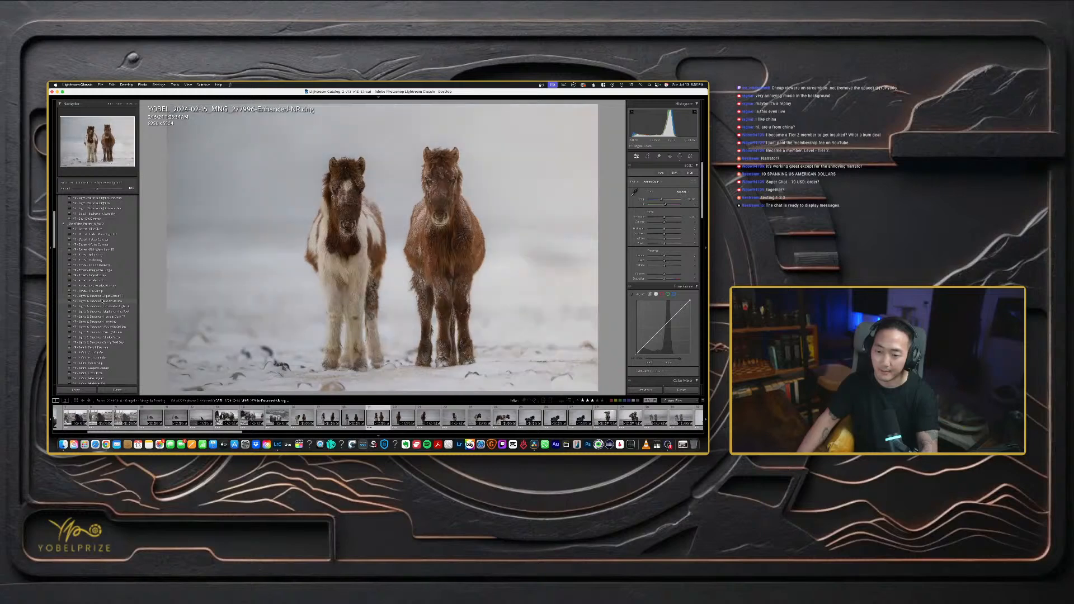
left_click(98, 296)
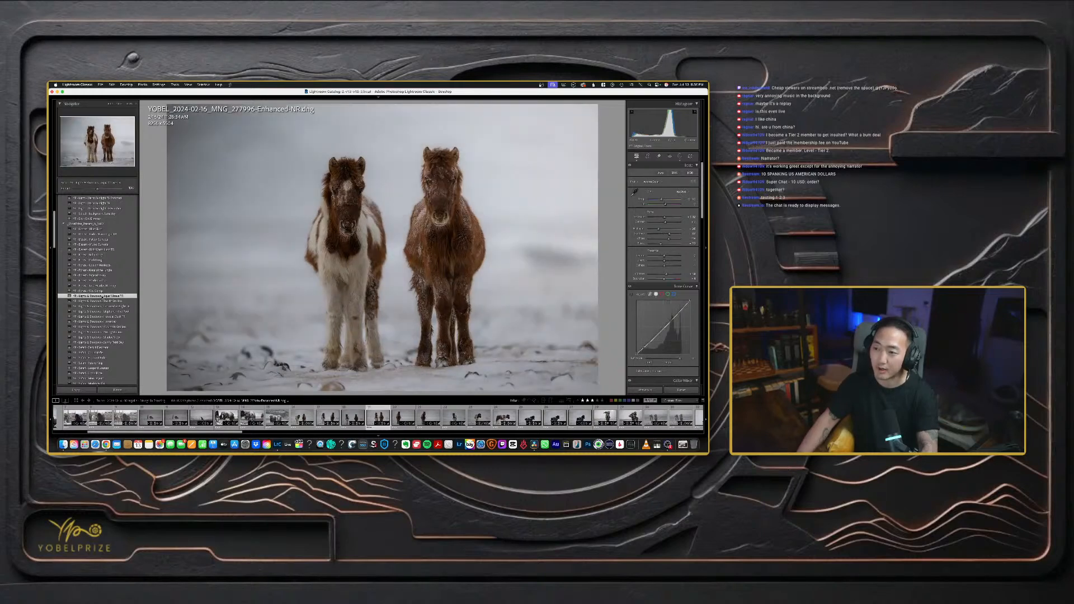
left_click(680, 156)
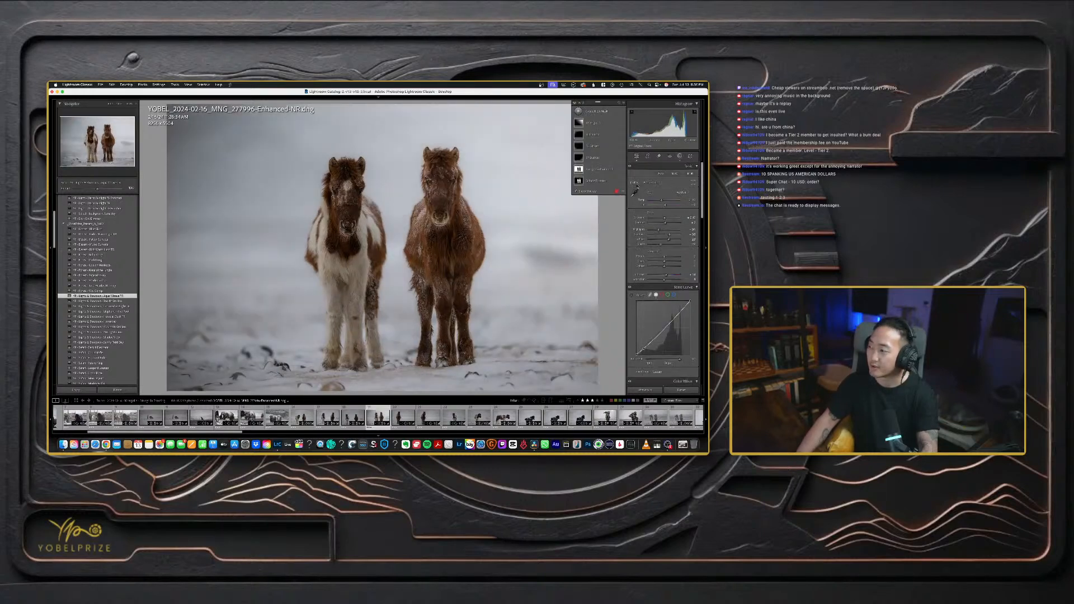
- Fine-tune the tonal adjustments of two existing masks on the two-foal photo, including a gradient mask
left_click(584, 182)
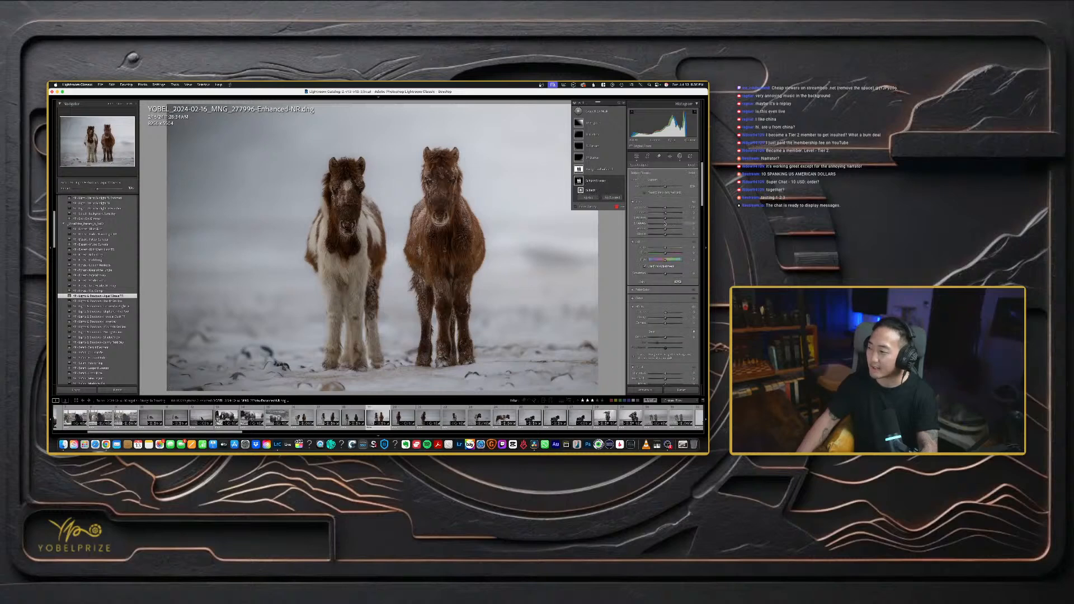
left_click_drag(666, 225, 669, 225)
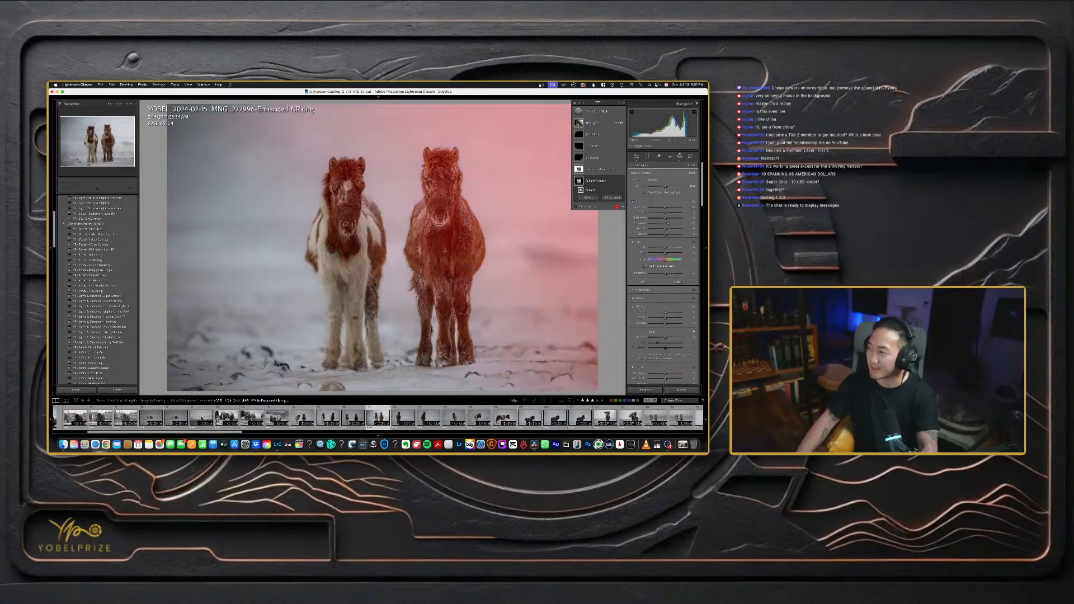
left_click(622, 126)
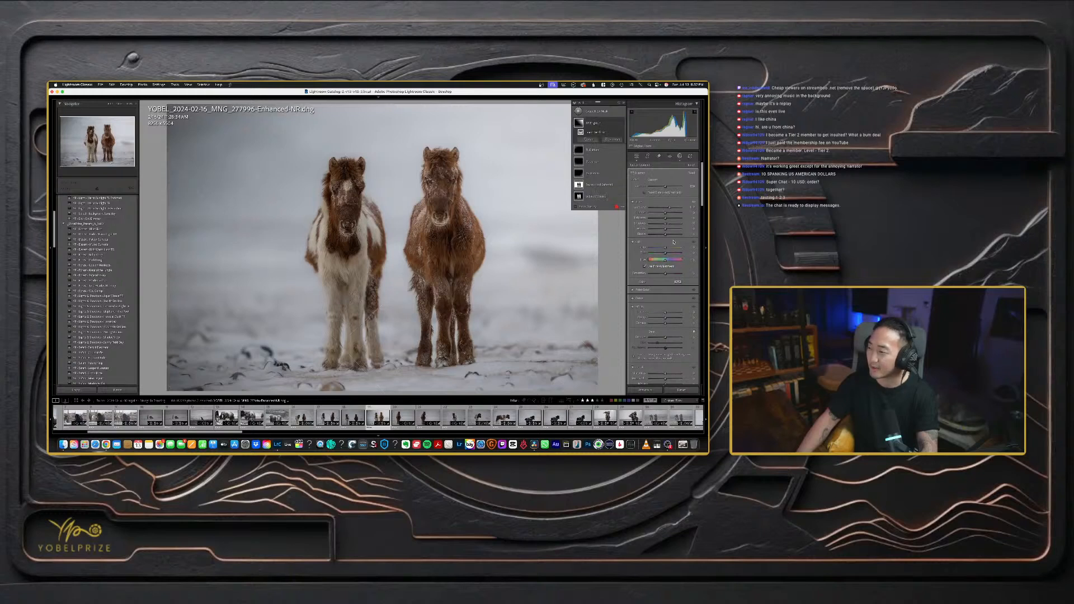
left_click_drag(669, 208, 651, 214)
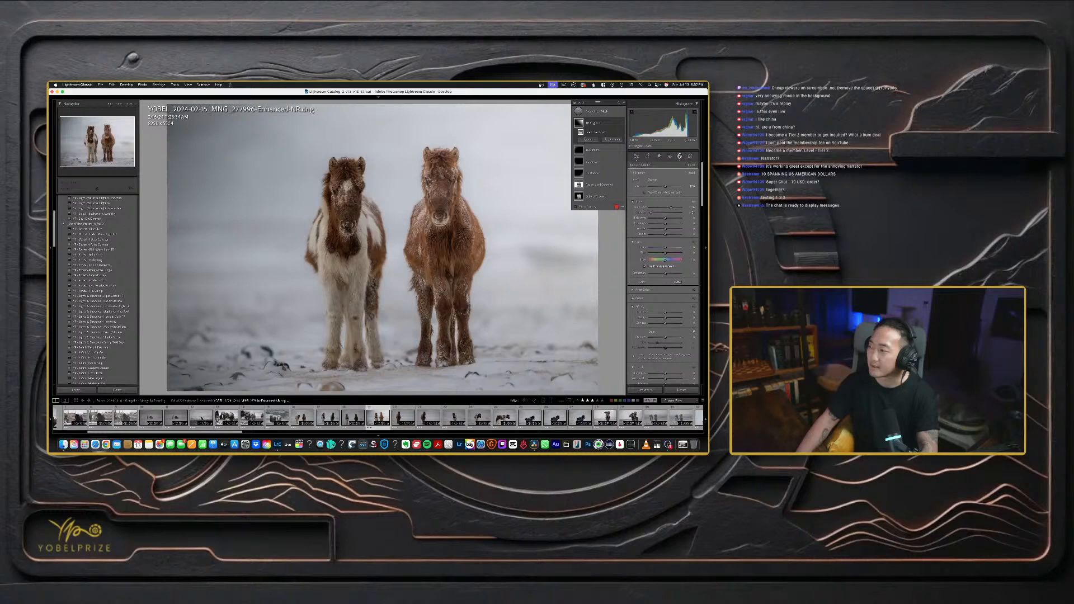
- Crop the two-foal photo to a 16 x 9 ratio and reposition it so the foals' hooves stay inside the frame
key("r")
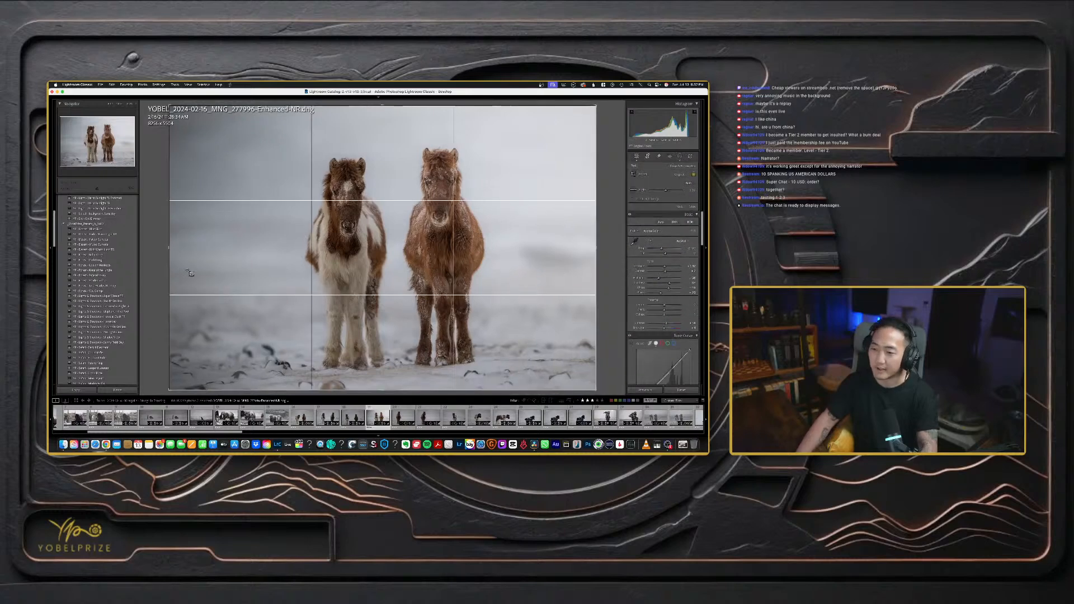
left_click(678, 174)
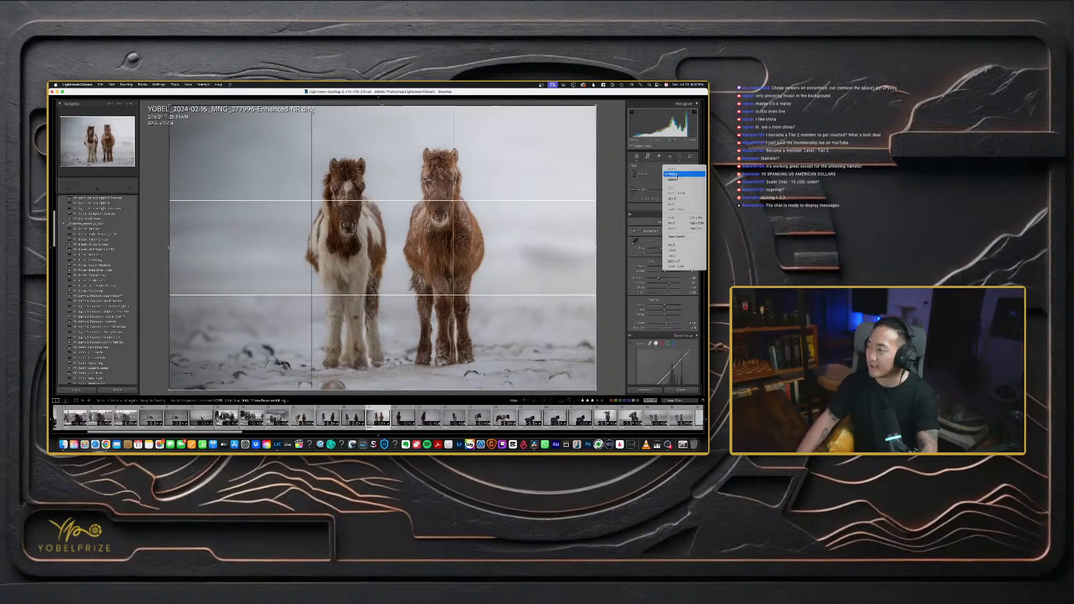
left_click(673, 223)
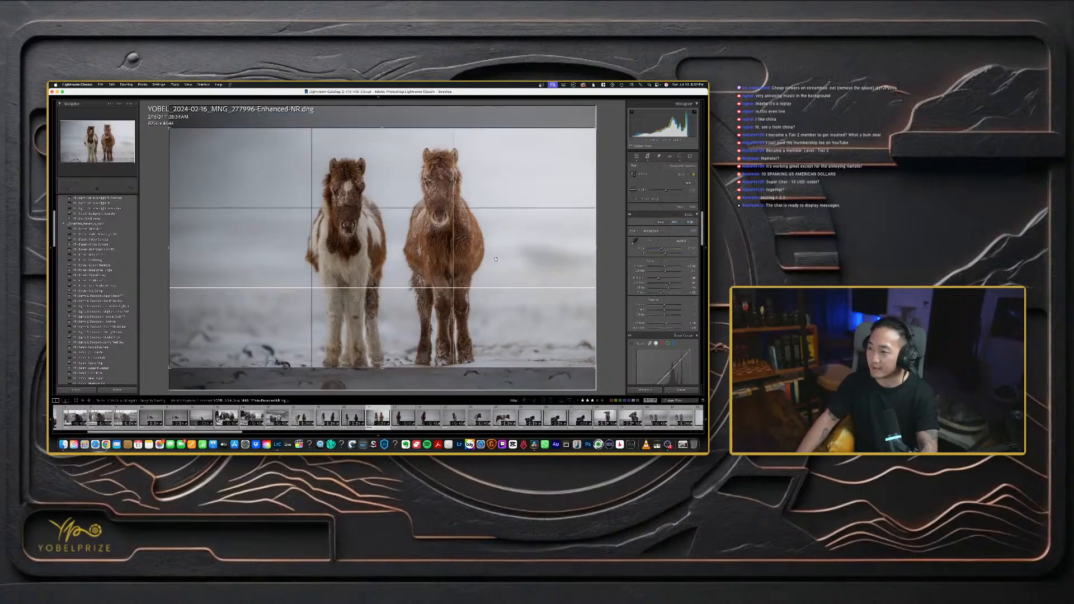
left_click_drag(491, 261, 491, 252)
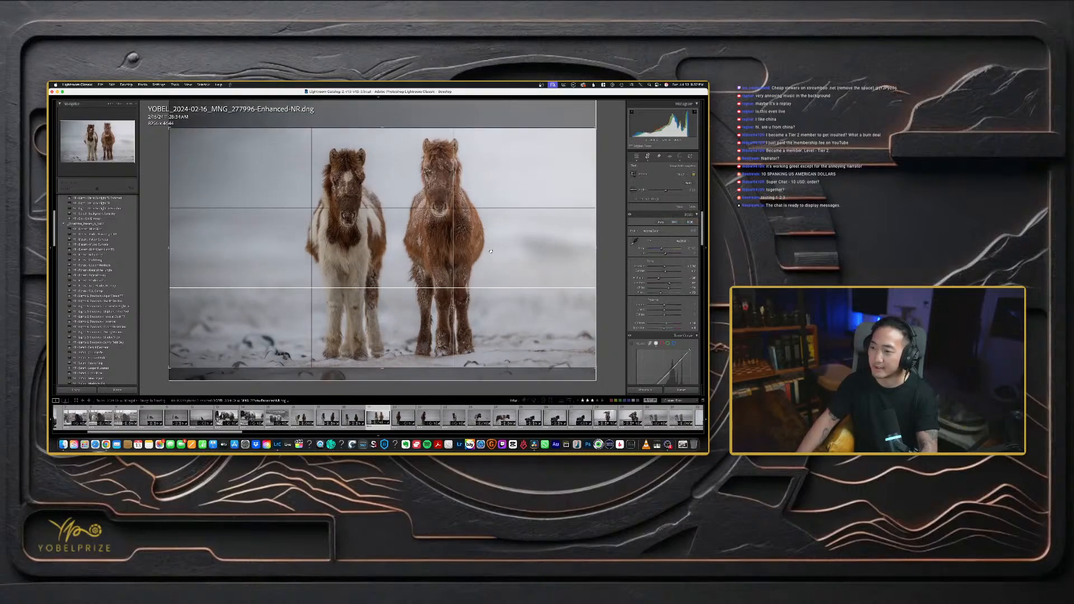
key("Return")
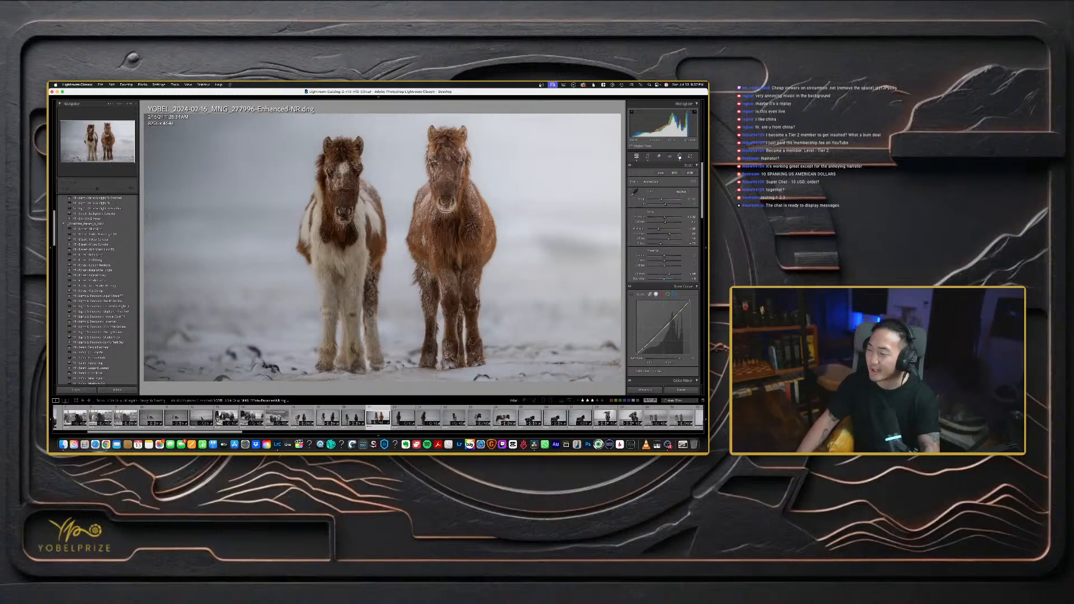
- Find a cool blue preset further down the preset list and apply it to the two-foal photo
scroll(127, 361, "down", 5)
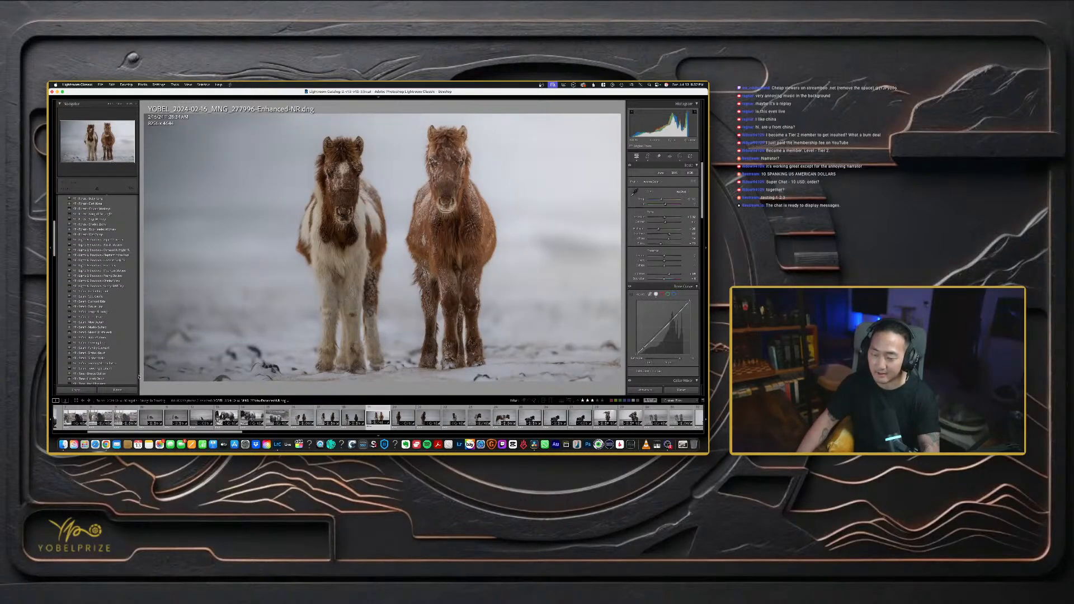
scroll(139, 377, "down", 5)
scroll(138, 376, "down", 3)
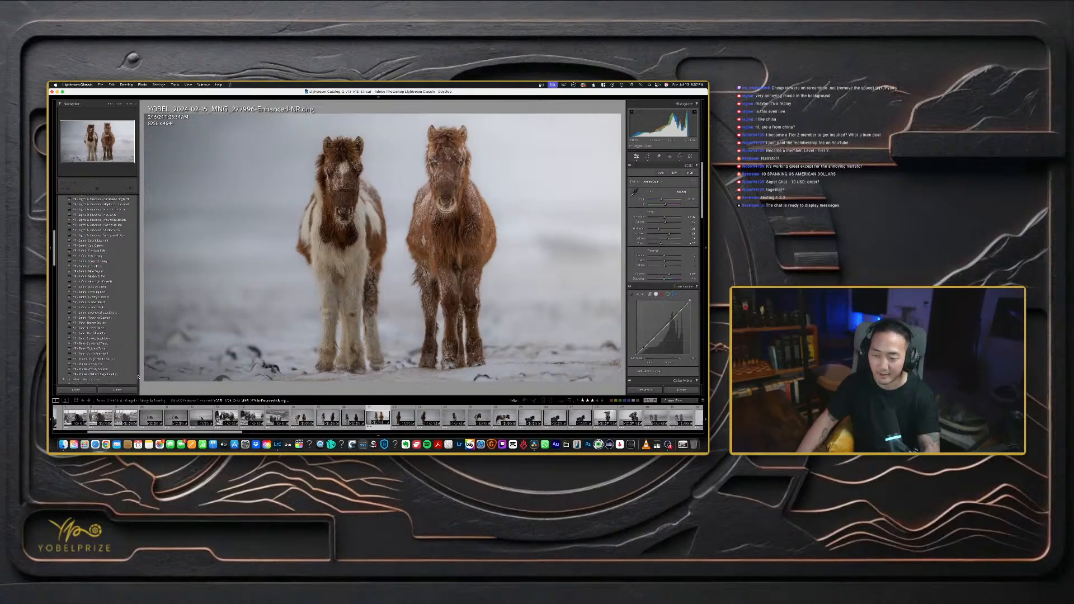
scroll(138, 377, "down", 3)
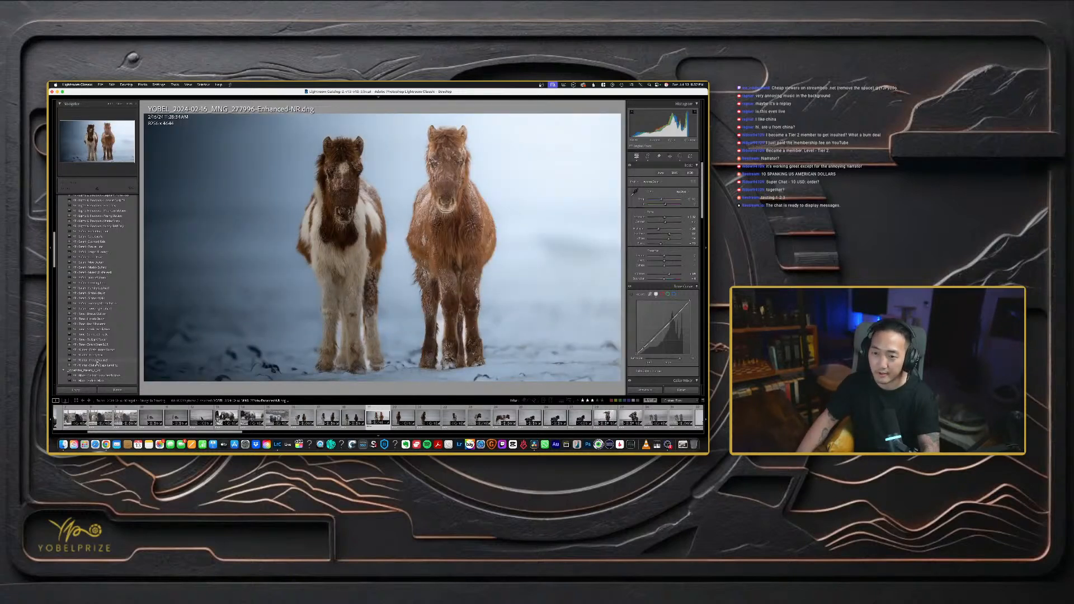
left_click(97, 361)
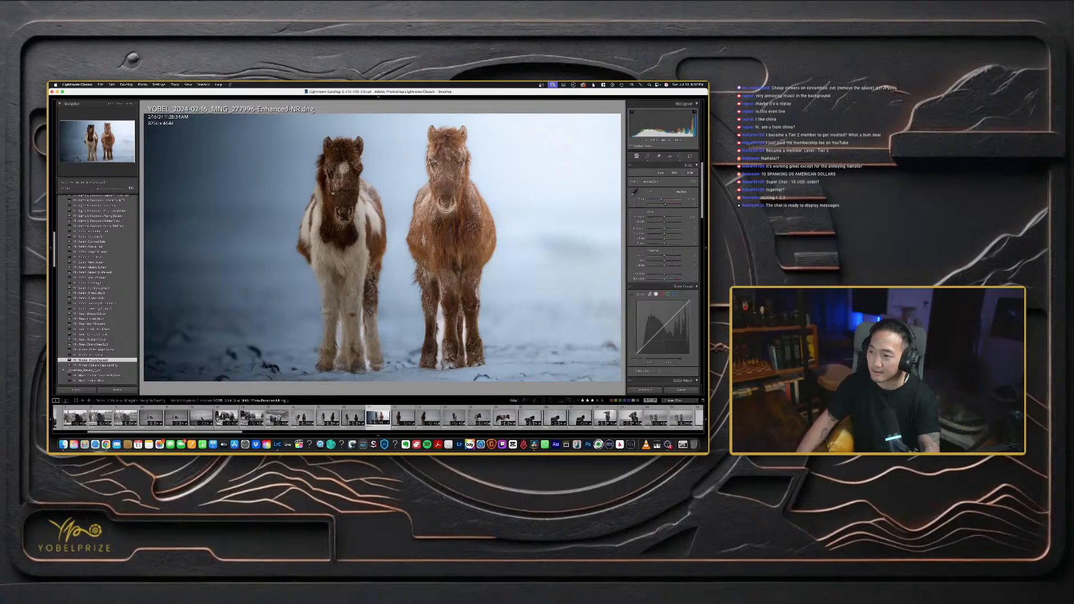
- Examine both foals' faces, coats and legs at high magnification, including the spotted foal's head against the blue background
left_click(332, 193)
left_click_drag(384, 174, 280, 218)
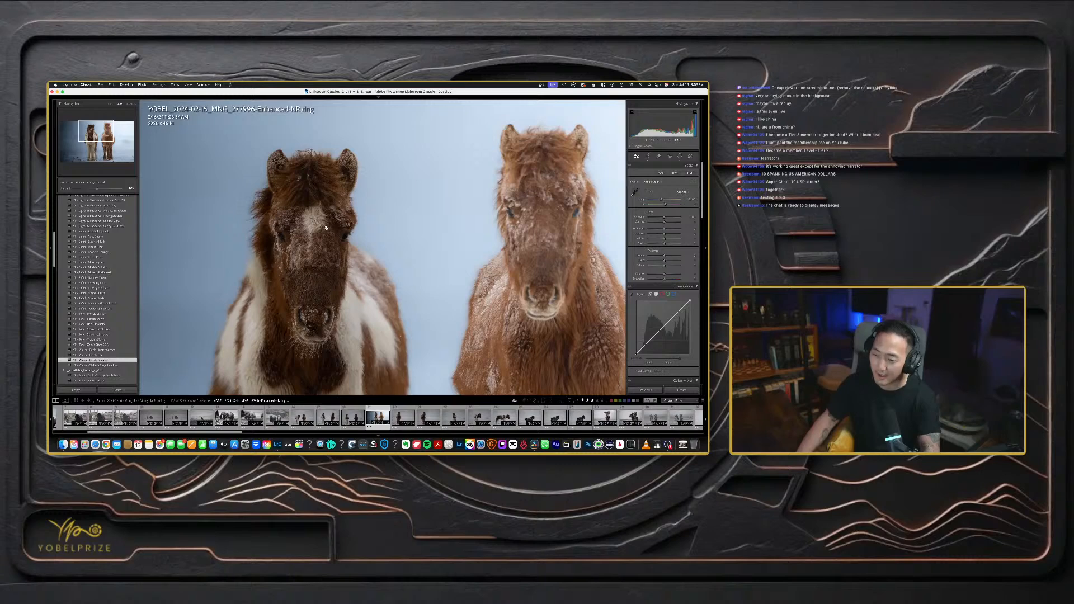
left_click_drag(547, 235, 528, 110)
left_click_drag(501, 387, 472, 173)
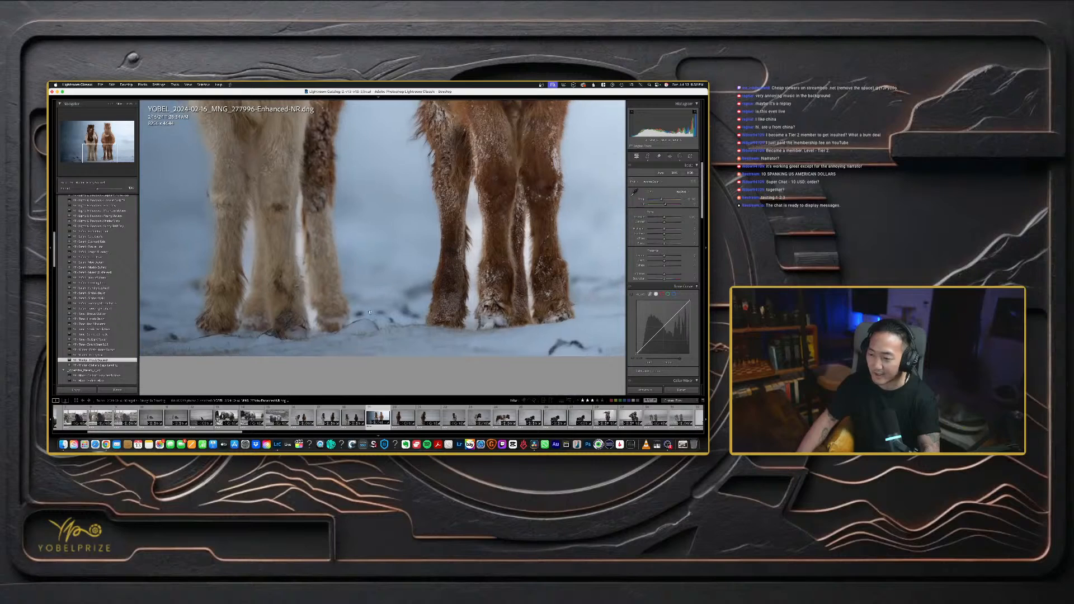
left_click_drag(417, 309, 404, 386)
left_click_drag(448, 173, 399, 316)
left_click_drag(424, 158, 415, 202)
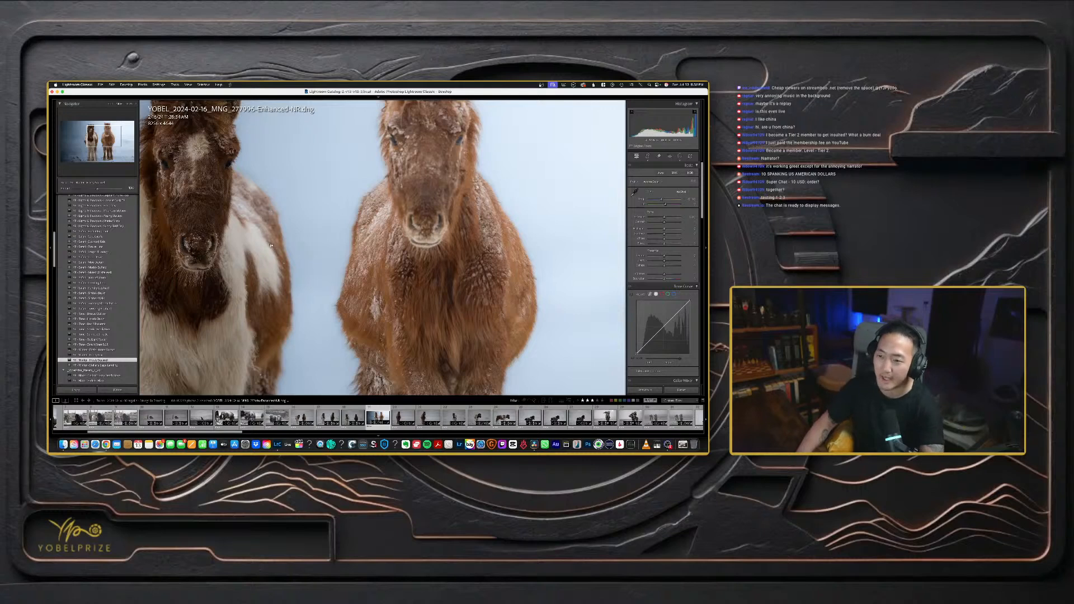
left_click_drag(294, 202, 340, 280)
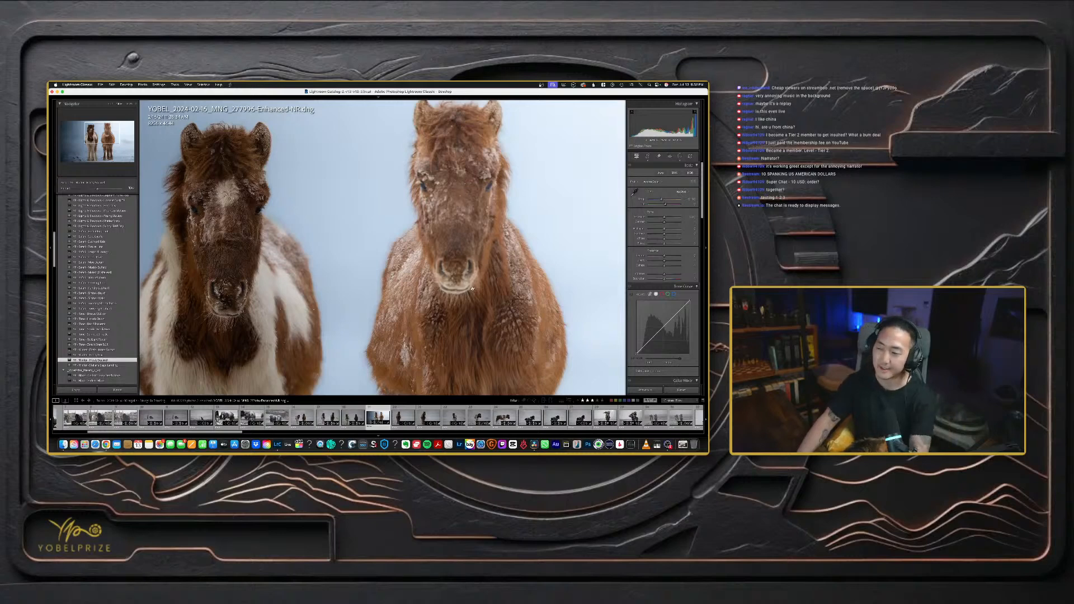
left_click(451, 232)
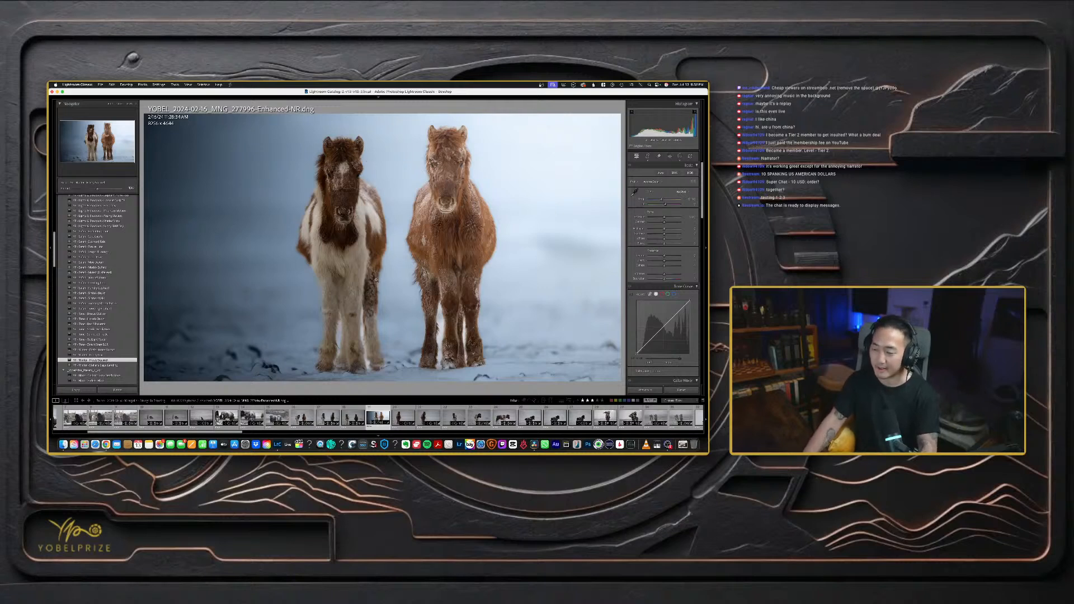
left_click(344, 182)
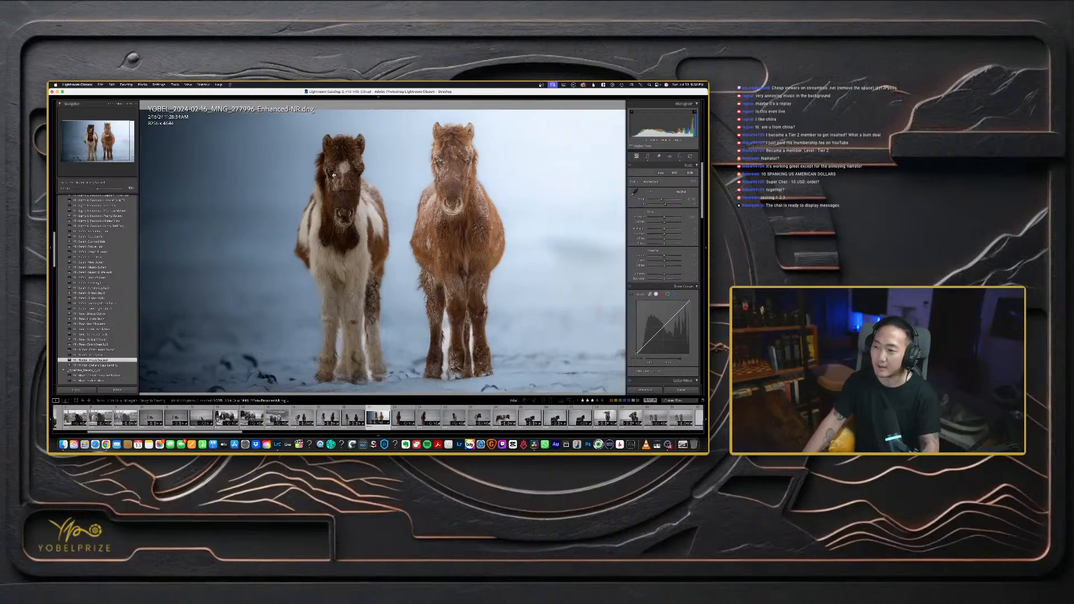
left_click_drag(345, 183, 469, 253)
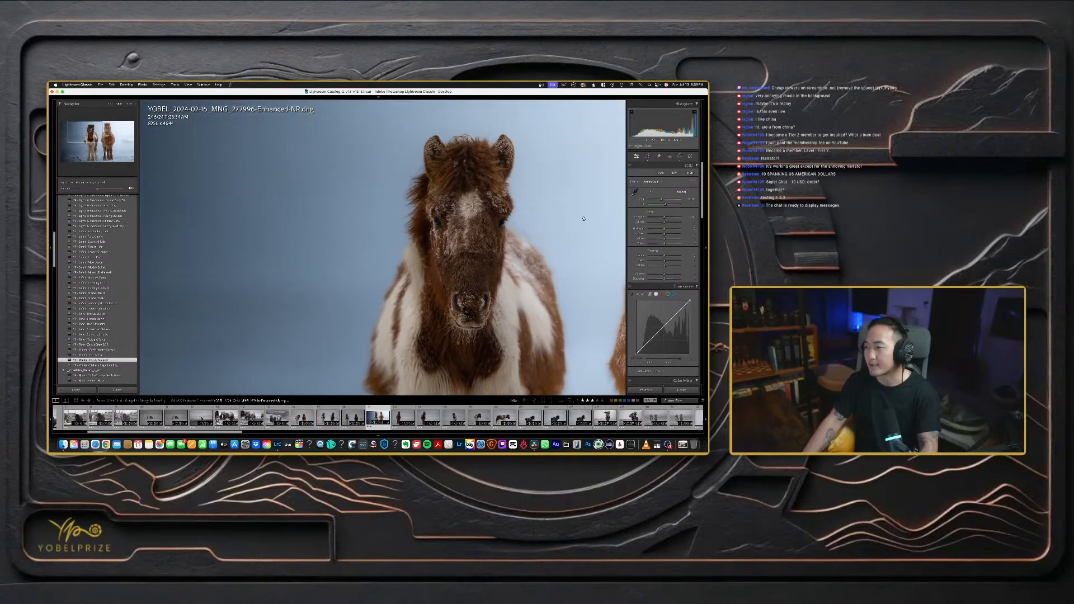
left_click(407, 222)
- Crop the photo tightly around the spotted foal's head and chest in landscape format and preview it full screen
key("r")
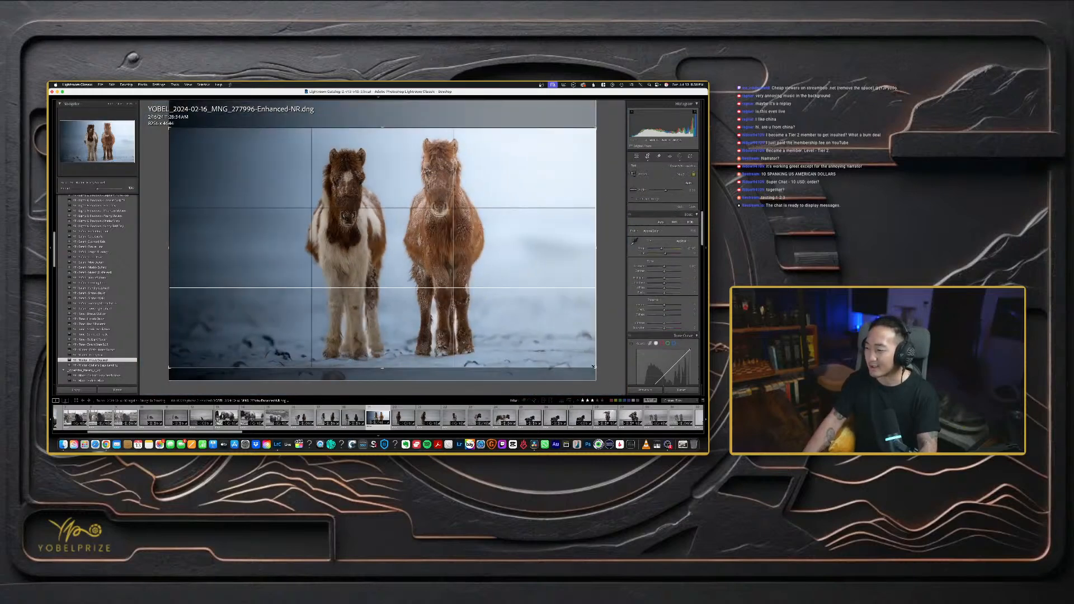
left_click_drag(593, 367, 497, 355)
left_click_drag(264, 181, 287, 193)
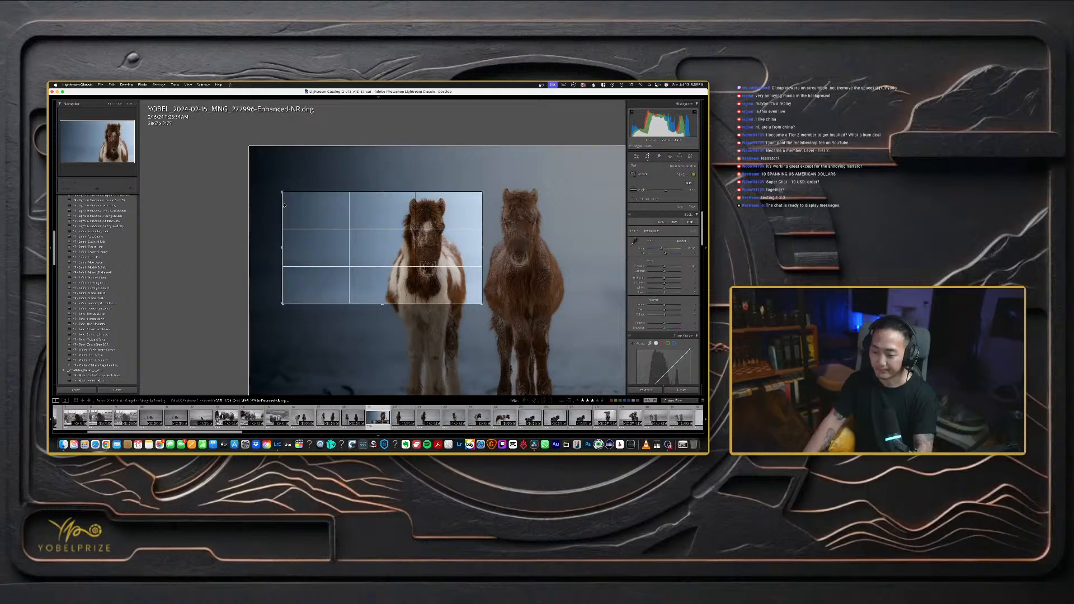
key("Return")
key("f")
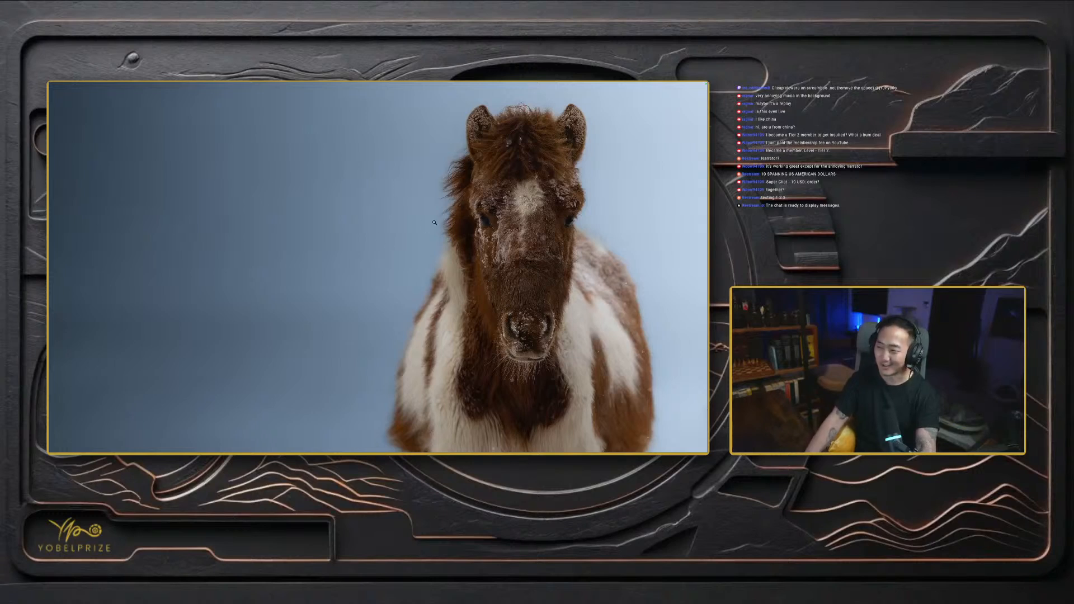
key("Escape")
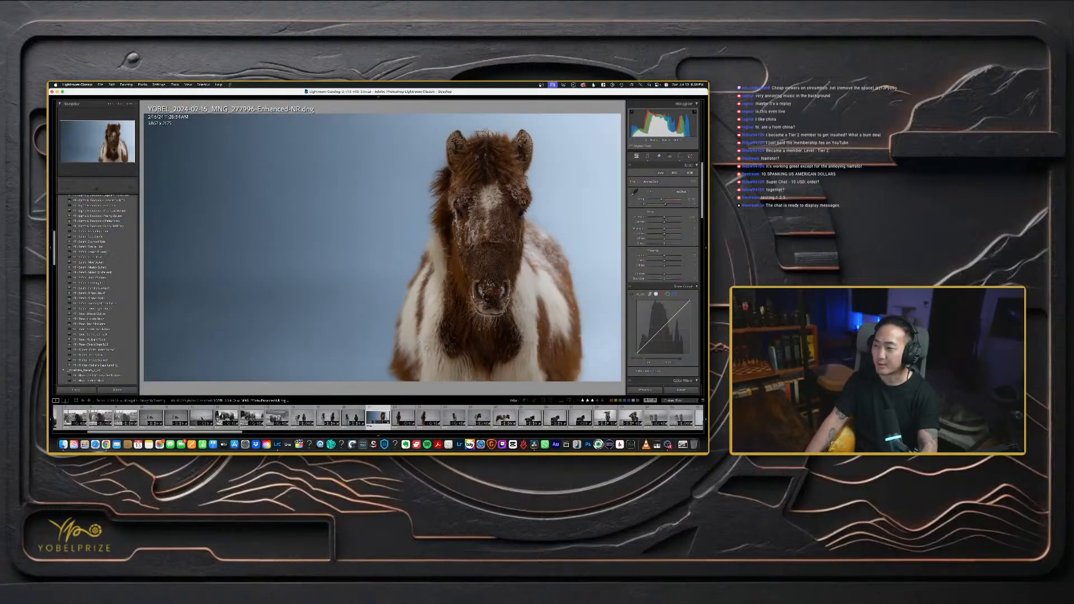
- Switch the crop to portrait orientation and frame the spotted foal's whole body with a little extra space around it
key("r")
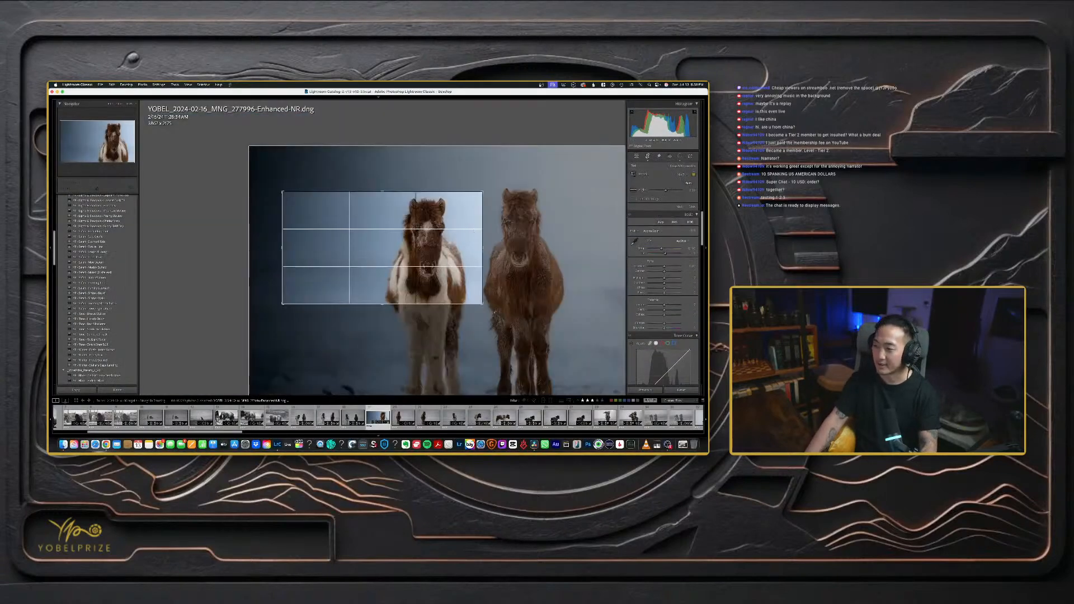
key("x")
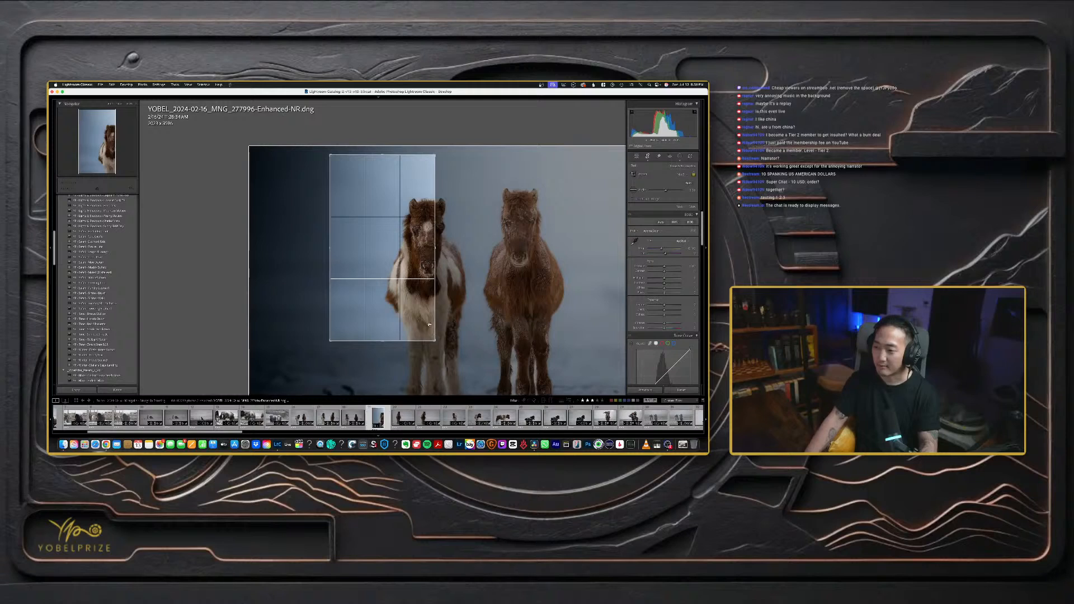
left_click_drag(429, 325, 349, 289)
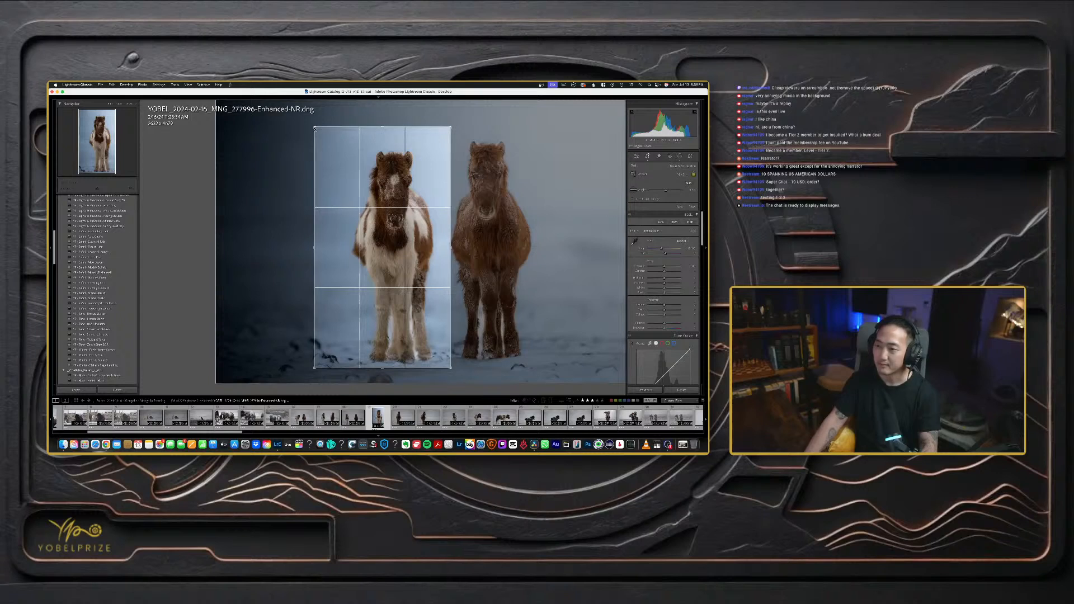
left_click_drag(315, 129, 324, 144)
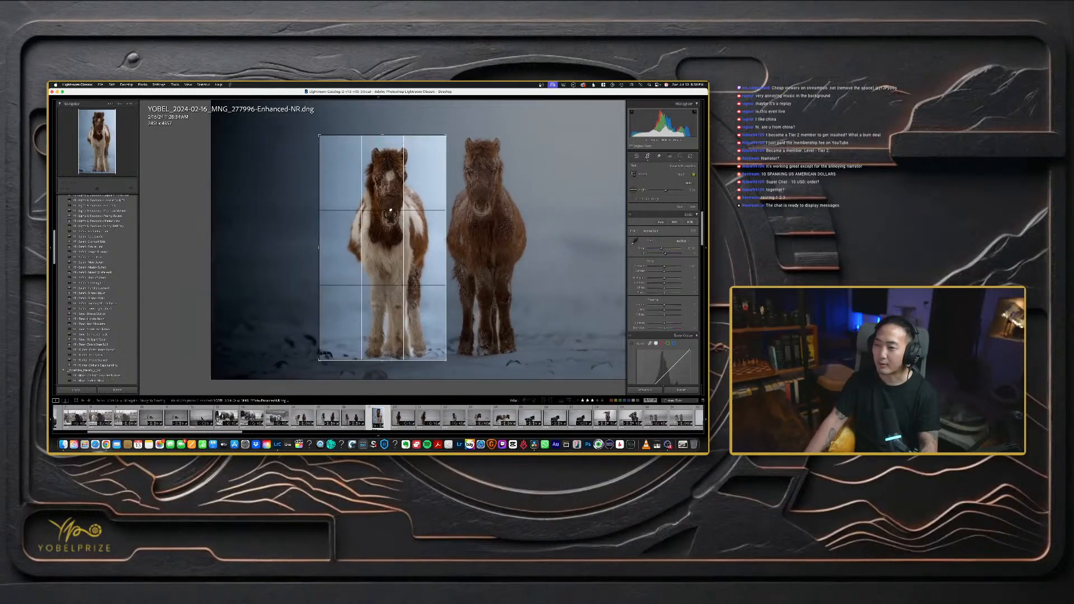
left_click_drag(445, 247, 462, 247)
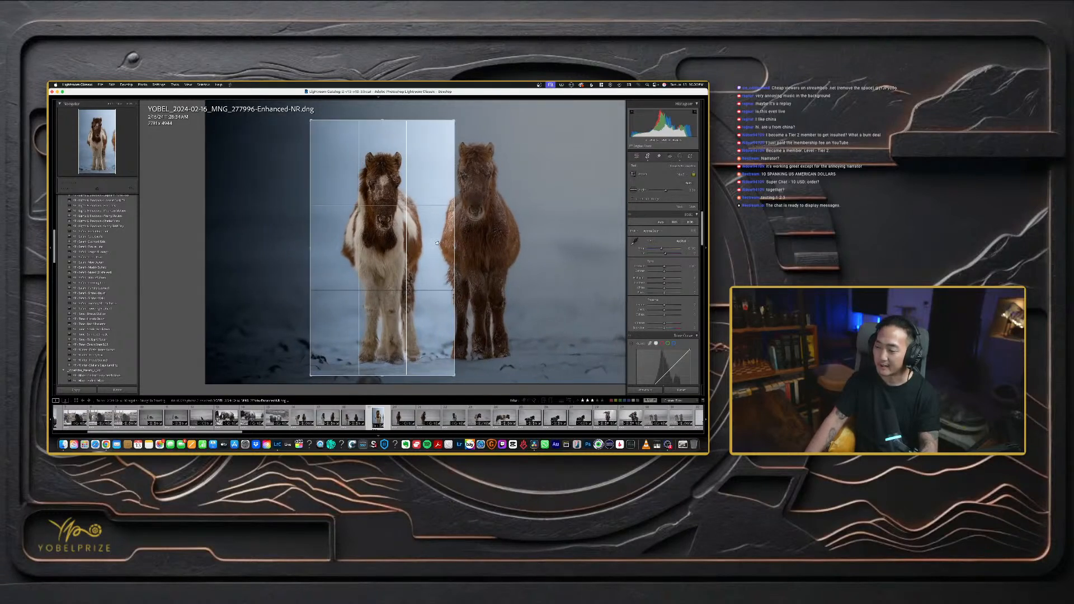
key("Return")
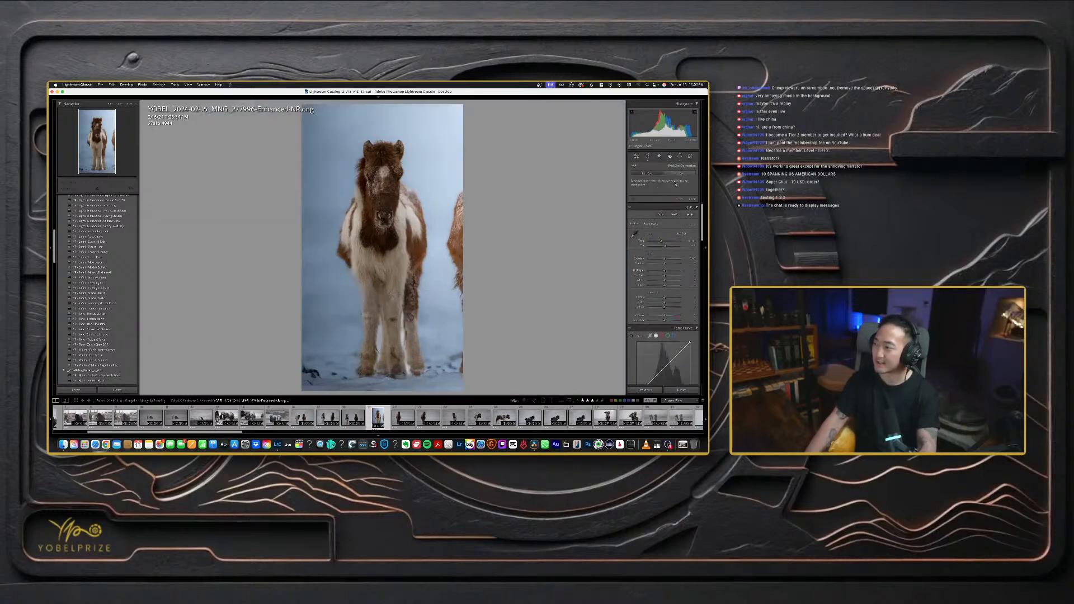
- Dismiss the Remove tool's feature tips and remove the part of the brown foal left at the edge of the portrait crop
left_click(659, 157)
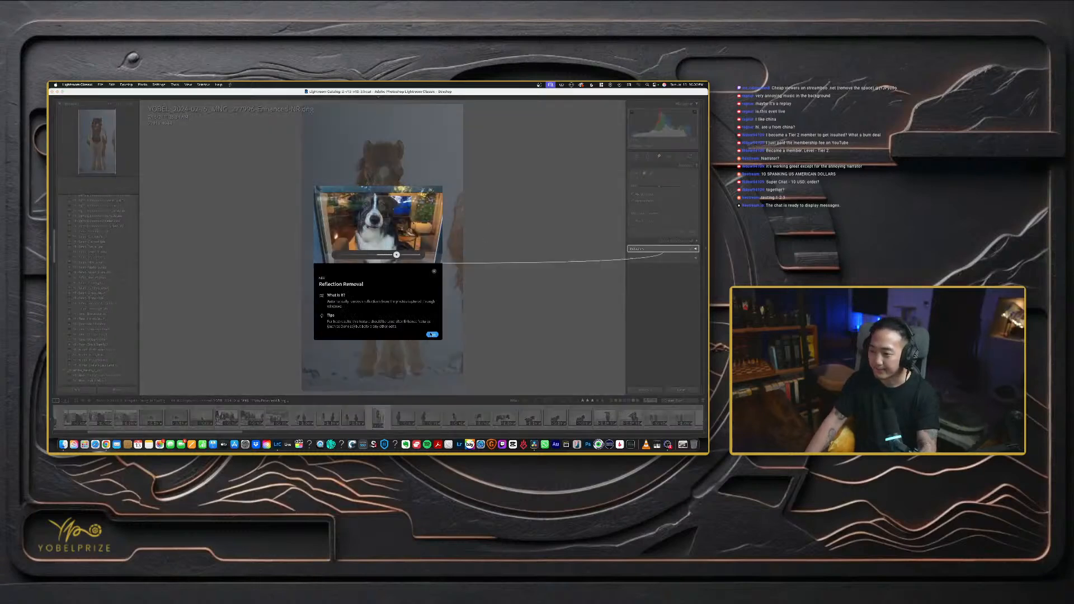
left_click(429, 335)
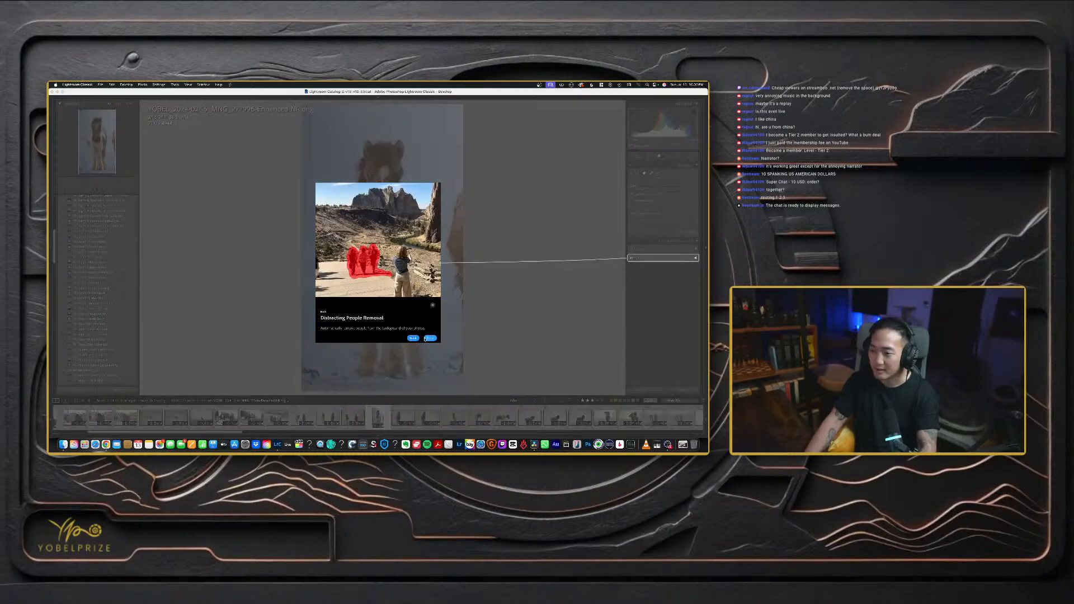
left_click(430, 337)
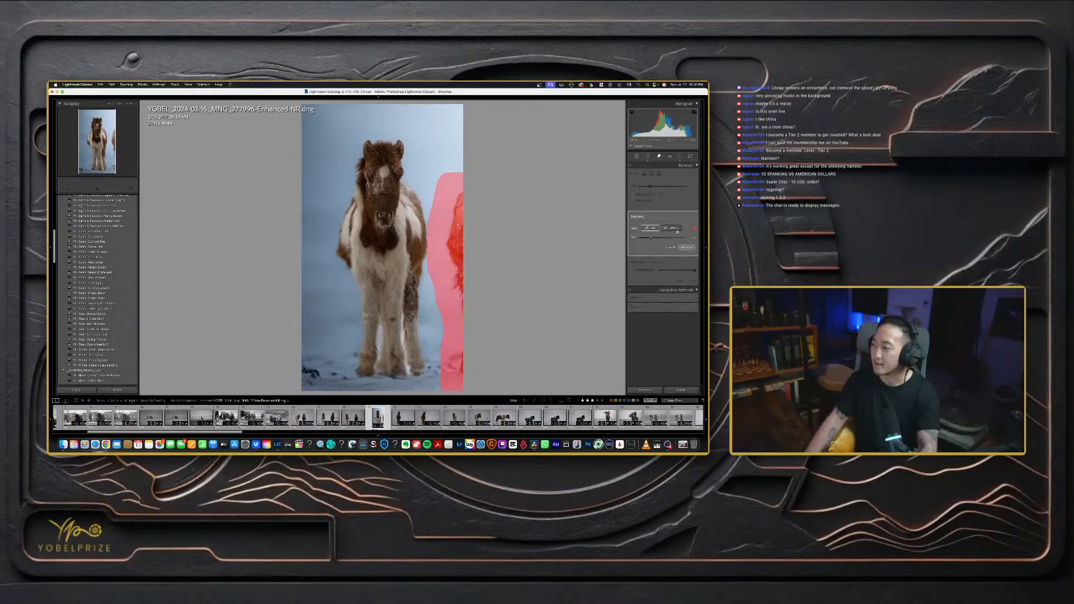
left_click(692, 249)
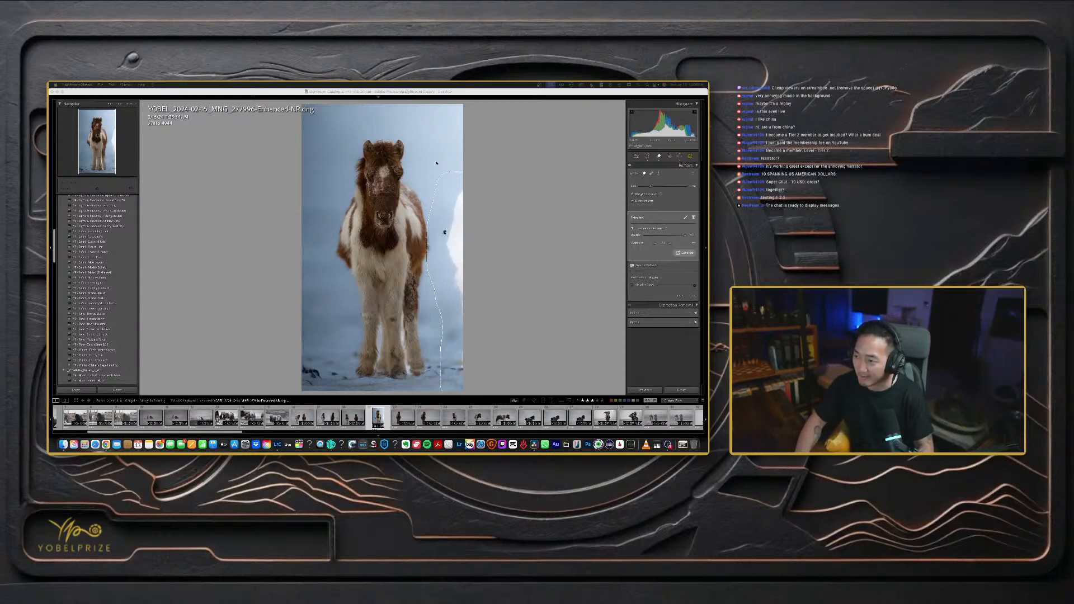
left_click(509, 225)
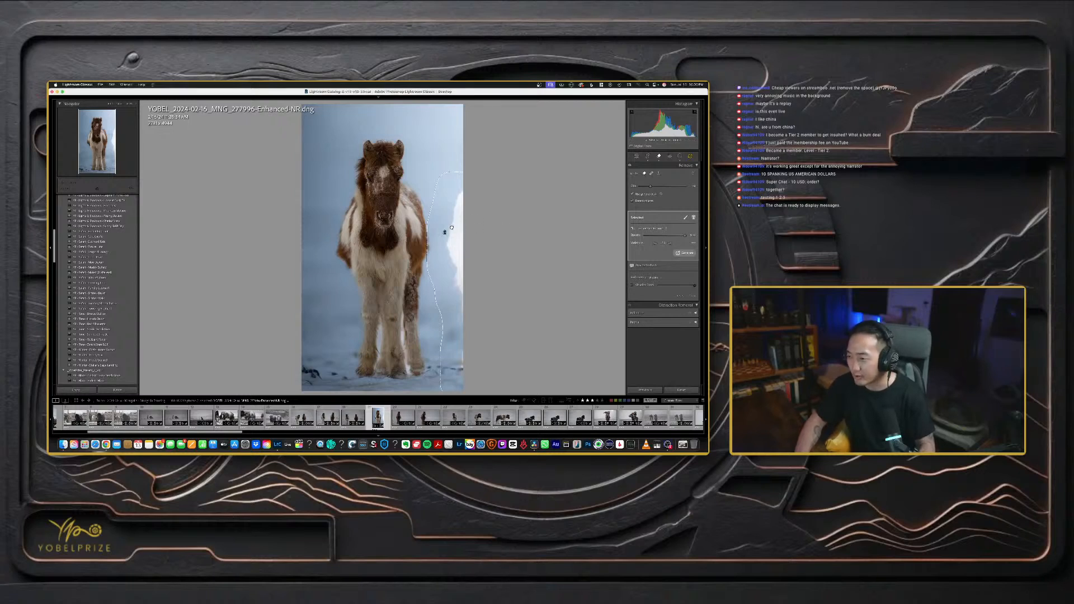
- Undo the last object removal and tighten the portrait crop around the spotted foal's head and chest, excluding the brown foal
key("super+z")
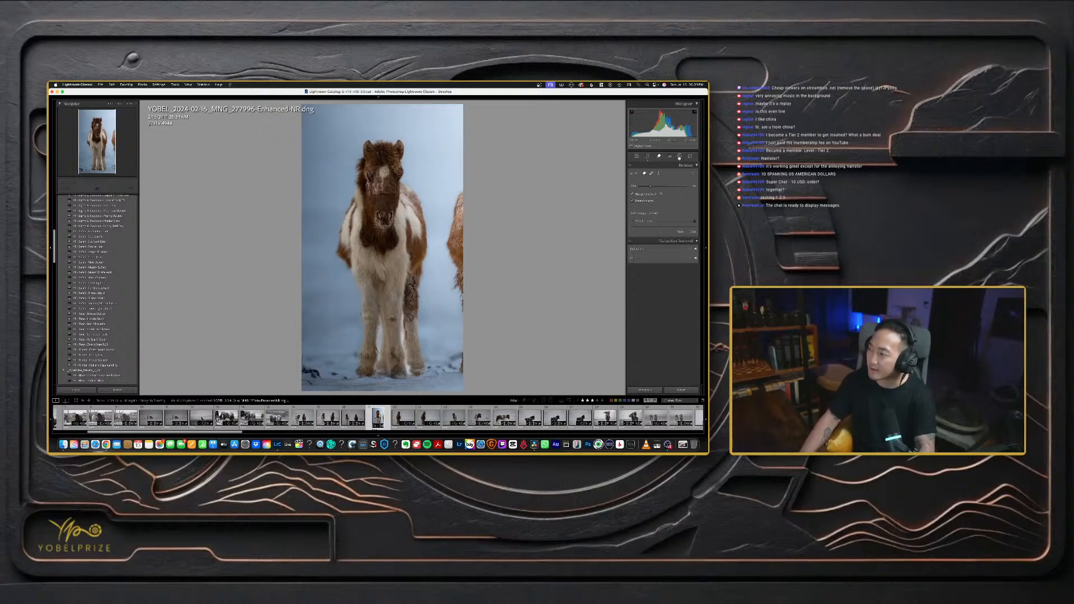
left_click(679, 158)
left_click(647, 157)
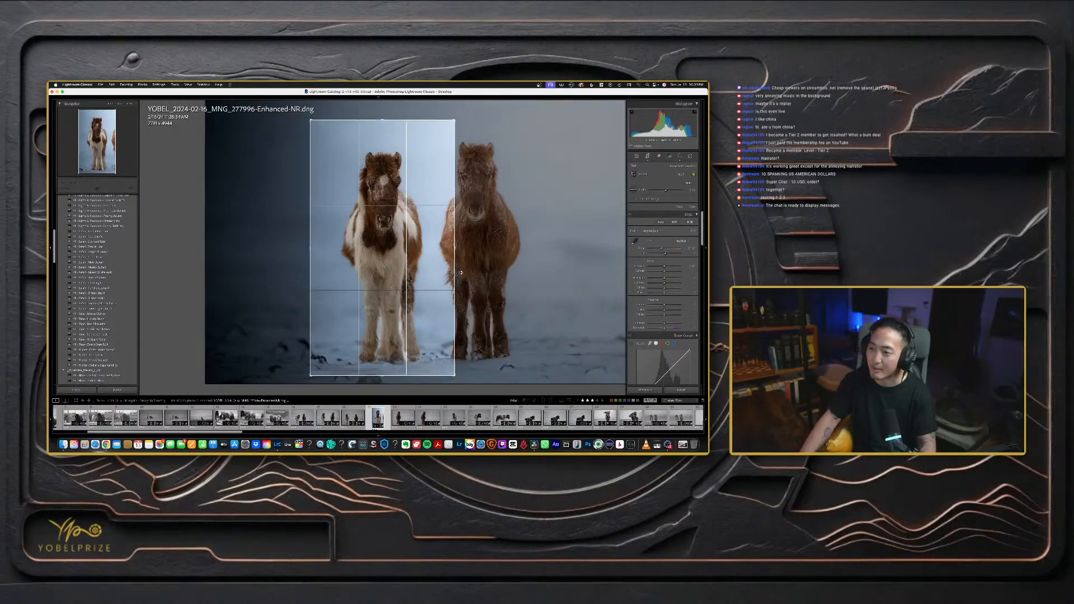
left_click_drag(379, 377, 384, 327)
key("Return")
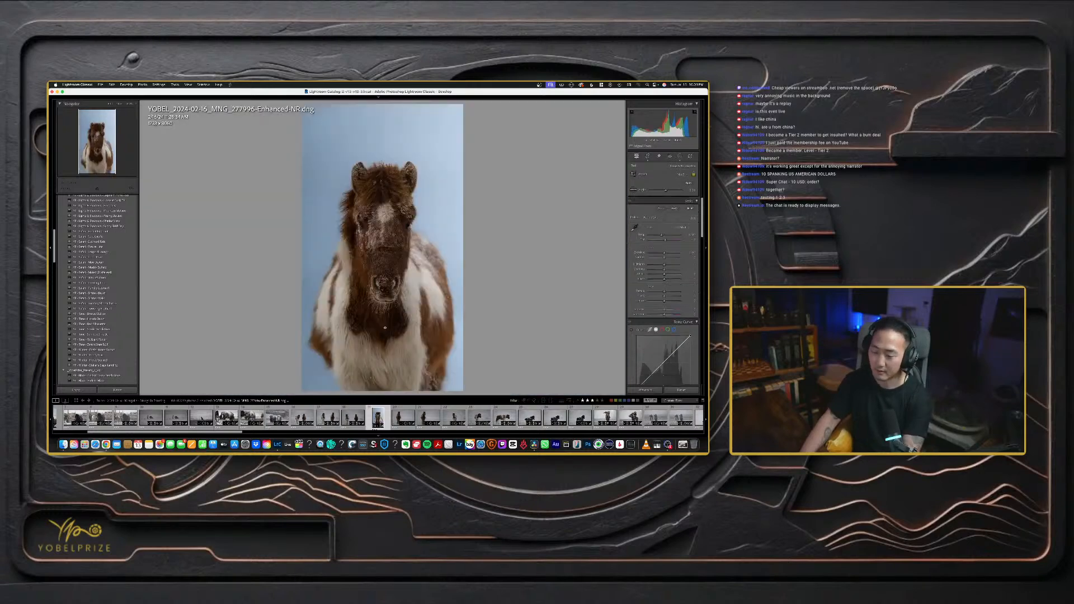
- Preview the cropped foal portrait full screen and compare it with its unedited version
key("f")
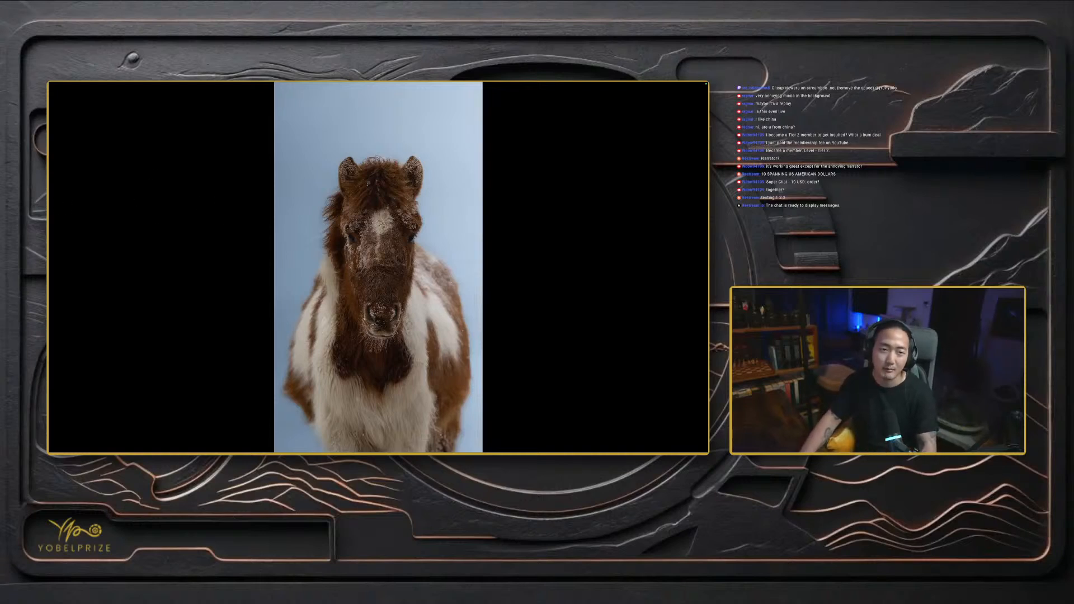
key("f")
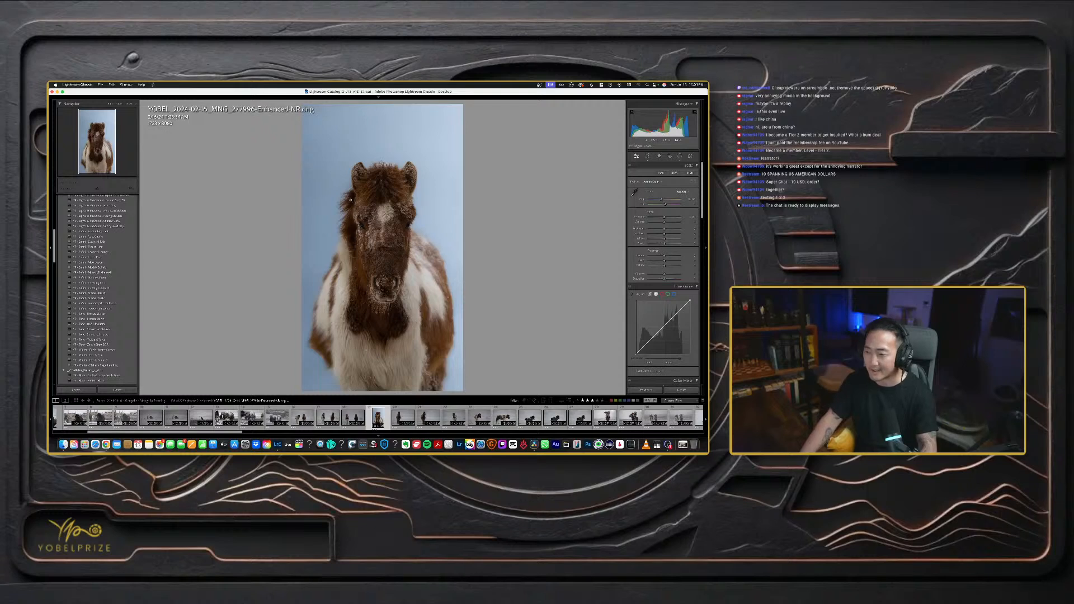
key("backslash")
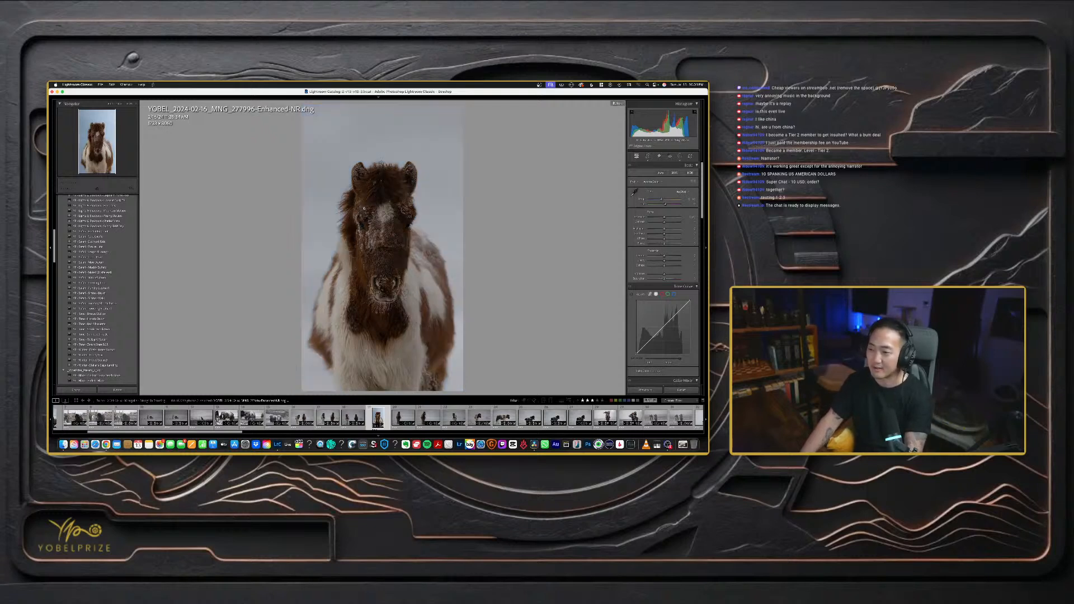
key("backslash")
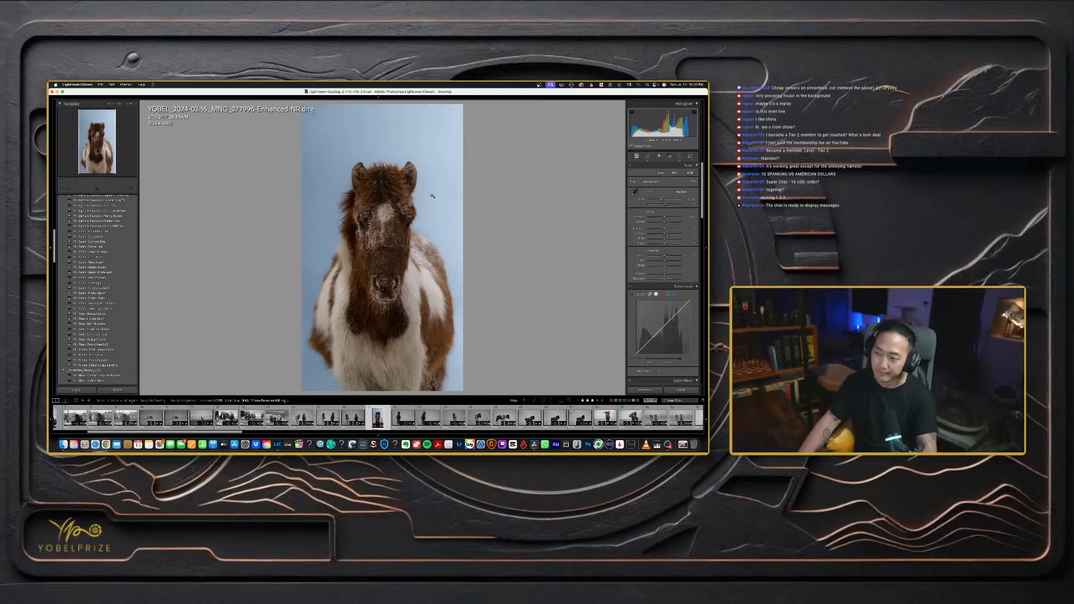
- Browse the remaining thumbnails in the folder and view the dark portrait of the man in the knitted cap enlarged
key("g")
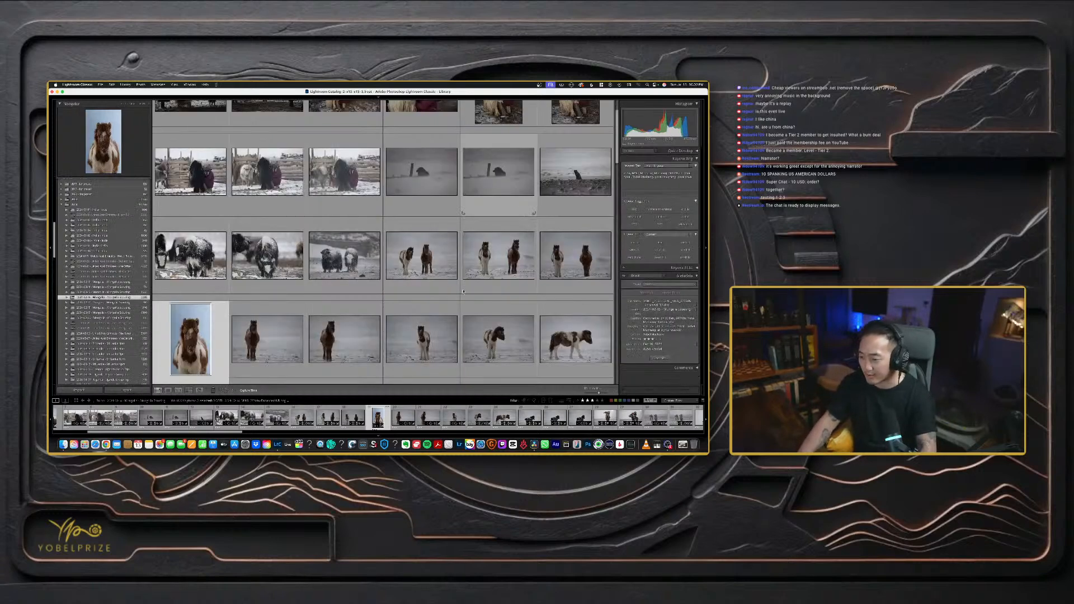
scroll(517, 329, "down", 10)
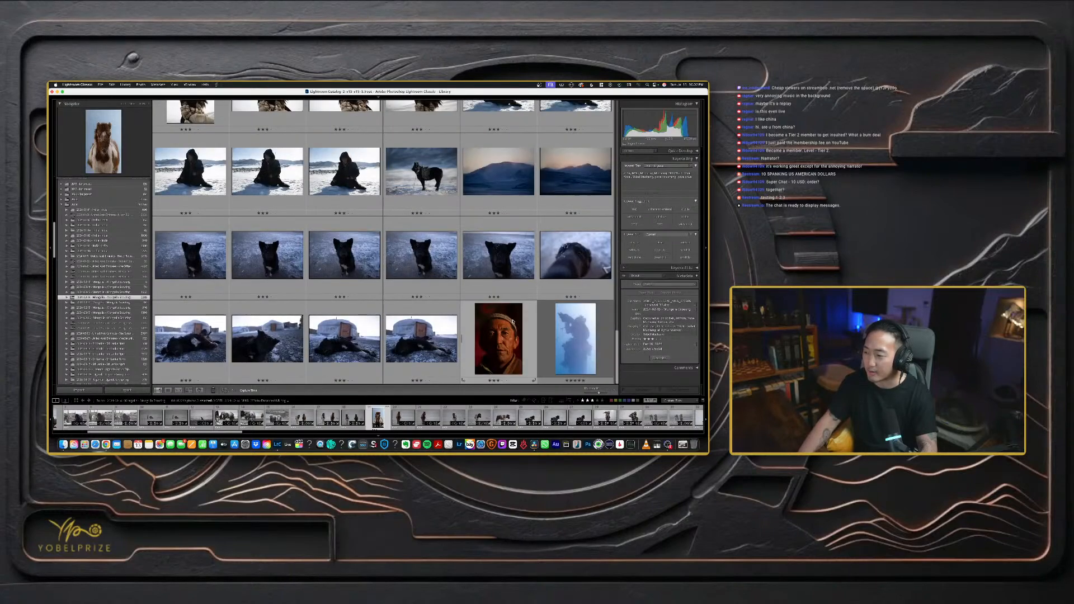
double_click(492, 334)
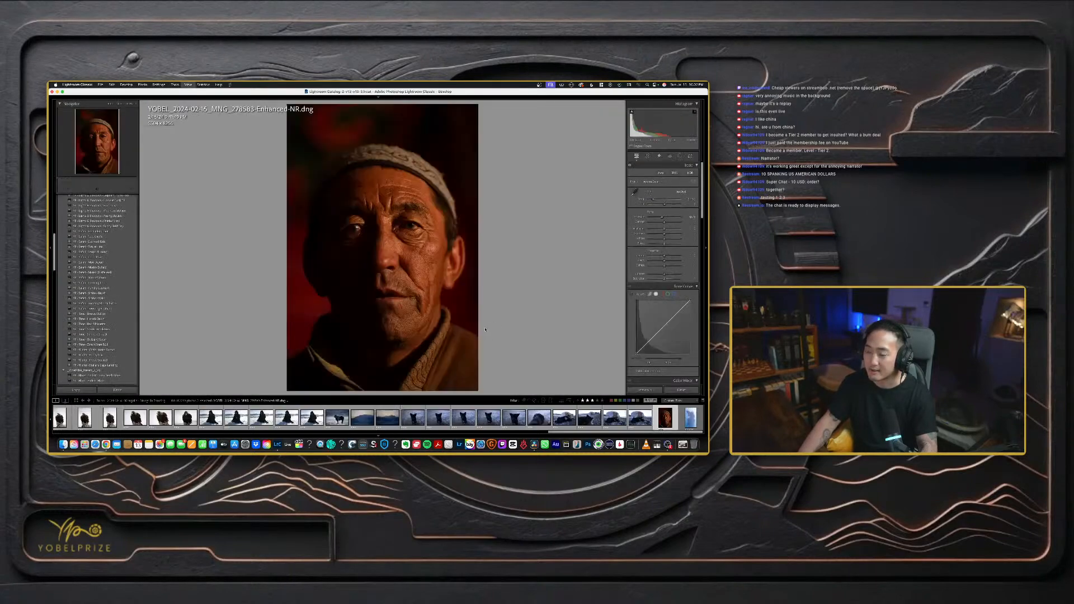
key("g")
- Open the next Mongolia folder and filter its photos to a rating of three stars or higher
left_click(103, 302)
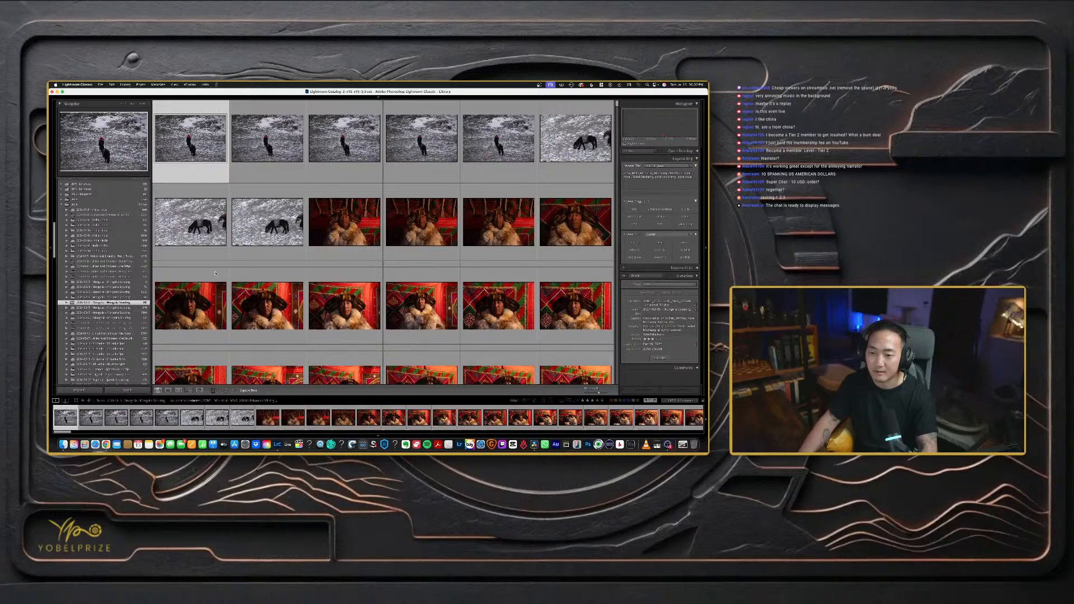
scroll(215, 272, "down", 5)
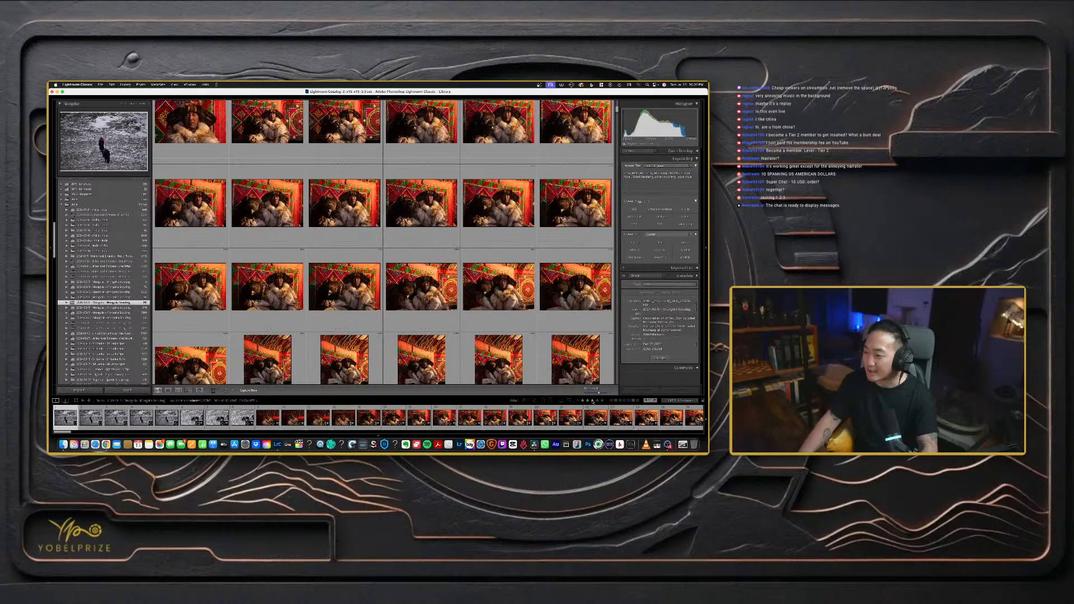
left_click(592, 400)
scroll(293, 241, "down", 2)
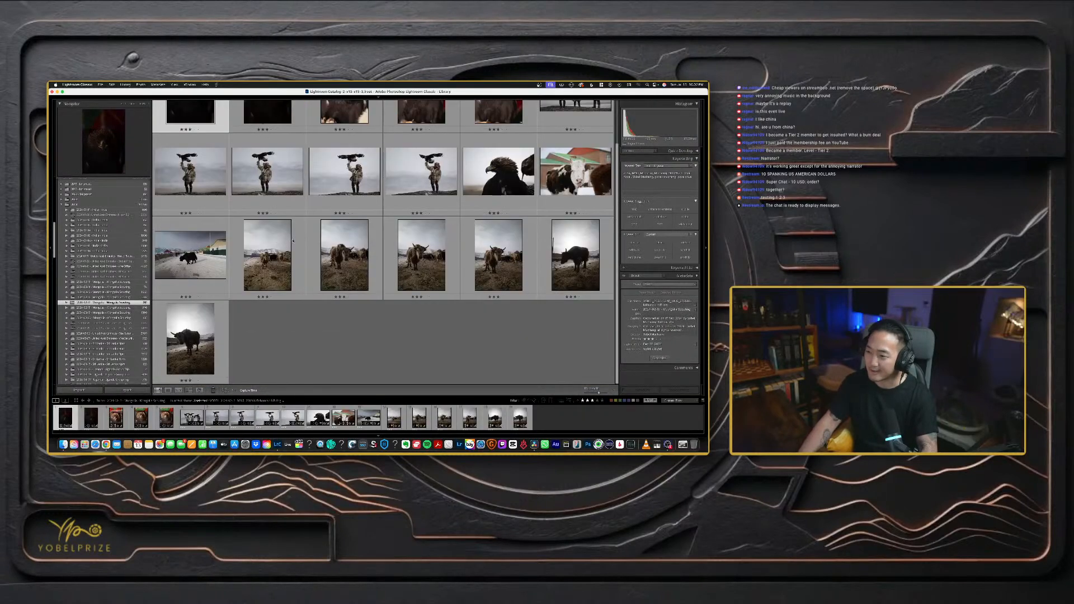
scroll(293, 241, "up", 2)
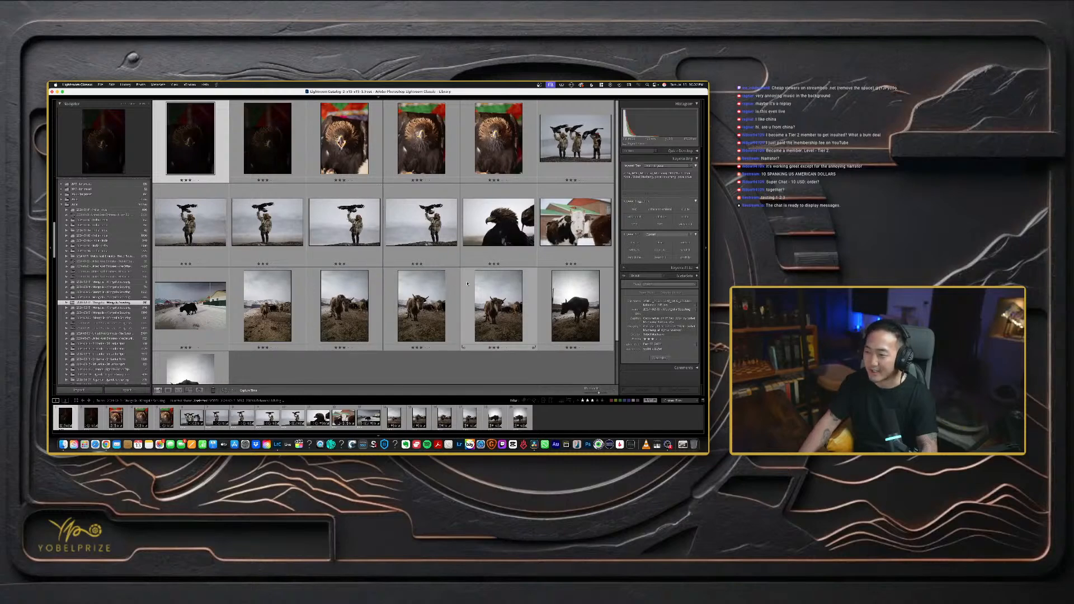
- View the second photo of the lone eagle hunter with the raised eagle full screen and return to the thumbnails
left_click(259, 226)
key("f")
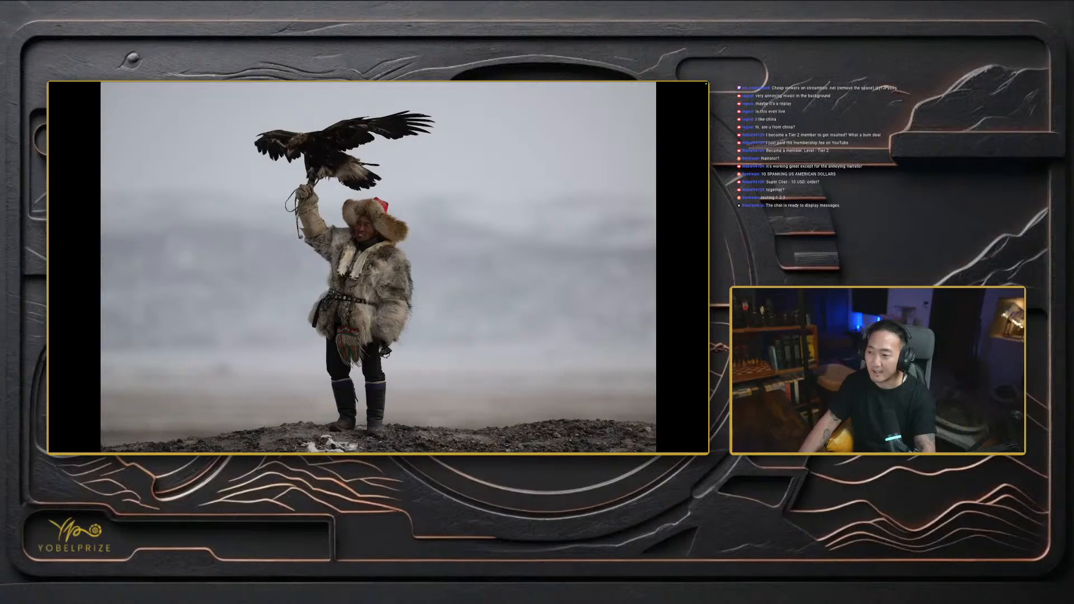
key("f")
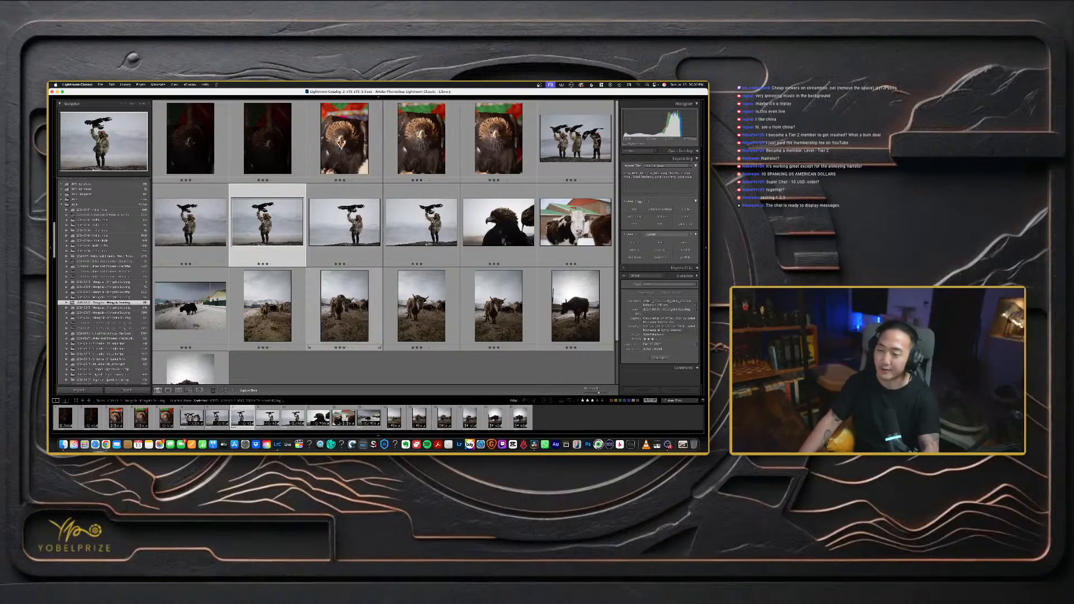
scroll(334, 302, "down", 2)
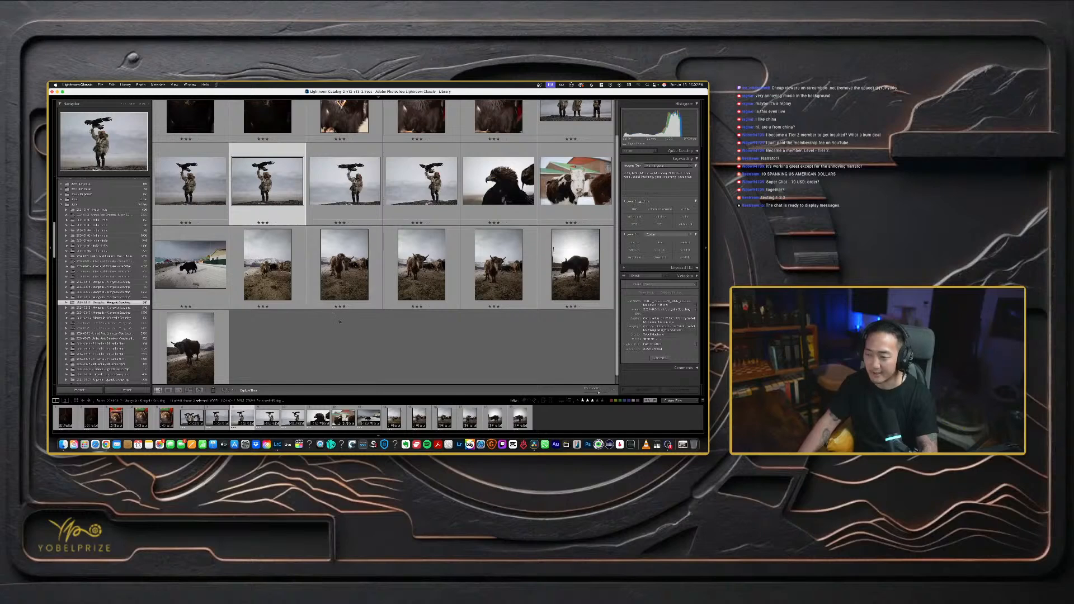
scroll(340, 322, "up", 1)
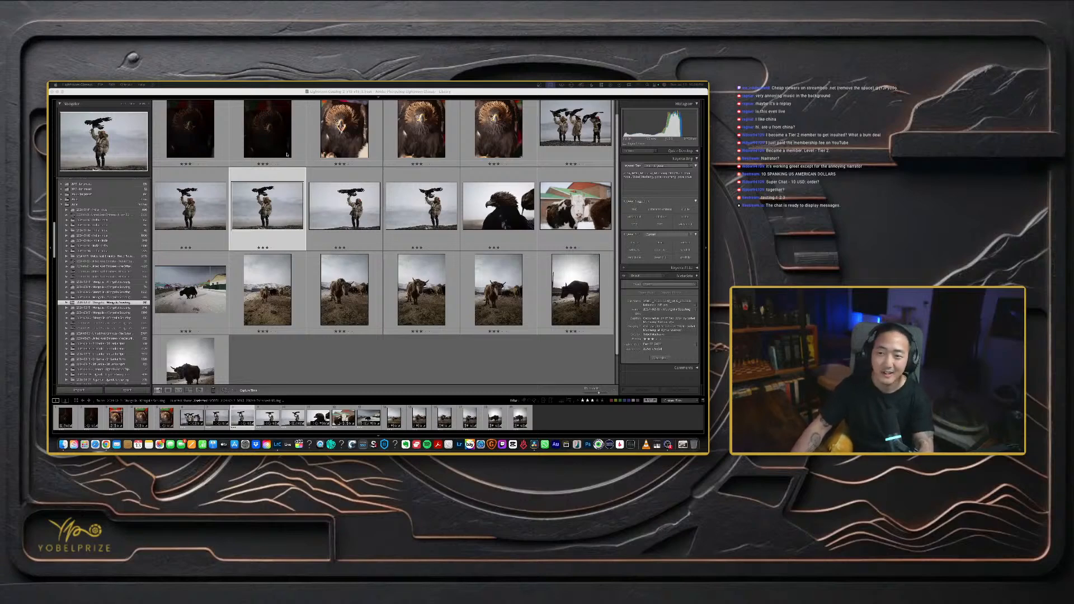
- Switch to DaVinci Resolve and scrub the zoomed-out Mongolia timeline from the horse clips to the man in the fur hat
key("super+Tab")
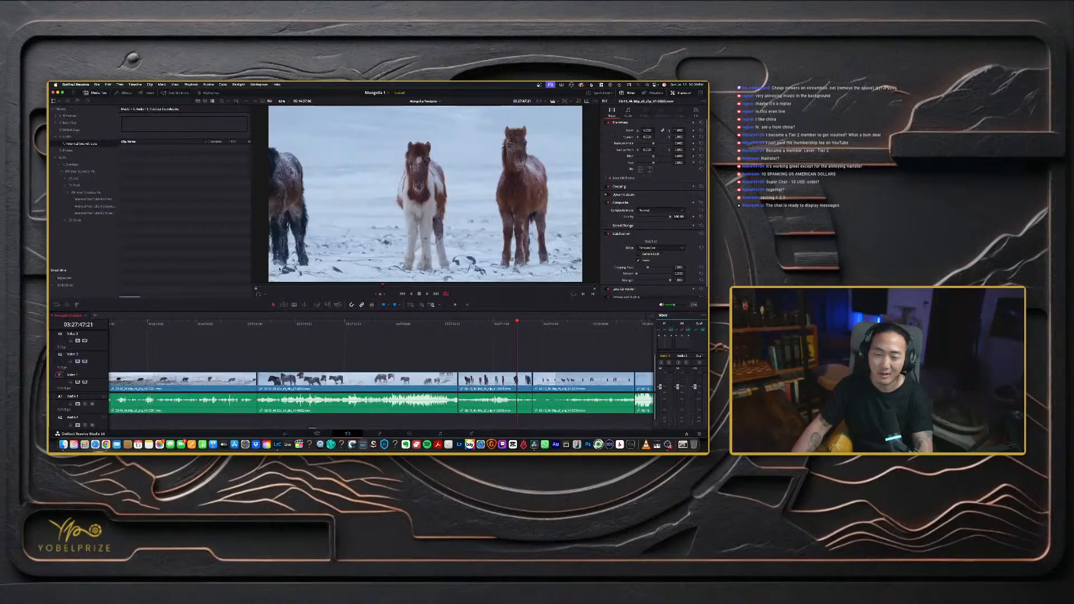
left_click(279, 326)
scroll(280, 326, "down", 6)
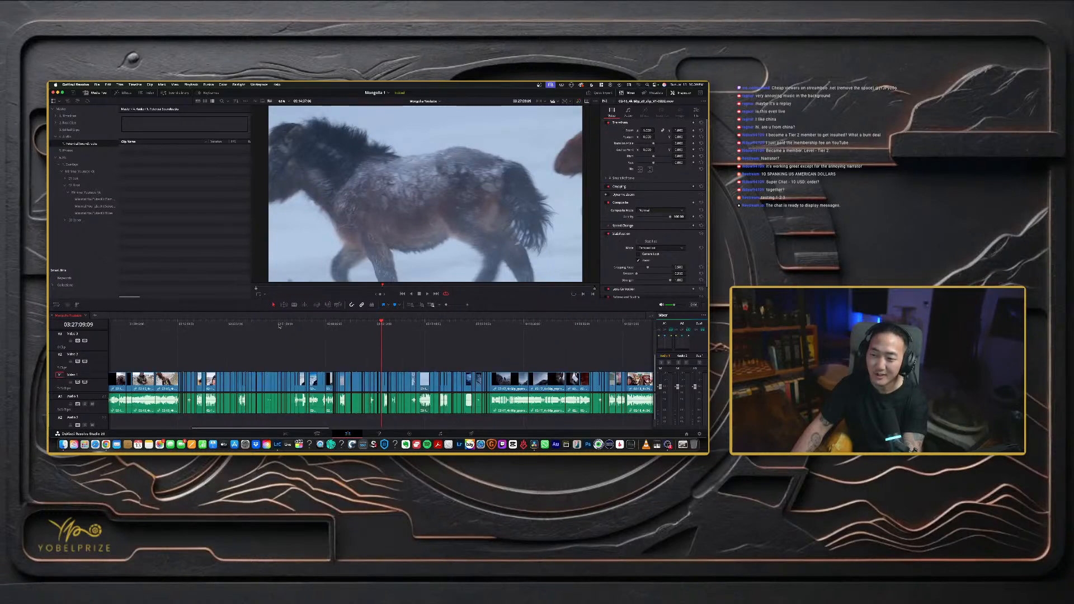
left_click_drag(279, 326, 387, 330)
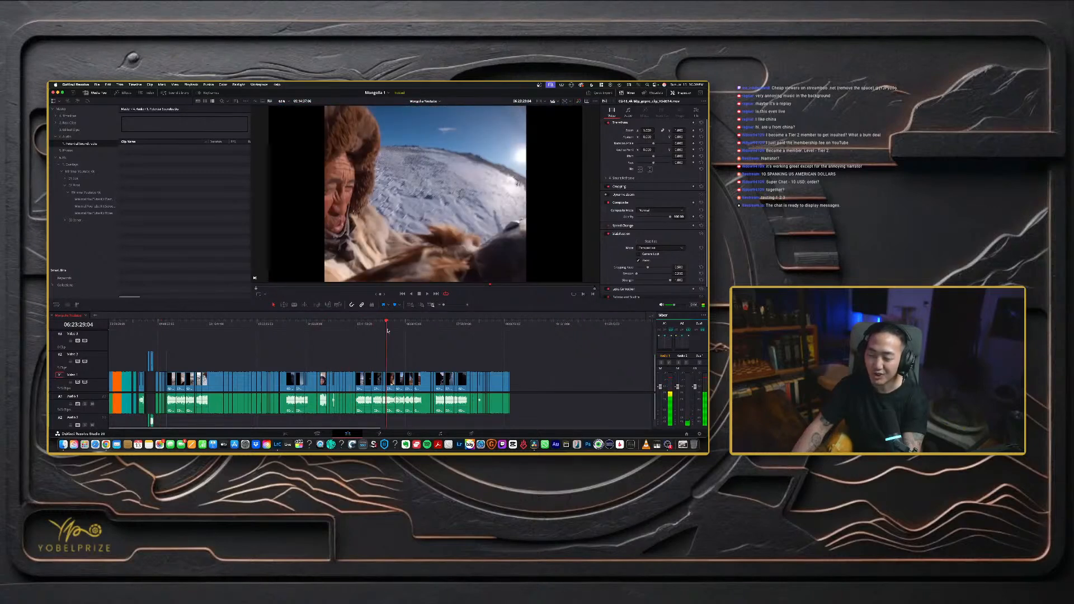